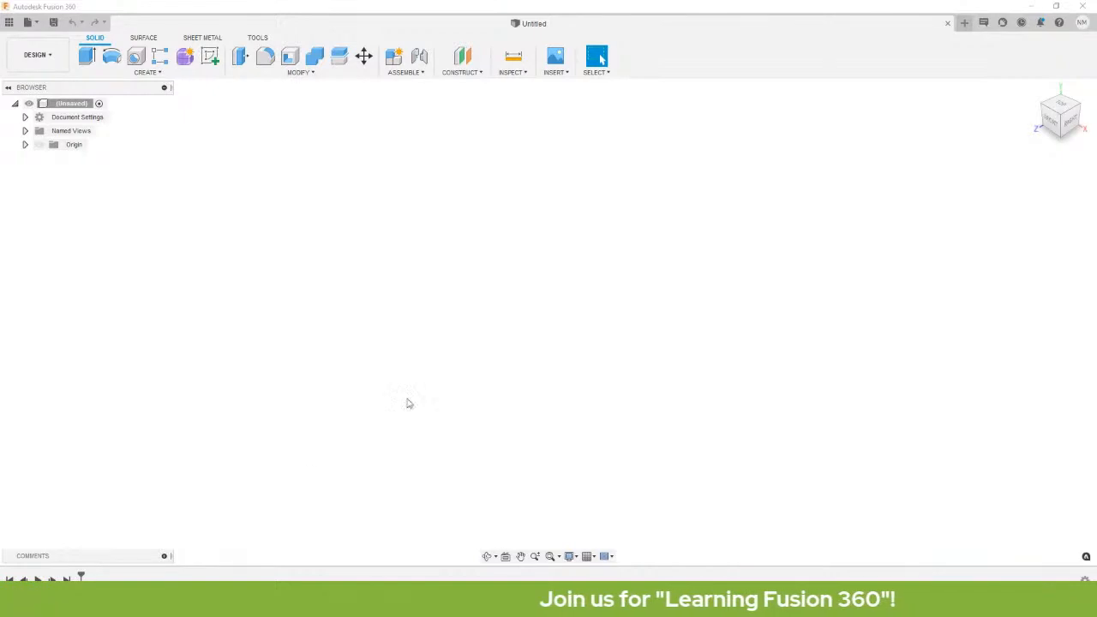
Play the promo and list the Sawzall renderings in A360, viewing the second one full size.
{"action": "mouse_move", "coordinate": [296, 603]}
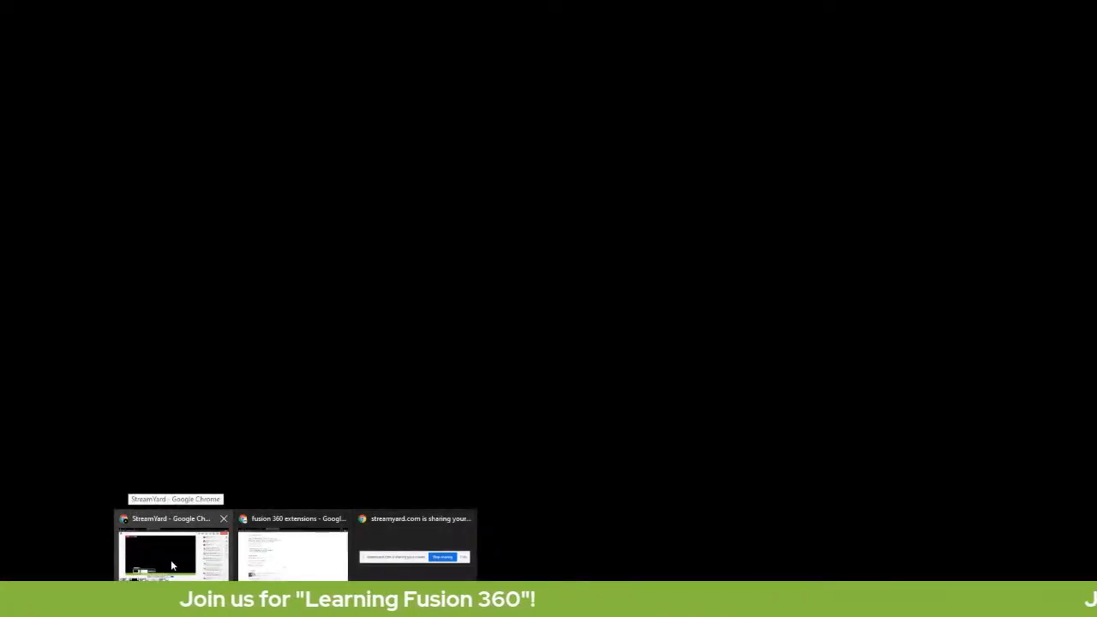
{"action": "left_click", "coordinate": [328, 562]}
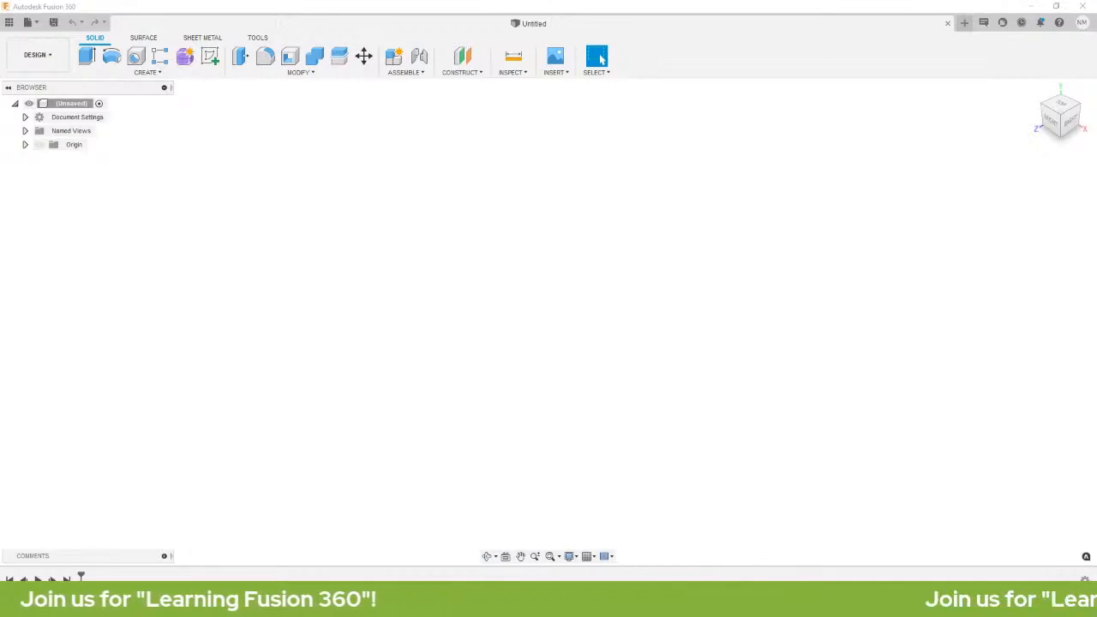
{"action": "mouse_move", "coordinate": [295, 601]}
{"action": "left_click", "coordinate": [319, 577]}
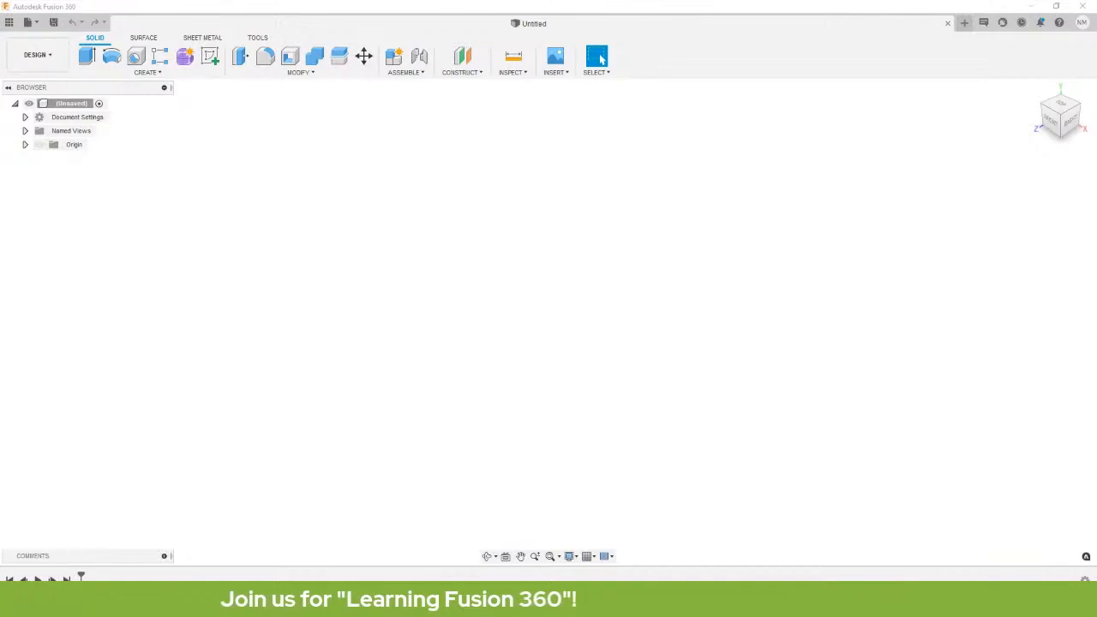
{"action": "mouse_move", "coordinate": [294, 605]}
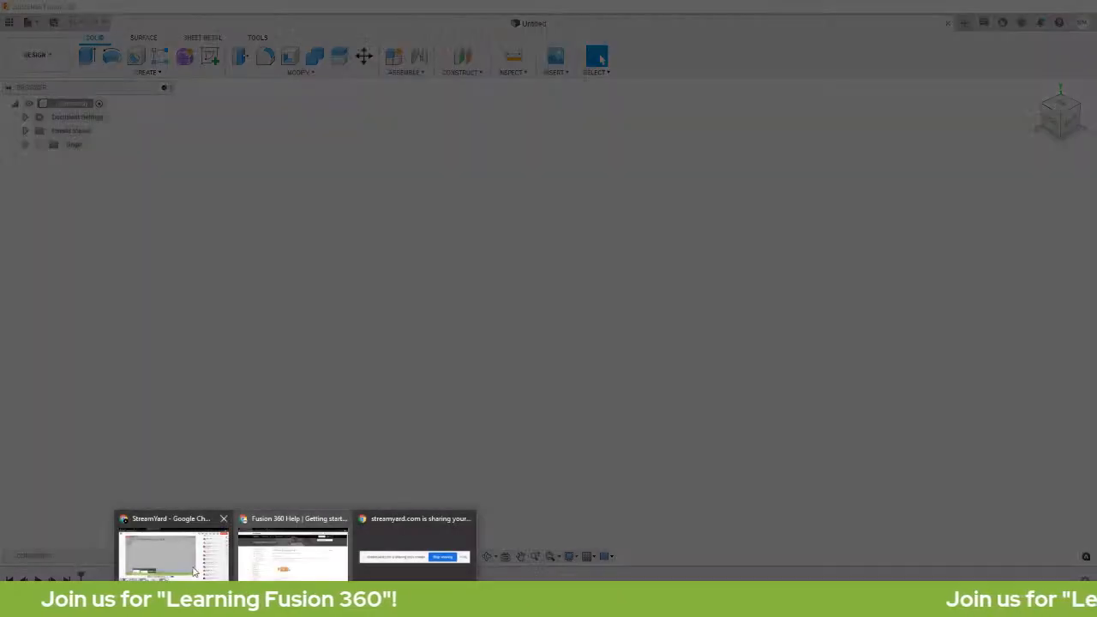
{"action": "left_click", "coordinate": [173, 553]}
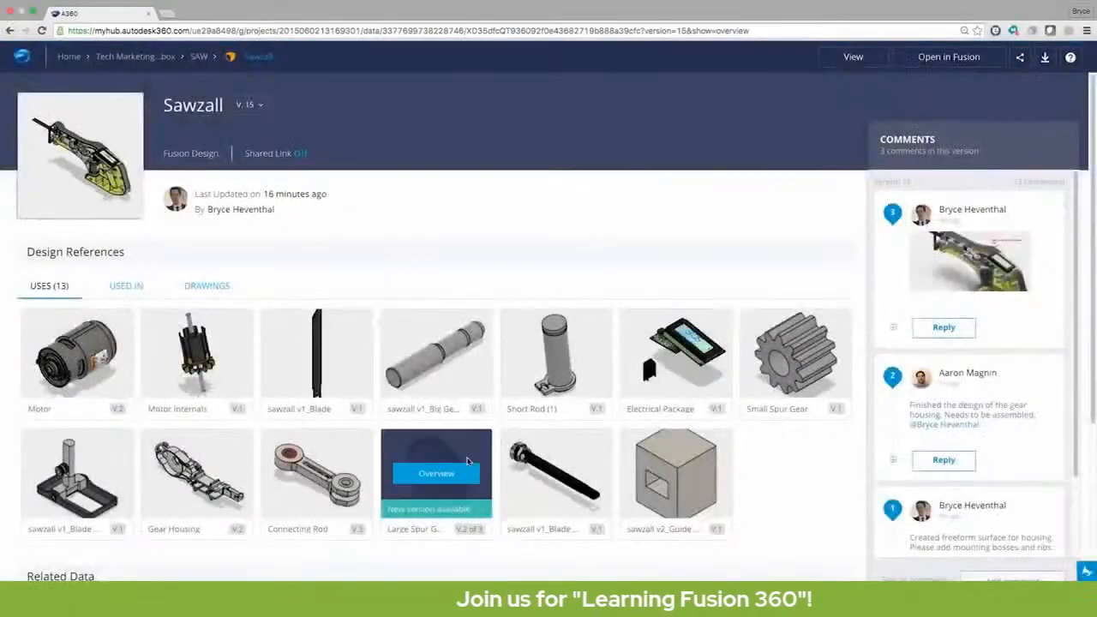
{"action": "scroll", "coordinate": [468, 460], "scroll_direction": "down", "scroll_amount": 3}
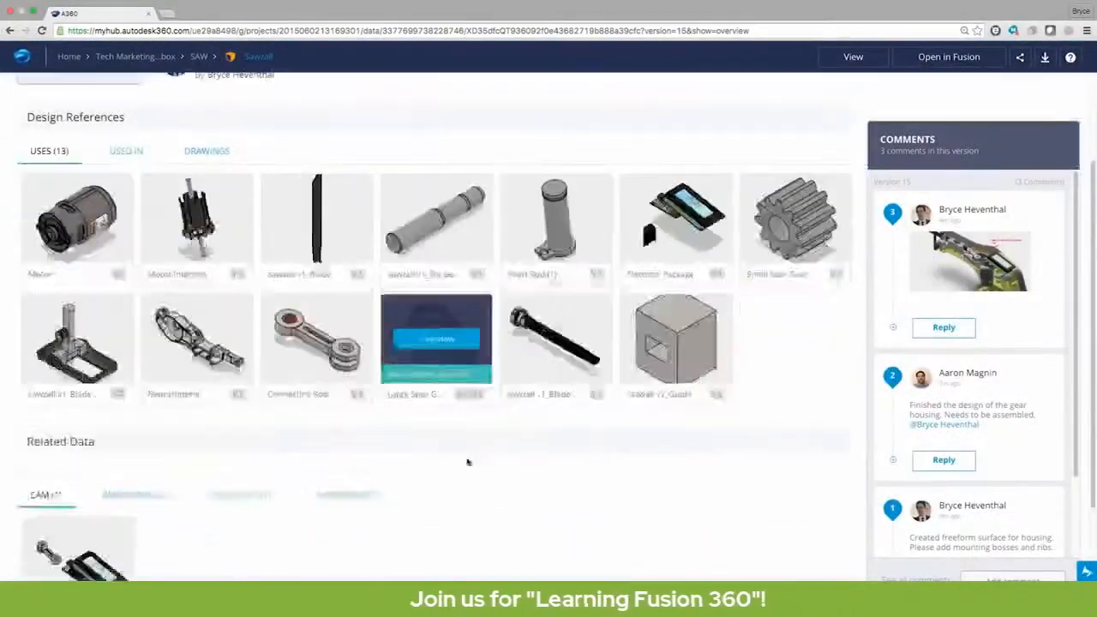
{"action": "left_click", "coordinate": [322, 448]}
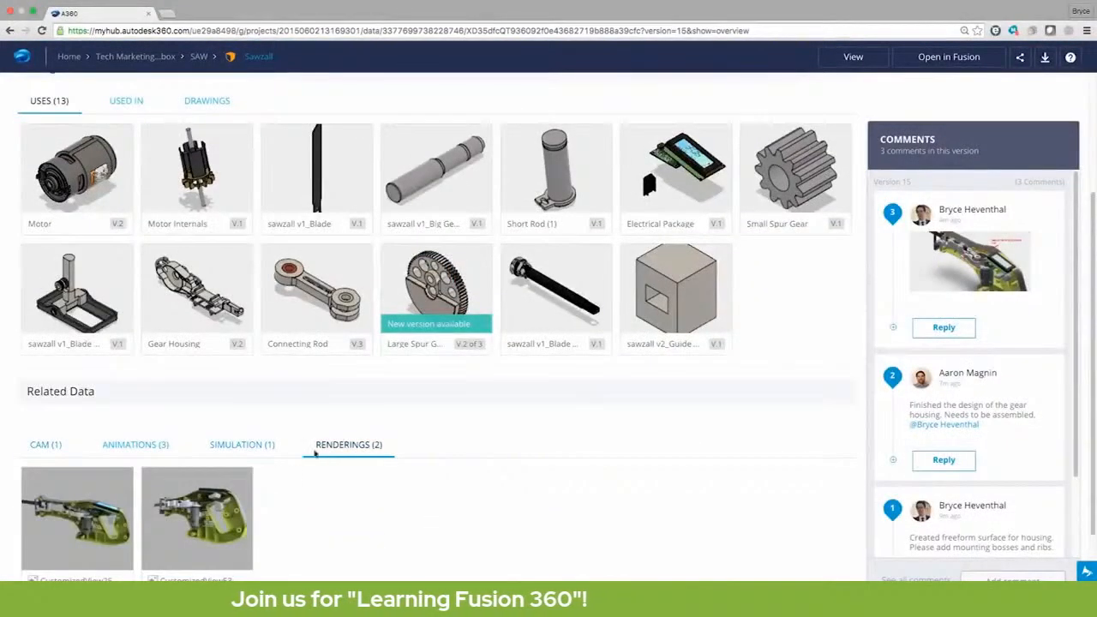
{"action": "left_click", "coordinate": [208, 523]}
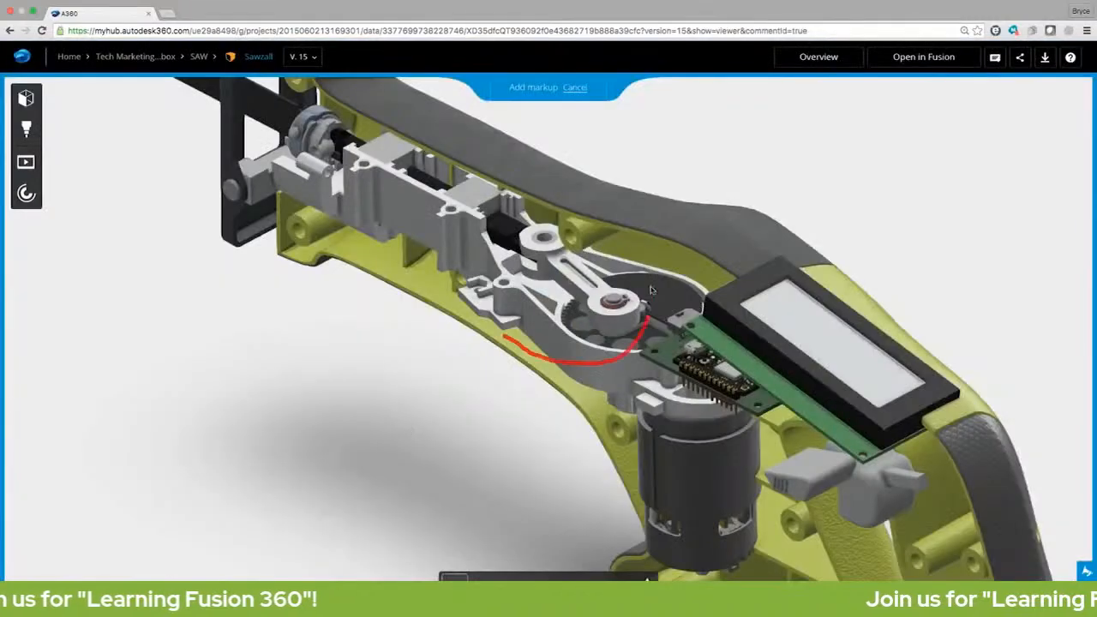
Circle the gear mechanism in red, add an arrow and text note, and save as a comment.
{"action": "left_click_drag", "start_coordinate": [651, 291], "coordinate": [499, 343]}
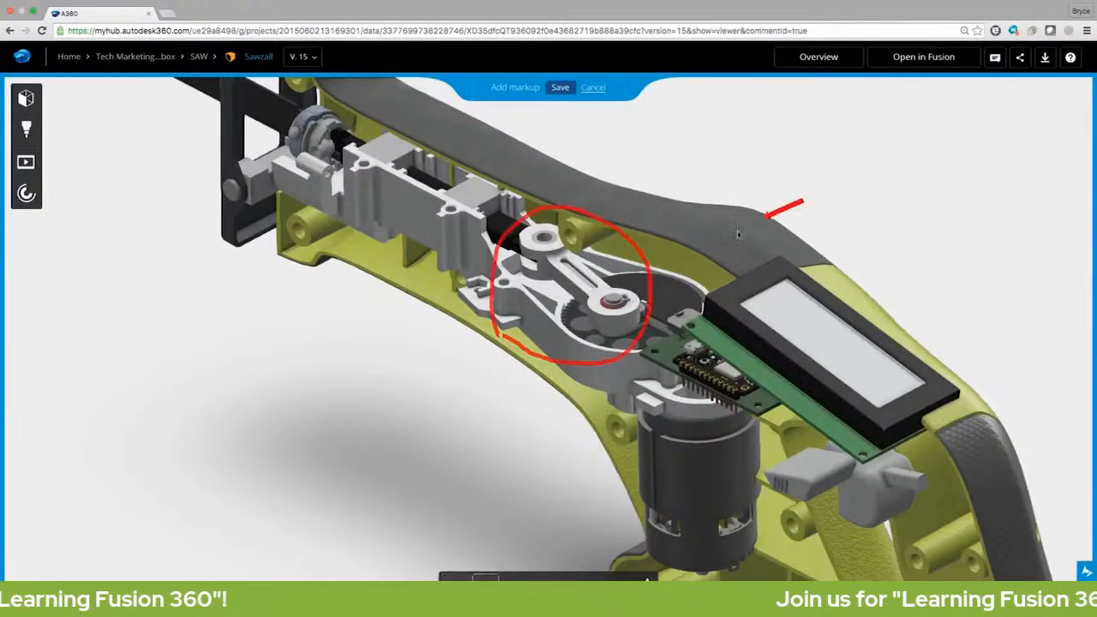
{"action": "left_click_drag", "start_coordinate": [737, 234], "coordinate": [660, 259]}
{"action": "left_click", "coordinate": [800, 164]}
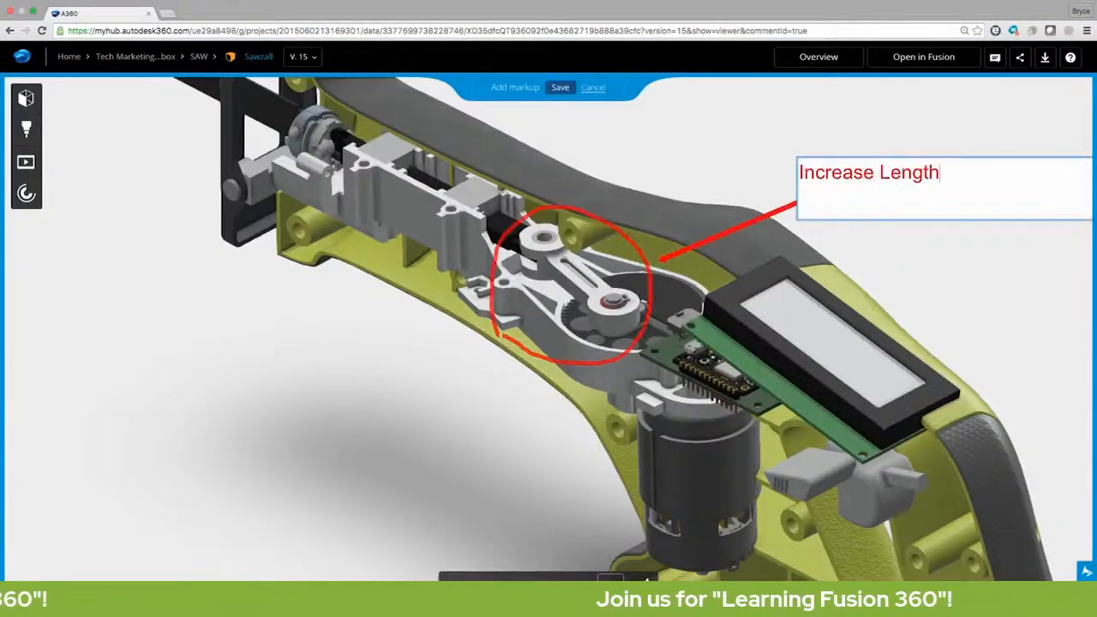
{"action": "left_click", "coordinate": [559, 87]}
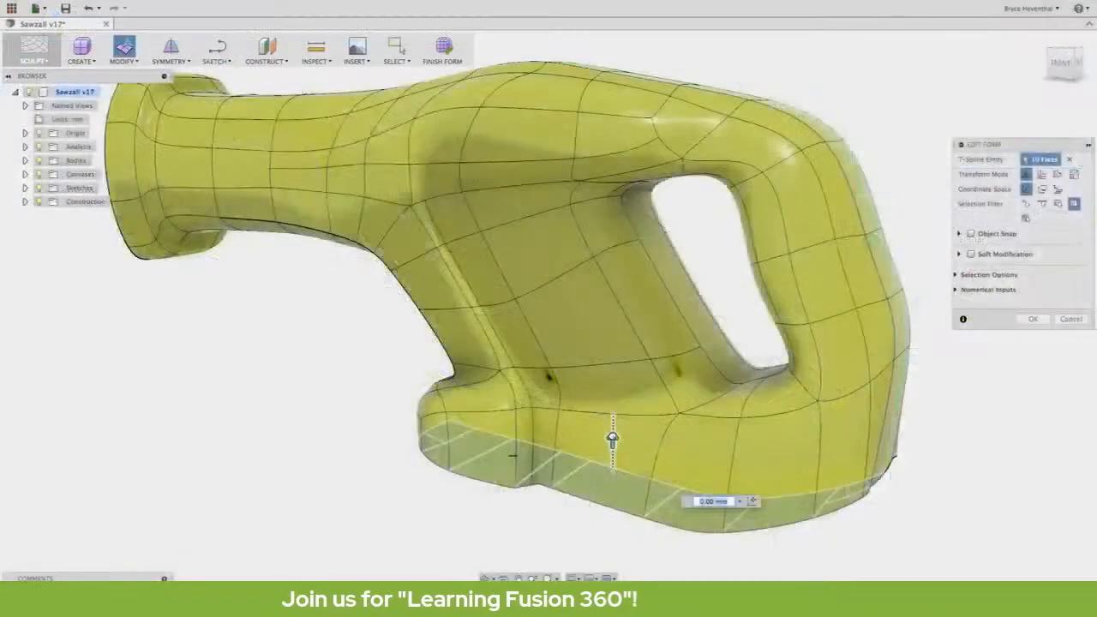
Reshape the housing's bottom faces and the handle, and finish the web ribs.
{"action": "left_click_drag", "start_coordinate": [612, 440], "coordinate": [606, 403]}
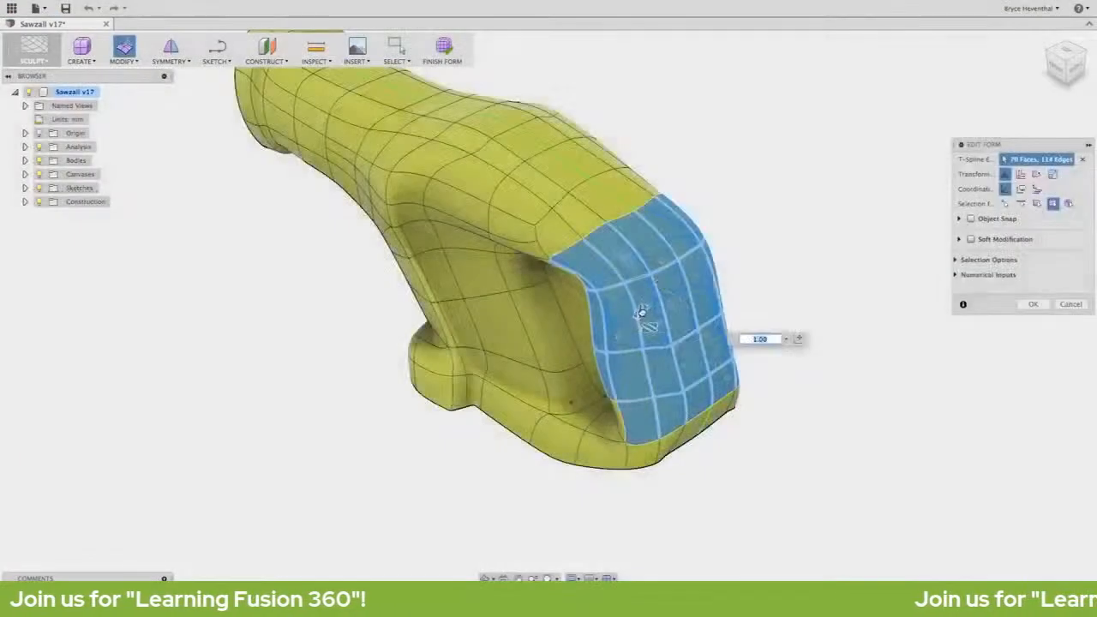
{"action": "left_click_drag", "start_coordinate": [642, 311], "coordinate": [644, 311]}
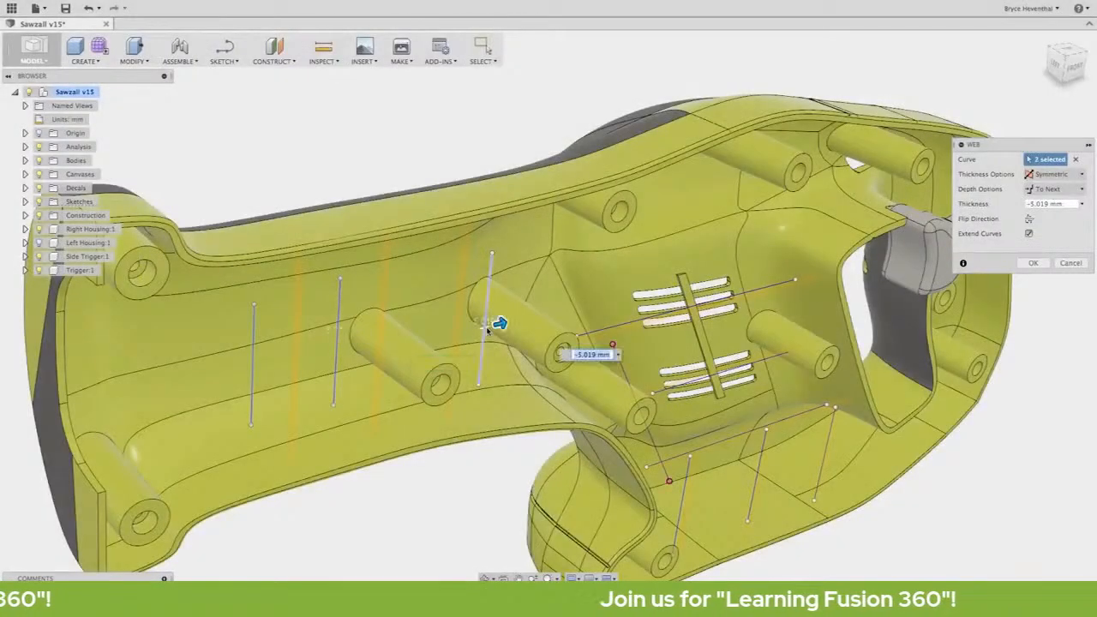
{"action": "key", "text": "Return"}
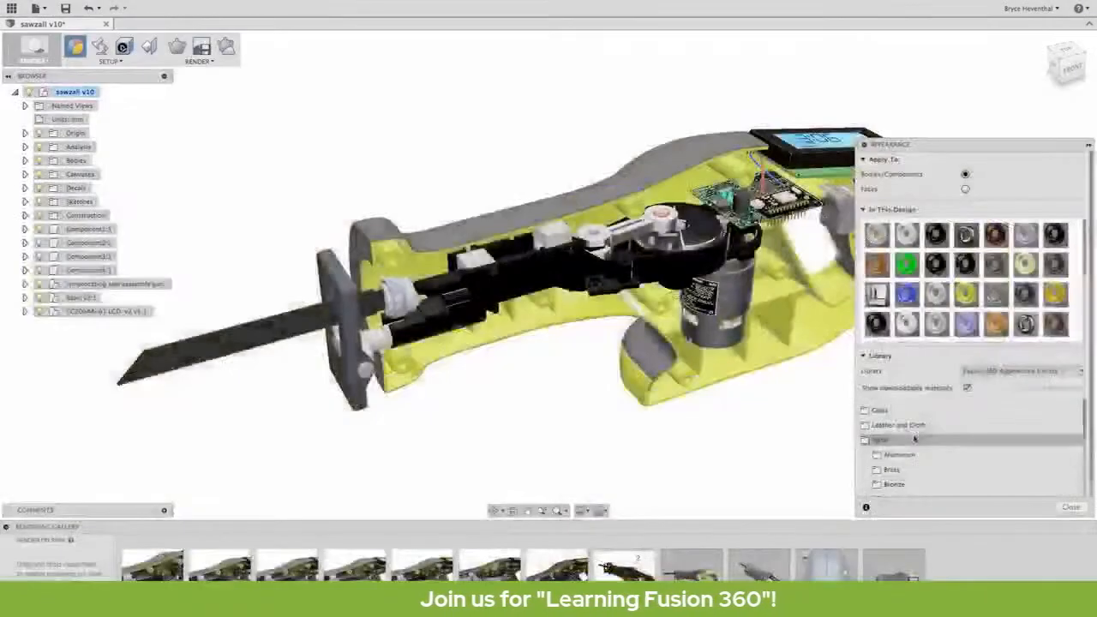
Apply Aluminum - Cast to the gearbox housing and start a ray-traced render.
{"action": "left_click_drag", "start_coordinate": [598, 267], "coordinate": [600, 268]}
{"action": "scroll", "coordinate": [625, 248], "scroll_direction": "up", "scroll_amount": 5}
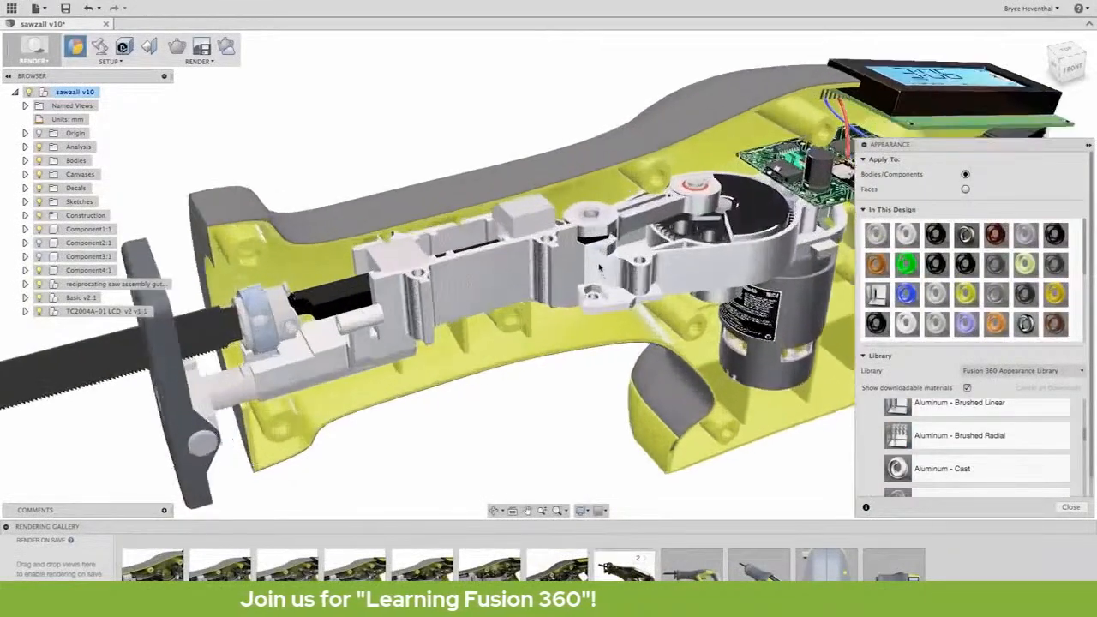
{"action": "left_click", "coordinate": [182, 50]}
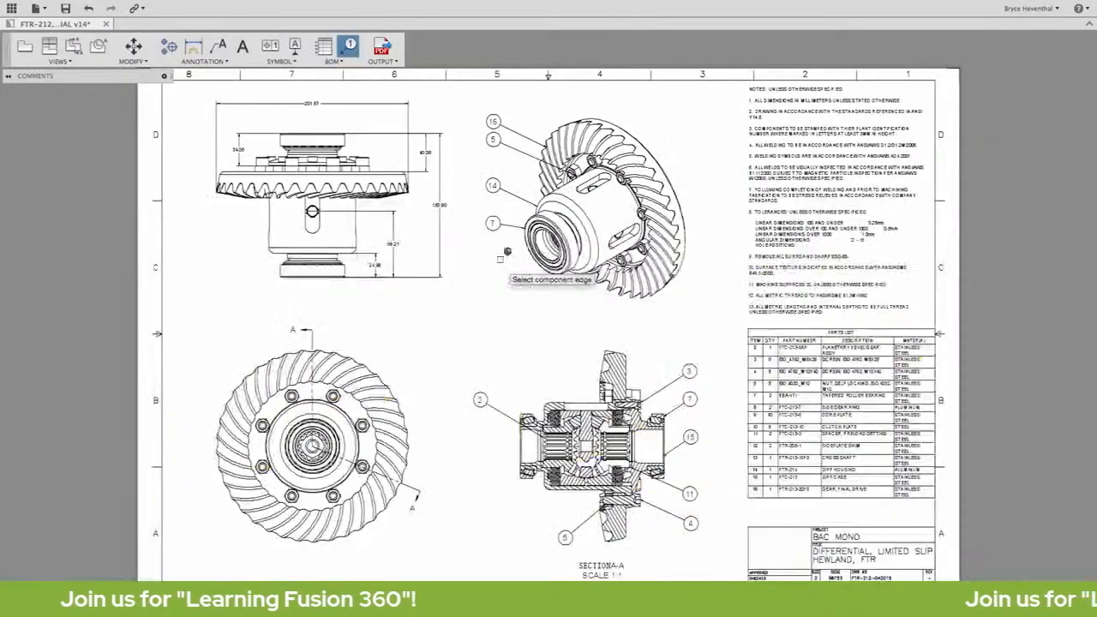
{"action": "scroll", "coordinate": [582, 462], "scroll_direction": "up", "scroll_amount": 5}
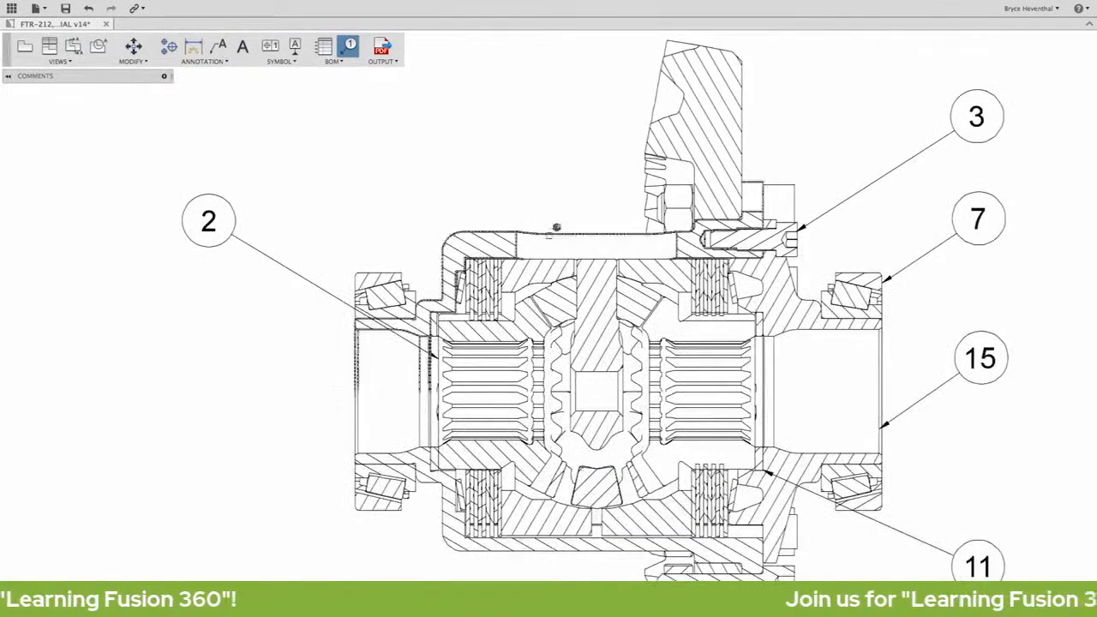
{"action": "scroll", "coordinate": [544, 540], "scroll_direction": "down", "scroll_amount": 10}
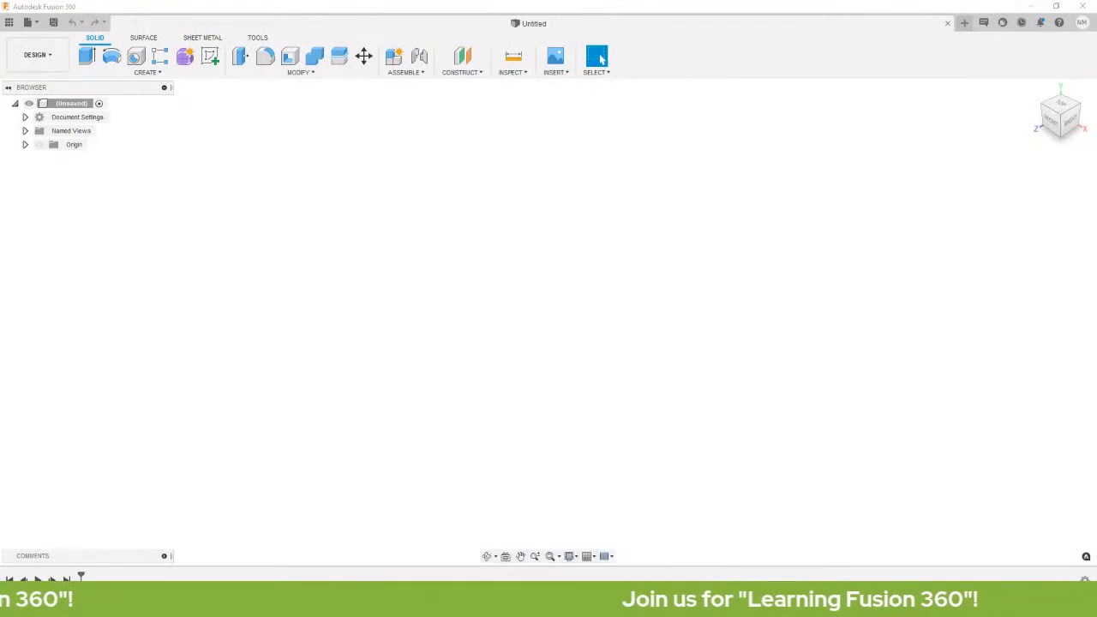
{"action": "mouse_move", "coordinate": [295, 606]}
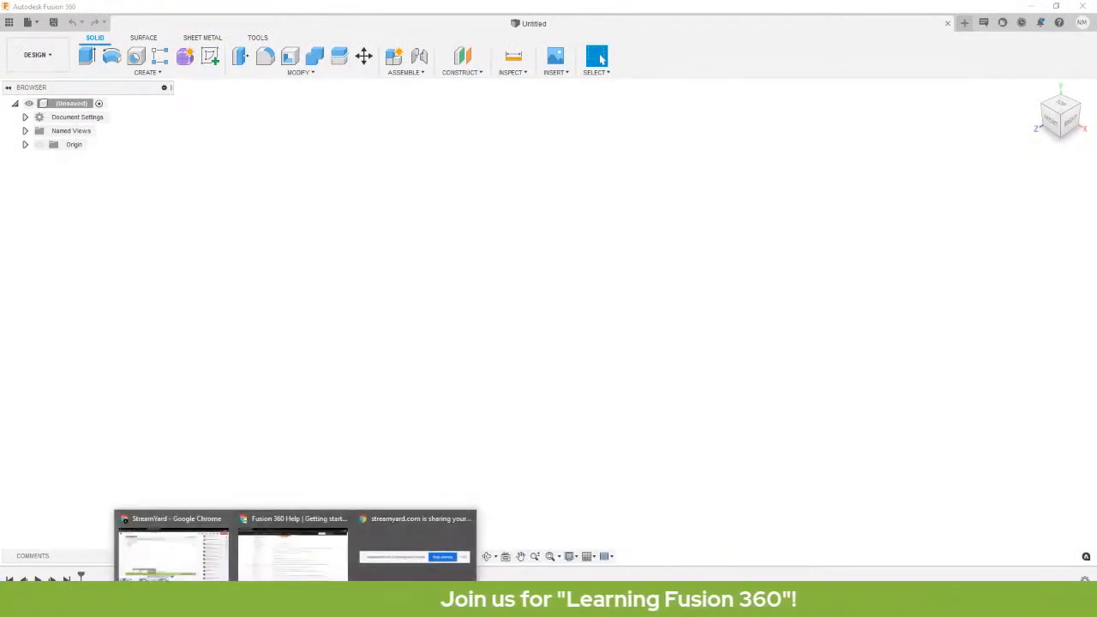
{"action": "mouse_move", "coordinate": [193, 570]}
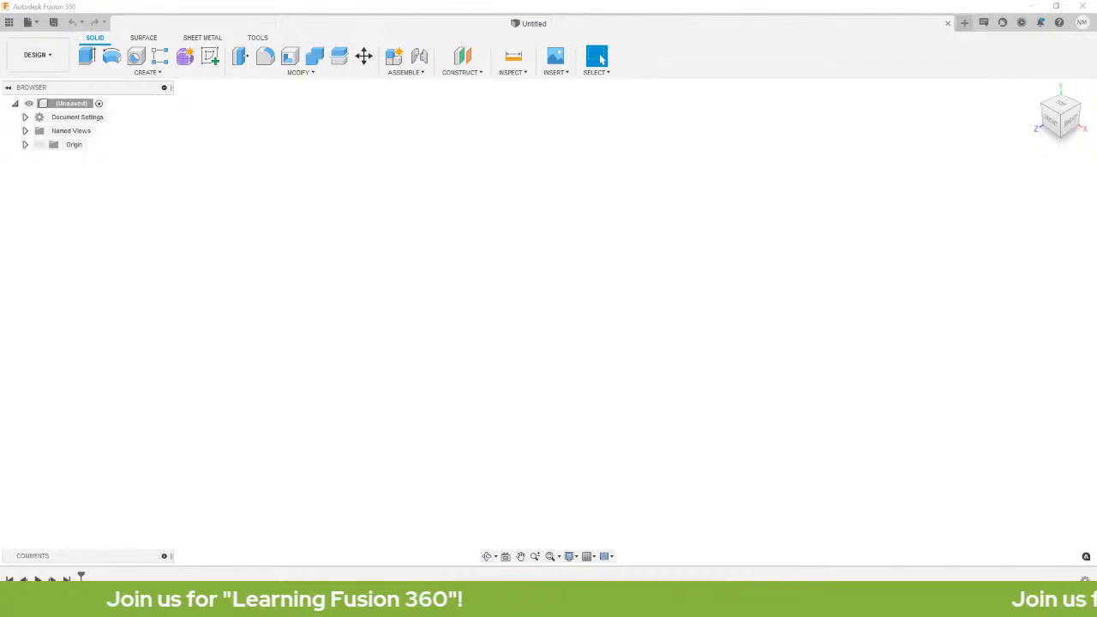
{"action": "mouse_move", "coordinate": [296, 606]}
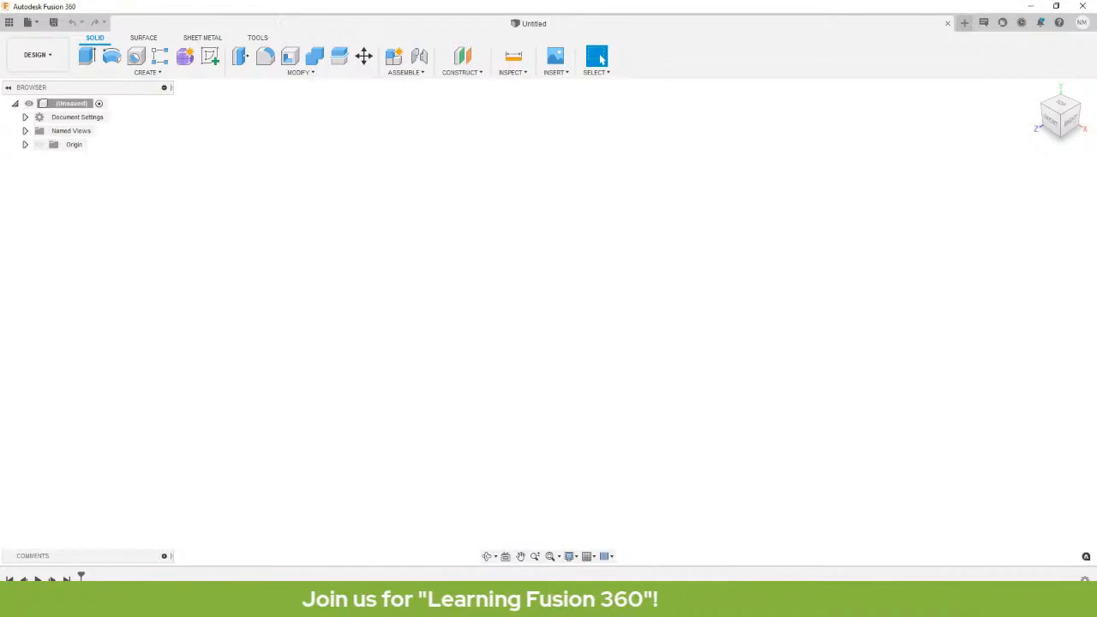
Show the data panel, browse a project's folders, and go back to the ALL PROJECTS list.
{"action": "left_click", "coordinate": [9, 22]}
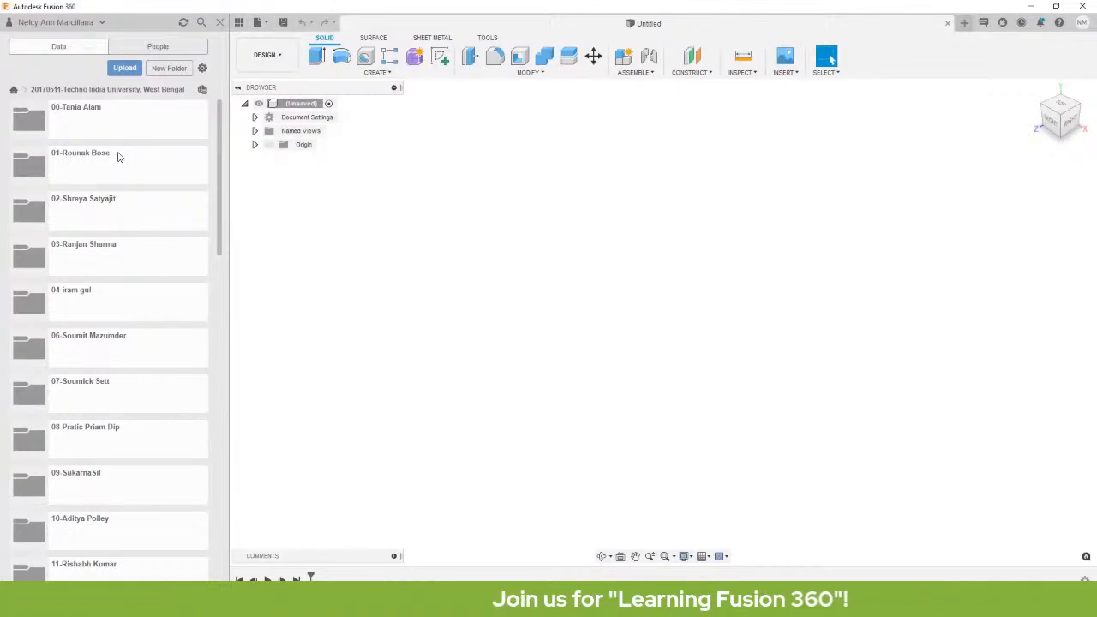
{"action": "scroll", "coordinate": [137, 259], "scroll_direction": "down", "scroll_amount": 6}
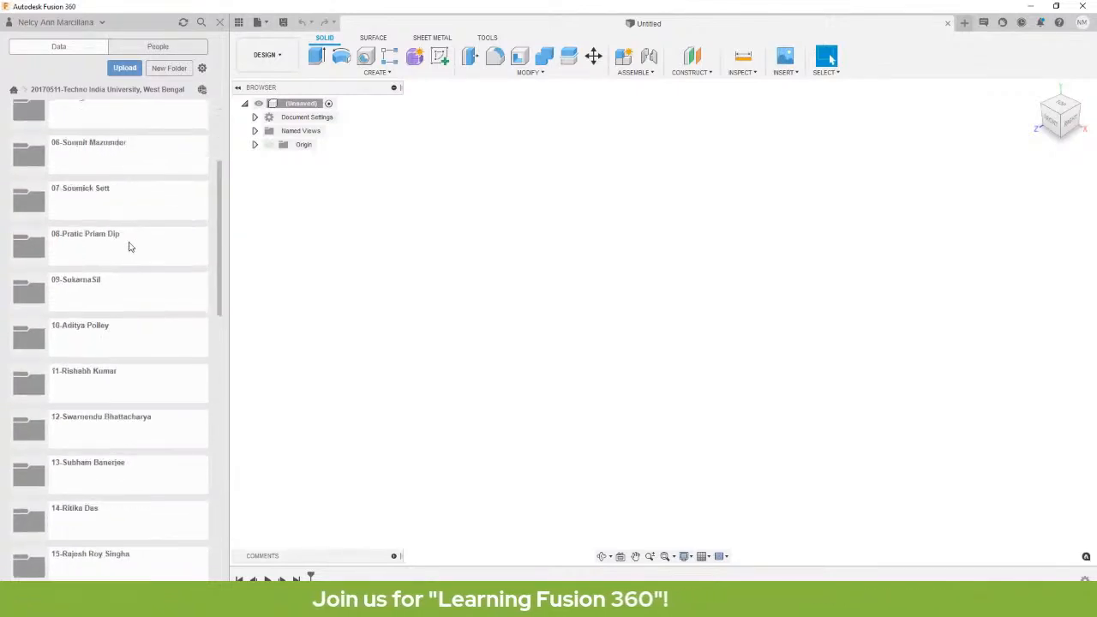
{"action": "left_click", "coordinate": [14, 90]}
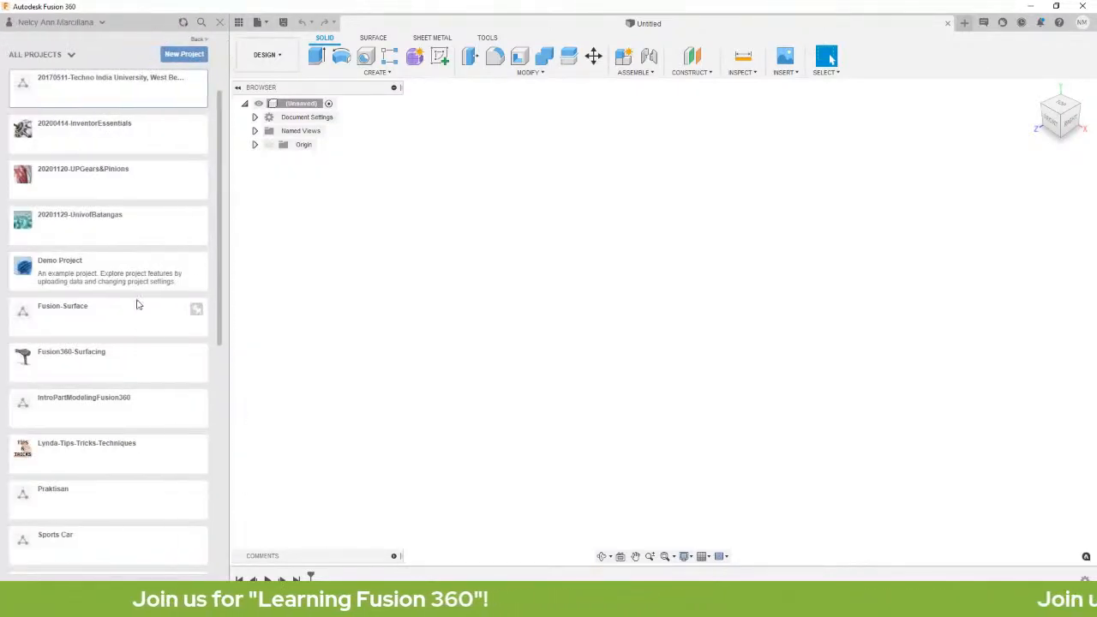
{"action": "scroll", "coordinate": [134, 304], "scroll_direction": "up", "scroll_amount": 2}
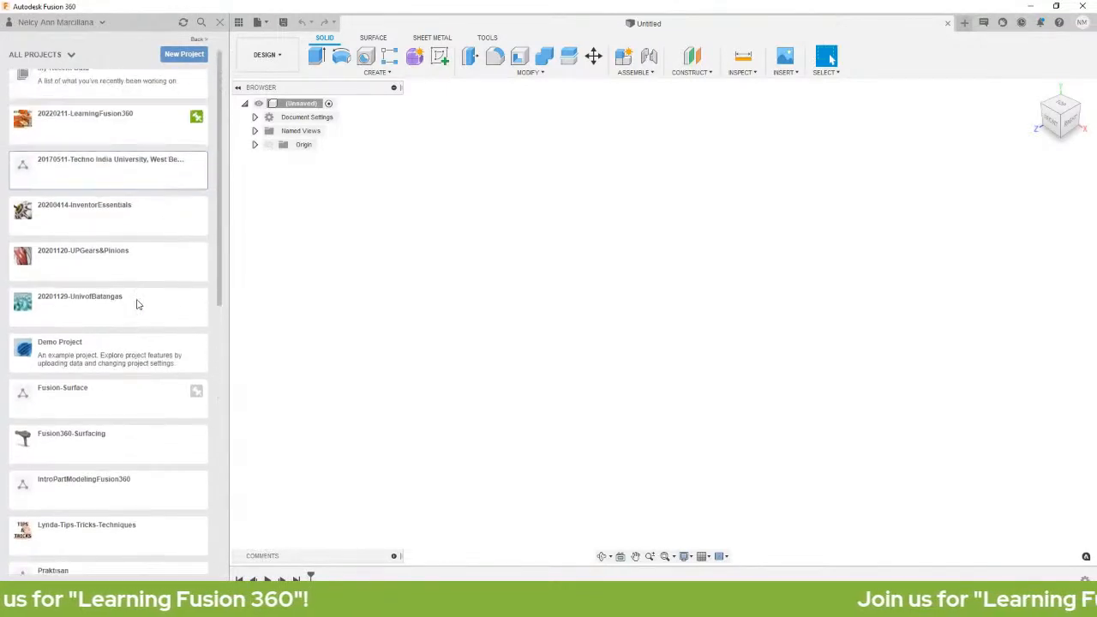
{"action": "scroll", "coordinate": [122, 208], "scroll_direction": "down", "scroll_amount": 3}
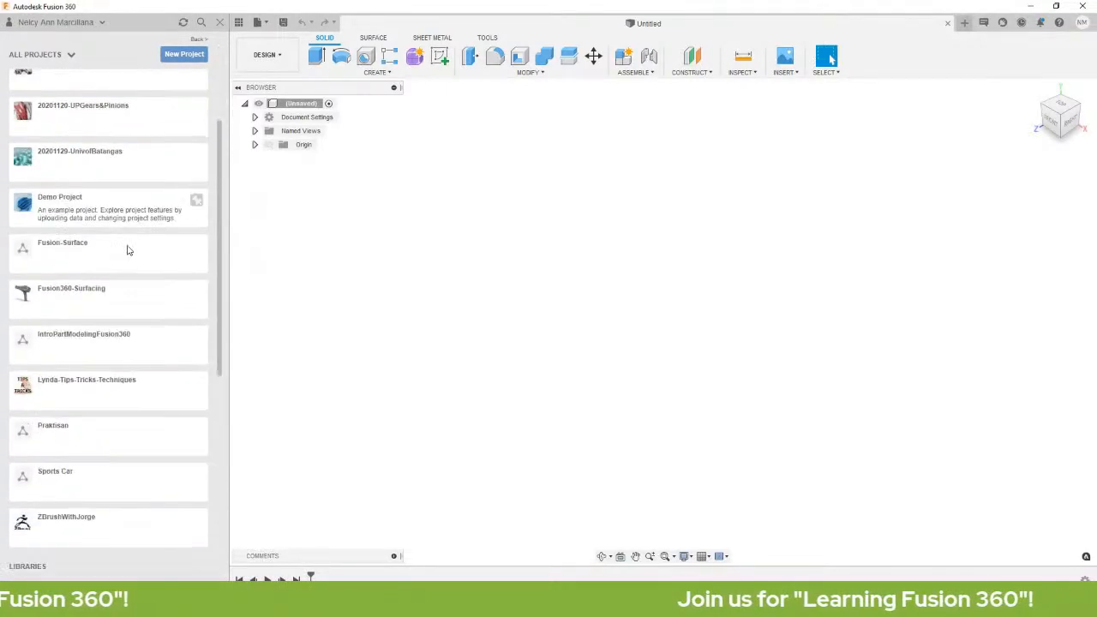
{"action": "scroll", "coordinate": [110, 313], "scroll_direction": "up", "scroll_amount": 3}
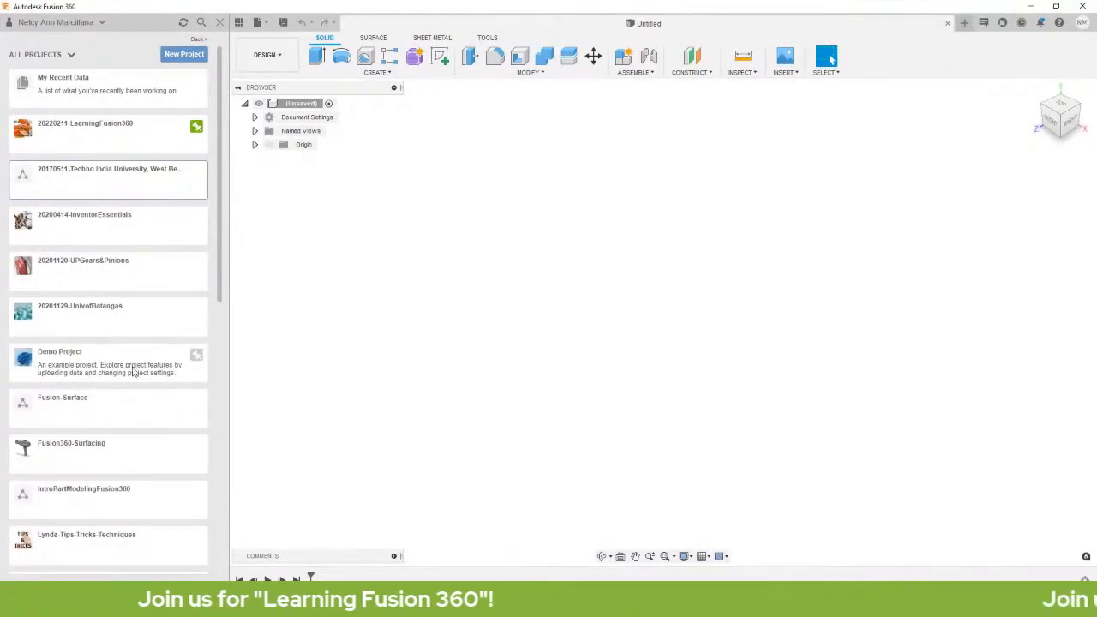
{"action": "scroll", "coordinate": [140, 301], "scroll_direction": "down", "scroll_amount": 3}
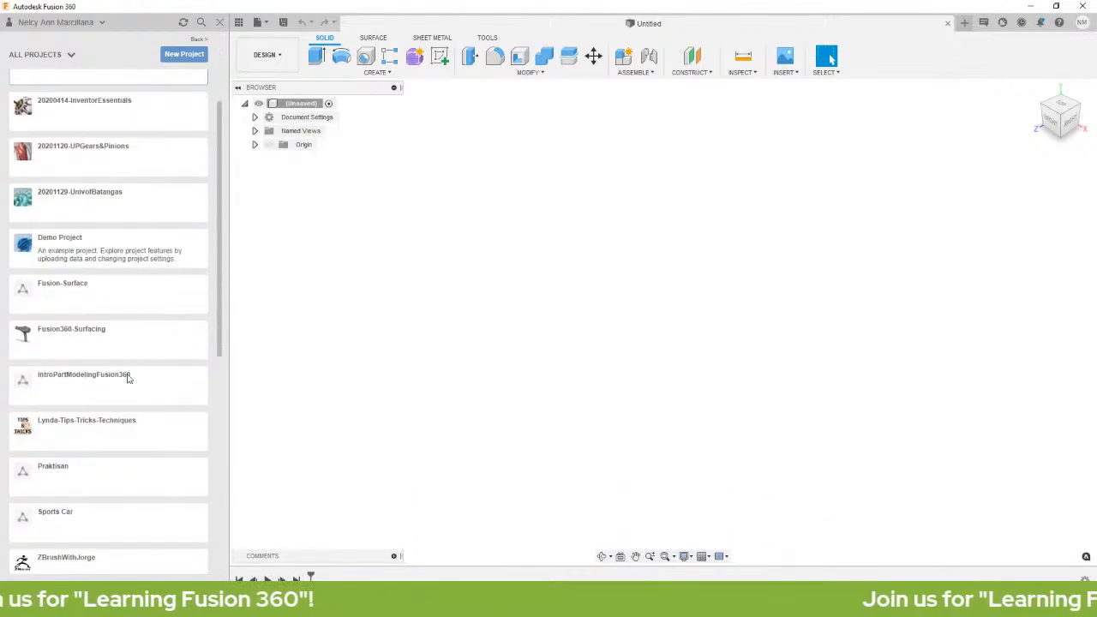
{"action": "scroll", "coordinate": [127, 377], "scroll_direction": "up", "scroll_amount": 3}
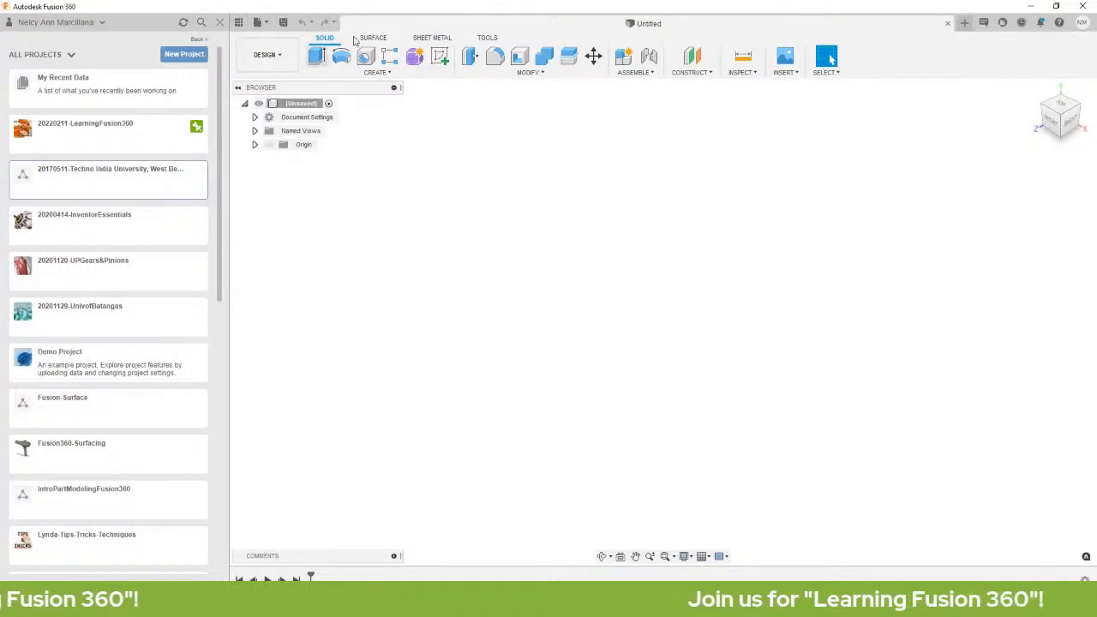
Hide the data panel, look over the File menu's operations, then dismiss the menu.
{"action": "left_click", "coordinate": [239, 23]}
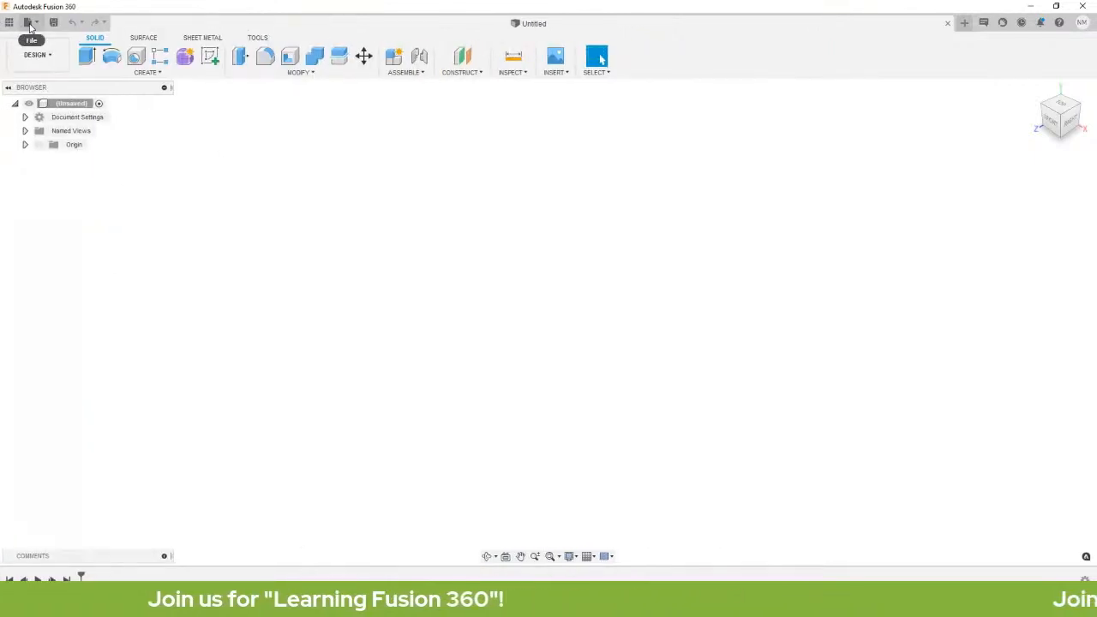
{"action": "left_click", "coordinate": [28, 23]}
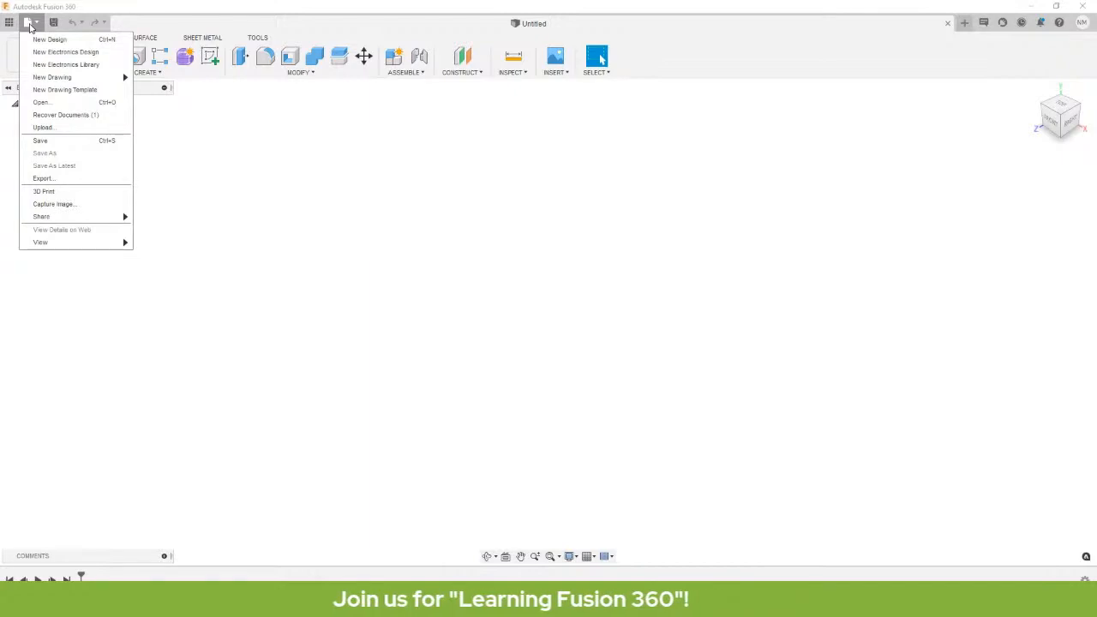
{"action": "mouse_move", "coordinate": [70, 221]}
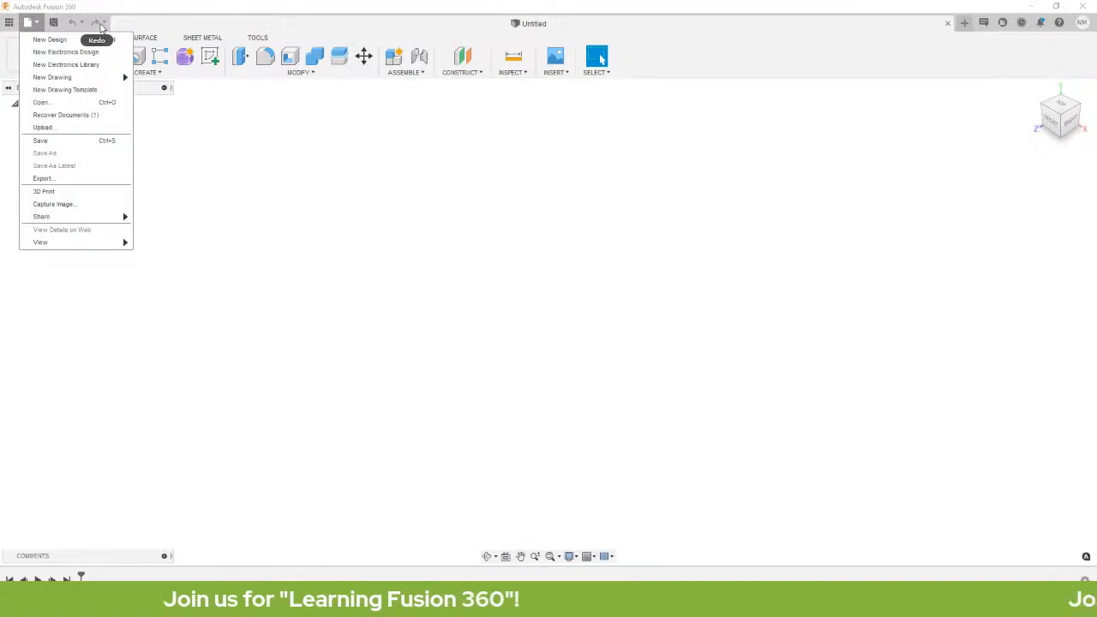
{"action": "left_click", "coordinate": [717, 30]}
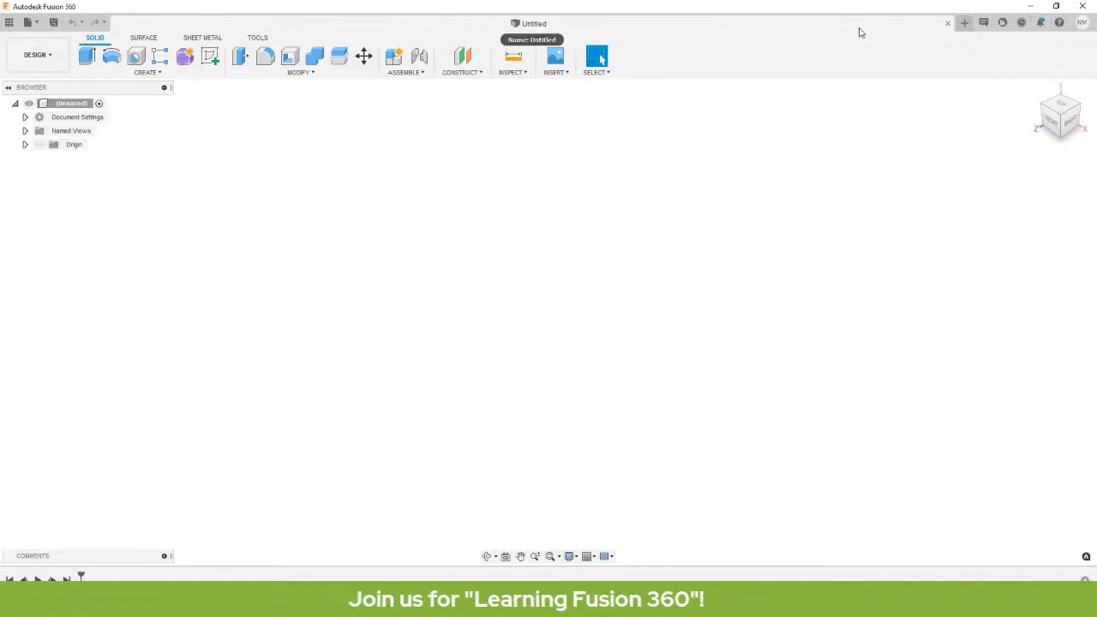
Start a new blank design, then check the Notification Center and the Extension Manager.
{"action": "left_click", "coordinate": [964, 26]}
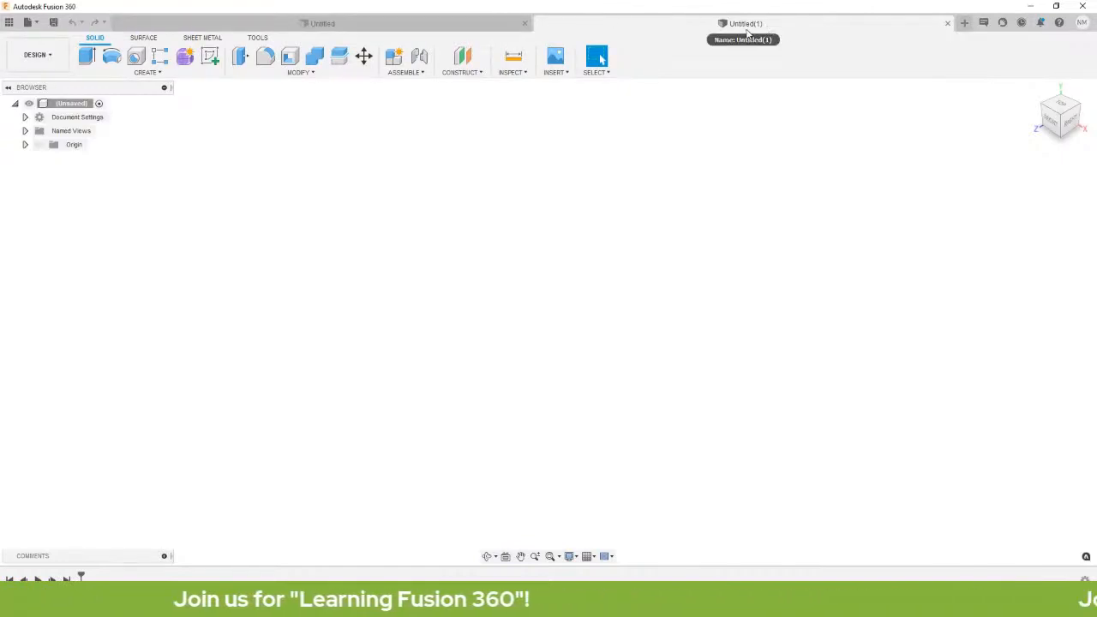
{"action": "left_click", "coordinate": [982, 23]}
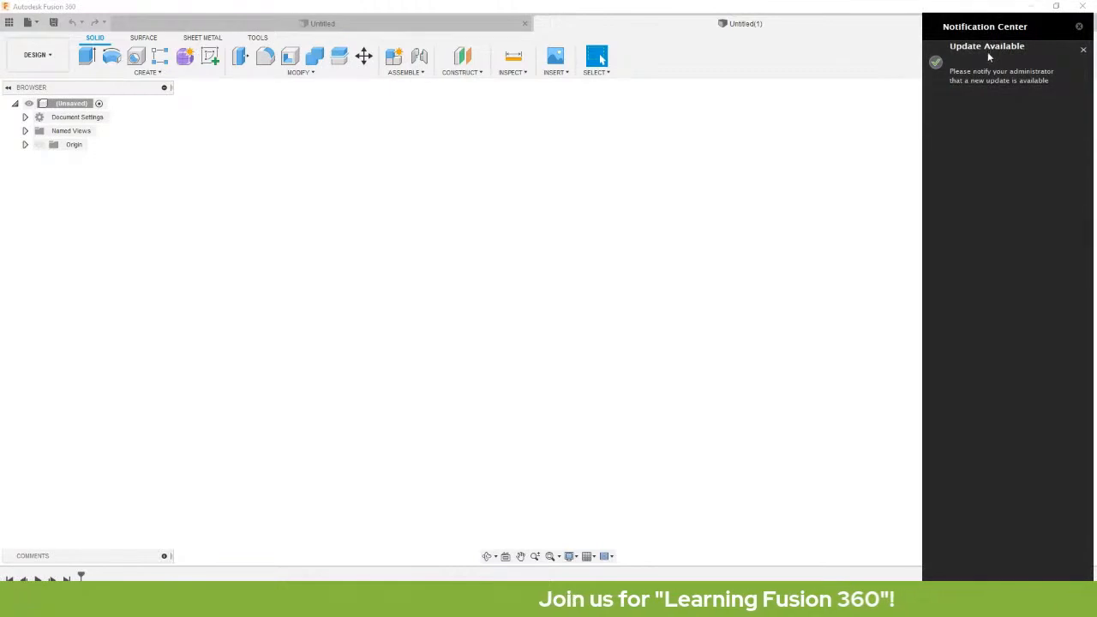
{"action": "left_click", "coordinate": [1079, 27]}
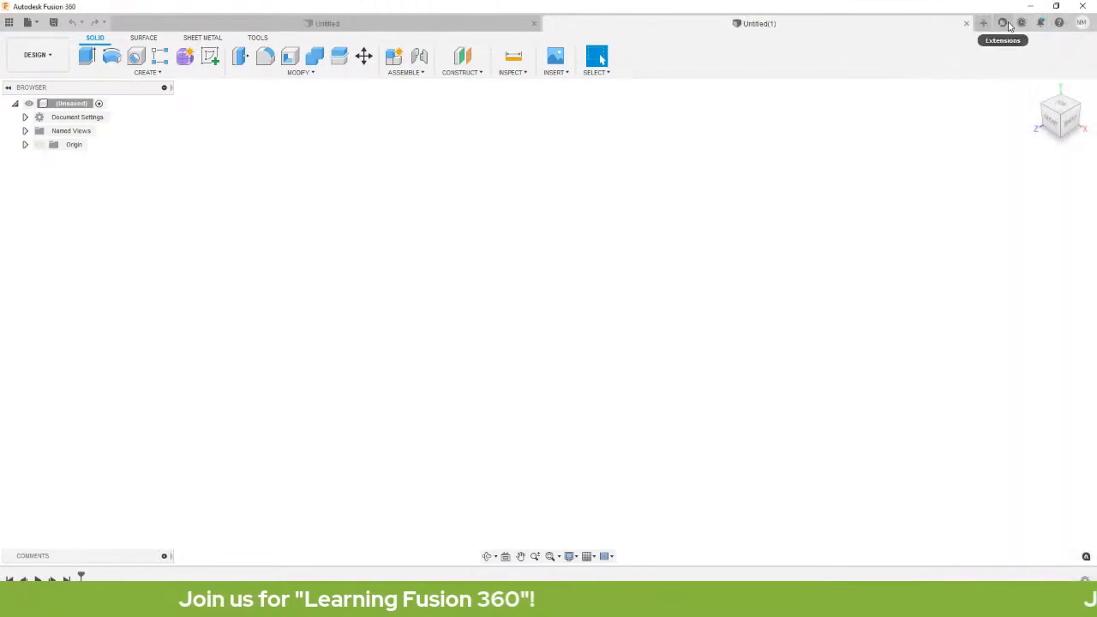
{"action": "left_click", "coordinate": [1003, 23]}
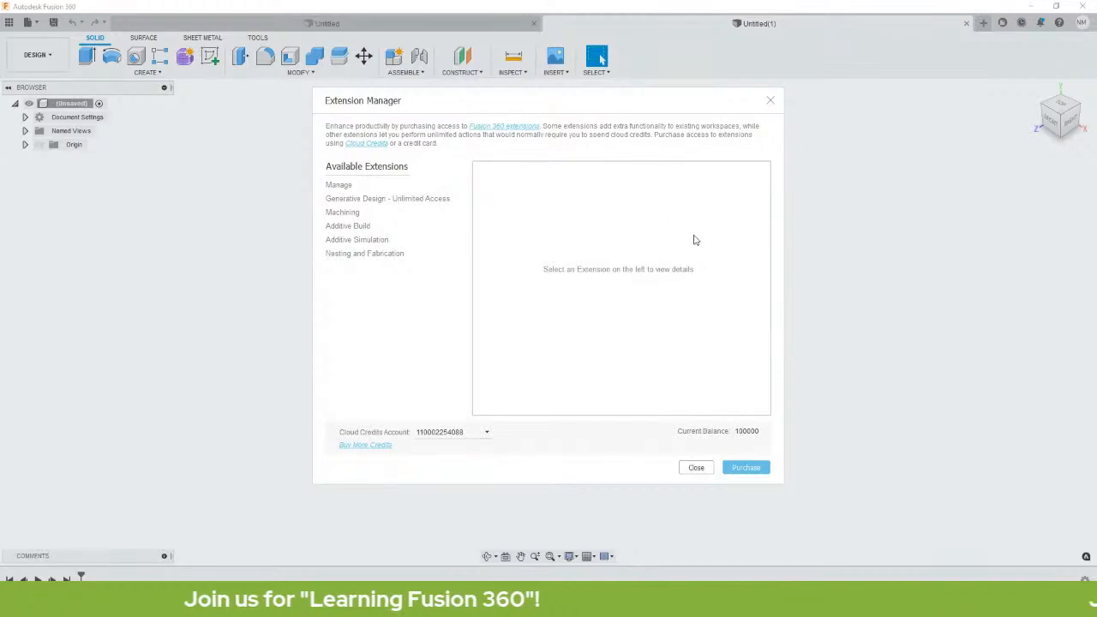
{"action": "left_click", "coordinate": [696, 469]}
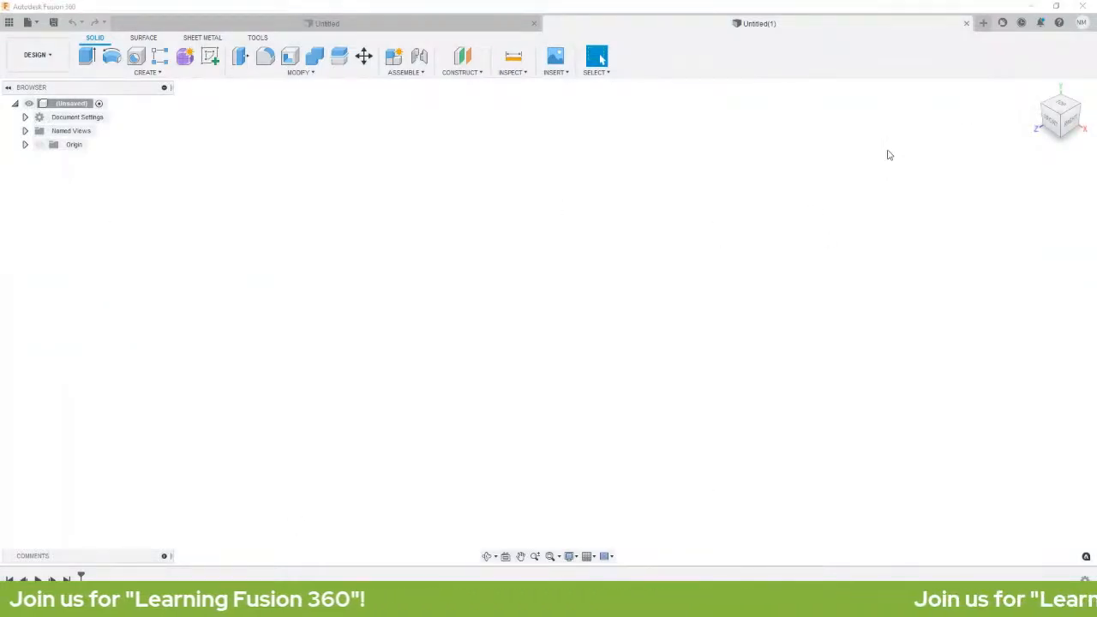
{"action": "left_click", "coordinate": [1021, 22]}
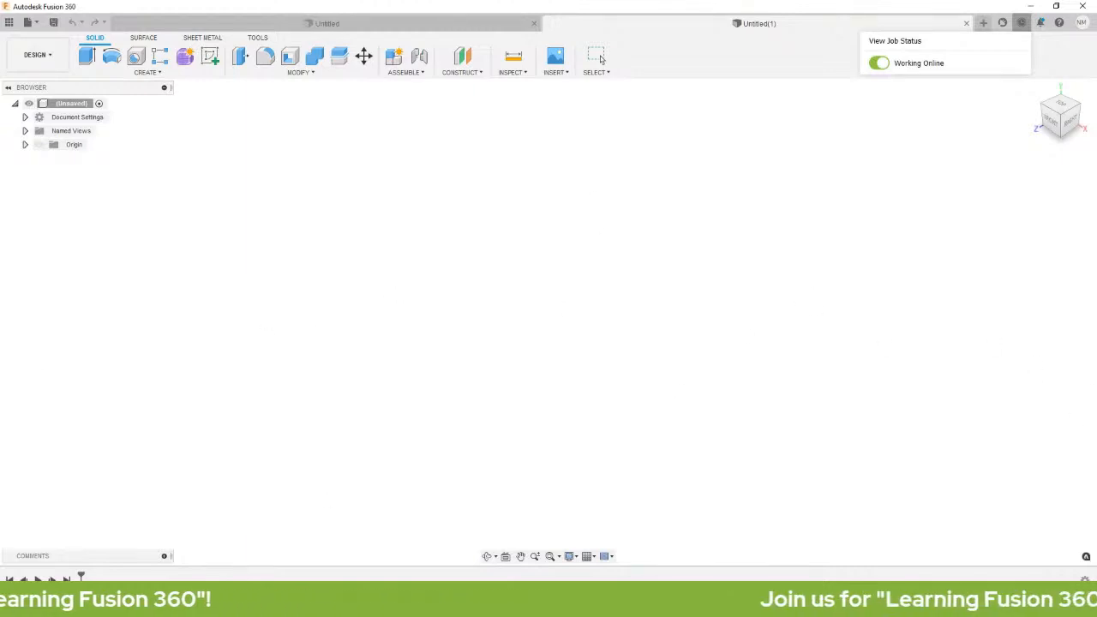
{"action": "mouse_move", "coordinate": [295, 604]}
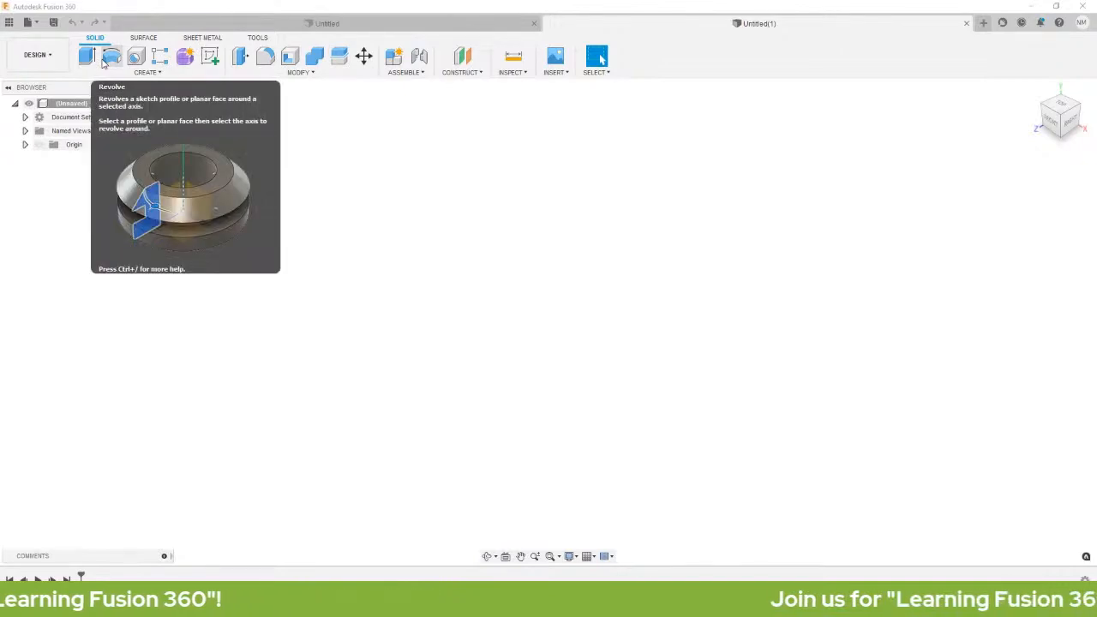
{"action": "left_click", "coordinate": [38, 54]}
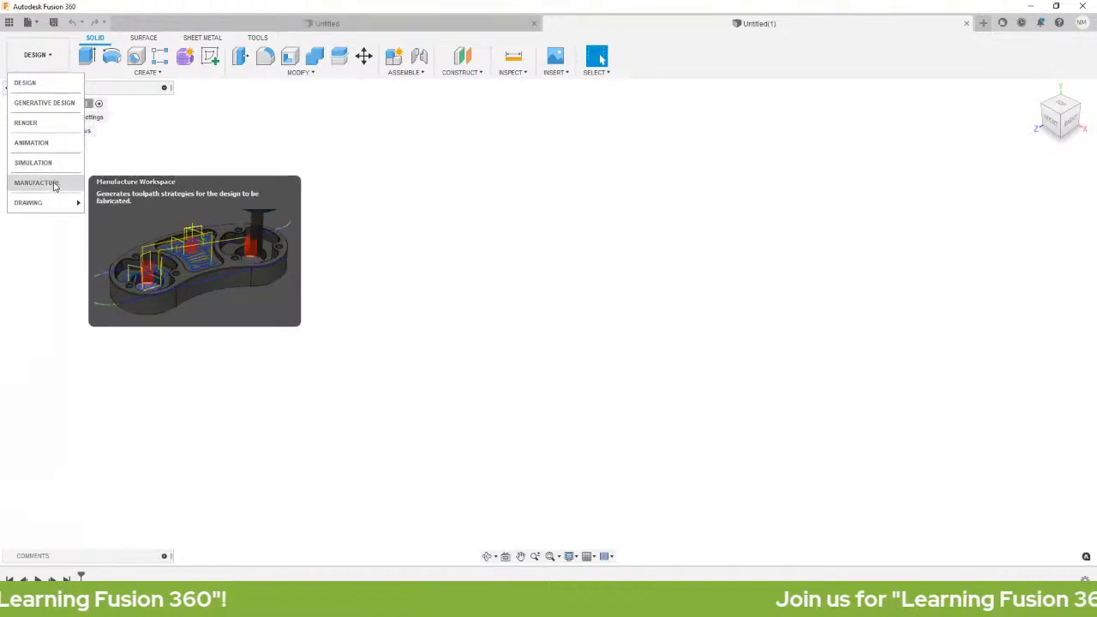
{"action": "mouse_move", "coordinate": [49, 208]}
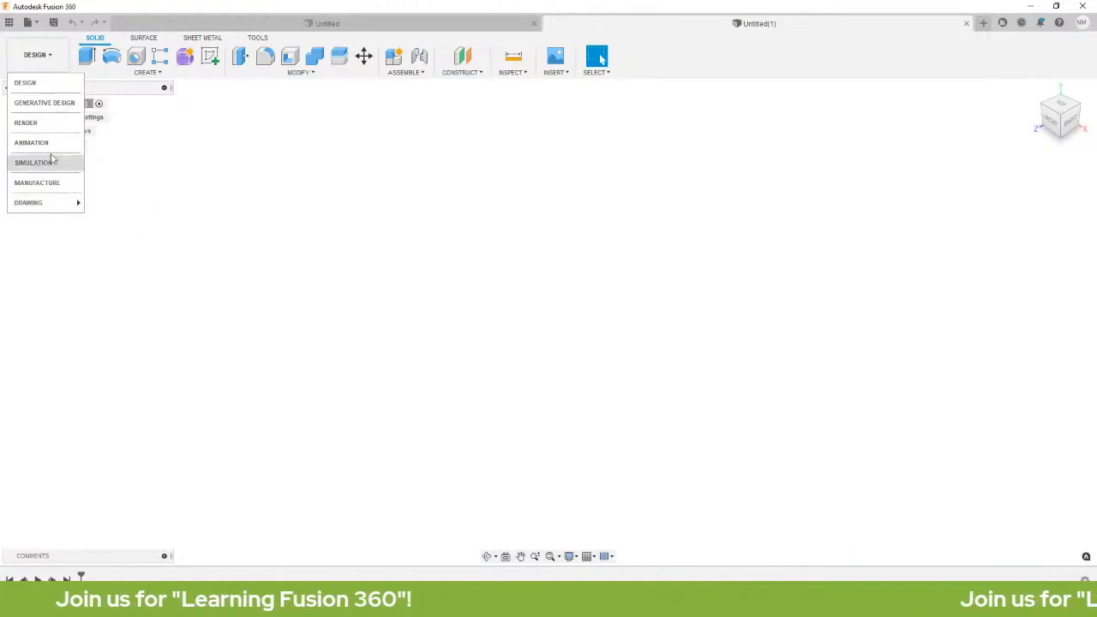
{"action": "left_click", "coordinate": [47, 63]}
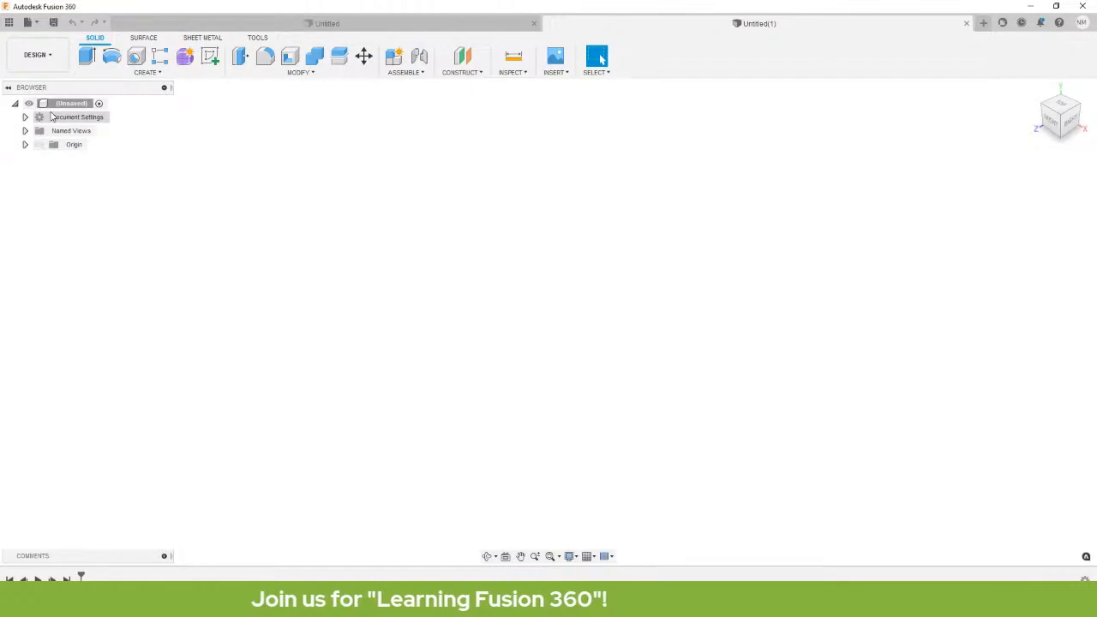
Show the data panel's My Recent Data list and scroll to the Flange design.
{"action": "left_click", "coordinate": [9, 23]}
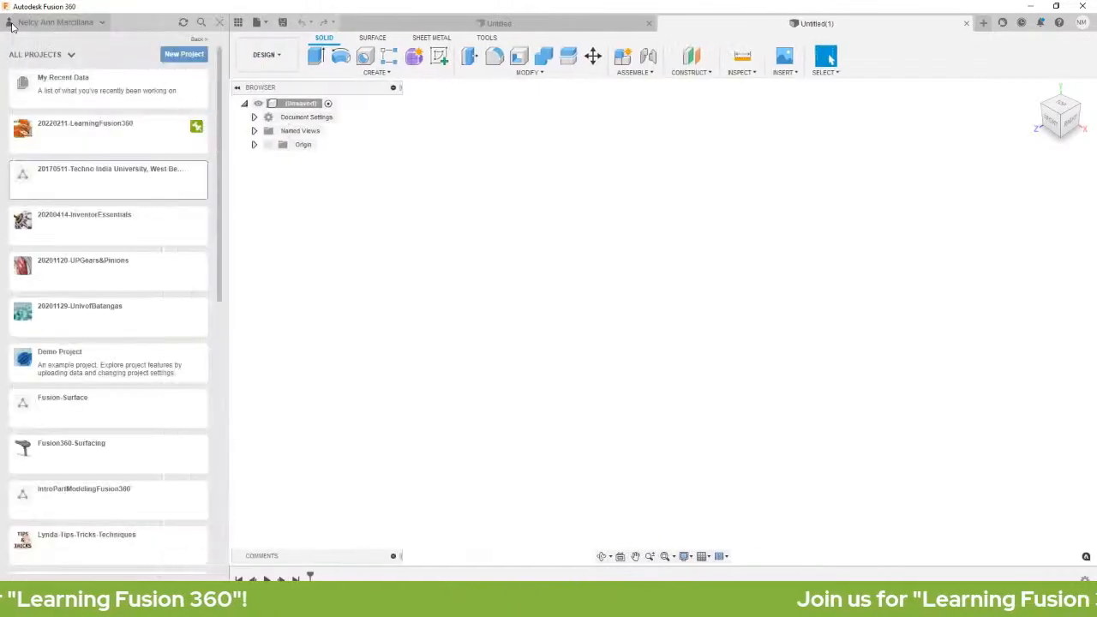
{"action": "left_click", "coordinate": [77, 86]}
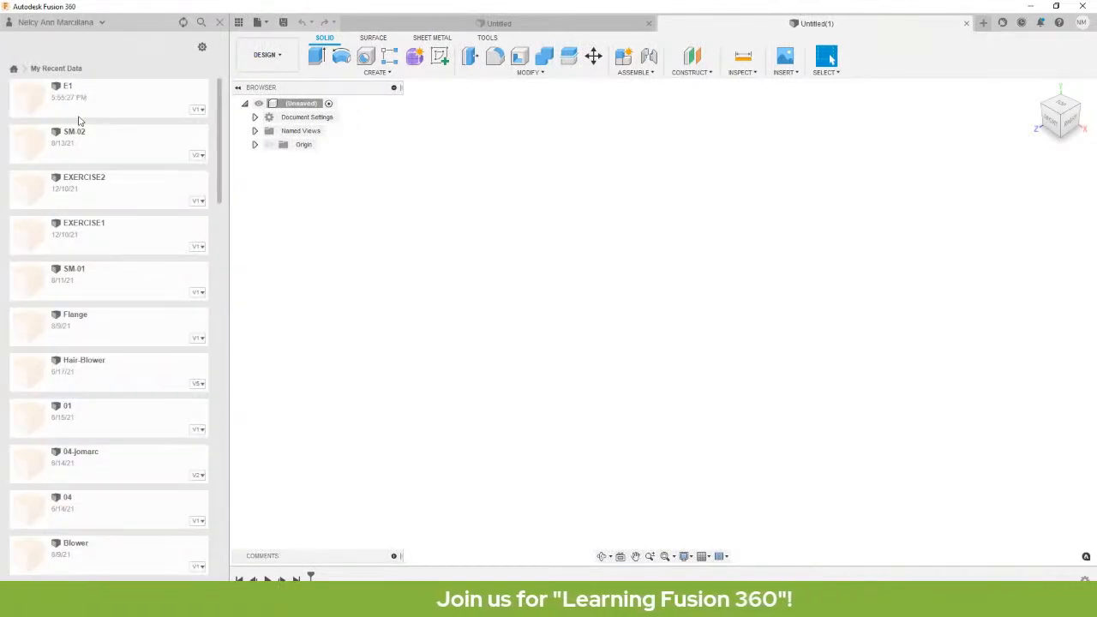
{"action": "scroll", "coordinate": [97, 150], "scroll_direction": "down", "scroll_amount": 1}
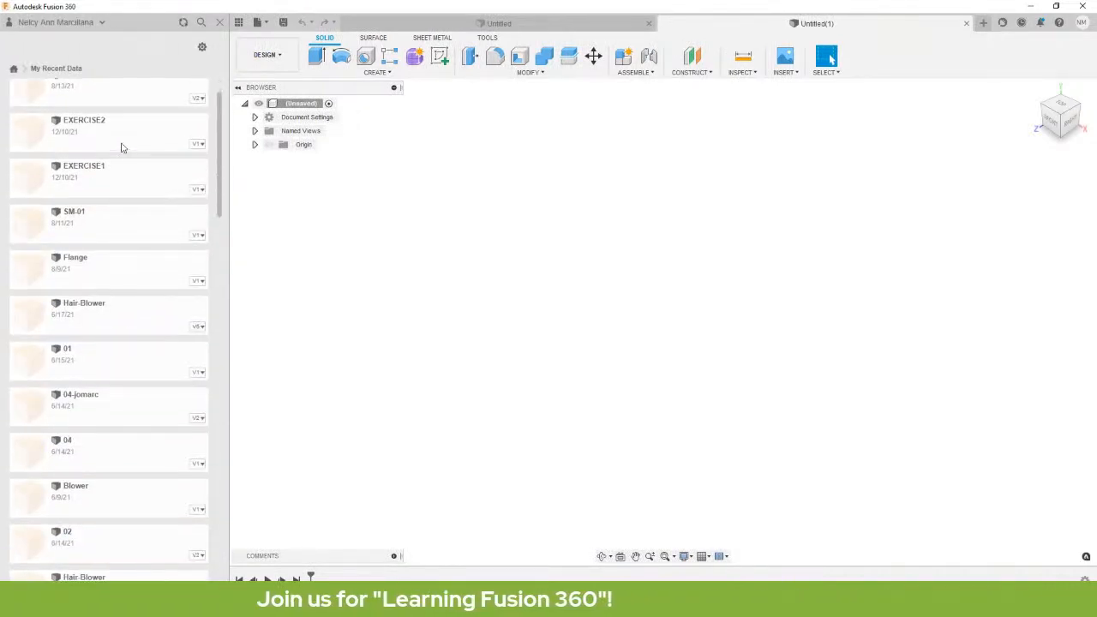
{"action": "scroll", "coordinate": [128, 257], "scroll_direction": "down", "scroll_amount": 1}
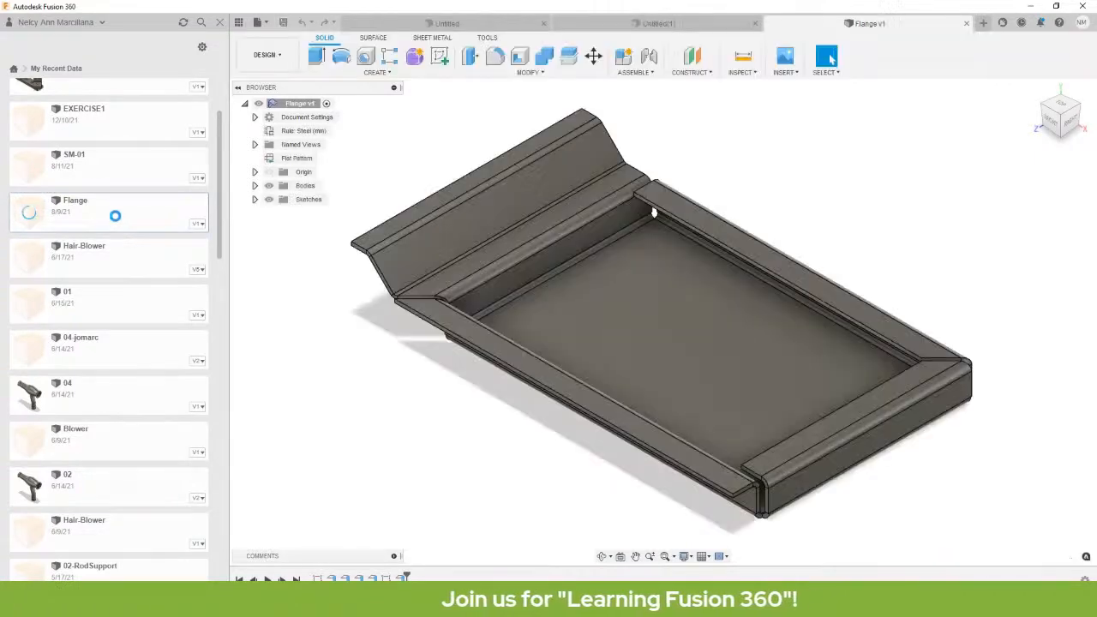
Hide the data panel, toggle Sketch1's visibility on and off, and expand then collapse Bodies.
{"action": "left_click", "coordinate": [223, 23]}
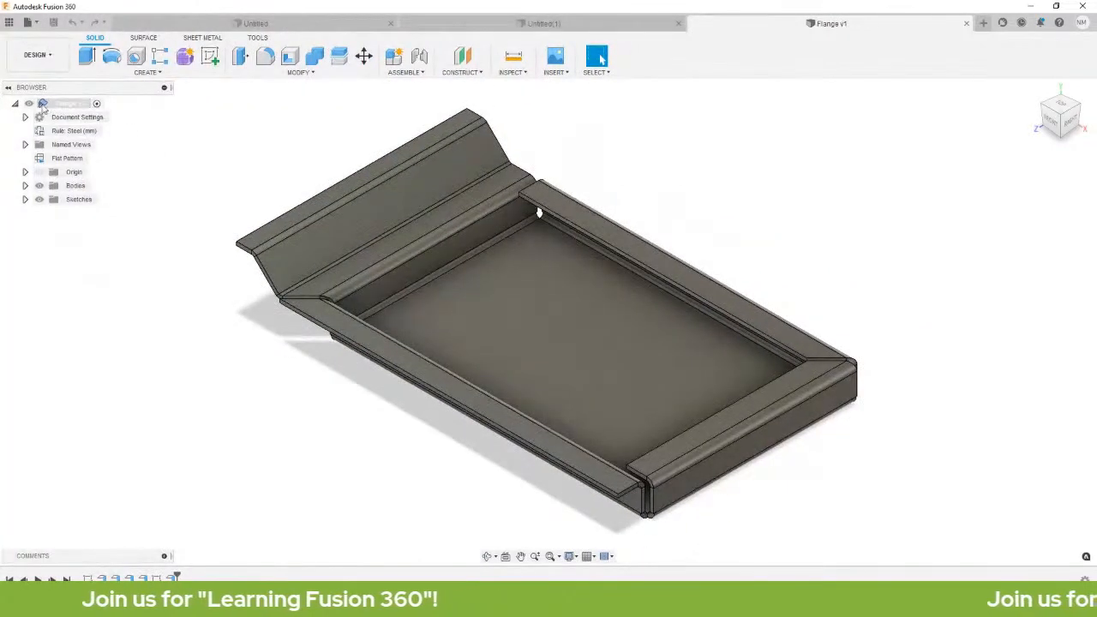
{"action": "left_click", "coordinate": [25, 198]}
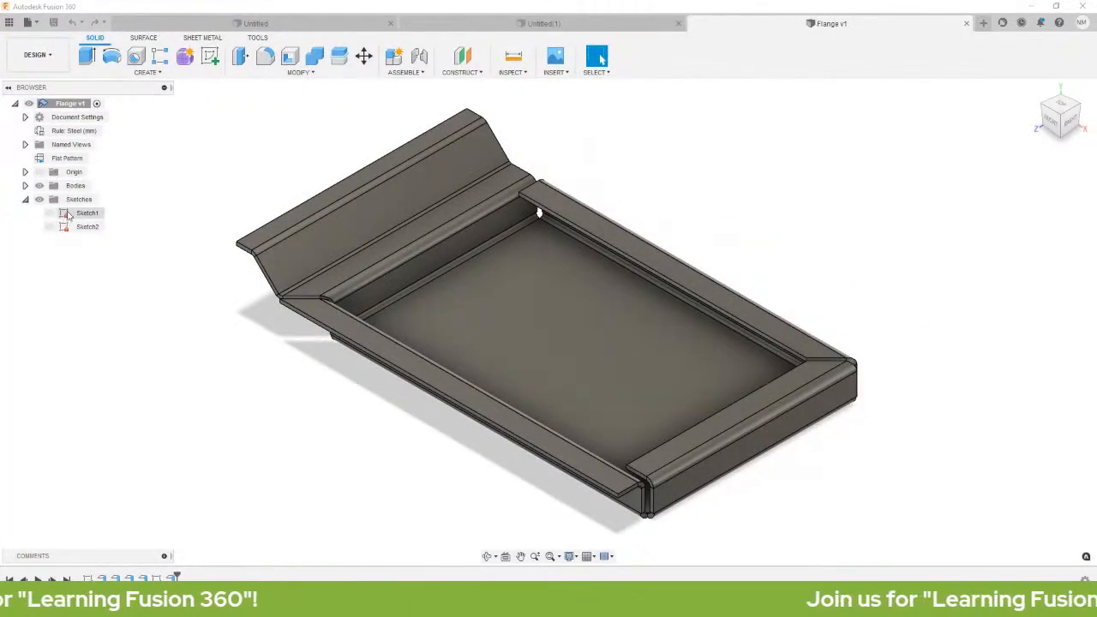
{"action": "left_click", "coordinate": [49, 212]}
{"action": "left_click", "coordinate": [49, 212]}
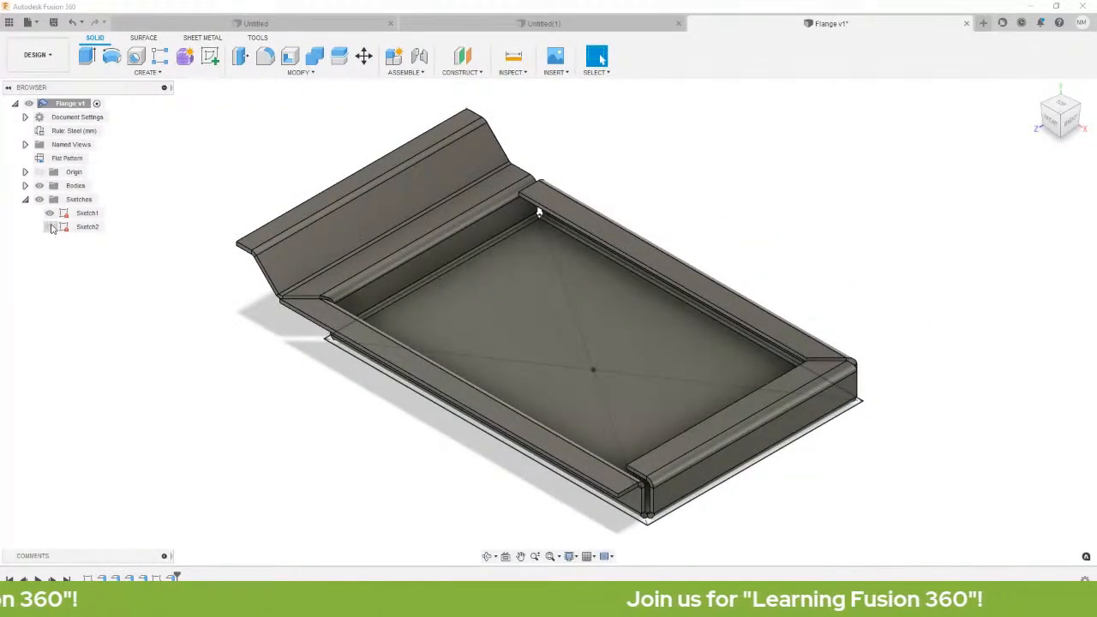
{"action": "left_click", "coordinate": [25, 185]}
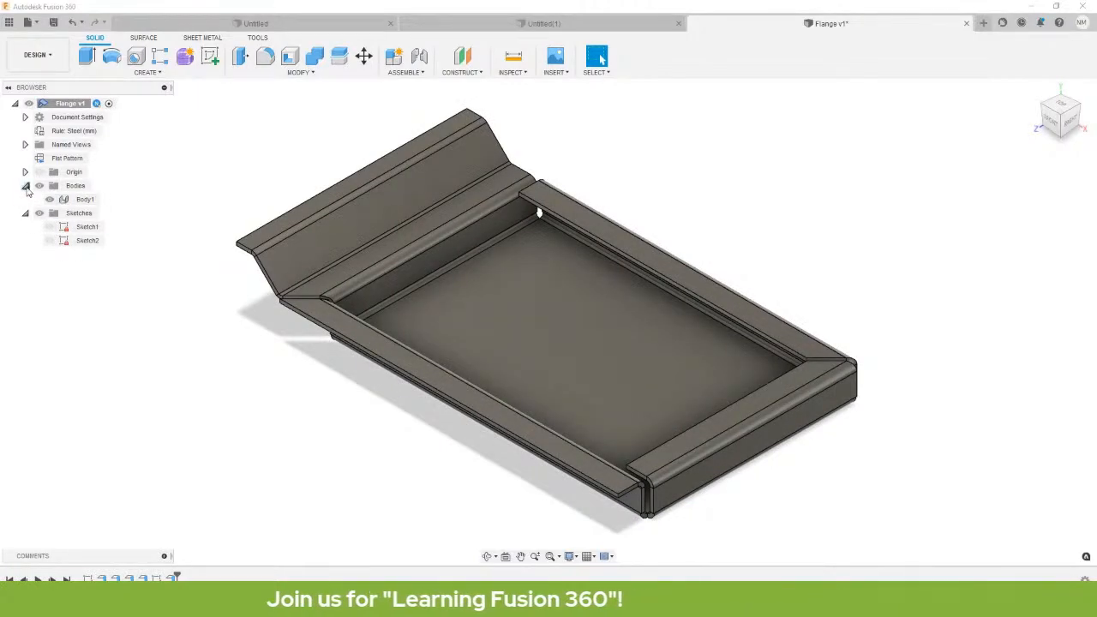
{"action": "left_click", "coordinate": [25, 185]}
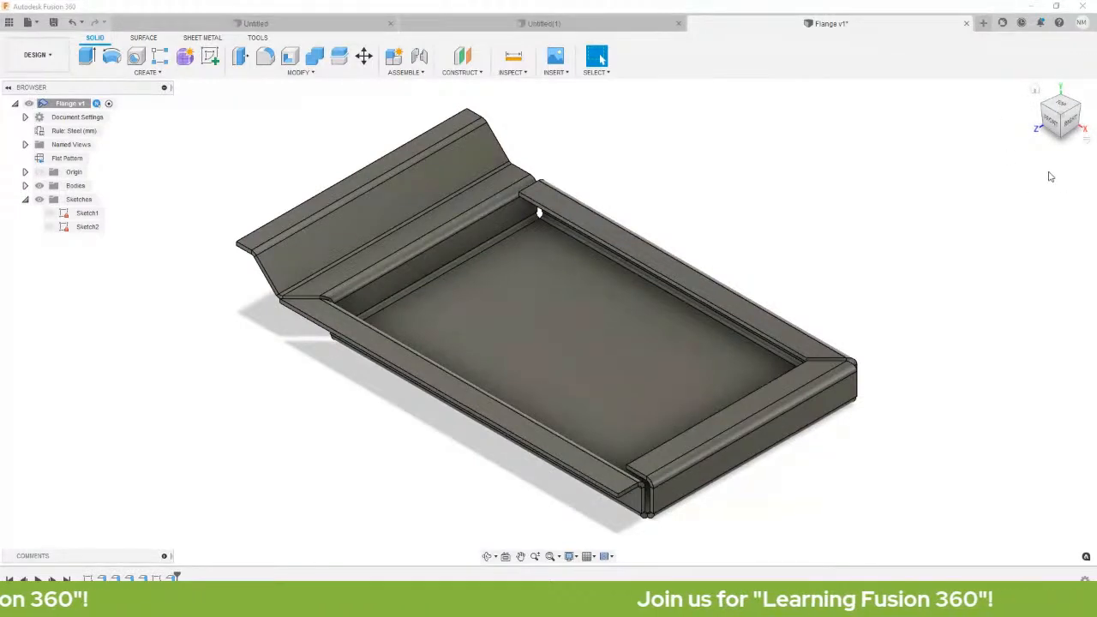
{"action": "left_click", "coordinate": [1063, 106]}
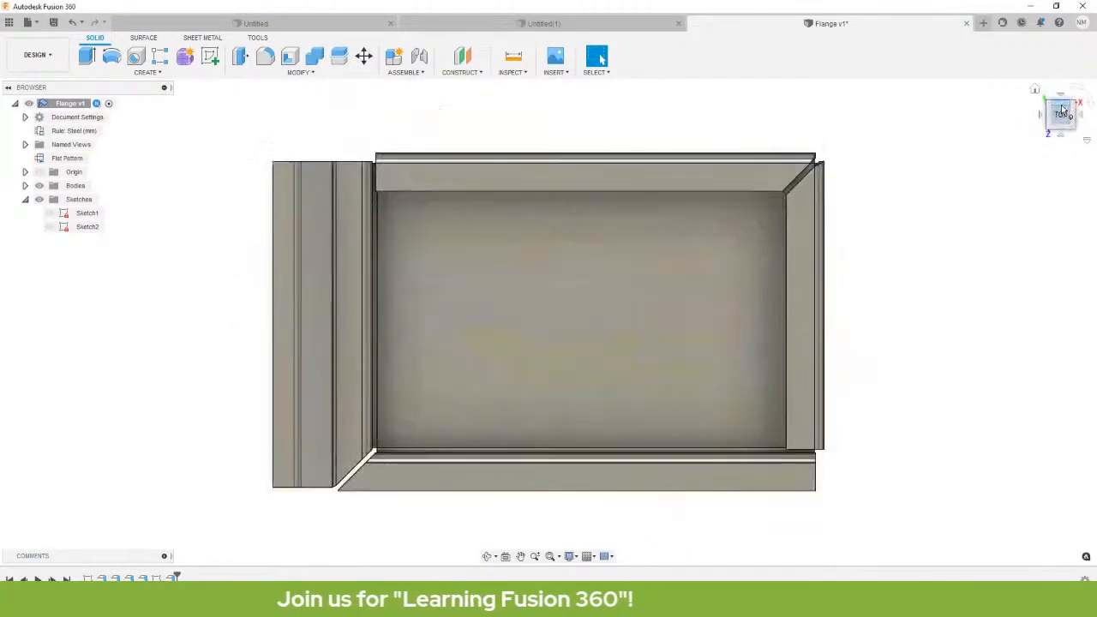
{"action": "left_click", "coordinate": [1064, 138]}
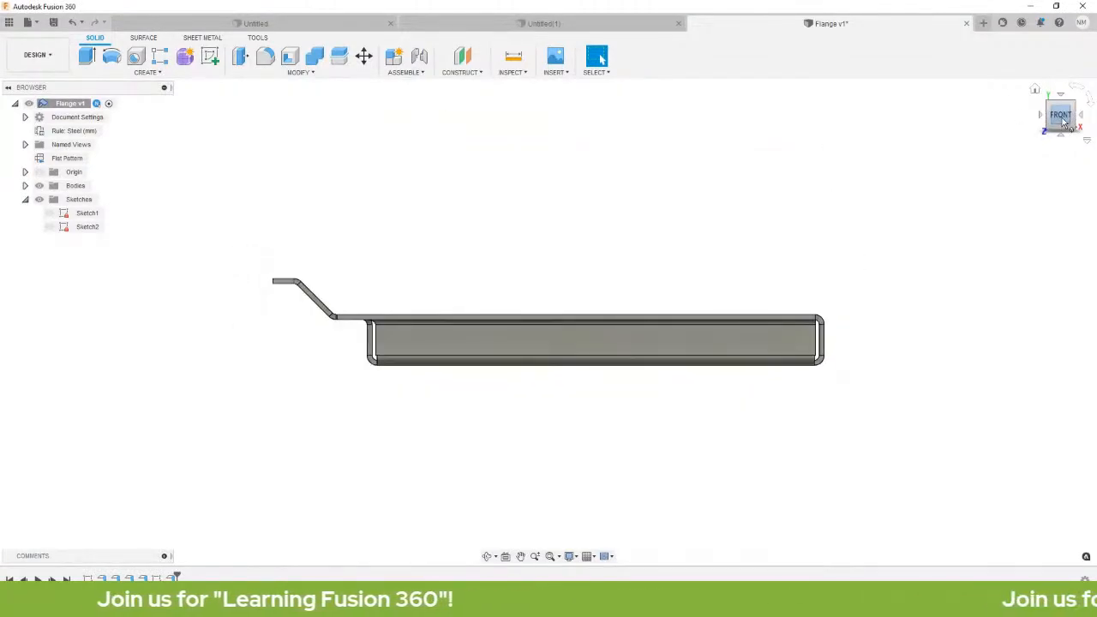
{"action": "left_click", "coordinate": [1080, 122]}
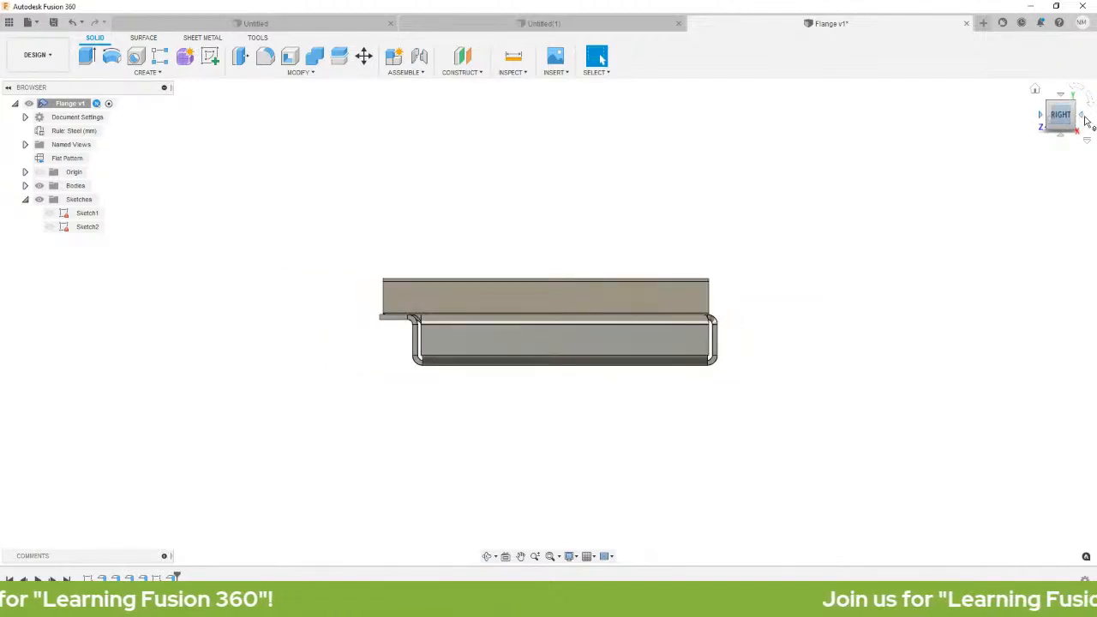
{"action": "left_click", "coordinate": [1081, 117]}
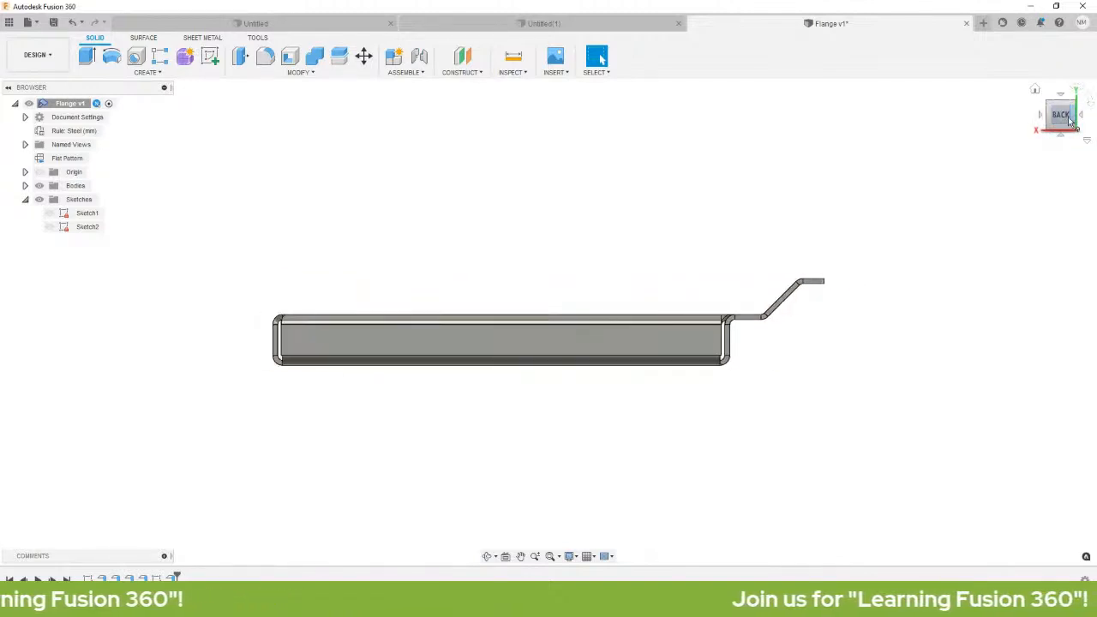
{"action": "left_click", "coordinate": [1035, 90]}
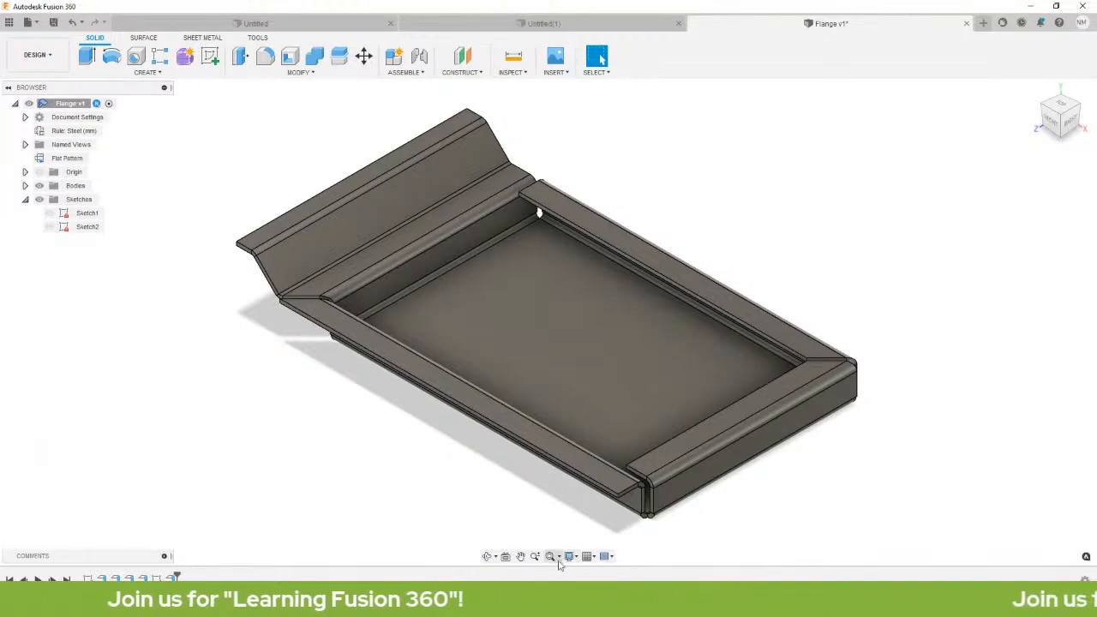
{"action": "left_click", "coordinate": [487, 558]}
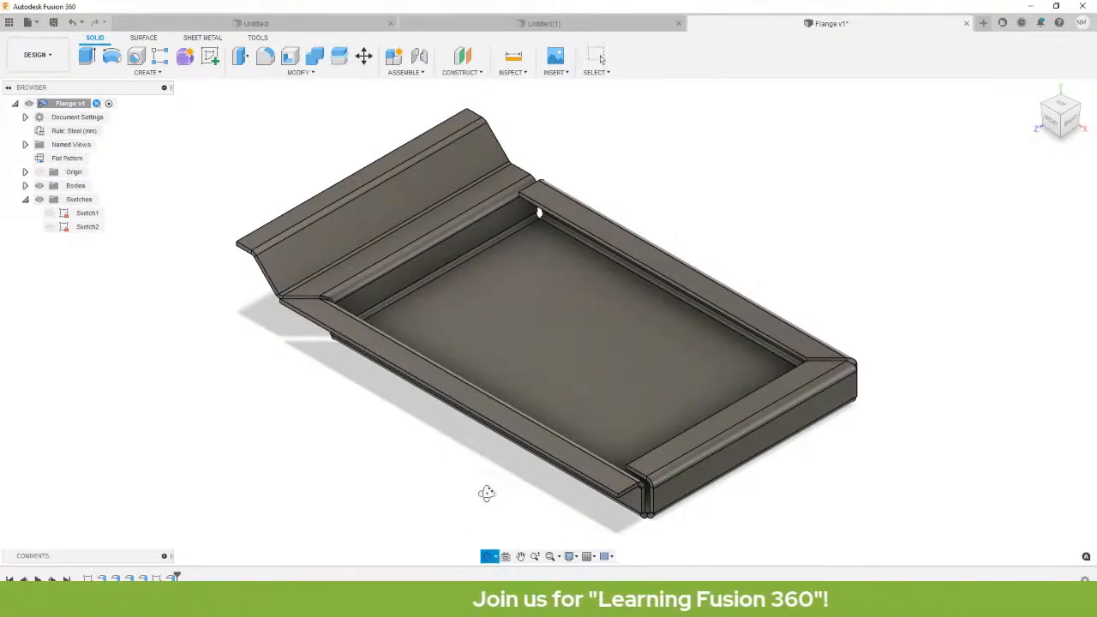
{"action": "left_click_drag", "start_coordinate": [485, 492], "coordinate": [388, 419]}
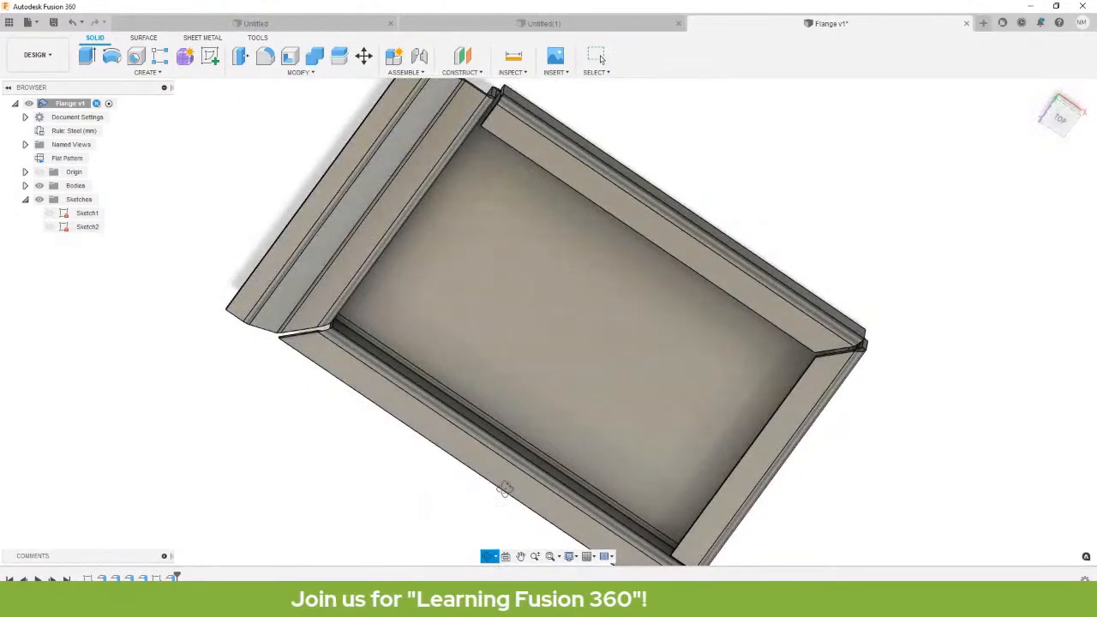
{"action": "left_click_drag", "start_coordinate": [559, 444], "coordinate": [539, 412]}
{"action": "left_click", "coordinate": [535, 556]}
{"action": "left_click_drag", "start_coordinate": [502, 511], "coordinate": [525, 463]}
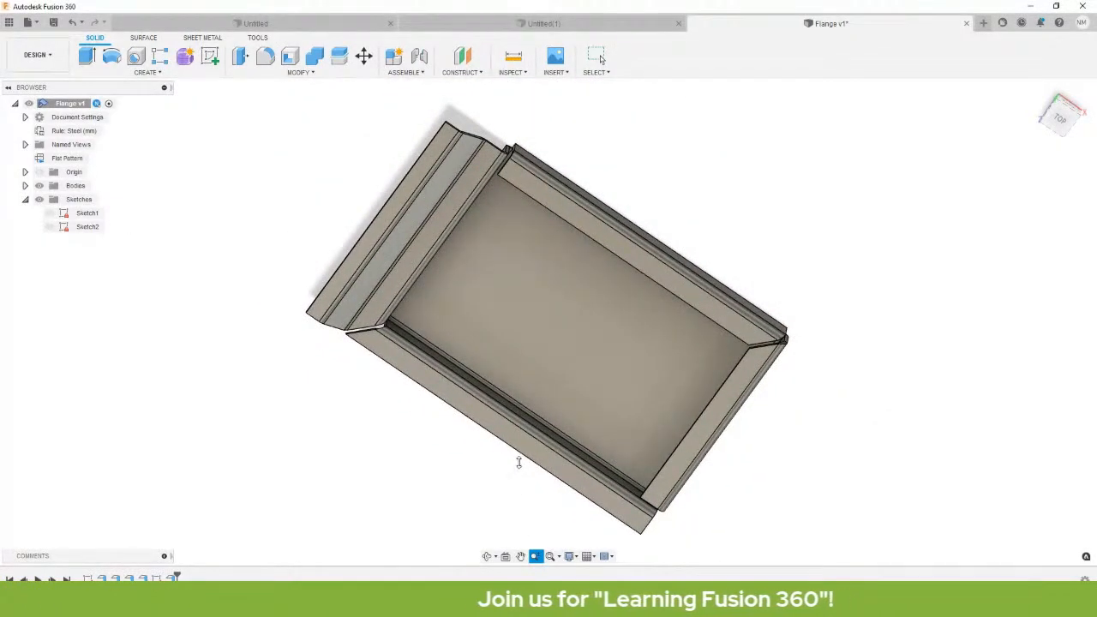
{"action": "left_click", "coordinate": [1035, 90]}
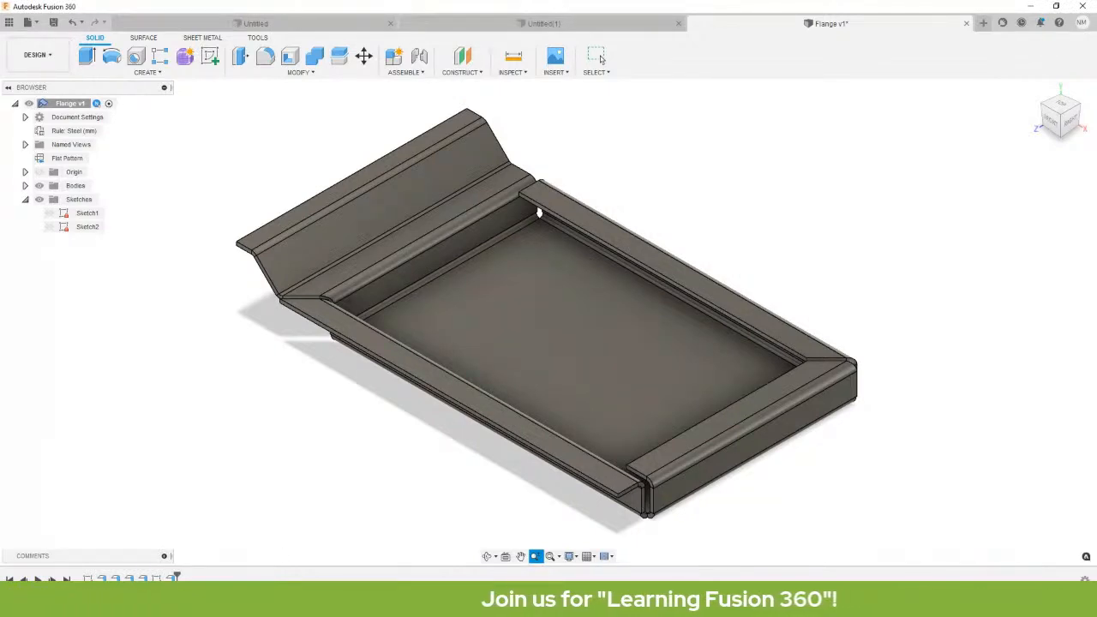
{"action": "left_click_drag", "start_coordinate": [542, 405], "coordinate": [408, 479]}
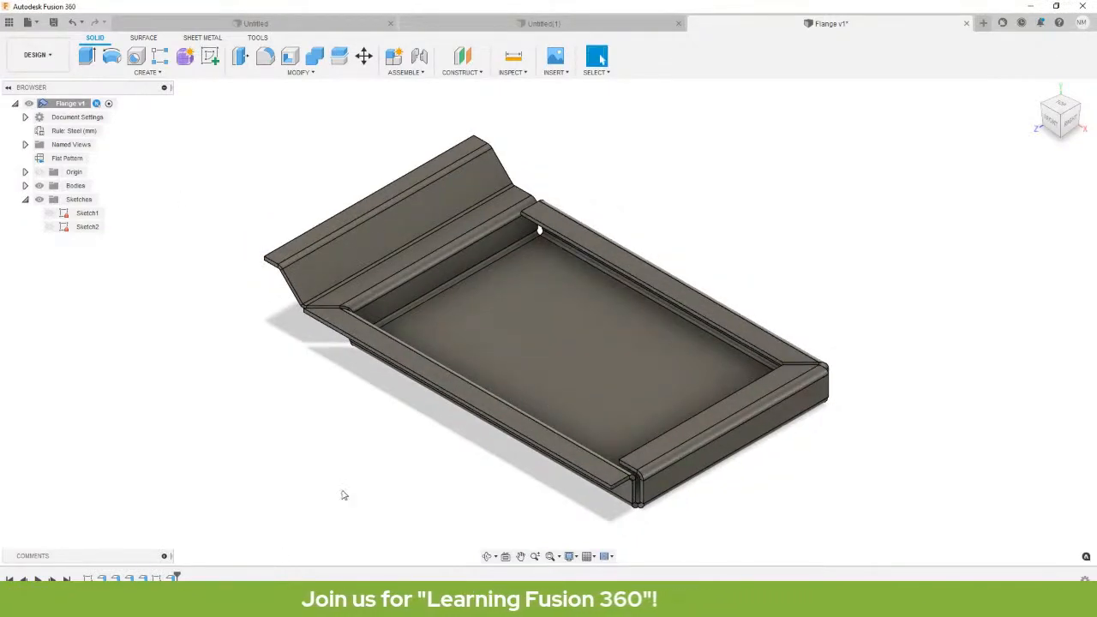
{"action": "scroll", "coordinate": [488, 493], "scroll_direction": "down", "scroll_amount": 1}
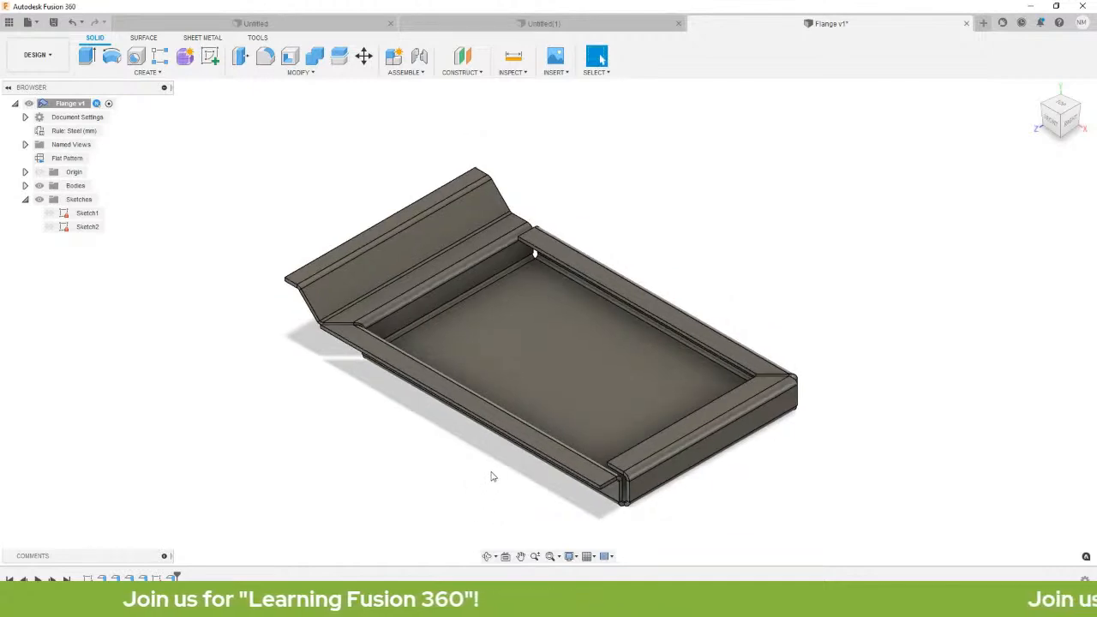
{"action": "scroll", "coordinate": [493, 474], "scroll_direction": "up", "scroll_amount": 1}
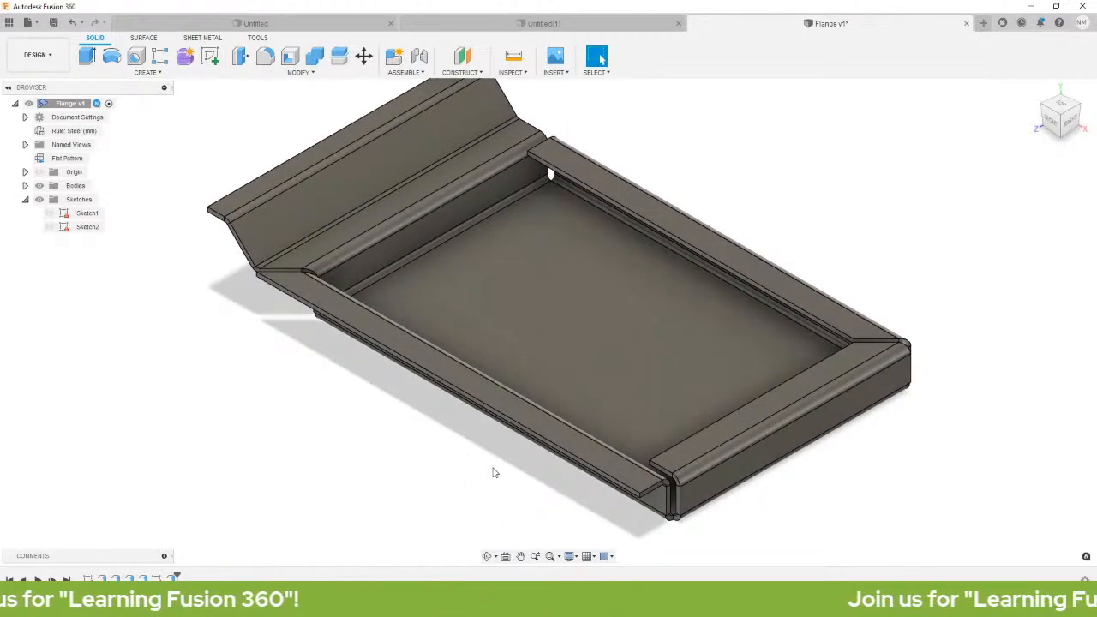
{"action": "scroll", "coordinate": [493, 472], "scroll_direction": "up", "scroll_amount": 2}
{"action": "scroll", "coordinate": [493, 472], "scroll_direction": "down", "scroll_amount": 5}
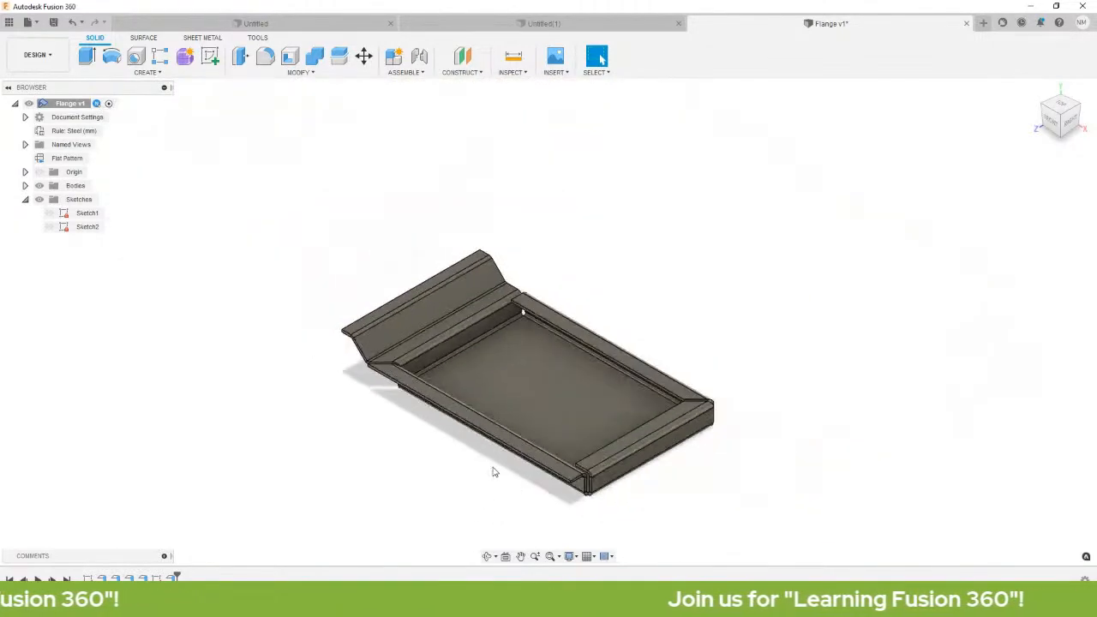
{"action": "scroll", "coordinate": [495, 454], "scroll_direction": "up", "scroll_amount": 3}
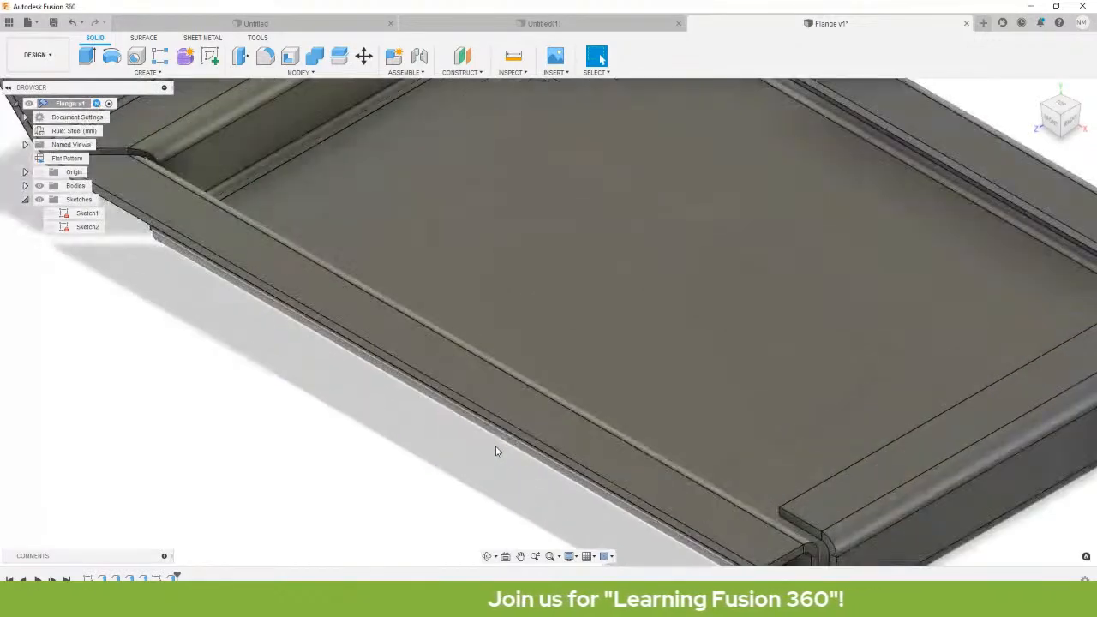
{"action": "scroll", "coordinate": [495, 451], "scroll_direction": "down", "scroll_amount": 3}
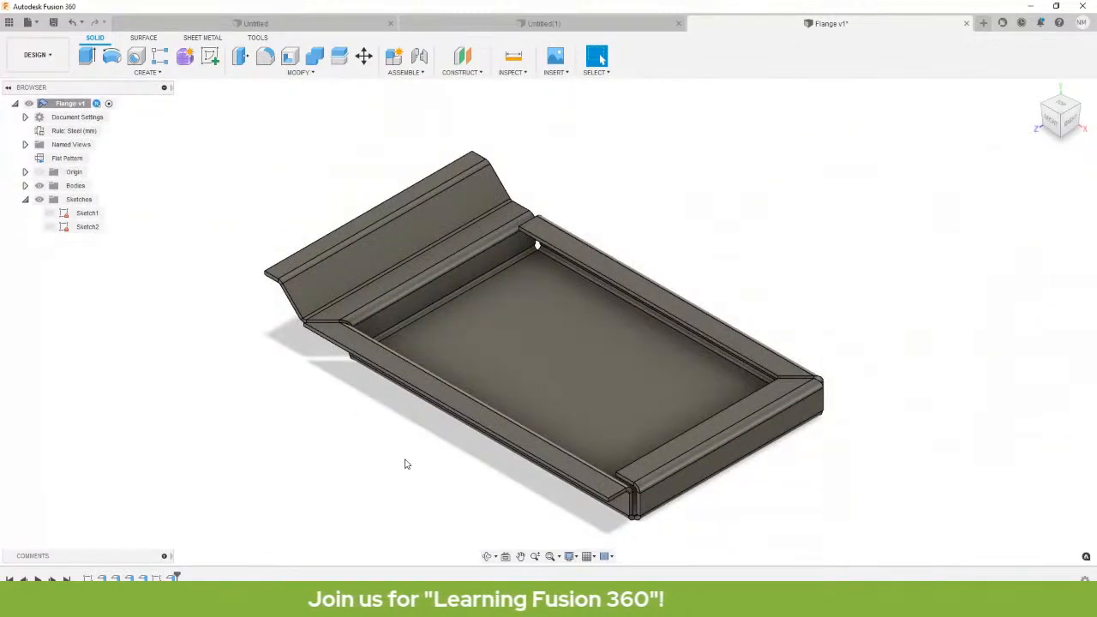
{"action": "middle_click_drag", "start_coordinate": [407, 463], "coordinate": [404, 460], "text": "shift"}
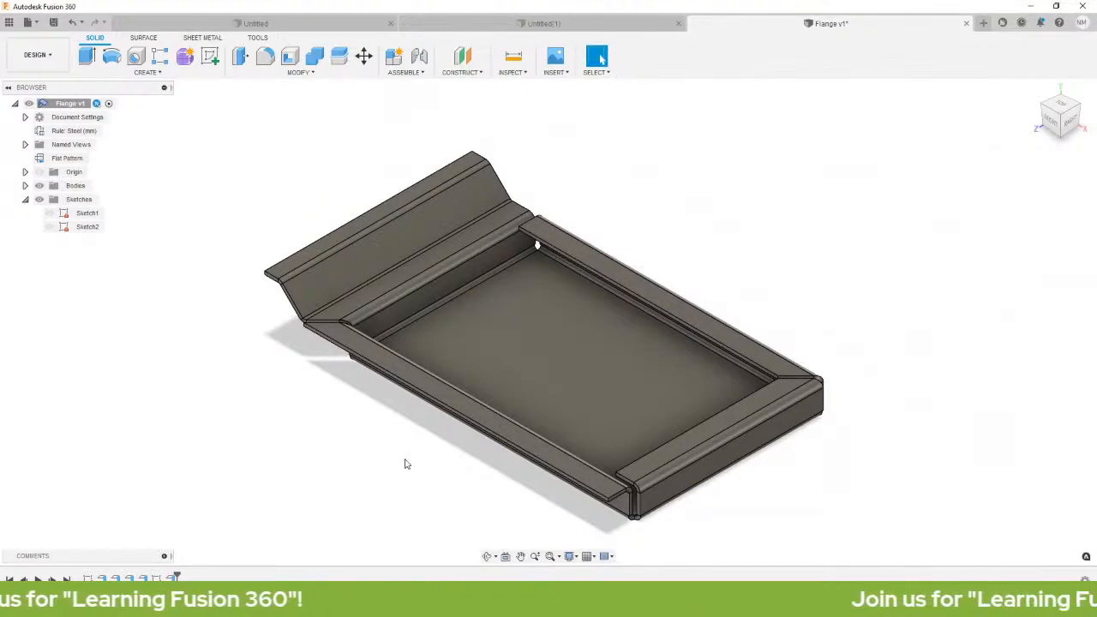
{"action": "middle_click_drag", "start_coordinate": [410, 461], "coordinate": [500, 462], "text": "shift"}
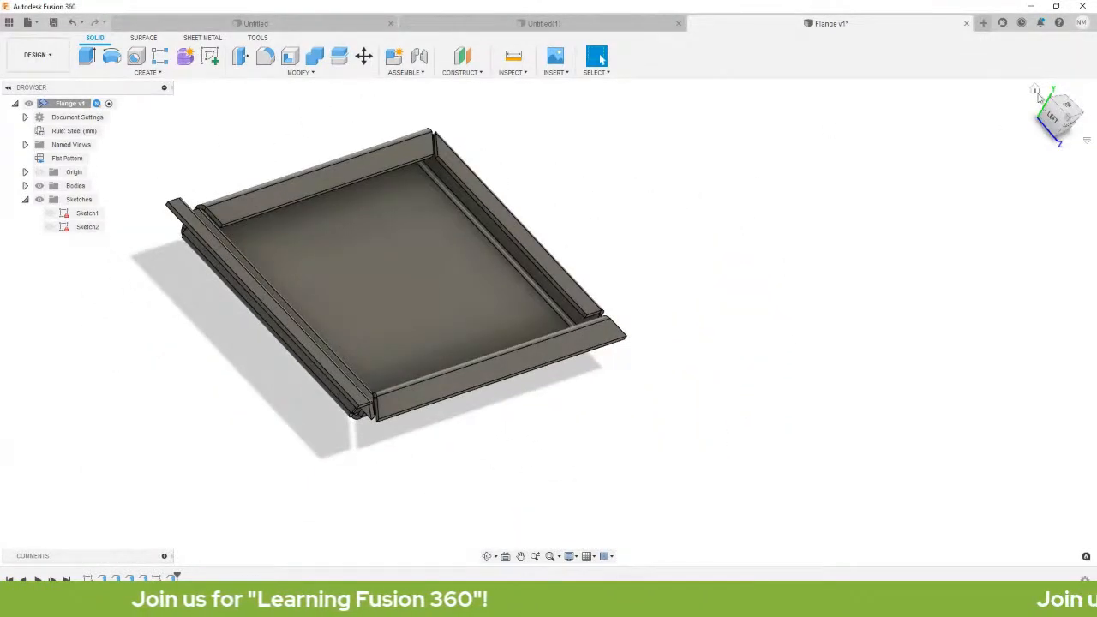
{"action": "left_click", "coordinate": [1035, 90]}
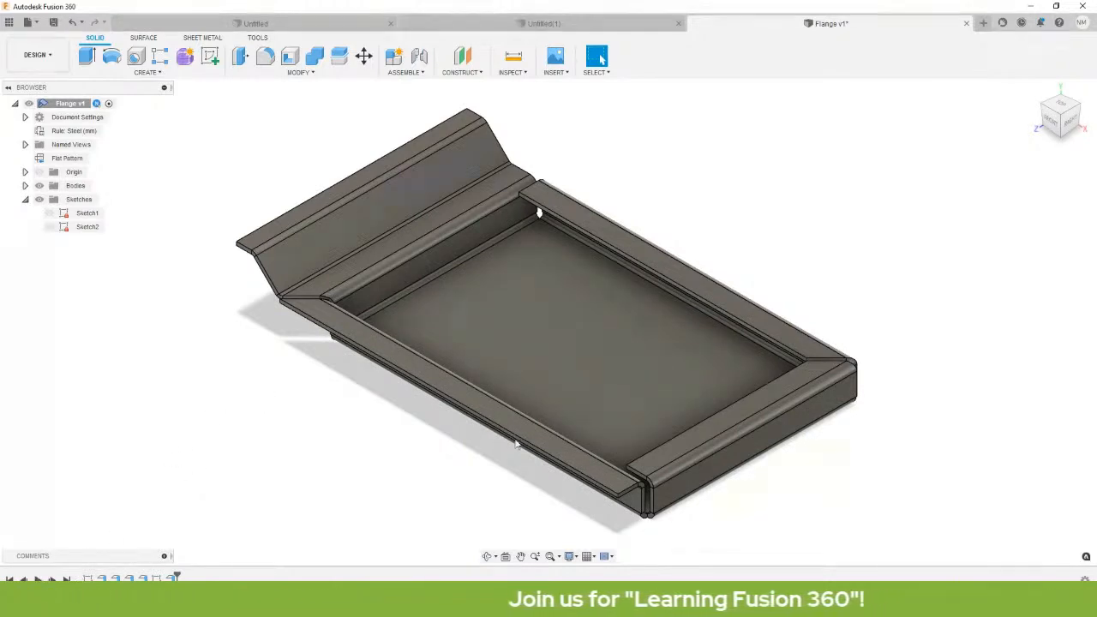
Edit Sketch1, change the base rectangle width from 228.60 to 100, and finish the sketch.
{"action": "middle_click_drag", "start_coordinate": [564, 444], "coordinate": [568, 408]}
{"action": "left_click", "coordinate": [89, 580]}
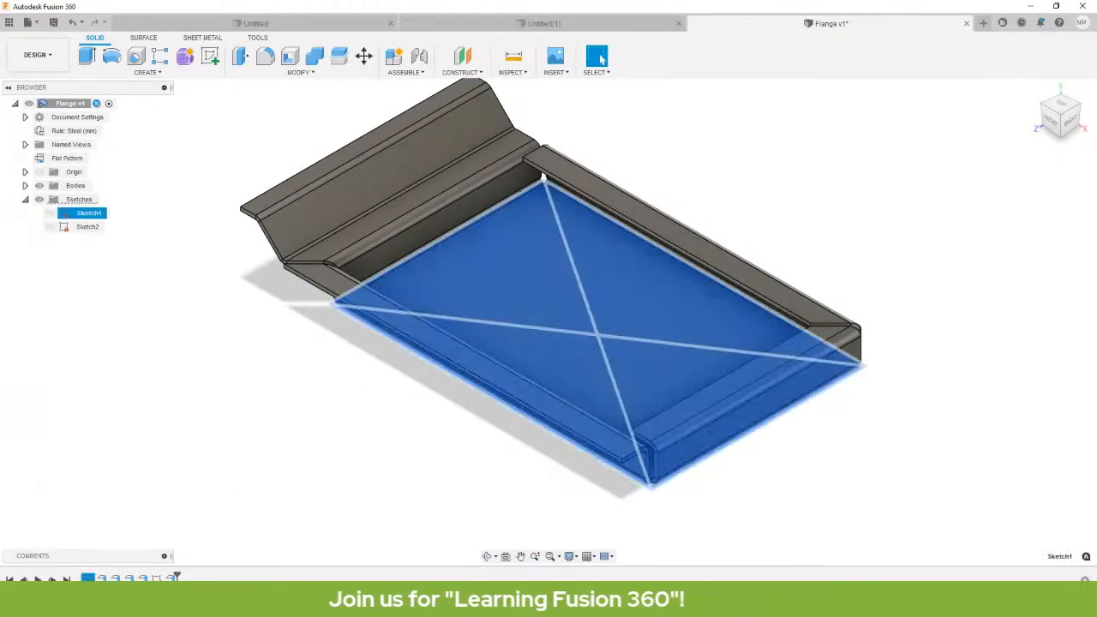
{"action": "right_click", "coordinate": [88, 579]}
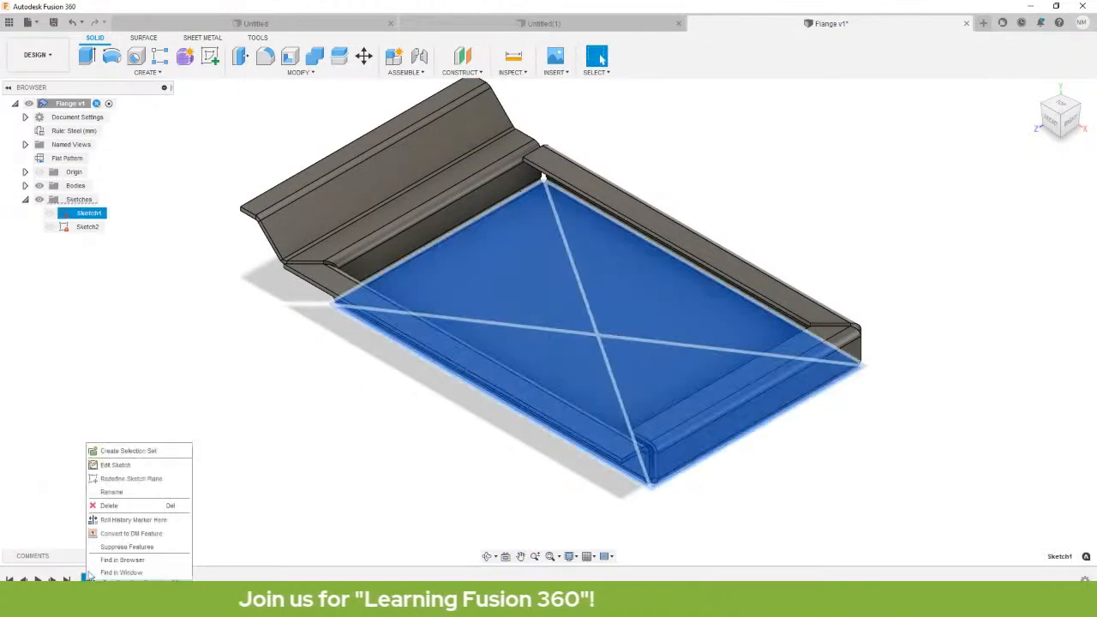
{"action": "left_click", "coordinate": [116, 465]}
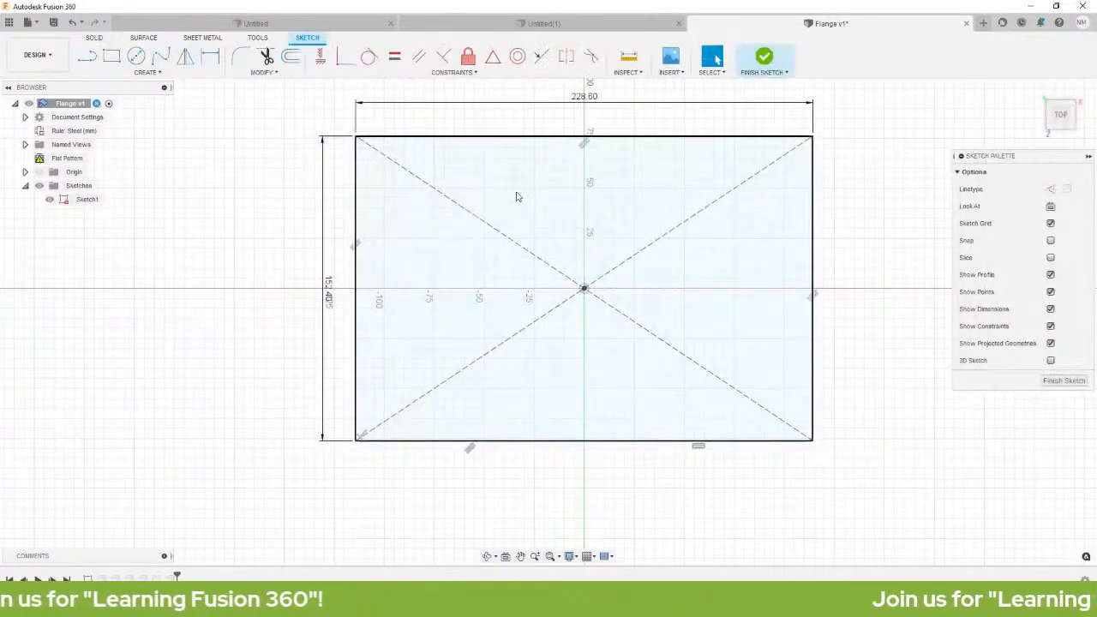
{"action": "double_click", "coordinate": [584, 96]}
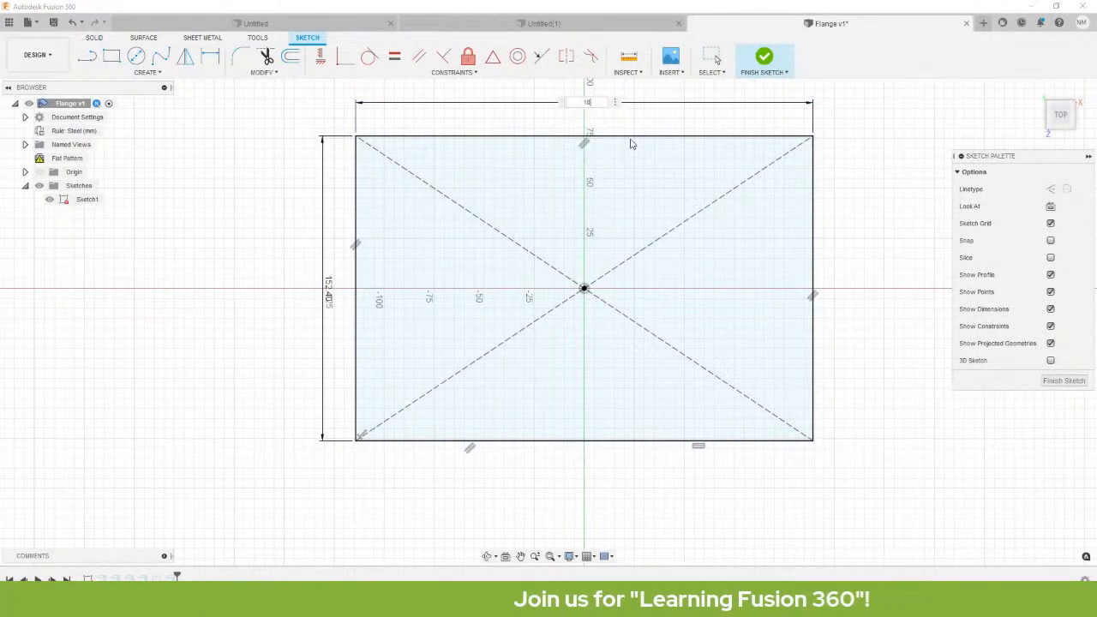
{"action": "type", "text": "10"}
{"action": "key", "text": "Return"}
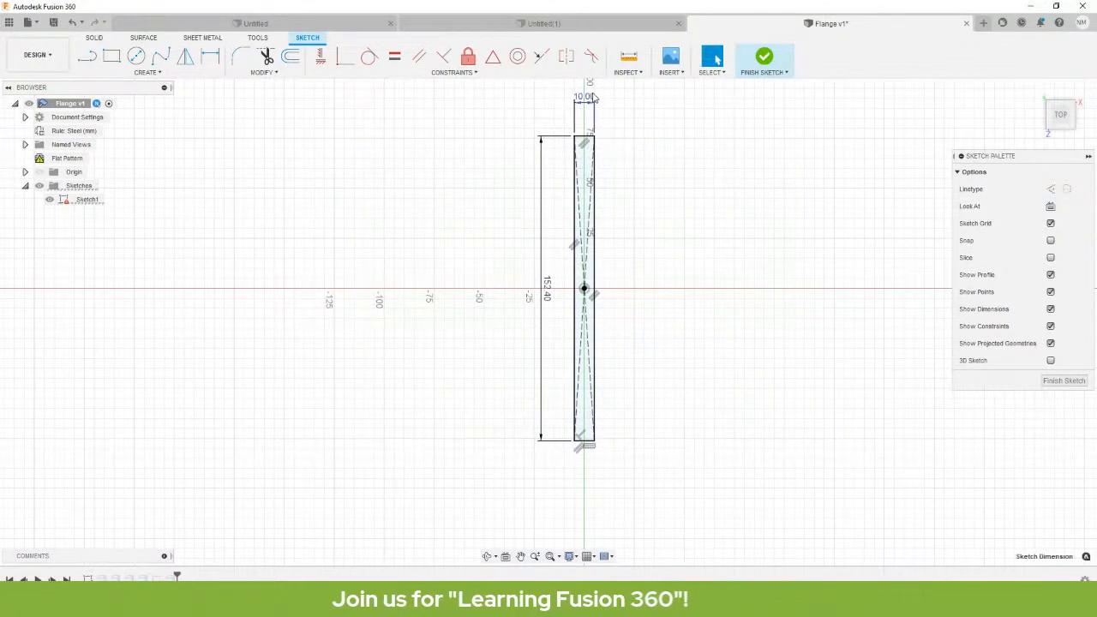
{"action": "double_click", "coordinate": [589, 100]}
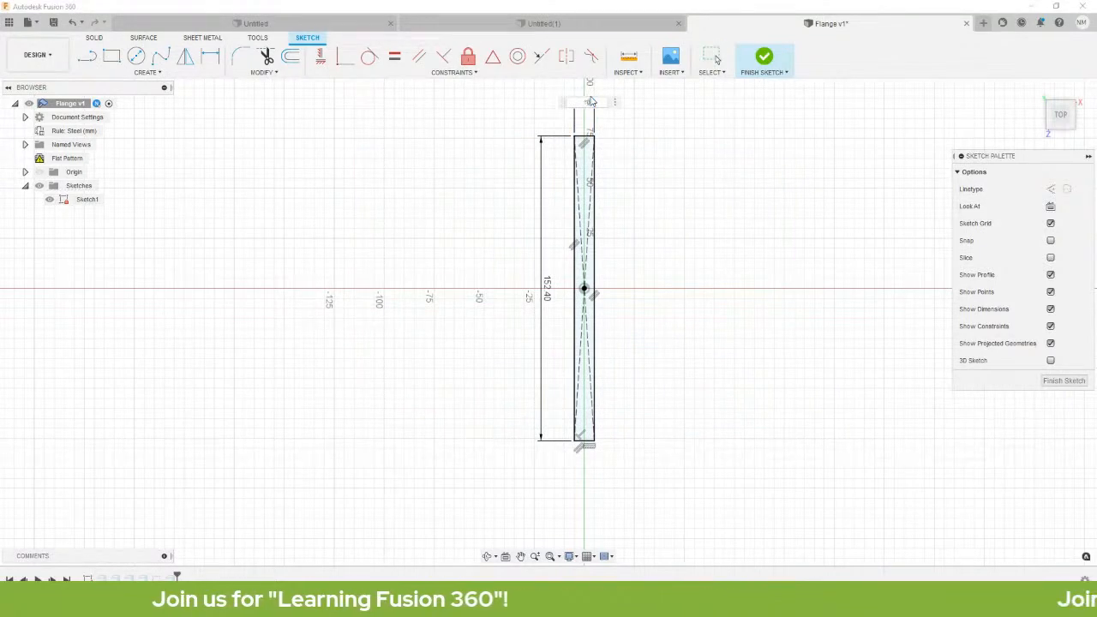
{"action": "key", "text": "Return"}
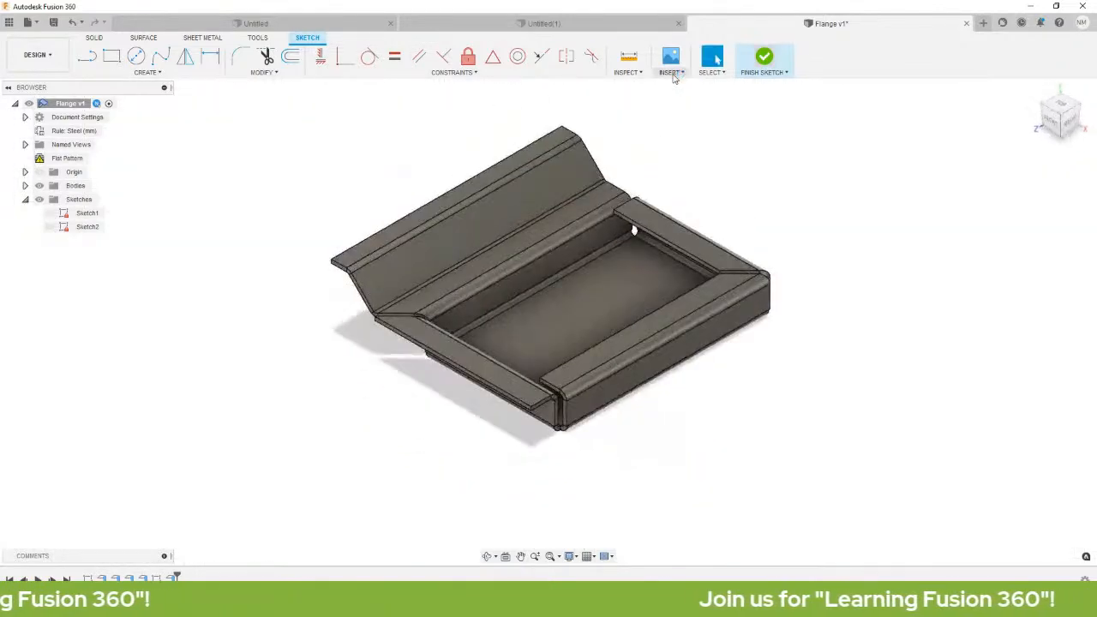
{"action": "left_click", "coordinate": [763, 58]}
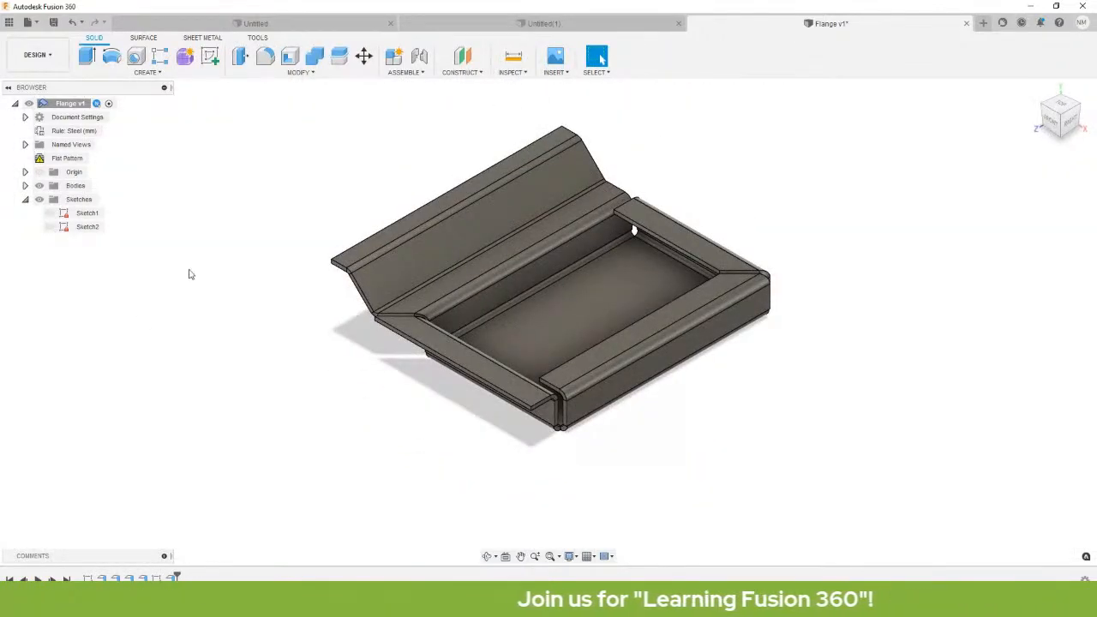
{"action": "left_click", "coordinate": [38, 580]}
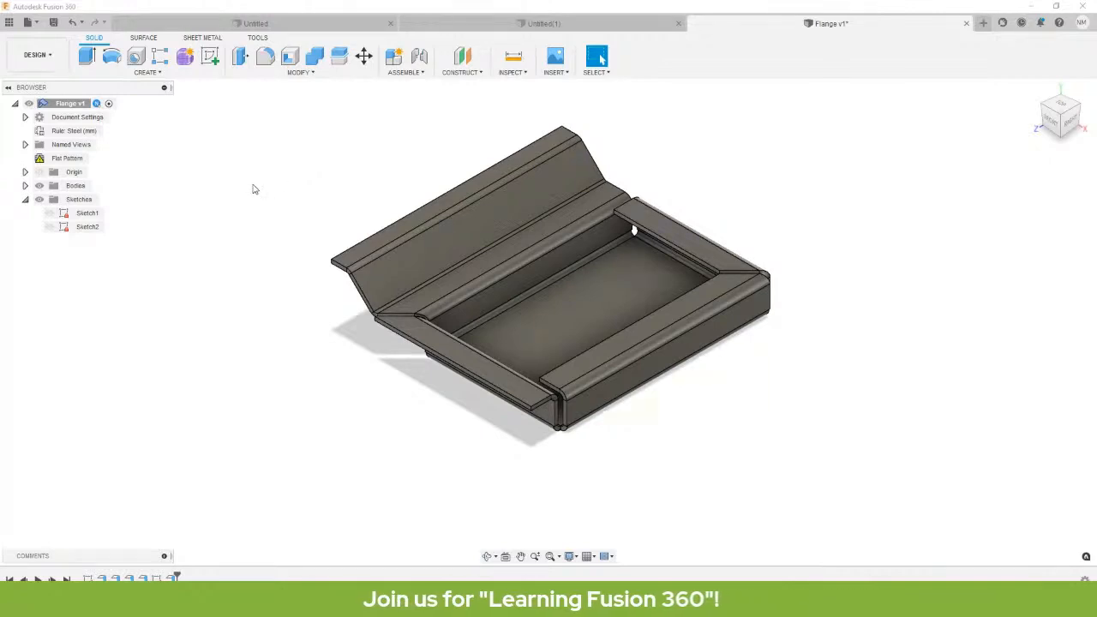
In the CREATE menu, pin Loft to the toolbar, unpin it, and reopen Loft's options.
{"action": "left_click", "coordinate": [166, 74]}
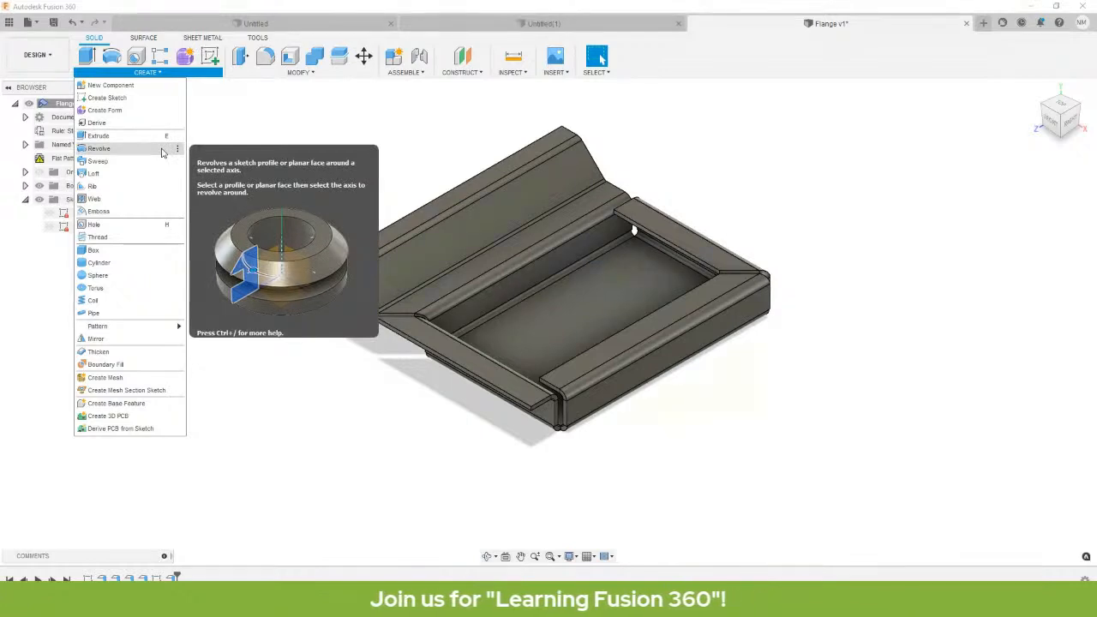
{"action": "left_click", "coordinate": [225, 112]}
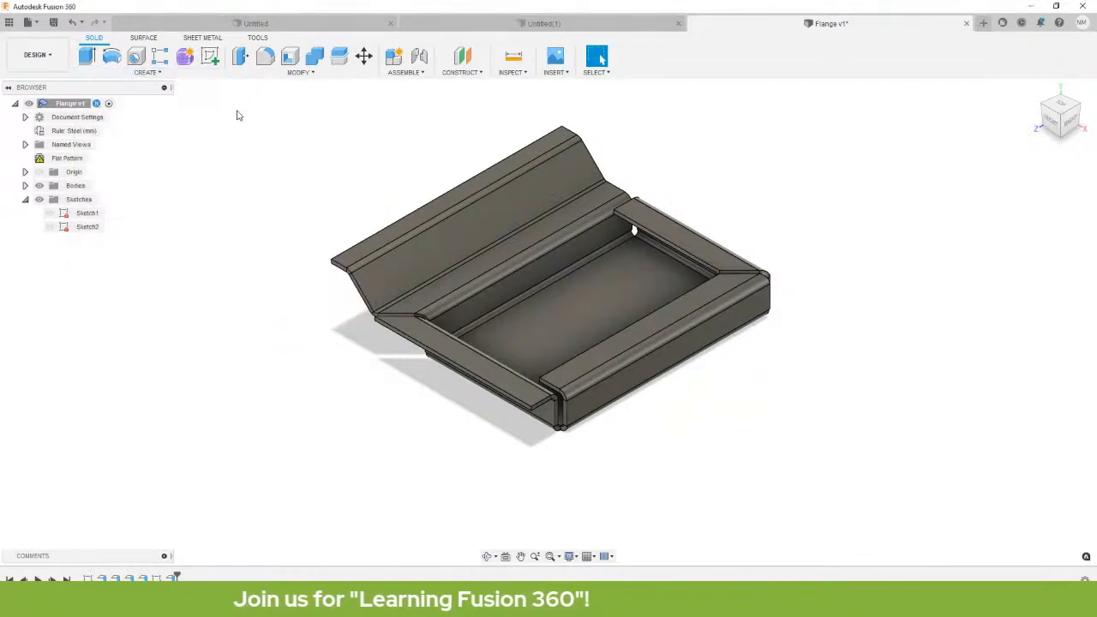
{"action": "left_click", "coordinate": [168, 72]}
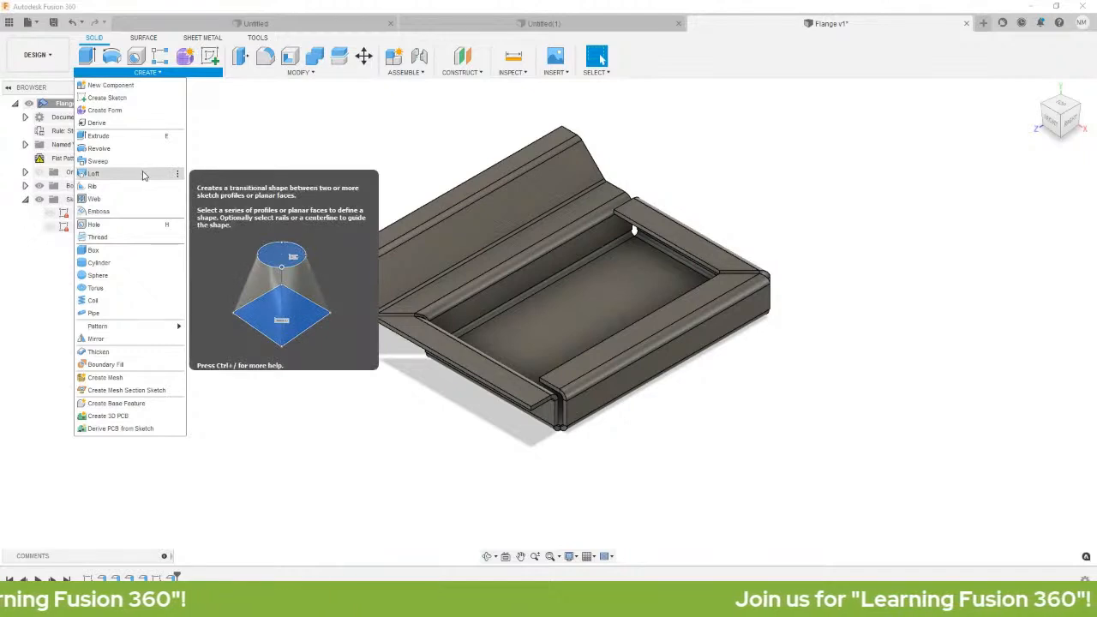
{"action": "left_click", "coordinate": [179, 175]}
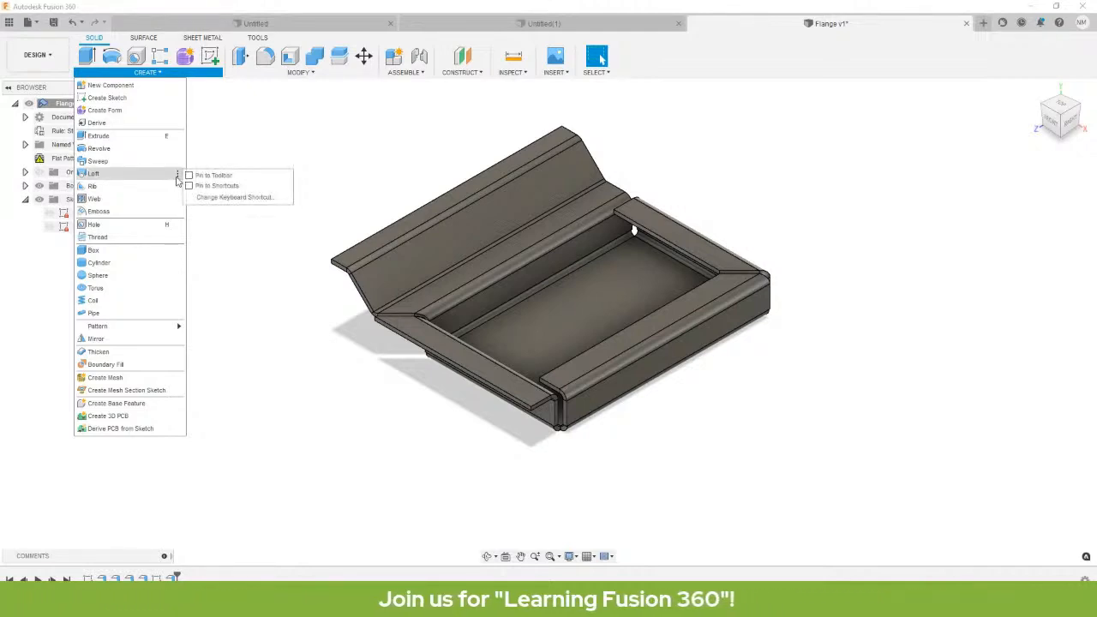
{"action": "left_click", "coordinate": [219, 175]}
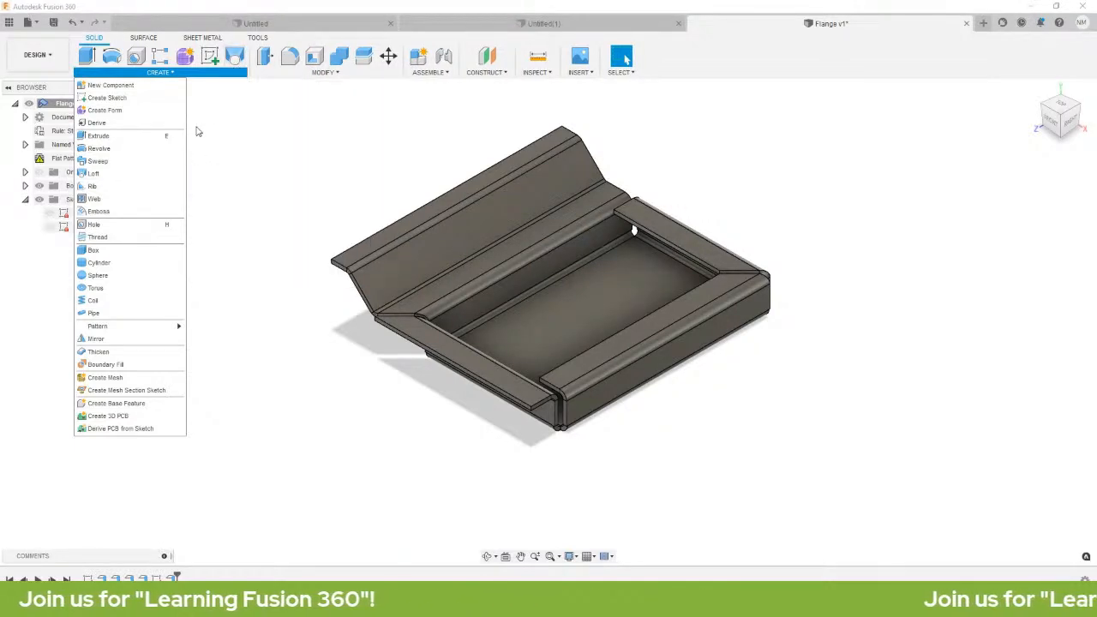
{"action": "mouse_move", "coordinate": [177, 175]}
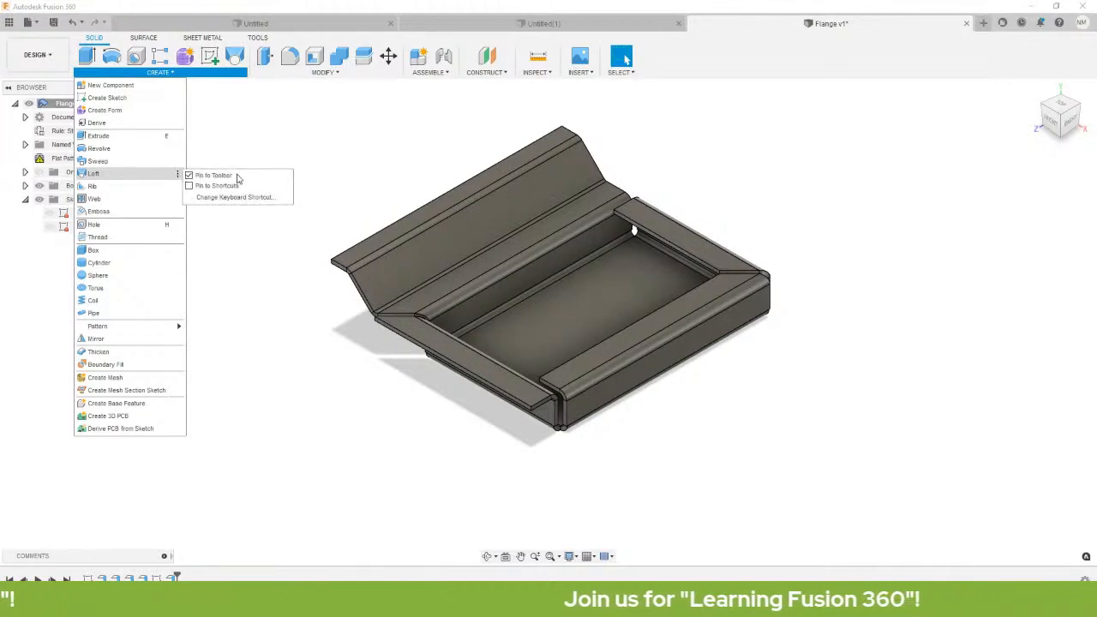
{"action": "left_click", "coordinate": [190, 176]}
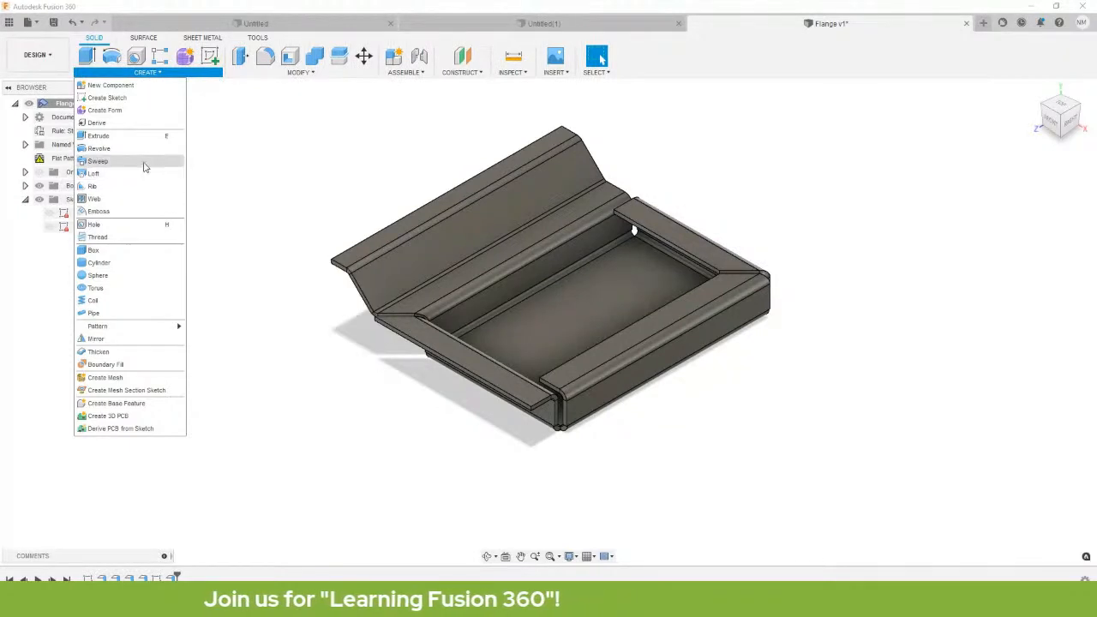
{"action": "mouse_move", "coordinate": [178, 164]}
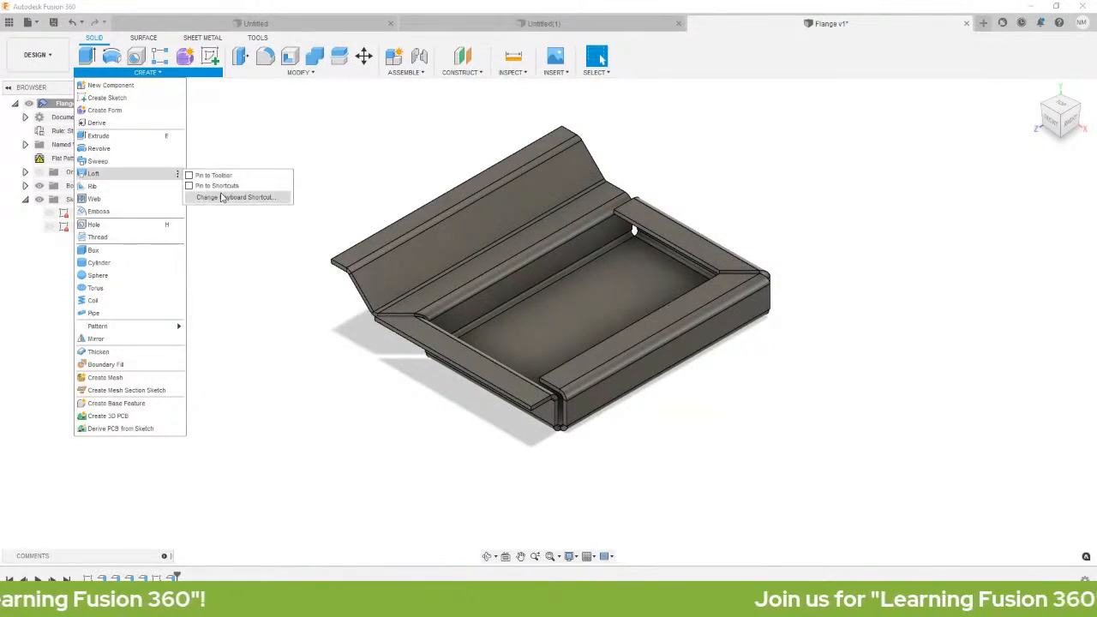
Open Loft's Change Keyboard Shortcut dialog and cancel it, leaving the shortcut unchanged.
{"action": "left_click", "coordinate": [224, 197]}
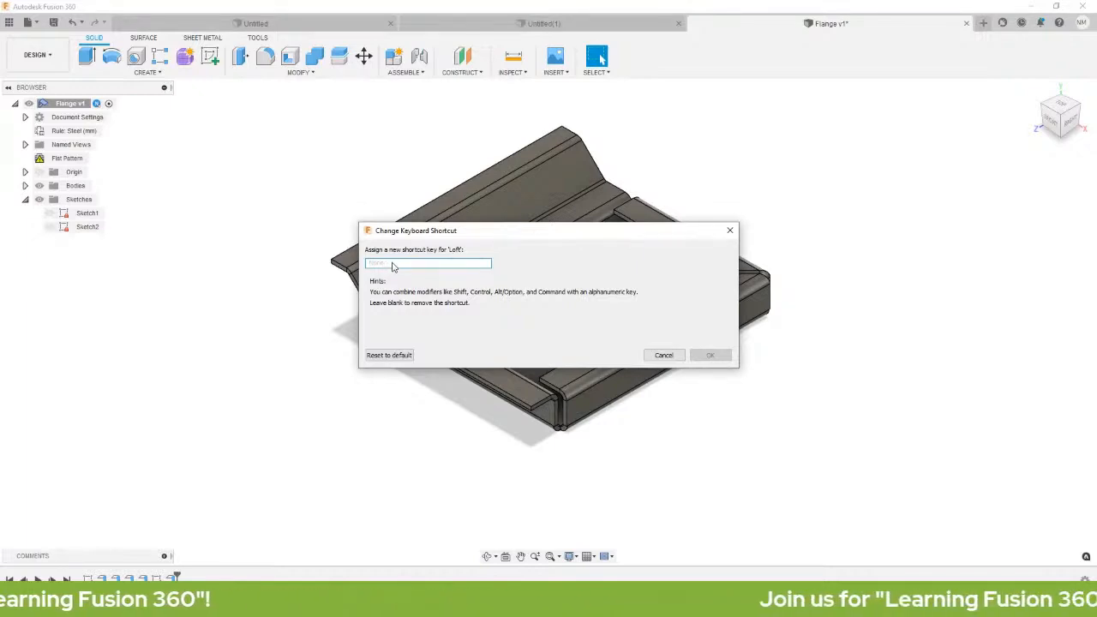
{"action": "left_click", "coordinate": [665, 354]}
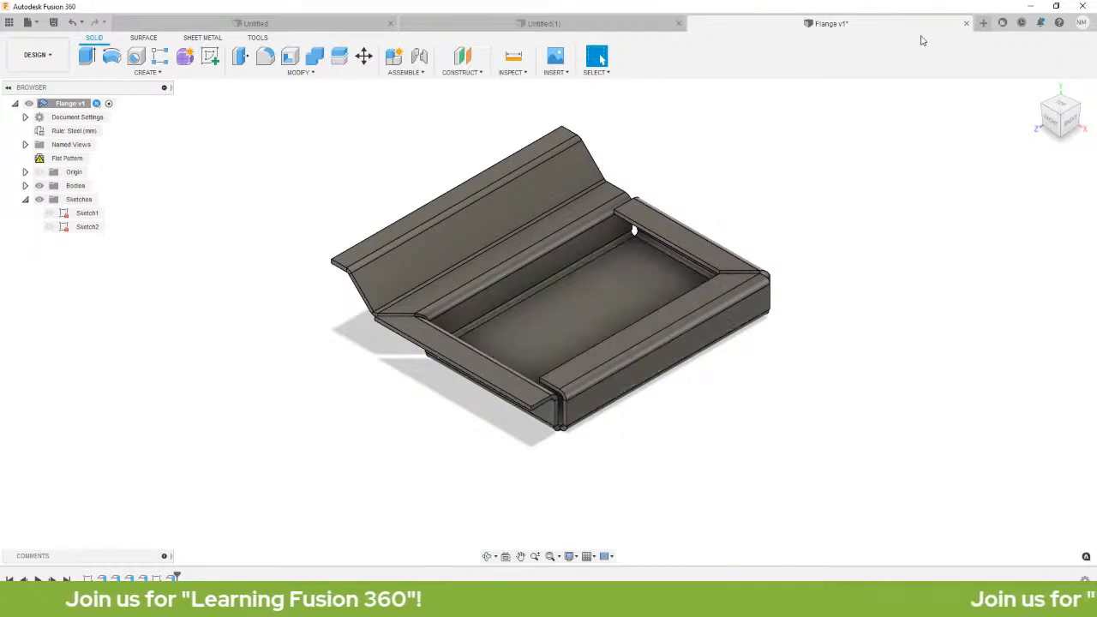
Close the Flange v1 tab with Don't Save and switch to the Untitled design.
{"action": "left_click", "coordinate": [966, 23]}
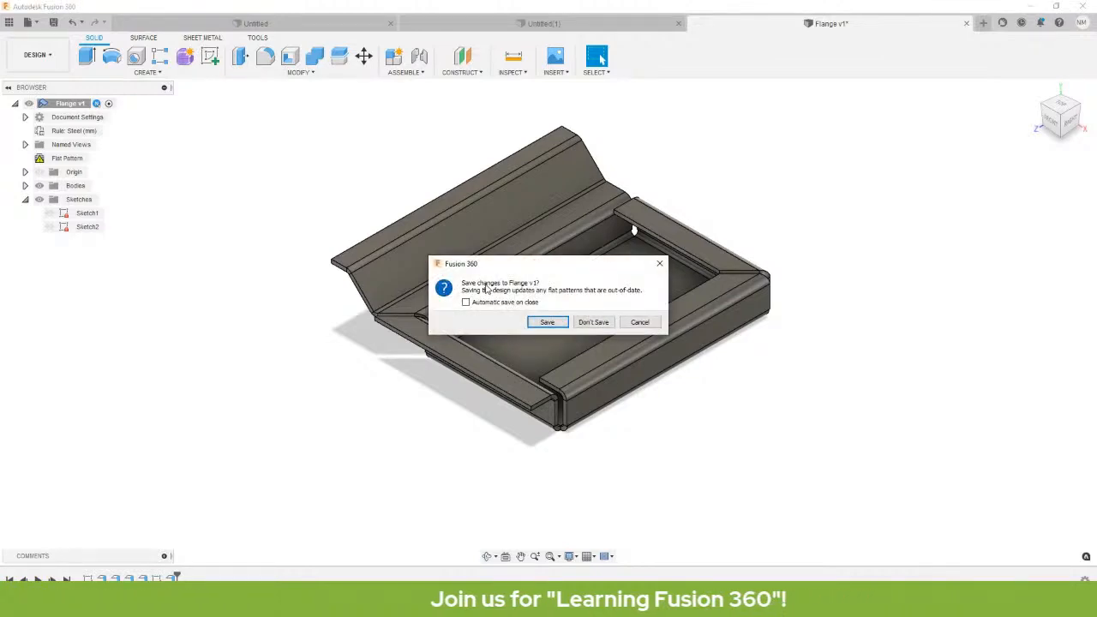
{"action": "left_click", "coordinate": [593, 322]}
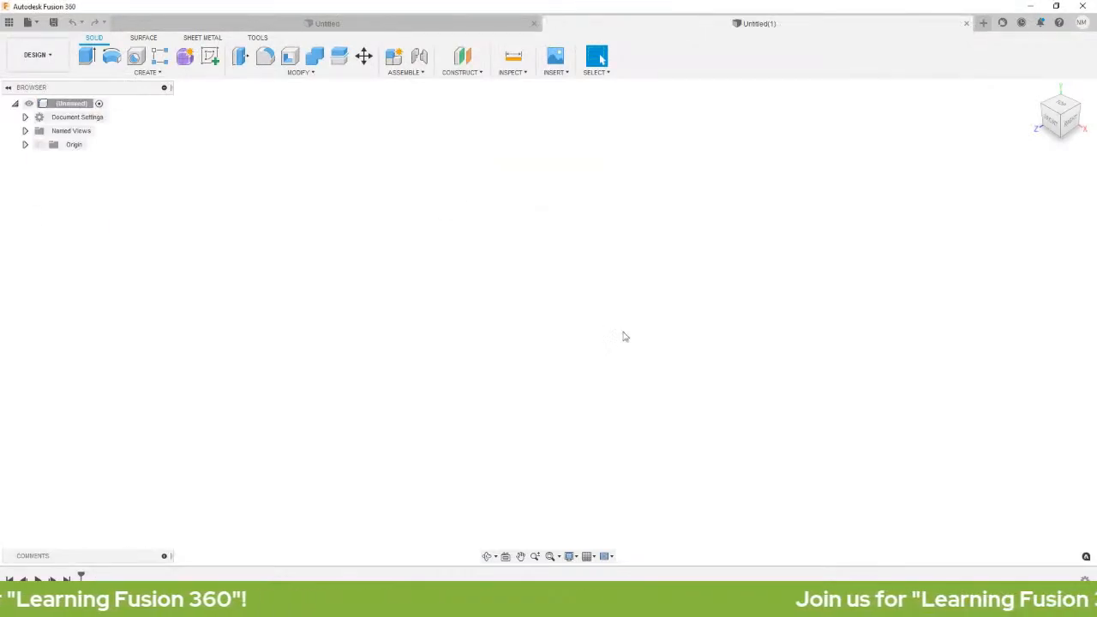
{"action": "left_click", "coordinate": [377, 24]}
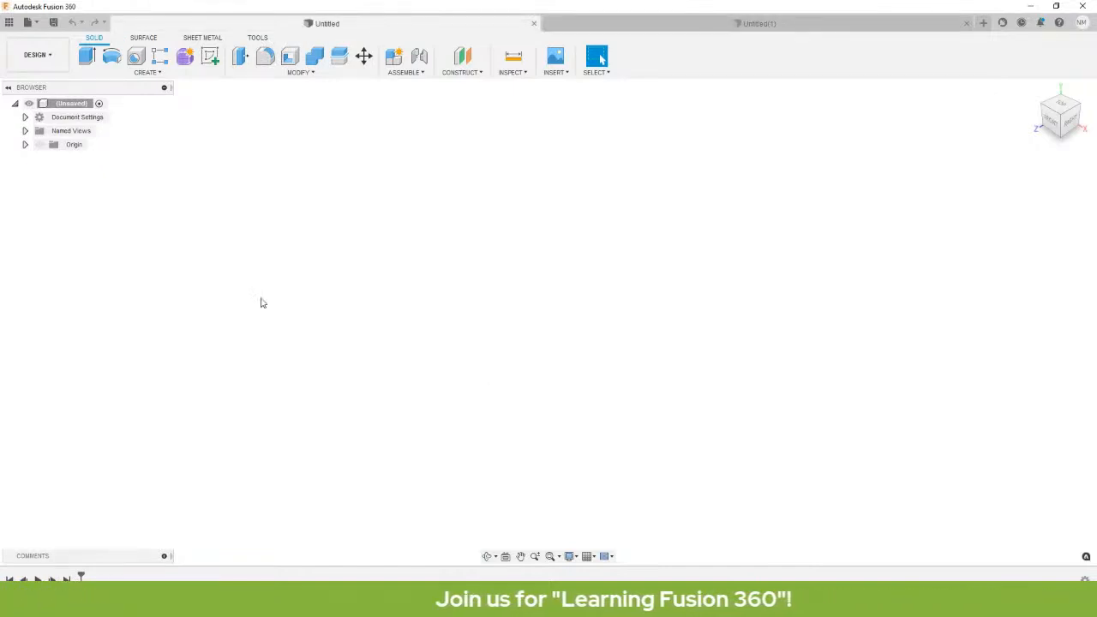
Drag the connecting-plate PDF drawing over the empty Fusion 360 design as a reference.
{"action": "mouse_move", "coordinate": [379, 604]}
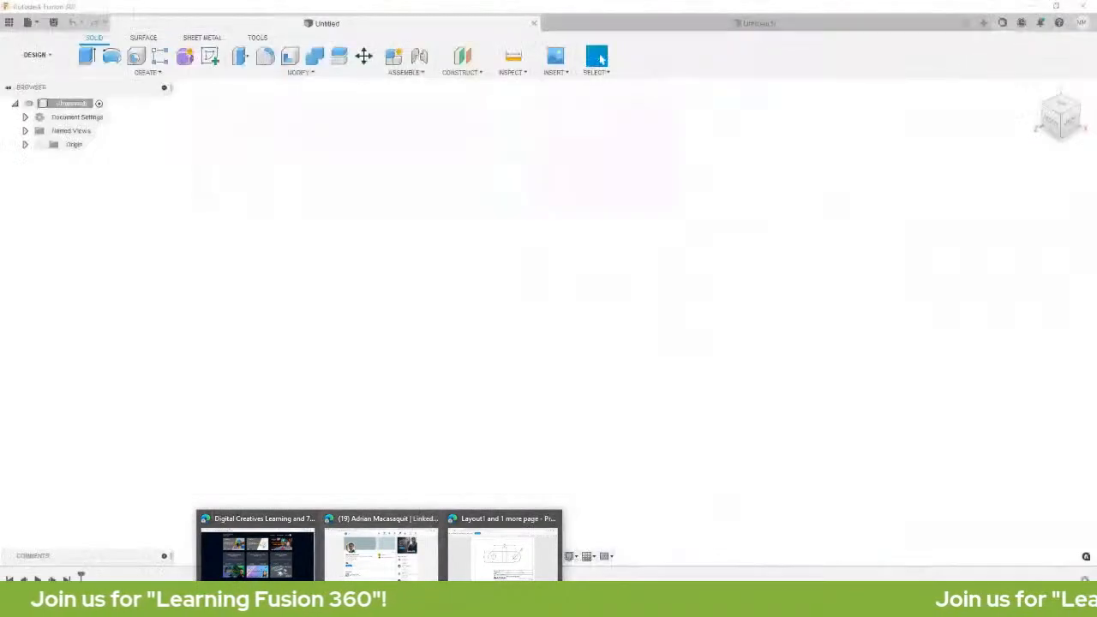
{"action": "mouse_move", "coordinate": [296, 604]}
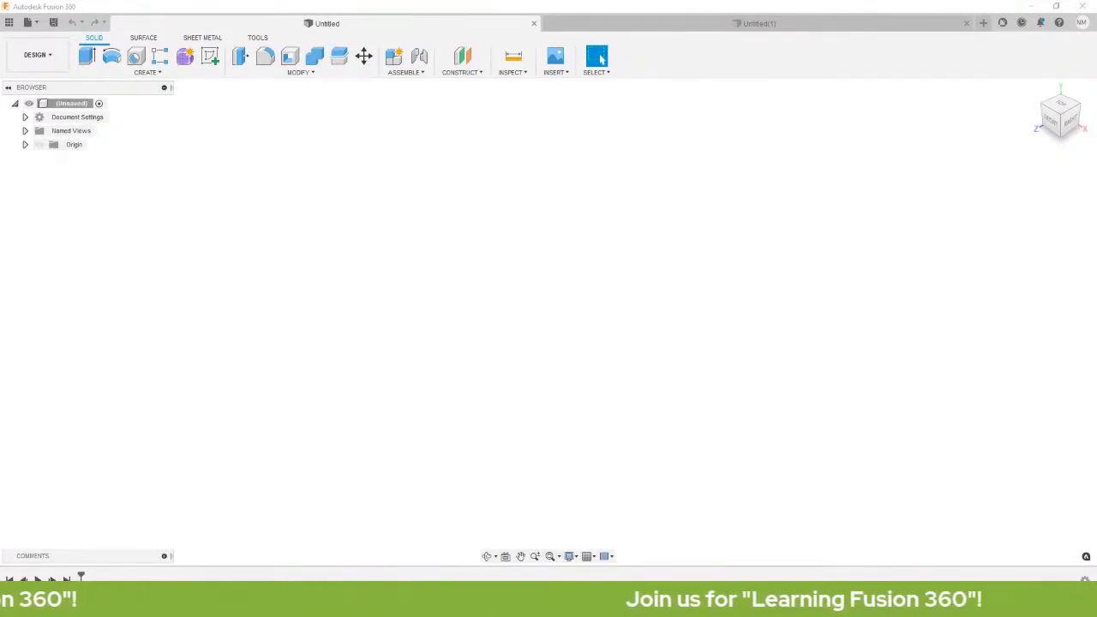
{"action": "left_click_drag", "start_coordinate": [0, 162], "coordinate": [470, 103]}
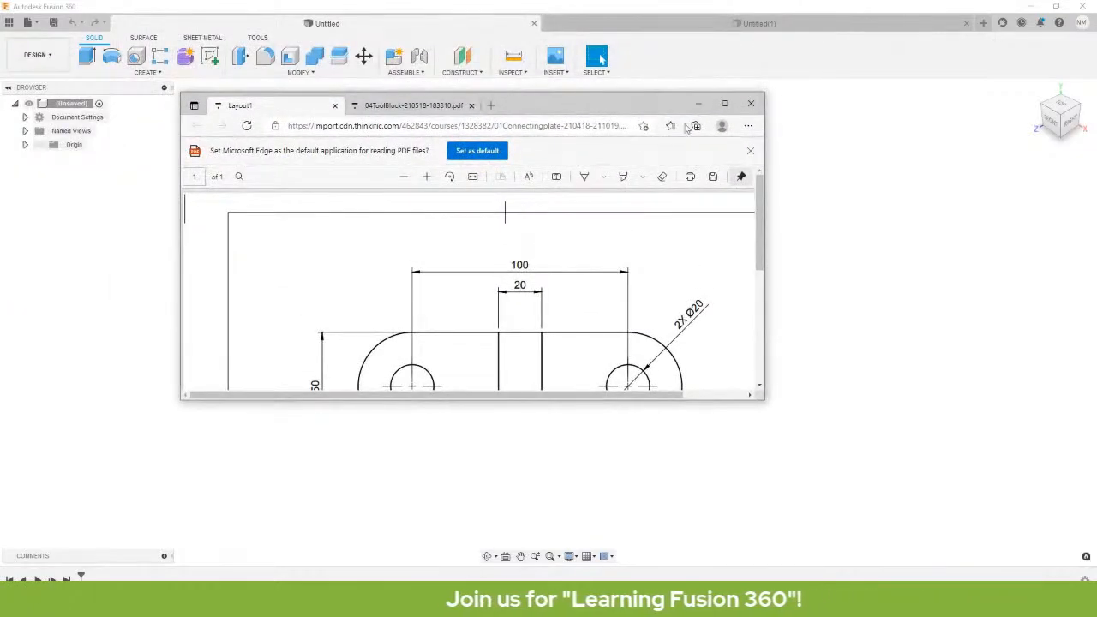
Maximize the connecting-plate PDF to read it, then restore it and push it off-screen left.
{"action": "left_click", "coordinate": [725, 104]}
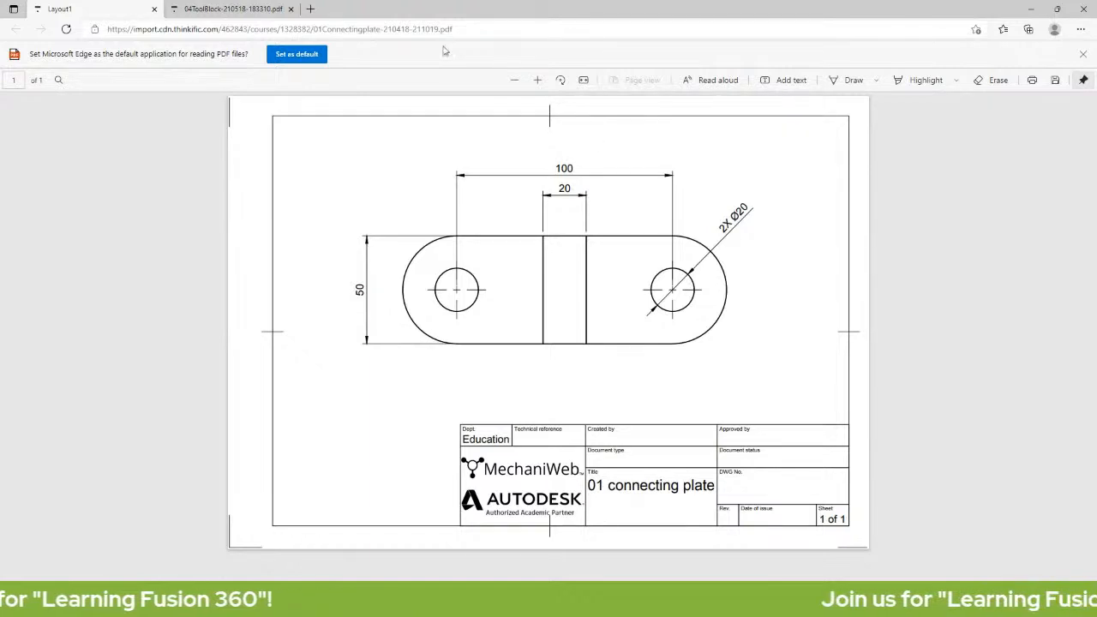
{"action": "double_click", "coordinate": [536, 14]}
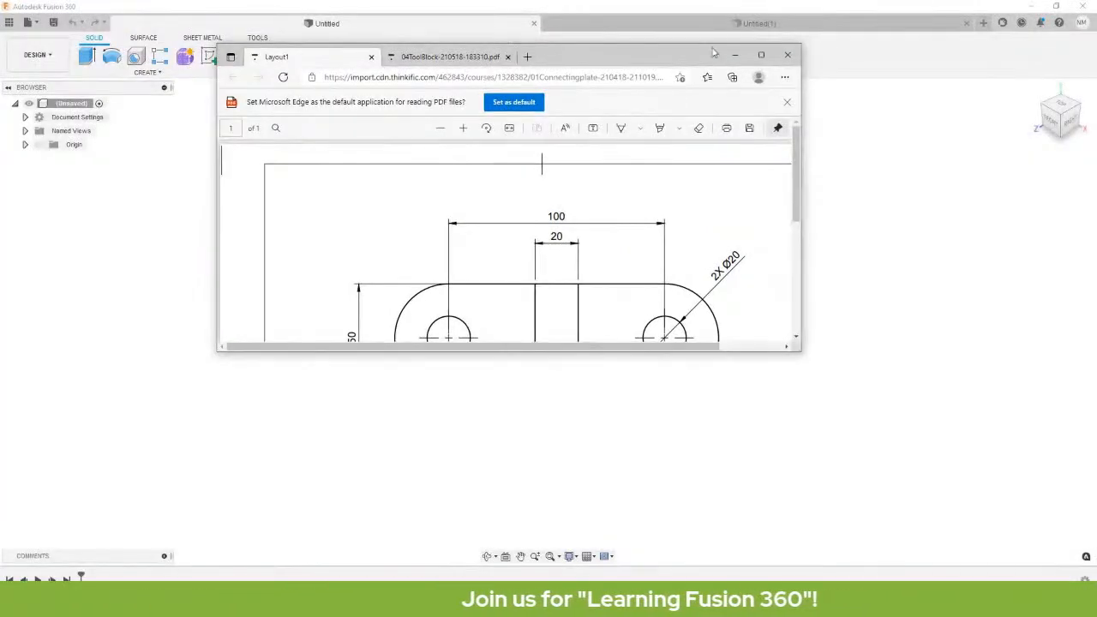
{"action": "left_click", "coordinate": [765, 60]}
{"action": "left_click_drag", "start_coordinate": [511, 11], "coordinate": [0, 352]}
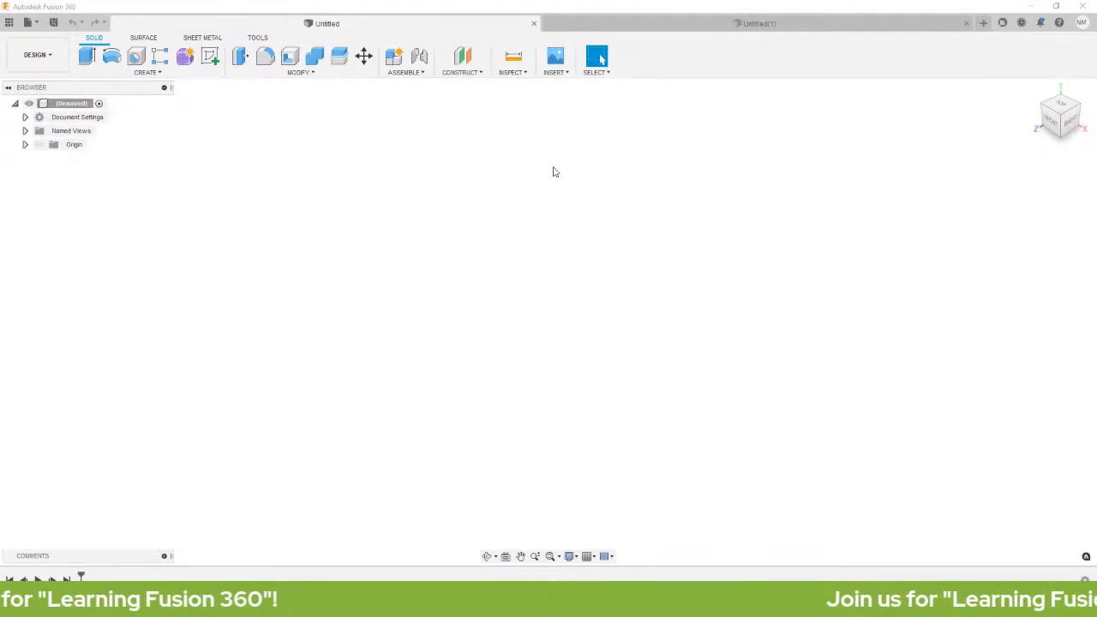
Create a sketch on the YZ origin plane and finish it empty.
{"action": "left_click", "coordinate": [136, 75]}
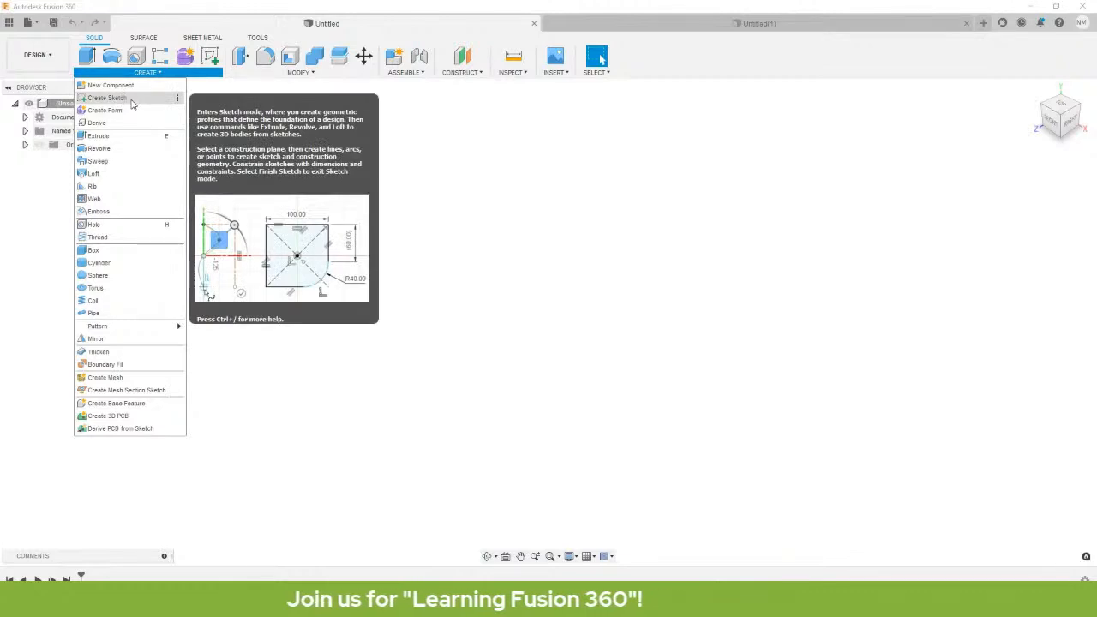
{"action": "left_click", "coordinate": [107, 98]}
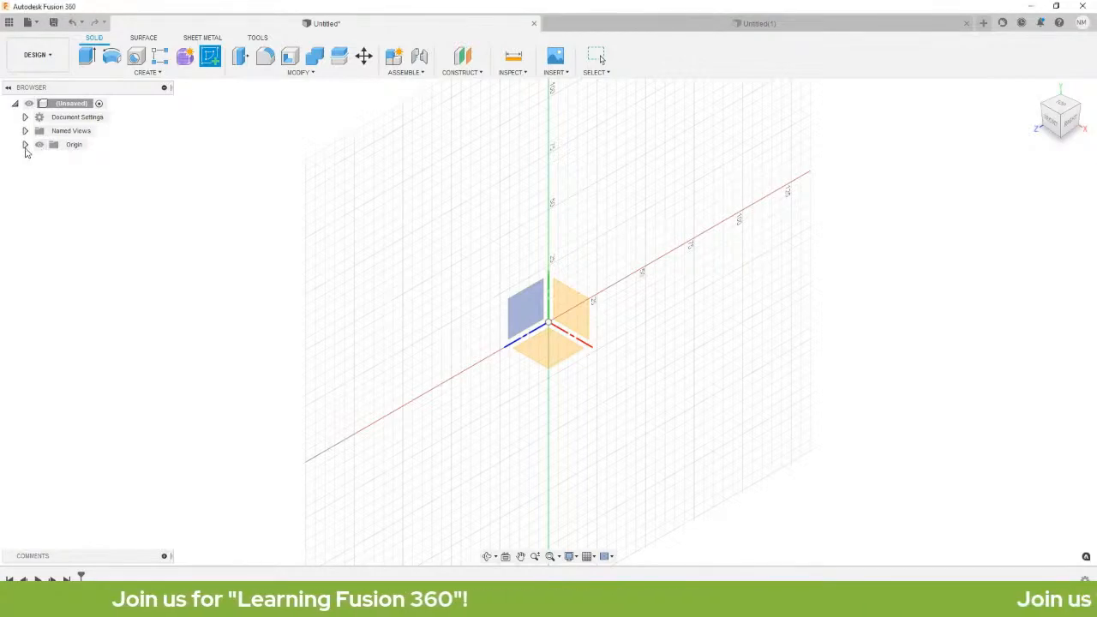
{"action": "left_click", "coordinate": [25, 145]}
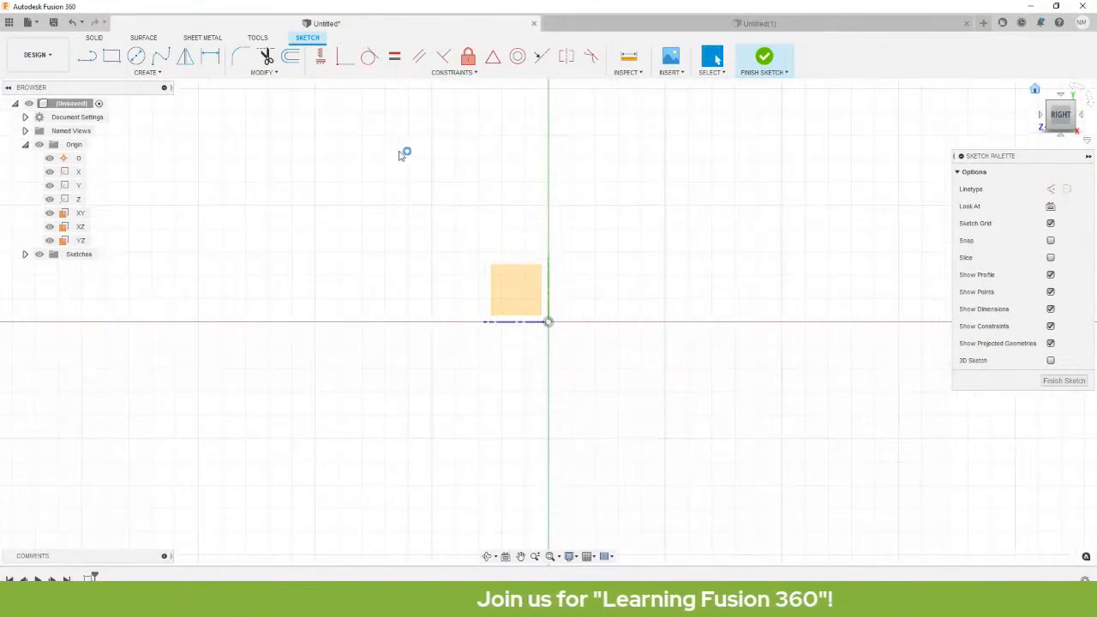
{"action": "left_click", "coordinate": [1061, 380]}
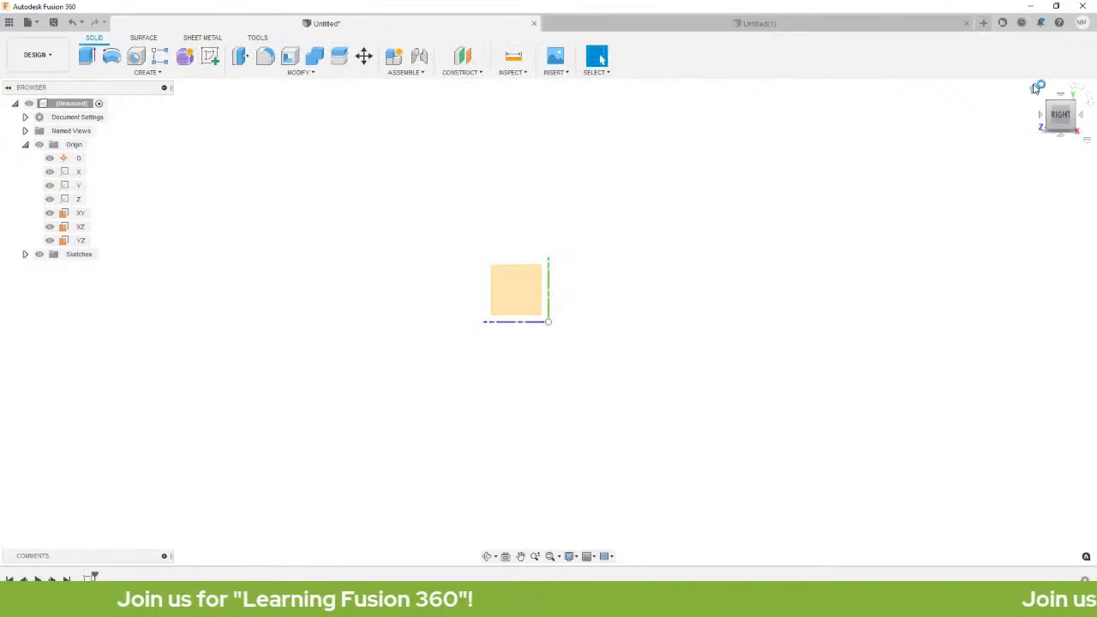
Return the view to Home and collapse then re-expand the Origin folder.
{"action": "left_click", "coordinate": [1034, 88]}
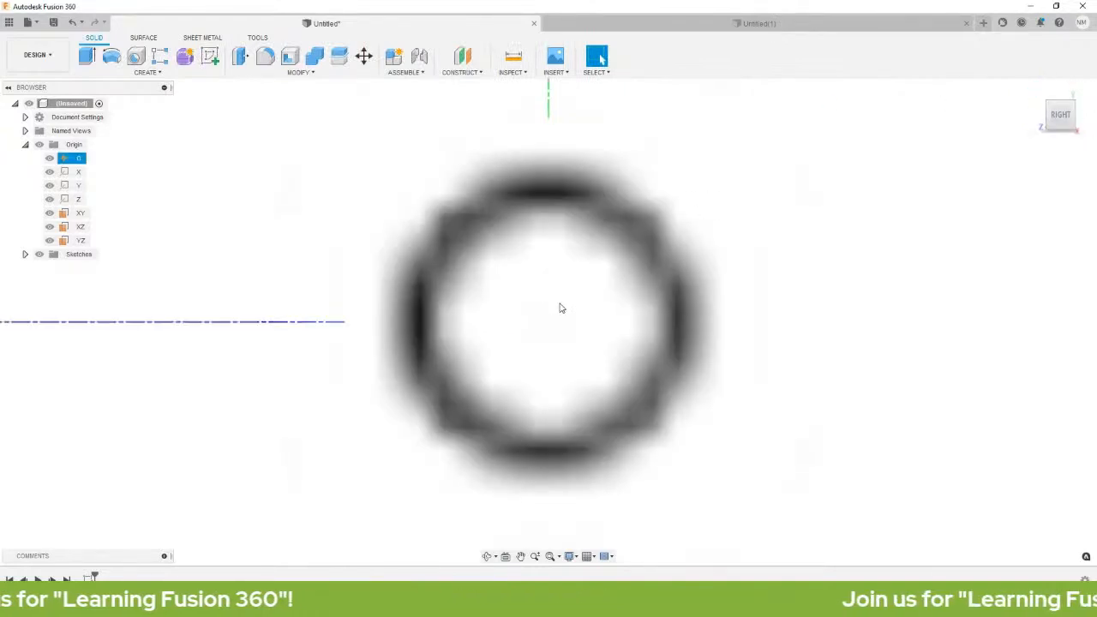
{"action": "scroll", "coordinate": [562, 308], "scroll_direction": "down", "scroll_amount": 5}
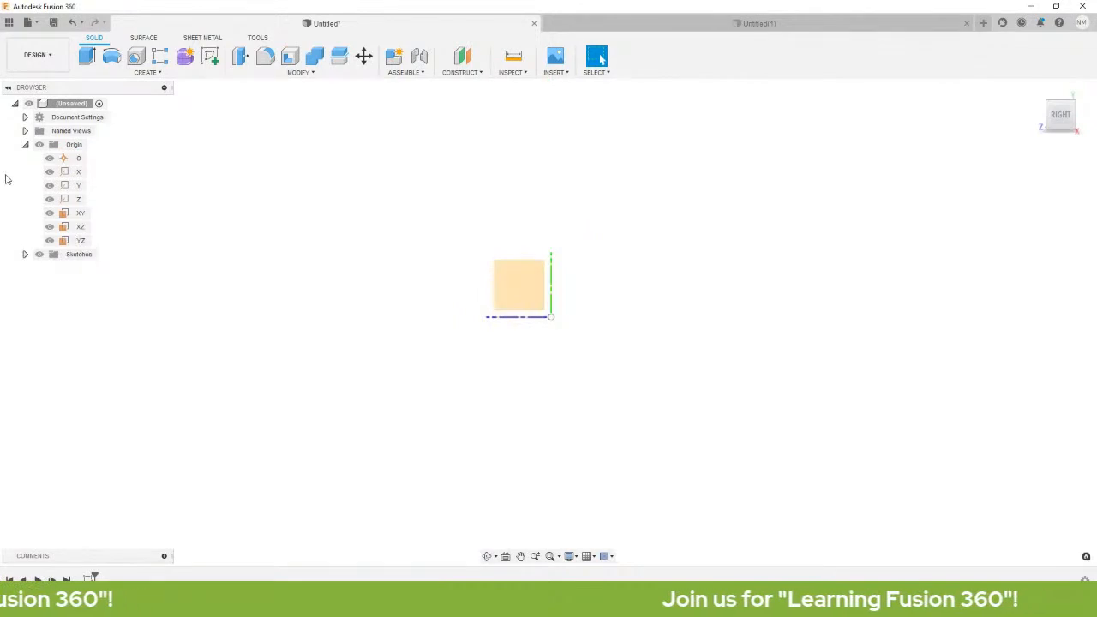
{"action": "left_click", "coordinate": [25, 145]}
{"action": "left_click", "coordinate": [25, 145]}
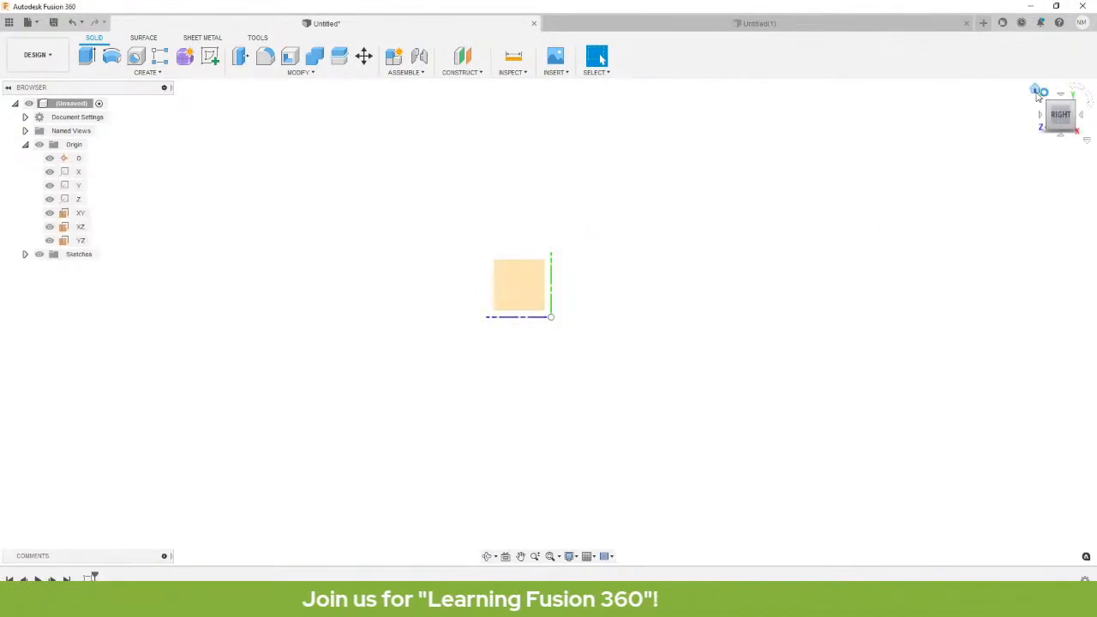
{"action": "left_click", "coordinate": [1037, 96]}
{"action": "left_click", "coordinate": [1036, 91]}
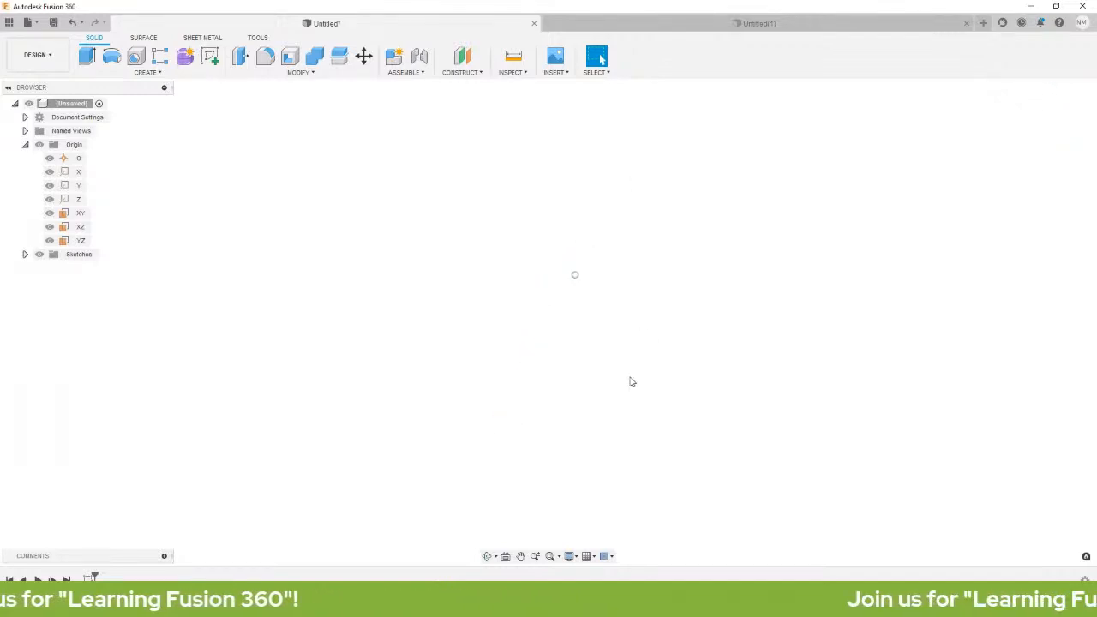
Switch to Untitled(1), make the Origin visible, and expand its folder.
{"action": "left_click", "coordinate": [754, 23]}
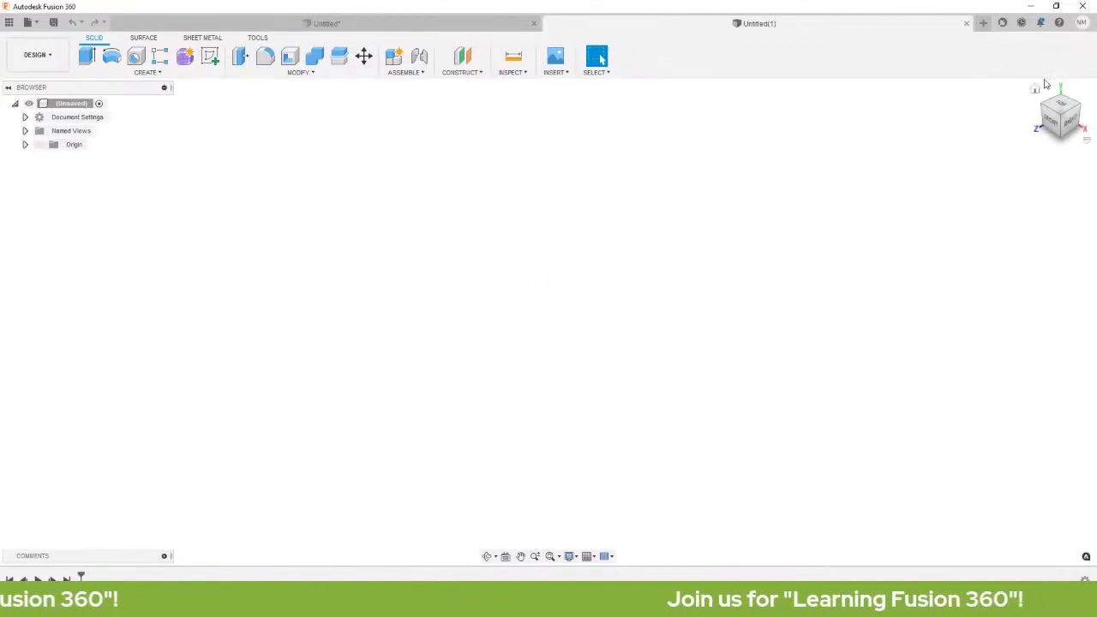
{"action": "left_click", "coordinate": [39, 145]}
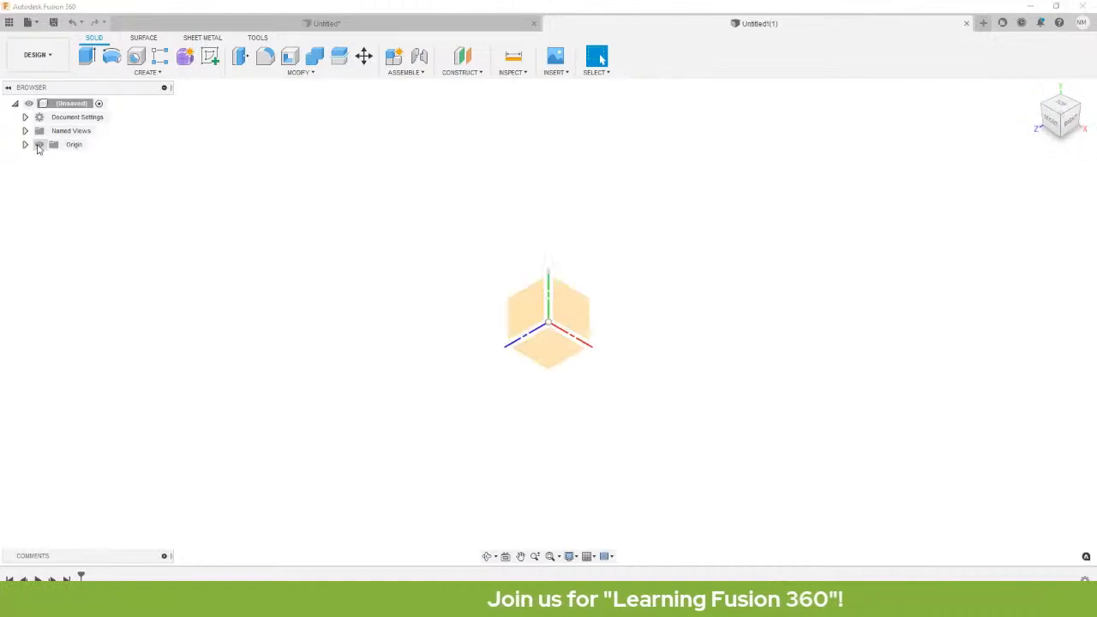
{"action": "left_click", "coordinate": [25, 145]}
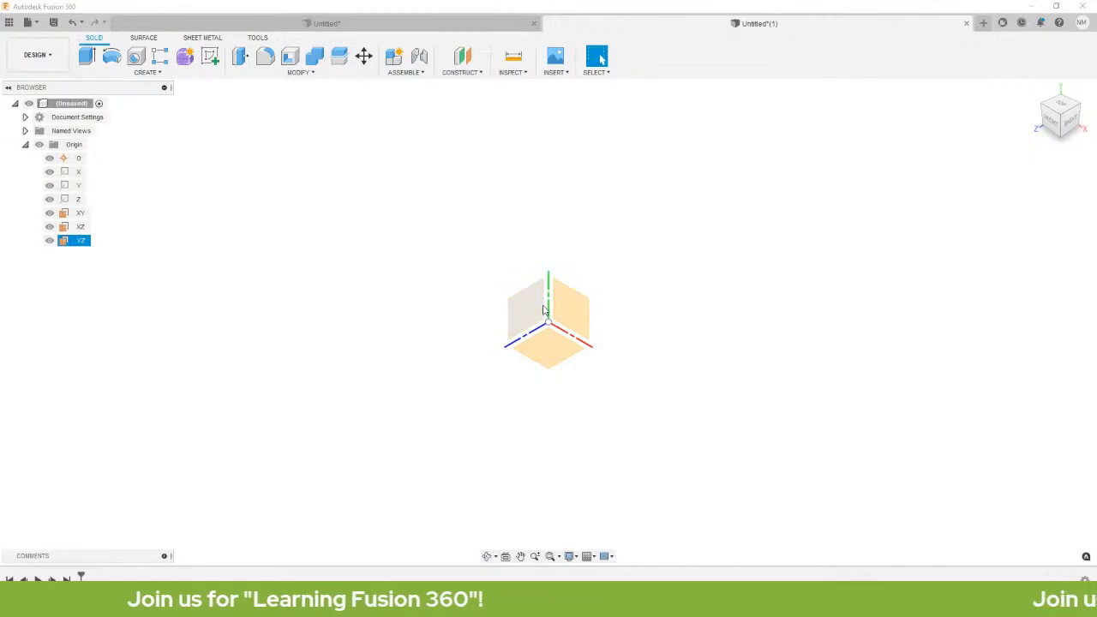
Select the XY, XZ and YZ planes and the X, Y, Z axes to identify them.
{"action": "left_click", "coordinate": [579, 309]}
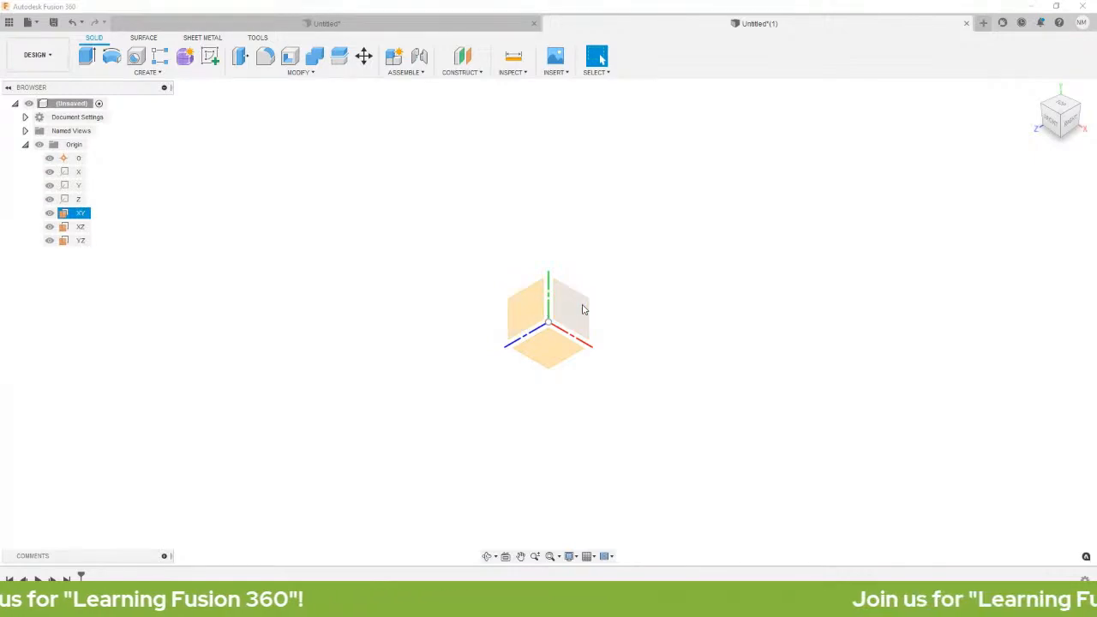
{"action": "left_click", "coordinate": [568, 347]}
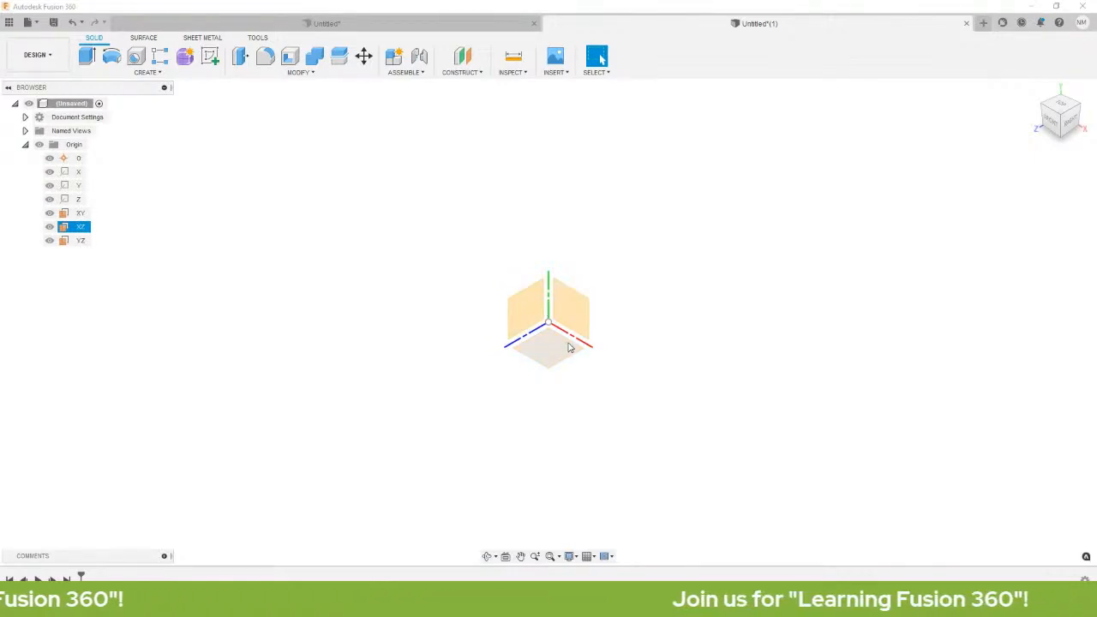
{"action": "left_click", "coordinate": [556, 298]}
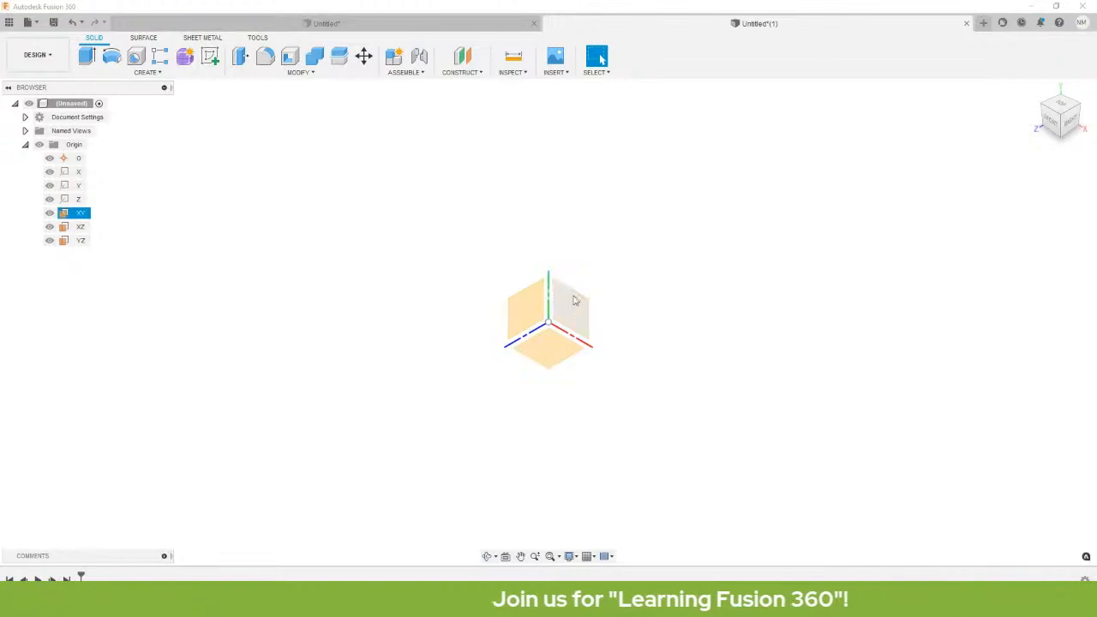
{"action": "left_click", "coordinate": [550, 297]}
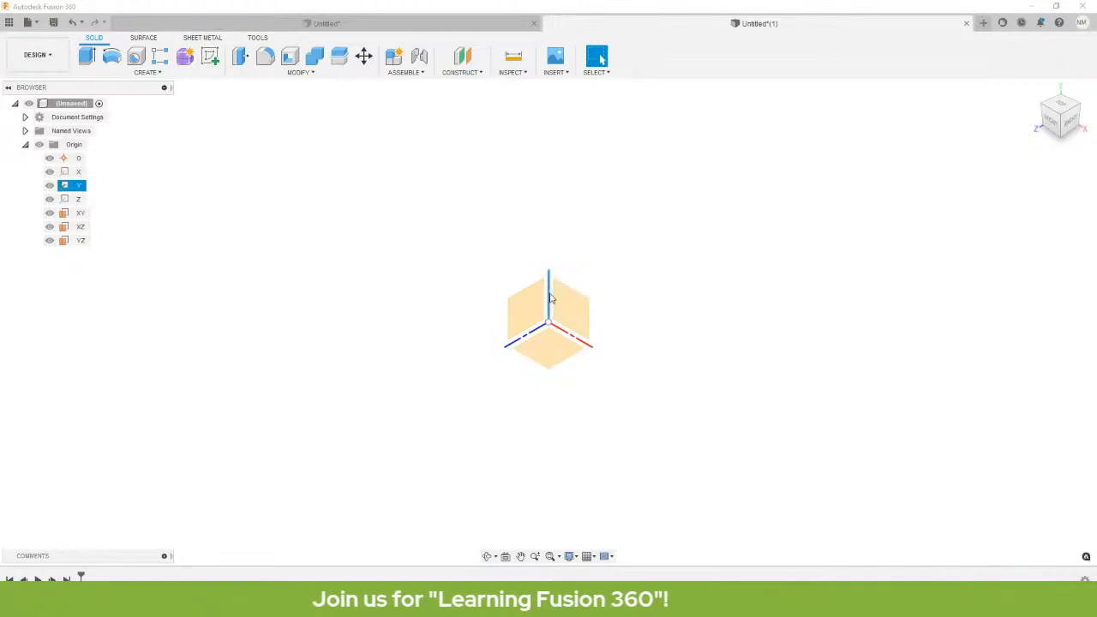
{"action": "left_click", "coordinate": [534, 325]}
{"action": "left_click", "coordinate": [532, 331]}
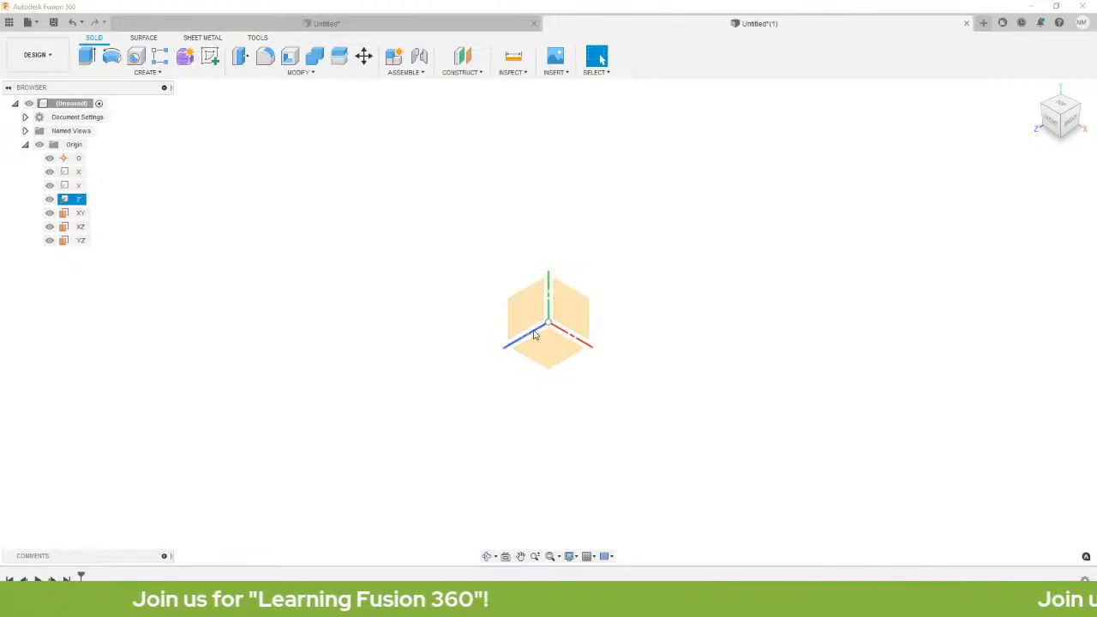
{"action": "left_click", "coordinate": [570, 321]}
{"action": "left_click", "coordinate": [577, 340]}
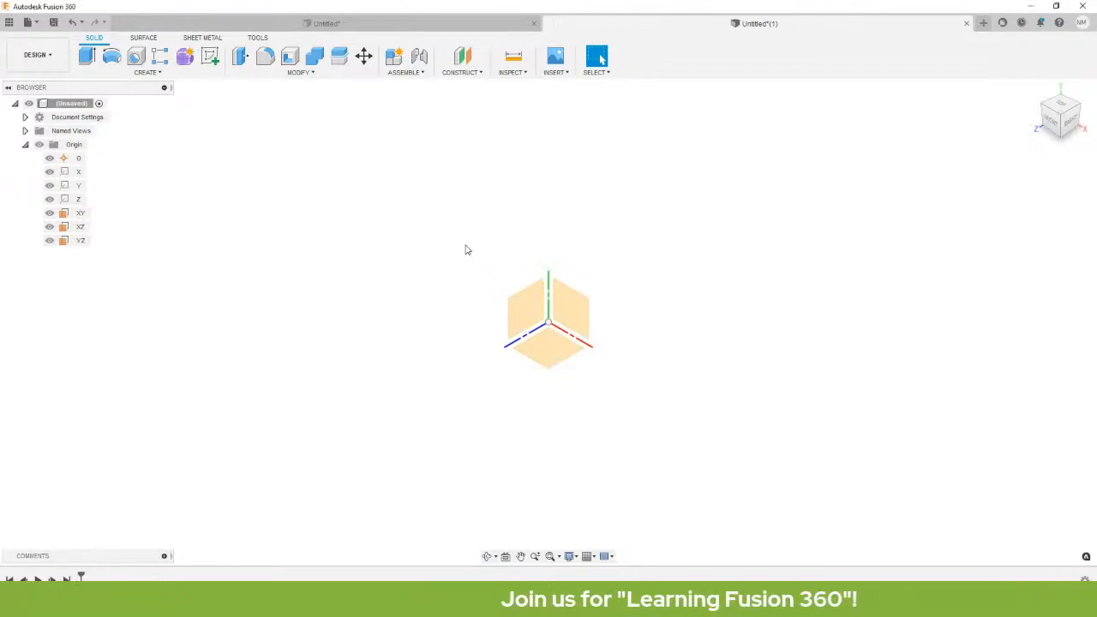
Start a sketch on the XY plane, shift the origin up-right, and show the circle types.
{"action": "right_click", "coordinate": [566, 317]}
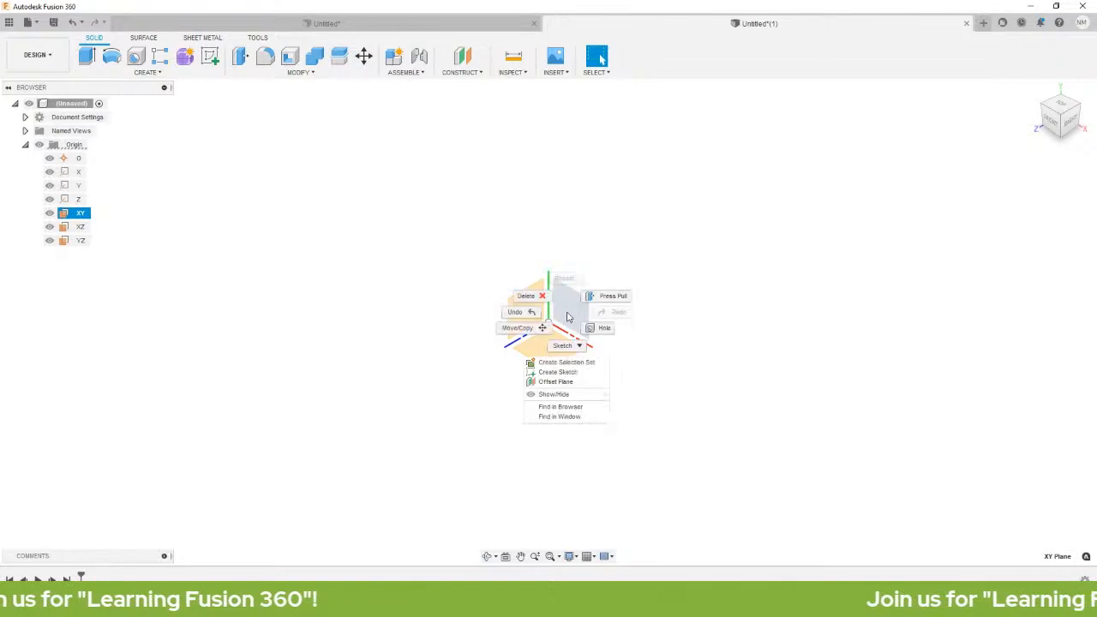
{"action": "left_click", "coordinate": [585, 377]}
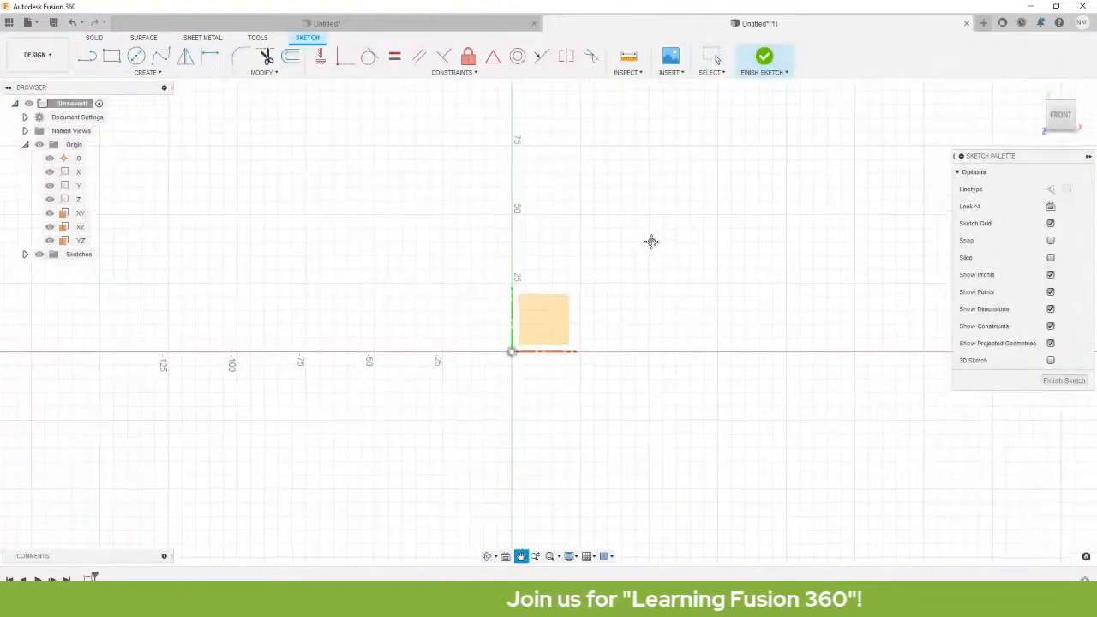
{"action": "key", "text": "Escape"}
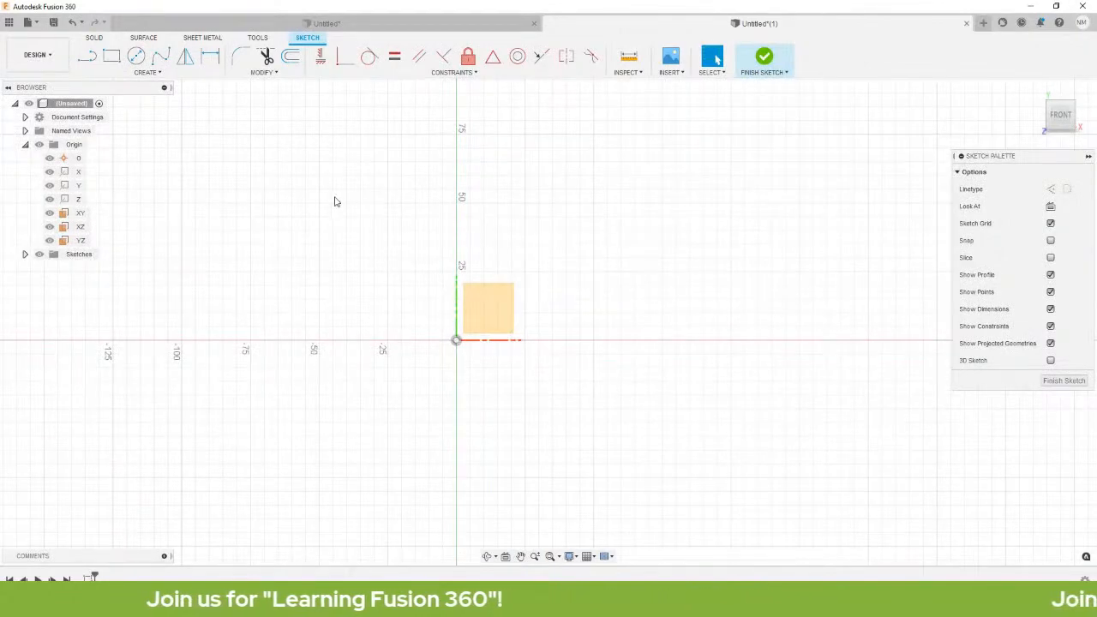
{"action": "left_click_drag", "start_coordinate": [380, 200], "coordinate": [435, 179]}
{"action": "left_click_drag", "start_coordinate": [482, 284], "coordinate": [508, 229]}
{"action": "key", "text": "Escape"}
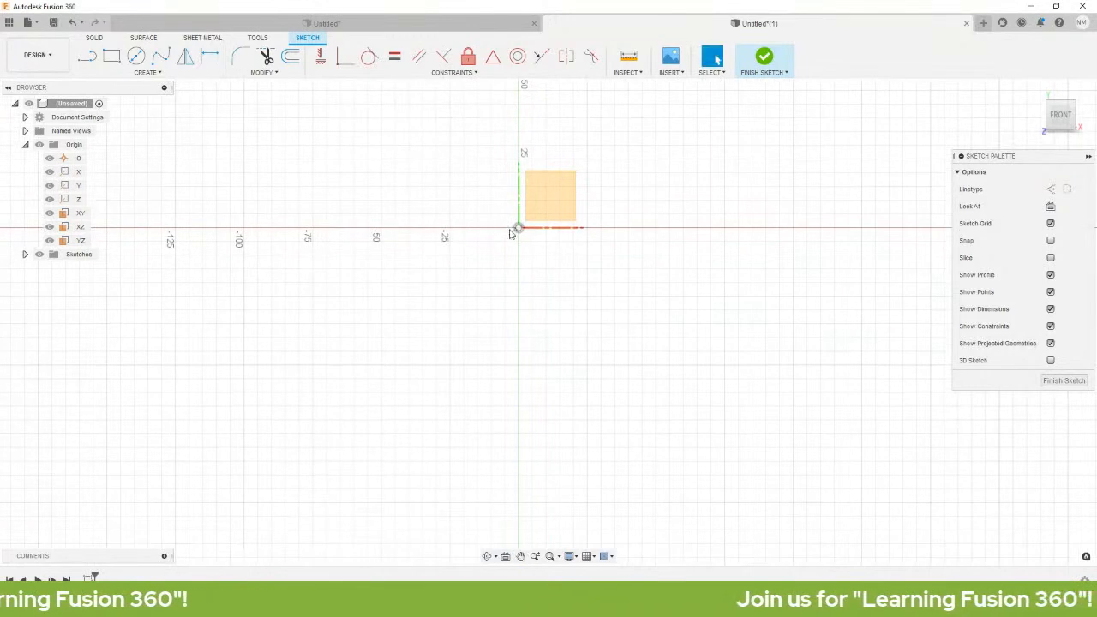
{"action": "left_click", "coordinate": [142, 73]}
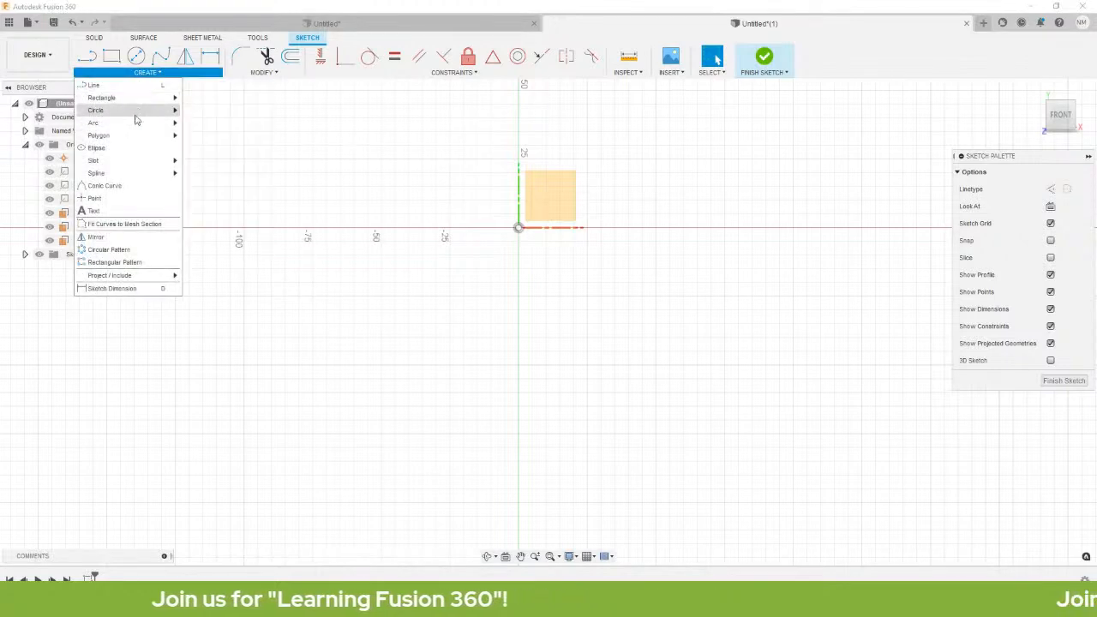
{"action": "mouse_move", "coordinate": [125, 116]}
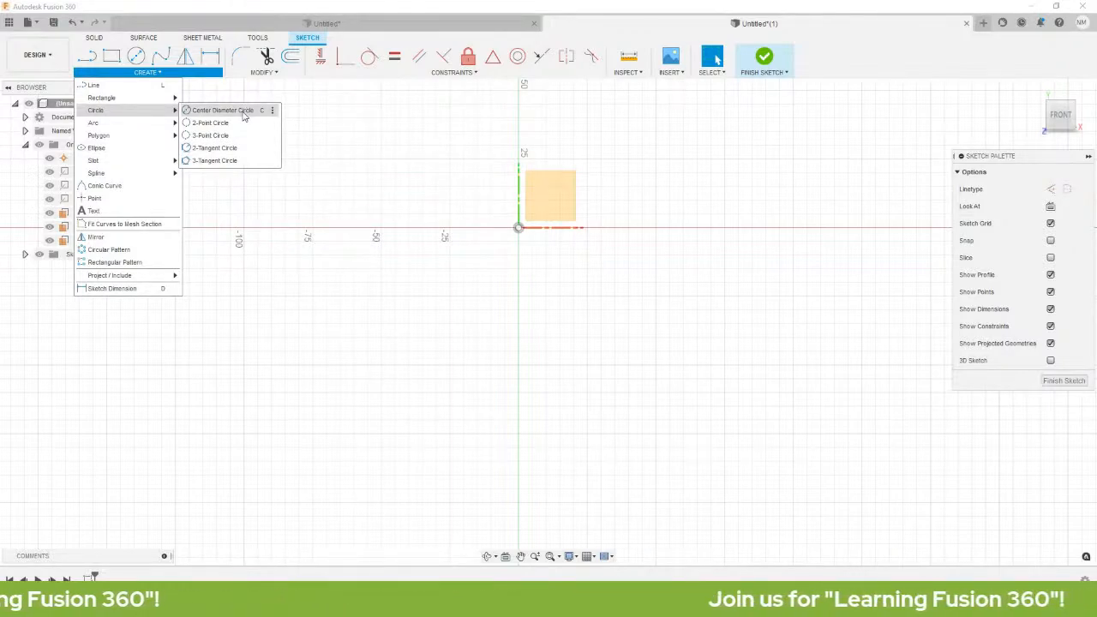
Draw a center-diameter circle to the left of the origin.
{"action": "left_click", "coordinate": [223, 110]}
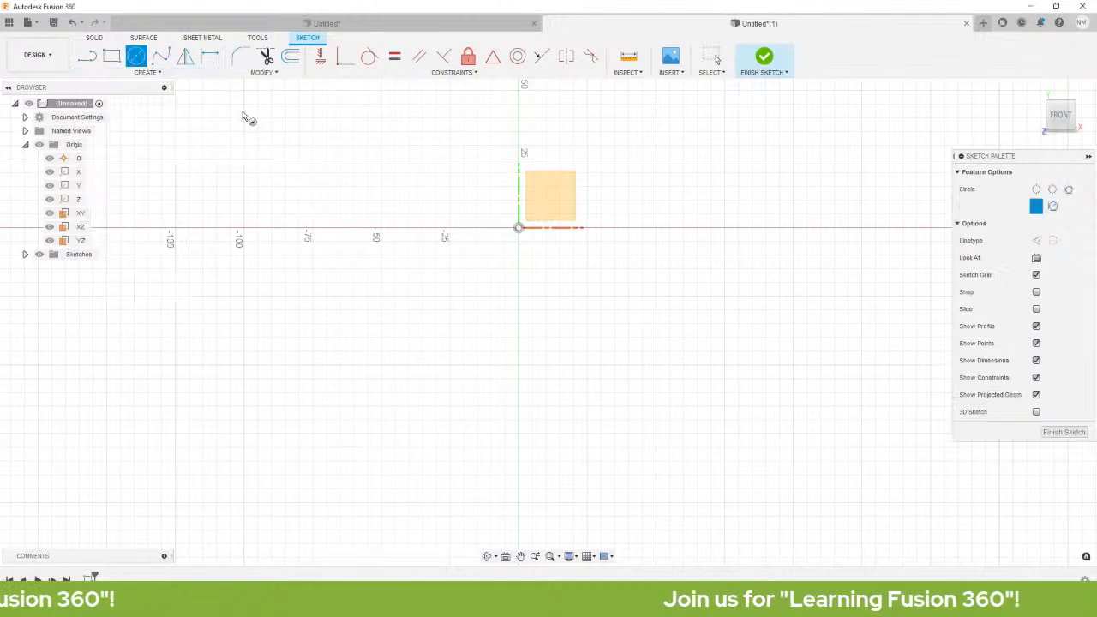
{"action": "left_click", "coordinate": [360, 327]}
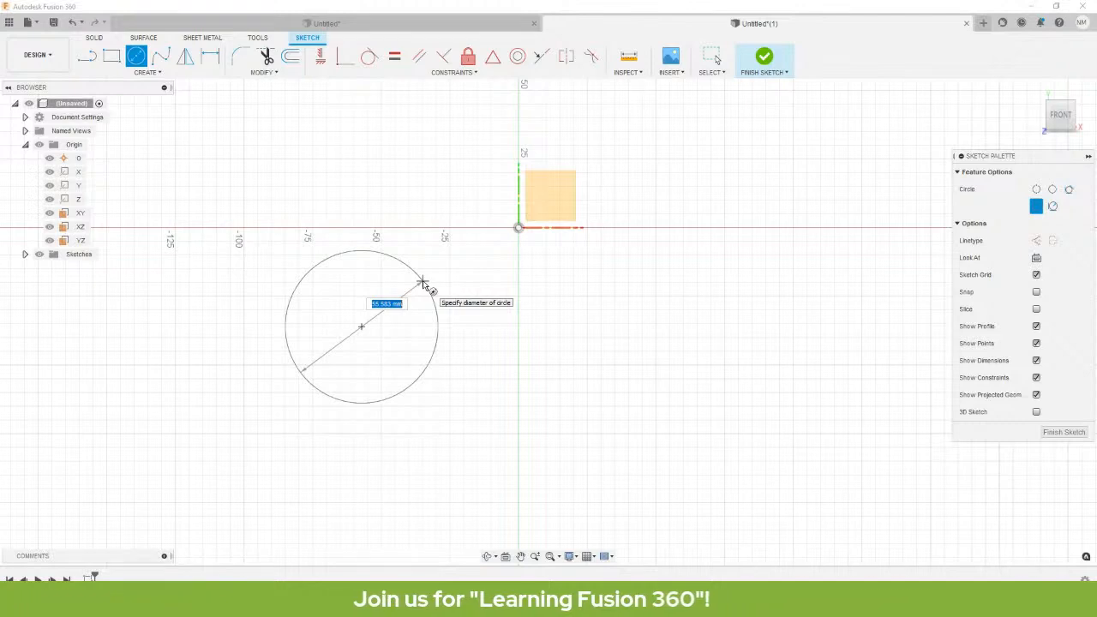
{"action": "left_click", "coordinate": [423, 283]}
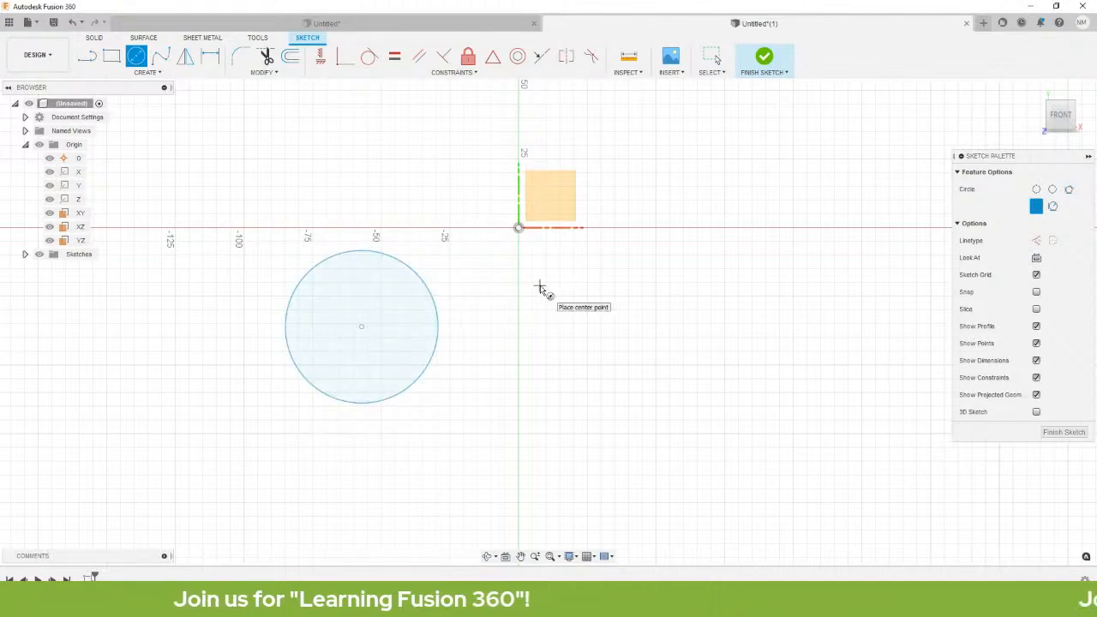
Draw a second, smaller circle right of the vertical axis, below the horizontal axis.
{"action": "middle_click_drag", "start_coordinate": [553, 371], "coordinate": [452, 351]}
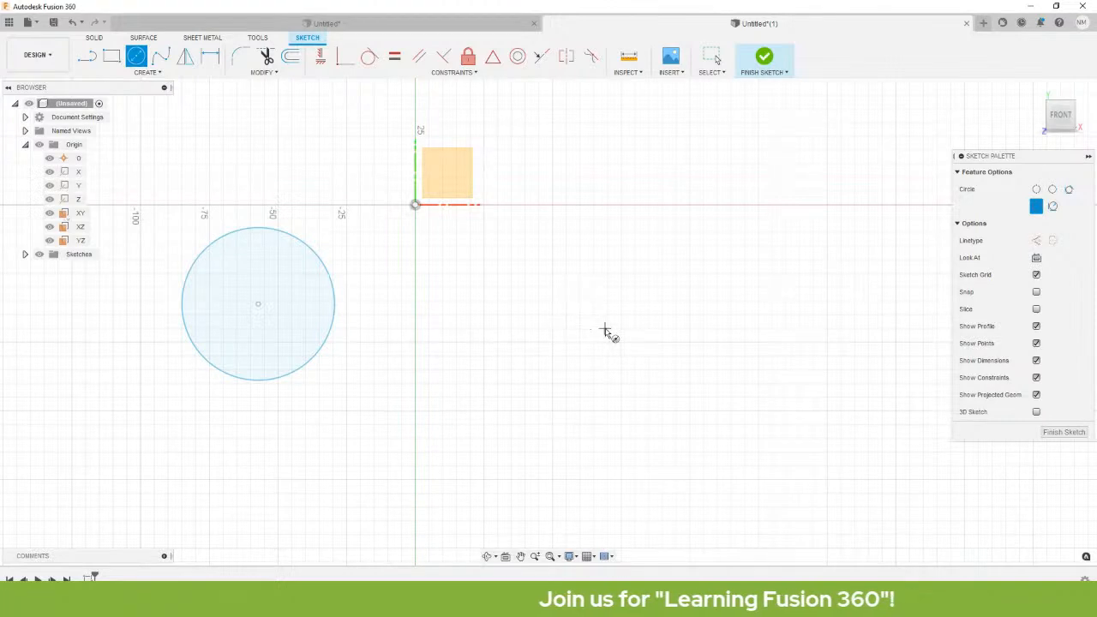
{"action": "left_click", "coordinate": [598, 316]}
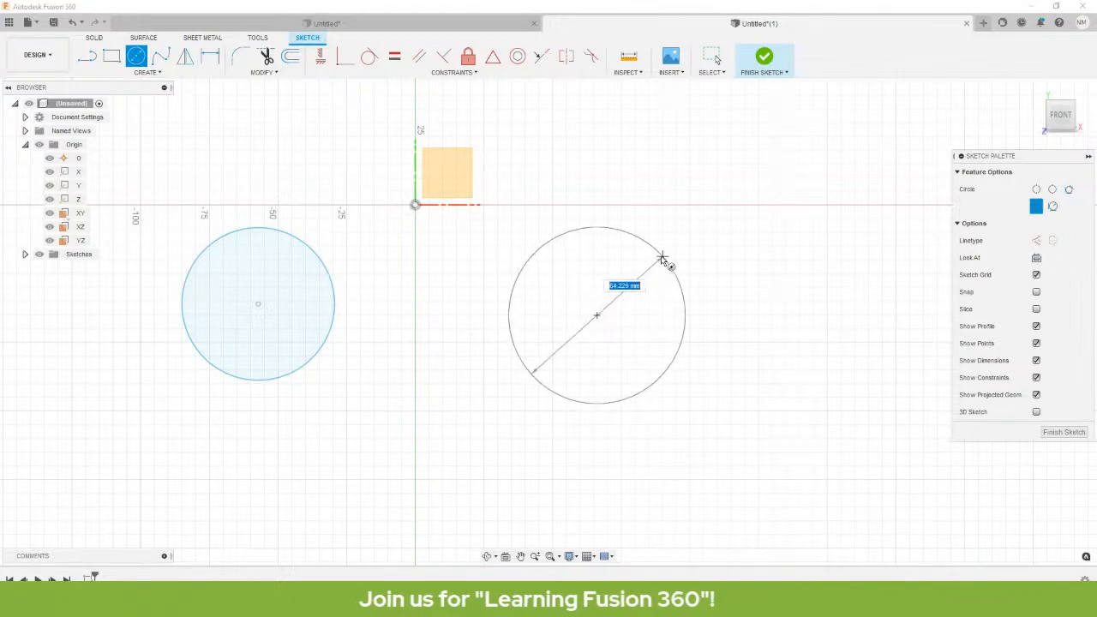
{"action": "left_click", "coordinate": [642, 305]}
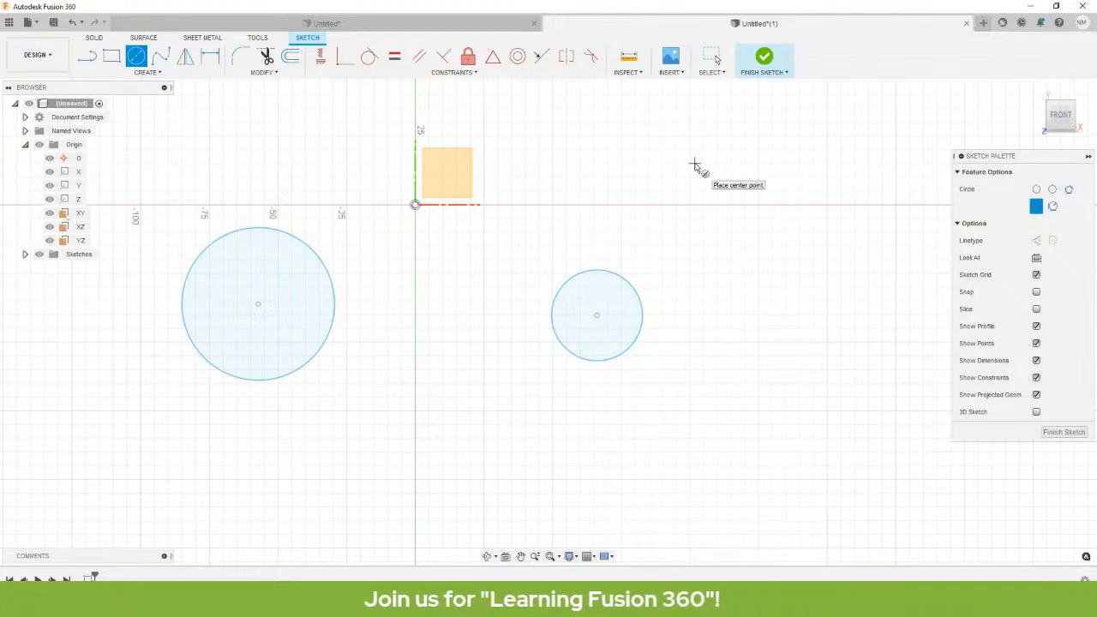
{"action": "key", "text": "Escape"}
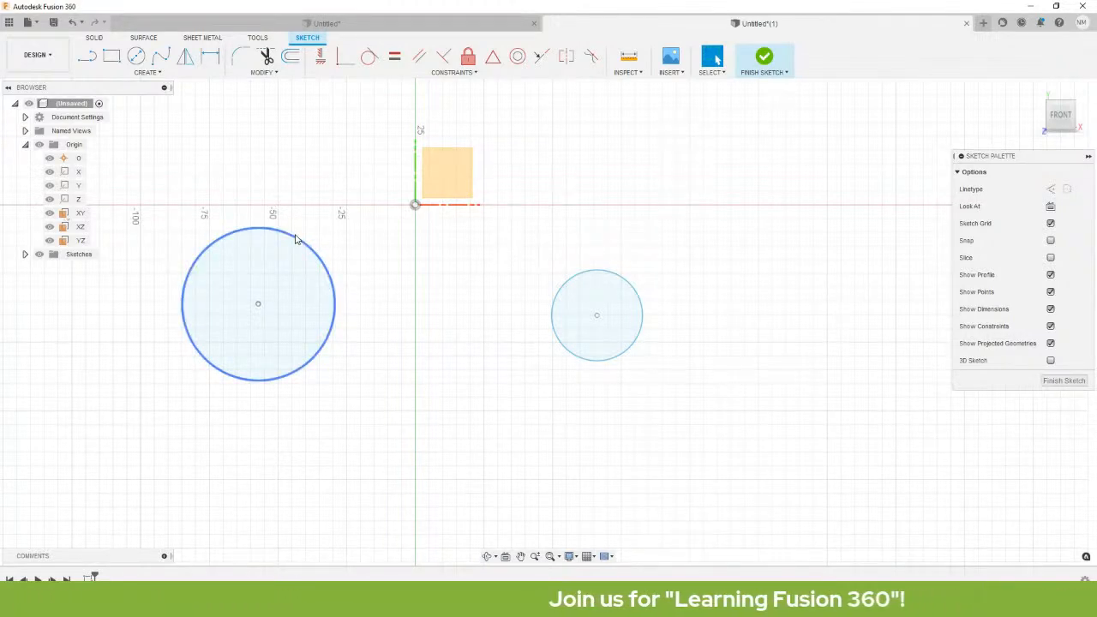
Resize the left circle, then apply an Equal constraint matching it to the right circle.
{"action": "left_click_drag", "start_coordinate": [298, 240], "coordinate": [385, 310]}
{"action": "left_click", "coordinate": [505, 232]}
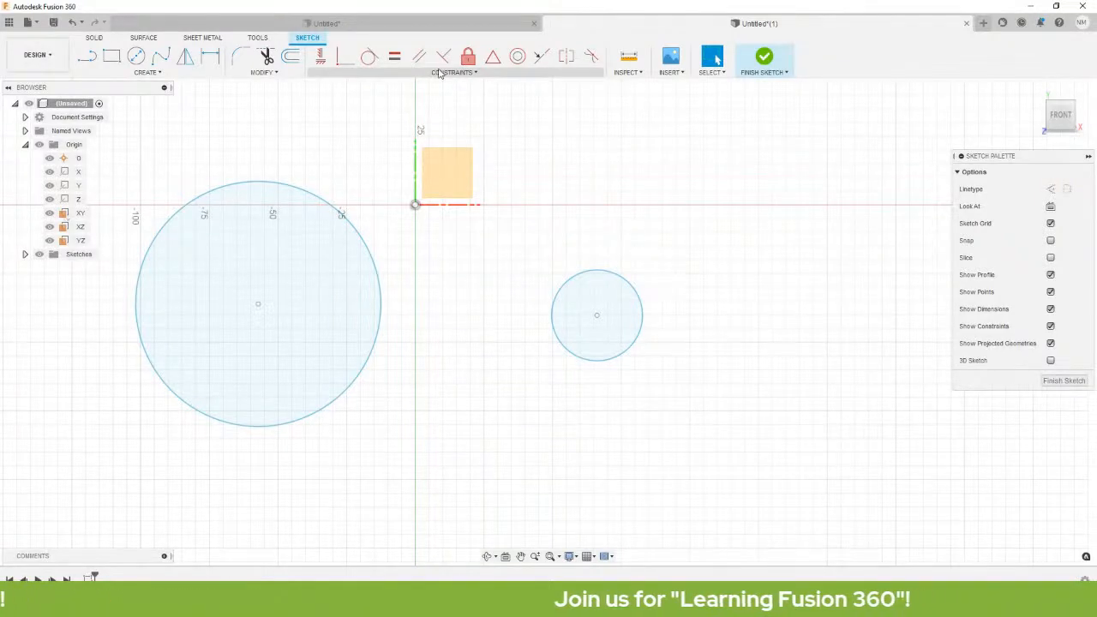
{"action": "left_click", "coordinate": [485, 74]}
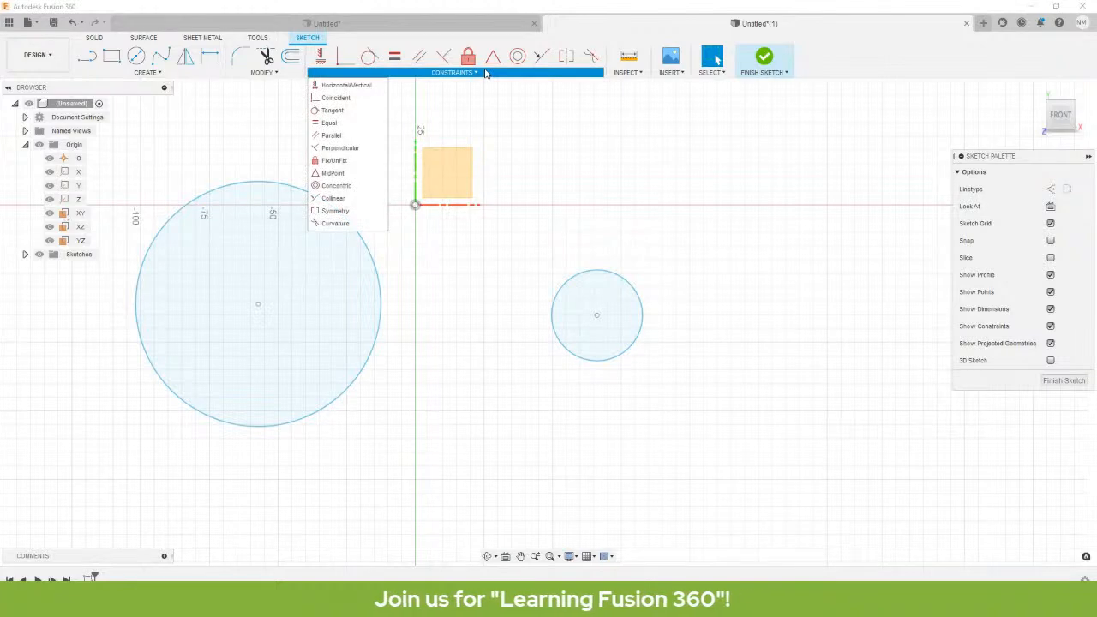
{"action": "left_click", "coordinate": [329, 123]}
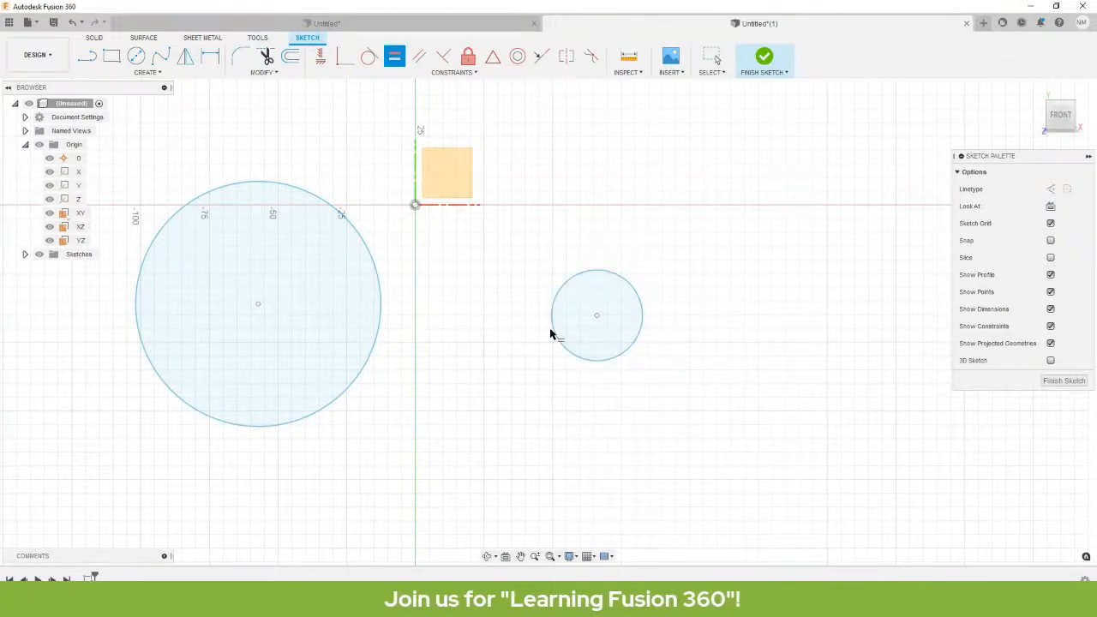
{"action": "left_click", "coordinate": [638, 300]}
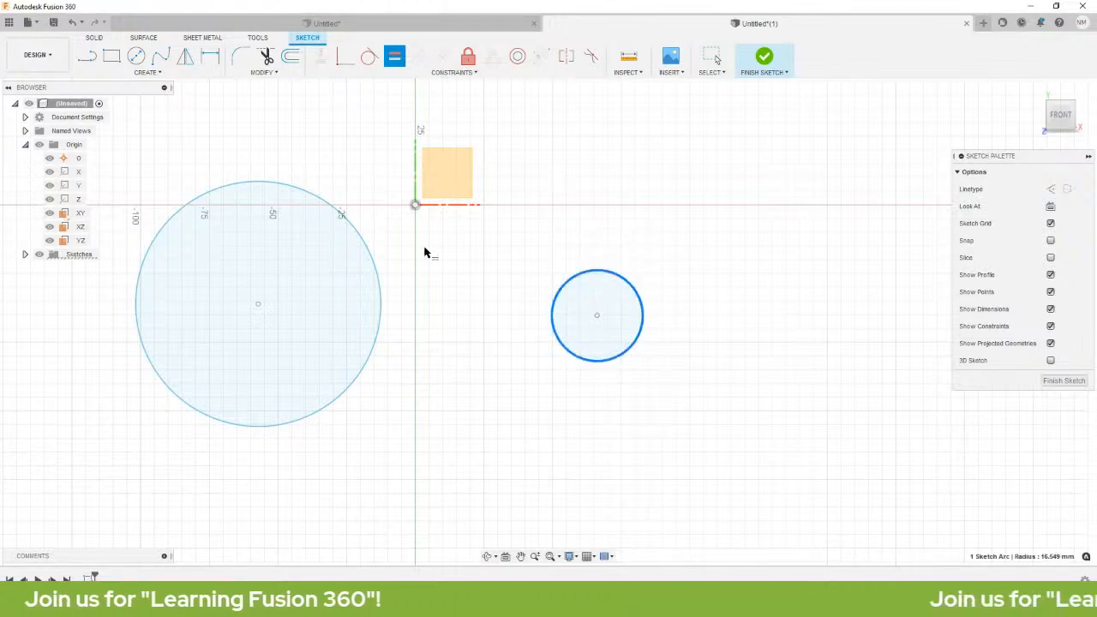
{"action": "left_click", "coordinate": [379, 277]}
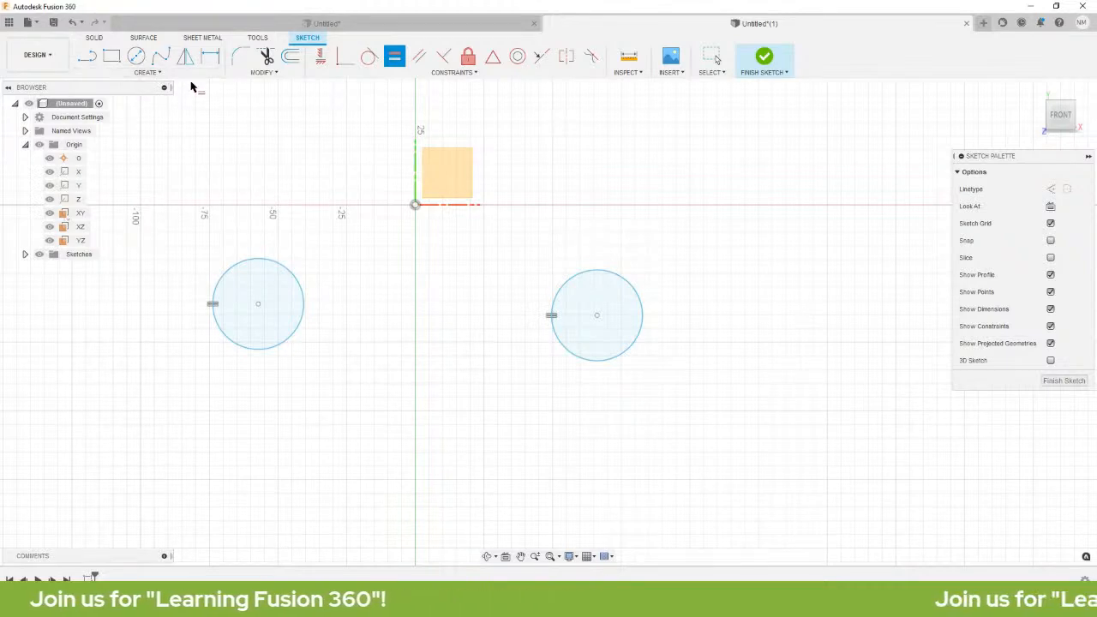
Draw a line from the left circle's centre to the right circle's centre.
{"action": "left_click", "coordinate": [159, 74]}
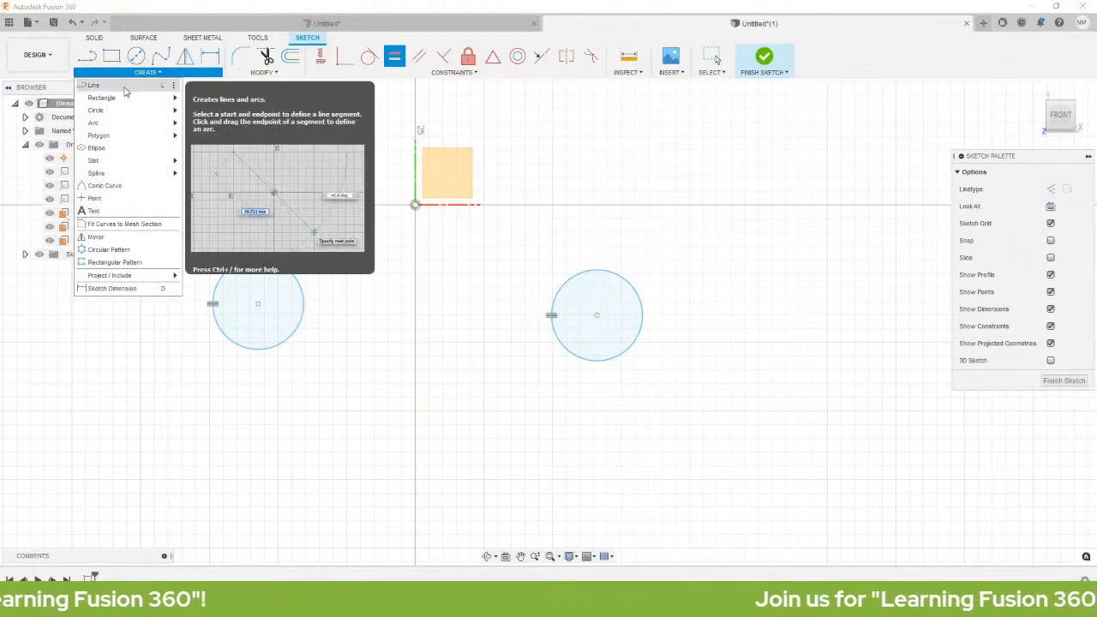
{"action": "left_click", "coordinate": [124, 86]}
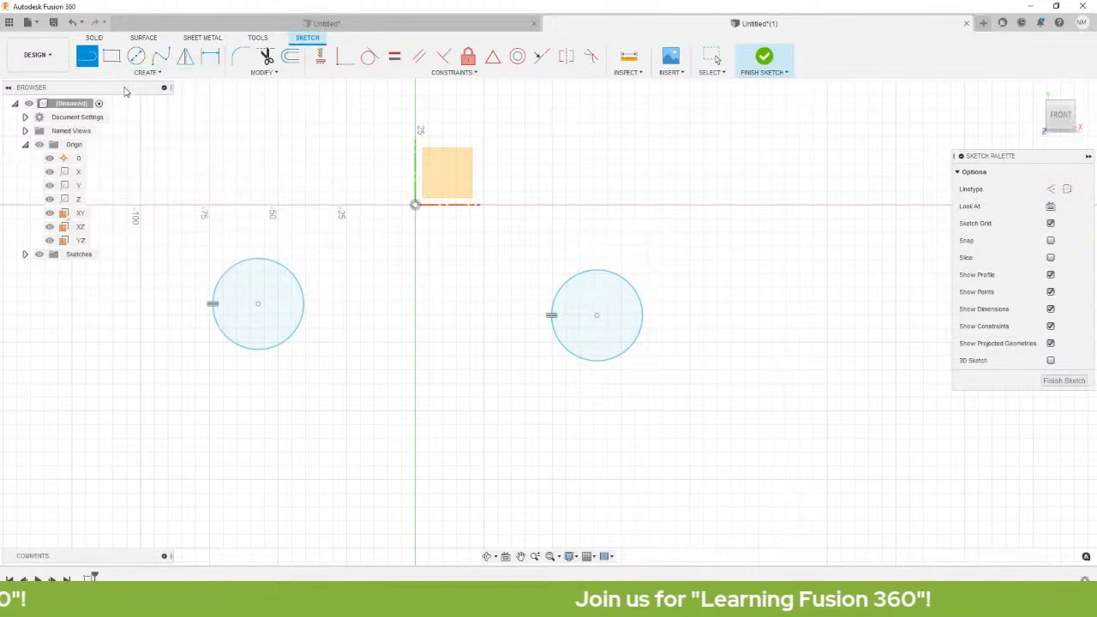
{"action": "left_click", "coordinate": [258, 304]}
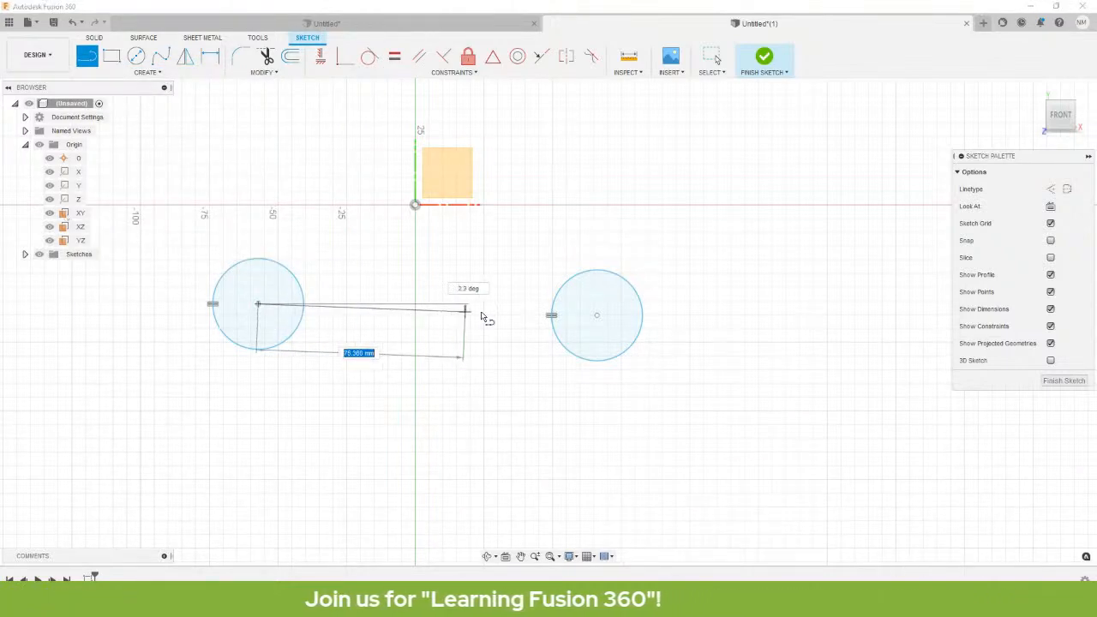
{"action": "left_click", "coordinate": [597, 316]}
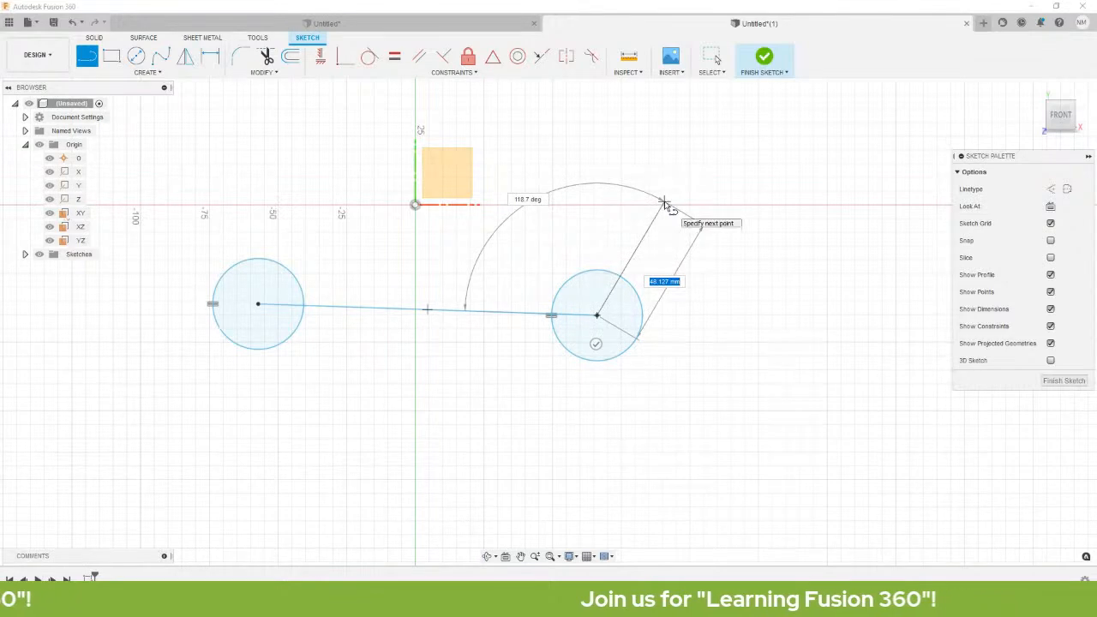
{"action": "key", "text": "Escape"}
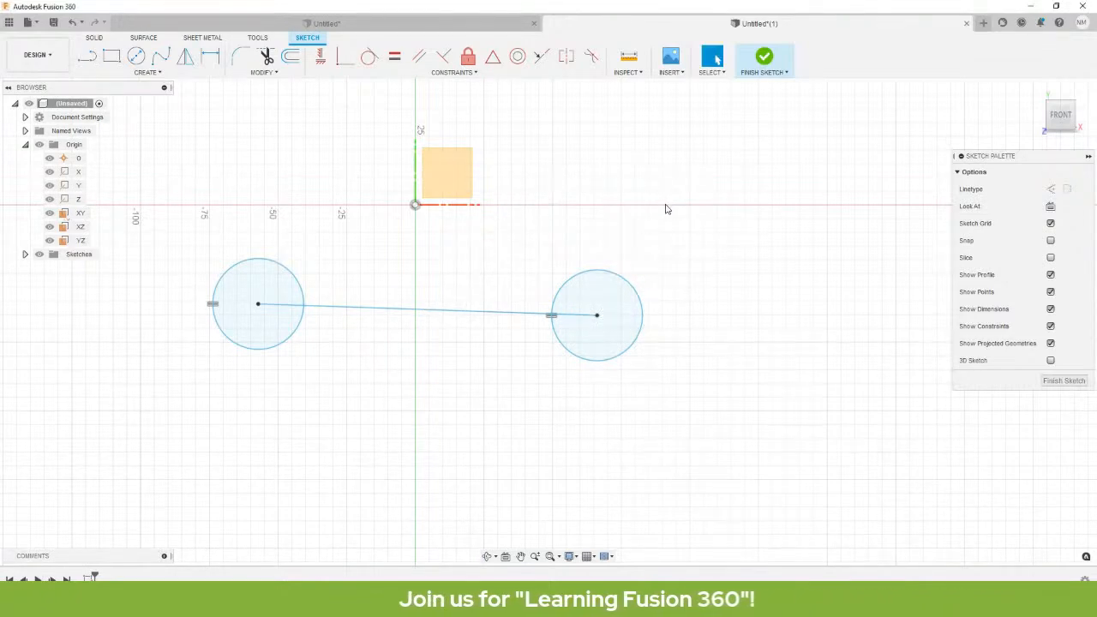
{"action": "middle_click_drag", "start_coordinate": [576, 226], "coordinate": [485, 357]}
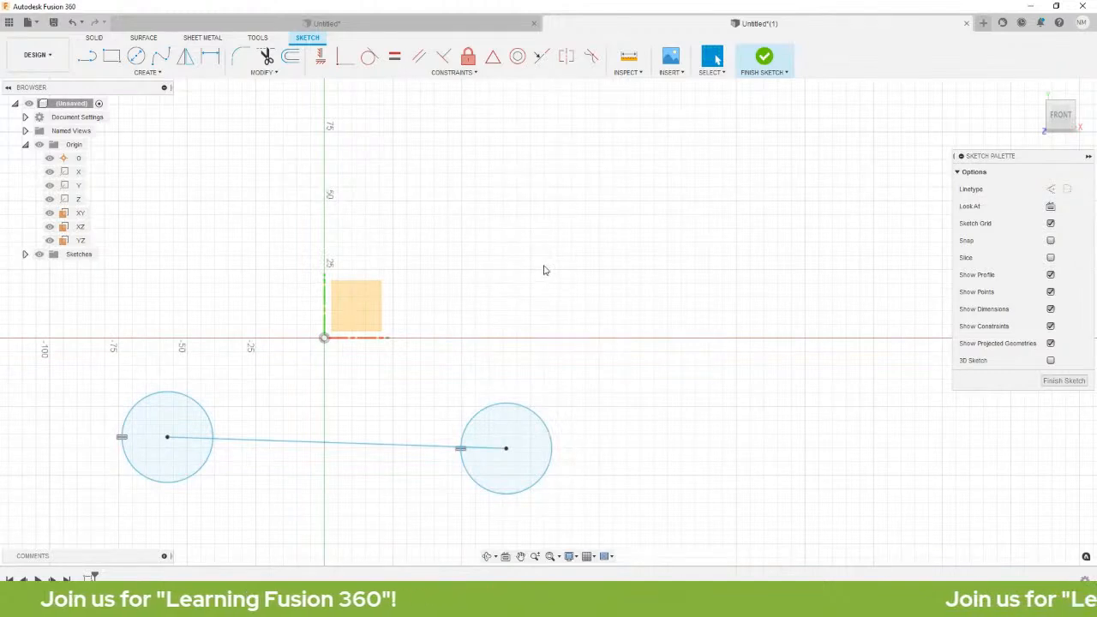
{"action": "key", "text": "l"}
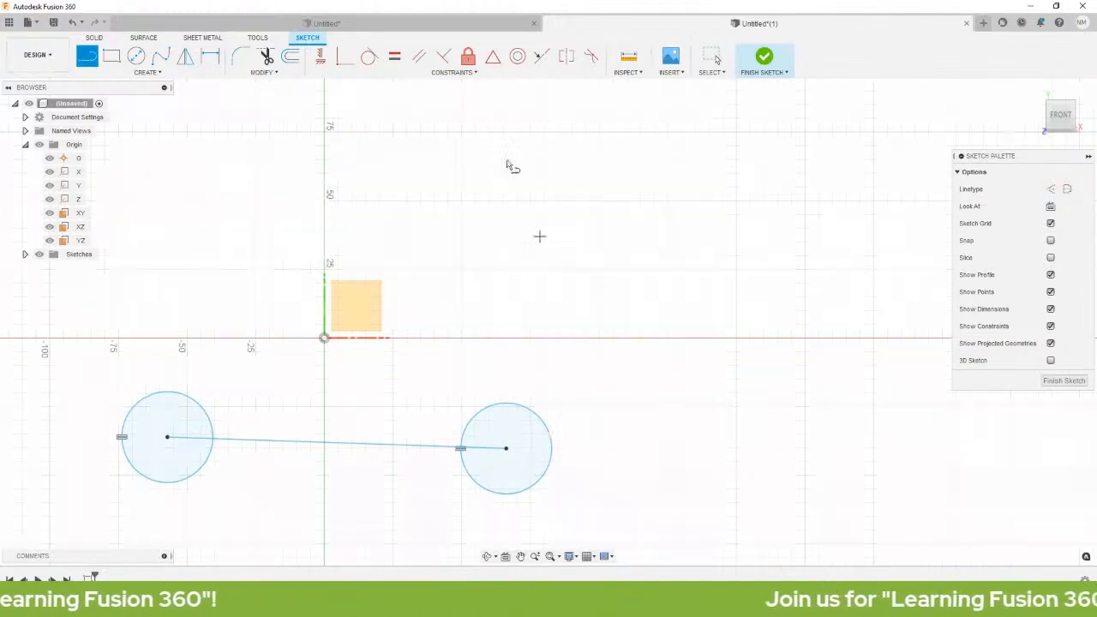
{"action": "left_click", "coordinate": [470, 164]}
{"action": "left_click", "coordinate": [470, 321]}
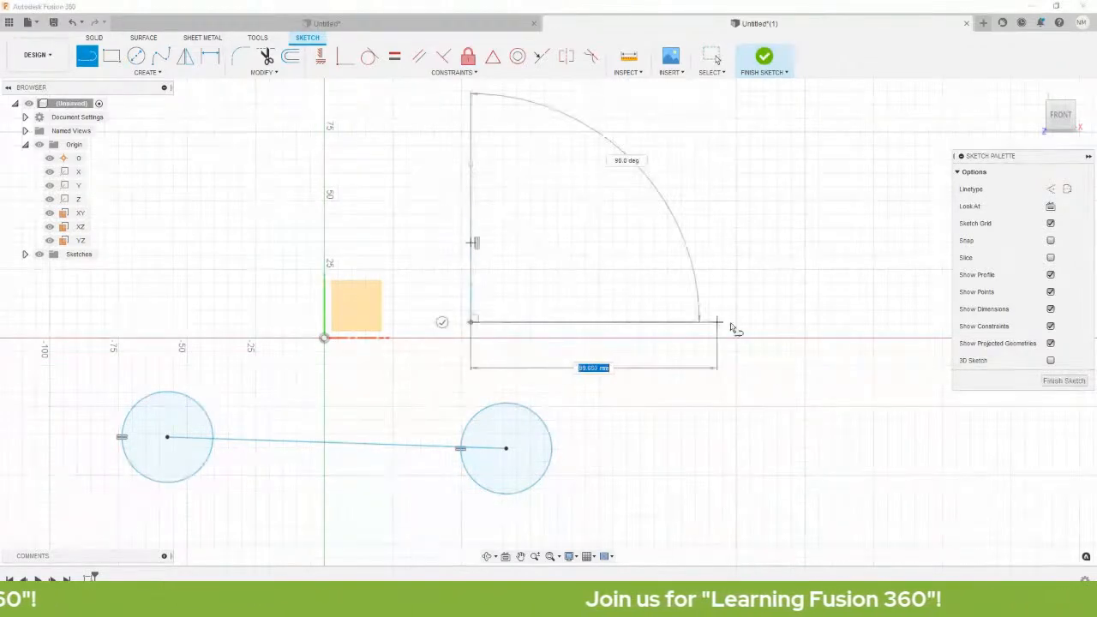
{"action": "left_click", "coordinate": [732, 321]}
{"action": "left_click", "coordinate": [732, 148]}
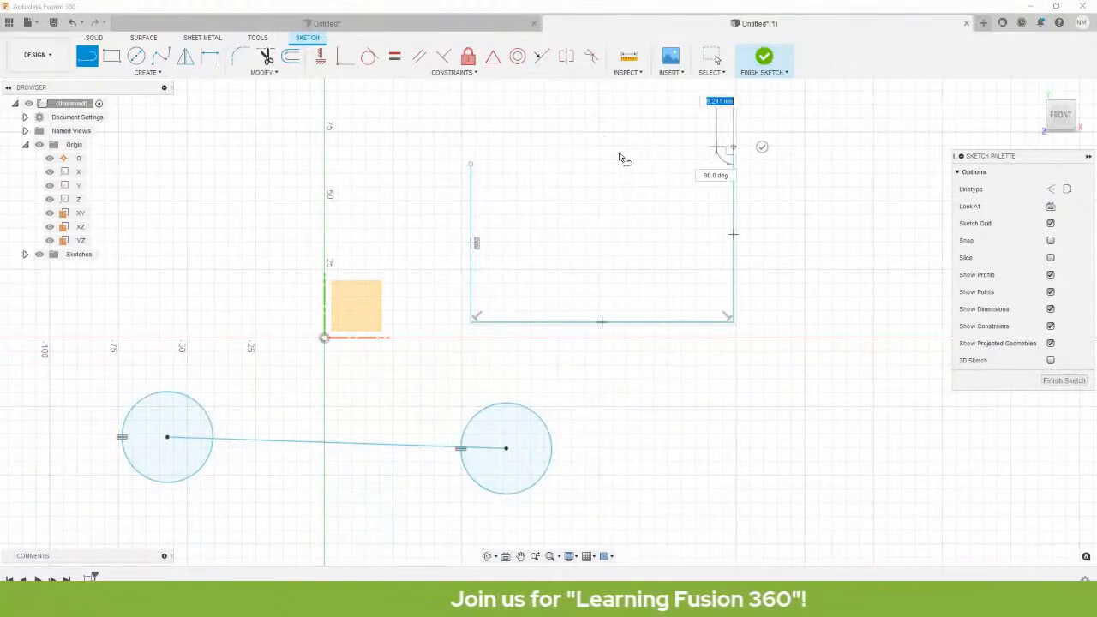
{"action": "left_click", "coordinate": [470, 163]}
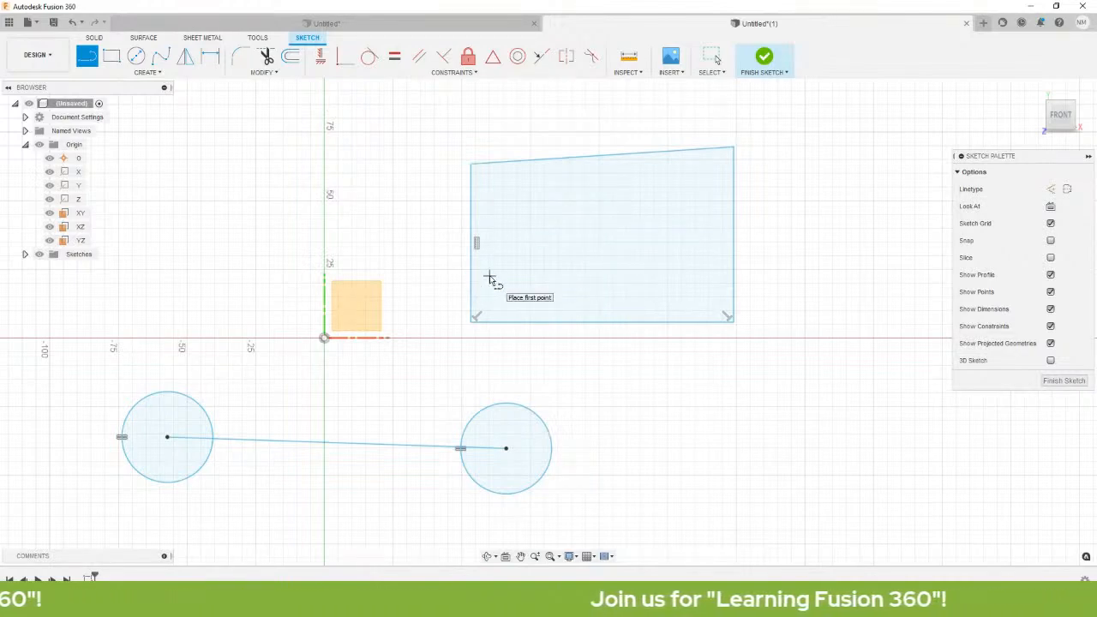
{"action": "key", "text": "Escape"}
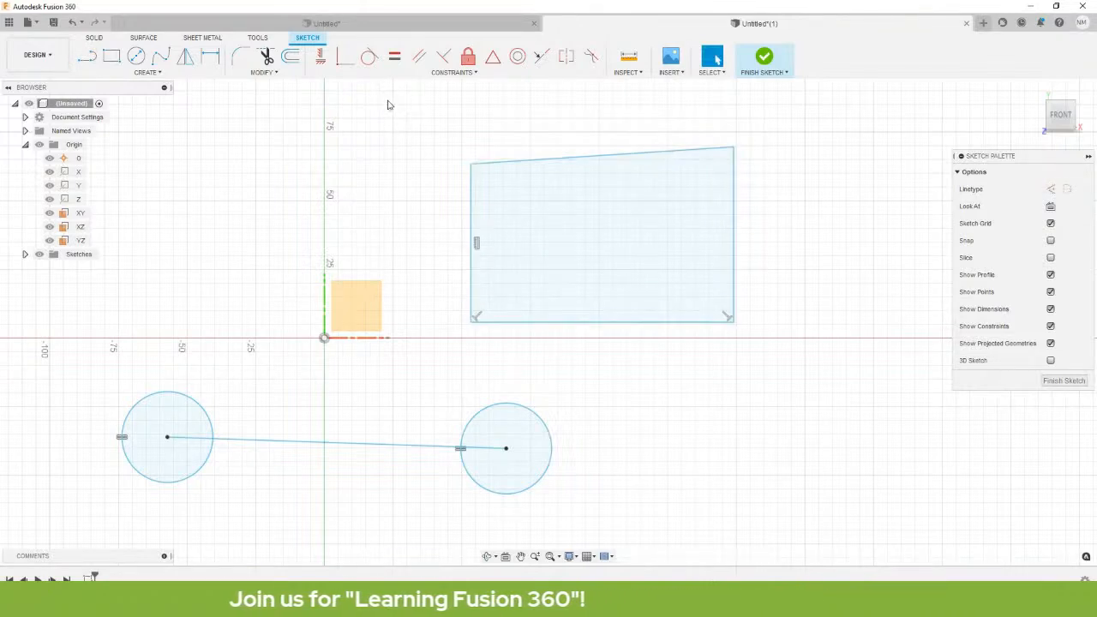
{"action": "left_click_drag", "start_coordinate": [412, 107], "coordinate": [807, 351]}
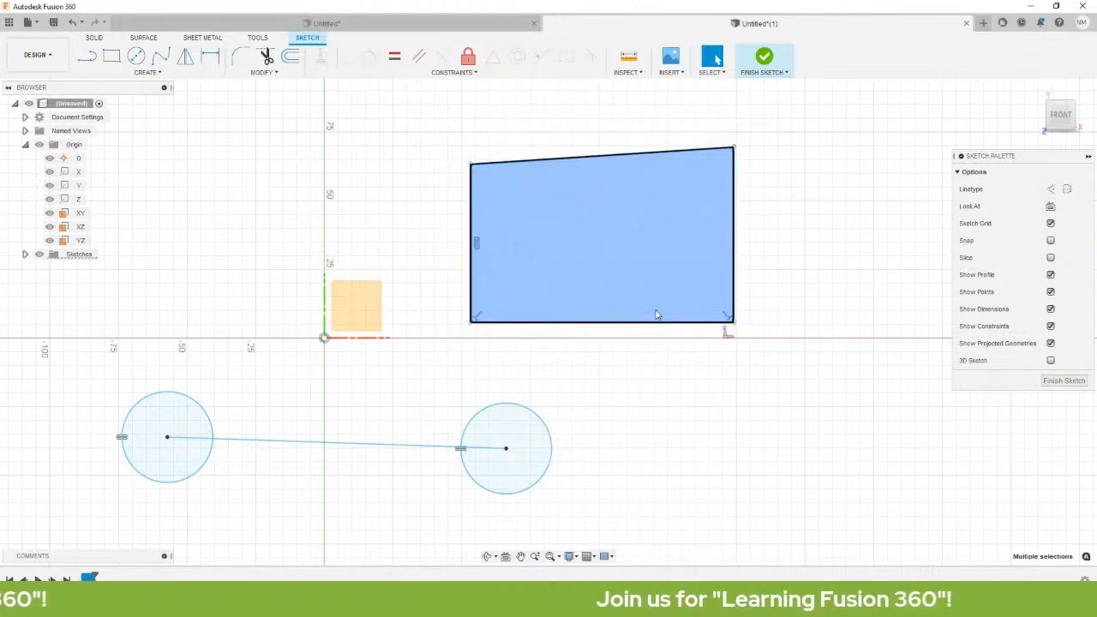
{"action": "key", "text": "Delete"}
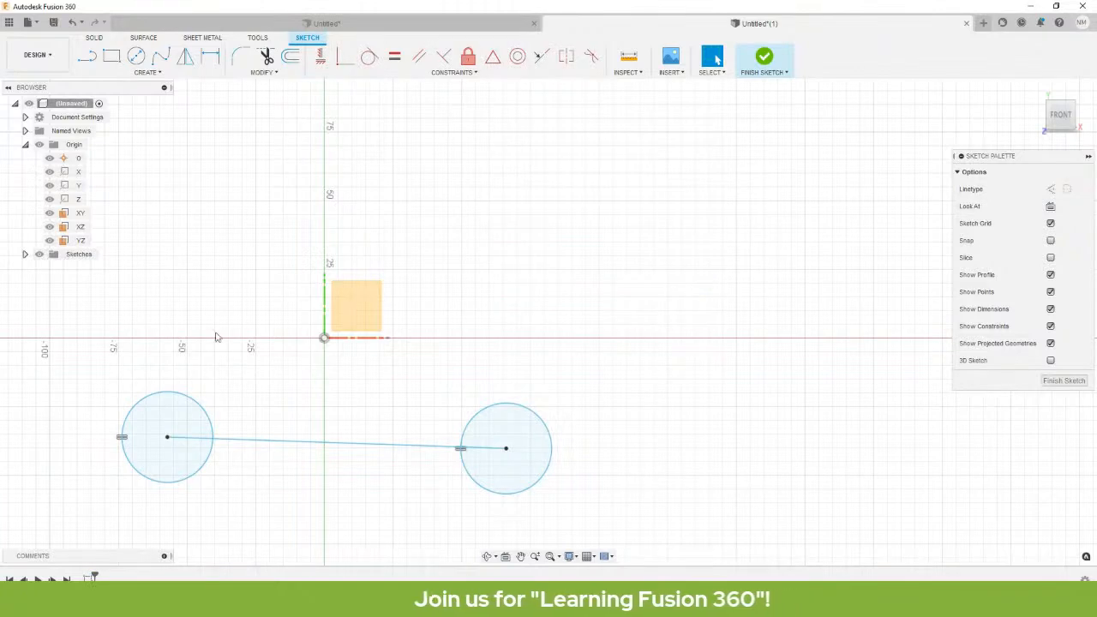
{"action": "middle_click_drag", "start_coordinate": [515, 313], "coordinate": [626, 237]}
Apply a Horizontal constraint to the line connecting the two circle centres.
{"action": "left_click", "coordinate": [541, 351]}
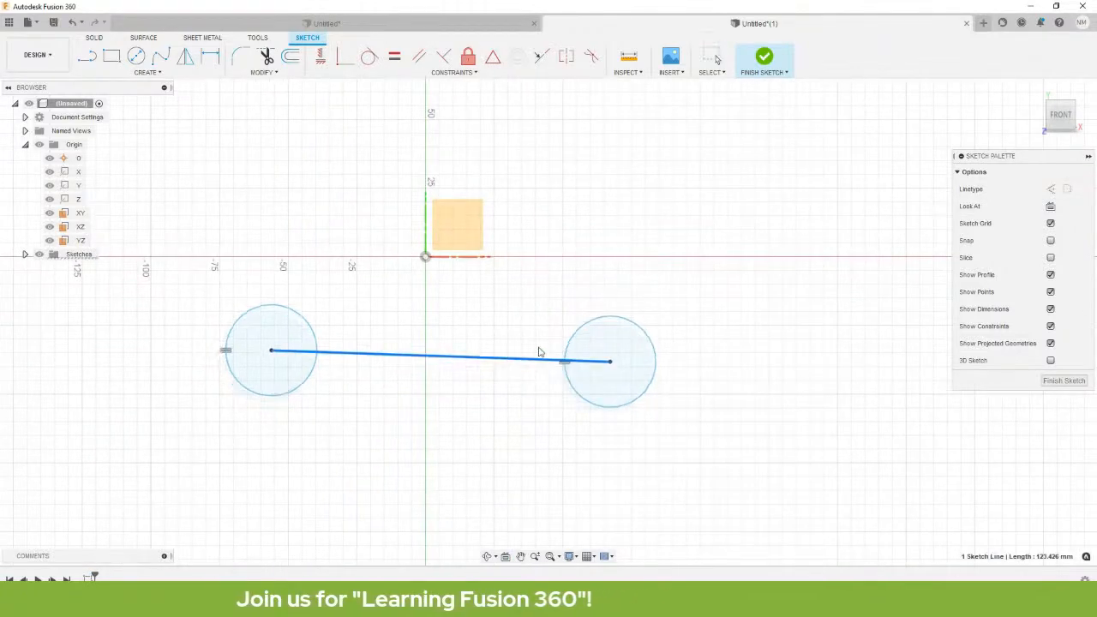
{"action": "left_click", "coordinate": [503, 389]}
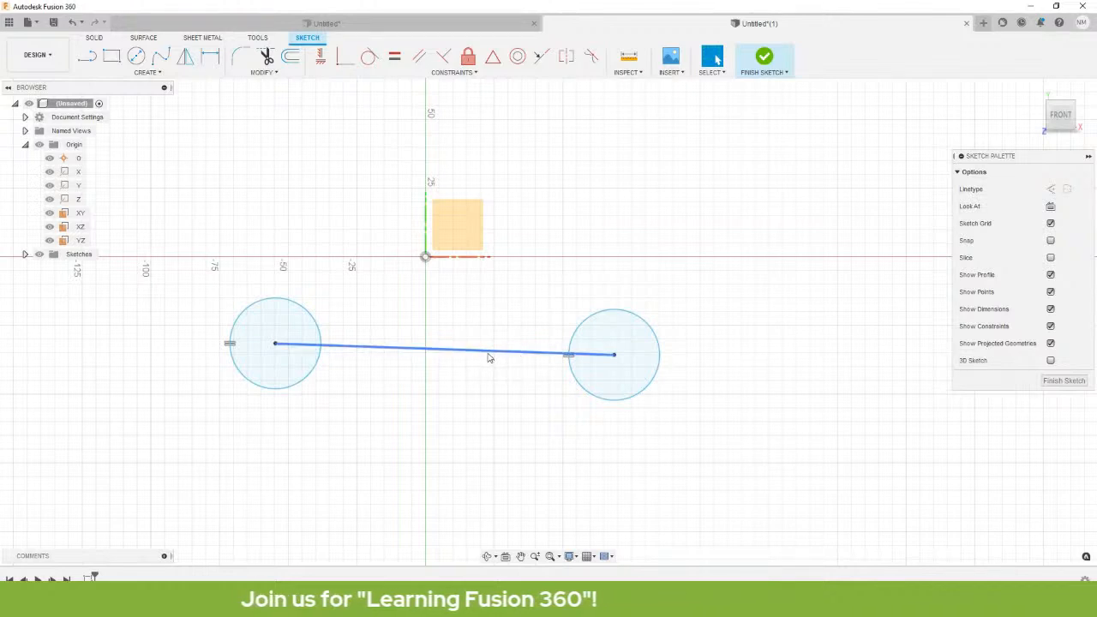
{"action": "left_click", "coordinate": [492, 356]}
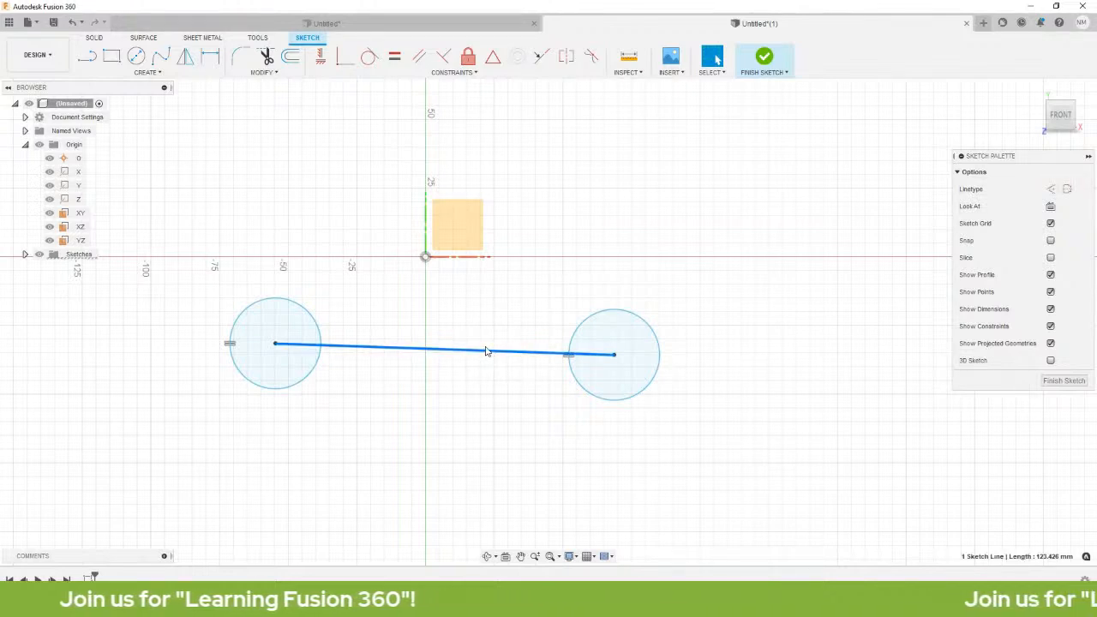
{"action": "left_click", "coordinate": [445, 72]}
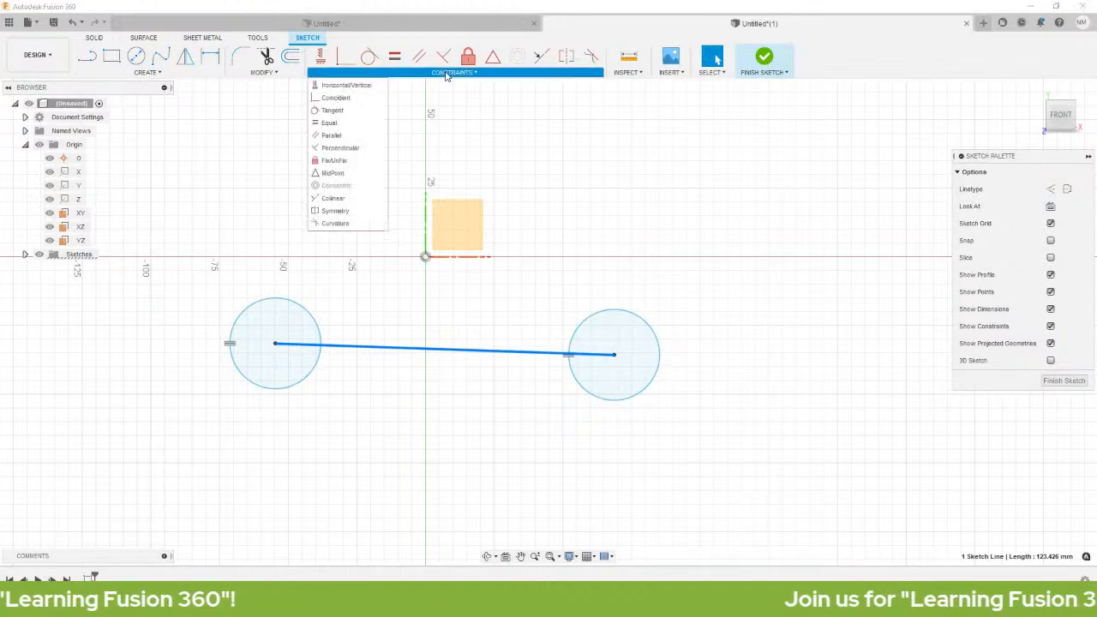
{"action": "left_click", "coordinate": [347, 84]}
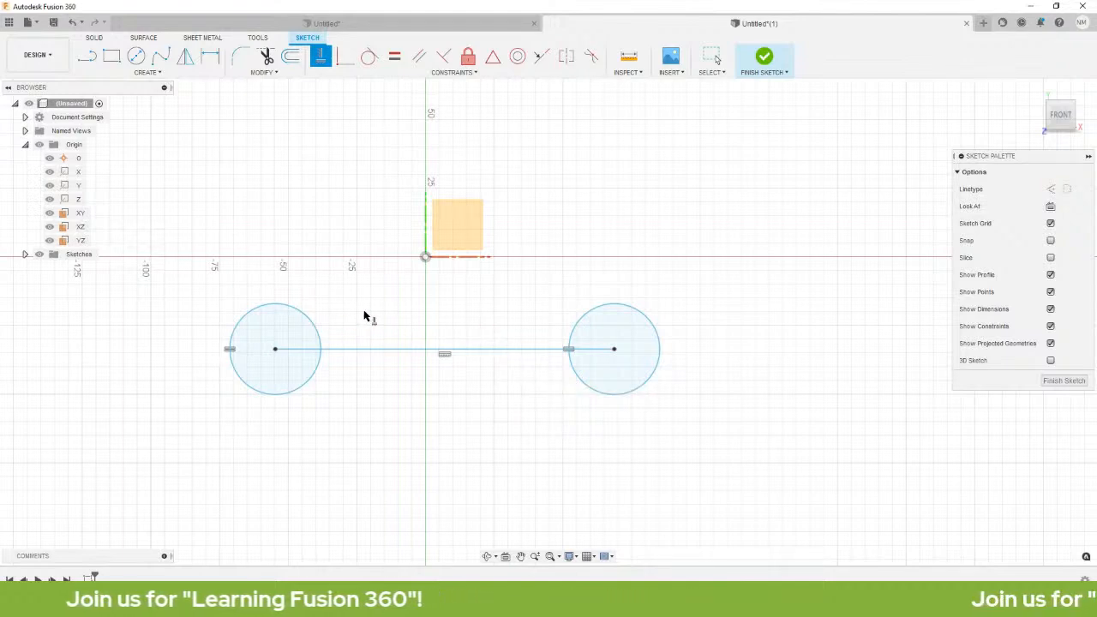
{"action": "key", "text": "l"}
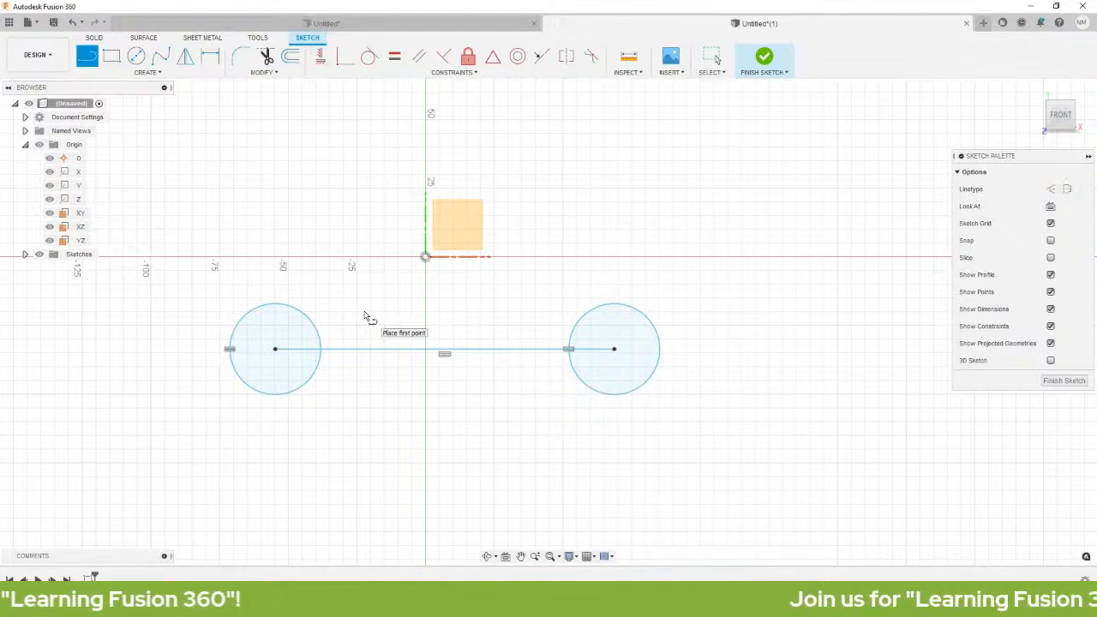
Draw a line joining the tops of the left and right circles.
{"action": "left_click", "coordinate": [276, 304]}
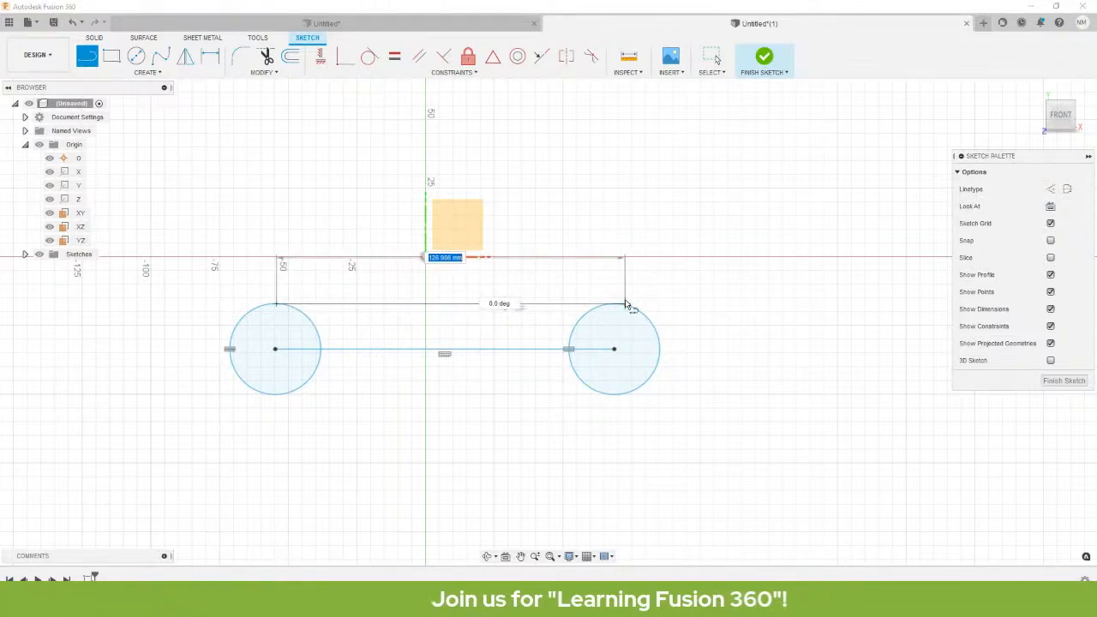
{"action": "left_click", "coordinate": [625, 304]}
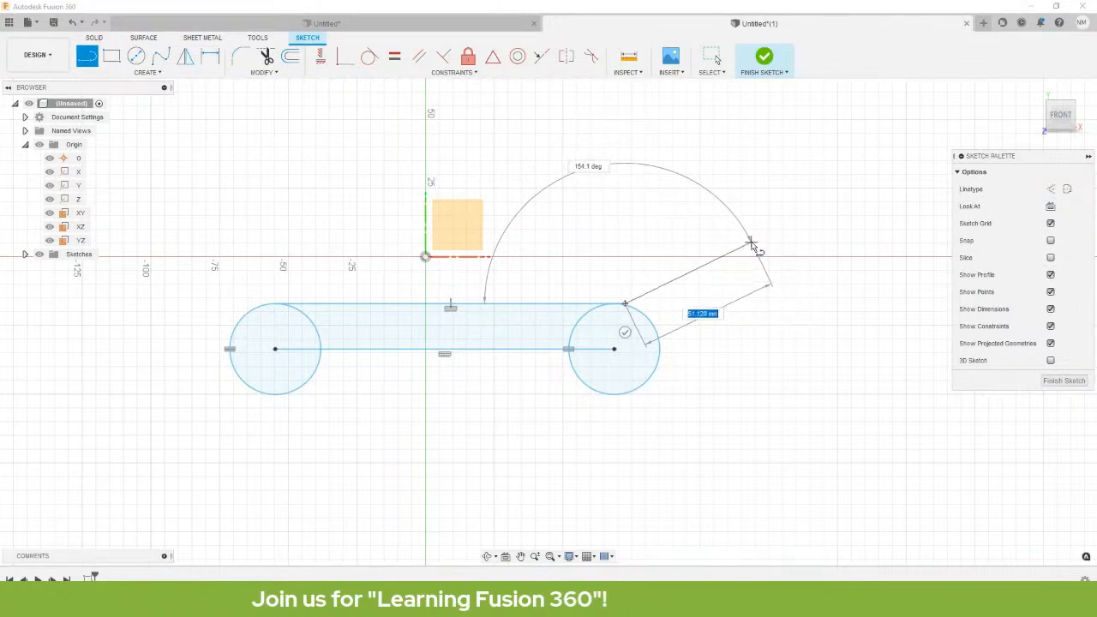
{"action": "key", "text": "Escape"}
Draw a line joining the lowest points of the right and left circles, closing the slot.
{"action": "key", "text": "l"}
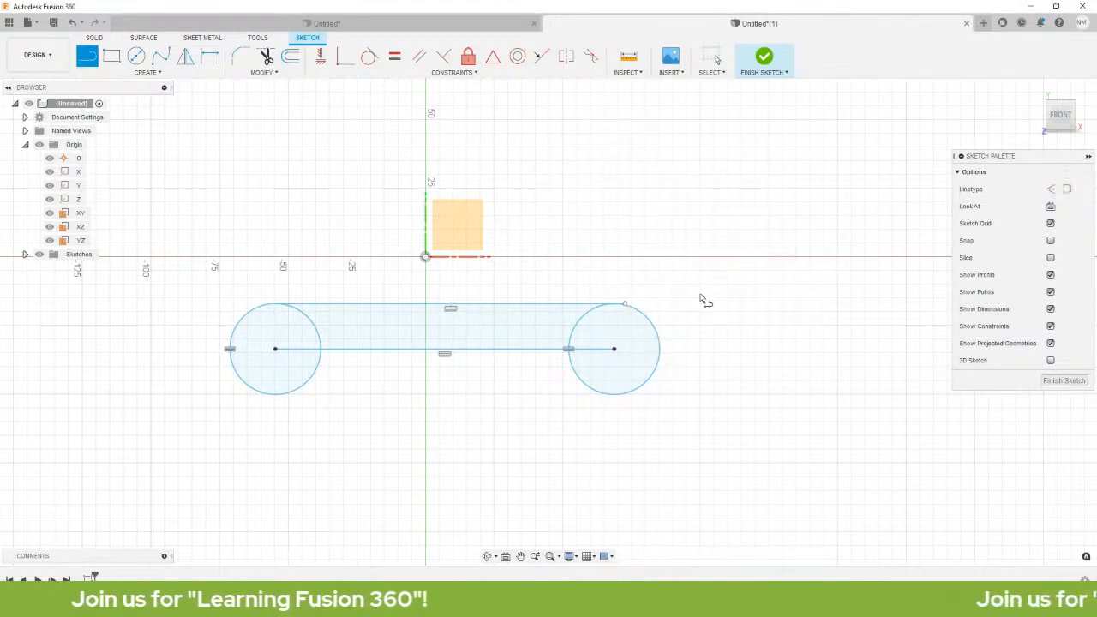
{"action": "left_click", "coordinate": [612, 395]}
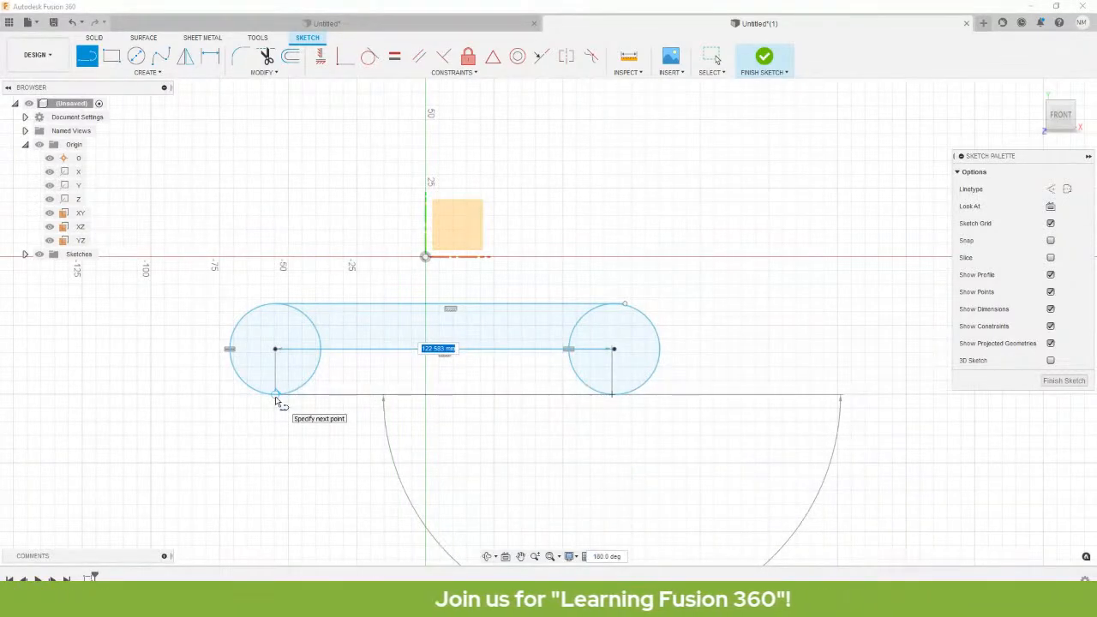
{"action": "scroll", "coordinate": [275, 402], "scroll_direction": "up", "scroll_amount": 10}
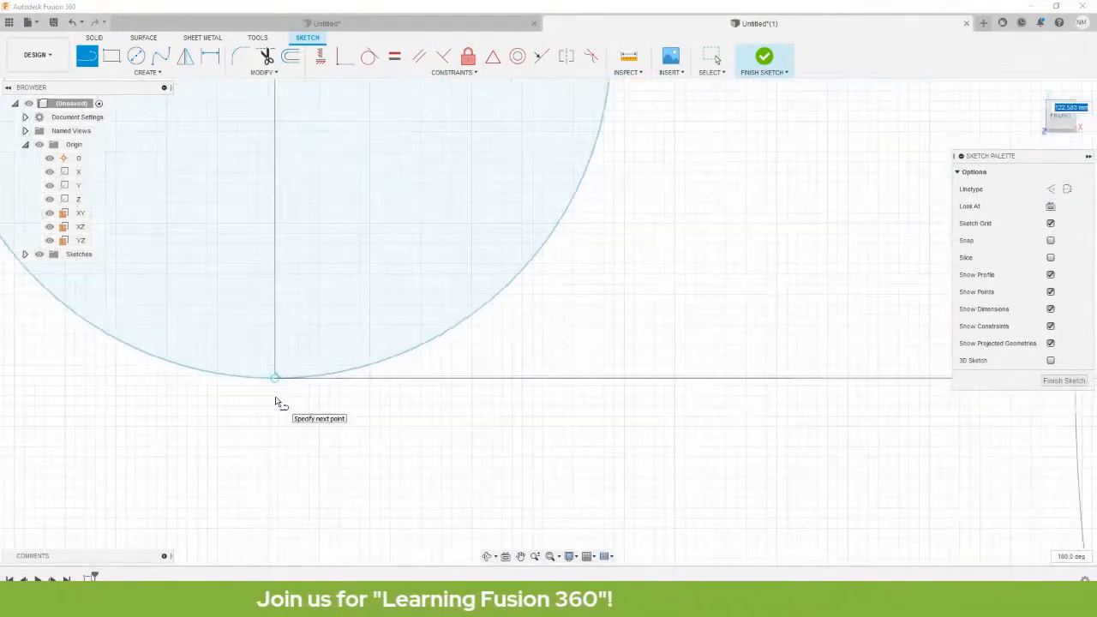
{"action": "scroll", "coordinate": [275, 397], "scroll_direction": "up", "scroll_amount": 2}
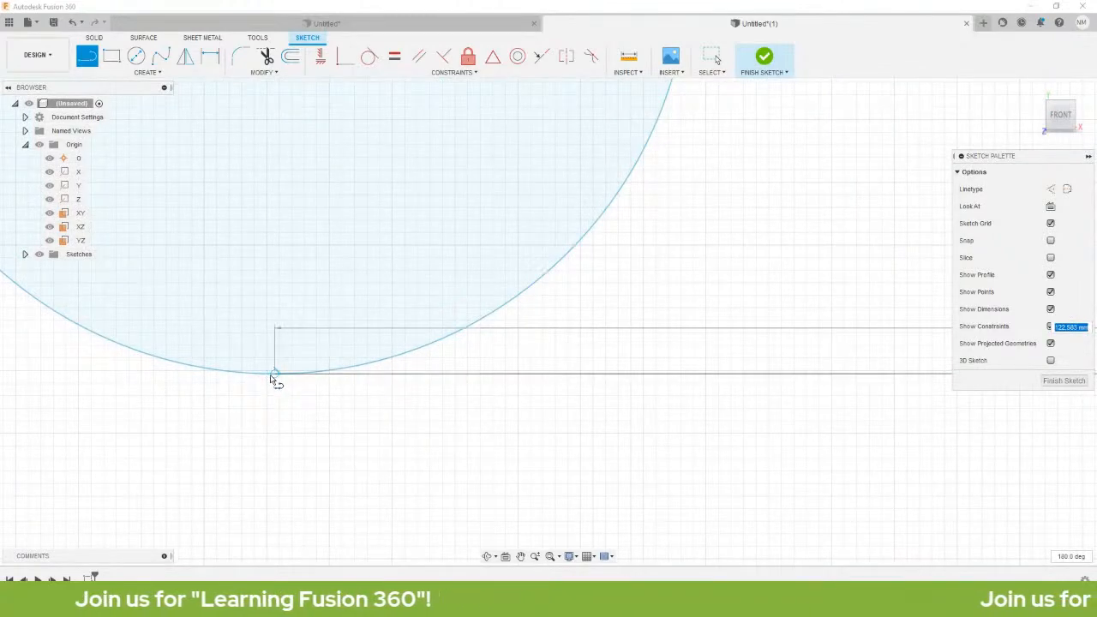
{"action": "scroll", "coordinate": [276, 379], "scroll_direction": "up", "scroll_amount": 1}
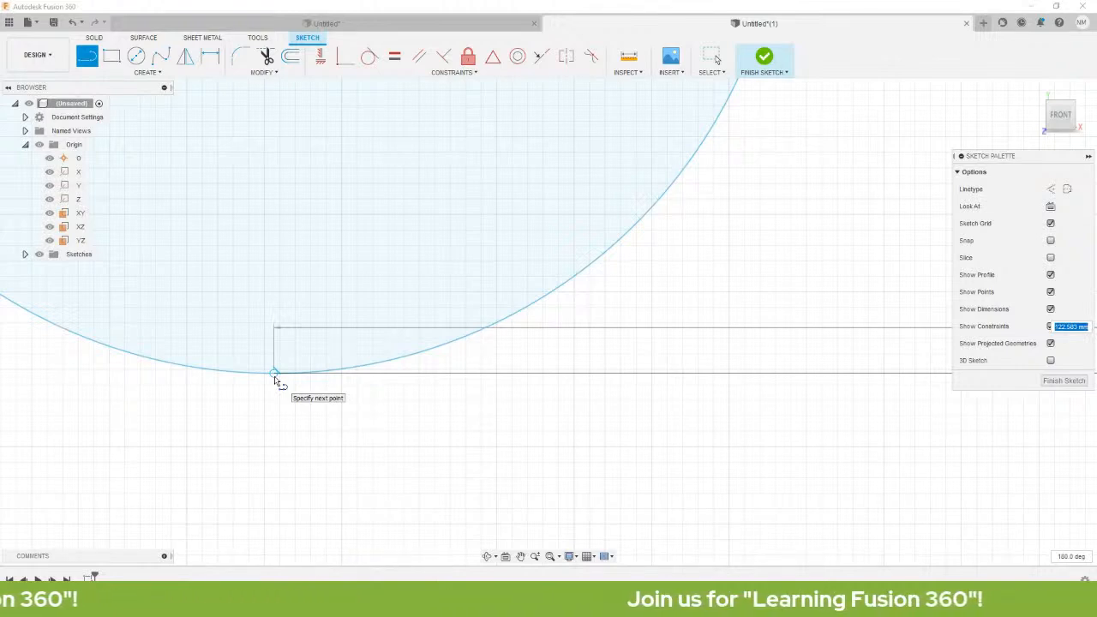
{"action": "left_click", "coordinate": [275, 381]}
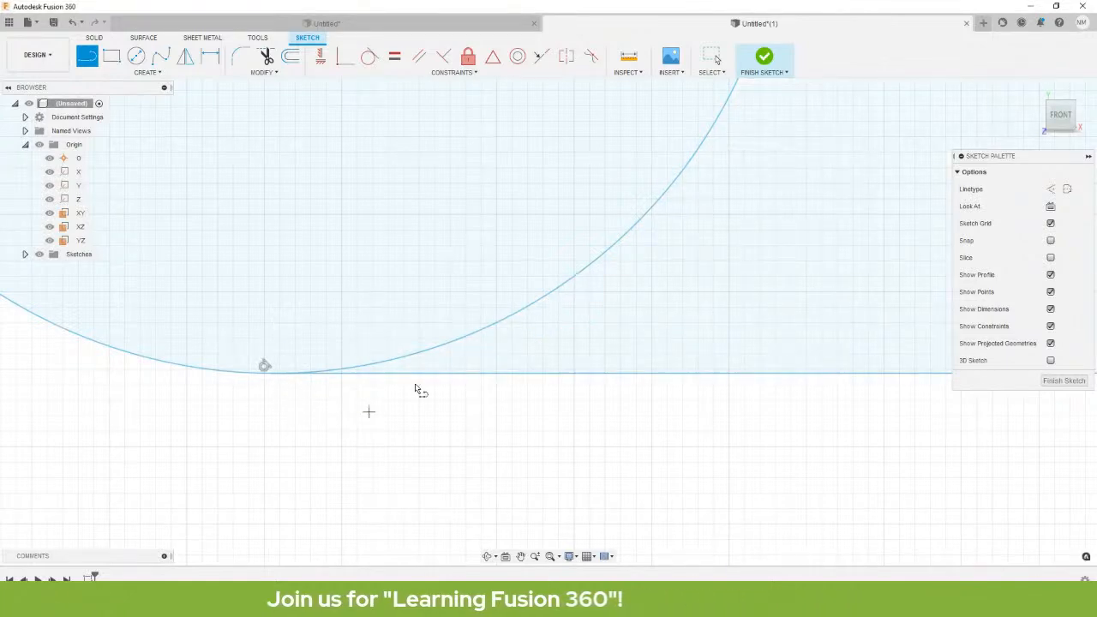
{"action": "scroll", "coordinate": [415, 388], "scroll_direction": "down", "scroll_amount": 6}
{"action": "middle_click_drag", "start_coordinate": [717, 196], "coordinate": [455, 313]}
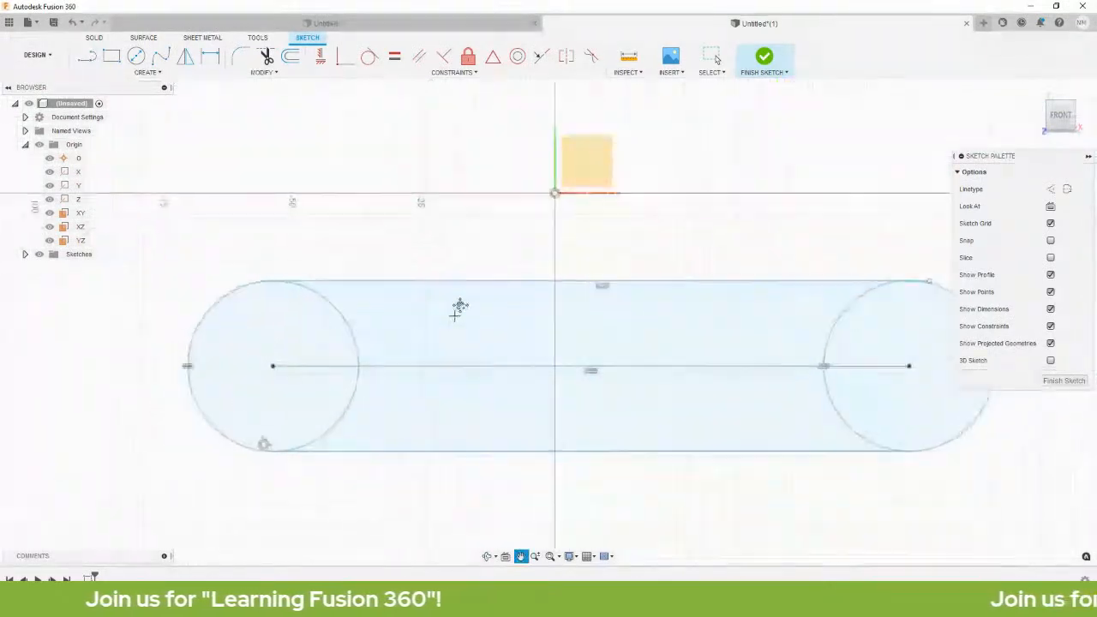
Drag the slot's top line upward so both end circles grow larger.
{"action": "scroll", "coordinate": [575, 382], "scroll_direction": "down", "scroll_amount": 3}
{"action": "scroll", "coordinate": [575, 375], "scroll_direction": "up", "scroll_amount": 3}
{"action": "middle_click_drag", "start_coordinate": [422, 218], "coordinate": [501, 241]}
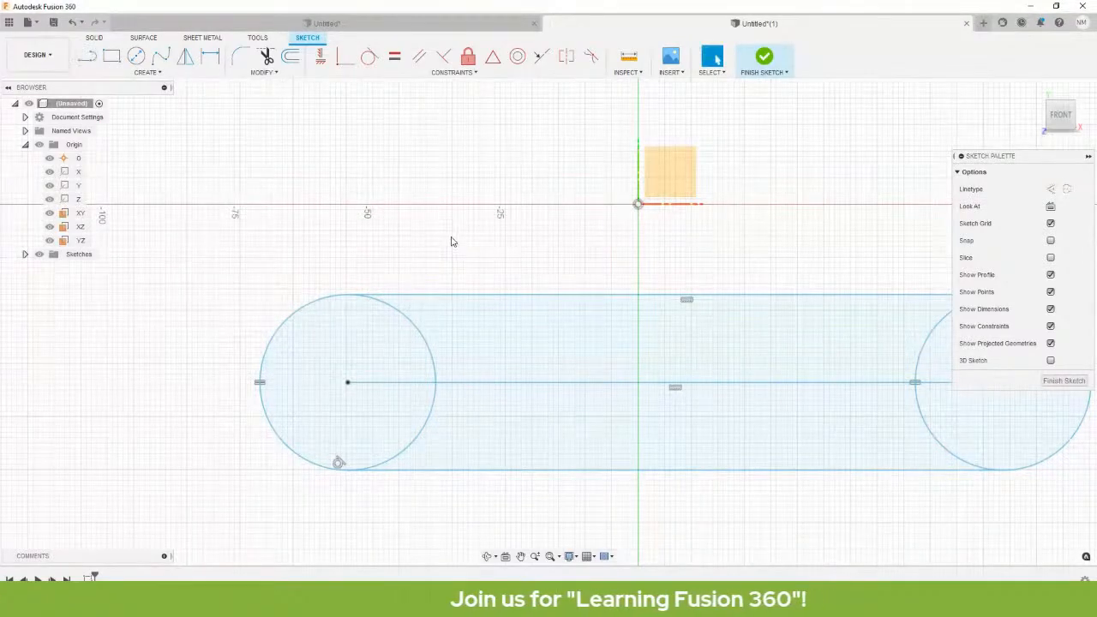
{"action": "mouse_move", "coordinate": [429, 295]}
{"action": "left_mouse_down"}
{"action": "mouse_move", "coordinate": [413, 284]}
{"action": "mouse_move", "coordinate": [457, 237]}
{"action": "mouse_move", "coordinate": [547, 224]}
{"action": "mouse_move", "coordinate": [450, 246]}
{"action": "left_mouse_up"}
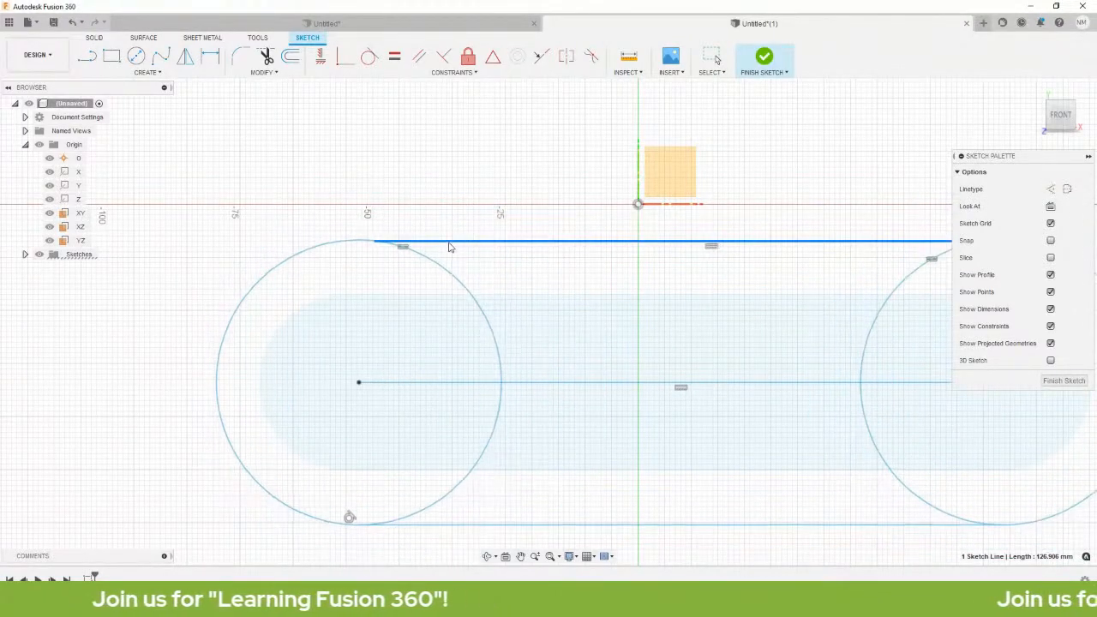
{"action": "middle_click_drag", "start_coordinate": [591, 378], "coordinate": [567, 264]}
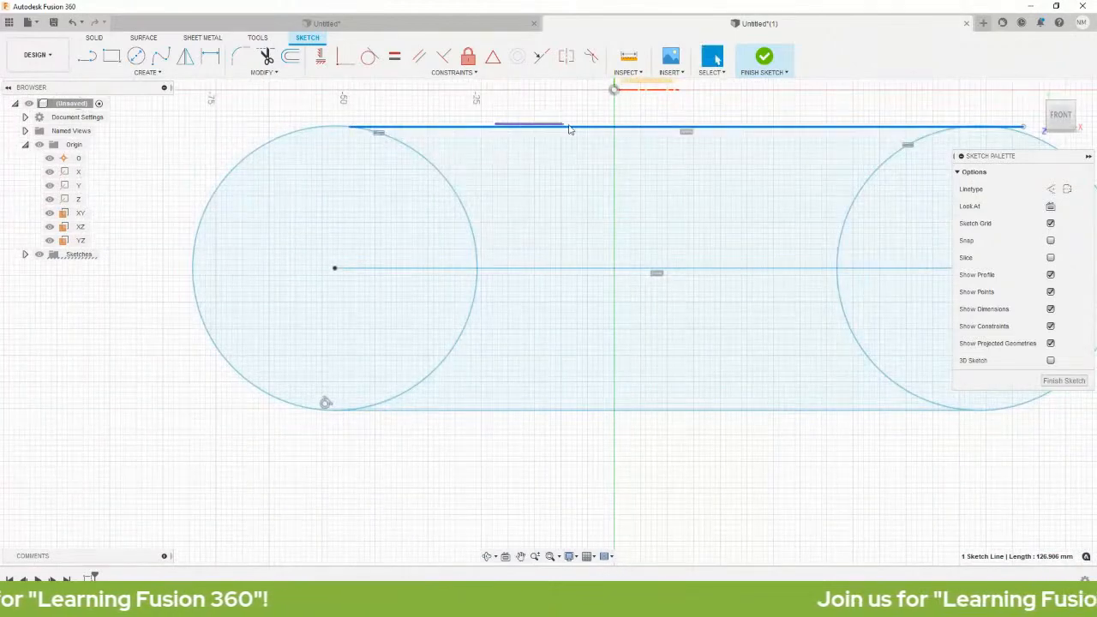
{"action": "mouse_move", "coordinate": [455, 129]}
{"action": "left_mouse_down"}
{"action": "mouse_move", "coordinate": [514, 112]}
{"action": "mouse_move", "coordinate": [535, 127]}
{"action": "mouse_move", "coordinate": [489, 195]}
{"action": "mouse_move", "coordinate": [491, 127]}
{"action": "mouse_move", "coordinate": [452, 72]}
{"action": "left_mouse_up"}
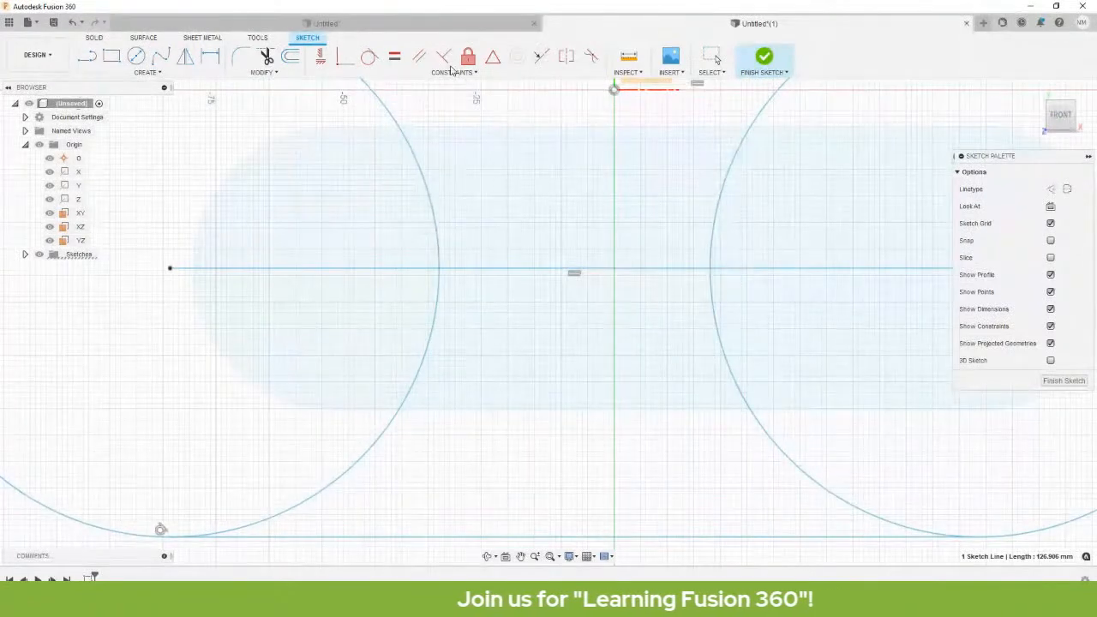
{"action": "scroll", "coordinate": [556, 313], "scroll_direction": "down", "scroll_amount": 4}
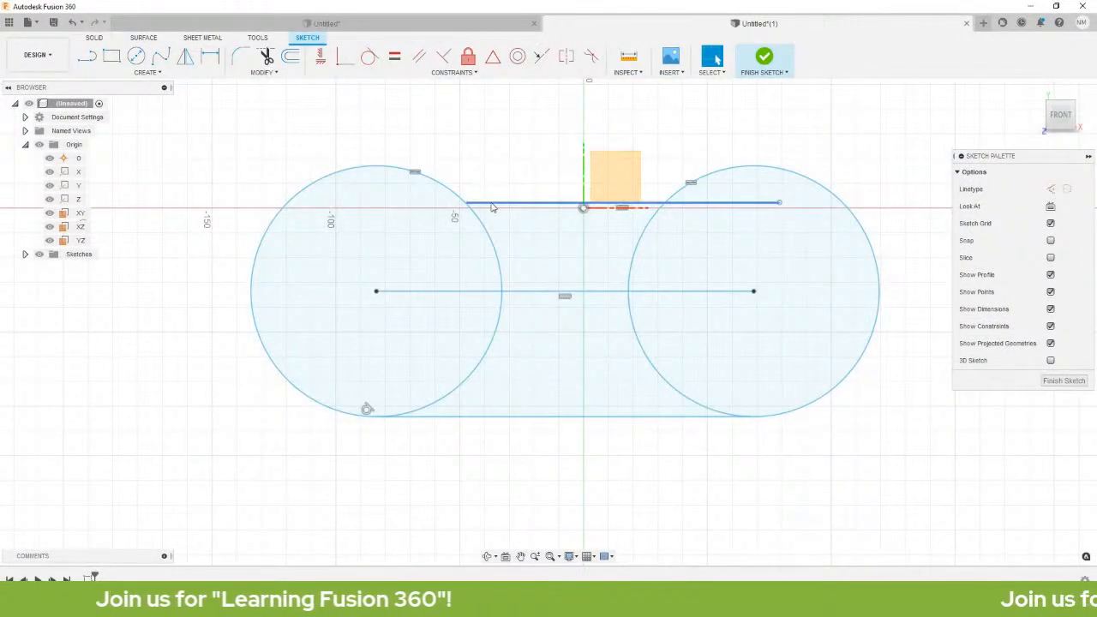
{"action": "left_click_drag", "start_coordinate": [469, 202], "coordinate": [446, 158]}
{"action": "left_click", "coordinate": [538, 111]}
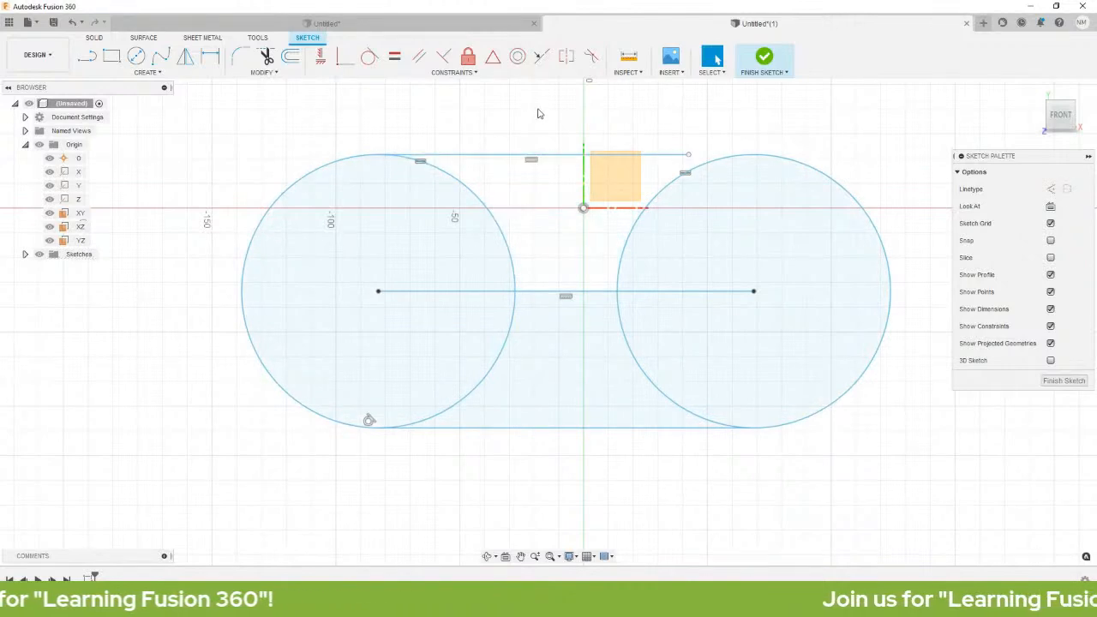
Apply Tangent constraints between the top line and the left and right circles.
{"action": "left_click", "coordinate": [461, 73]}
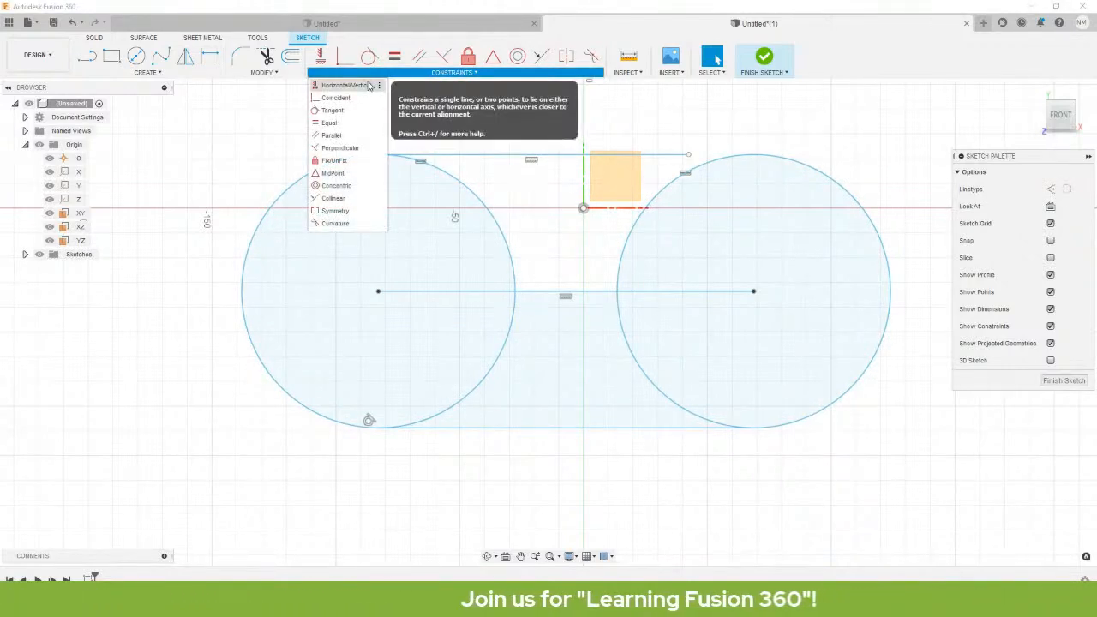
{"action": "left_click", "coordinate": [332, 110]}
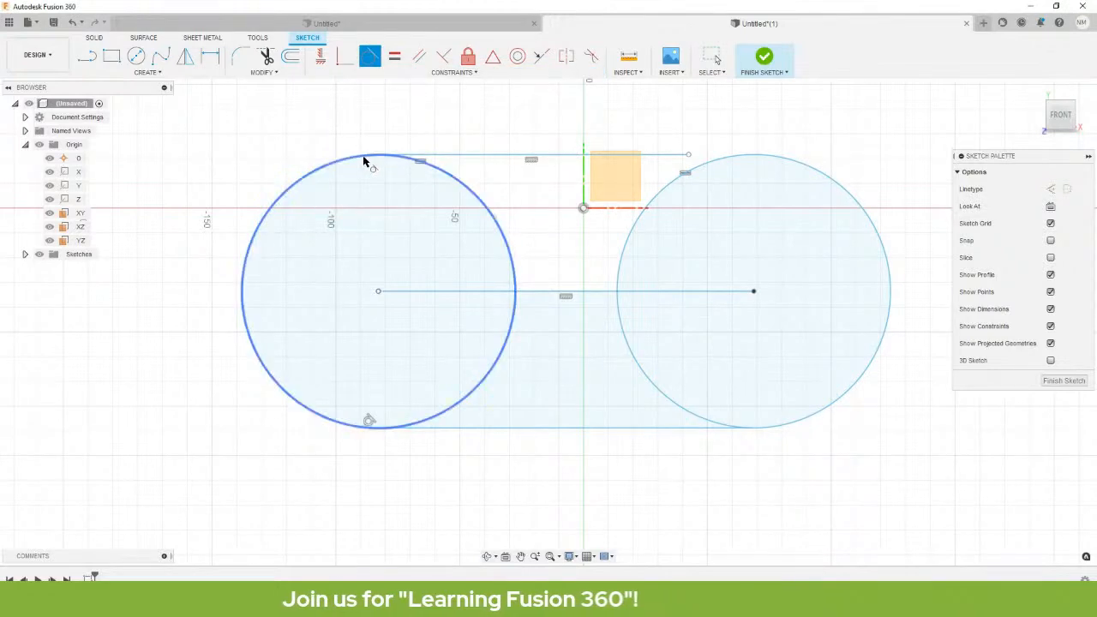
{"action": "left_click", "coordinate": [365, 161]}
{"action": "left_click", "coordinate": [465, 157]}
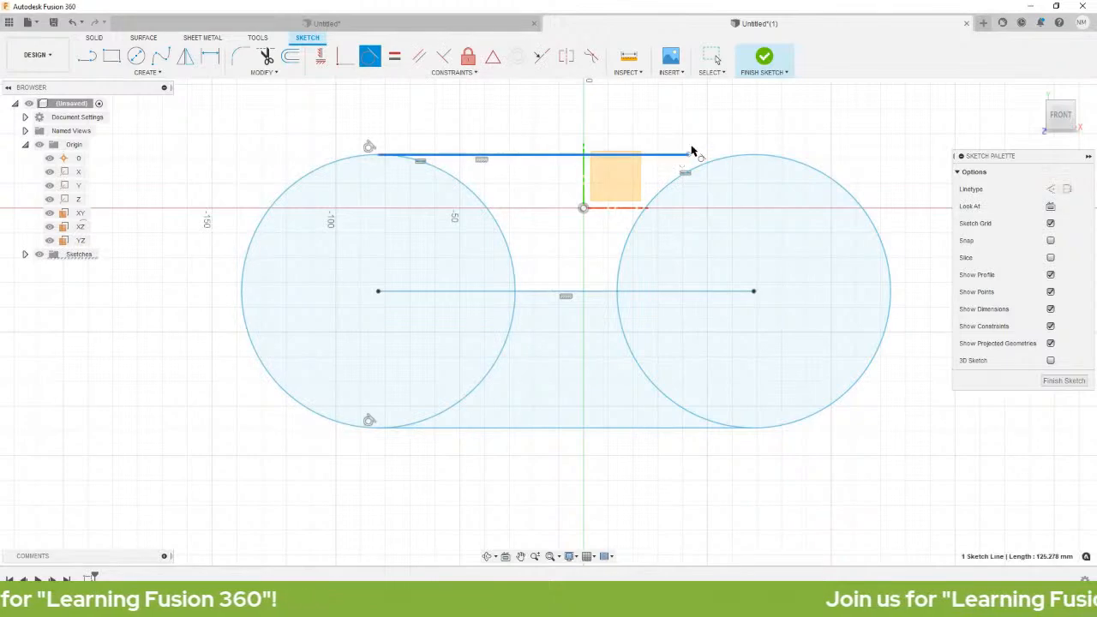
{"action": "left_click", "coordinate": [765, 156]}
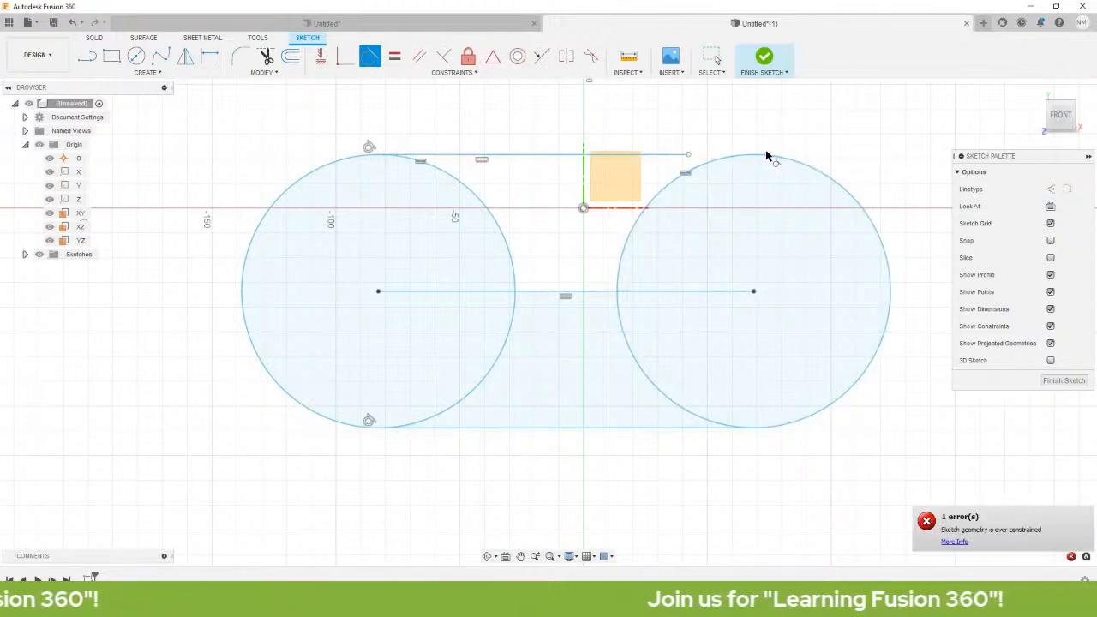
Try a Coincident constraint between the right circle and the top line.
{"action": "scroll", "coordinate": [772, 171], "scroll_direction": "up", "scroll_amount": 6}
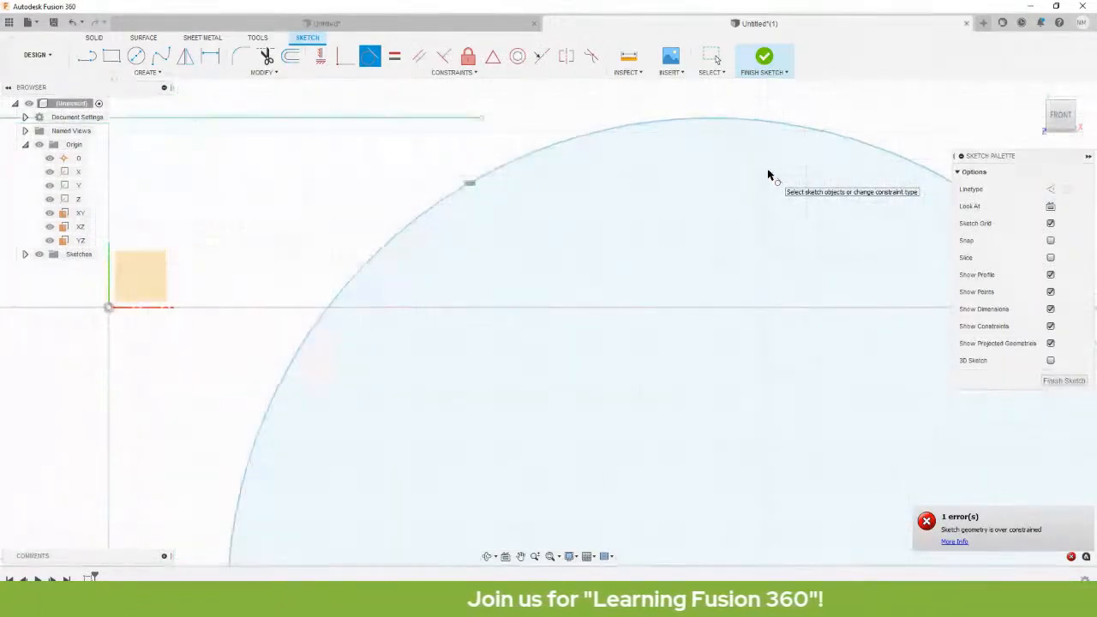
{"action": "scroll", "coordinate": [766, 172], "scroll_direction": "down", "scroll_amount": 1}
{"action": "scroll", "coordinate": [763, 171], "scroll_direction": "down", "scroll_amount": 1}
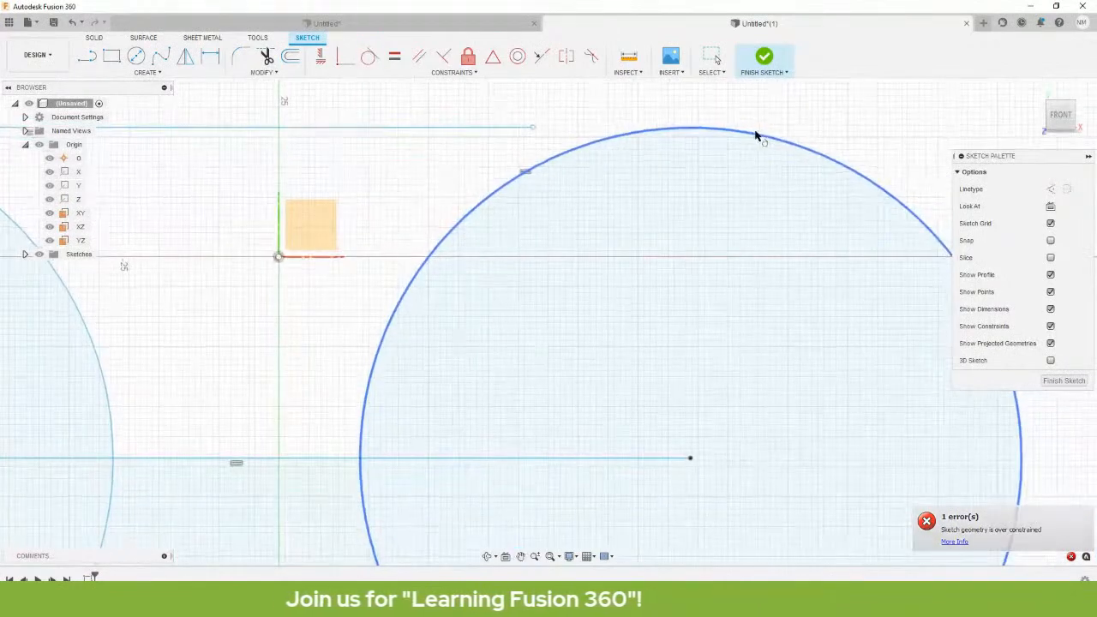
{"action": "left_click", "coordinate": [343, 60]}
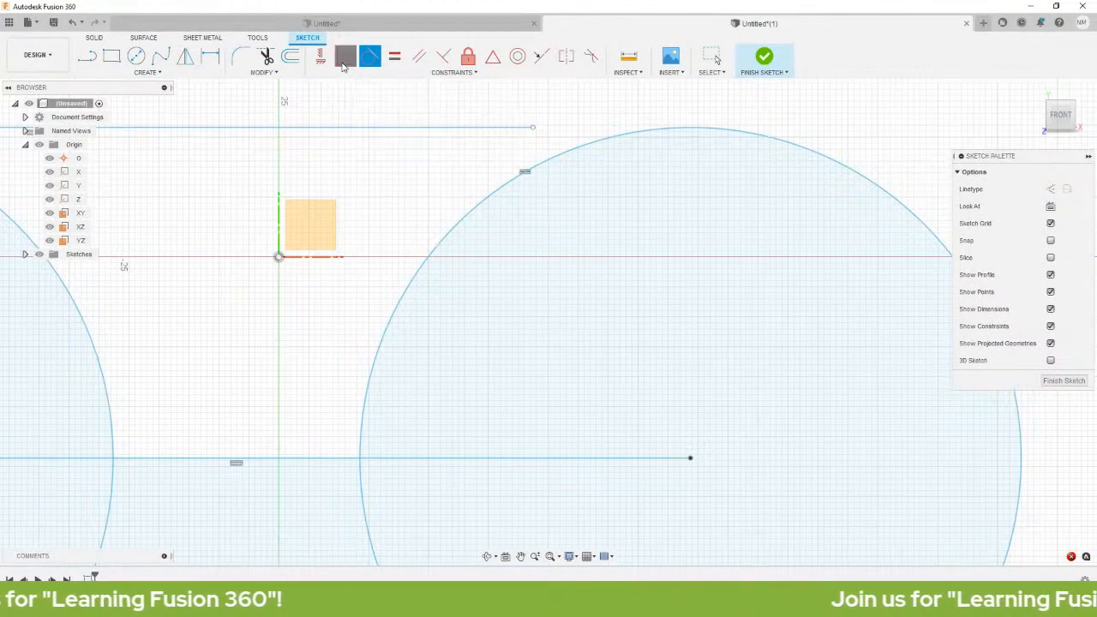
{"action": "left_click", "coordinate": [659, 128]}
{"action": "left_click", "coordinate": [535, 128]}
{"action": "scroll", "coordinate": [619, 228], "scroll_direction": "down", "scroll_amount": 5}
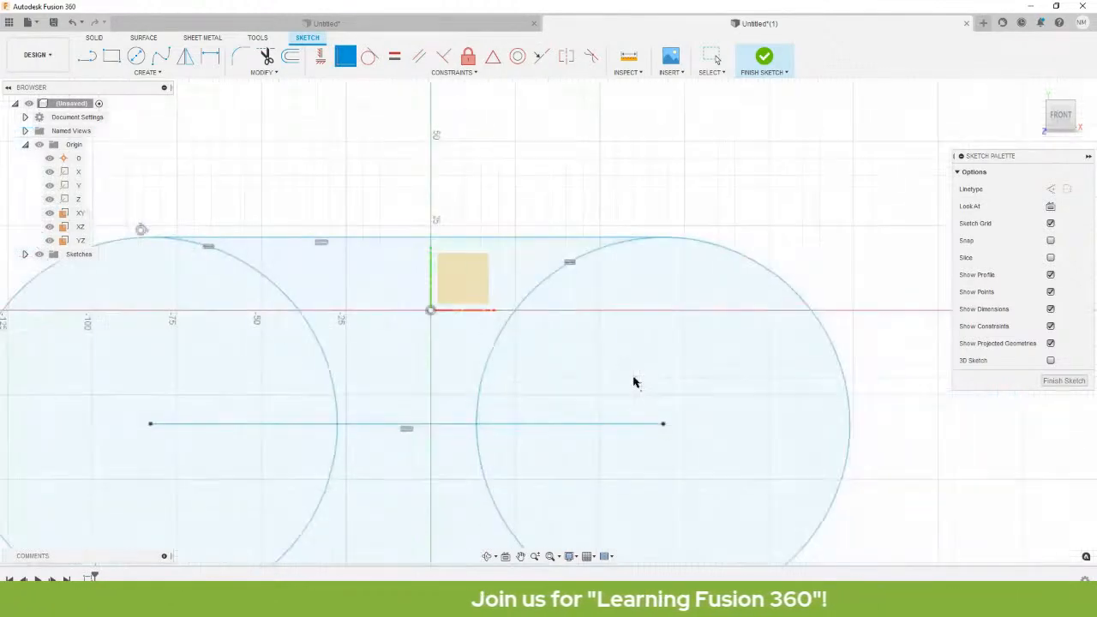
{"action": "middle_click_drag", "start_coordinate": [649, 472], "coordinate": [658, 297]}
Drag the bottom line down and back up to resize the end circles.
{"action": "scroll", "coordinate": [689, 297], "scroll_direction": "up", "scroll_amount": 2}
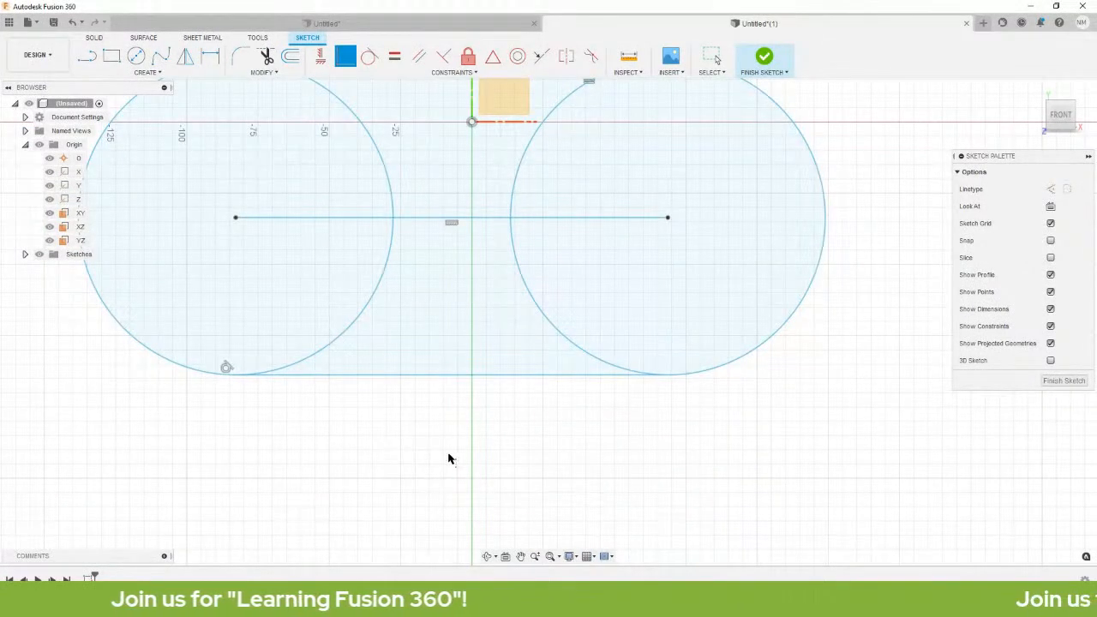
{"action": "mouse_move", "coordinate": [588, 377]}
{"action": "left_mouse_down"}
{"action": "mouse_move", "coordinate": [497, 391]}
{"action": "mouse_move", "coordinate": [573, 438]}
{"action": "mouse_move", "coordinate": [656, 448]}
{"action": "mouse_move", "coordinate": [617, 306]}
{"action": "mouse_move", "coordinate": [638, 328]}
{"action": "mouse_move", "coordinate": [580, 257]}
{"action": "left_mouse_up"}
{"action": "mouse_move", "coordinate": [526, 225]}
{"action": "middle_mouse_down"}
{"action": "mouse_move", "coordinate": [539, 429]}
{"action": "mouse_move", "coordinate": [539, 416]}
{"action": "middle_mouse_up"}
{"action": "left_click", "coordinate": [533, 202]}
Drag the slot by its centre line to sit just below the origin.
{"action": "middle_click_drag", "start_coordinate": [525, 343], "coordinate": [595, 276]}
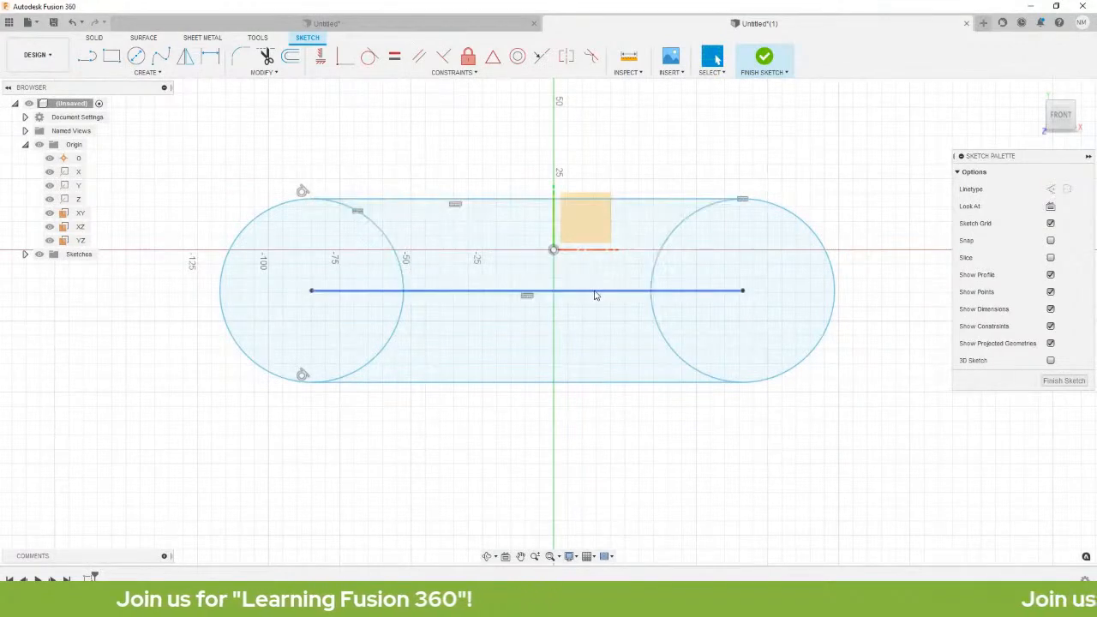
{"action": "left_click_drag", "start_coordinate": [595, 295], "coordinate": [607, 416]}
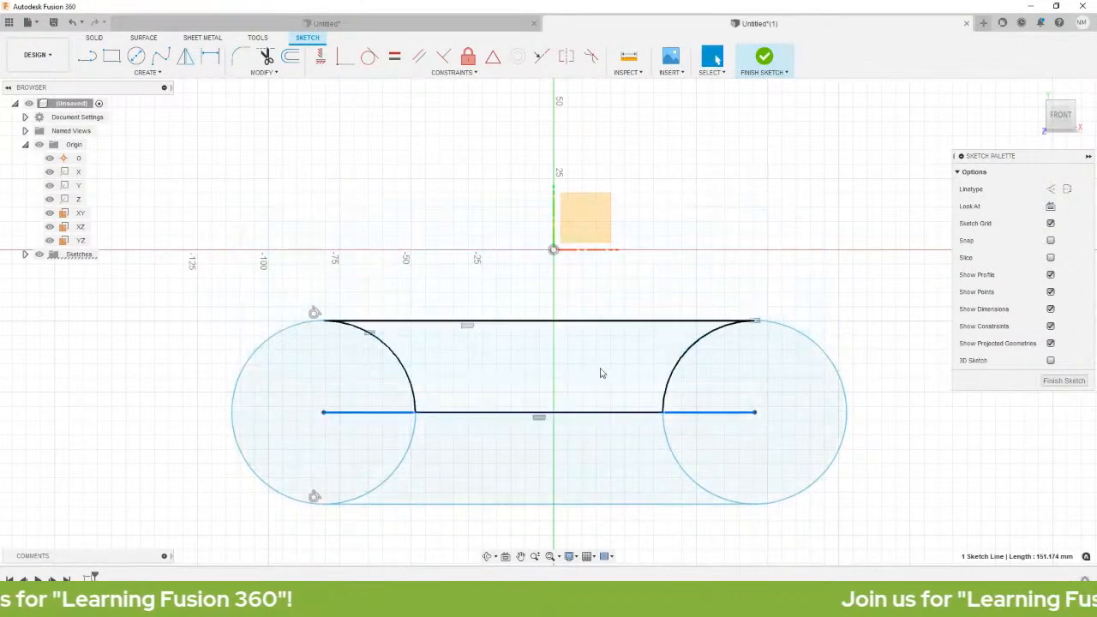
{"action": "middle_click_drag", "start_coordinate": [608, 425], "coordinate": [591, 363]}
{"action": "left_click", "coordinate": [606, 234]}
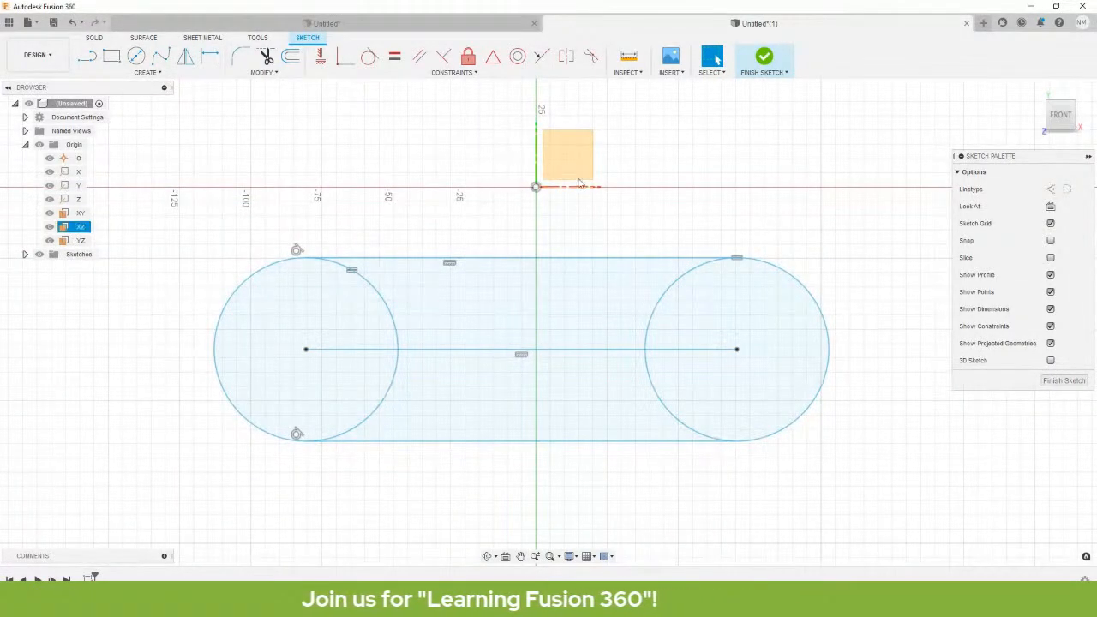
{"action": "left_click_drag", "start_coordinate": [557, 351], "coordinate": [606, 349]}
{"action": "left_click", "coordinate": [605, 494]}
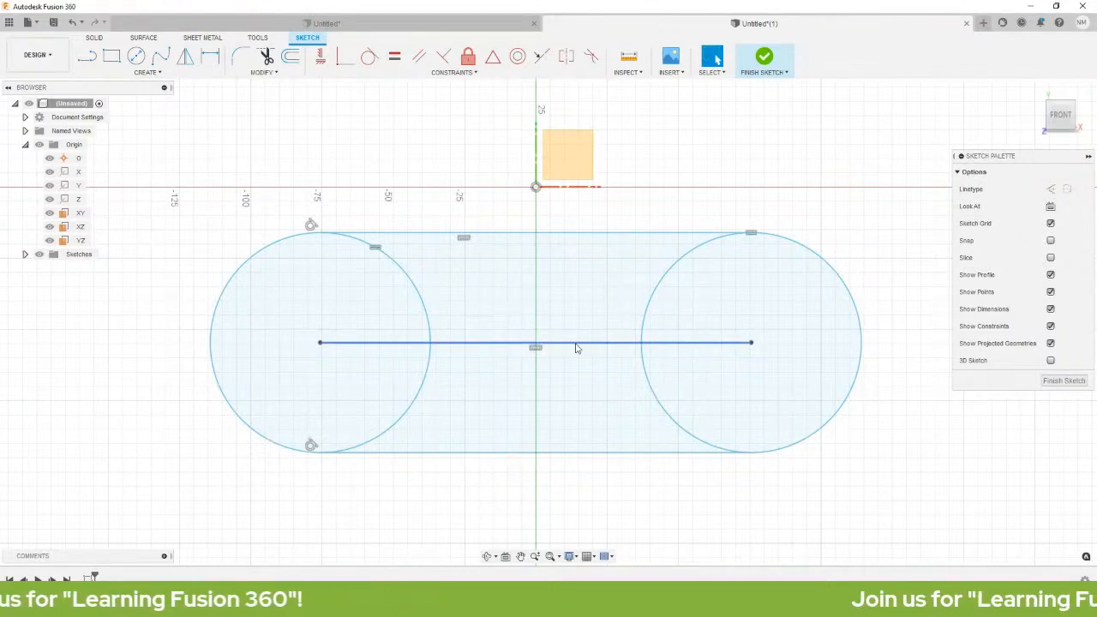
Apply a MidPoint constraint putting the centre line's midpoint on the origin.
{"action": "left_click_drag", "start_coordinate": [575, 347], "coordinate": [593, 341]}
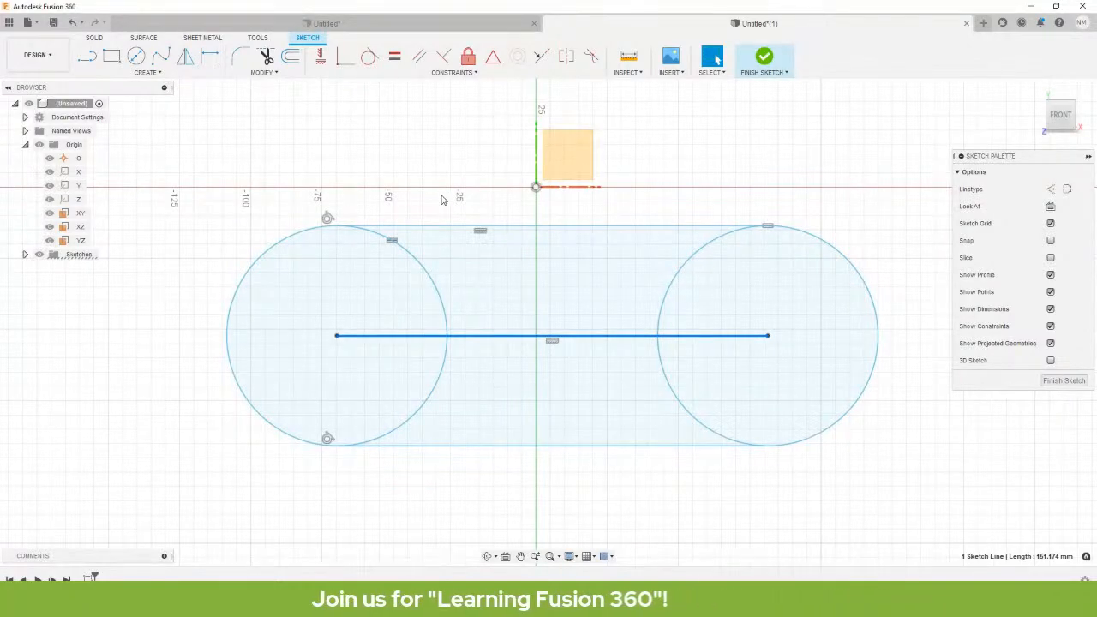
{"action": "left_click", "coordinate": [411, 153]}
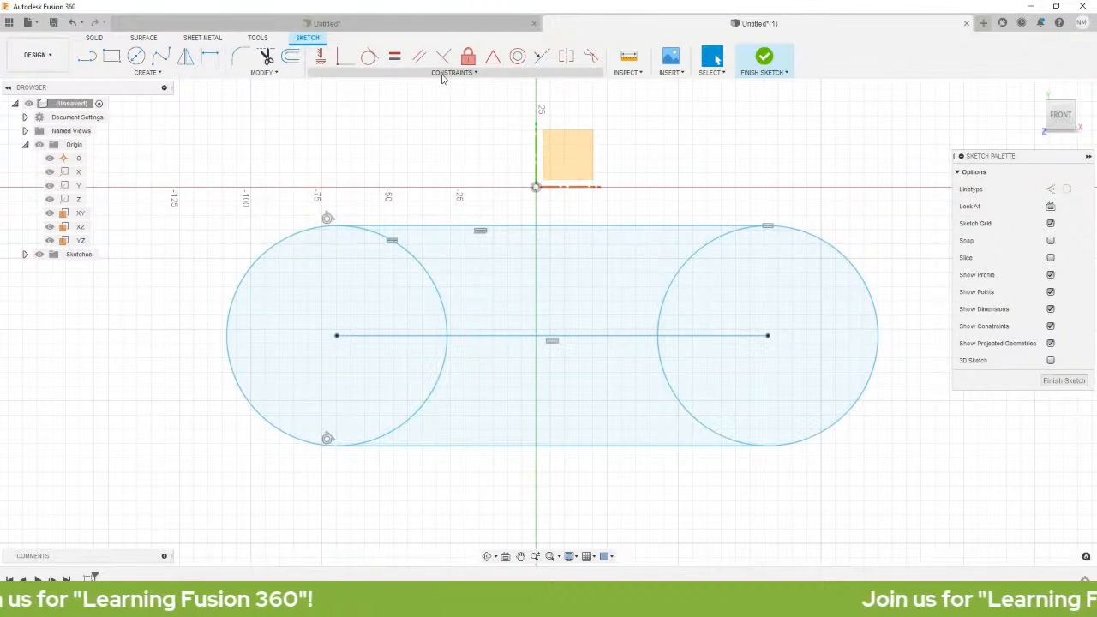
{"action": "left_click", "coordinate": [493, 60]}
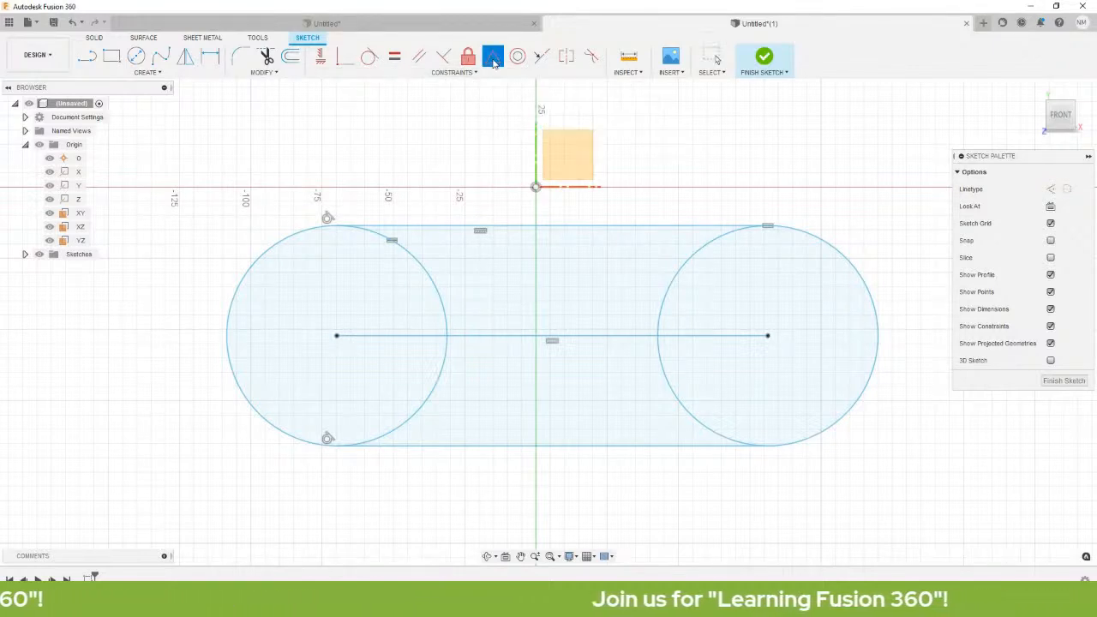
{"action": "left_click", "coordinate": [612, 336]}
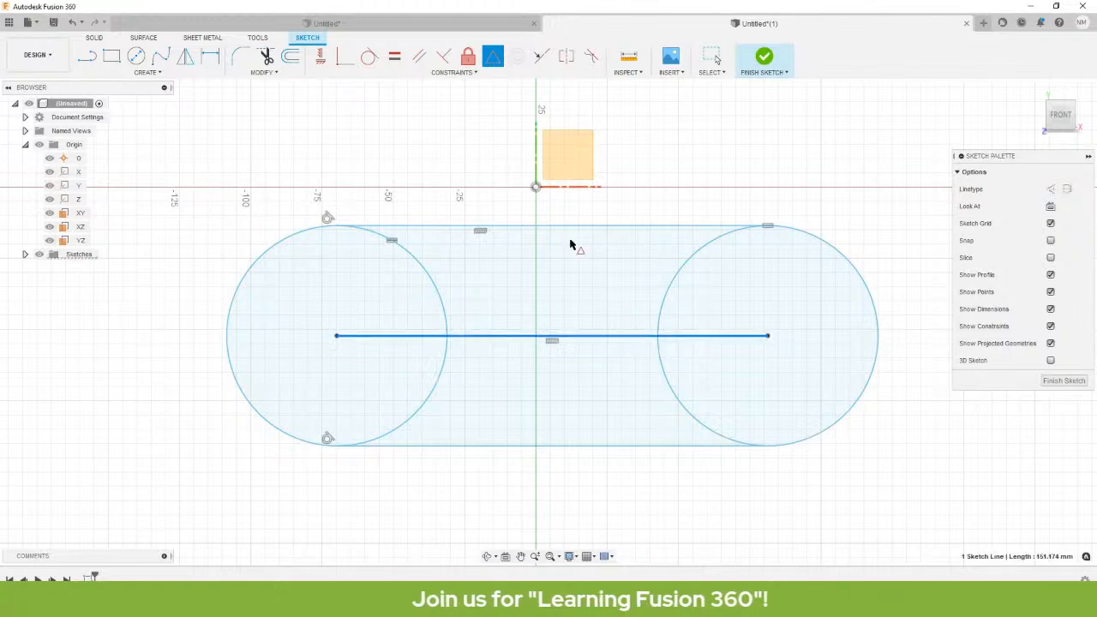
{"action": "left_click", "coordinate": [536, 189]}
{"action": "middle_click_drag", "start_coordinate": [671, 434], "coordinate": [638, 555]}
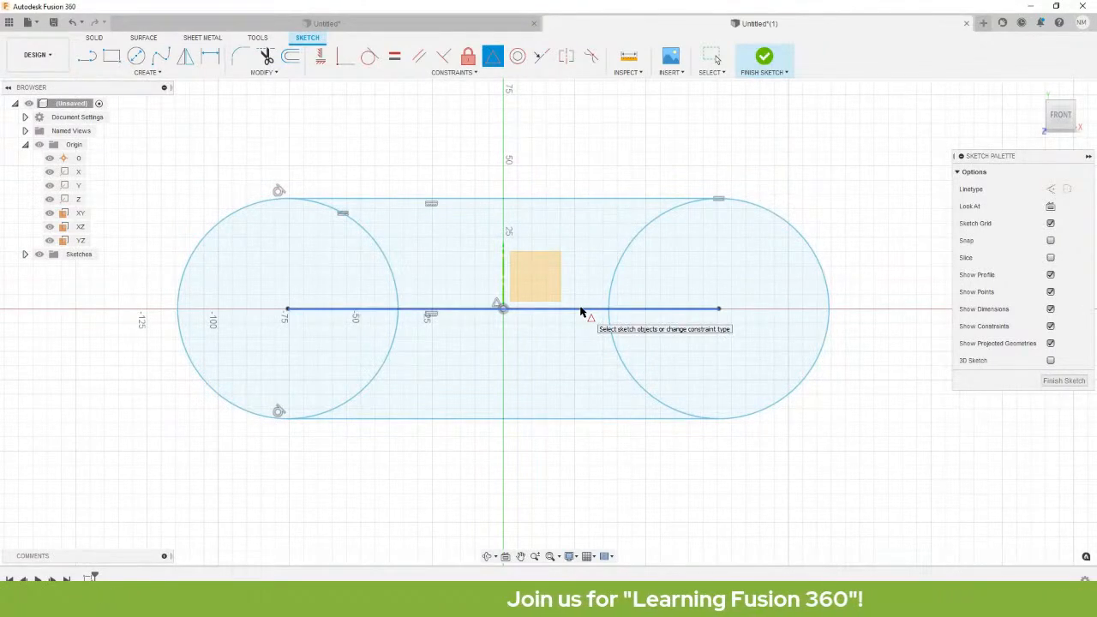
{"action": "middle_click_drag", "start_coordinate": [409, 336], "coordinate": [472, 338]}
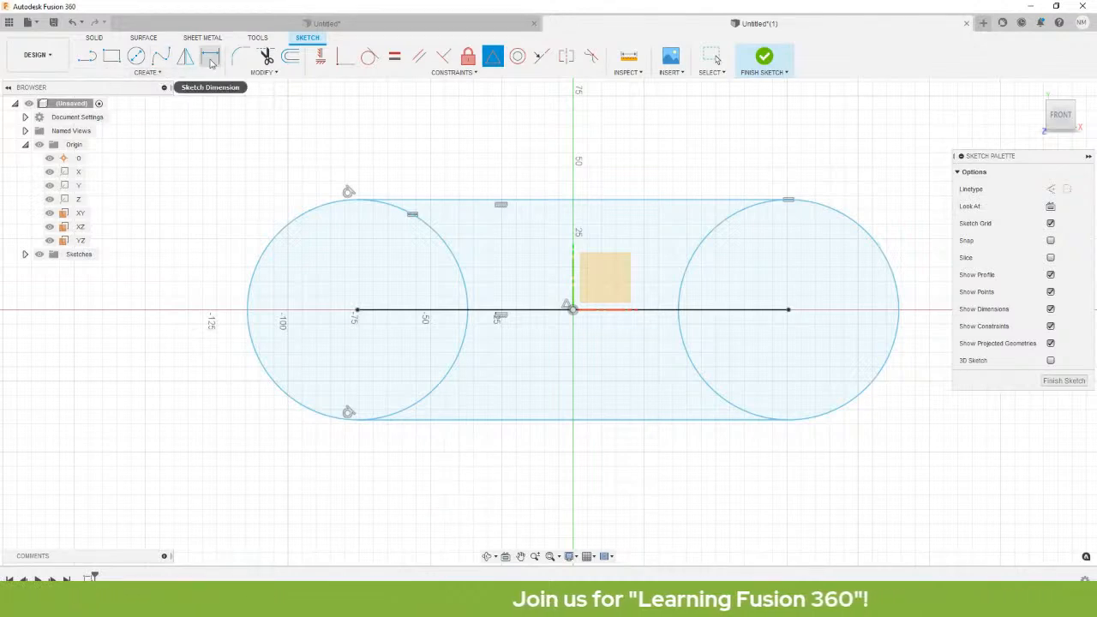
{"action": "left_click", "coordinate": [154, 74]}
{"action": "mouse_move", "coordinate": [143, 96]}
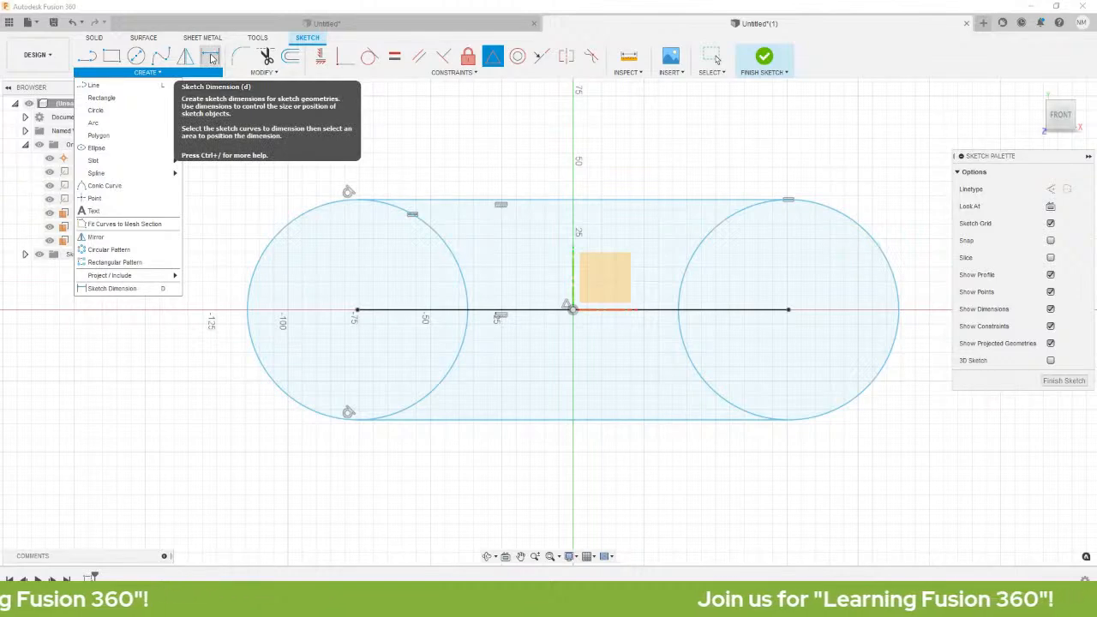
{"action": "left_click", "coordinate": [211, 58]}
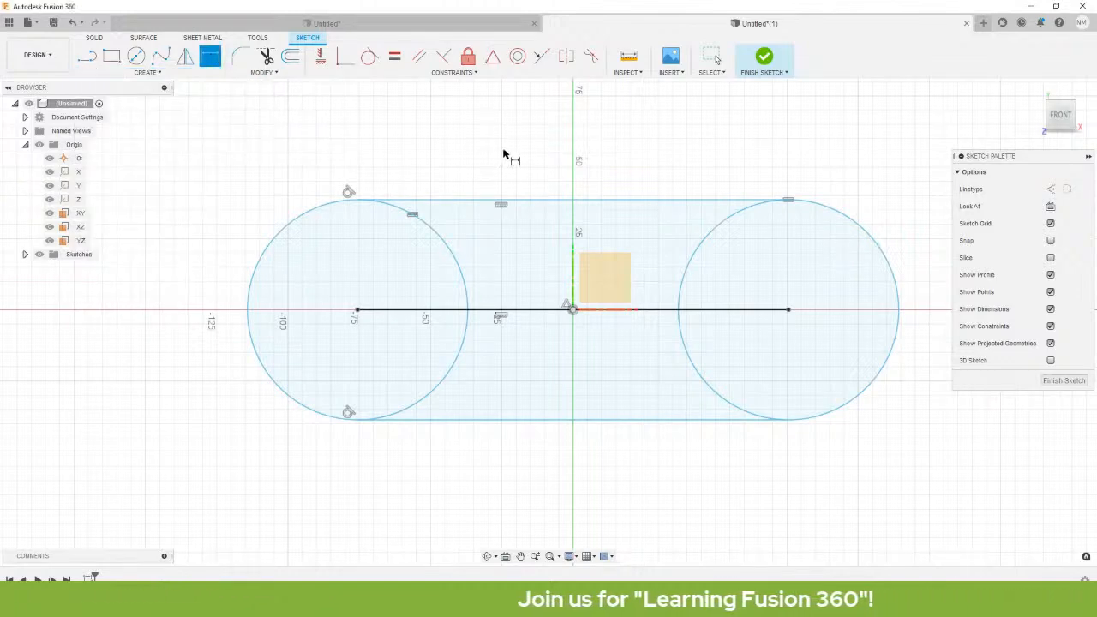
{"action": "left_click", "coordinate": [500, 202]}
{"action": "left_click", "coordinate": [613, 419]}
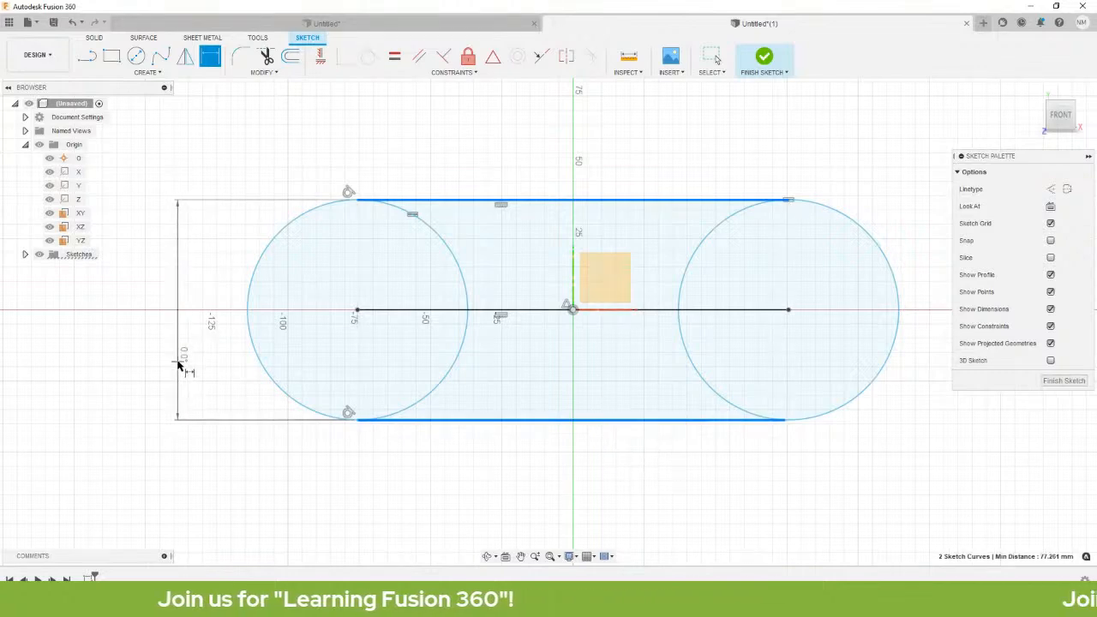
{"action": "left_click", "coordinate": [177, 369]}
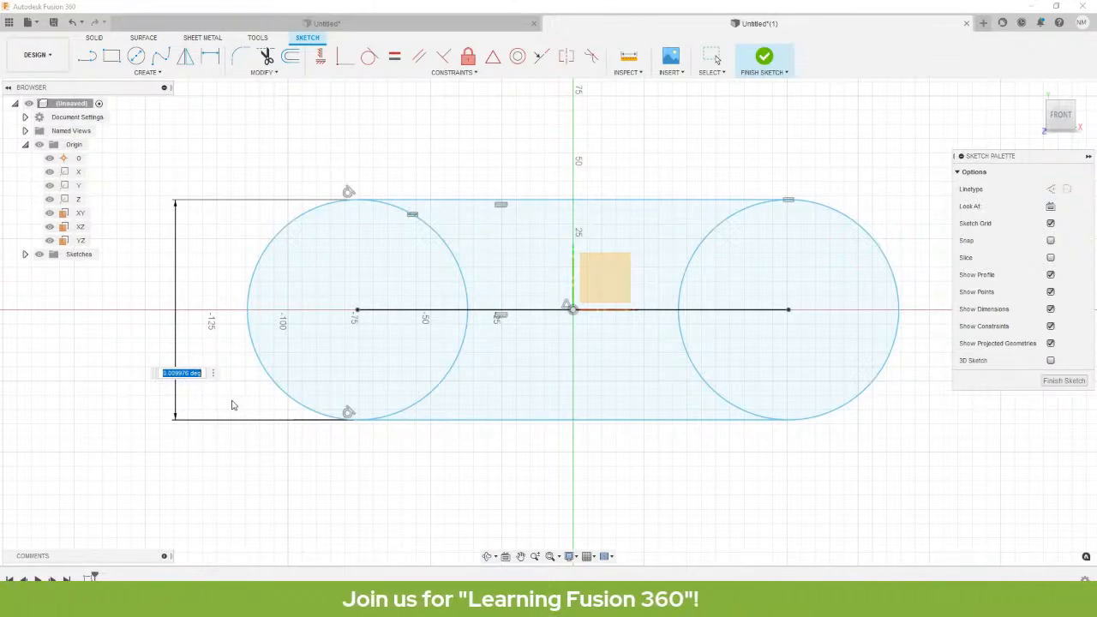
{"action": "key", "text": "Escape"}
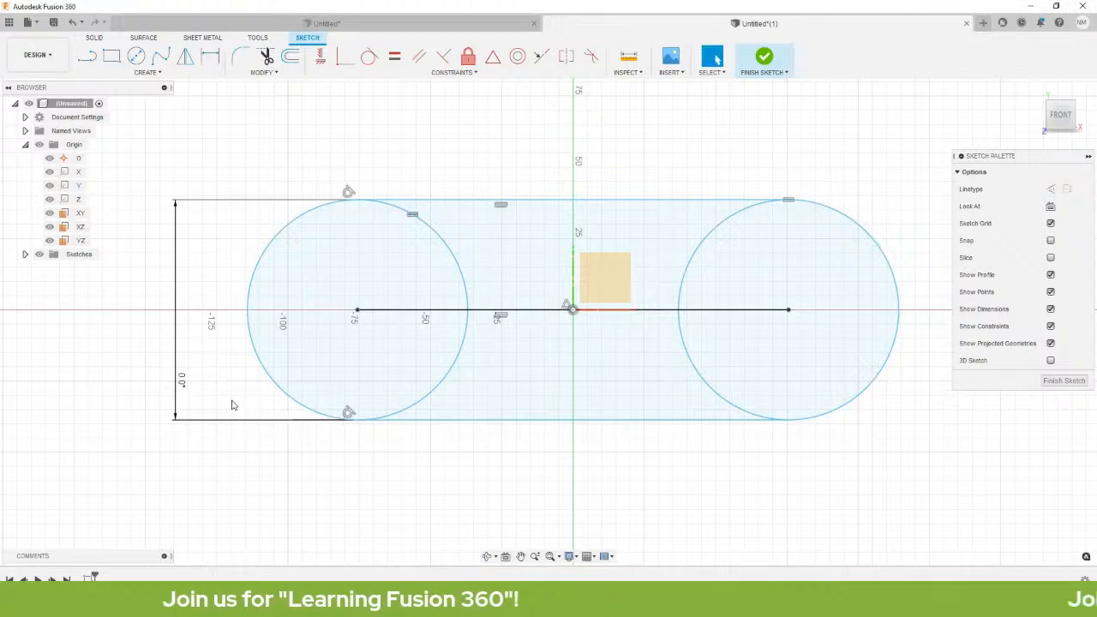
{"action": "left_click", "coordinate": [176, 416]}
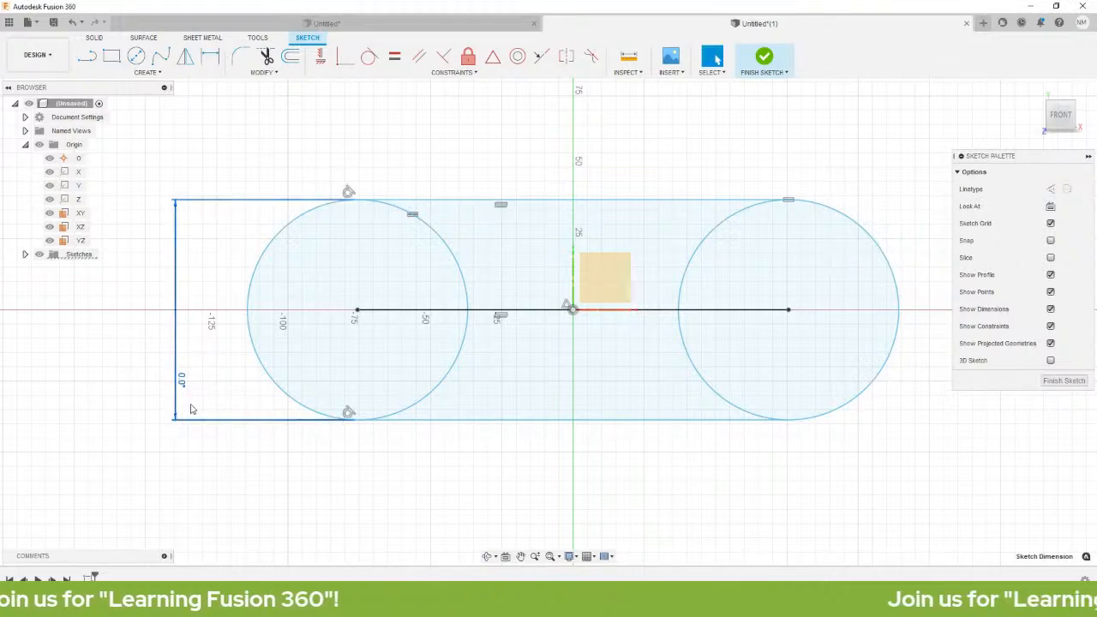
{"action": "key", "text": "Delete"}
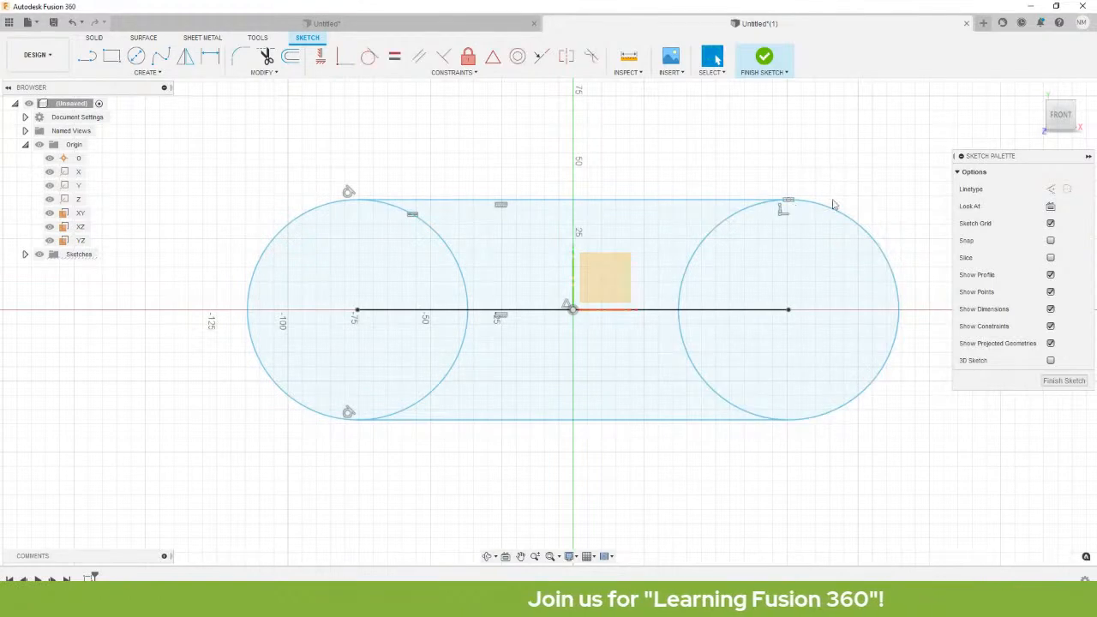
Delete the perpendicular constraint at the top line's right endpoint.
{"action": "scroll", "coordinate": [833, 204], "scroll_direction": "up", "scroll_amount": 10}
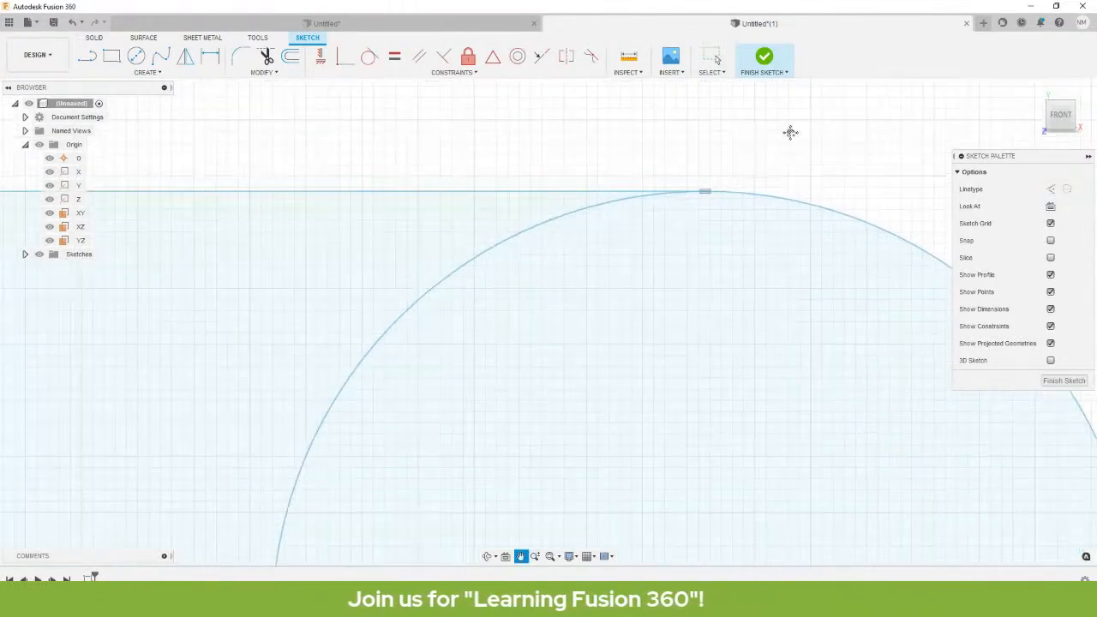
{"action": "key", "text": "Escape"}
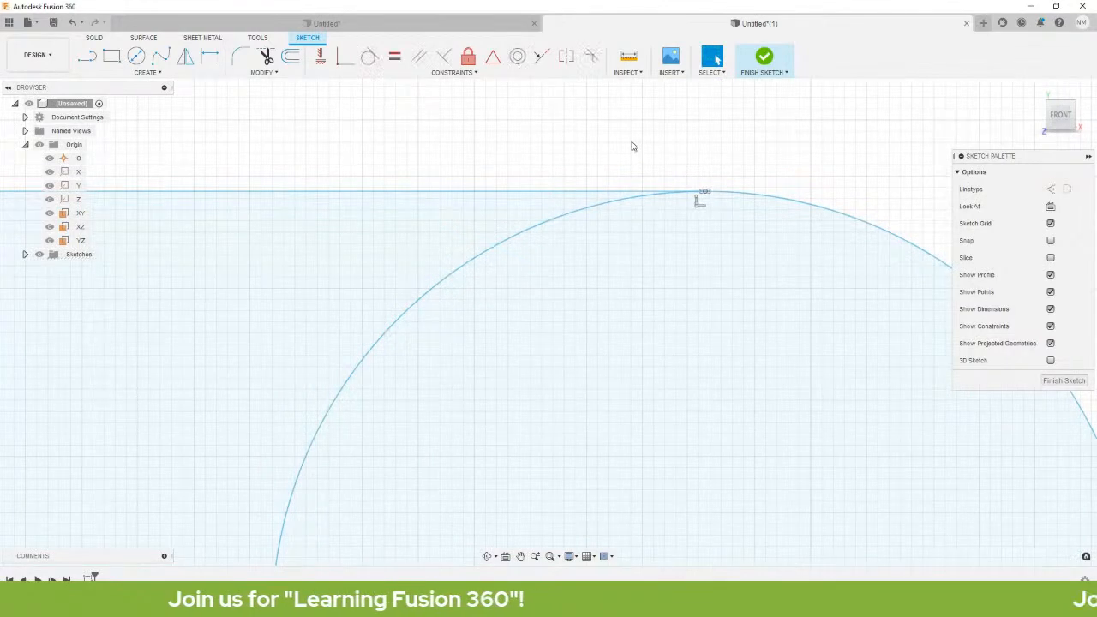
{"action": "left_click", "coordinate": [604, 190]}
{"action": "scroll", "coordinate": [537, 186], "scroll_direction": "down", "scroll_amount": 3}
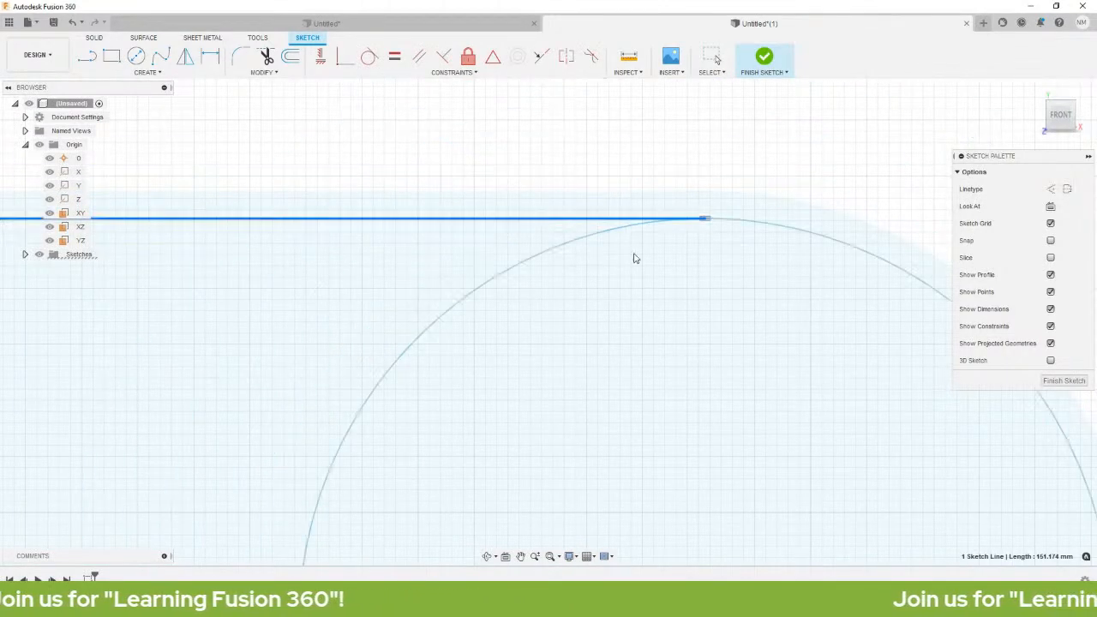
{"action": "scroll", "coordinate": [720, 335], "scroll_direction": "down", "scroll_amount": 5}
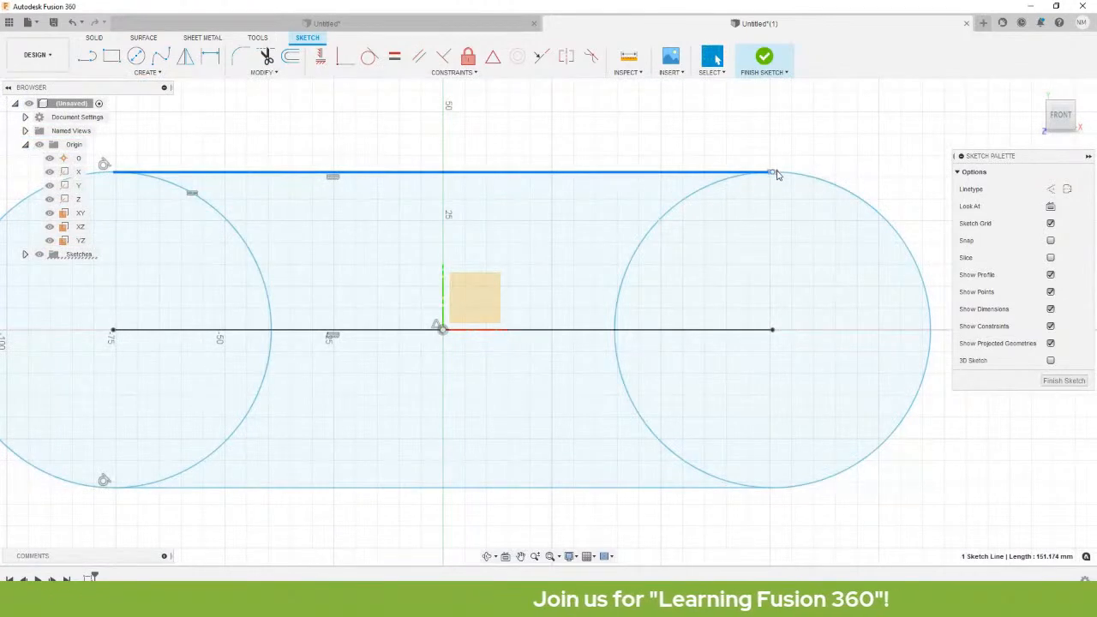
{"action": "left_click", "coordinate": [772, 172]}
{"action": "scroll", "coordinate": [775, 168], "scroll_direction": "up", "scroll_amount": 5}
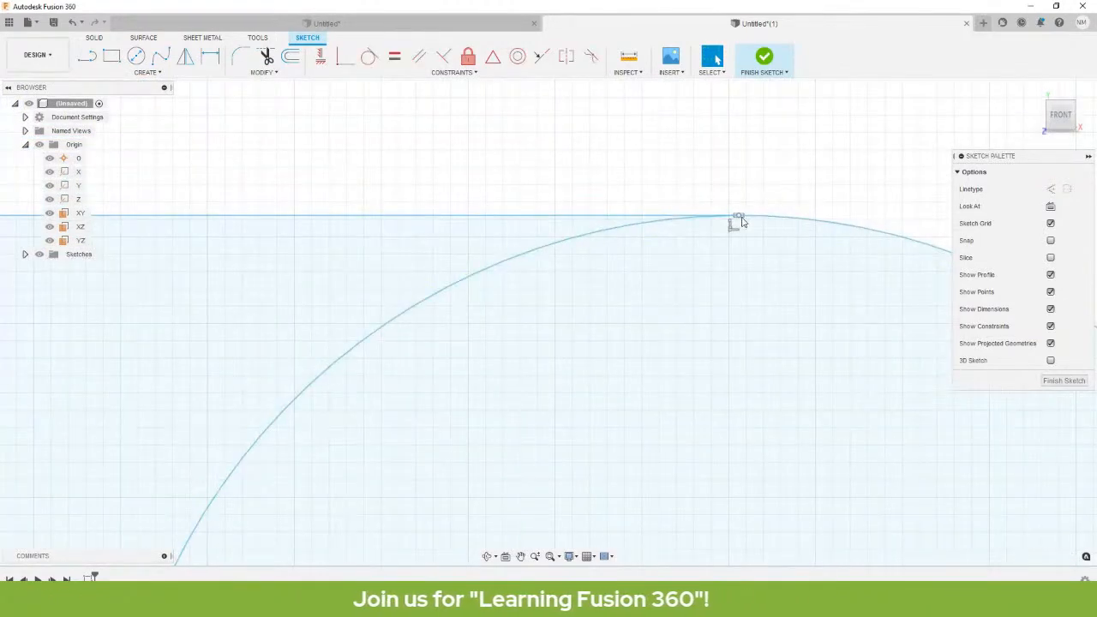
{"action": "right_click", "coordinate": [744, 210]}
{"action": "left_click", "coordinate": [674, 150]}
{"action": "scroll", "coordinate": [788, 208], "scroll_direction": "up", "scroll_amount": 9}
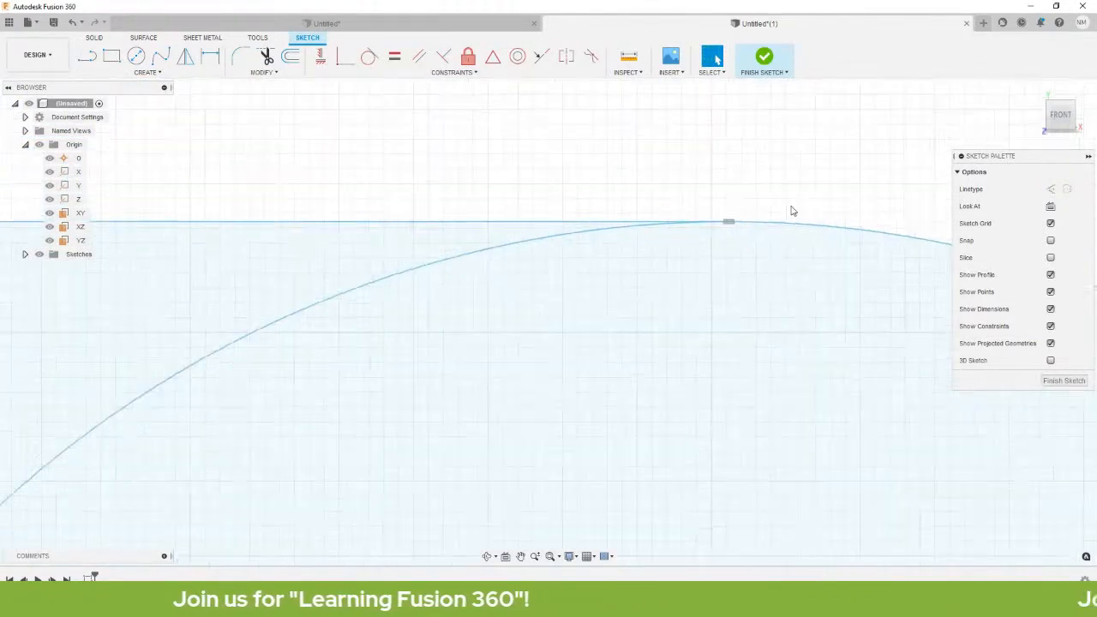
{"action": "left_click", "coordinate": [618, 271]}
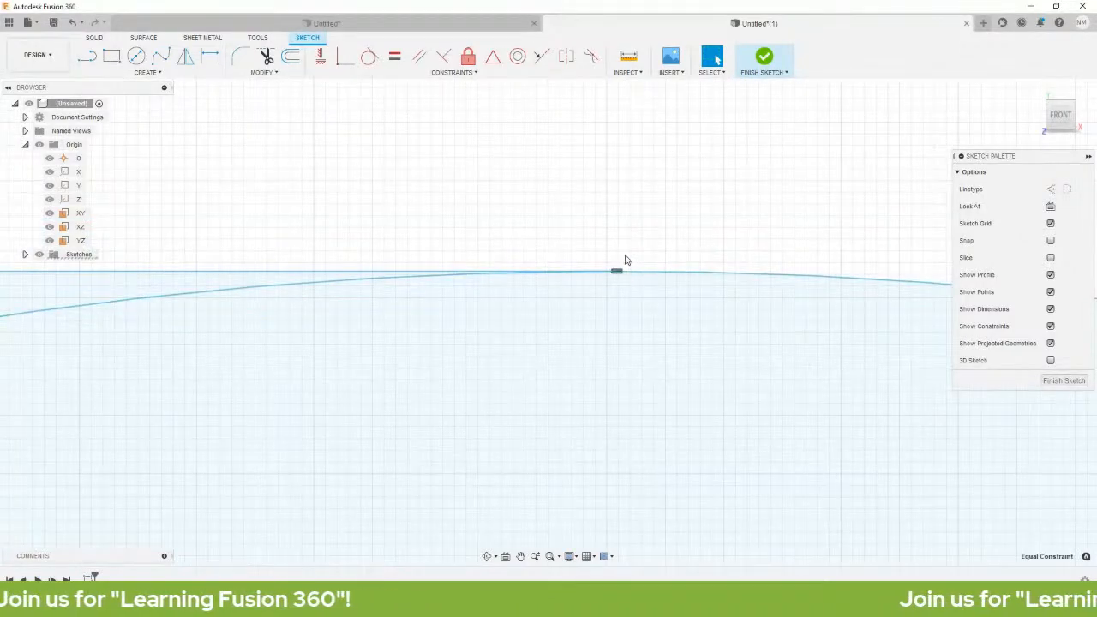
Drag the top line upward, enlarging both end circles.
{"action": "scroll", "coordinate": [623, 259], "scroll_direction": "down", "scroll_amount": 5}
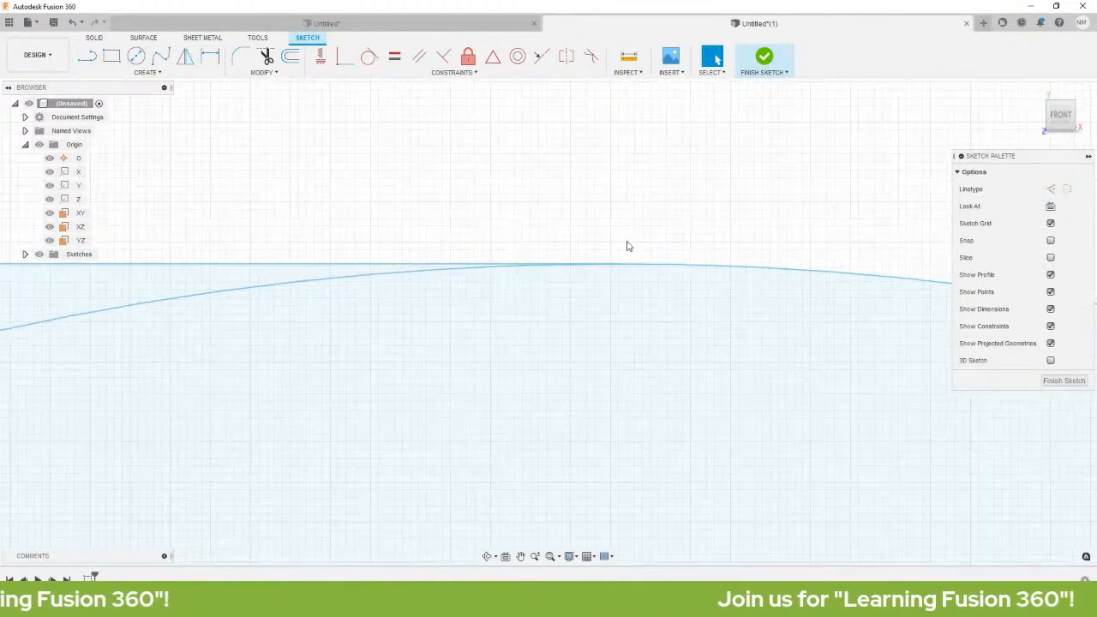
{"action": "scroll", "coordinate": [611, 294], "scroll_direction": "down", "scroll_amount": 8}
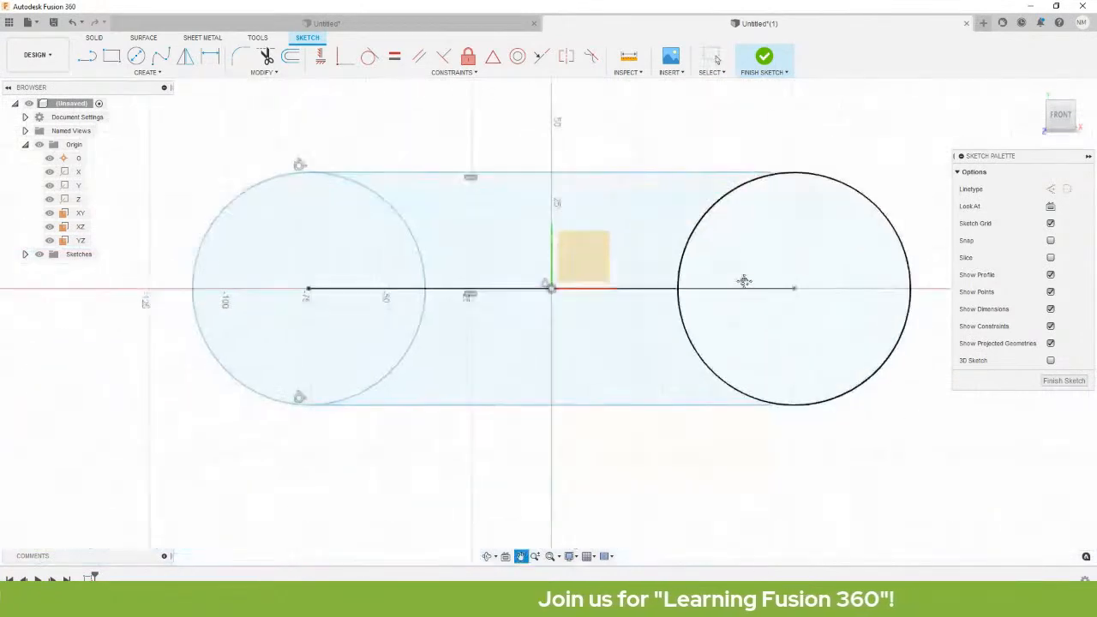
{"action": "scroll", "coordinate": [742, 257], "scroll_direction": "up", "scroll_amount": 3}
{"action": "mouse_move", "coordinate": [744, 211]}
{"action": "left_mouse_down"}
{"action": "mouse_move", "coordinate": [708, 185]}
{"action": "mouse_move", "coordinate": [731, 185]}
{"action": "left_mouse_up"}
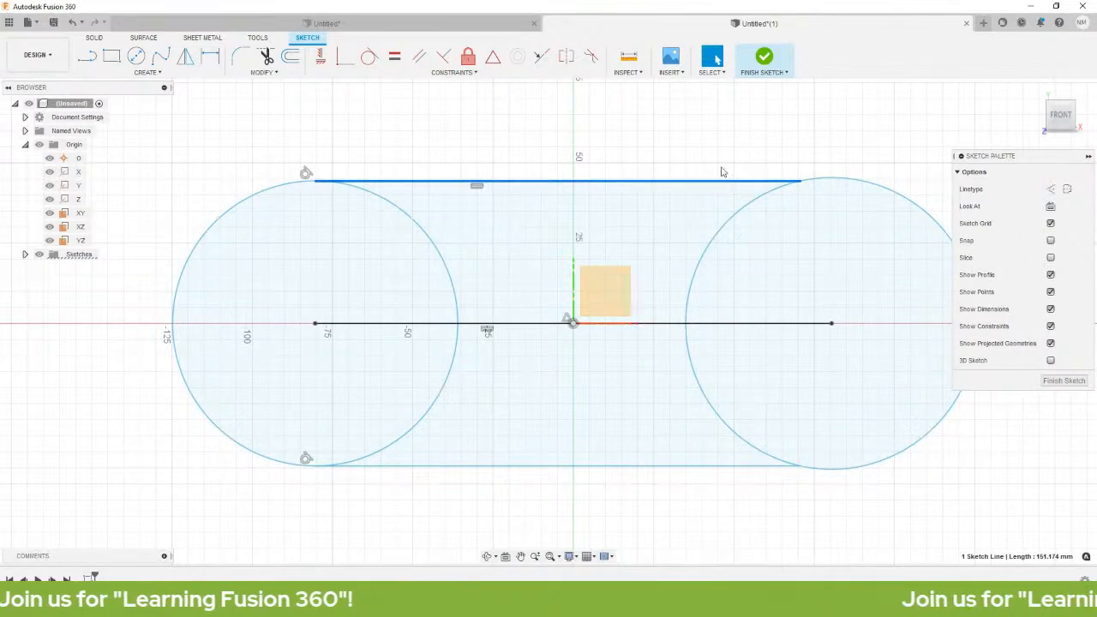
{"action": "left_click", "coordinate": [668, 135]}
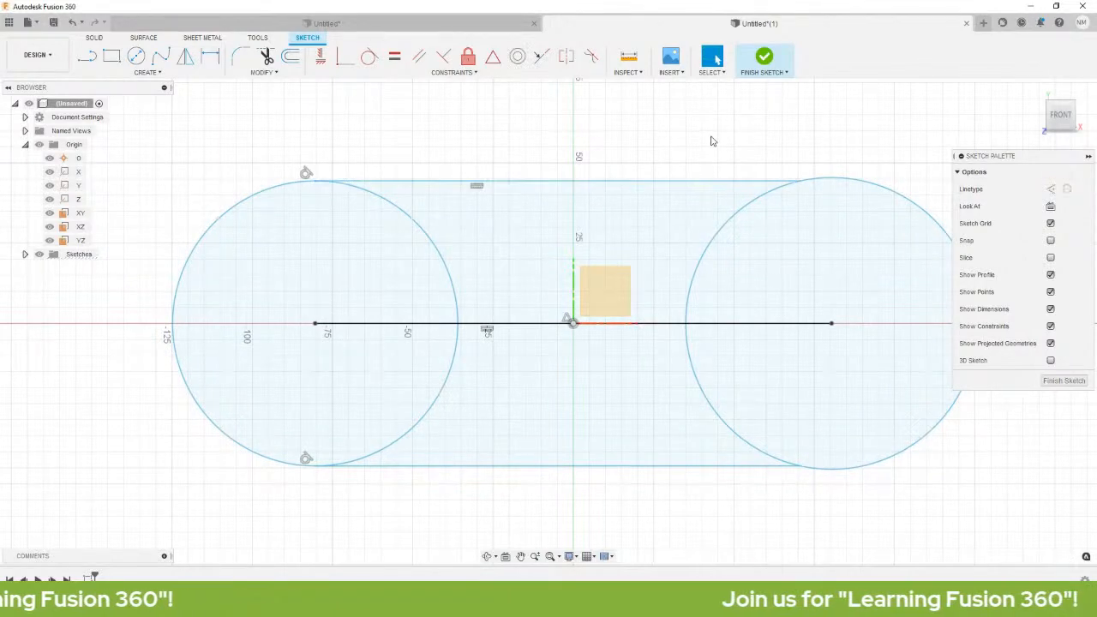
Make the top and bottom lines tangent to the right circle.
{"action": "left_click", "coordinate": [369, 57]}
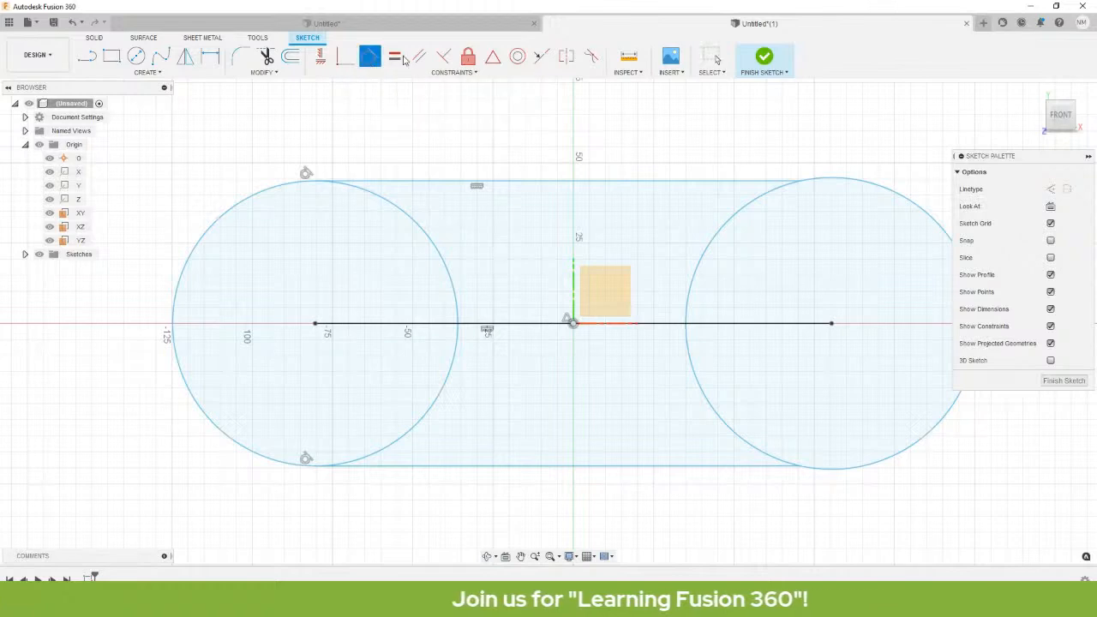
{"action": "left_click", "coordinate": [718, 182]}
{"action": "left_click", "coordinate": [848, 182]}
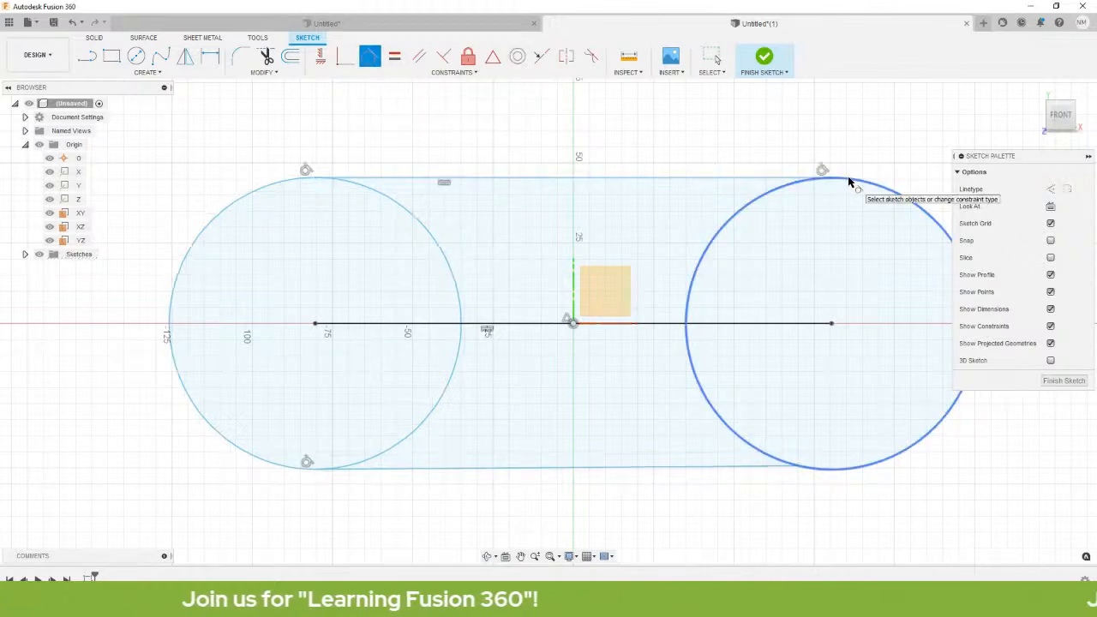
{"action": "left_click", "coordinate": [844, 471]}
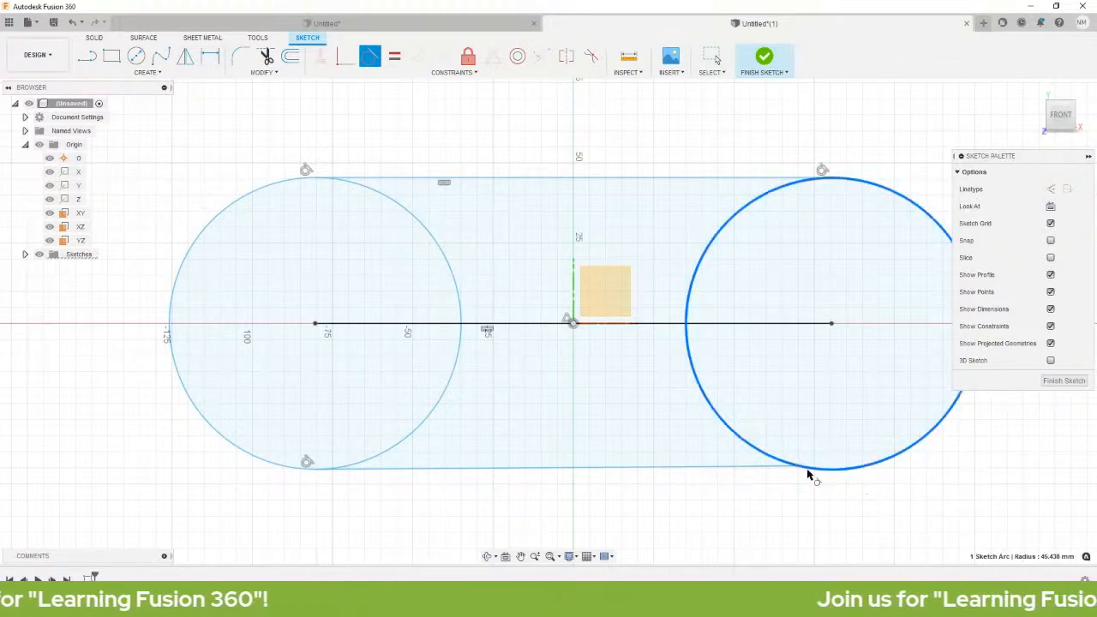
{"action": "left_click", "coordinate": [759, 468]}
{"action": "scroll", "coordinate": [571, 409], "scroll_direction": "down", "scroll_amount": 3}
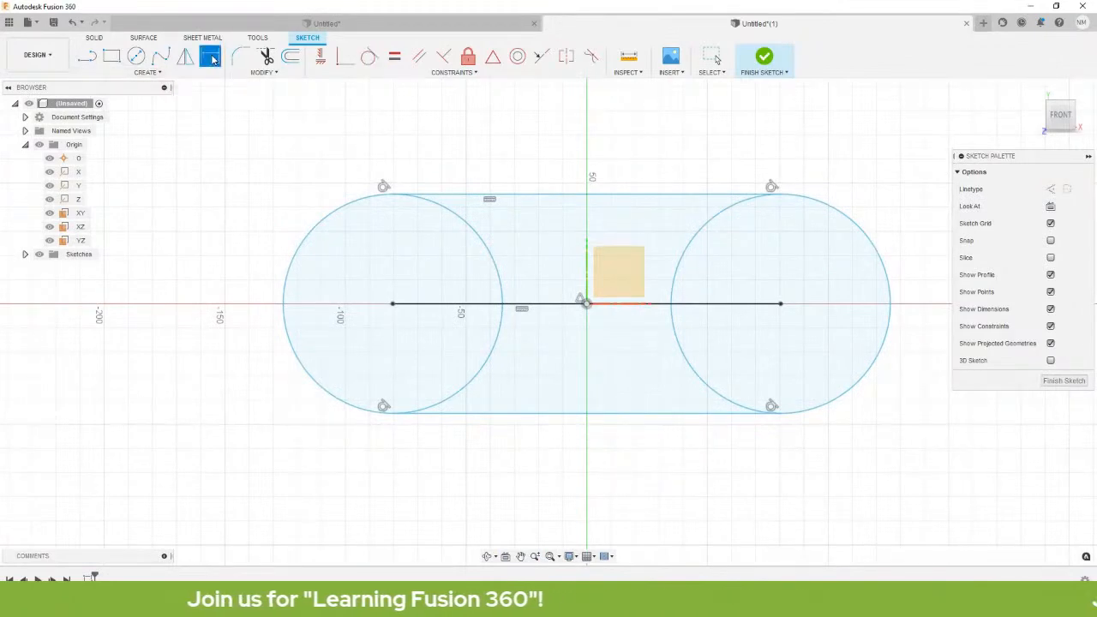
Dimension the distance between the top and bottom lines as 50.
{"action": "left_click", "coordinate": [634, 195]}
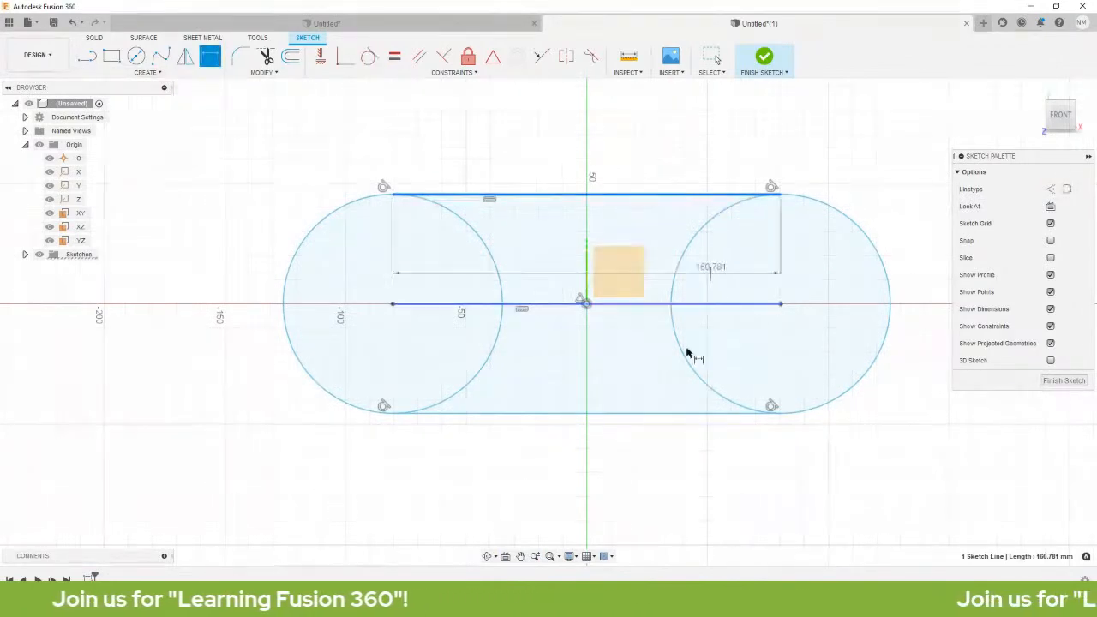
{"action": "left_click", "coordinate": [661, 413]}
{"action": "left_click", "coordinate": [155, 292]}
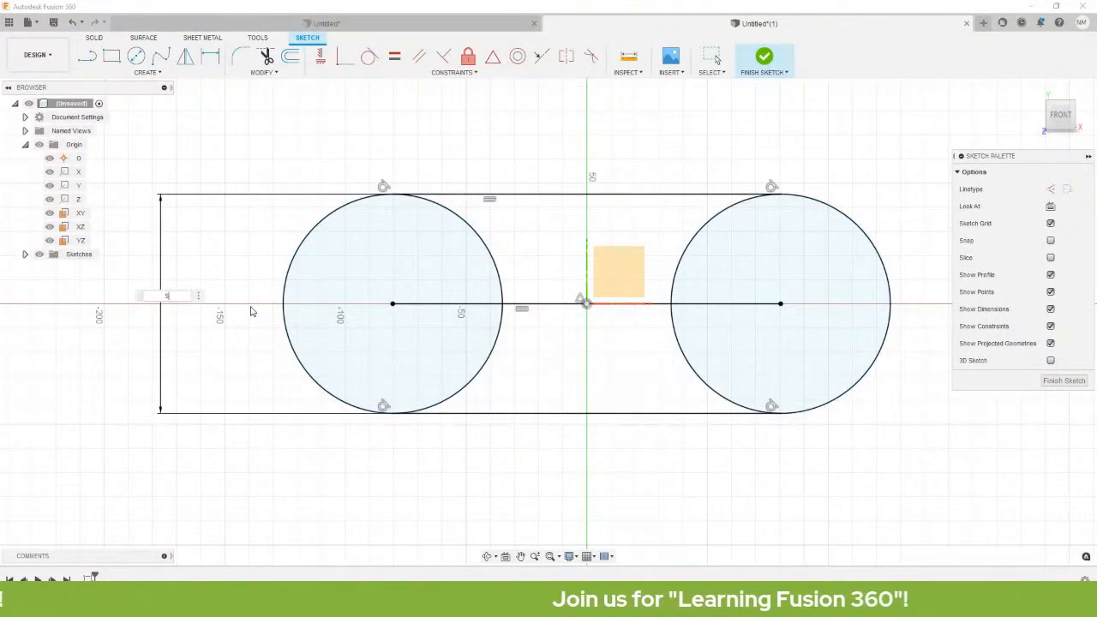
{"action": "key", "text": "Return"}
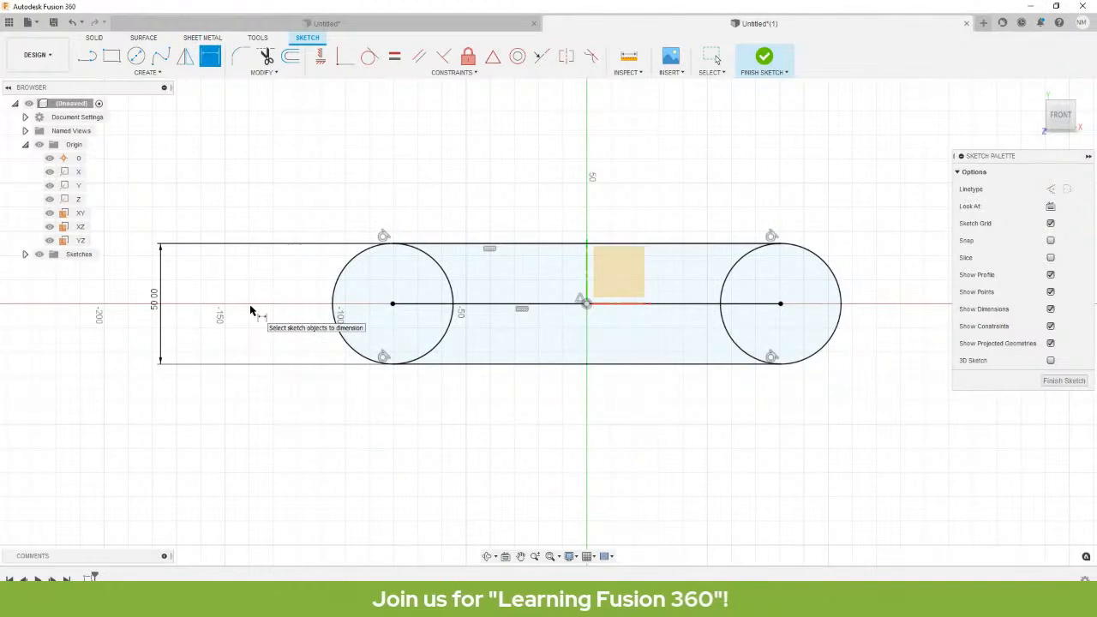
{"action": "scroll", "coordinate": [563, 372], "scroll_direction": "up", "scroll_amount": 1}
{"action": "scroll", "coordinate": [532, 398], "scroll_direction": "up", "scroll_amount": 2}
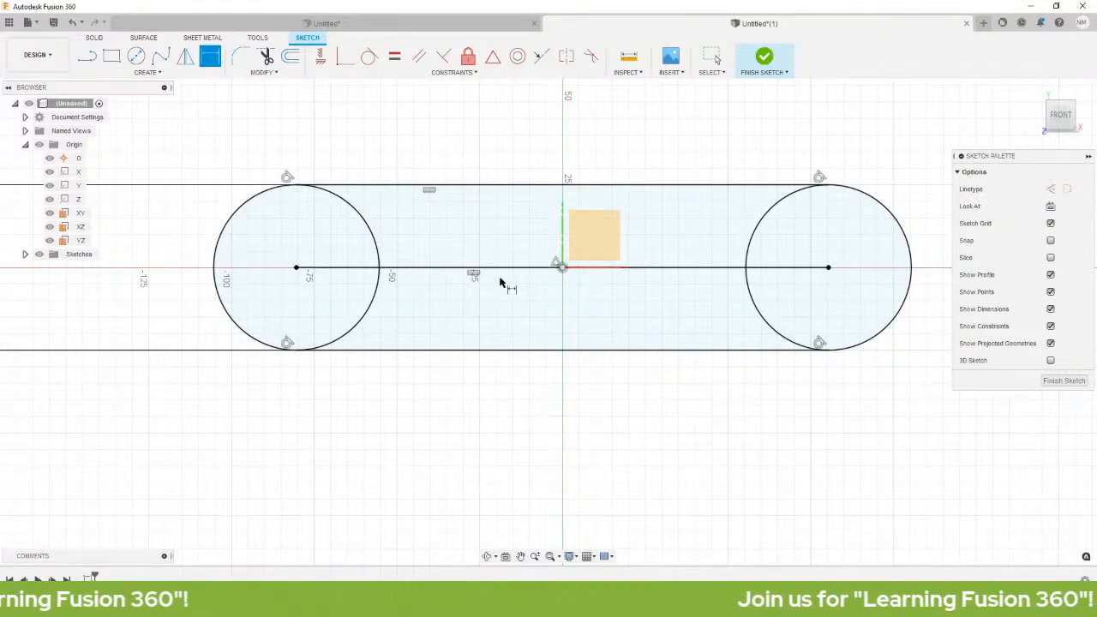
Dimension the centre line to 100 and bring the reference PDF window forward.
{"action": "left_click", "coordinate": [539, 269]}
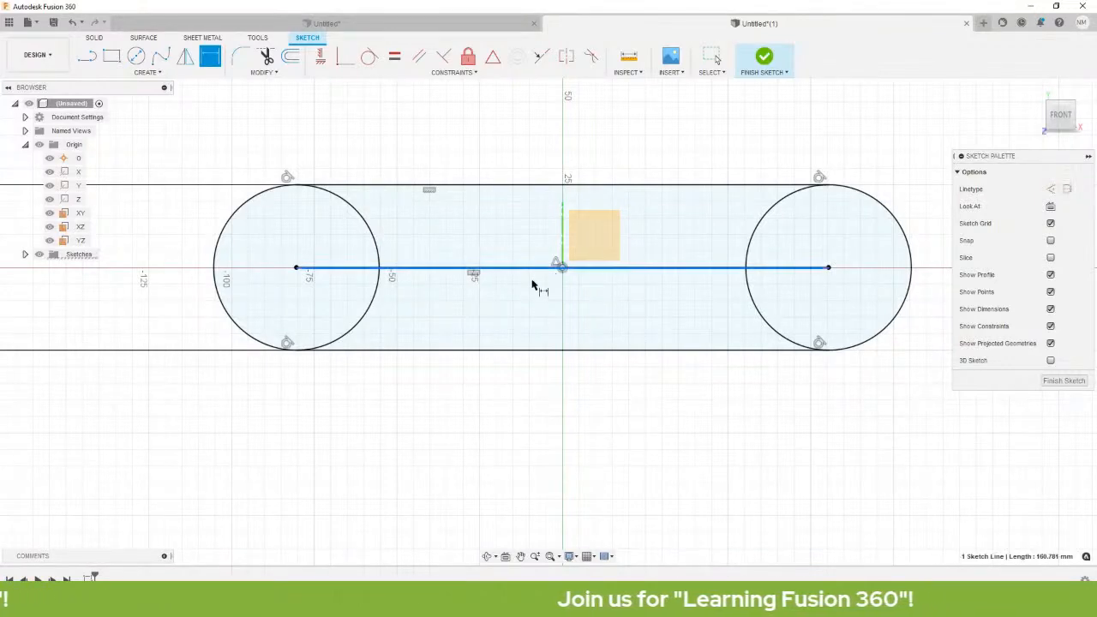
{"action": "left_click", "coordinate": [494, 484]}
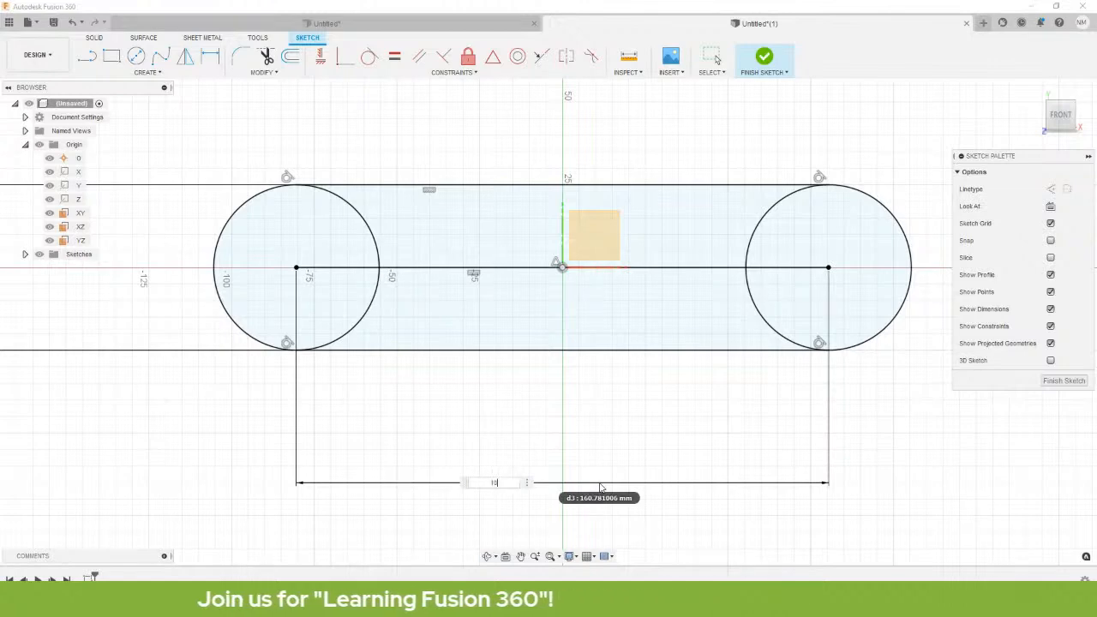
{"action": "type", "text": "100"}
{"action": "key", "text": "Return"}
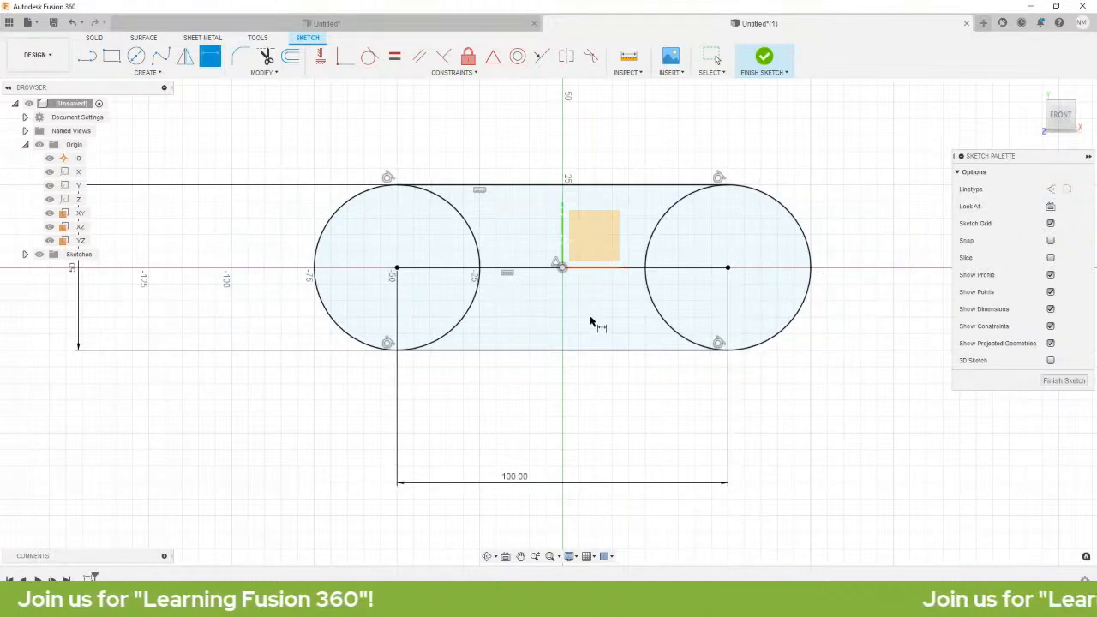
{"action": "scroll", "coordinate": [597, 318], "scroll_direction": "up", "scroll_amount": 3}
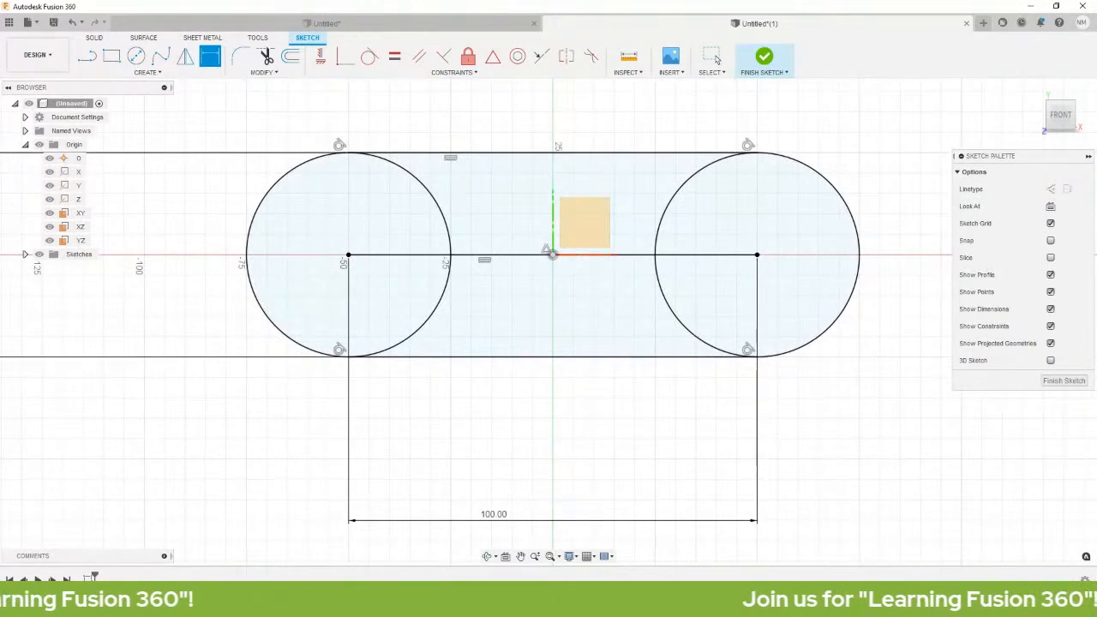
{"action": "mouse_move", "coordinate": [1096, 56]}
{"action": "left_mouse_down"}
{"action": "mouse_move", "coordinate": [383, 54]}
{"action": "mouse_move", "coordinate": [460, 118]}
{"action": "left_mouse_up"}
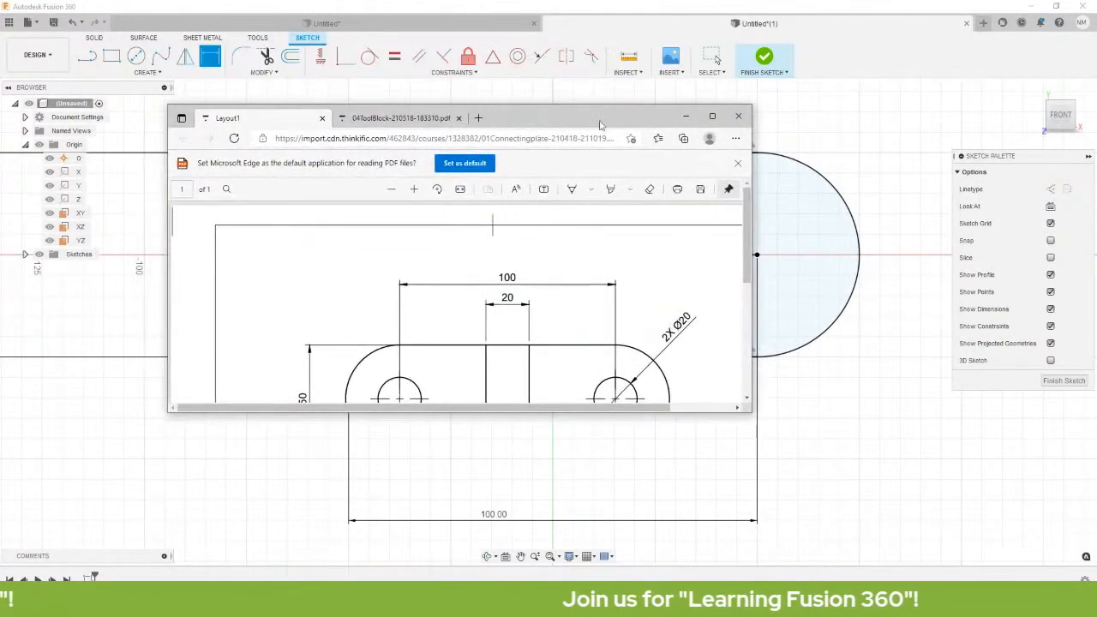
Maximize the connecting-plate PDF to study it, then drag it aside.
{"action": "left_click", "coordinate": [712, 116]}
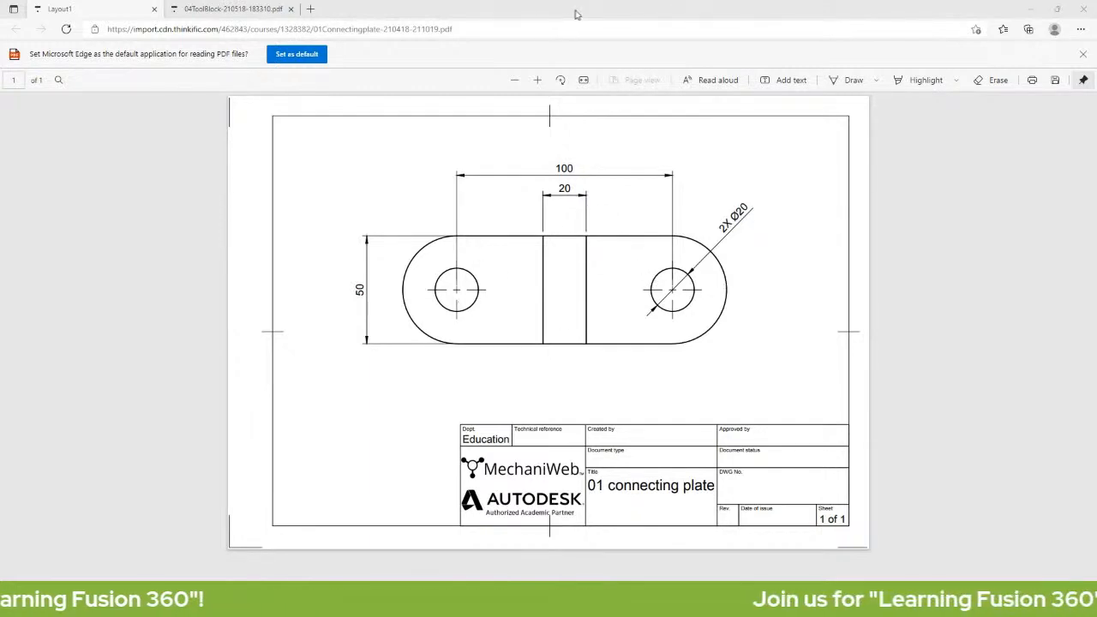
{"action": "left_click_drag", "start_coordinate": [584, 13], "coordinate": [0, 279]}
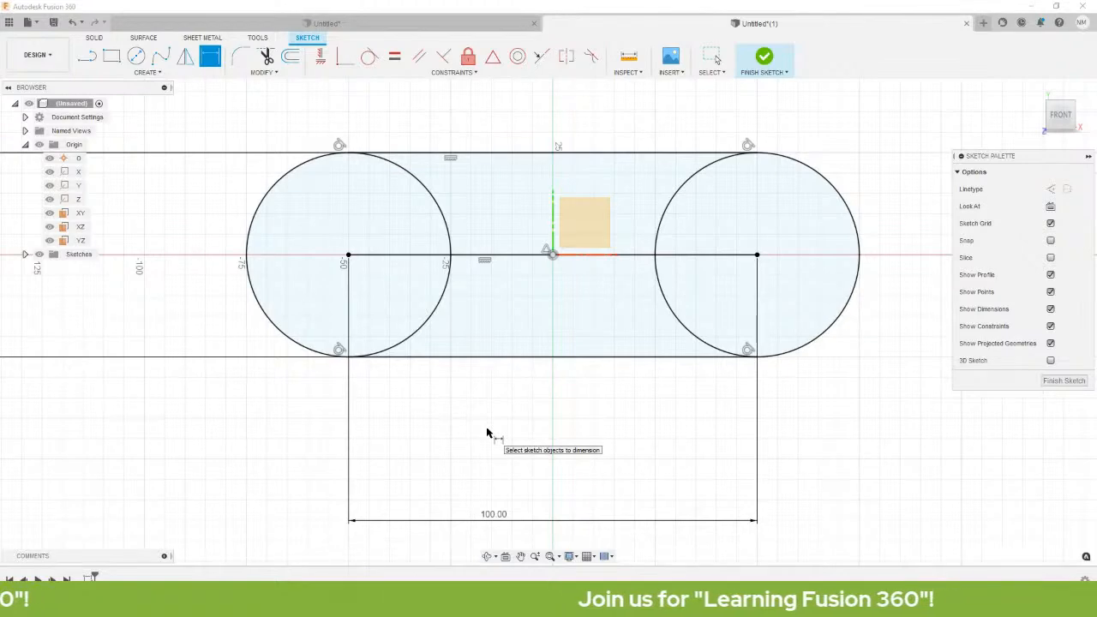
Draw a Ø20 circle below the slot's left end and a larger circle to its right.
{"action": "key", "text": "c"}
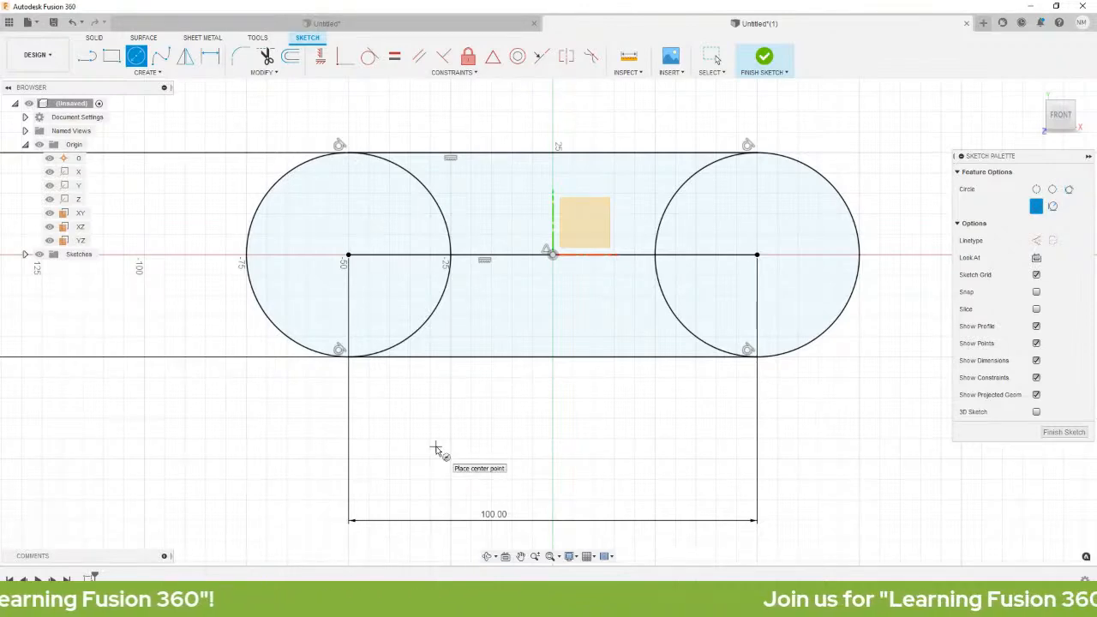
{"action": "left_click", "coordinate": [436, 446]}
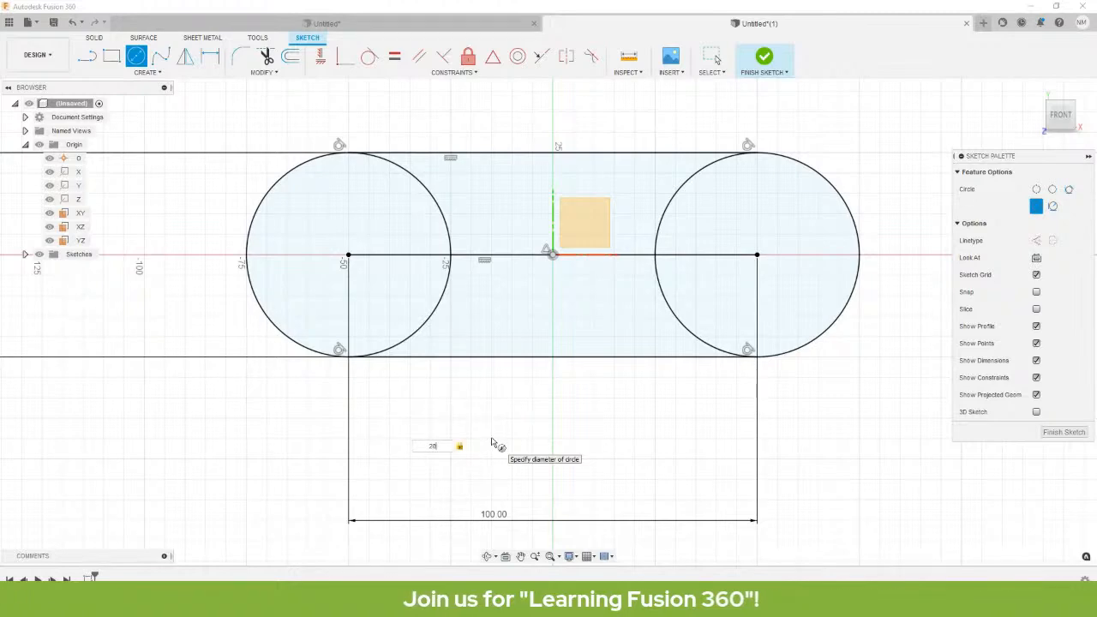
{"action": "key", "text": "Return"}
{"action": "key", "text": "Escape"}
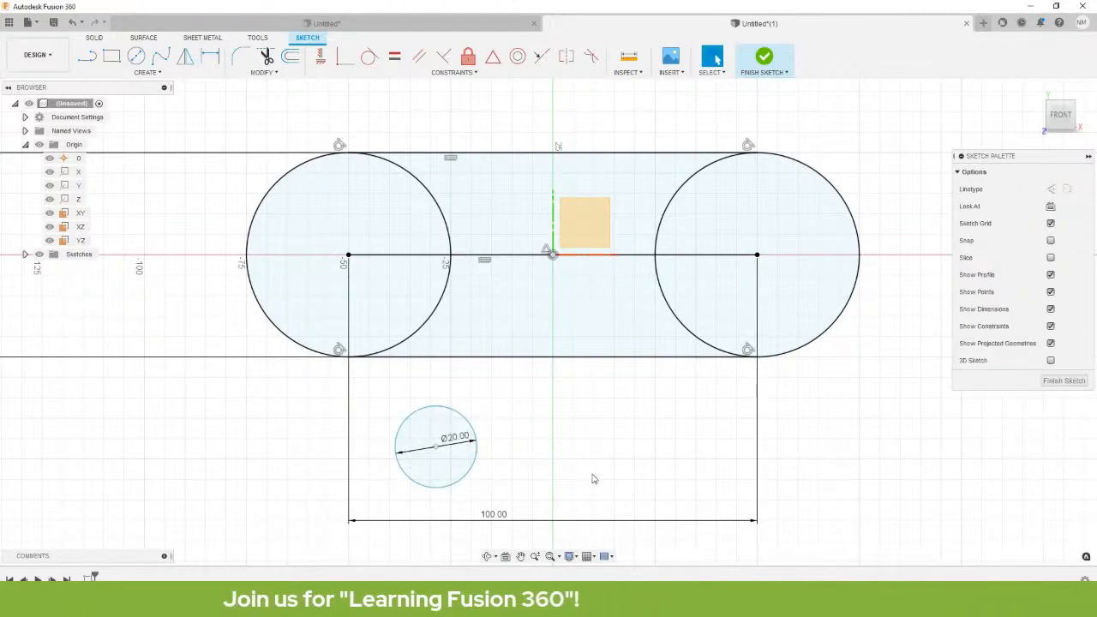
{"action": "key", "text": "c"}
{"action": "left_click", "coordinate": [652, 444]}
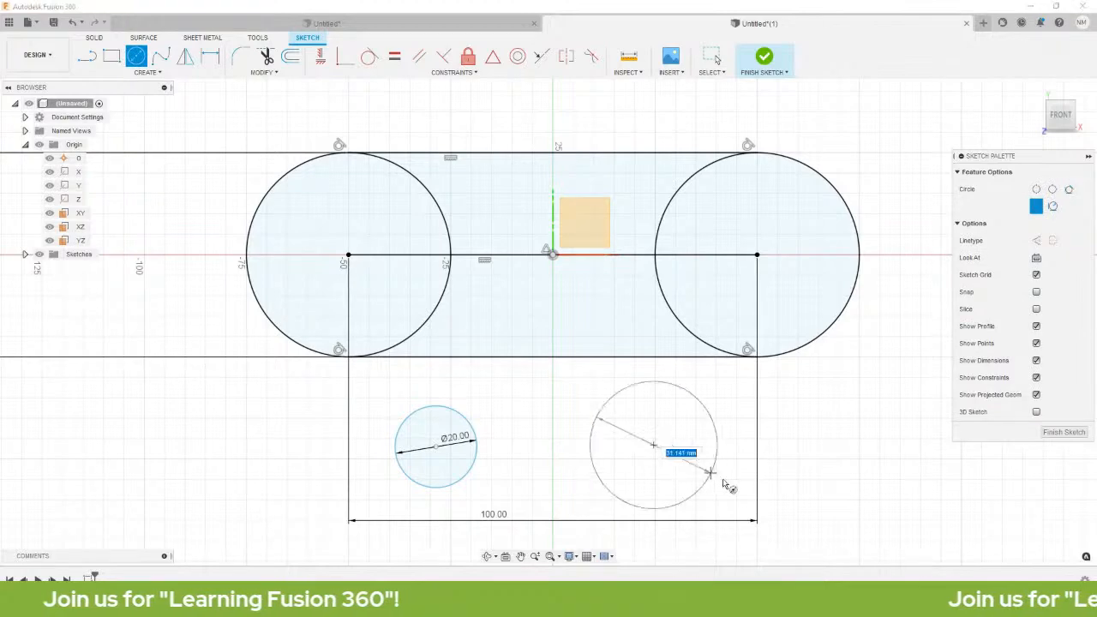
{"action": "left_click", "coordinate": [737, 486]}
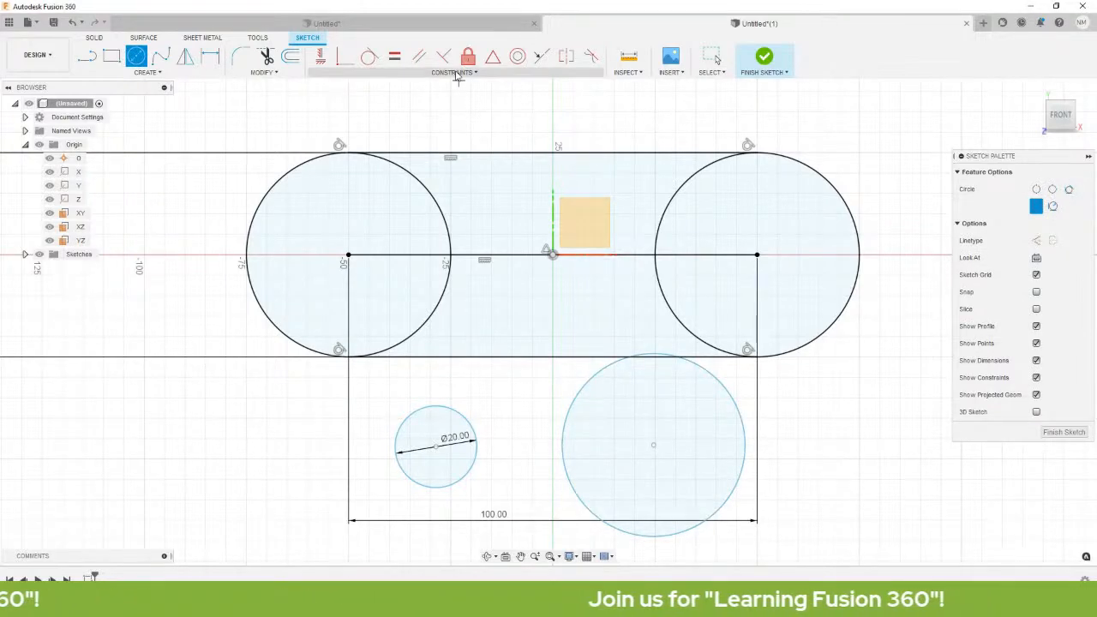
Make the right small circle equal to the Ø20 circle.
{"action": "left_click", "coordinate": [392, 58]}
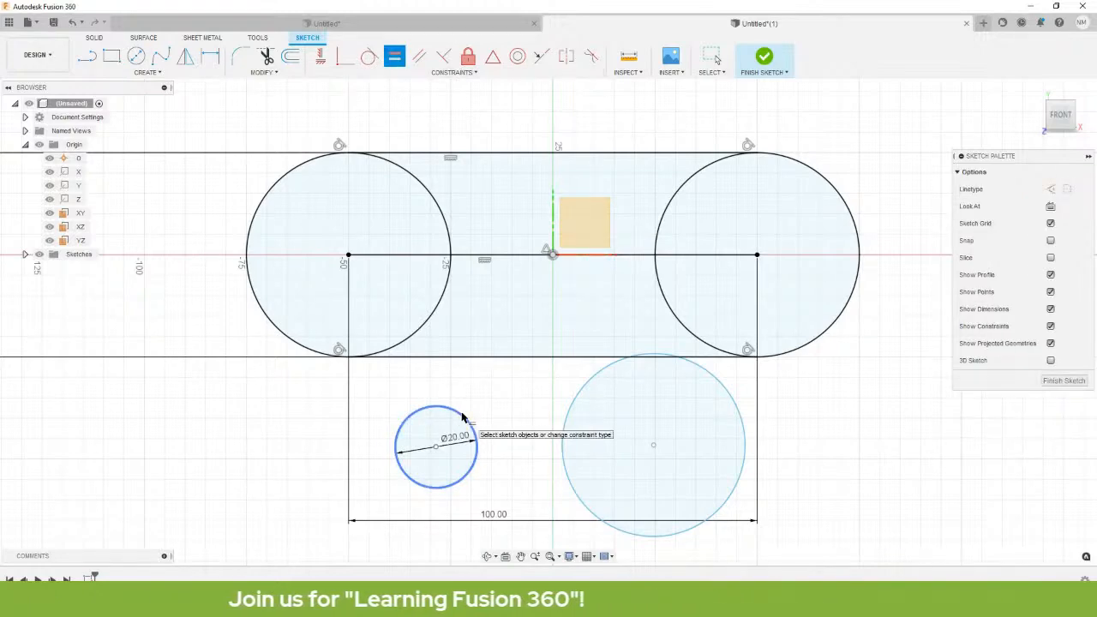
{"action": "left_click", "coordinate": [587, 377]}
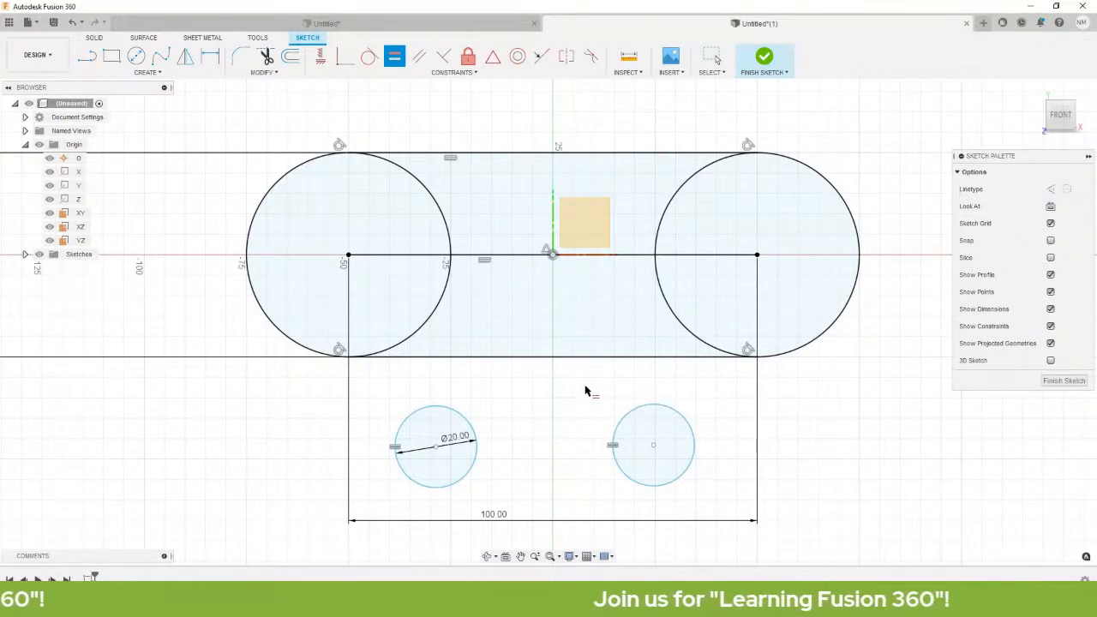
{"action": "key", "text": "Escape"}
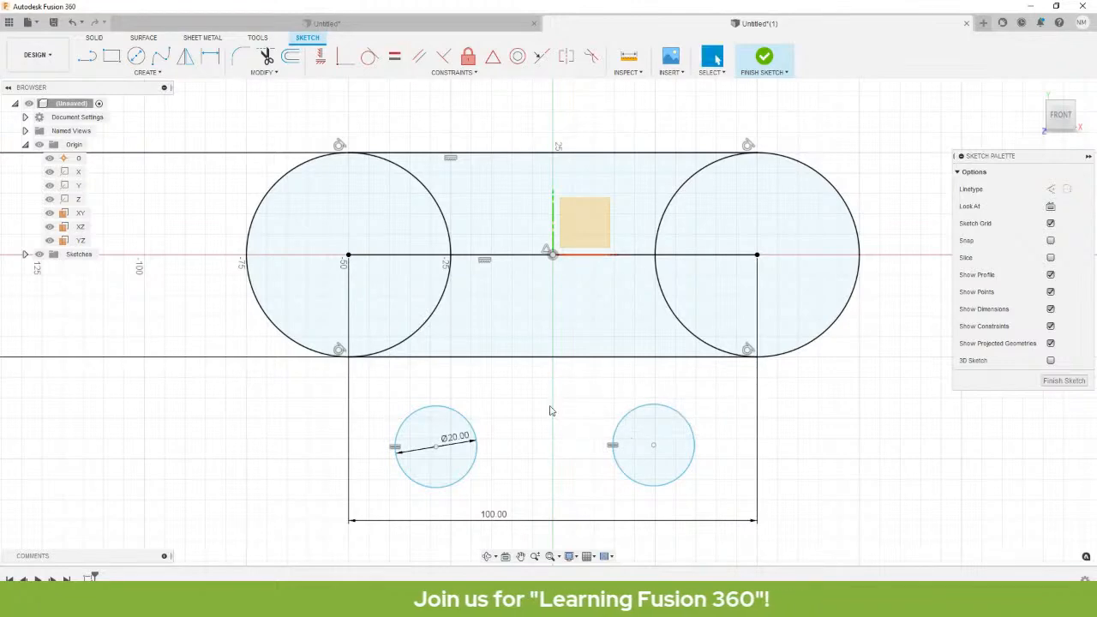
Make each small circle concentric with its slot end circle, left and right.
{"action": "left_click", "coordinate": [400, 348]}
{"action": "left_click", "coordinate": [445, 405]}
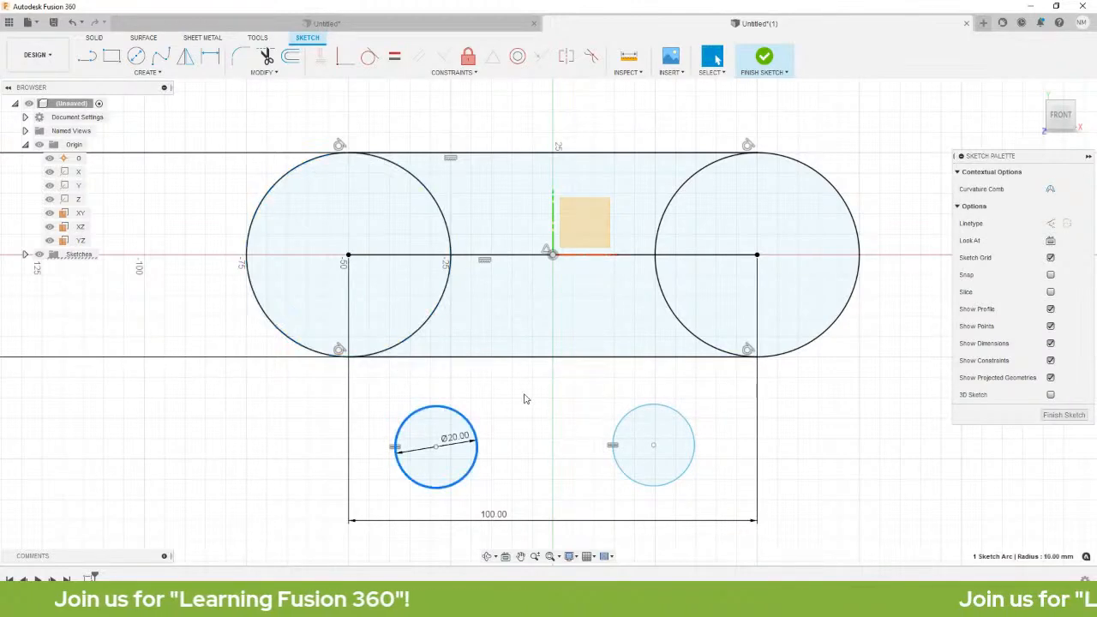
{"action": "left_click", "coordinate": [253, 400]}
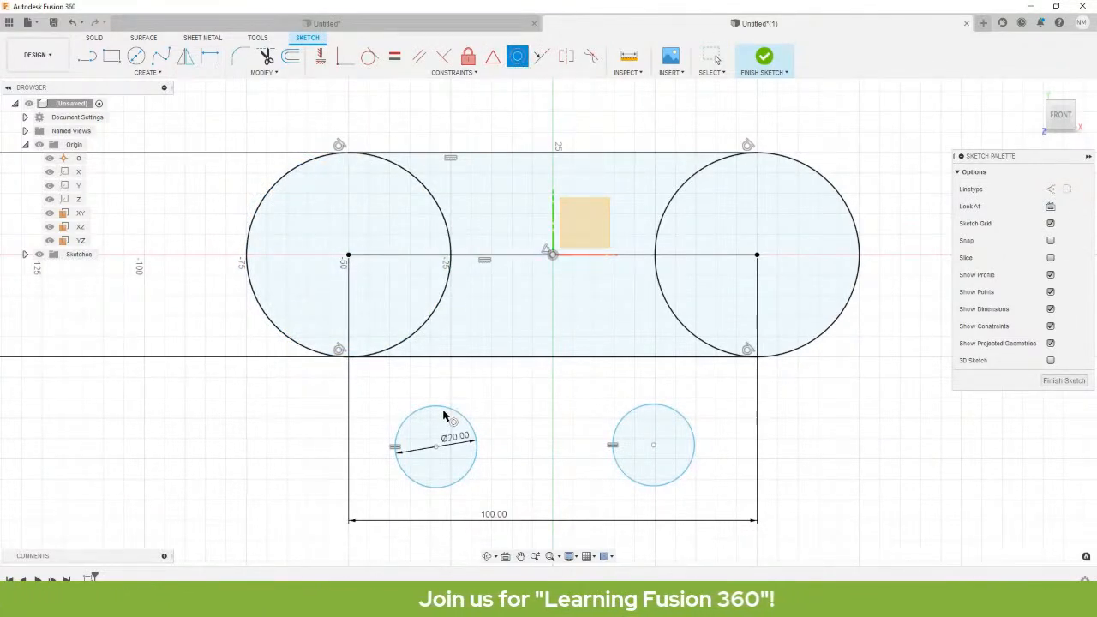
{"action": "left_click", "coordinate": [449, 230]}
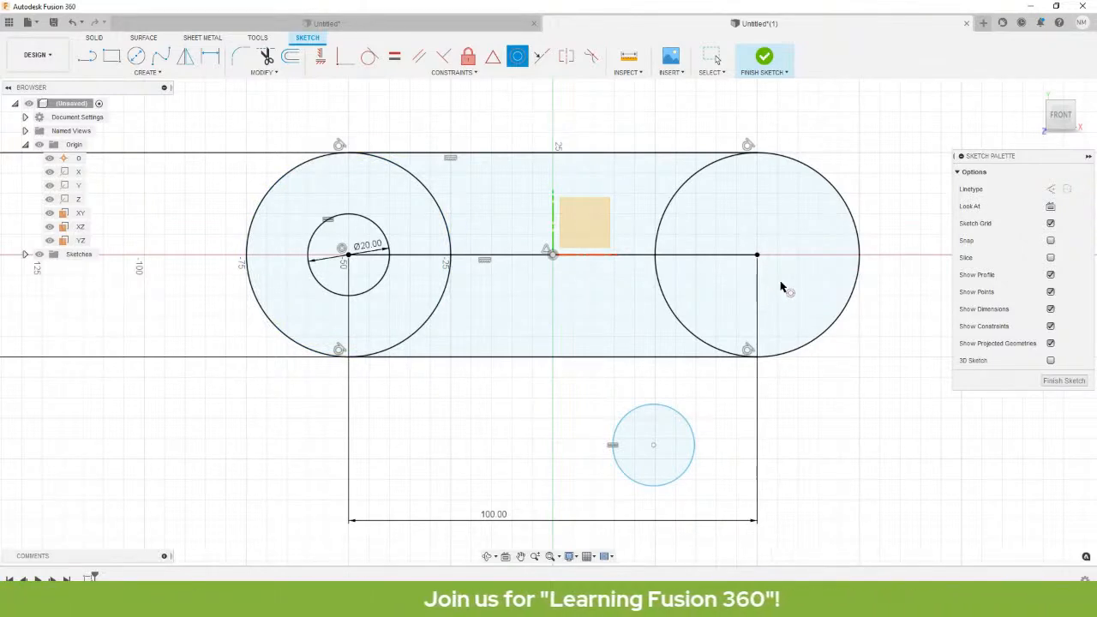
{"action": "left_click", "coordinate": [840, 196]}
{"action": "left_click", "coordinate": [685, 422]}
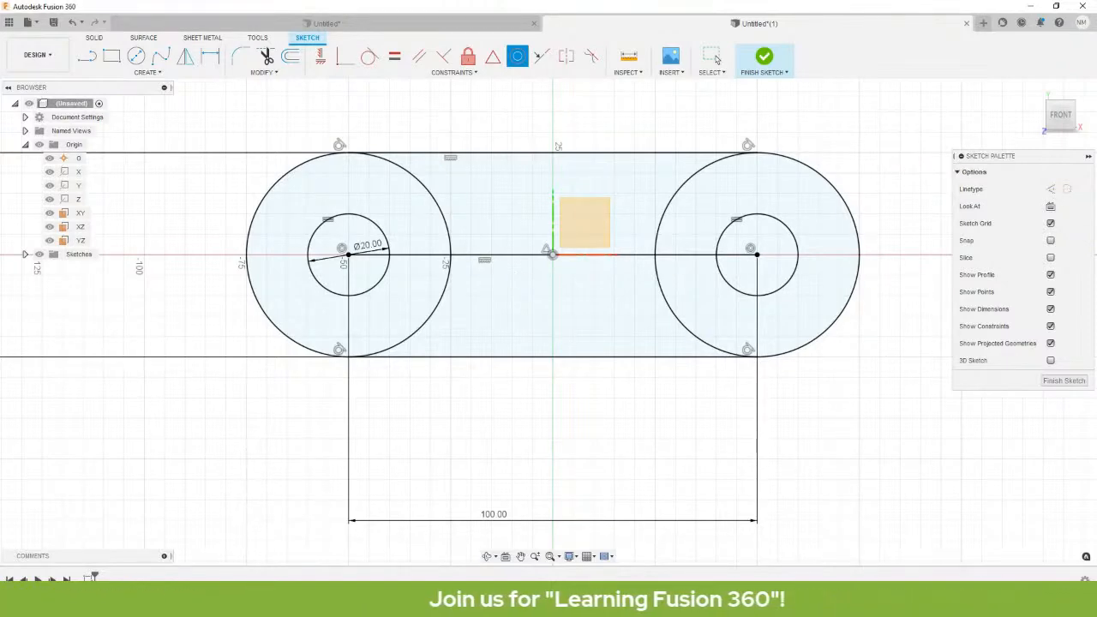
{"action": "left_click_drag", "start_coordinate": [0, 110], "coordinate": [599, 99]}
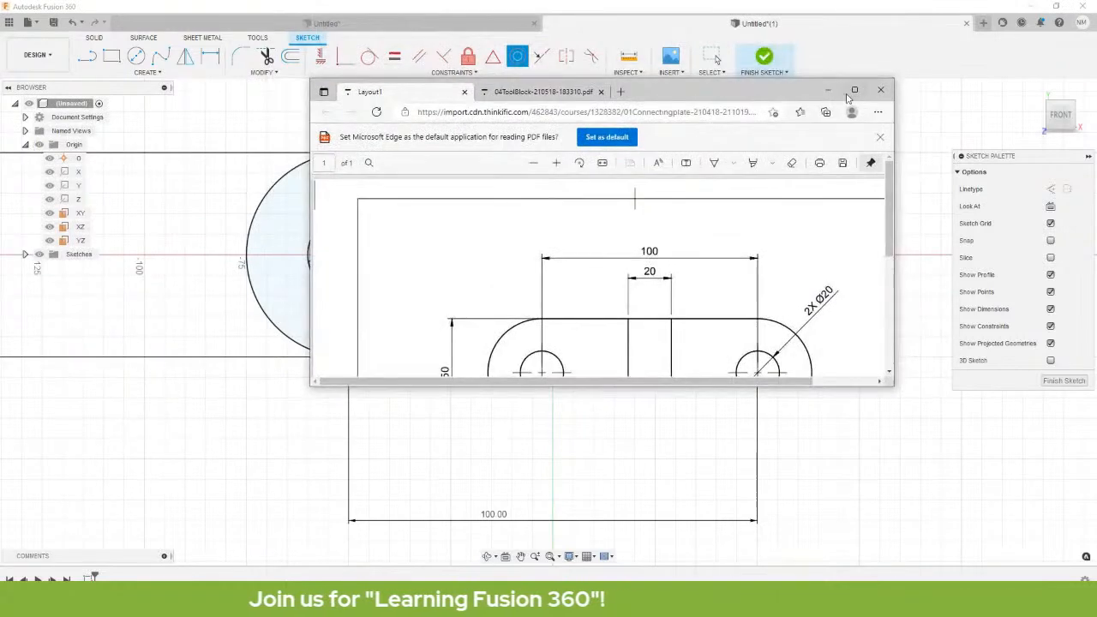
{"action": "left_click", "coordinate": [847, 93]}
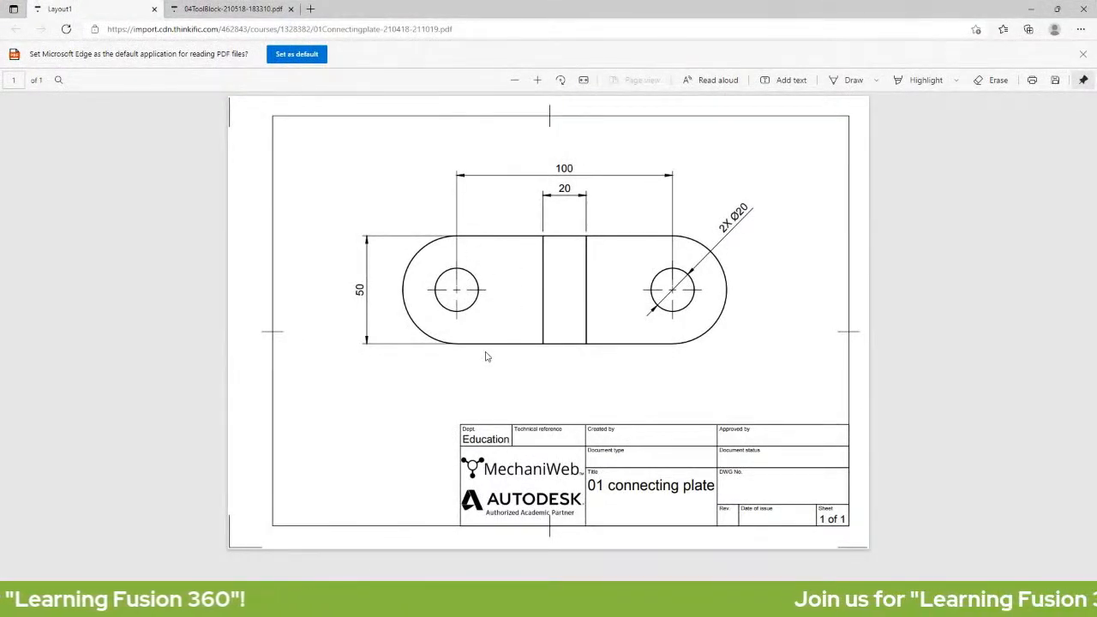
{"action": "mouse_move", "coordinate": [394, 9]}
{"action": "left_mouse_down"}
{"action": "mouse_move", "coordinate": [133, 363]}
{"action": "mouse_move", "coordinate": [0, 363]}
{"action": "left_mouse_up"}
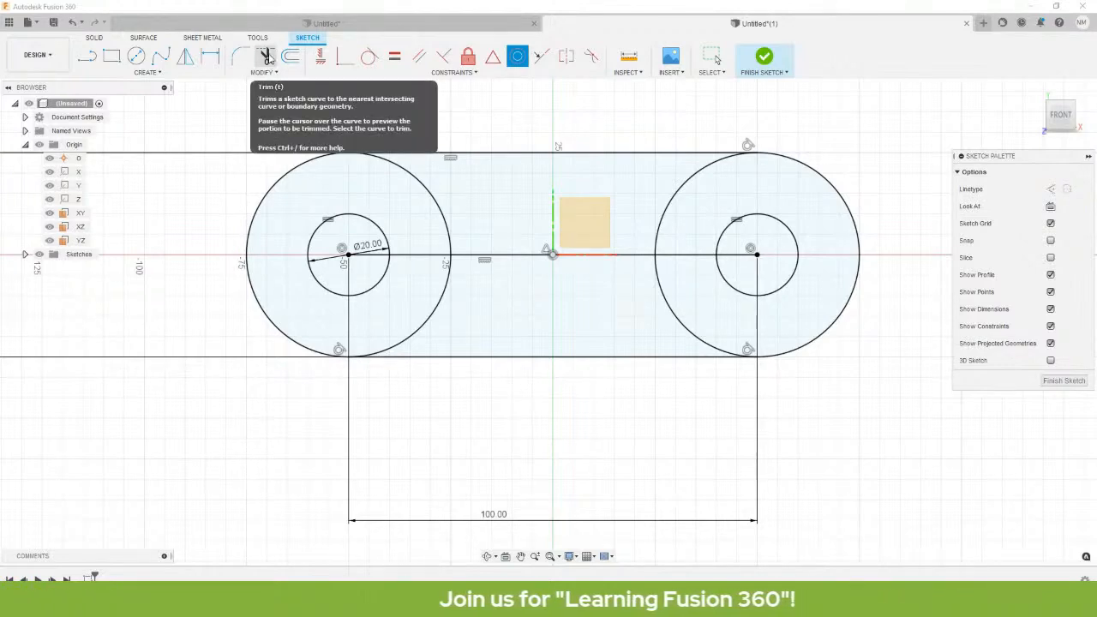
Trim the upper and lower inner arcs of both left and right end circles.
{"action": "left_click", "coordinate": [267, 56]}
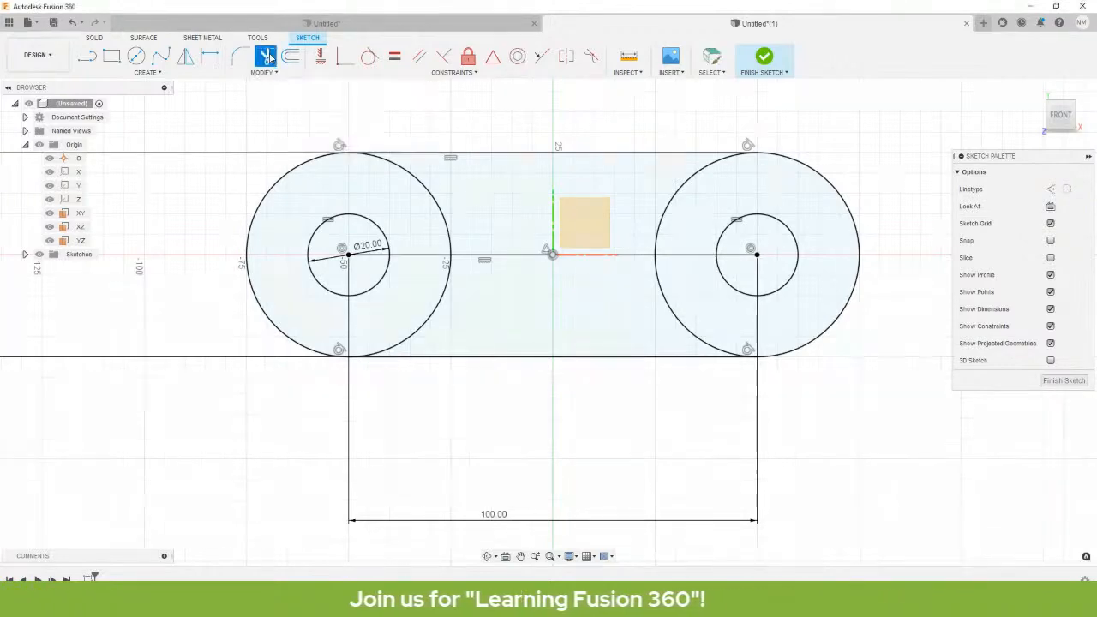
{"action": "left_click", "coordinate": [437, 202]}
{"action": "left_click", "coordinate": [436, 312]}
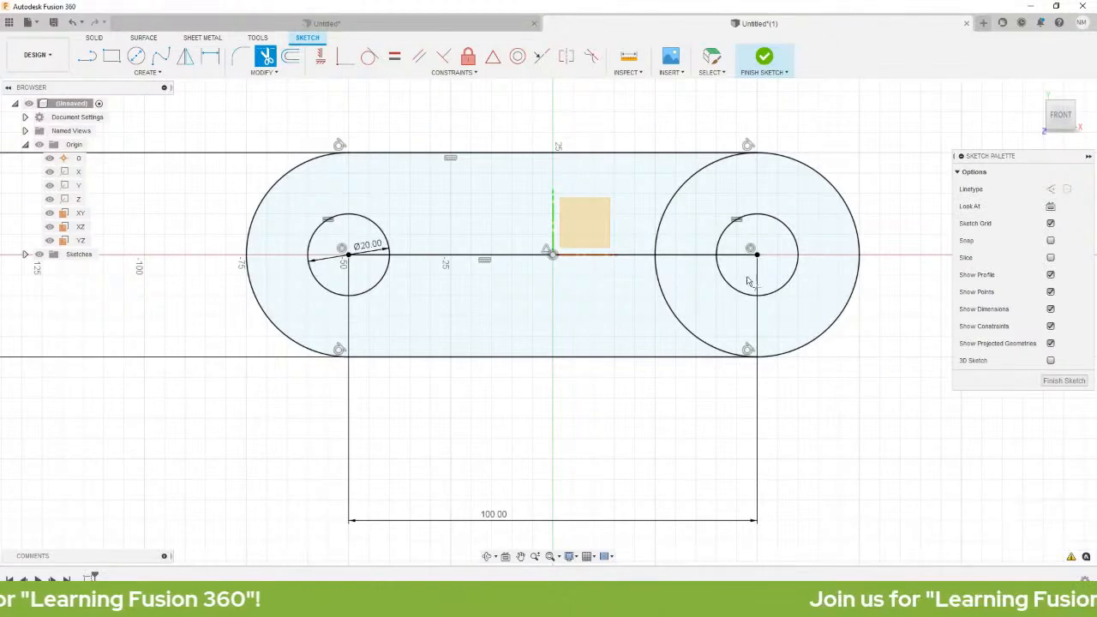
{"action": "left_click", "coordinate": [687, 336]}
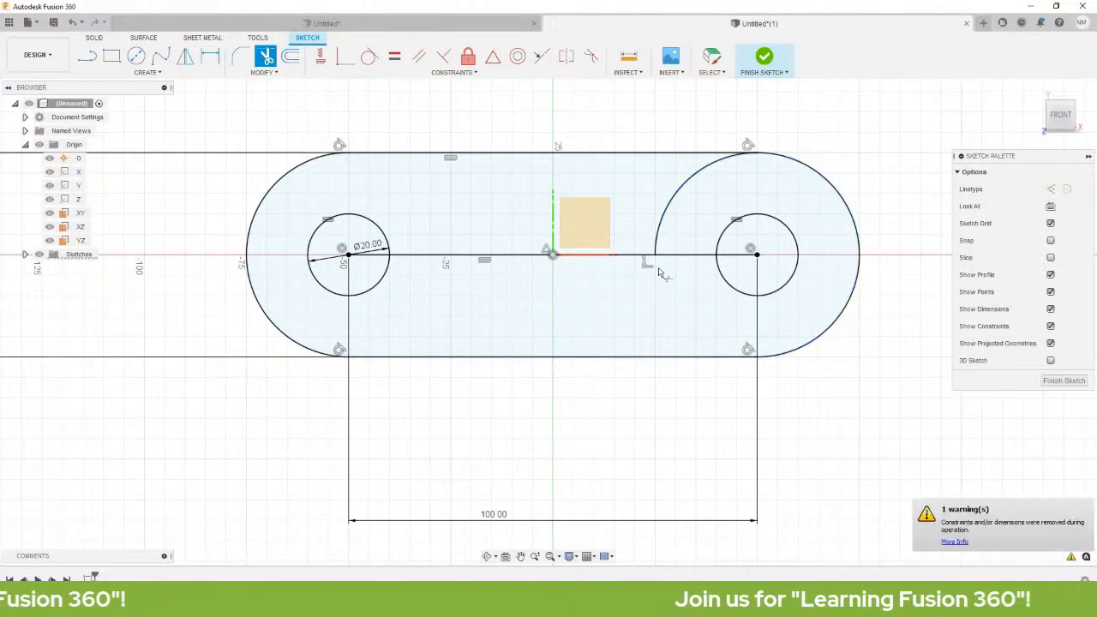
{"action": "left_click", "coordinate": [683, 191]}
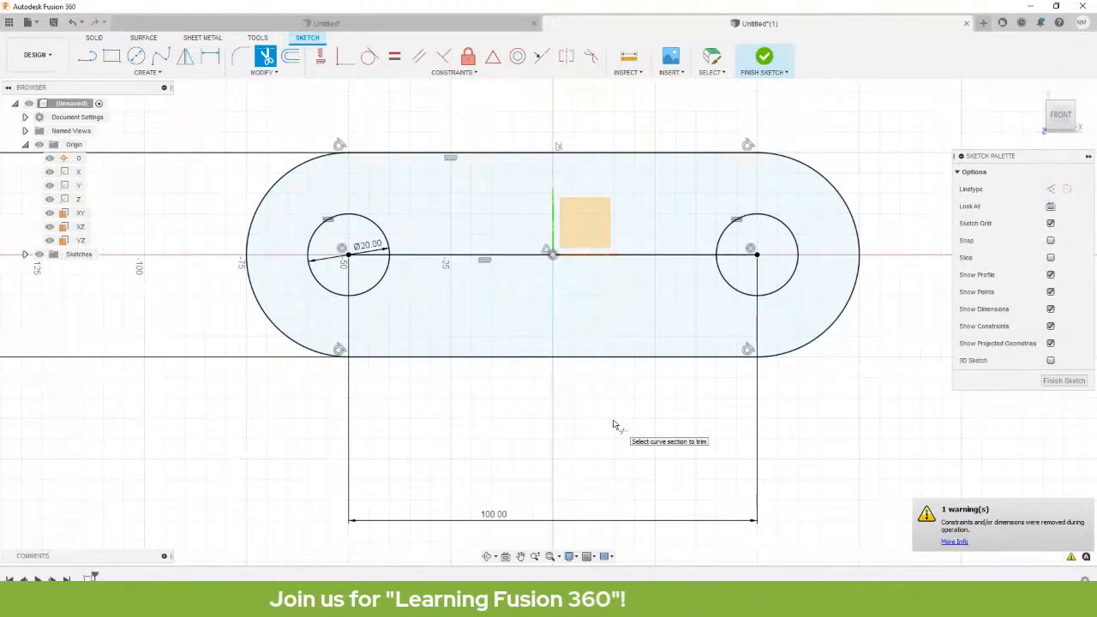
{"action": "key", "text": "Escape"}
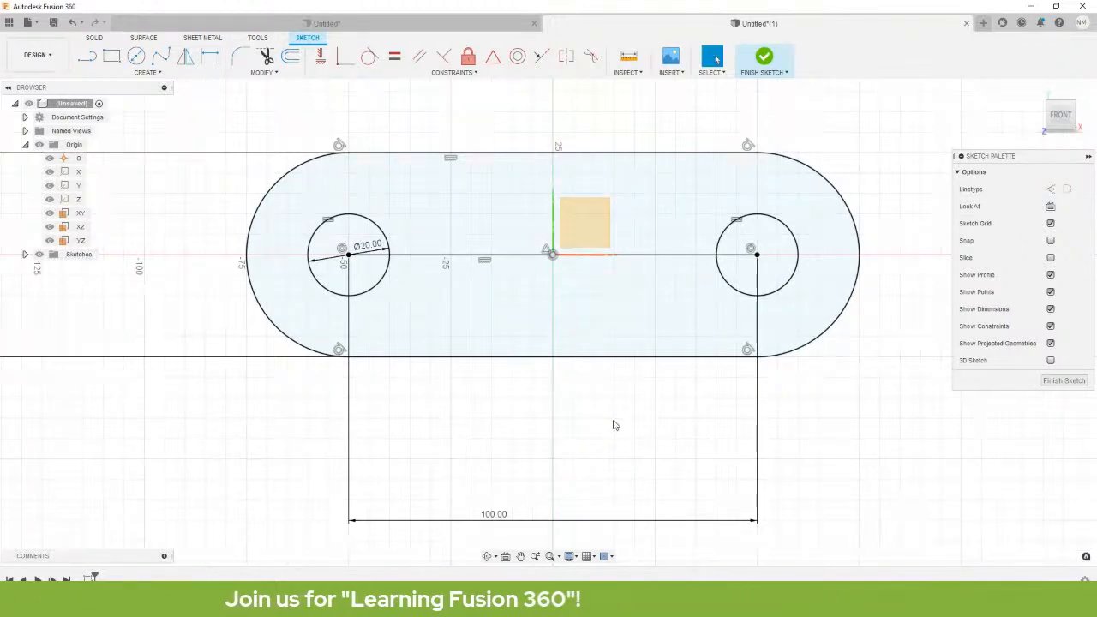
Convert the 100 mm centre line to construction, then bring the reference PDF full-screen.
{"action": "left_click", "coordinate": [652, 256]}
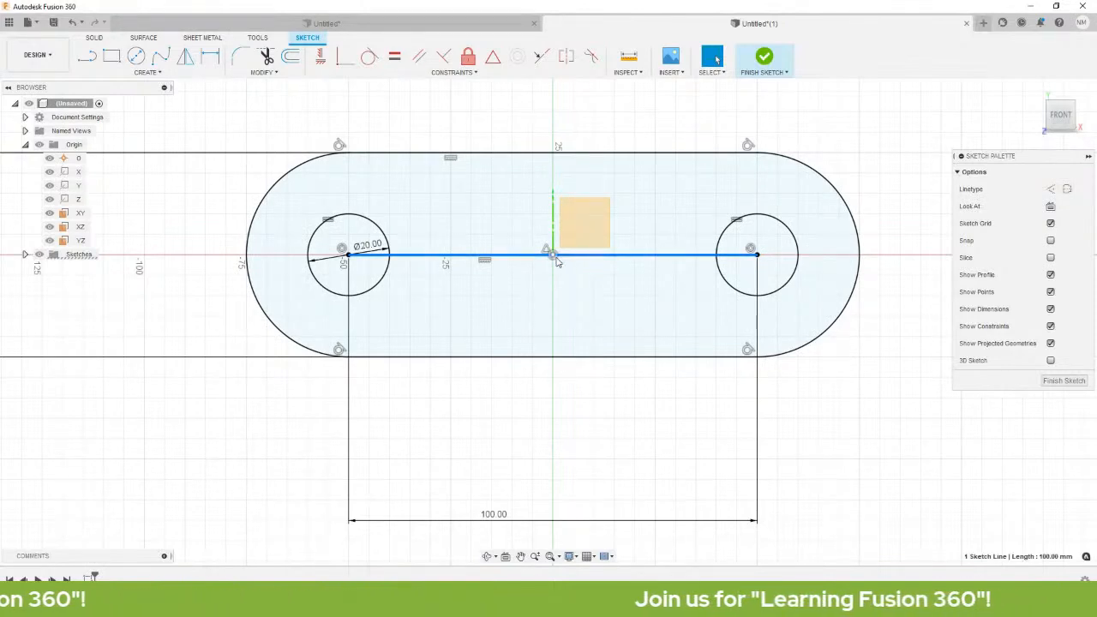
{"action": "right_click", "coordinate": [644, 259]}
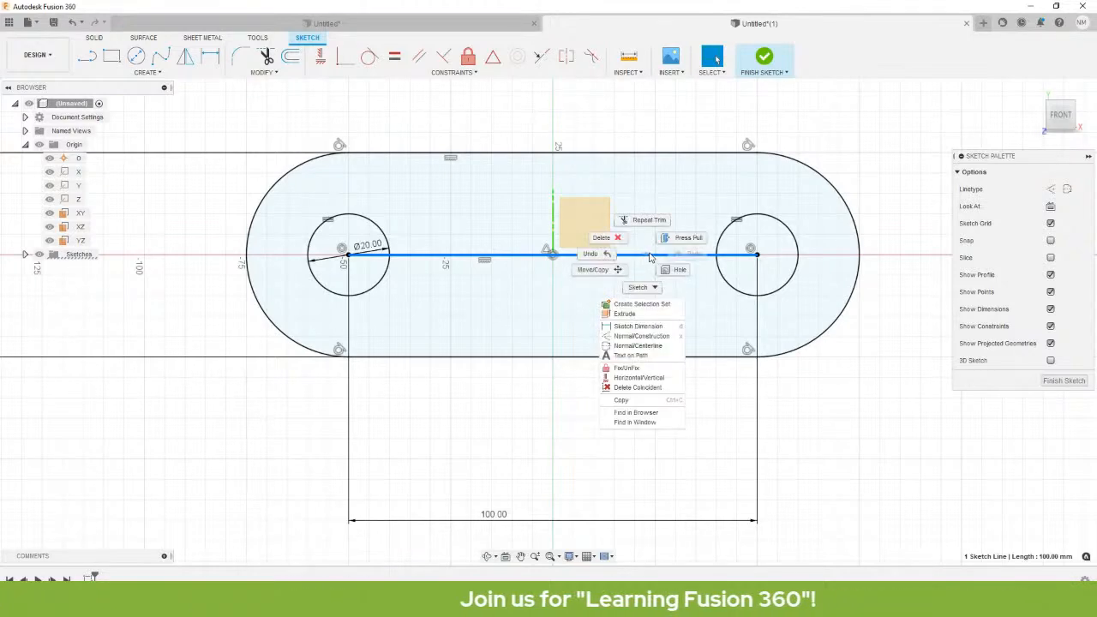
{"action": "left_click", "coordinate": [656, 338]}
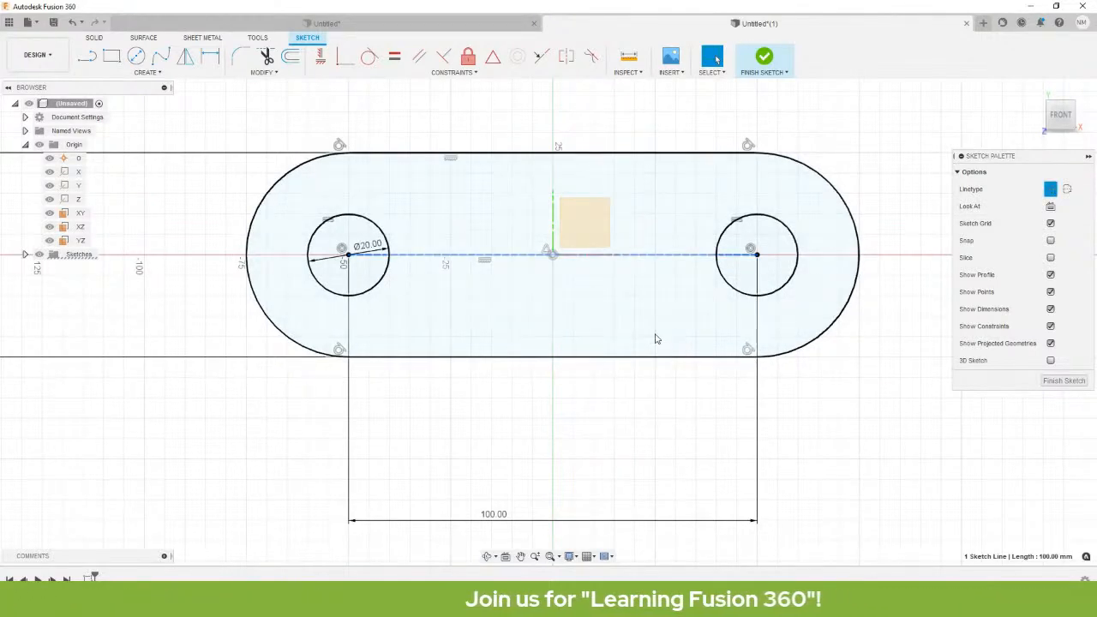
{"action": "left_click", "coordinate": [589, 432]}
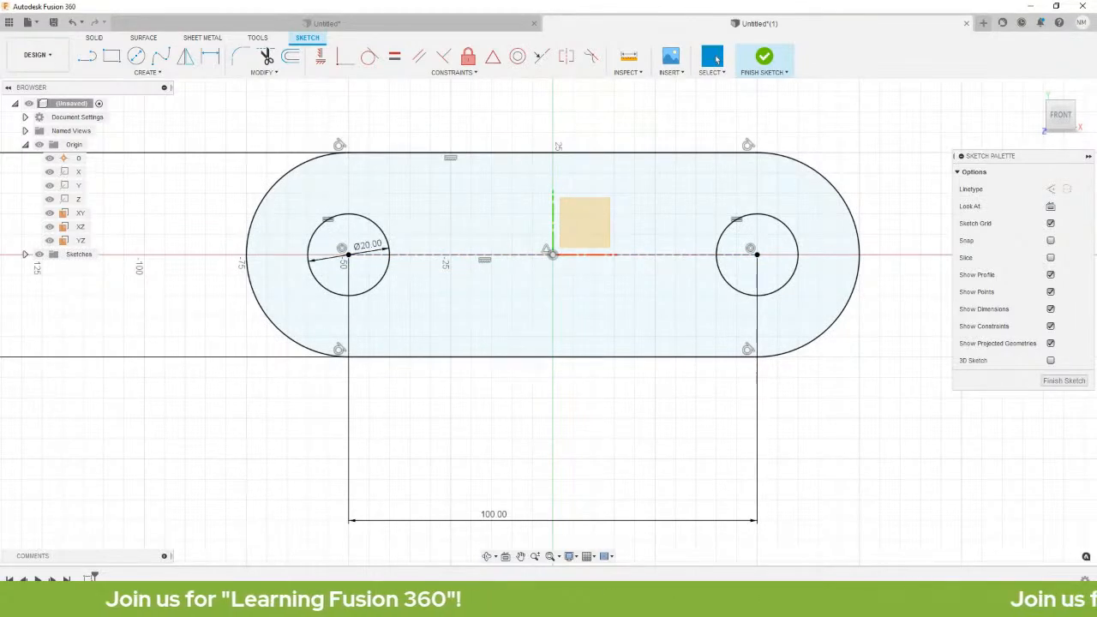
{"action": "mouse_move", "coordinate": [377, 162]}
{"action": "left_mouse_down"}
{"action": "mouse_move", "coordinate": [614, 79]}
{"action": "mouse_move", "coordinate": [727, 148]}
{"action": "mouse_move", "coordinate": [726, 135]}
{"action": "left_mouse_up"}
{"action": "double_click", "coordinate": [727, 135]}
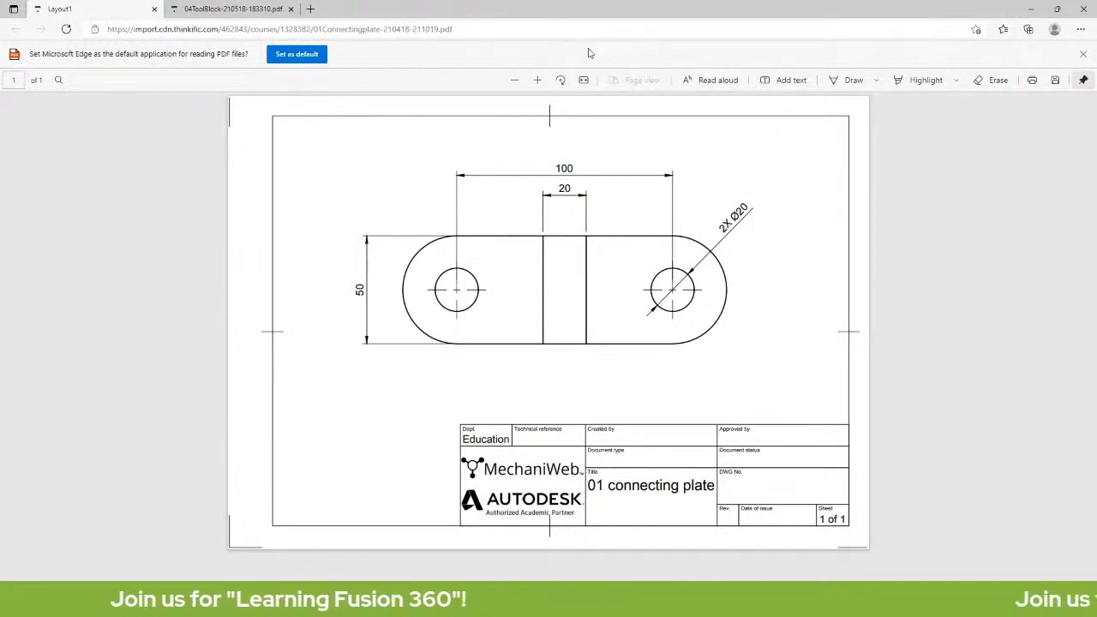
Switch from the Edge reference PDF back to the Fusion 360 slot sketch.
{"action": "key", "text": "alt+Tab"}
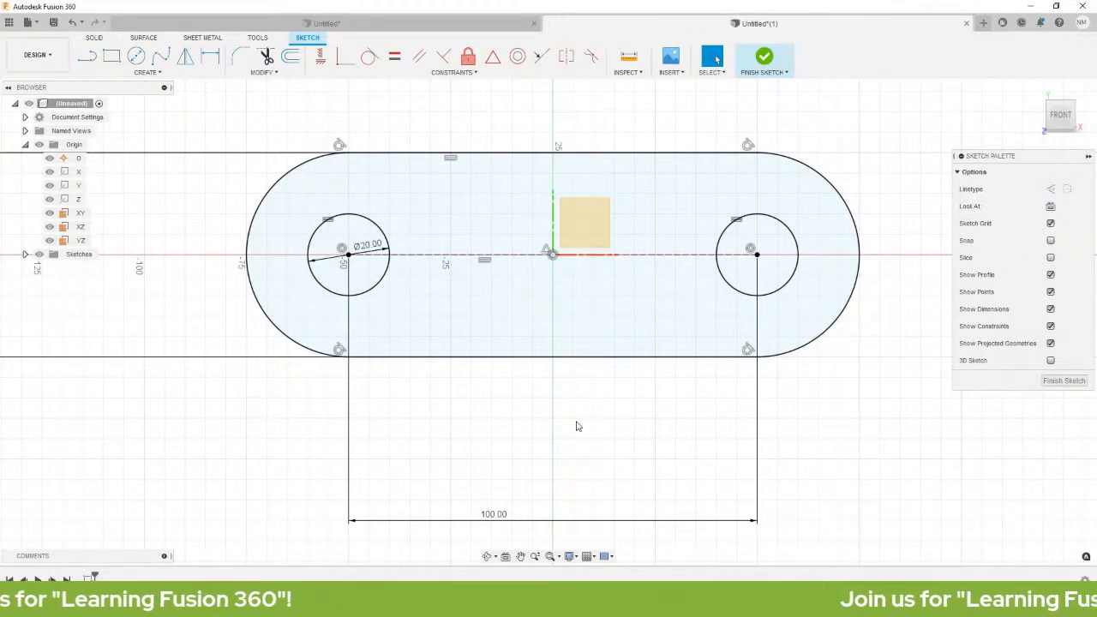
Draw three lines across the slot from its top edge to its bottom edge, right of centre.
{"action": "key", "text": "l"}
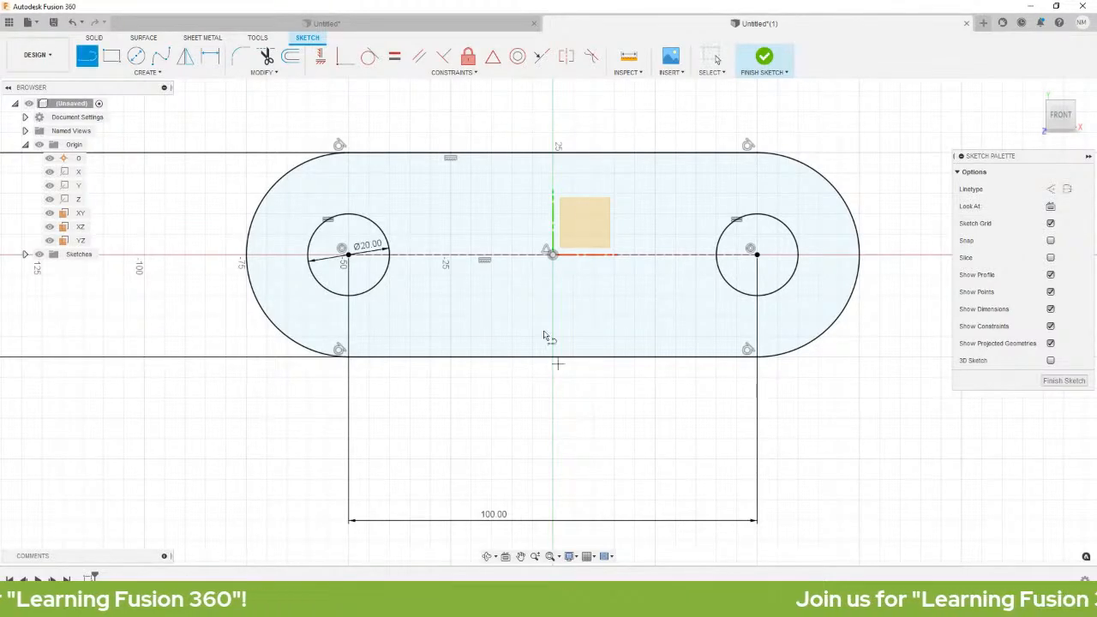
{"action": "left_click", "coordinate": [495, 155]}
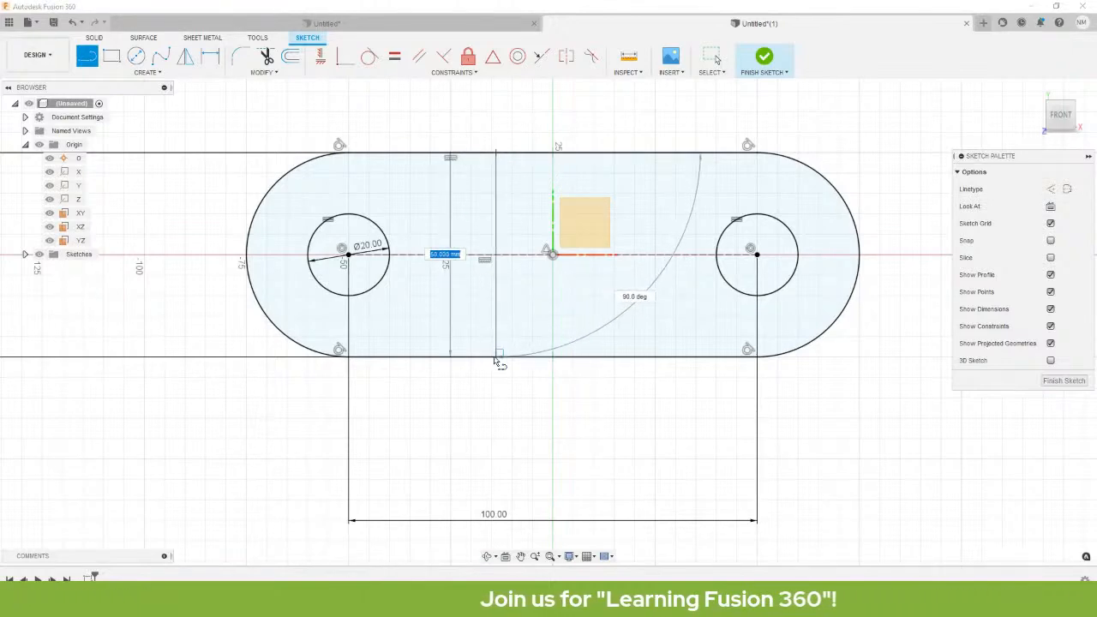
{"action": "left_click", "coordinate": [495, 357]}
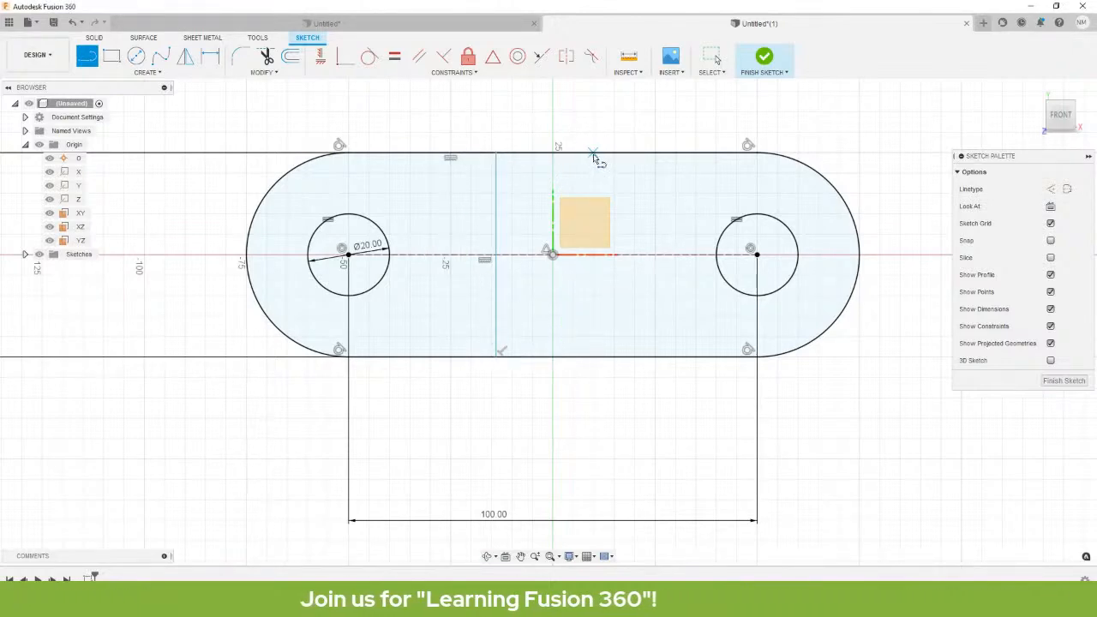
{"action": "left_click", "coordinate": [592, 155]}
{"action": "left_click", "coordinate": [598, 357]}
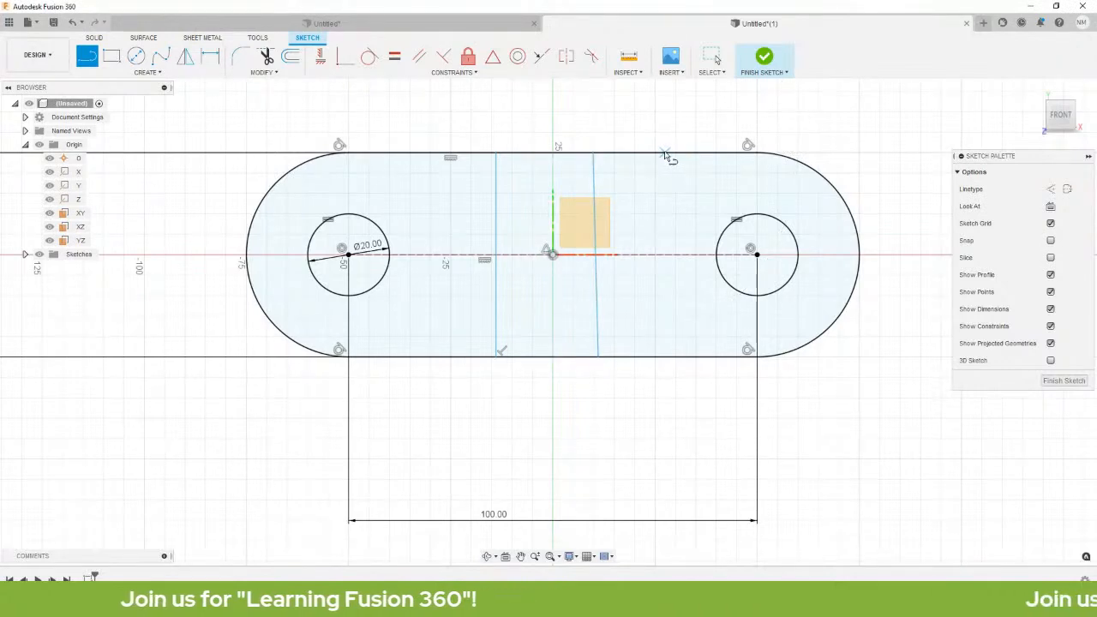
{"action": "left_click", "coordinate": [665, 155]}
{"action": "left_click", "coordinate": [688, 356]}
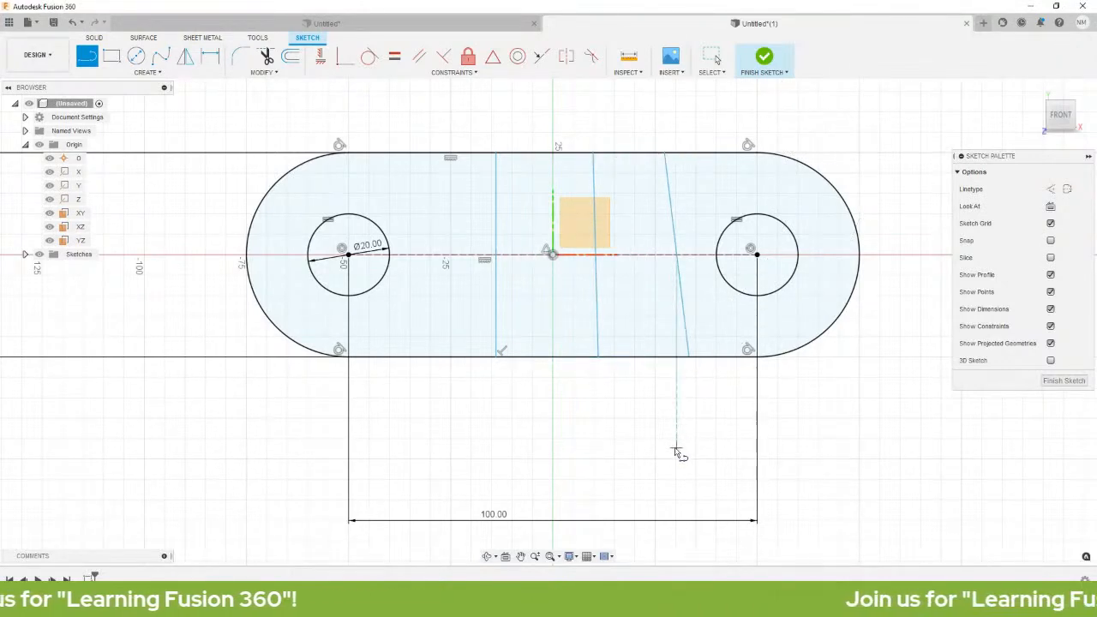
{"action": "key", "text": "Escape"}
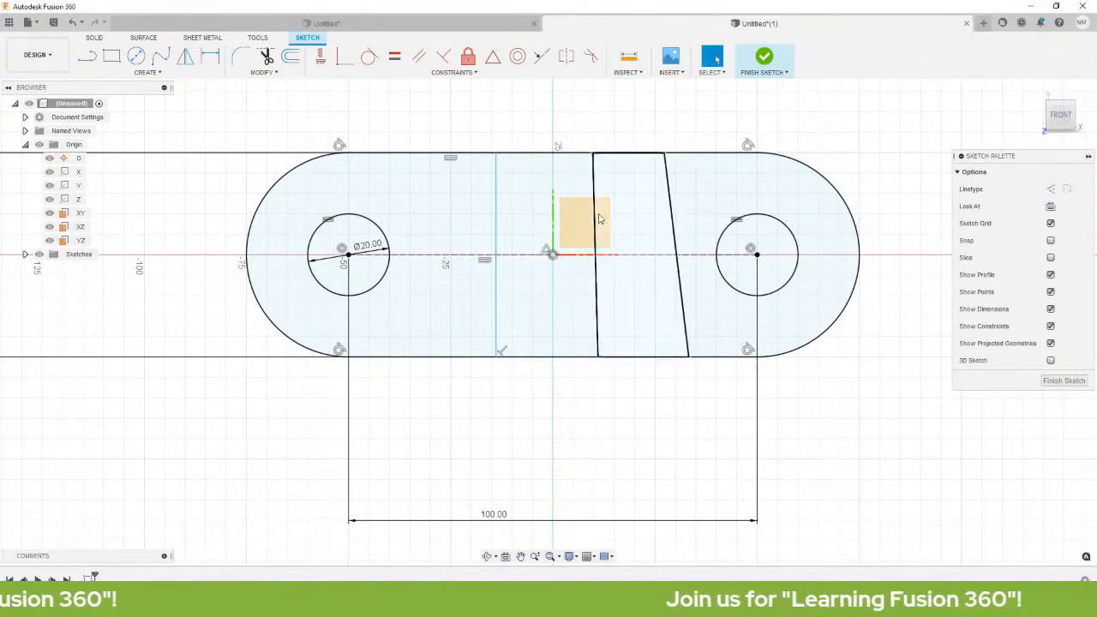
{"action": "left_click", "coordinate": [597, 218]}
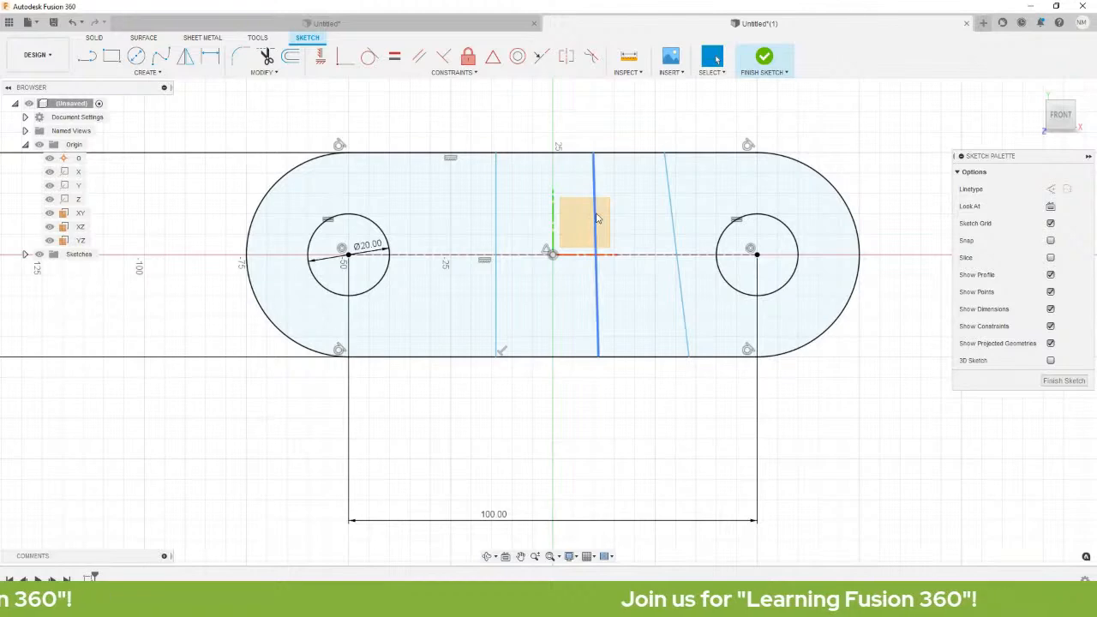
Constrain the new lines vertical and drag them toward the slot centre.
{"action": "left_click", "coordinate": [322, 58]}
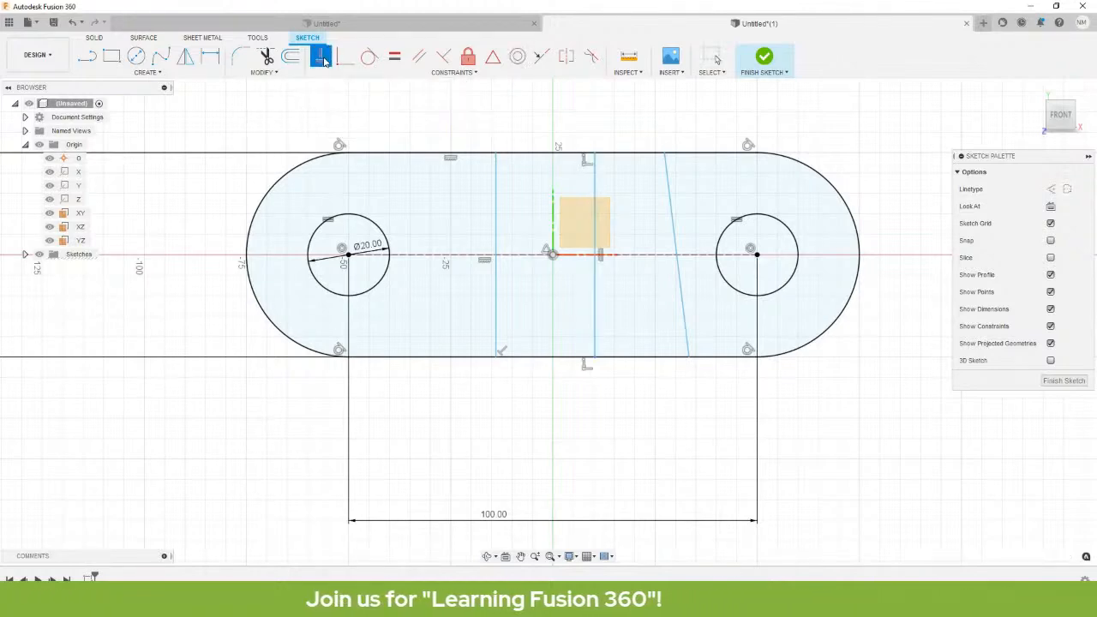
{"action": "left_click", "coordinate": [672, 214]}
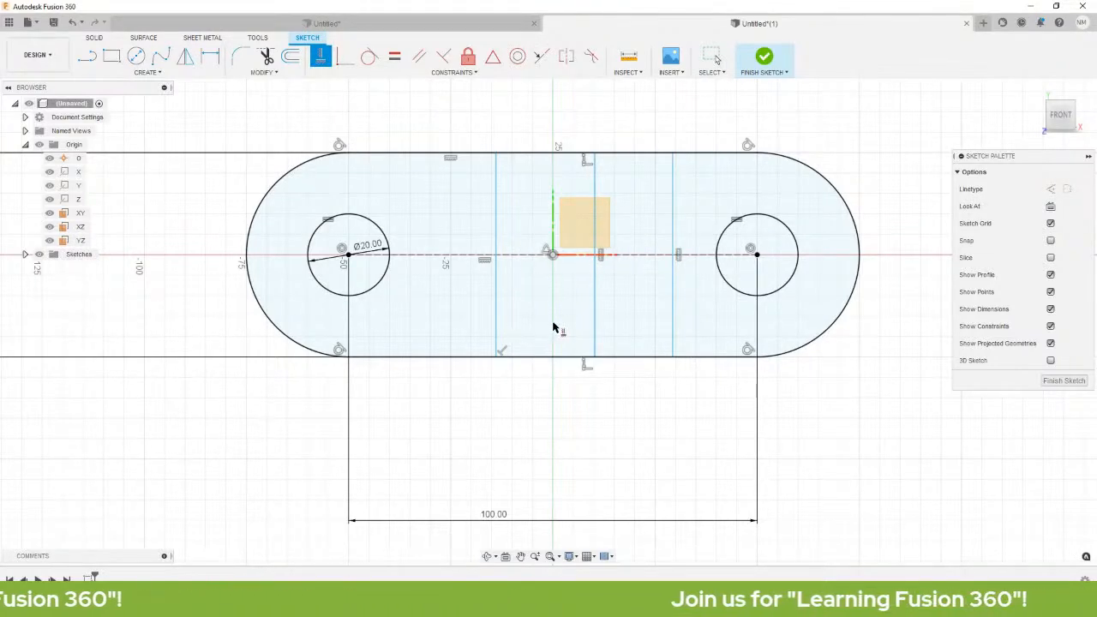
{"action": "key", "text": "Escape"}
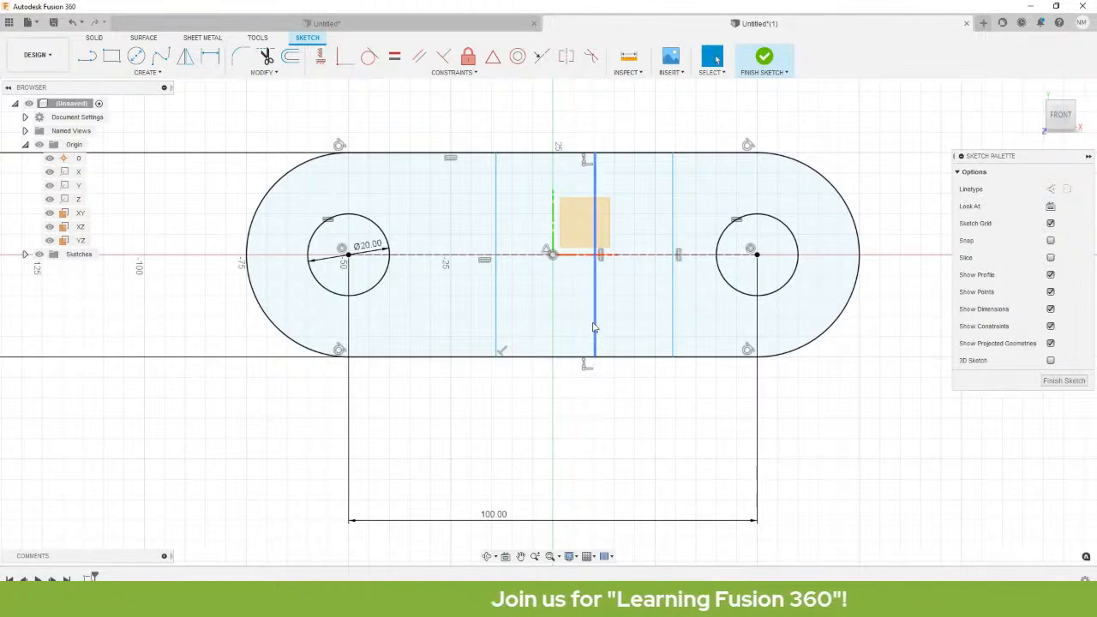
{"action": "mouse_move", "coordinate": [593, 326]}
{"action": "left_mouse_down"}
{"action": "mouse_move", "coordinate": [571, 324]}
{"action": "mouse_move", "coordinate": [674, 310]}
{"action": "mouse_move", "coordinate": [505, 319]}
{"action": "mouse_move", "coordinate": [534, 317]}
{"action": "left_mouse_up"}
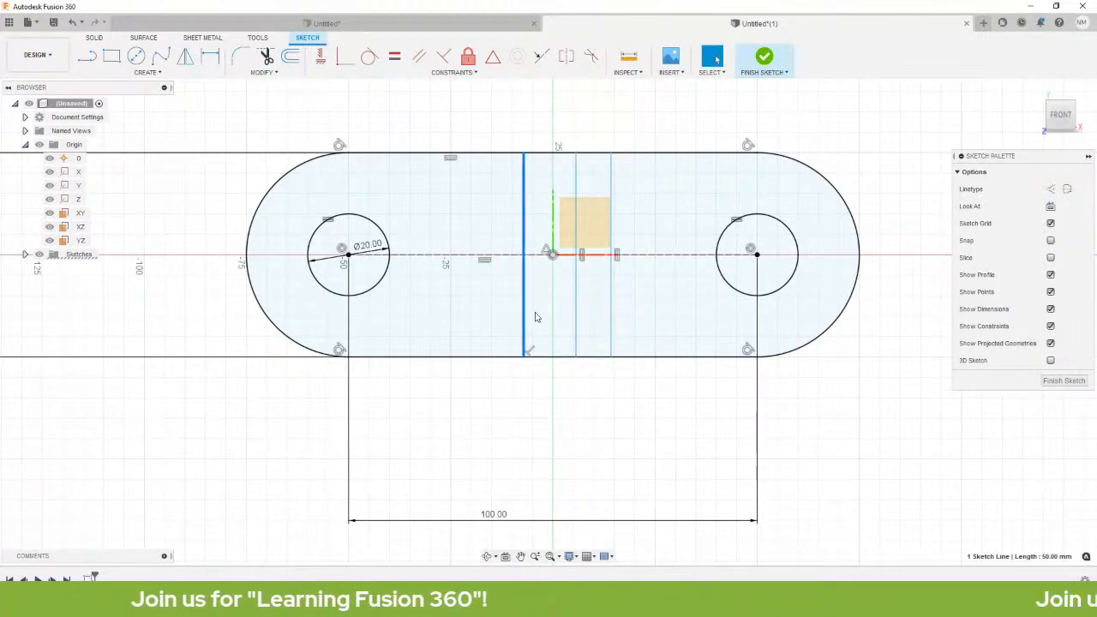
{"action": "left_click", "coordinate": [603, 110]}
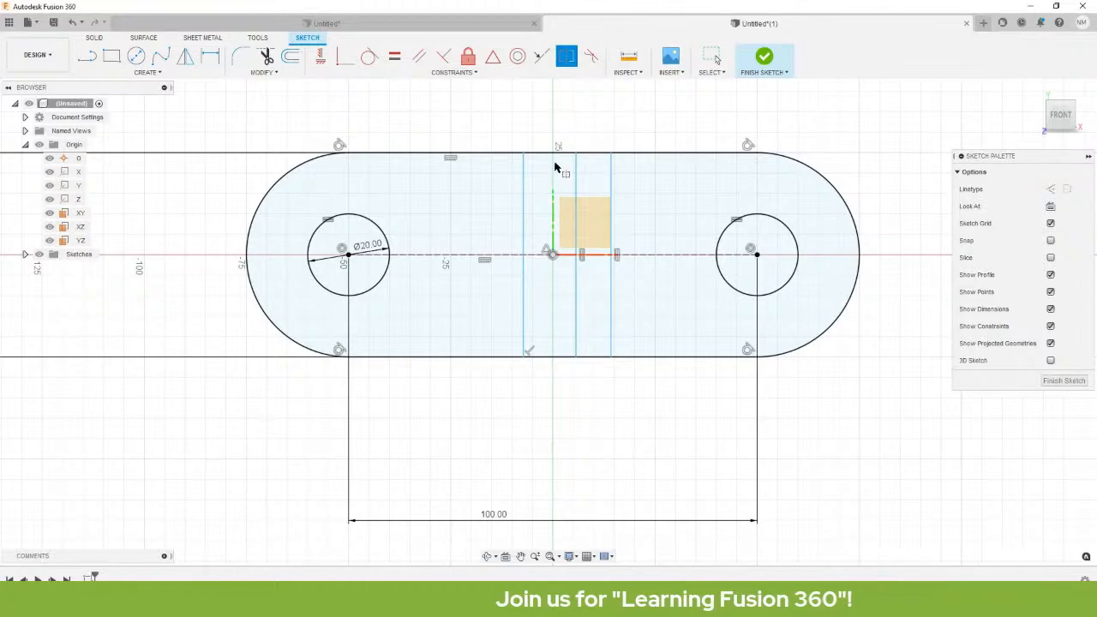
Make the left and right lines symmetric about the middle vertical line.
{"action": "left_click", "coordinate": [525, 237]}
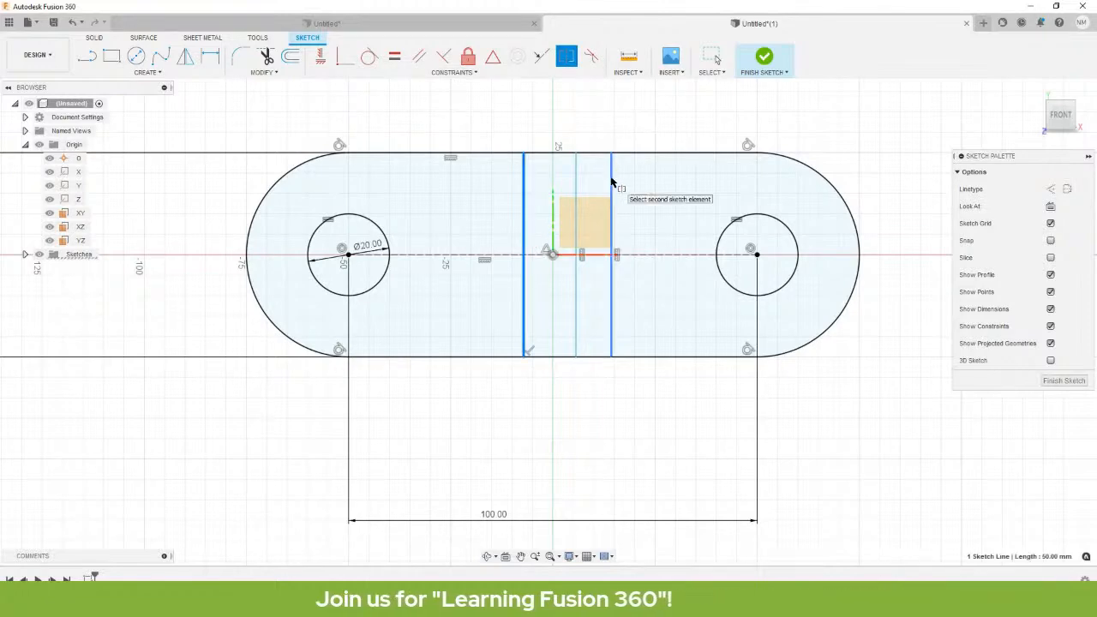
{"action": "left_click", "coordinate": [611, 182]}
{"action": "left_click", "coordinate": [577, 195]}
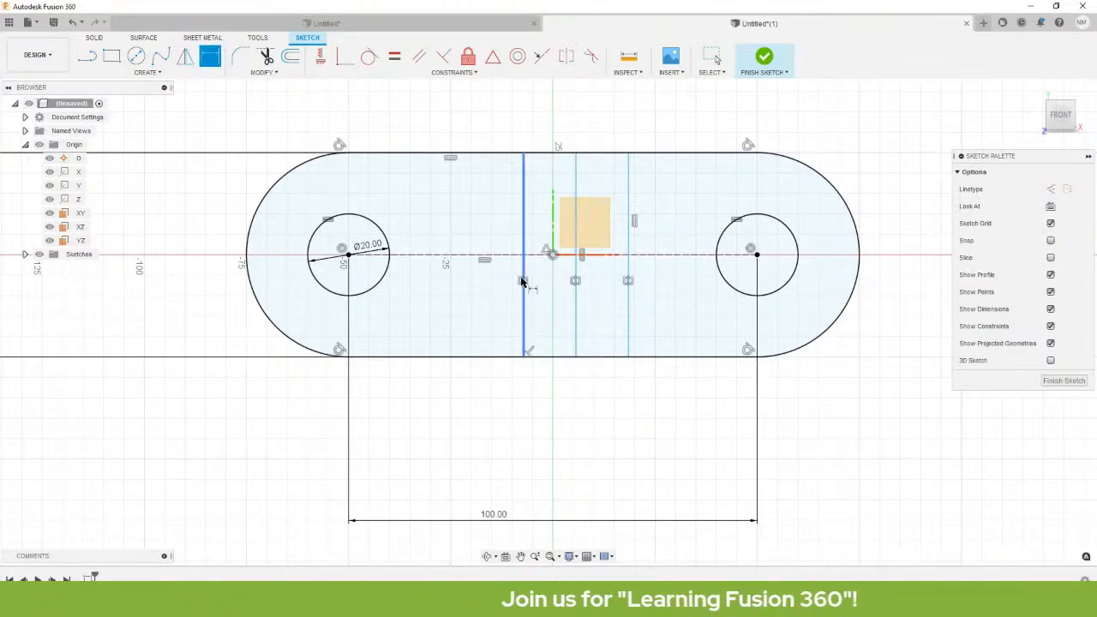
Dimension the outer vertical lines 20 apart, then drag to check the band shifts as one unit.
{"action": "left_click", "coordinate": [522, 214]}
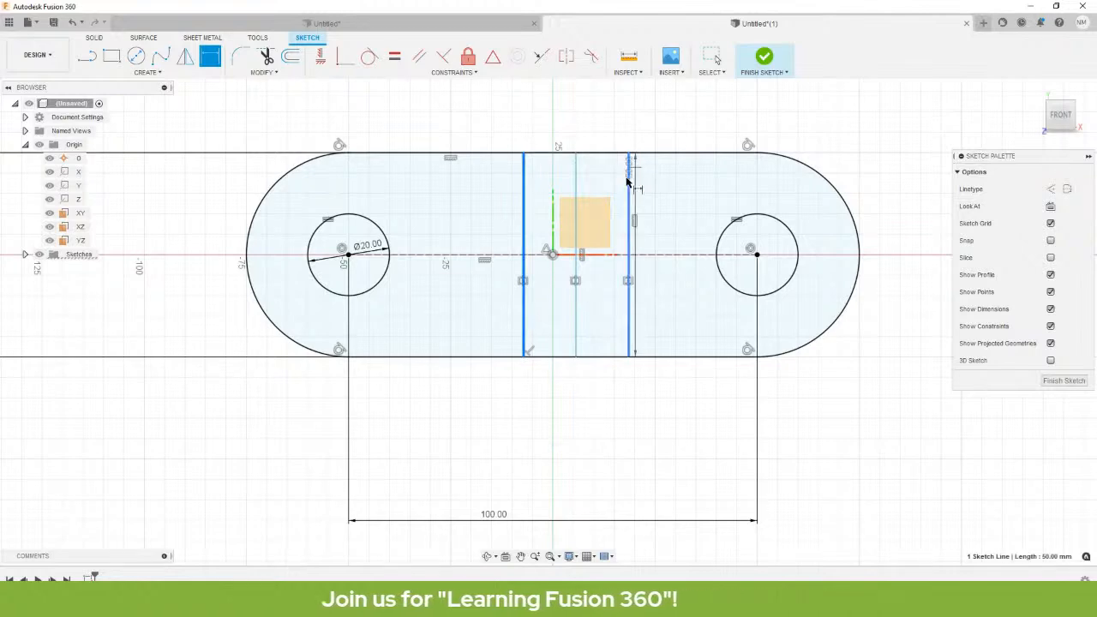
{"action": "left_click", "coordinate": [627, 180]}
{"action": "left_click", "coordinate": [580, 435]}
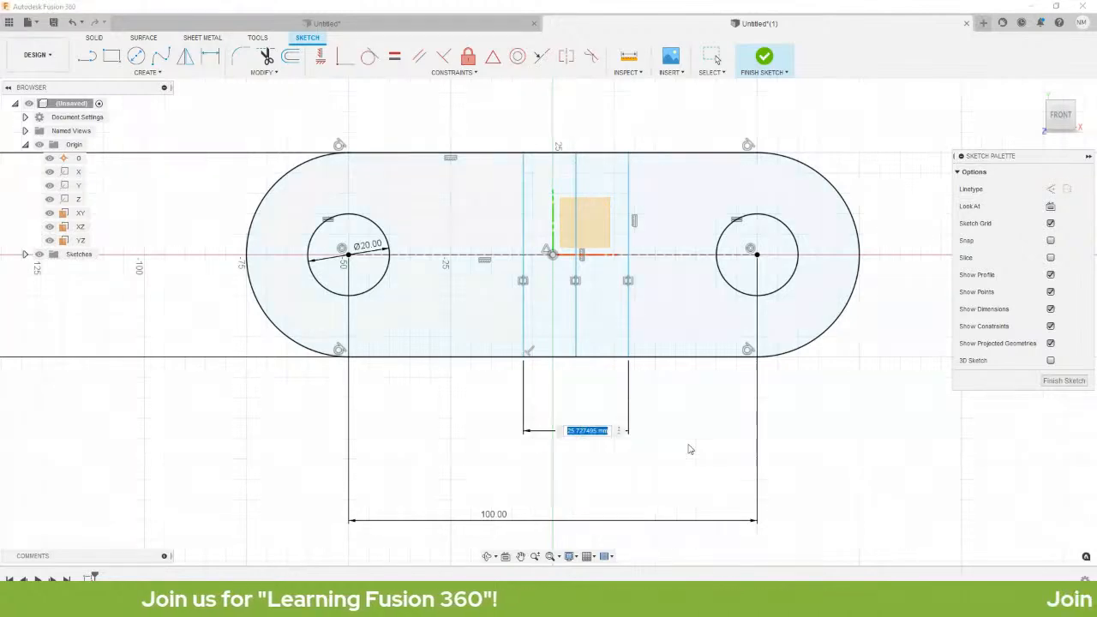
{"action": "type", "text": "20"}
{"action": "key", "text": "Return"}
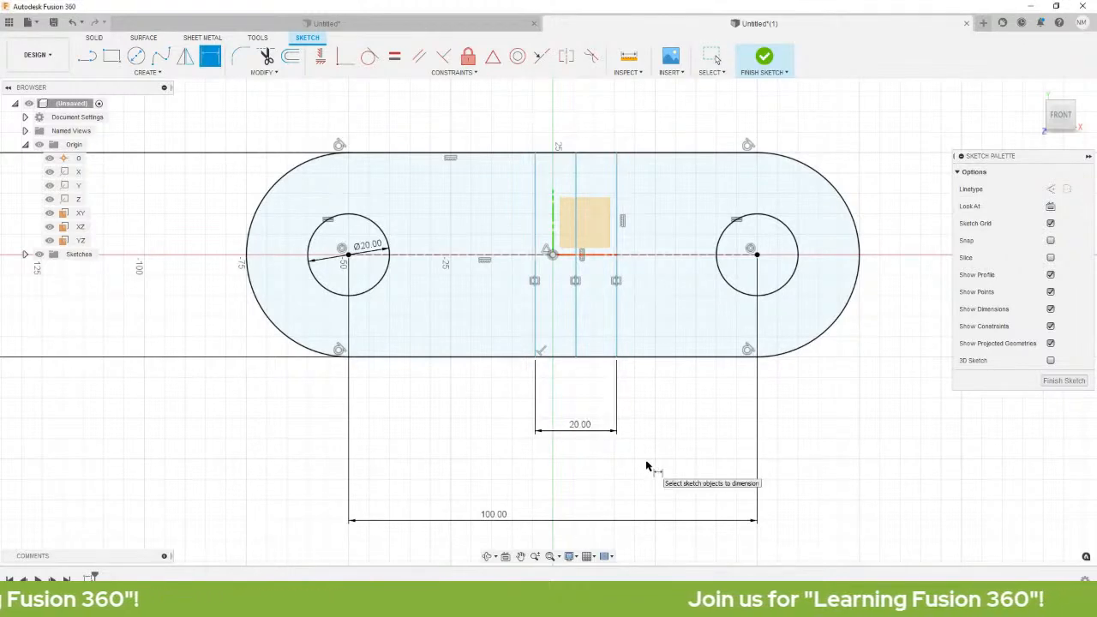
{"action": "key", "text": "Escape"}
{"action": "left_click_drag", "start_coordinate": [576, 203], "coordinate": [613, 250]}
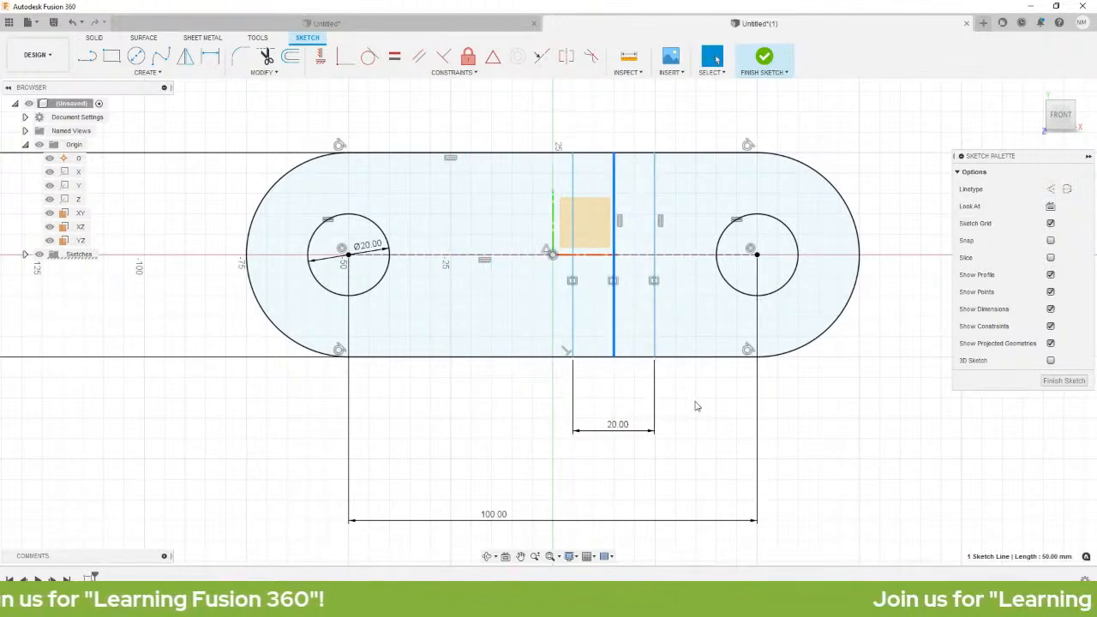
Make the middle line coincident with the origin and convert it to dashed construction geometry.
{"action": "left_click", "coordinate": [614, 182]}
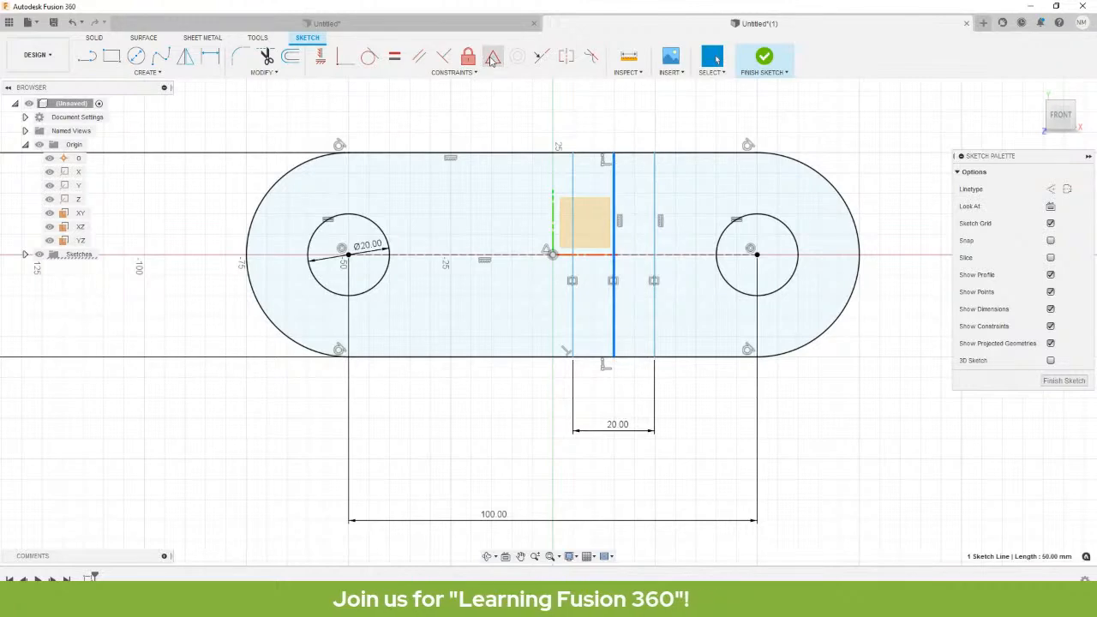
{"action": "left_click", "coordinate": [553, 257]}
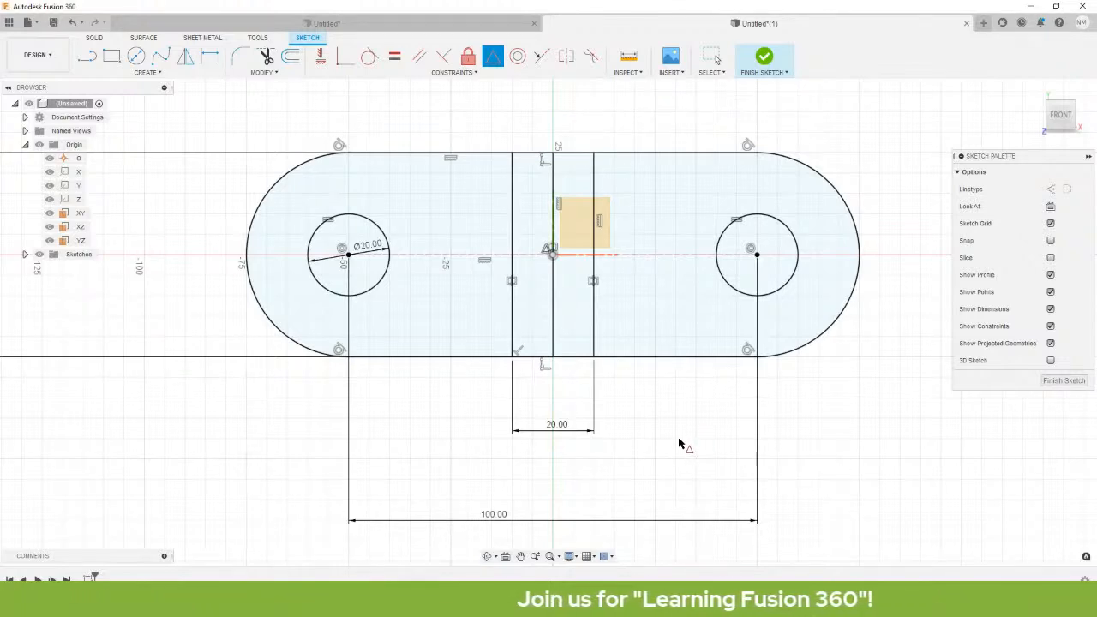
{"action": "key", "text": "Escape"}
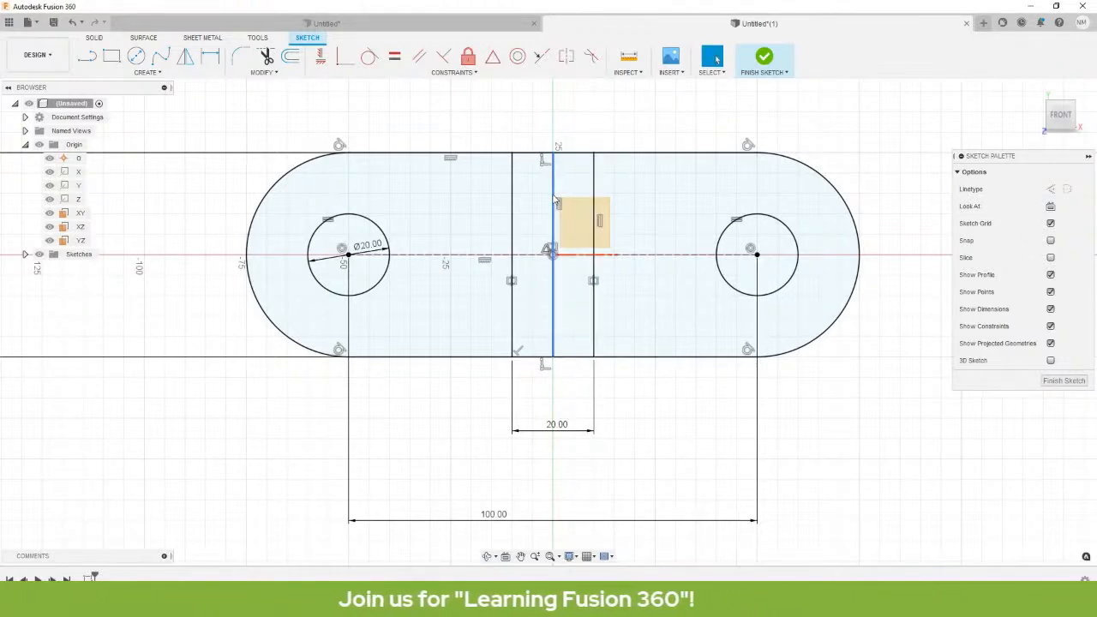
{"action": "left_click", "coordinate": [554, 200]}
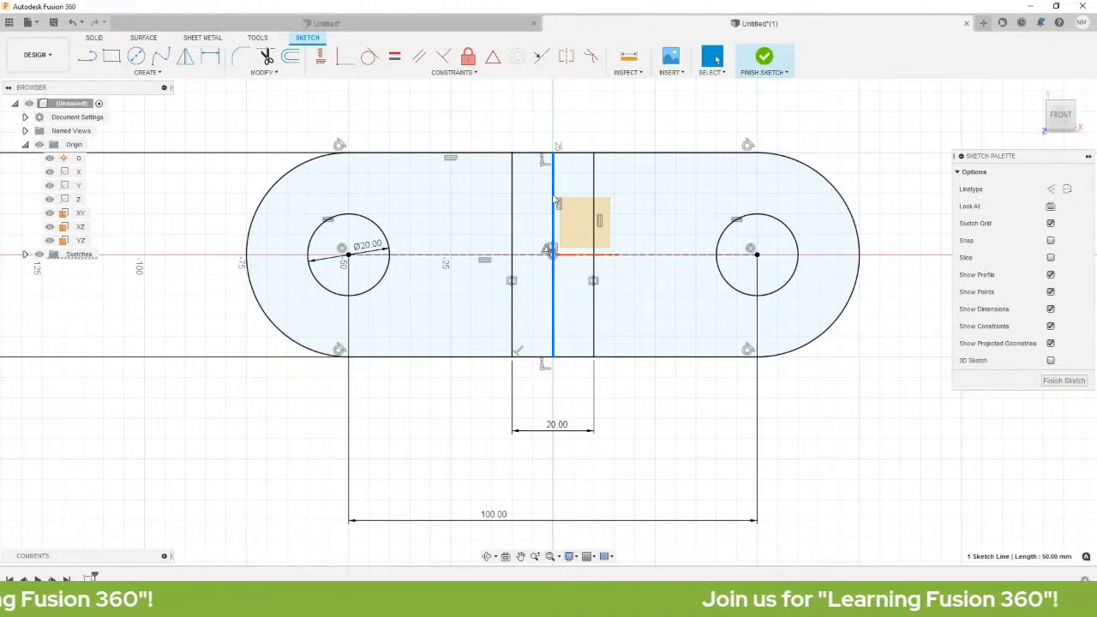
{"action": "key", "text": "x"}
{"action": "left_click", "coordinate": [614, 99]}
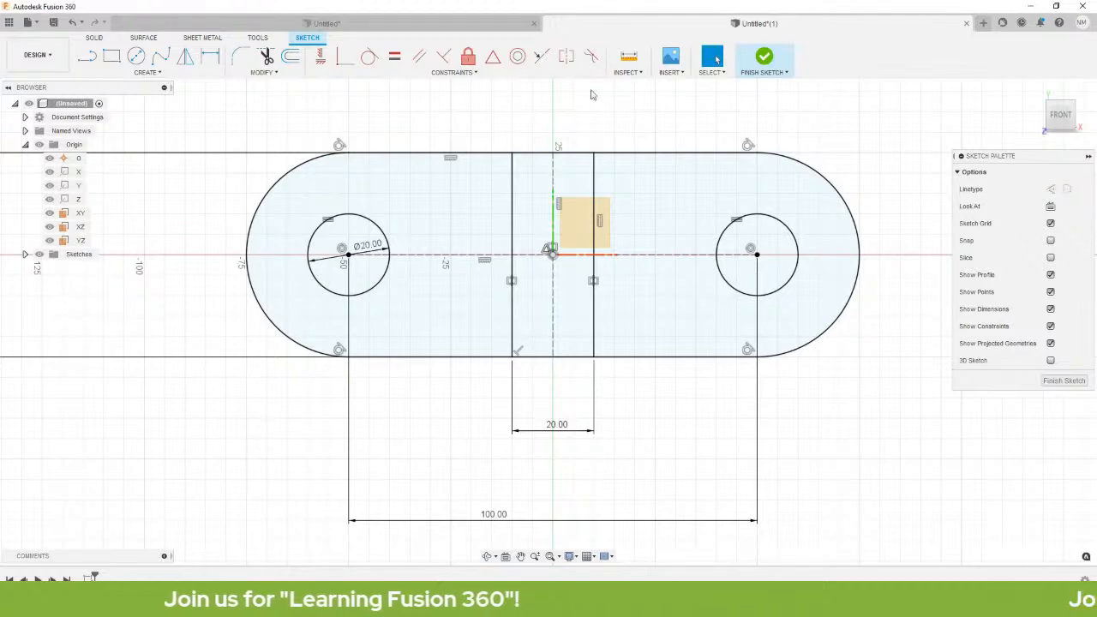
Move the 50.00, 20.00 and Ø20.00 dimensions clear of the slot, then maximize the connecting-plate PDF.
{"action": "scroll", "coordinate": [467, 221], "scroll_direction": "down", "scroll_amount": 3}
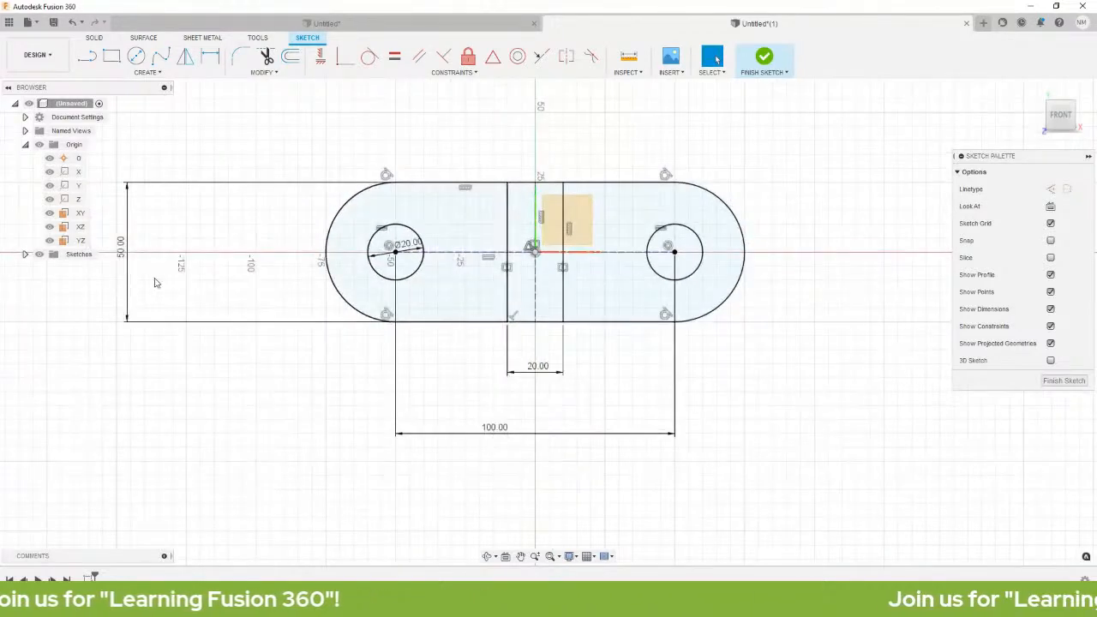
{"action": "left_click_drag", "start_coordinate": [128, 272], "coordinate": [218, 271]}
{"action": "left_click_drag", "start_coordinate": [537, 366], "coordinate": [531, 93]}
{"action": "left_click_drag", "start_coordinate": [409, 244], "coordinate": [446, 129]}
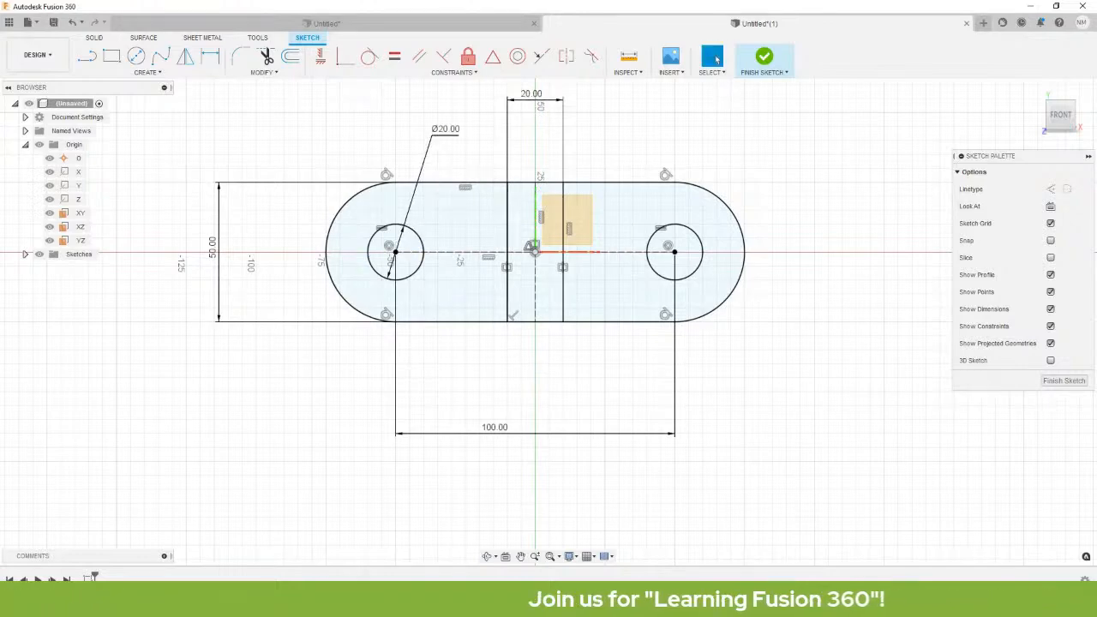
{"action": "left_click_drag", "start_coordinate": [0, 219], "coordinate": [610, 124]}
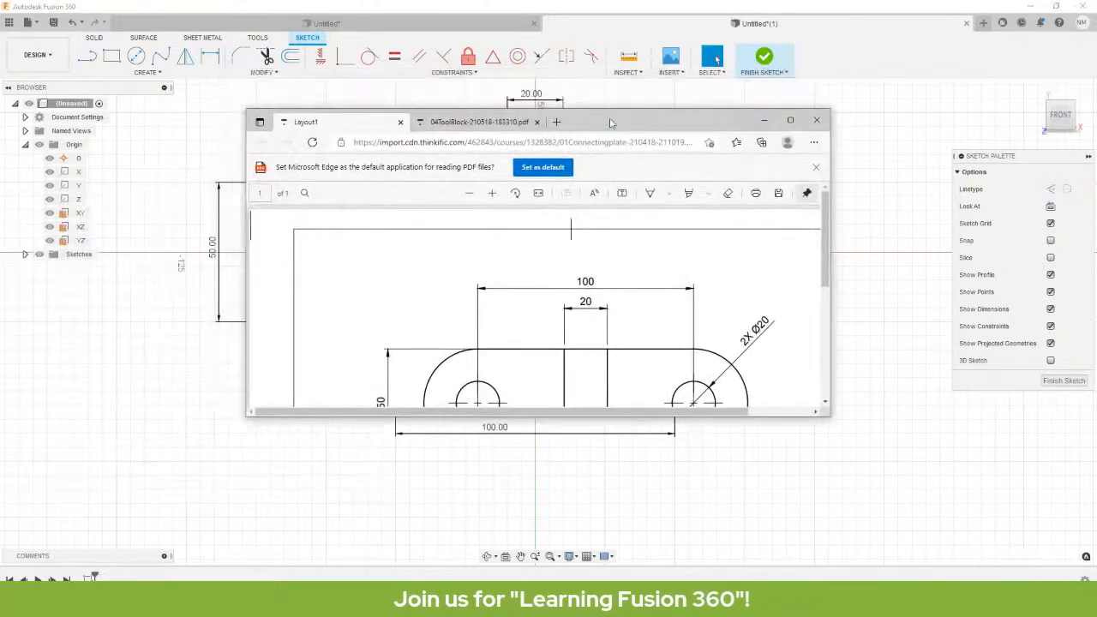
{"action": "left_click", "coordinate": [790, 122]}
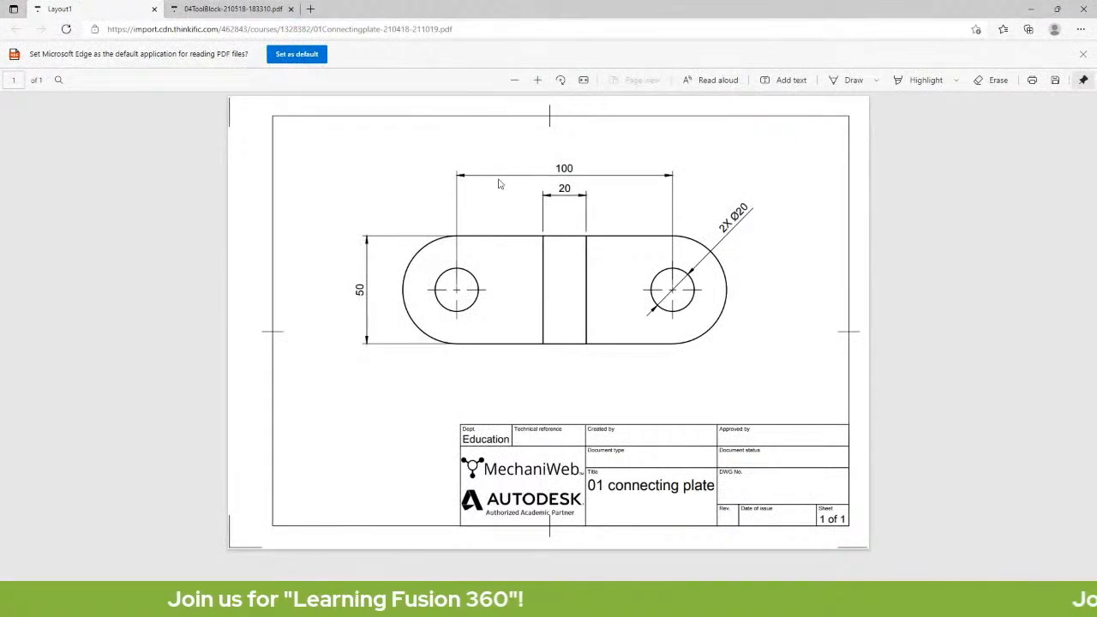
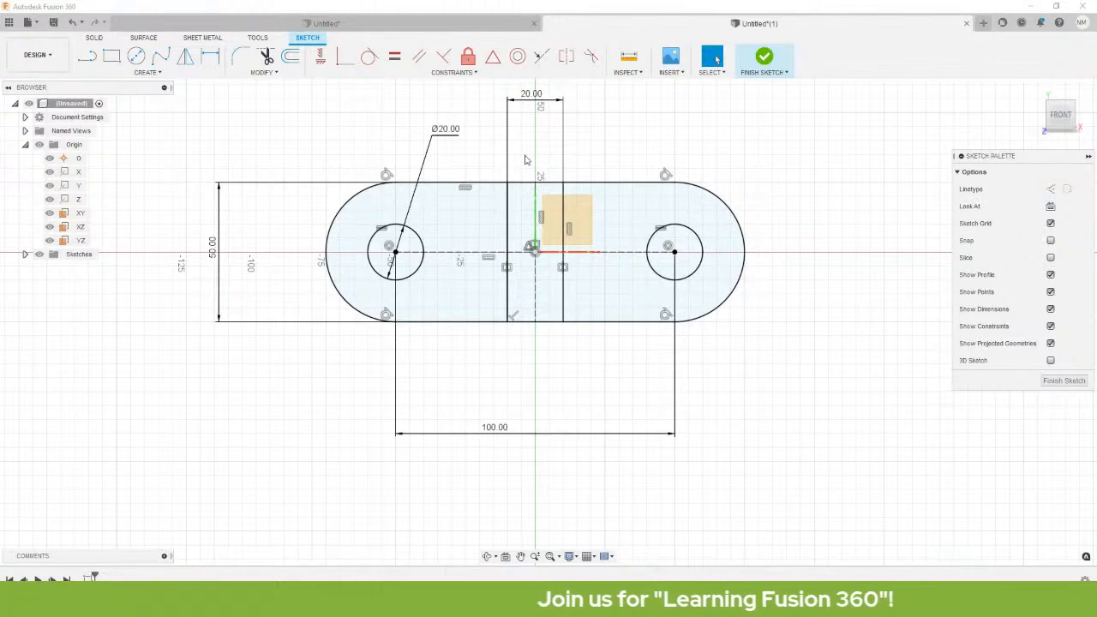
Finish the slotted-link sketch and return to the Home isometric view.
{"action": "left_click", "coordinate": [764, 59]}
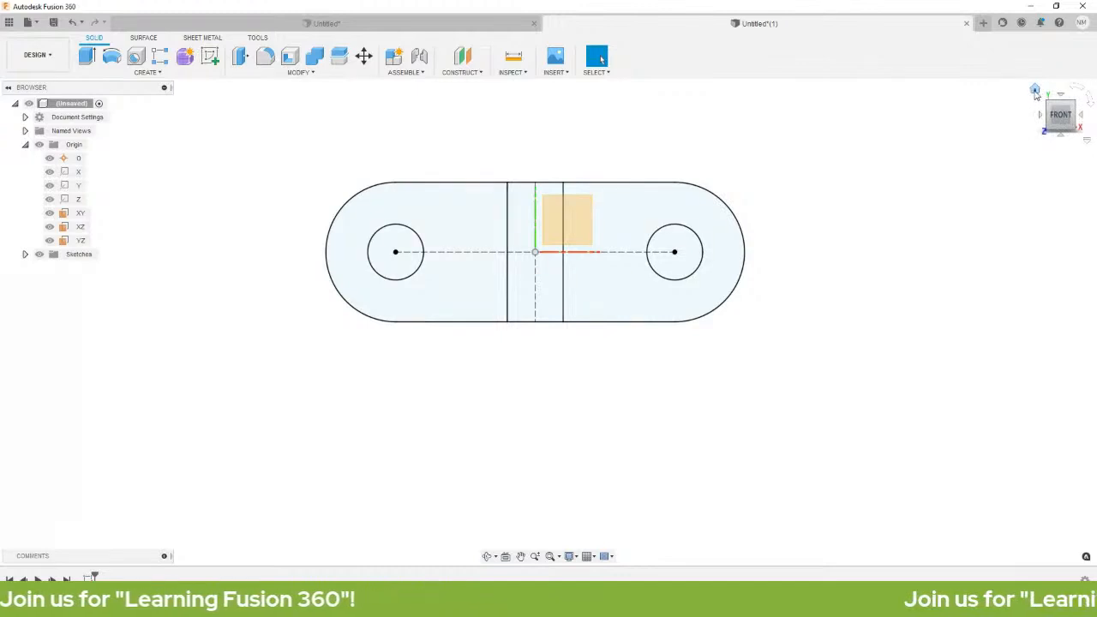
{"action": "left_click", "coordinate": [1035, 90]}
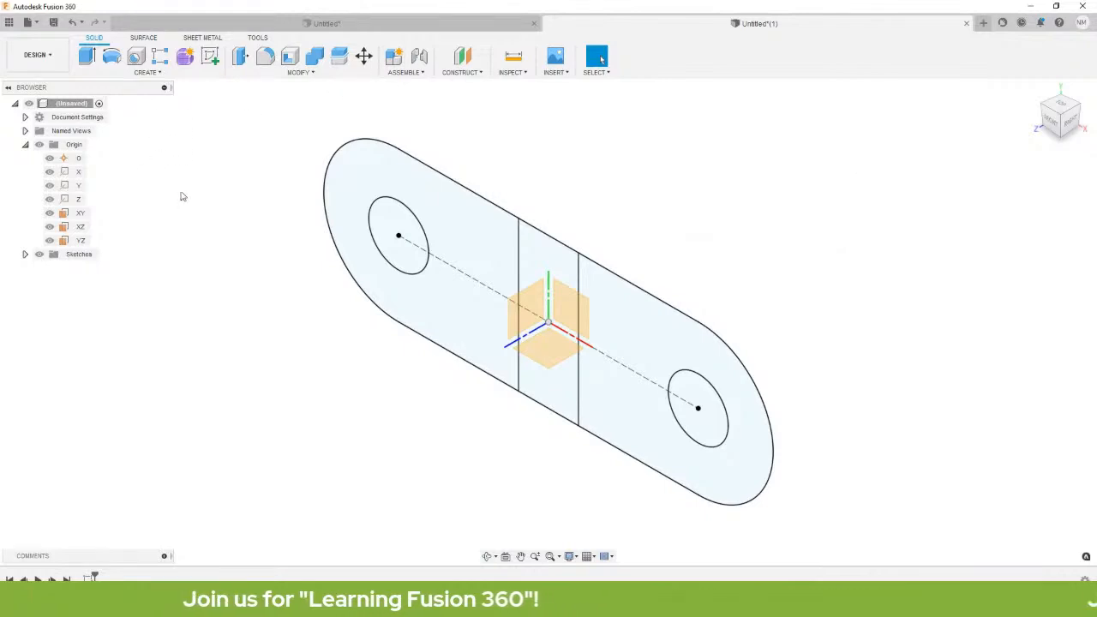
Start an extrusion of the left, middle and right link profiles.
{"action": "left_click", "coordinate": [88, 62]}
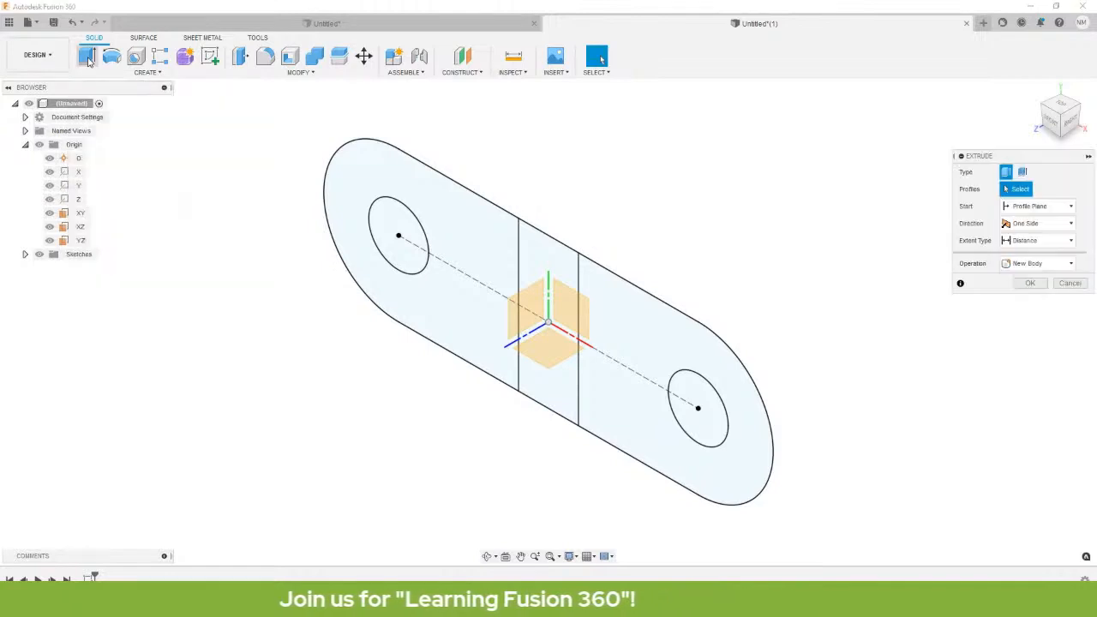
{"action": "left_click", "coordinate": [477, 240]}
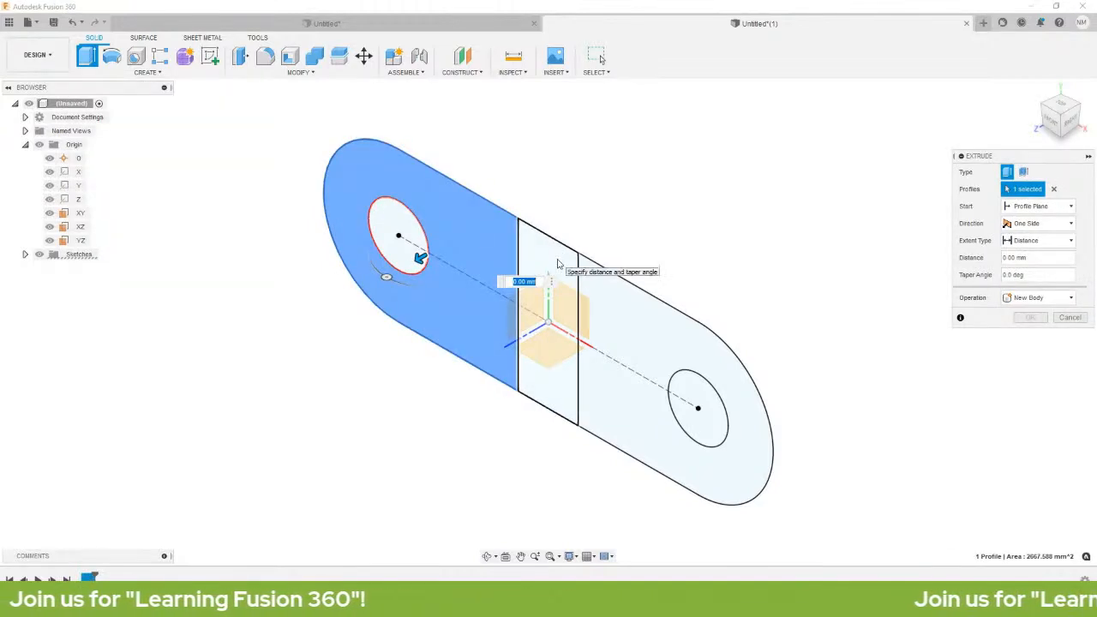
{"action": "left_click", "coordinate": [568, 261]}
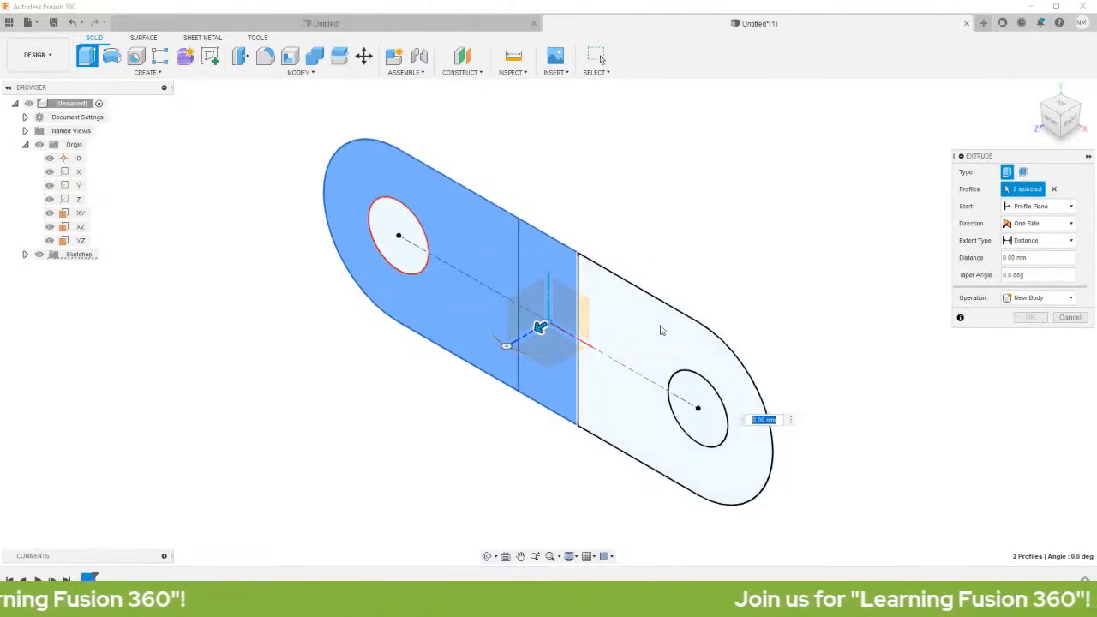
{"action": "left_click", "coordinate": [658, 331]}
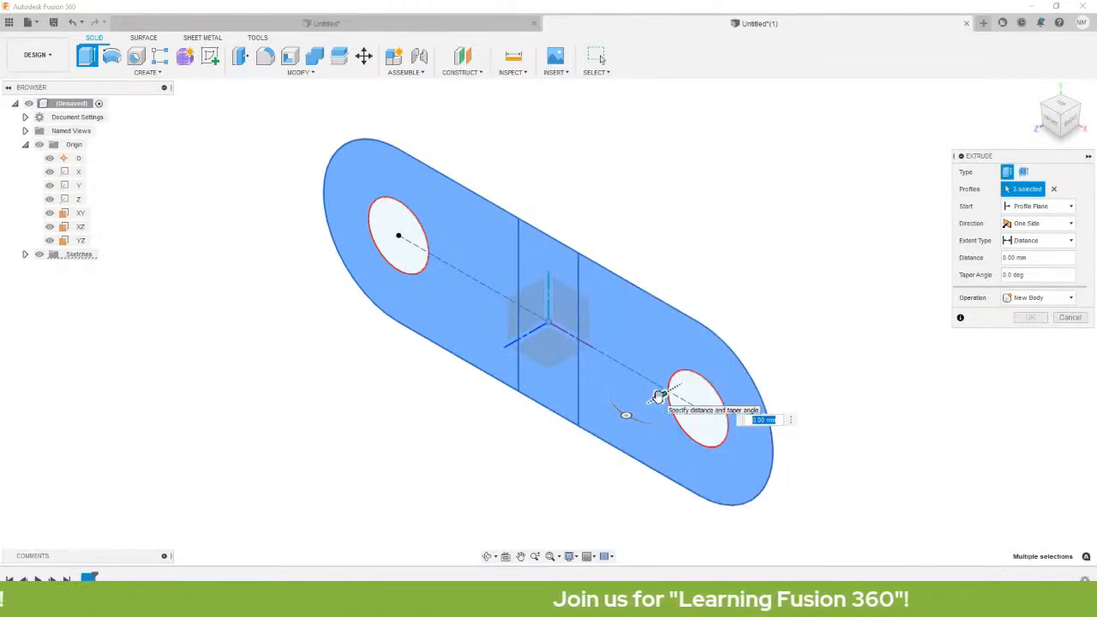
{"action": "left_click_drag", "start_coordinate": [658, 396], "coordinate": [664, 300]}
{"action": "middle_click_drag", "start_coordinate": [862, 335], "coordinate": [759, 298]}
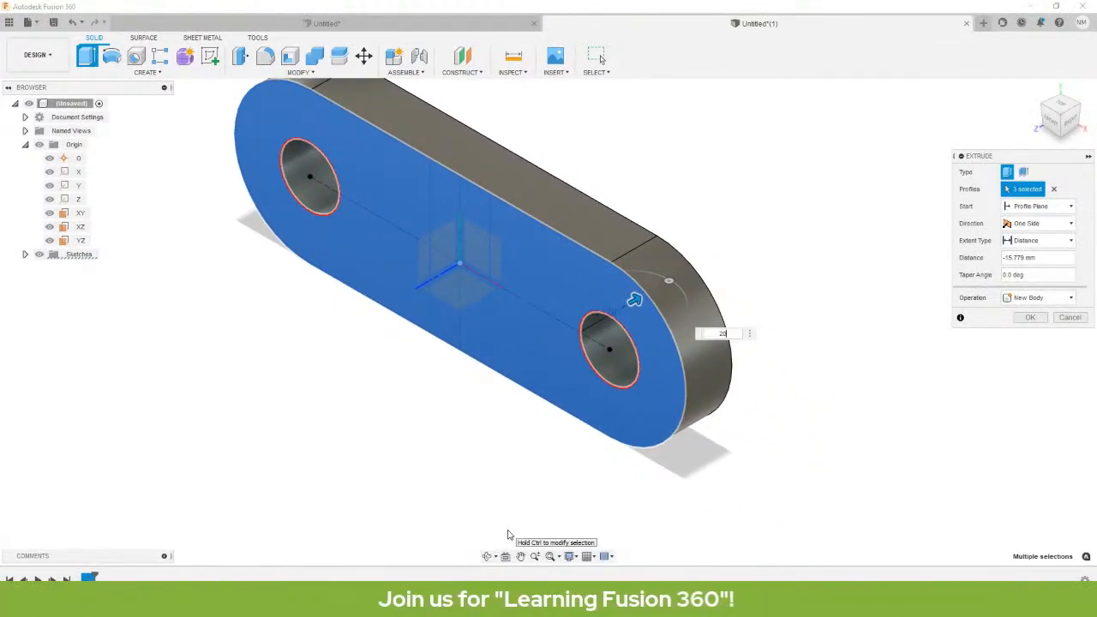
{"action": "key", "text": "Return"}
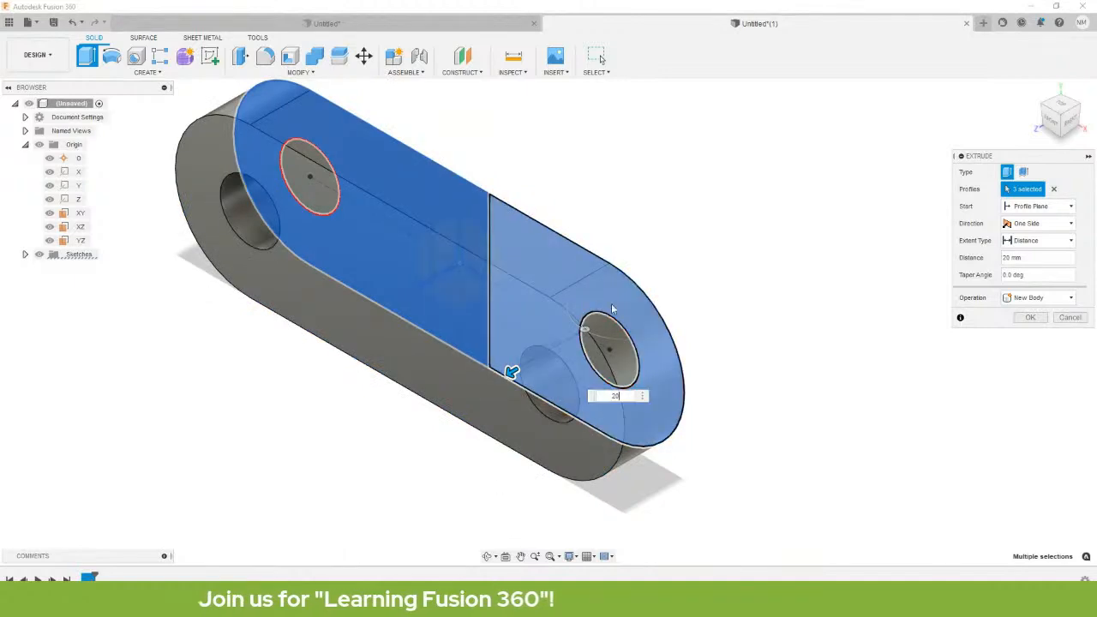
{"action": "middle_click_drag", "start_coordinate": [615, 266], "coordinate": [659, 265]}
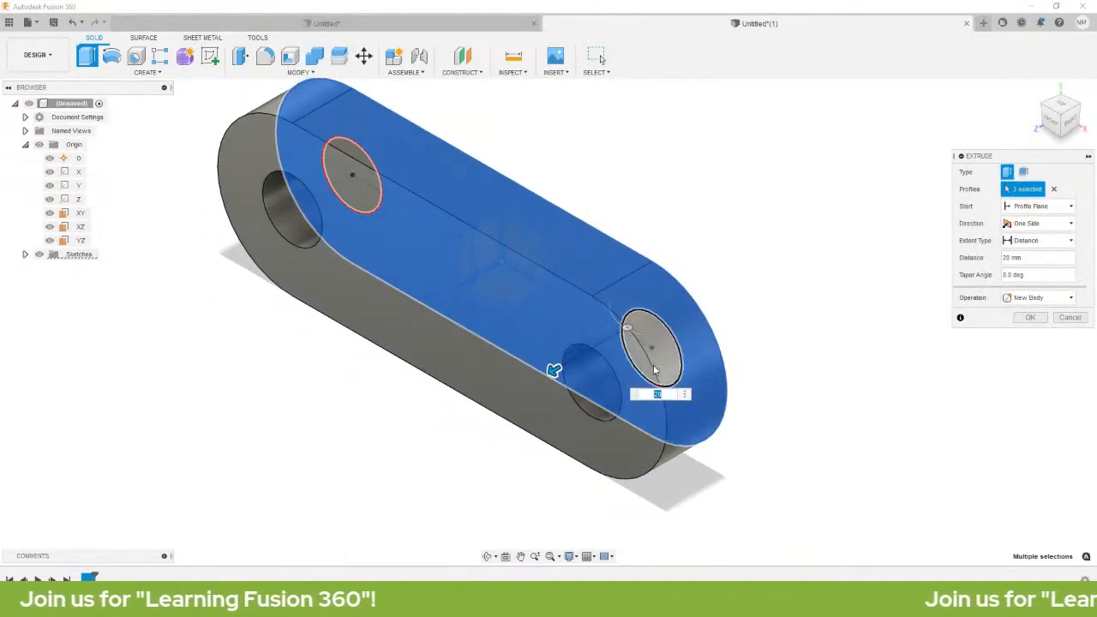
Set the extrusion to -20 mm, One Side, New Body, and confirm it.
{"action": "left_click", "coordinate": [654, 394]}
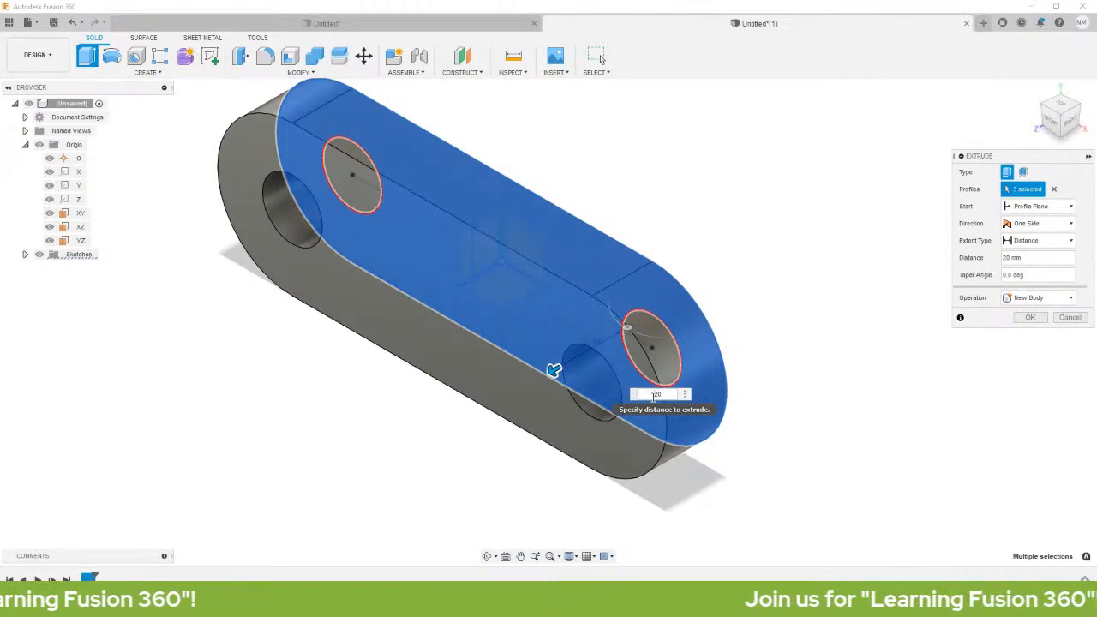
{"action": "type", "text": "-"}
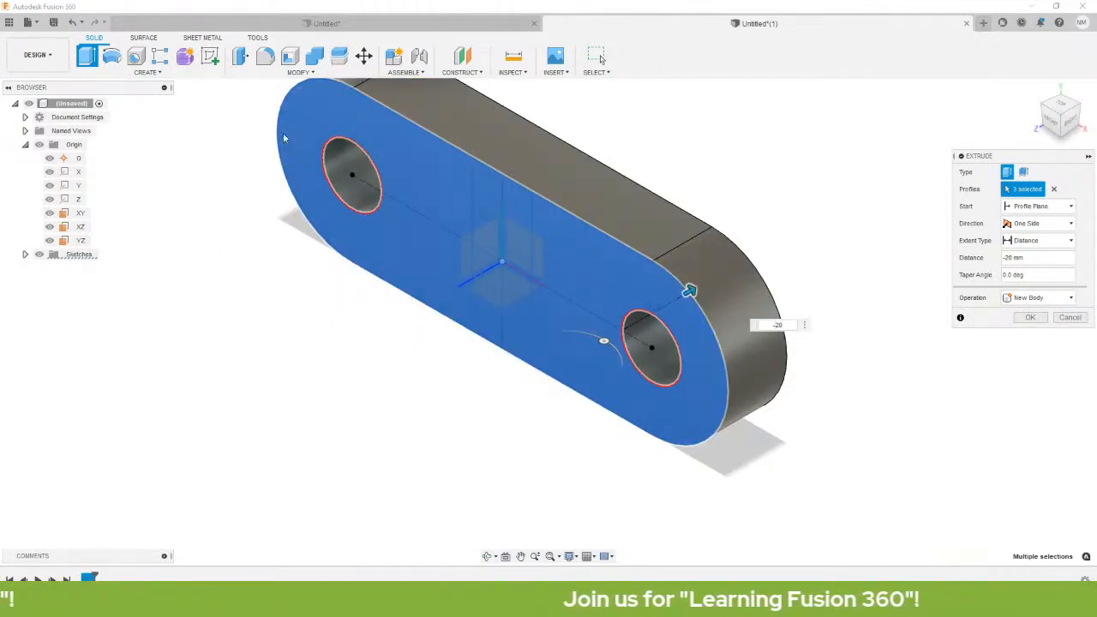
{"action": "left_click_drag", "start_coordinate": [1043, 161], "coordinate": [821, 54]}
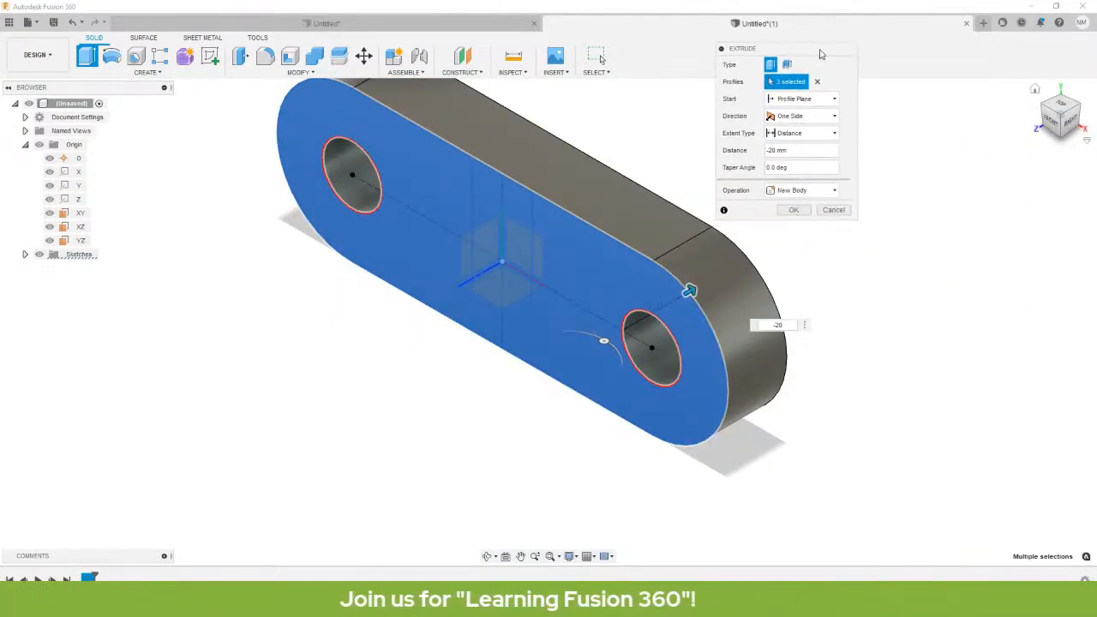
{"action": "left_click", "coordinate": [801, 117]}
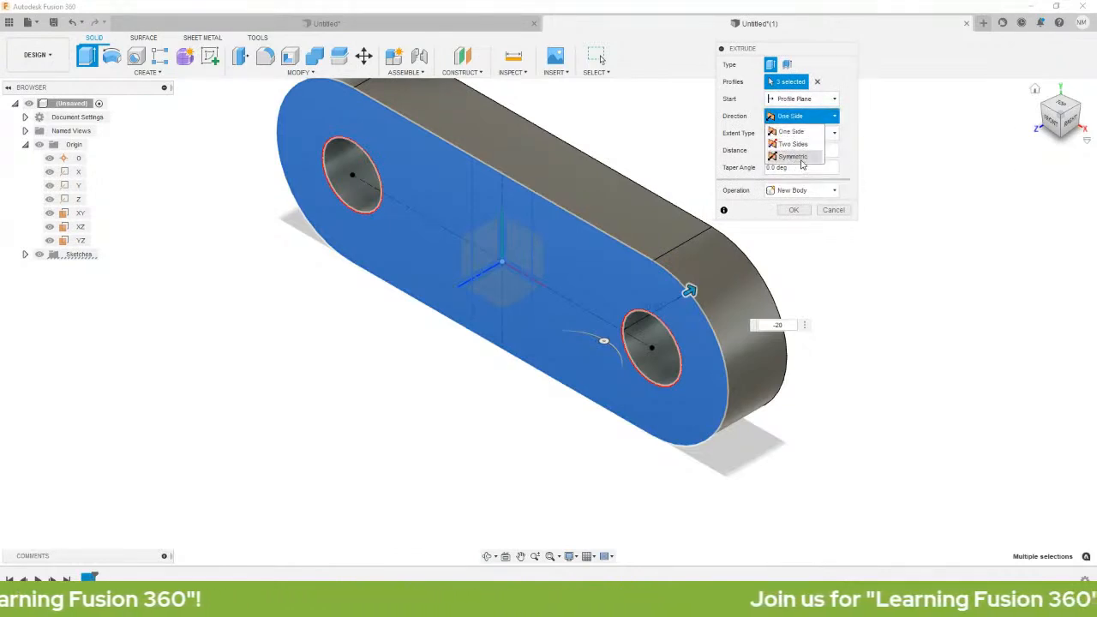
{"action": "left_click", "coordinate": [815, 115]}
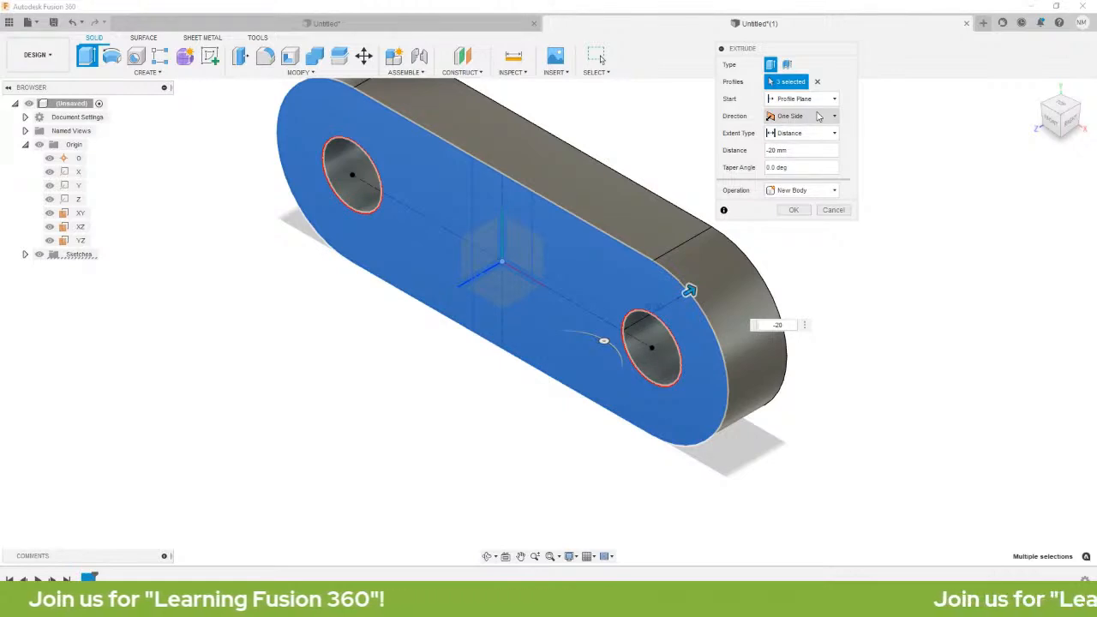
{"action": "left_click", "coordinate": [785, 190]}
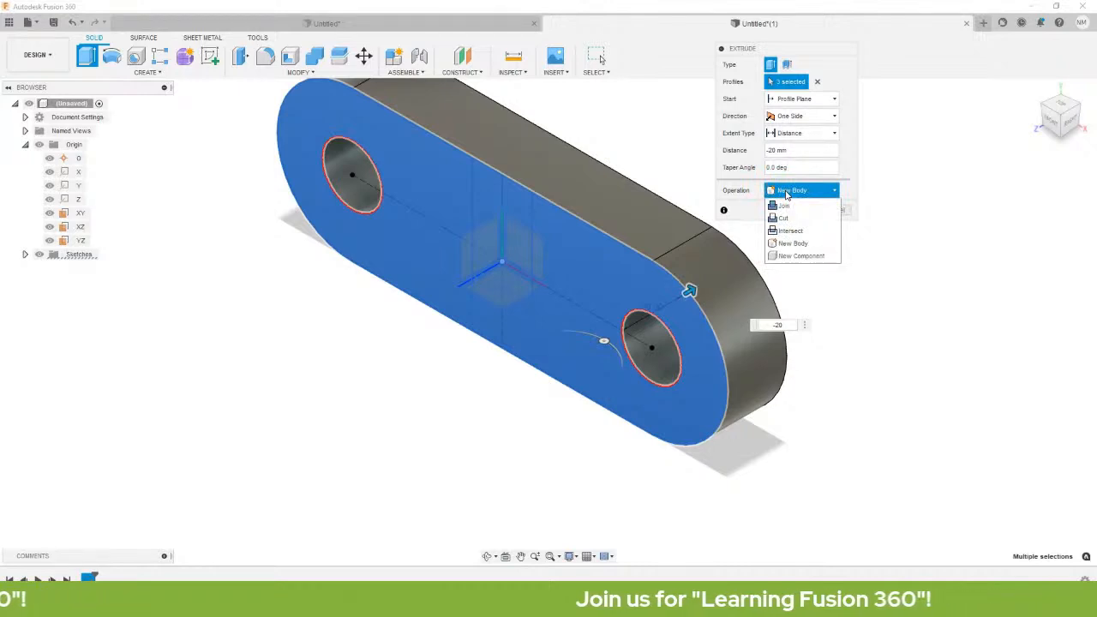
{"action": "left_click", "coordinate": [785, 190]}
{"action": "left_click", "coordinate": [786, 190]}
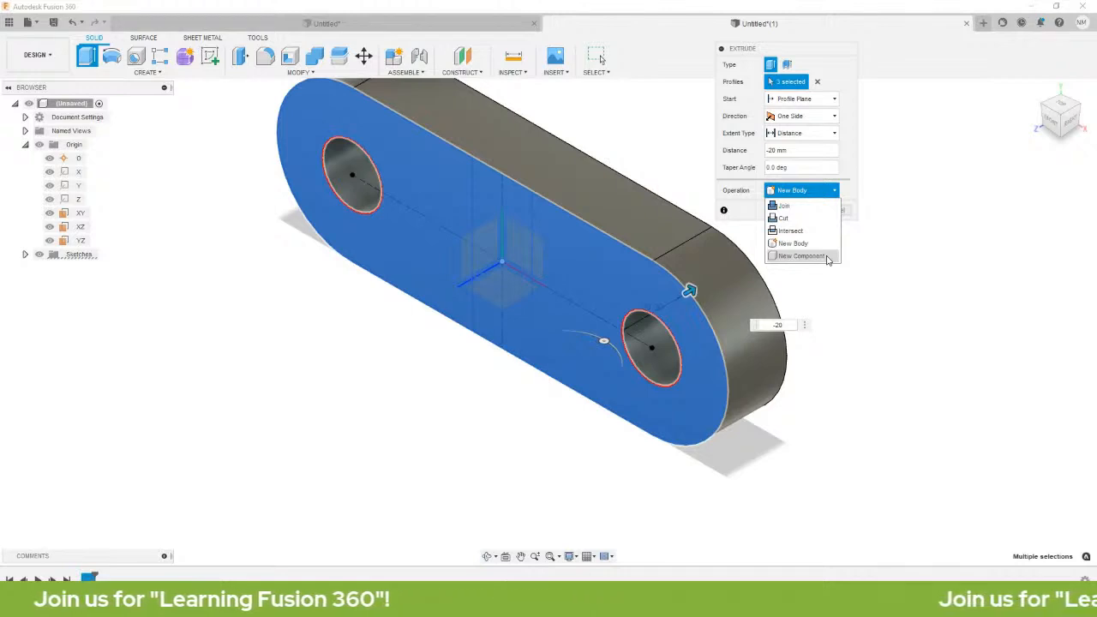
{"action": "left_click", "coordinate": [803, 190]}
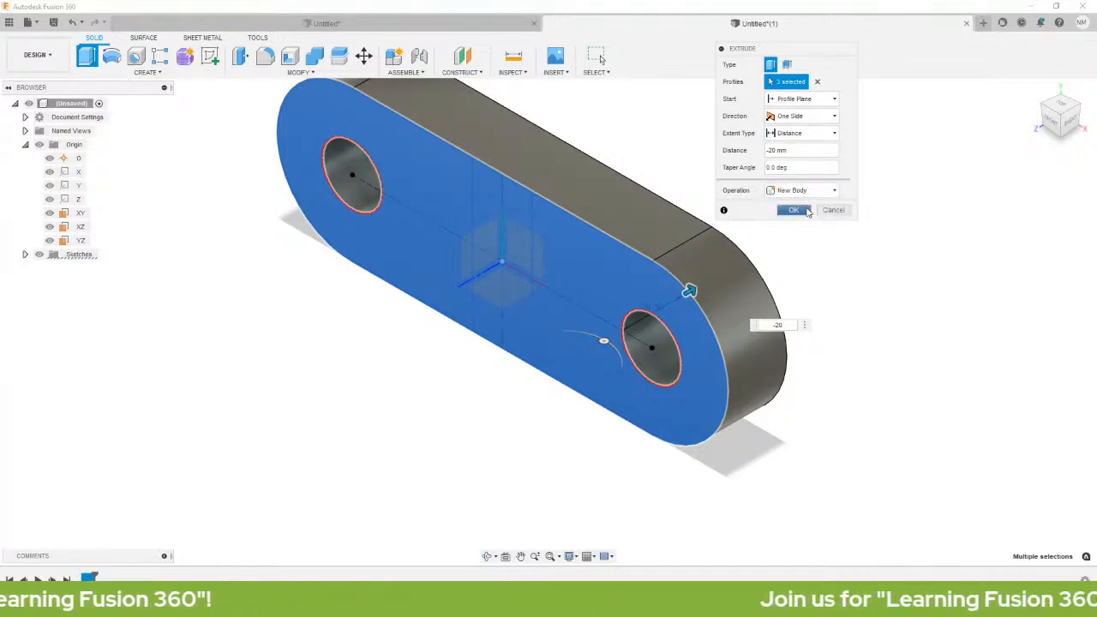
{"action": "left_click_drag", "start_coordinate": [816, 56], "coordinate": [854, 53]}
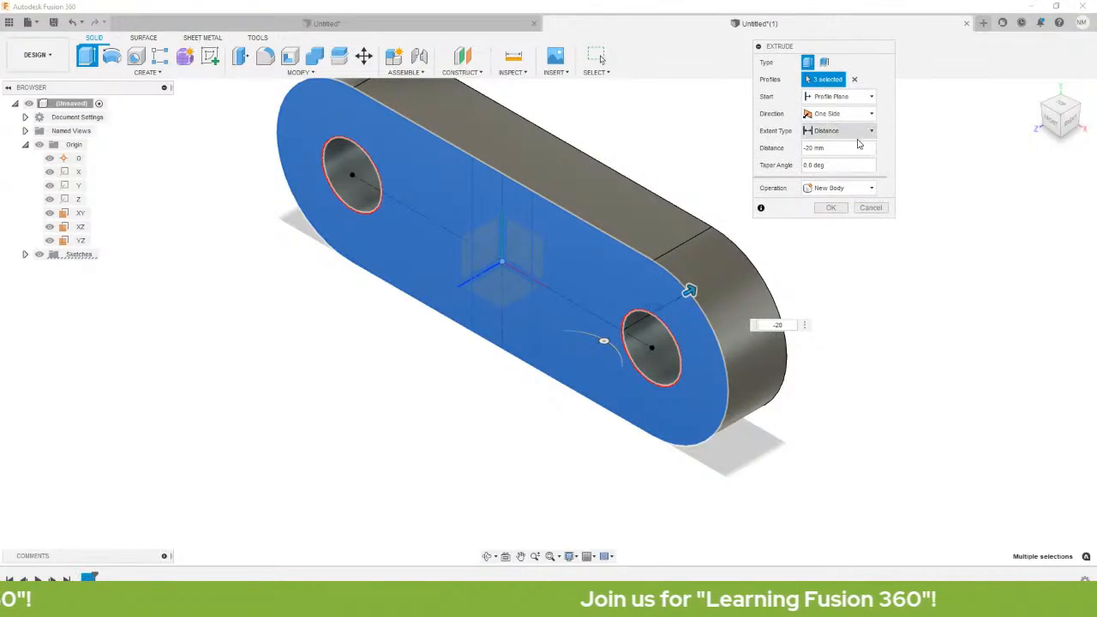
{"action": "left_click", "coordinate": [830, 208]}
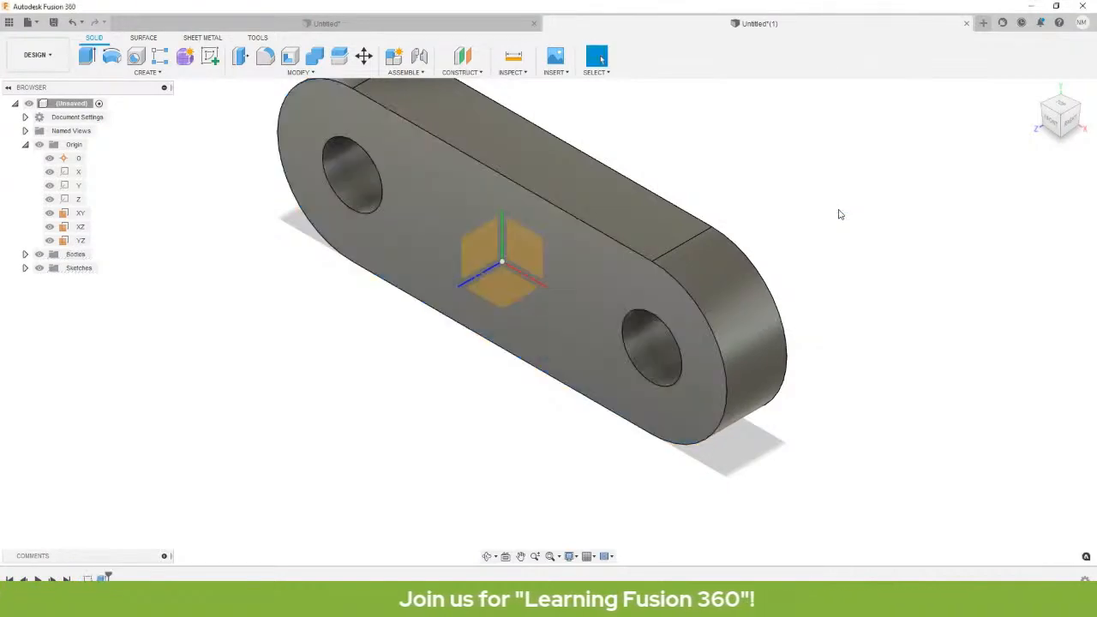
Expand Sketches in the Browser and make Sketch1 visible on the link.
{"action": "middle_click_drag", "start_coordinate": [694, 234], "coordinate": [773, 330]}
{"action": "scroll", "coordinate": [747, 352], "scroll_direction": "down", "scroll_amount": 3}
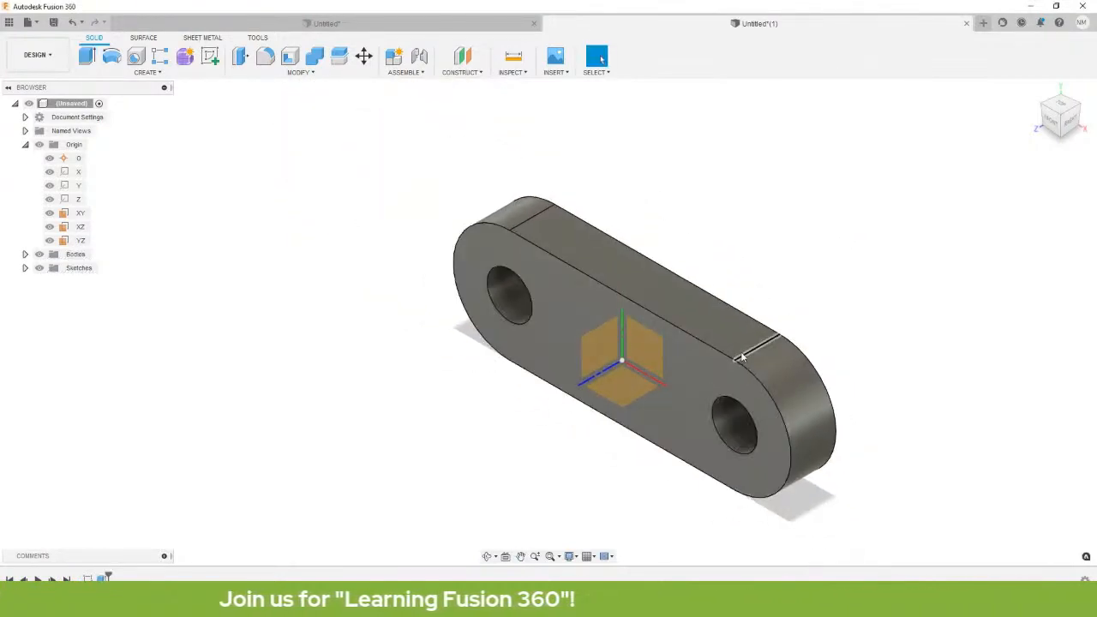
{"action": "scroll", "coordinate": [742, 358], "scroll_direction": "up", "scroll_amount": 1}
{"action": "middle_click_drag", "start_coordinate": [743, 399], "coordinate": [719, 361]}
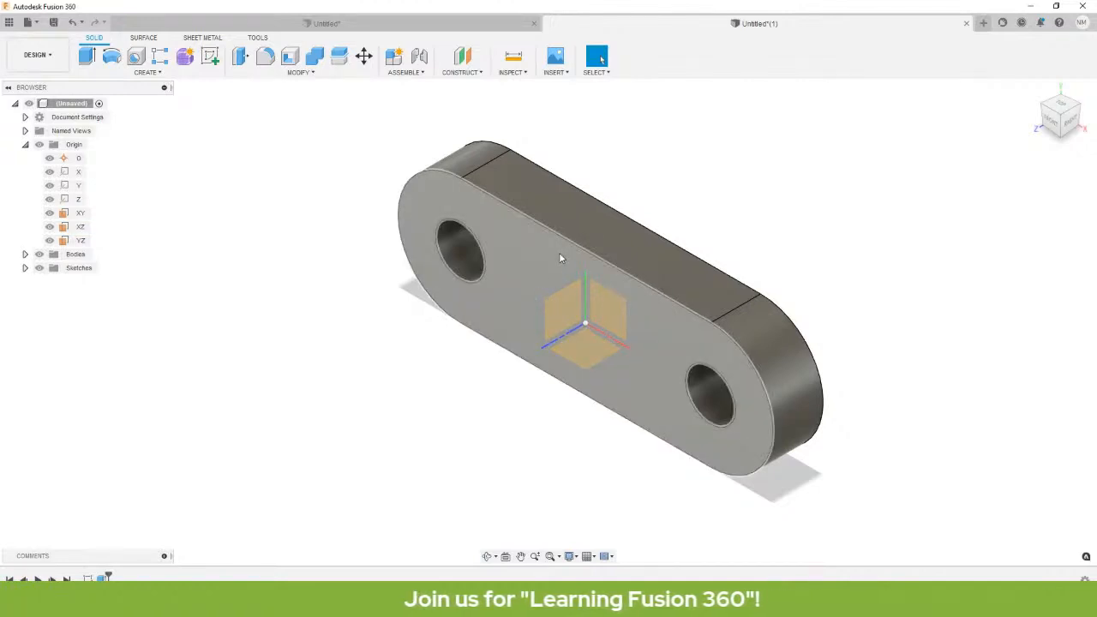
{"action": "middle_click_drag", "start_coordinate": [654, 345], "coordinate": [614, 312]}
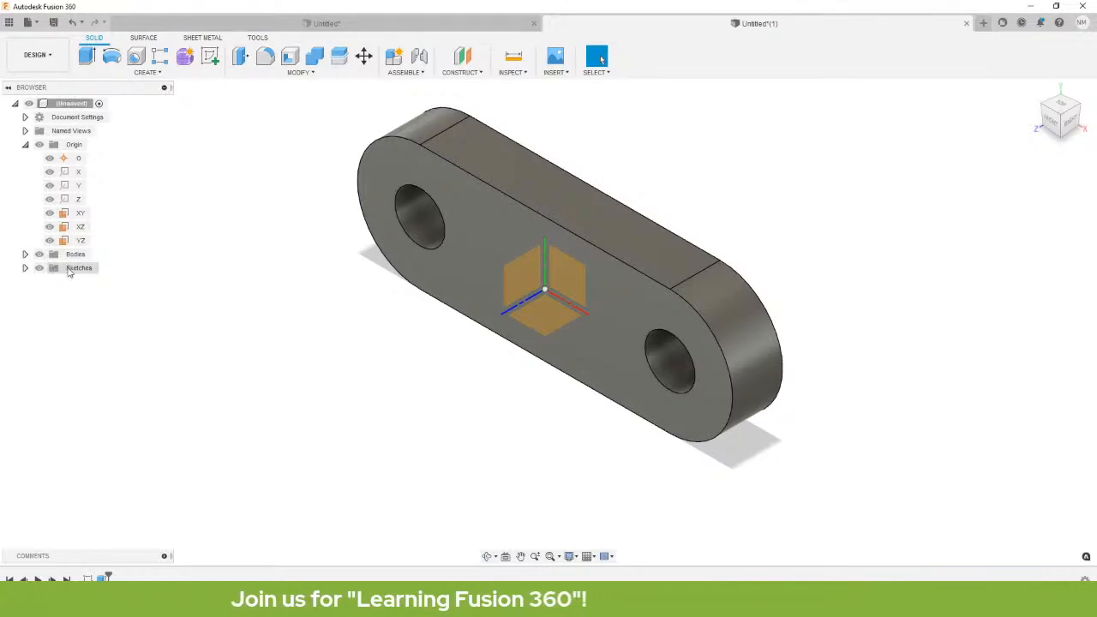
{"action": "left_click", "coordinate": [25, 268]}
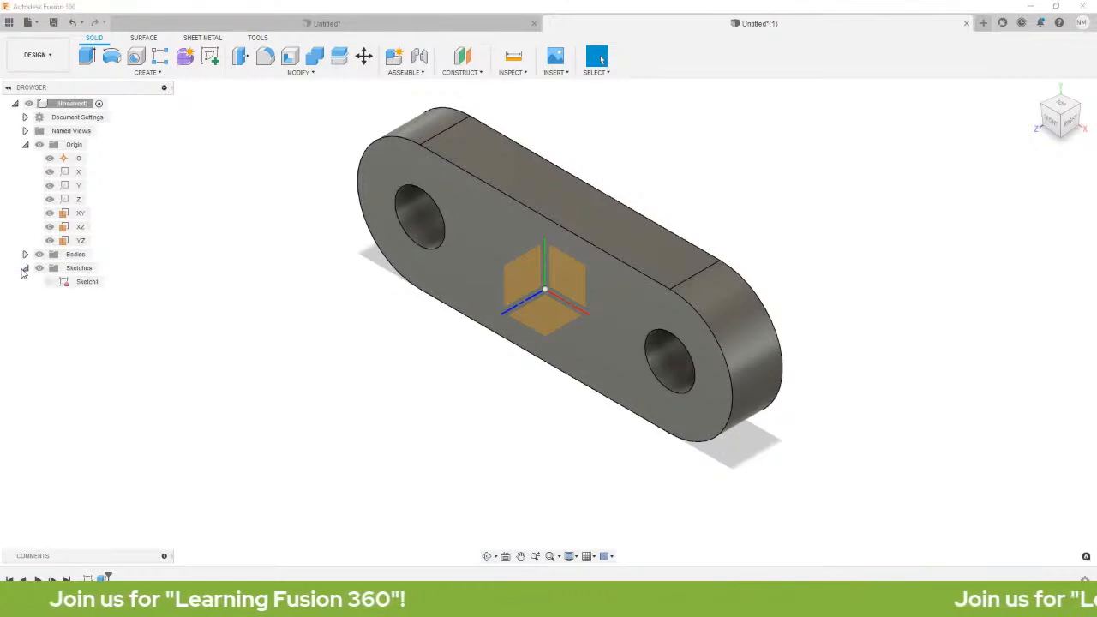
{"action": "left_click", "coordinate": [48, 286]}
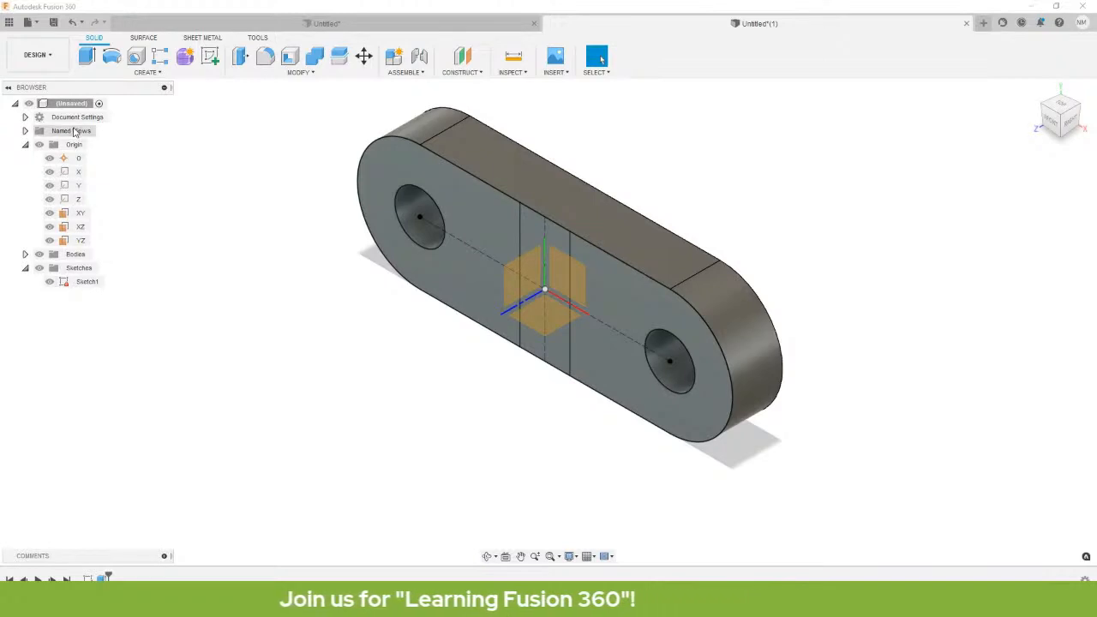
Toggle the Bodies visibility off and back on to compare sketch and solid.
{"action": "left_click", "coordinate": [39, 257]}
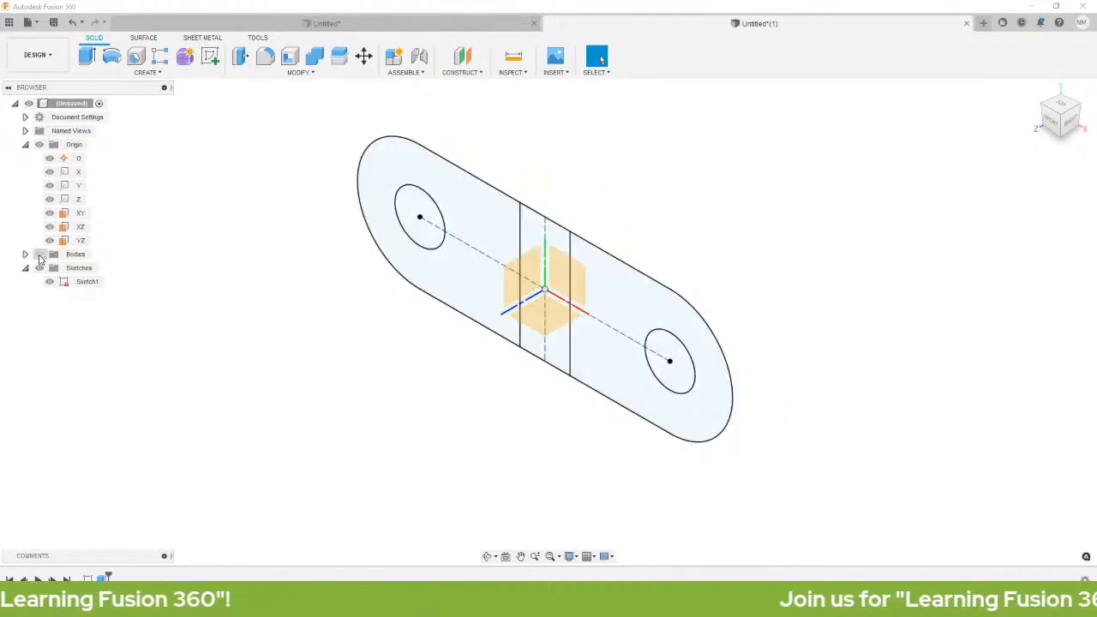
{"action": "left_click", "coordinate": [39, 257]}
{"action": "left_click", "coordinate": [39, 257]}
{"action": "left_click", "coordinate": [40, 257]}
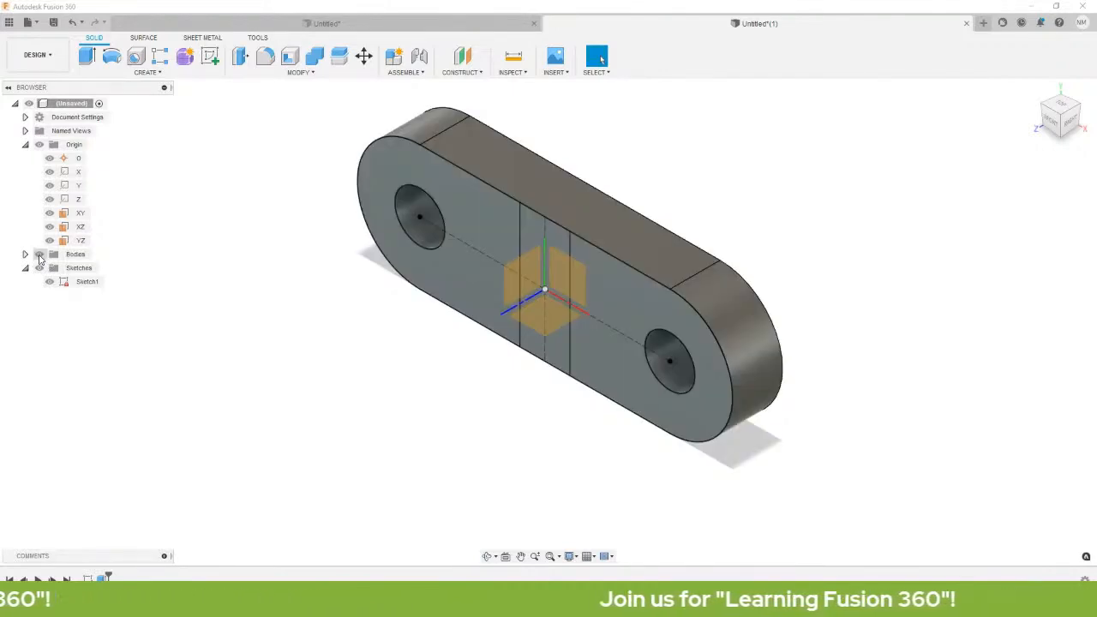
{"action": "left_click", "coordinate": [39, 257]}
{"action": "left_click", "coordinate": [40, 257]}
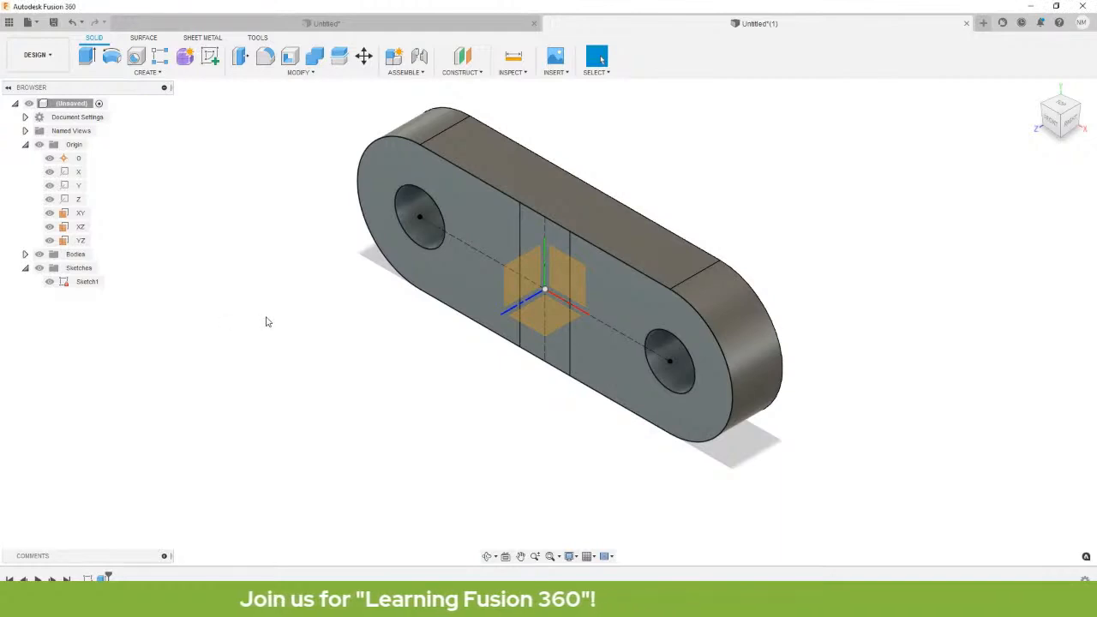
Extrude the middle rectangle profile -5 mm as a Cut into the link.
{"action": "key", "text": "e"}
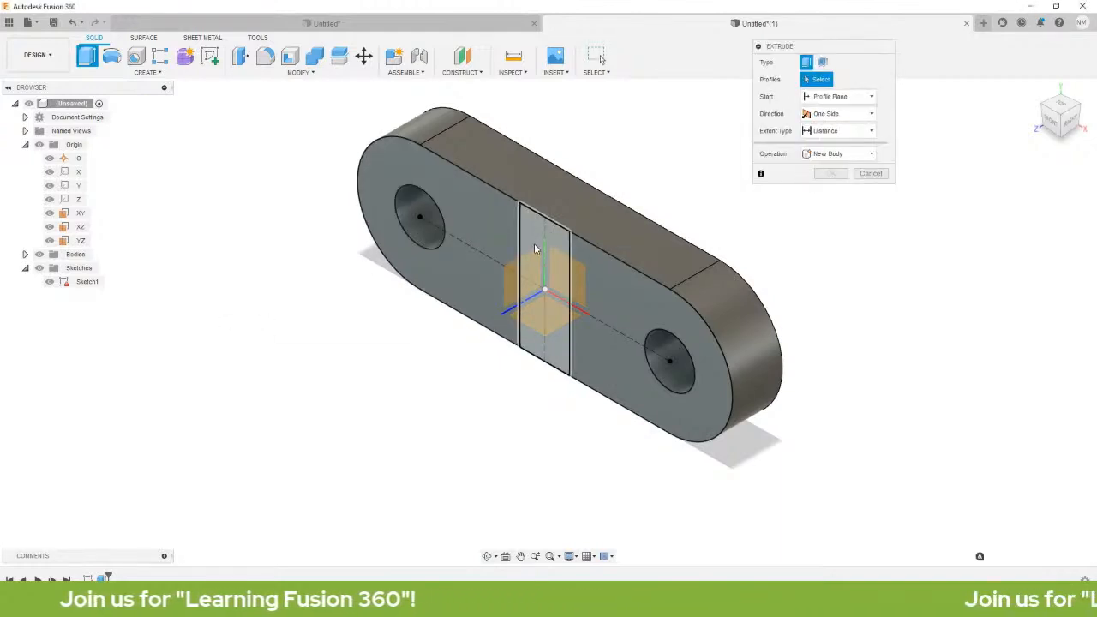
{"action": "left_click", "coordinate": [533, 248]}
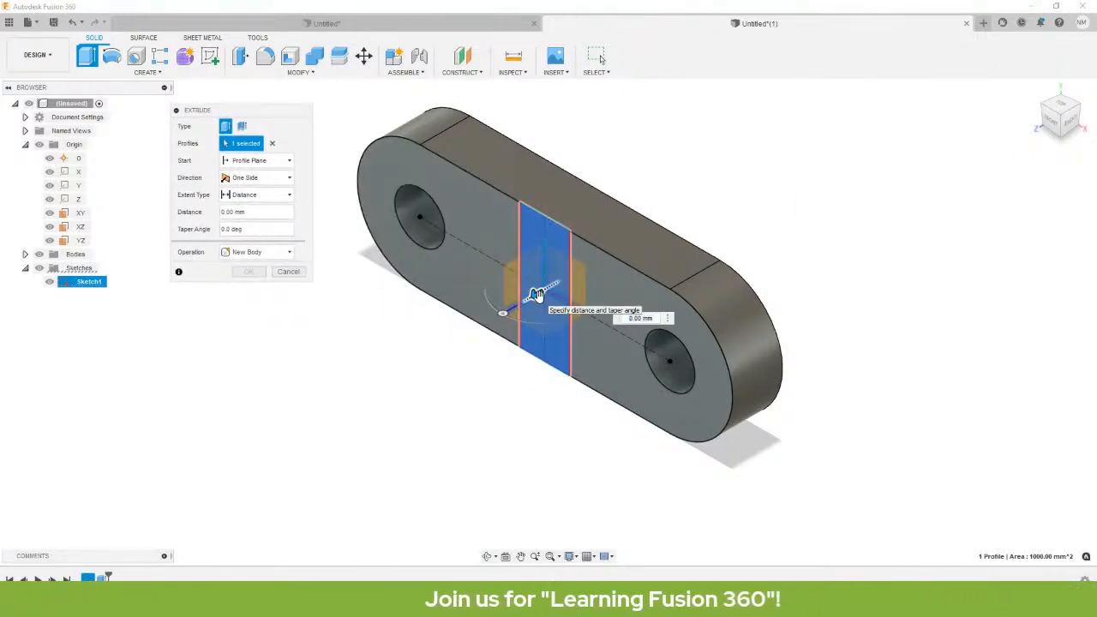
{"action": "left_click_drag", "start_coordinate": [534, 295], "coordinate": [497, 343]}
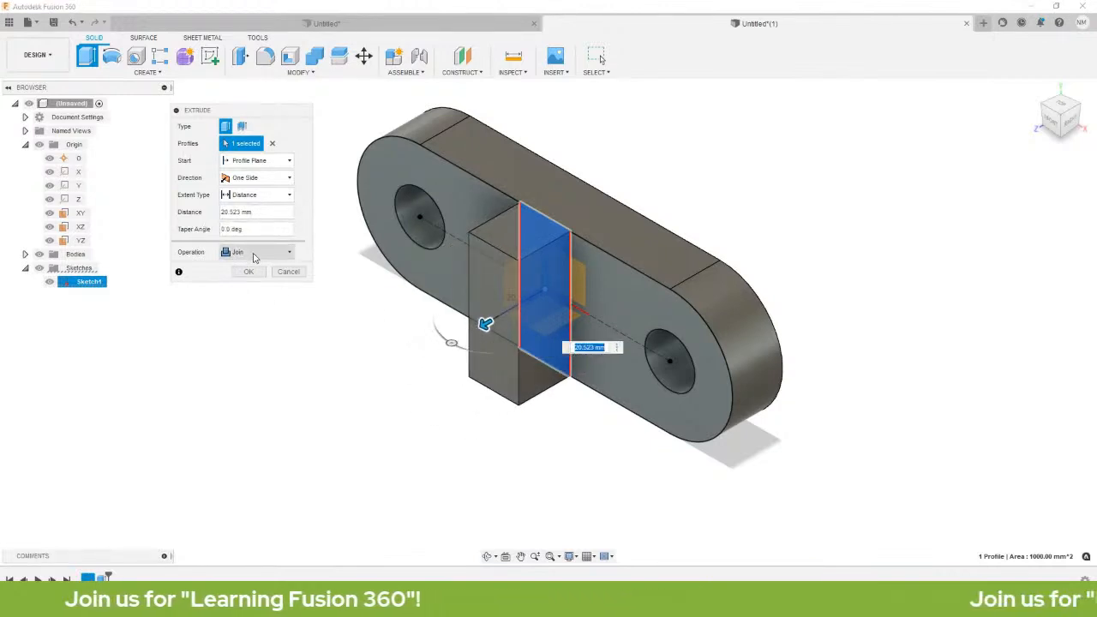
{"action": "mouse_move", "coordinate": [485, 324]}
{"action": "left_mouse_down"}
{"action": "mouse_move", "coordinate": [571, 291]}
{"action": "mouse_move", "coordinate": [586, 266]}
{"action": "left_mouse_up"}
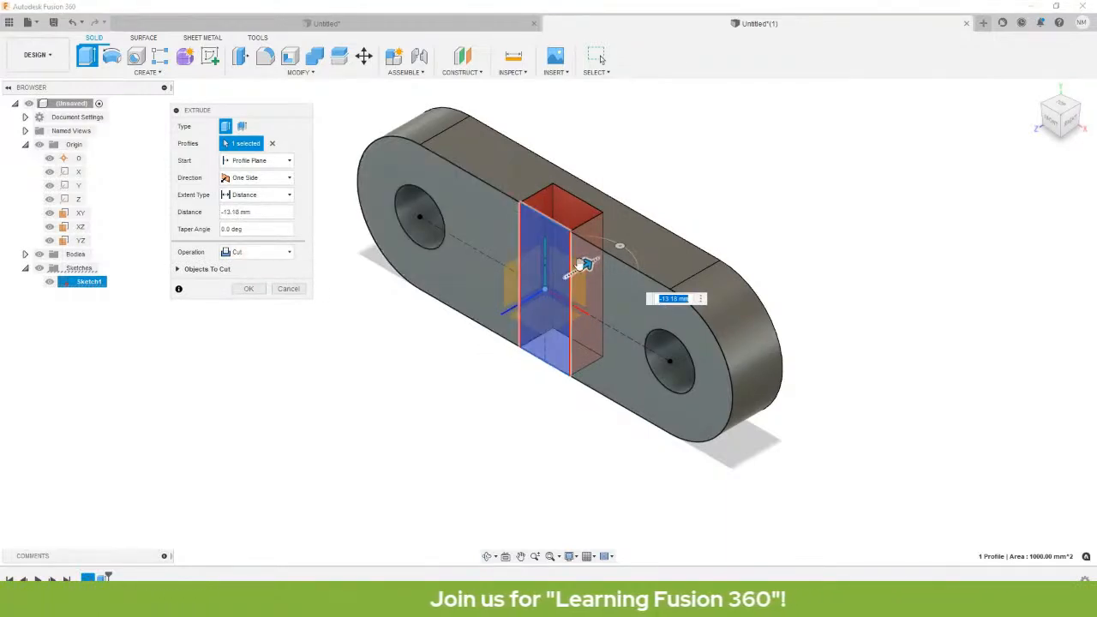
{"action": "mouse_move", "coordinate": [585, 264]}
{"action": "left_mouse_down"}
{"action": "mouse_move", "coordinate": [480, 325]}
{"action": "mouse_move", "coordinate": [590, 248]}
{"action": "mouse_move", "coordinate": [567, 273]}
{"action": "mouse_move", "coordinate": [577, 281]}
{"action": "left_mouse_up"}
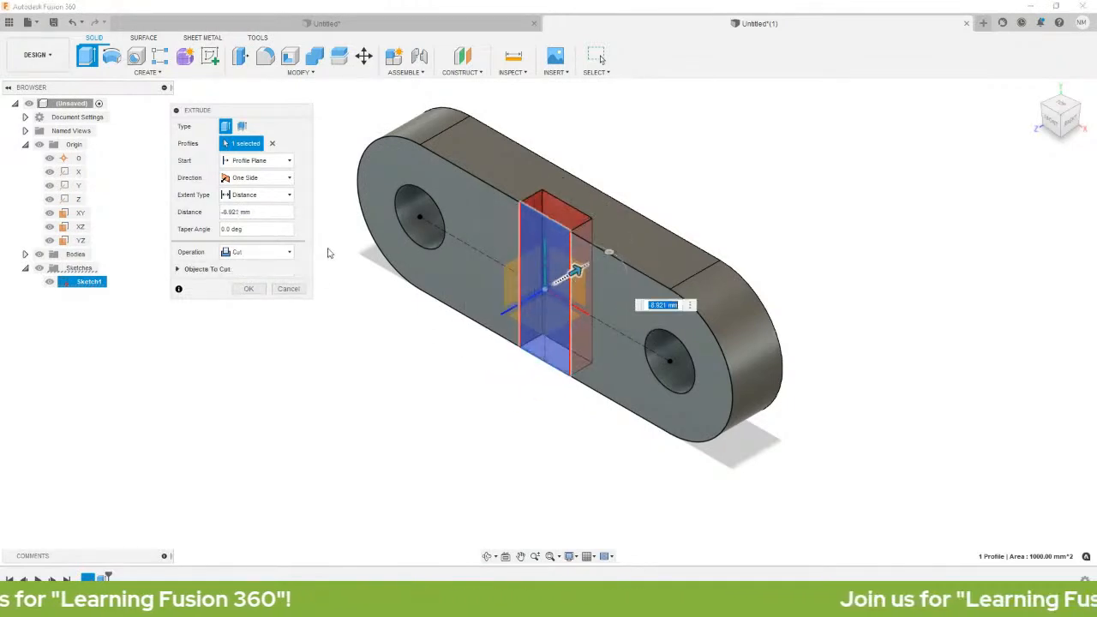
{"action": "double_click", "coordinate": [265, 214]}
{"action": "triple_click", "coordinate": [265, 214]}
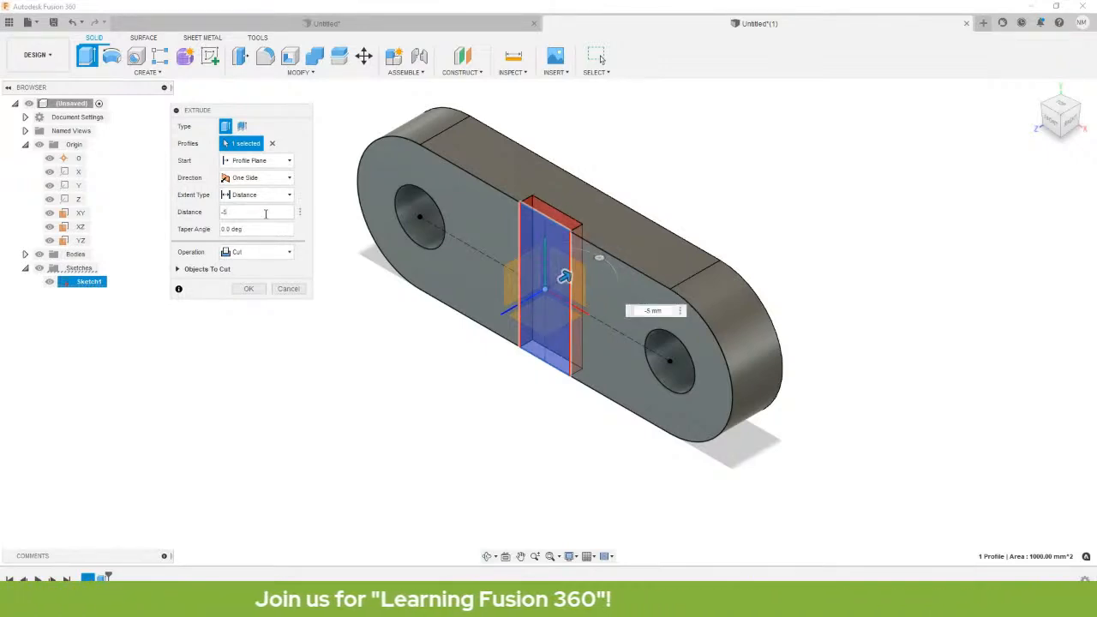
{"action": "scroll", "coordinate": [546, 245], "scroll_direction": "up", "scroll_amount": 4}
{"action": "scroll", "coordinate": [664, 312], "scroll_direction": "down", "scroll_amount": 3}
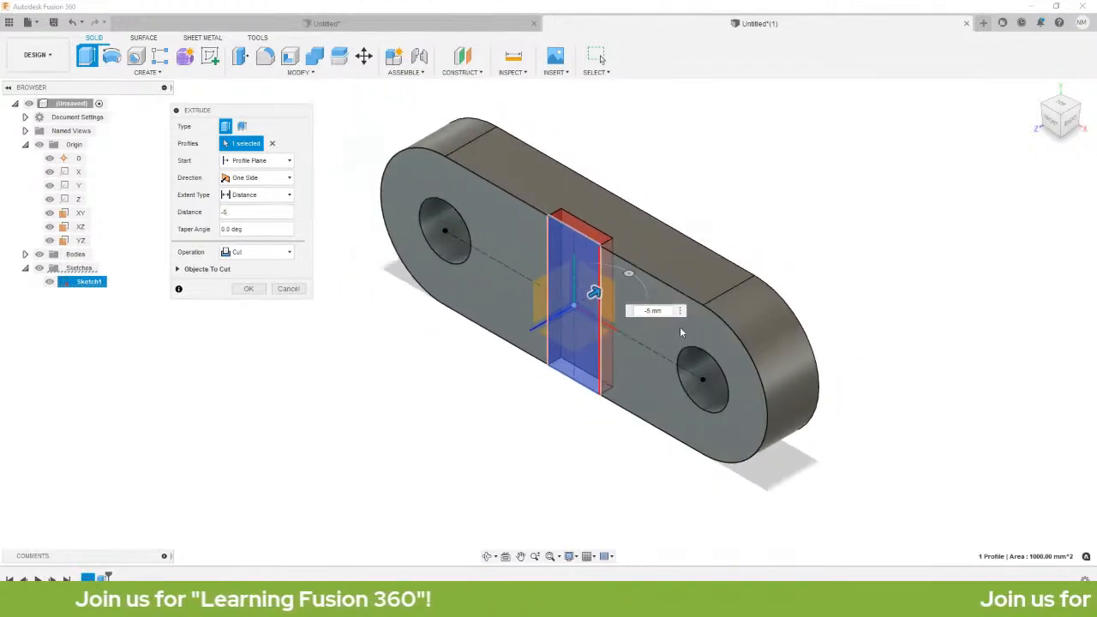
{"action": "middle_click_drag", "start_coordinate": [709, 300], "coordinate": [672, 272]}
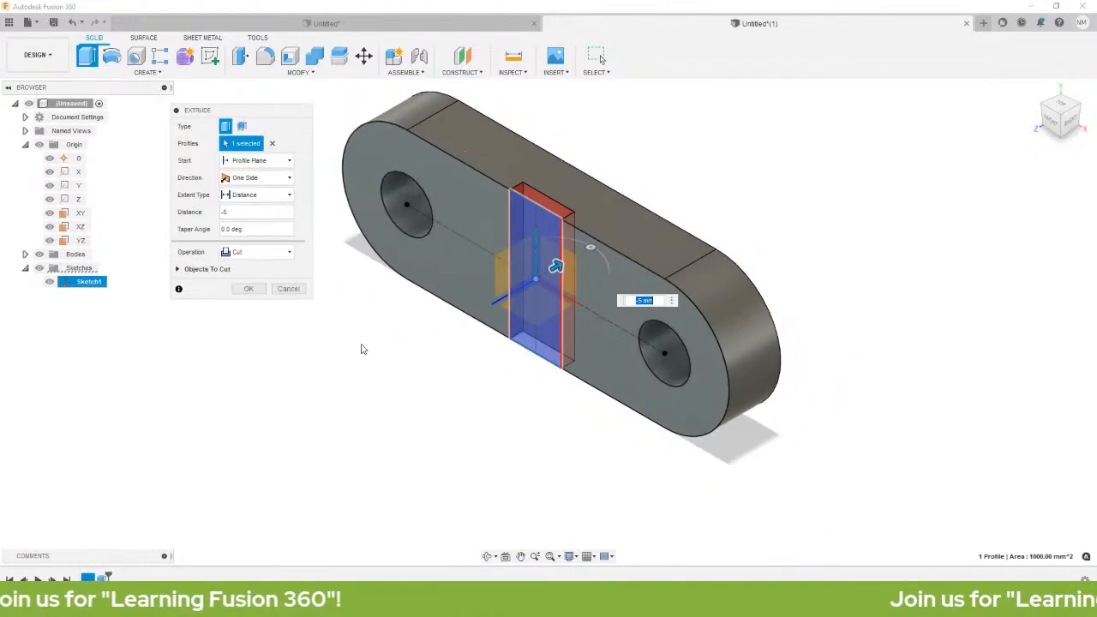
{"action": "left_click", "coordinate": [250, 288]}
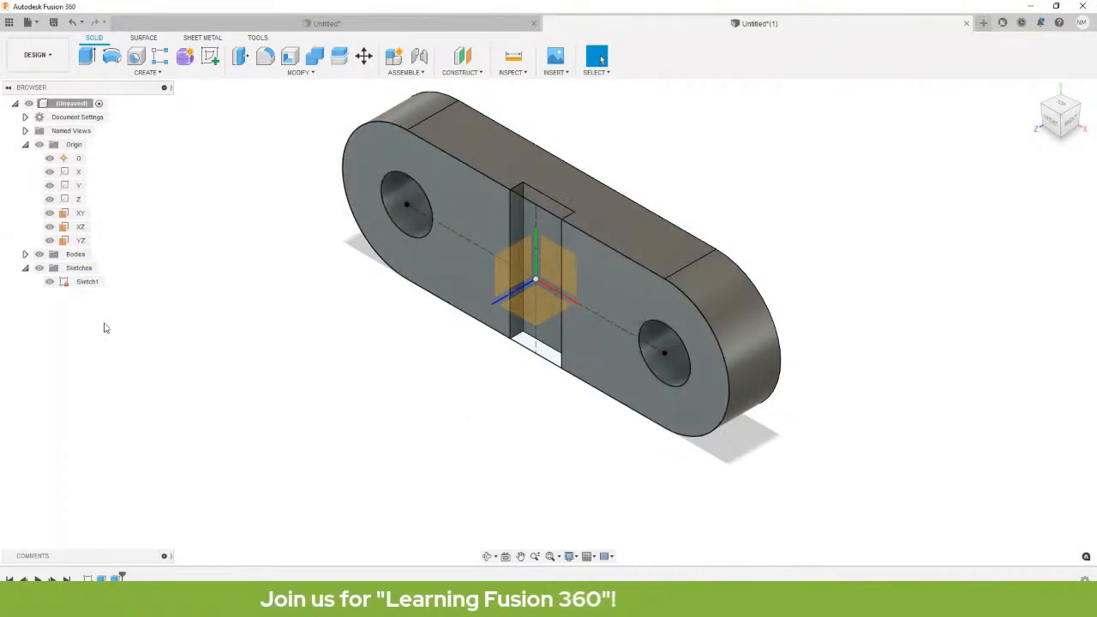
Hide Sketch1, collapse Sketches, and toggle the Origin visibility off and on.
{"action": "left_click", "coordinate": [49, 286]}
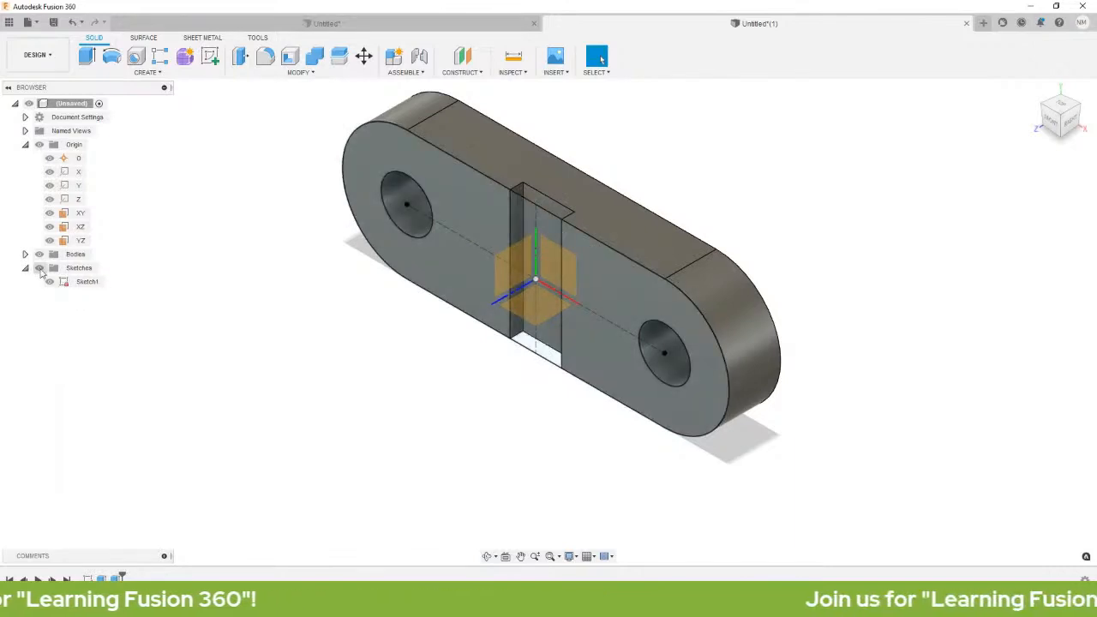
{"action": "left_click", "coordinate": [39, 269]}
{"action": "left_click", "coordinate": [25, 268]}
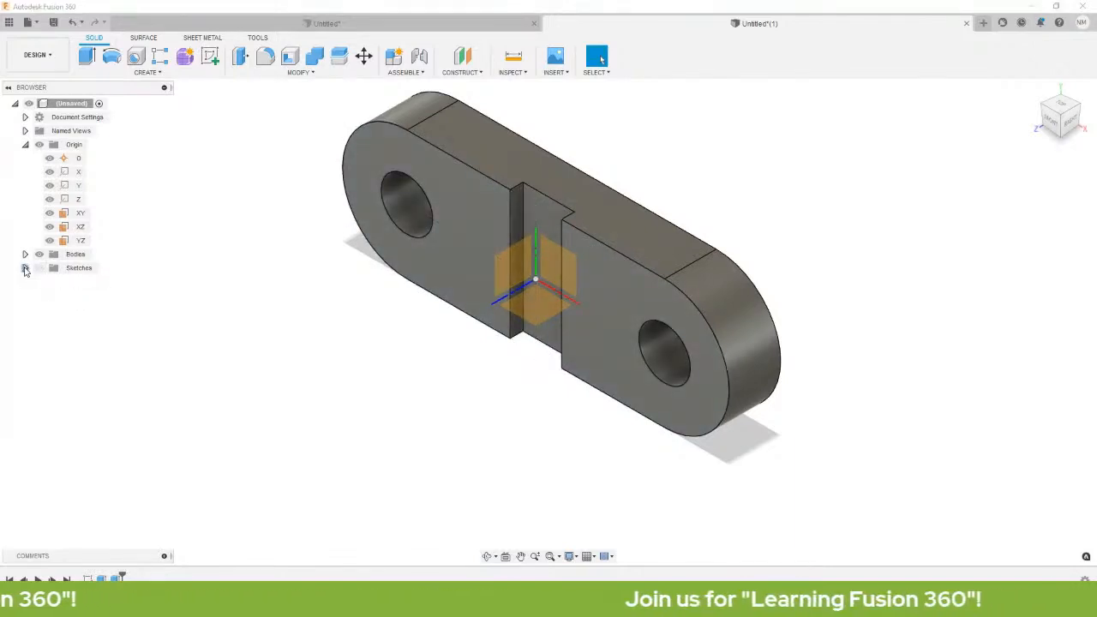
{"action": "left_click", "coordinate": [41, 149]}
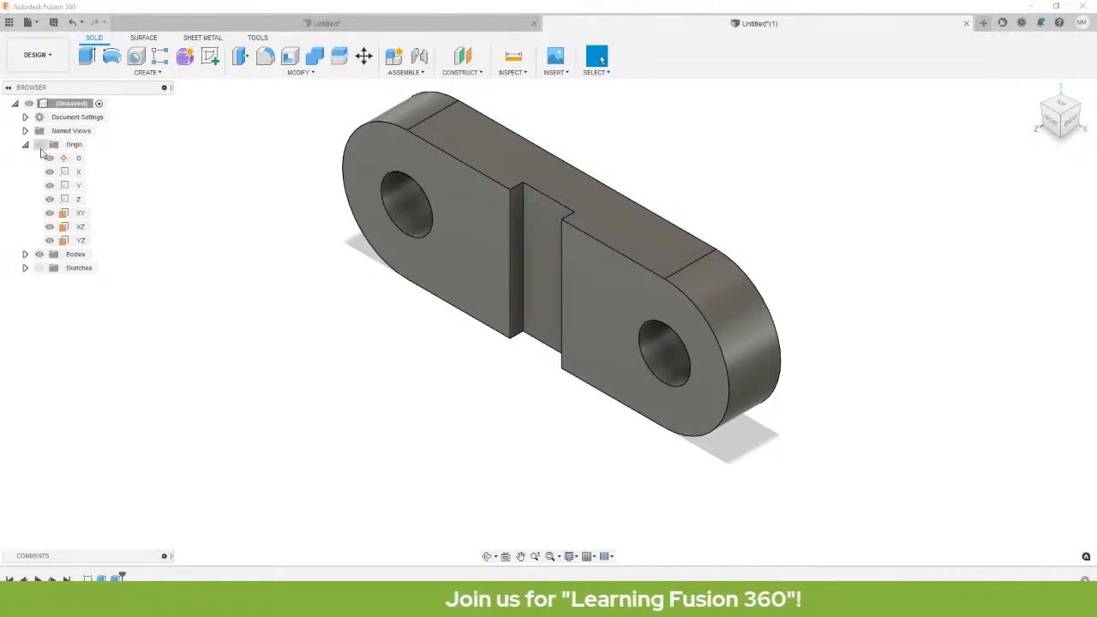
{"action": "left_click", "coordinate": [40, 150]}
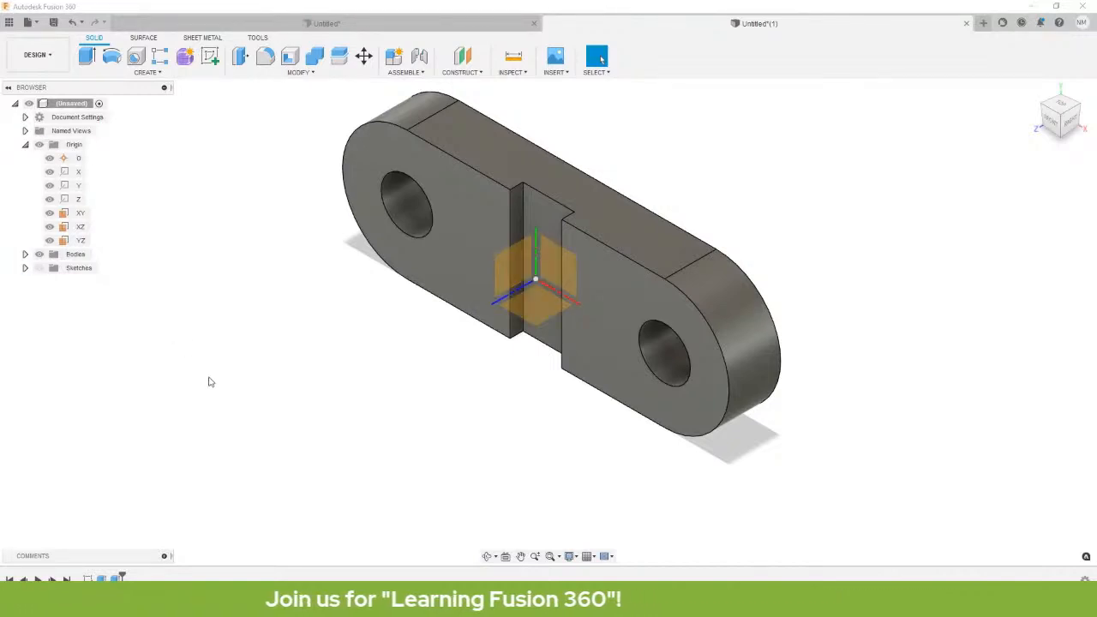
{"action": "scroll", "coordinate": [493, 321], "scroll_direction": "down", "scroll_amount": 1}
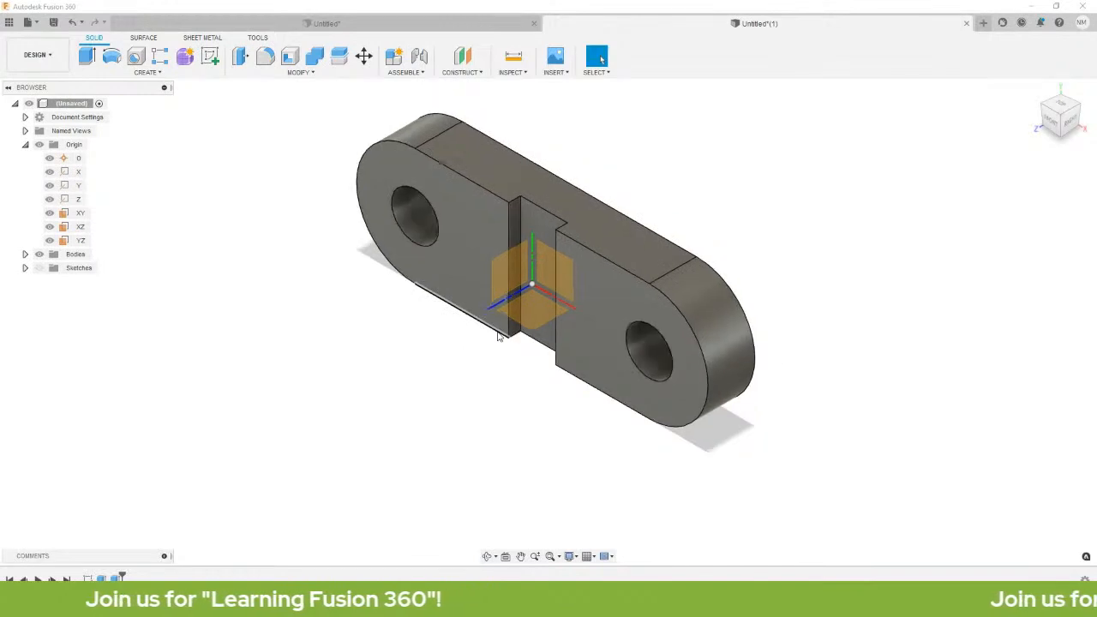
{"action": "middle_click_drag", "start_coordinate": [506, 335], "coordinate": [512, 377]}
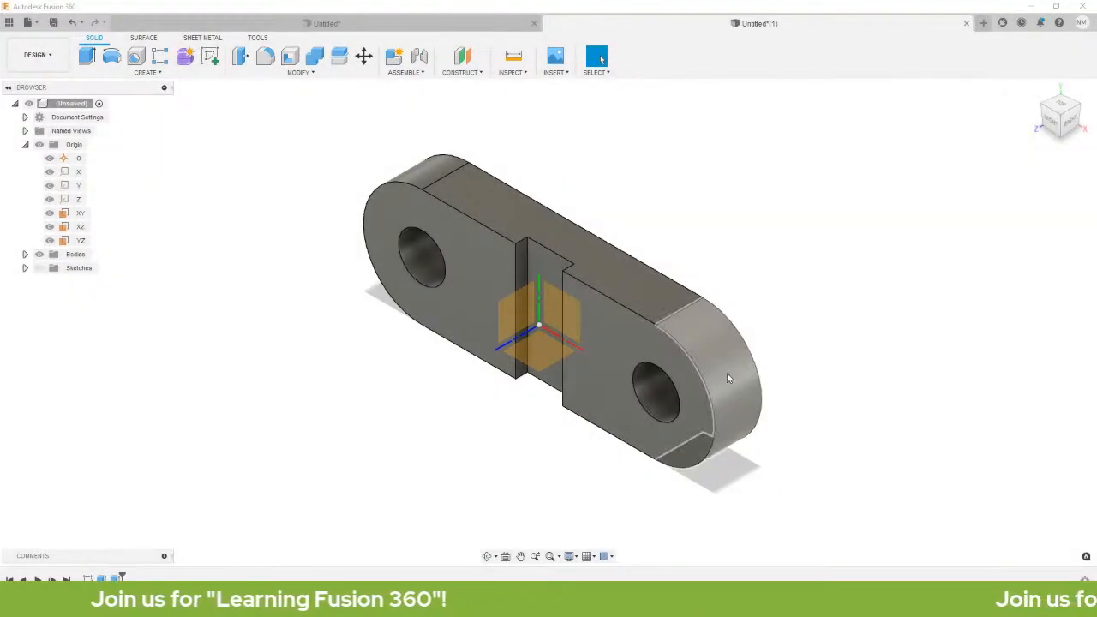
{"action": "middle_click_drag", "start_coordinate": [646, 372], "coordinate": [663, 362]}
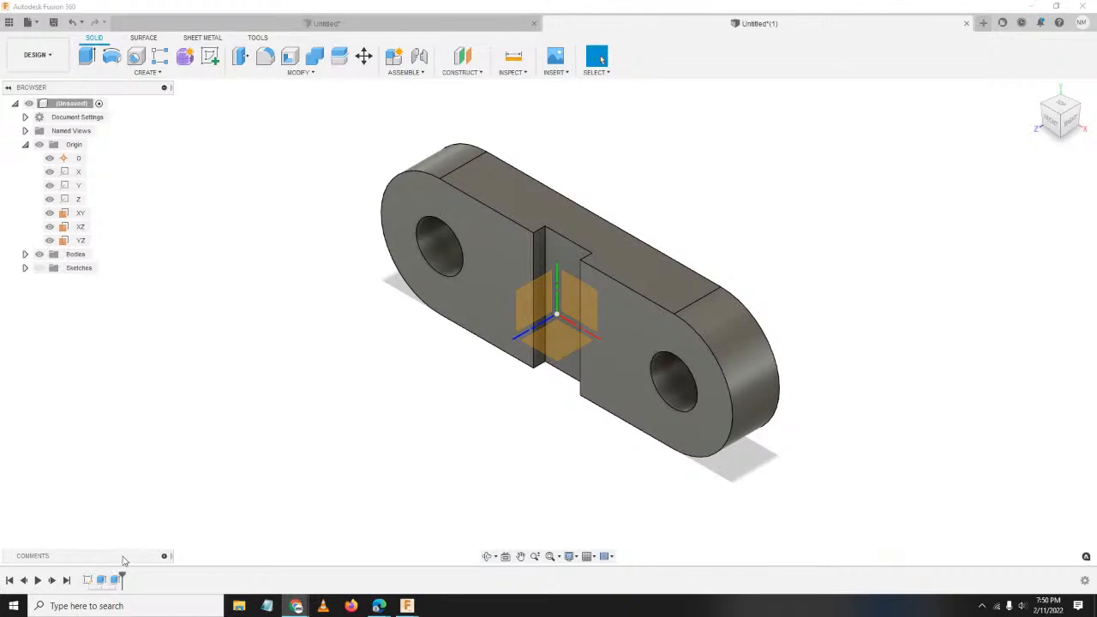
Redefine Sketch1's plane from the timeline onto the XZ origin plane.
{"action": "left_click", "coordinate": [88, 580]}
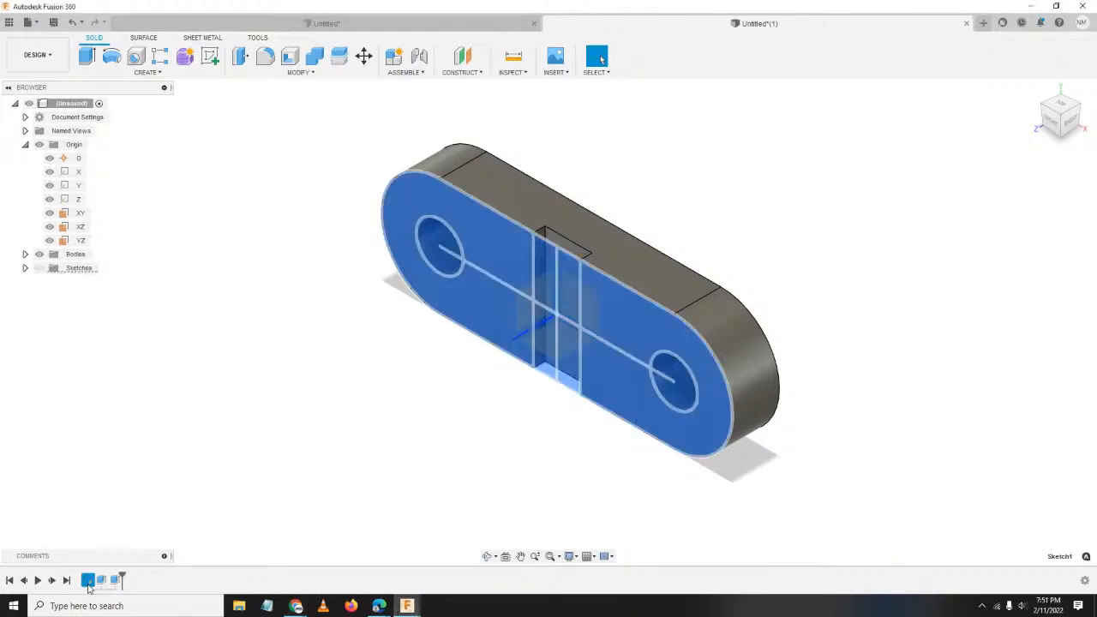
{"action": "right_click", "coordinate": [88, 582]}
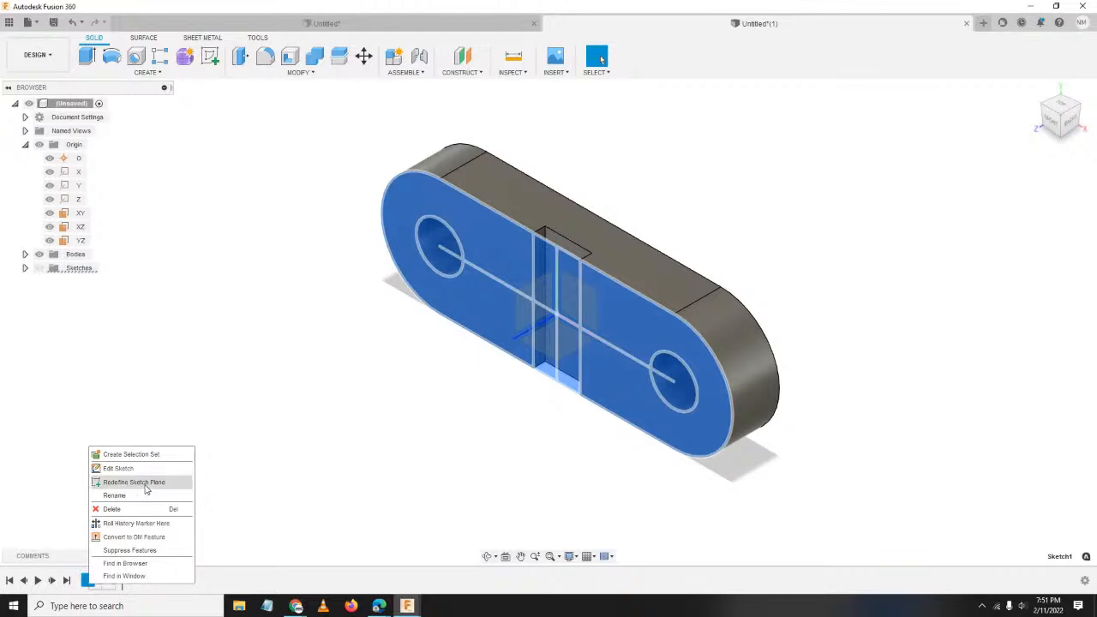
{"action": "left_click", "coordinate": [133, 482]}
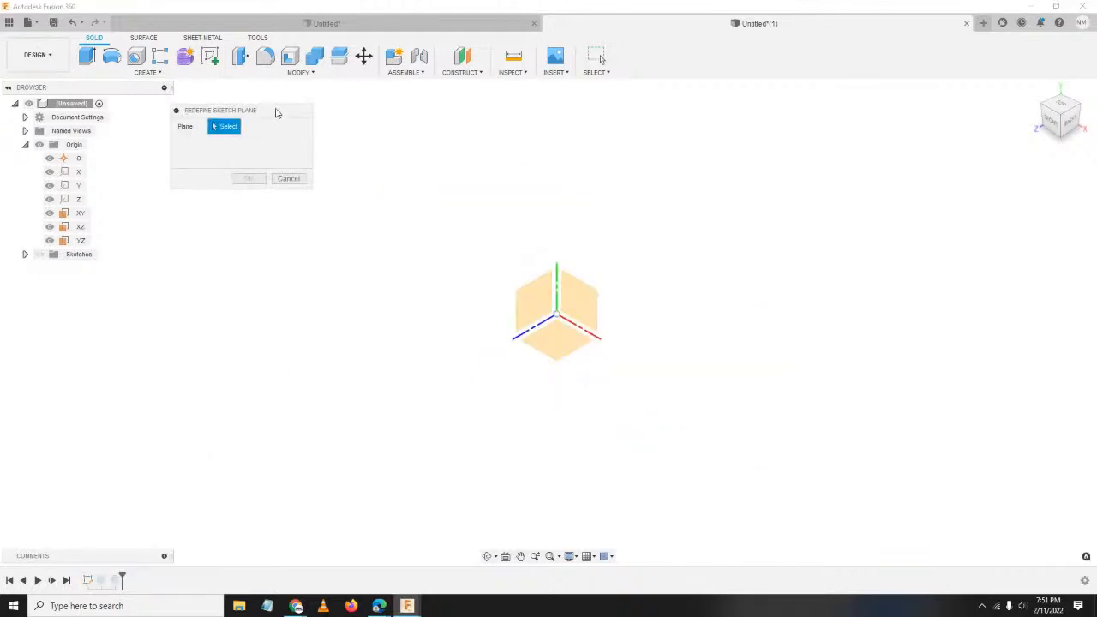
{"action": "left_click_drag", "start_coordinate": [276, 112], "coordinate": [334, 140]}
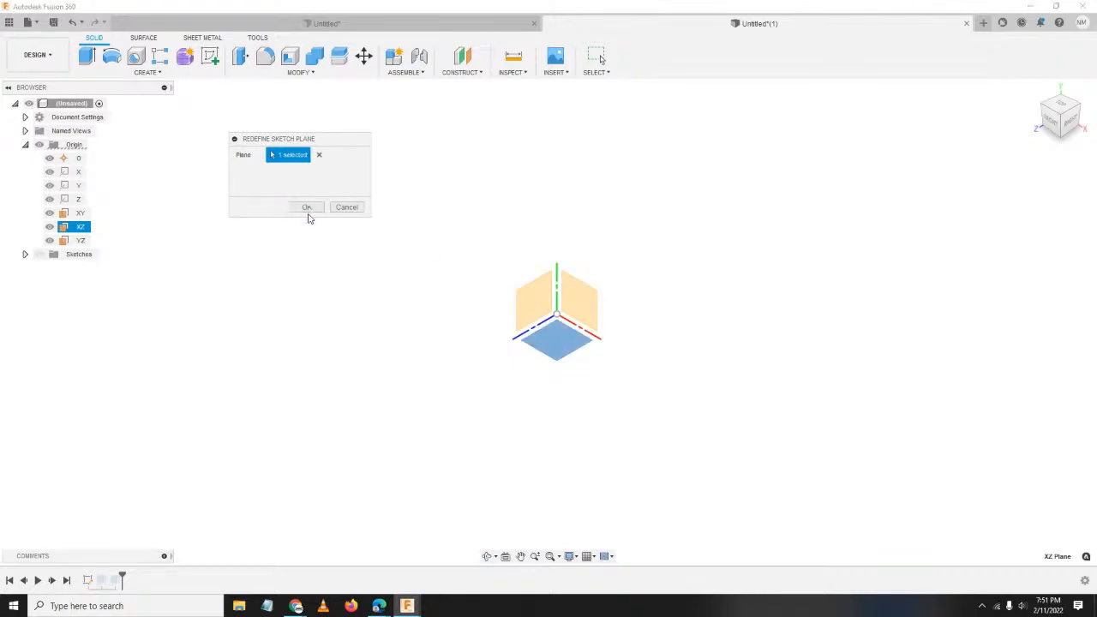
{"action": "left_click", "coordinate": [306, 207]}
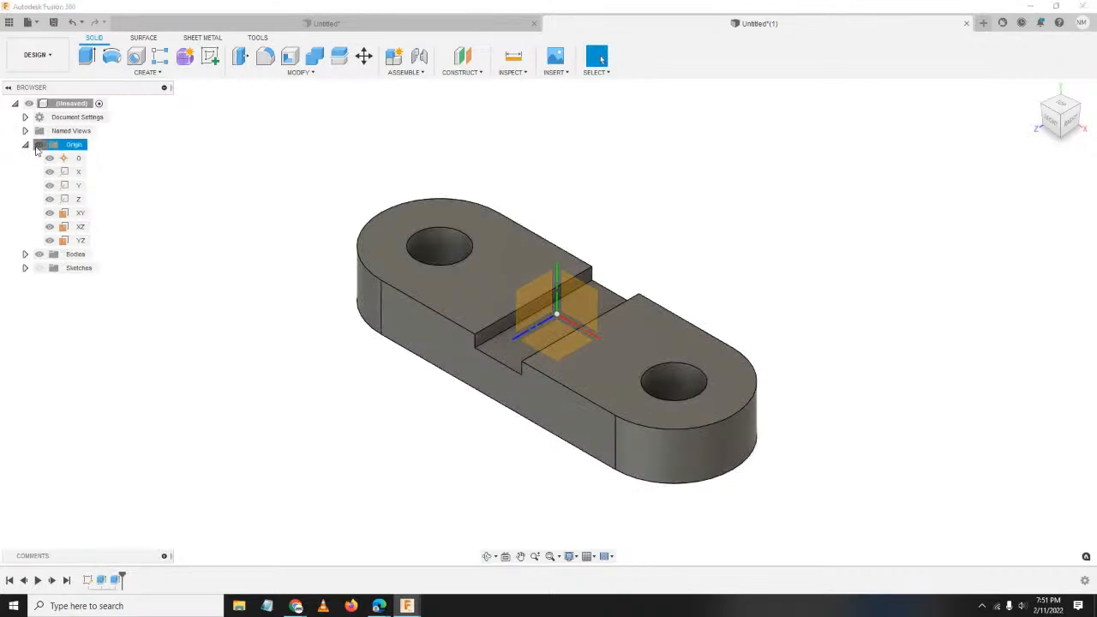
Hide the Origin axes and planes and reposition the flat link in view.
{"action": "left_click", "coordinate": [37, 146]}
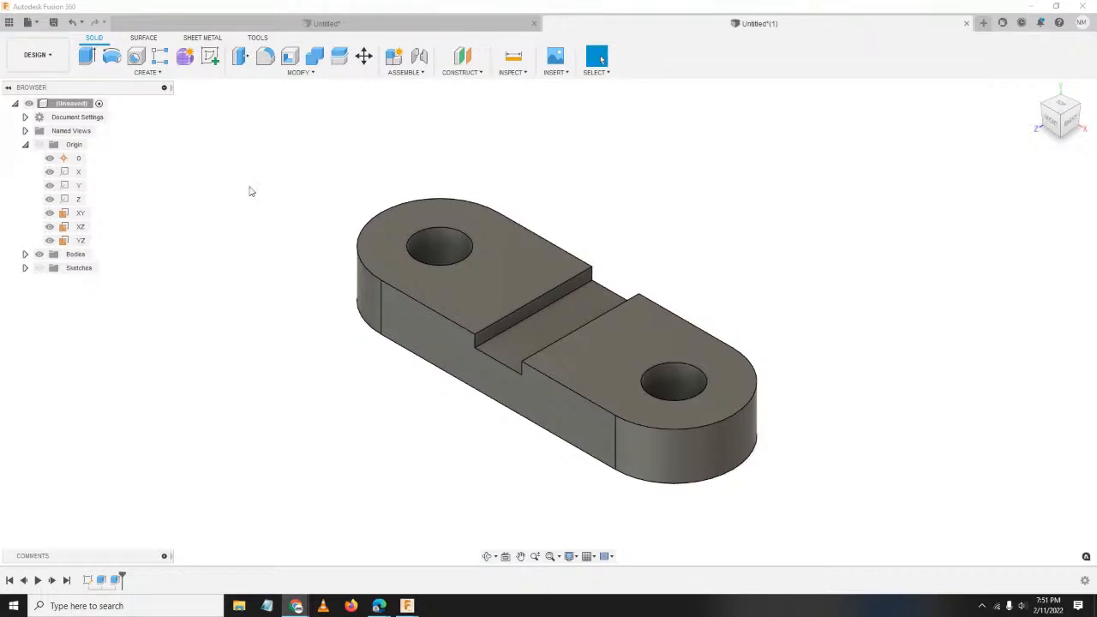
{"action": "middle_click_drag", "start_coordinate": [557, 445], "coordinate": [569, 426]}
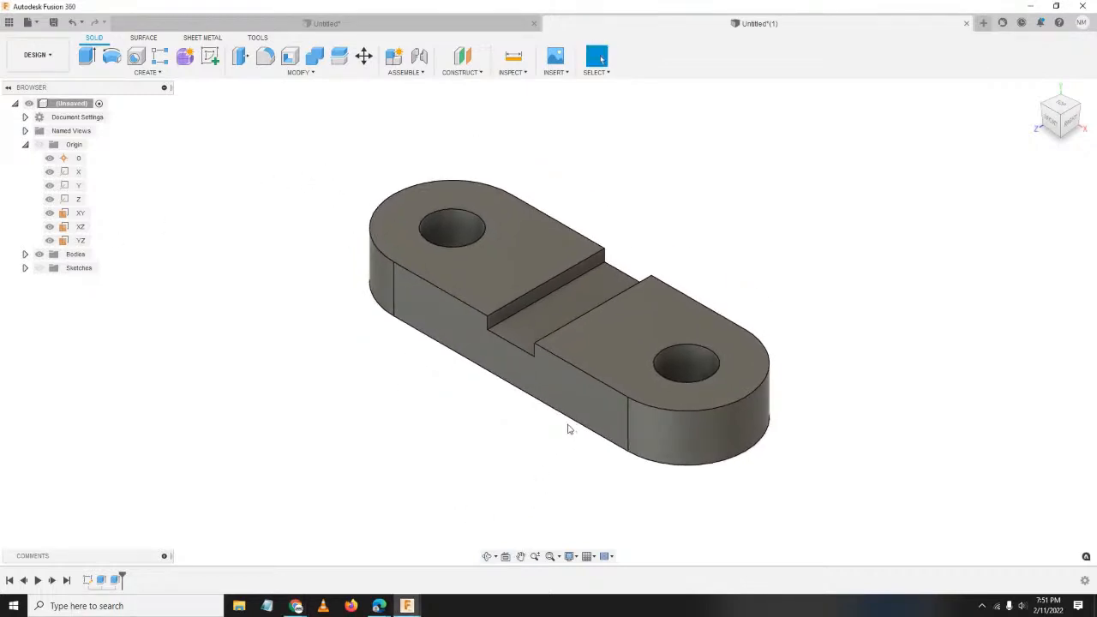
{"action": "left_click", "coordinate": [600, 57]}
{"action": "key", "text": "alt+Tab"}
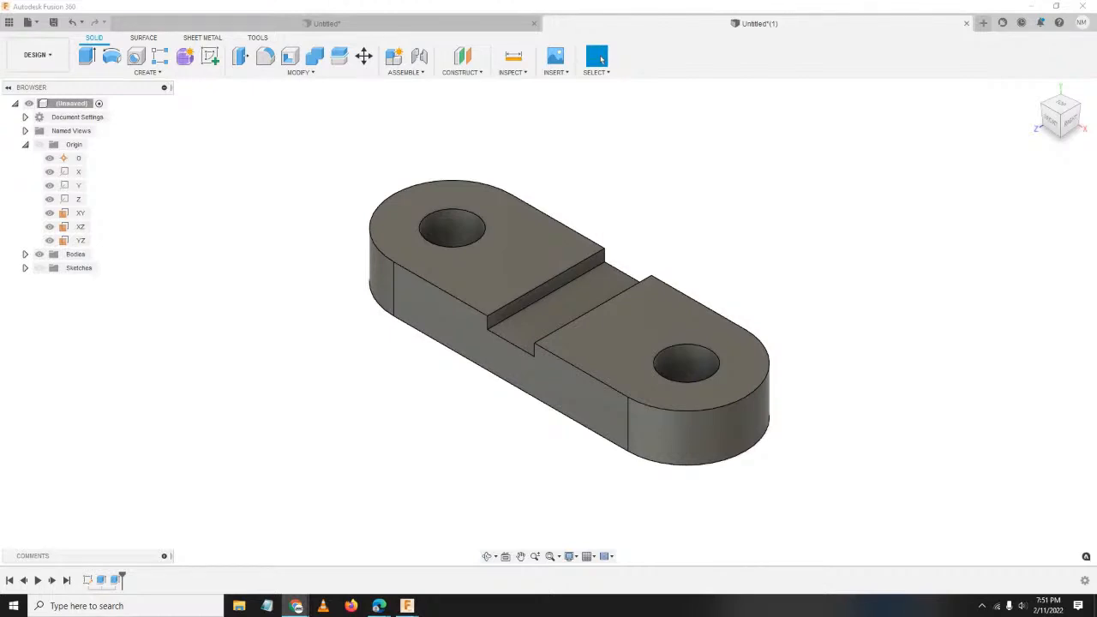
{"action": "middle_click_drag", "start_coordinate": [595, 428], "coordinate": [563, 399]}
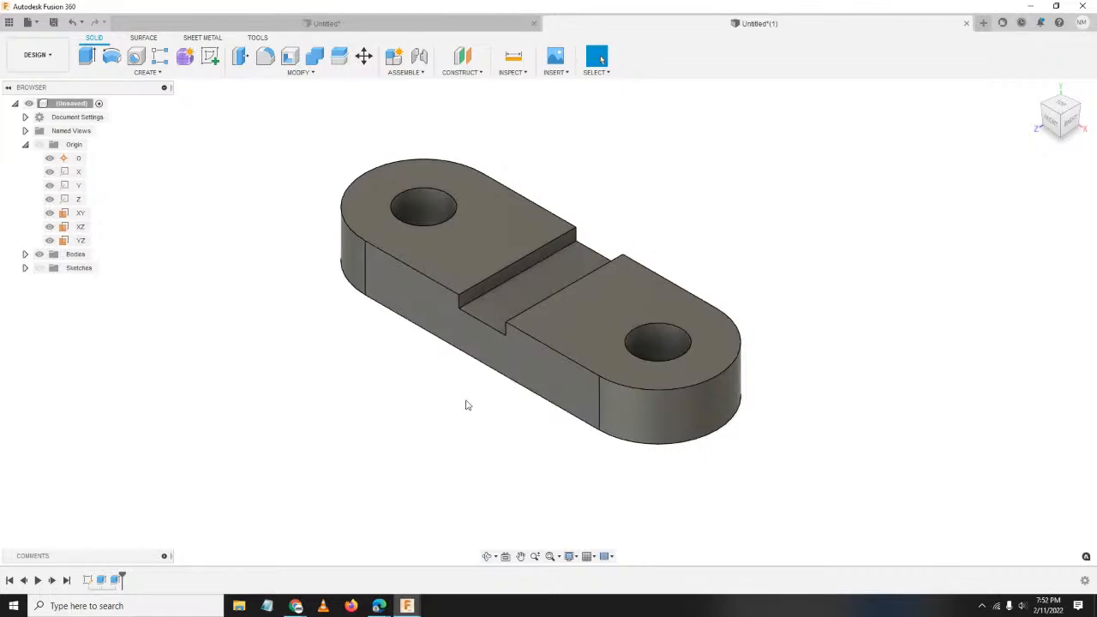
{"action": "scroll", "coordinate": [531, 318], "scroll_direction": "down", "scroll_amount": 3}
{"action": "scroll", "coordinate": [531, 343], "scroll_direction": "up", "scroll_amount": 2}
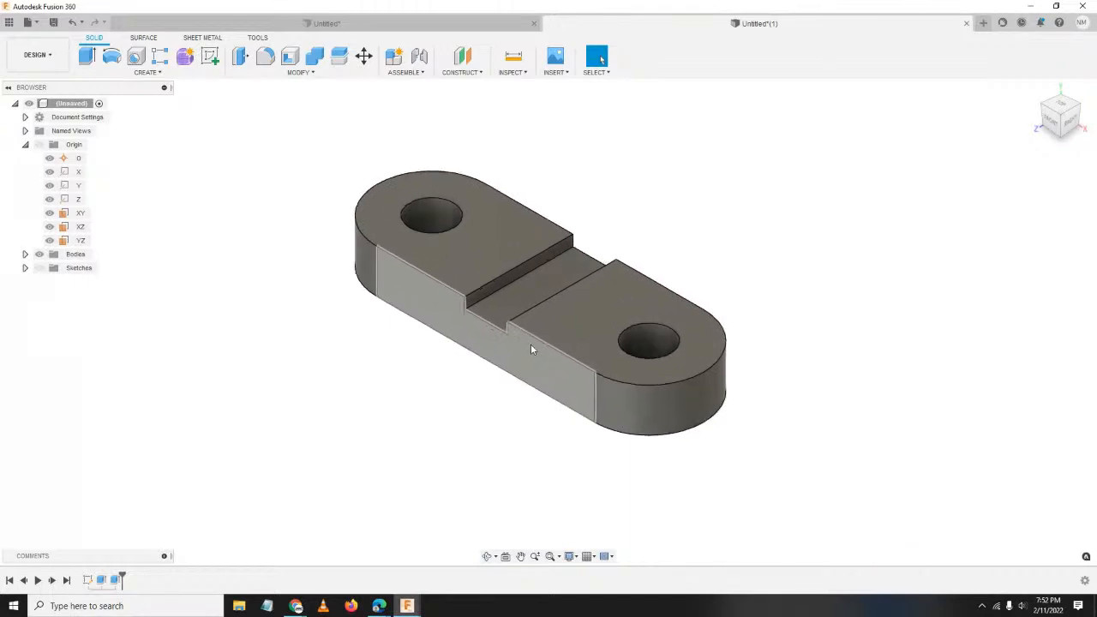
{"action": "scroll", "coordinate": [531, 349], "scroll_direction": "down", "scroll_amount": 2}
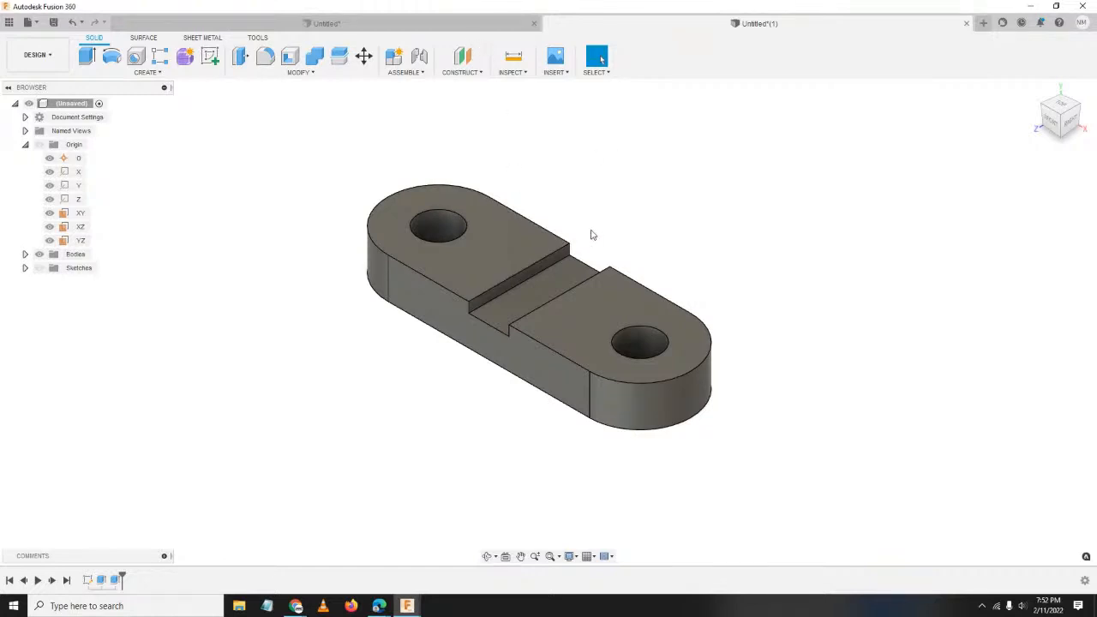
Open Save and create a new Learning Fusion360 project to save into.
{"action": "left_click", "coordinate": [28, 22]}
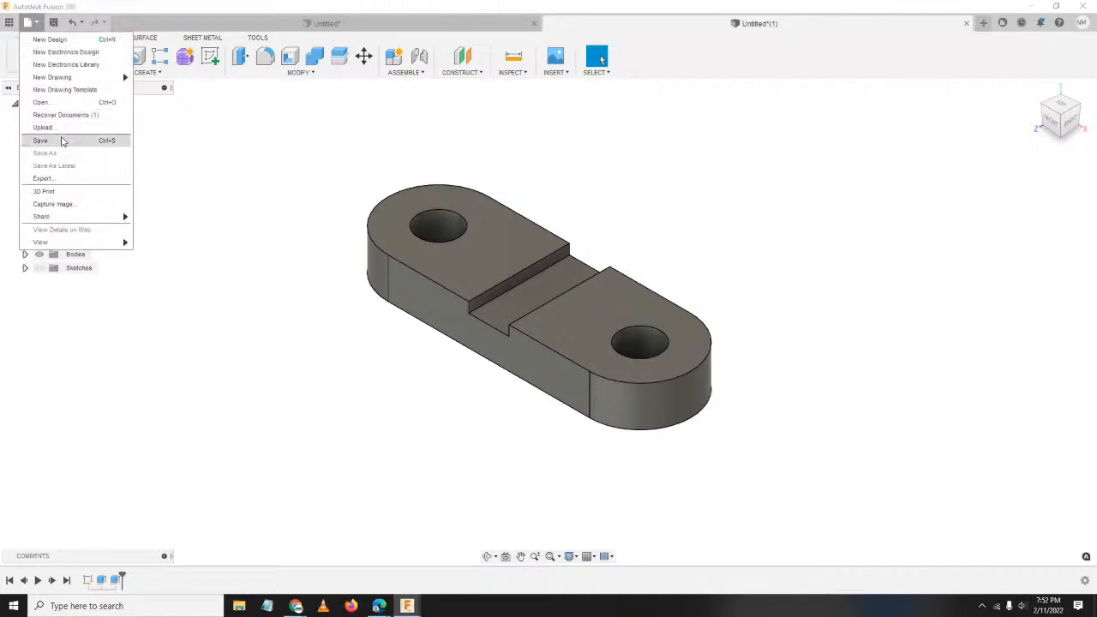
{"action": "left_click", "coordinate": [61, 143]}
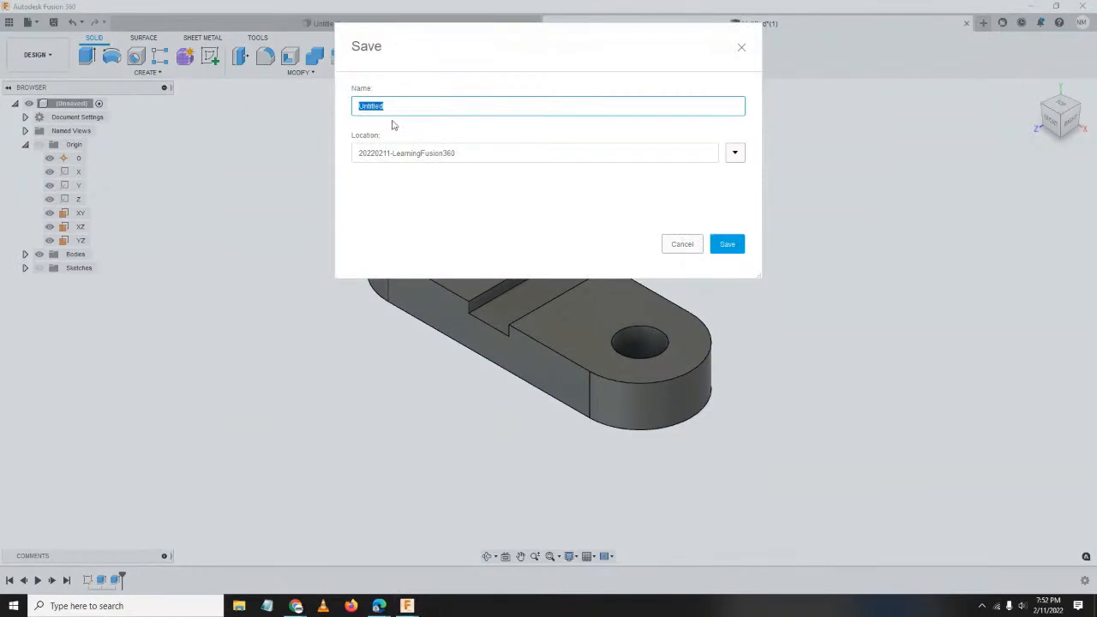
{"action": "left_click", "coordinate": [734, 154]}
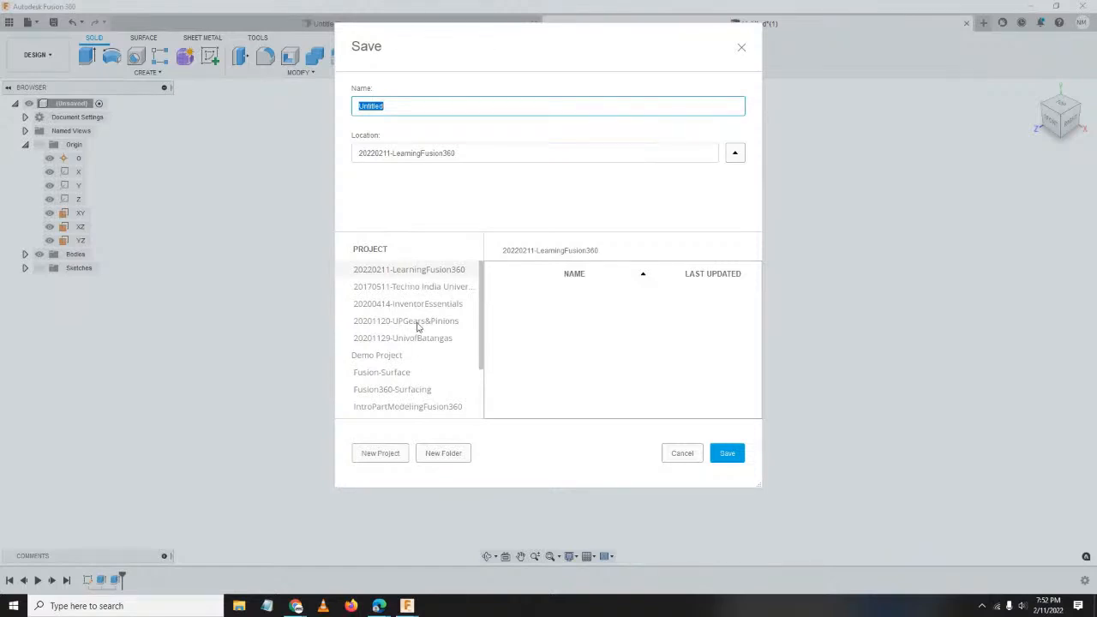
{"action": "scroll", "coordinate": [423, 329], "scroll_direction": "down", "scroll_amount": 2}
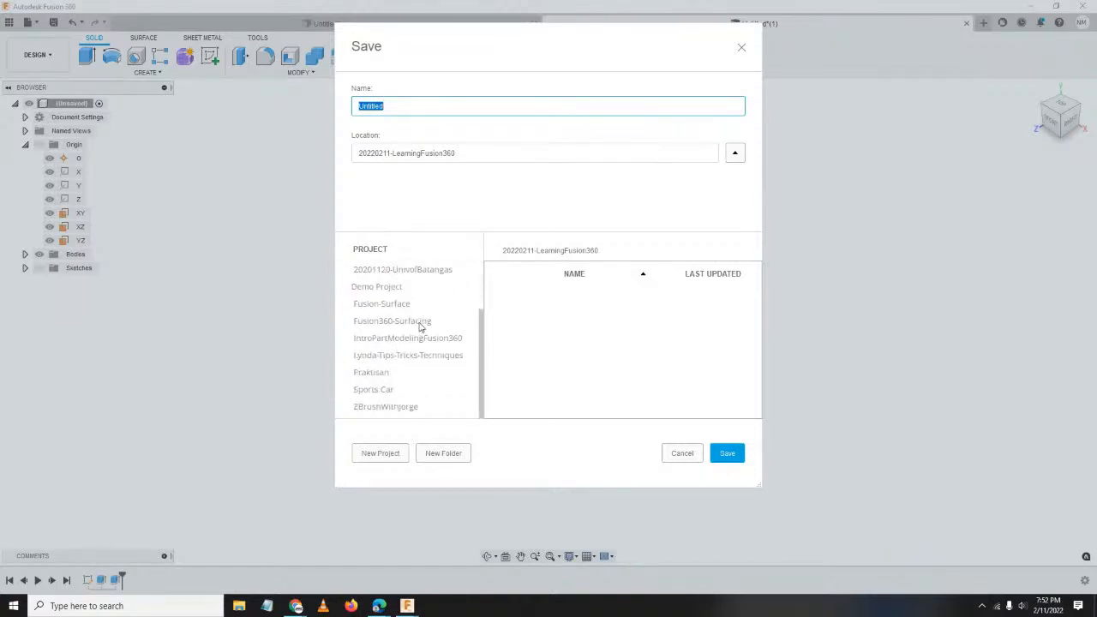
{"action": "scroll", "coordinate": [402, 372], "scroll_direction": "up", "scroll_amount": 2}
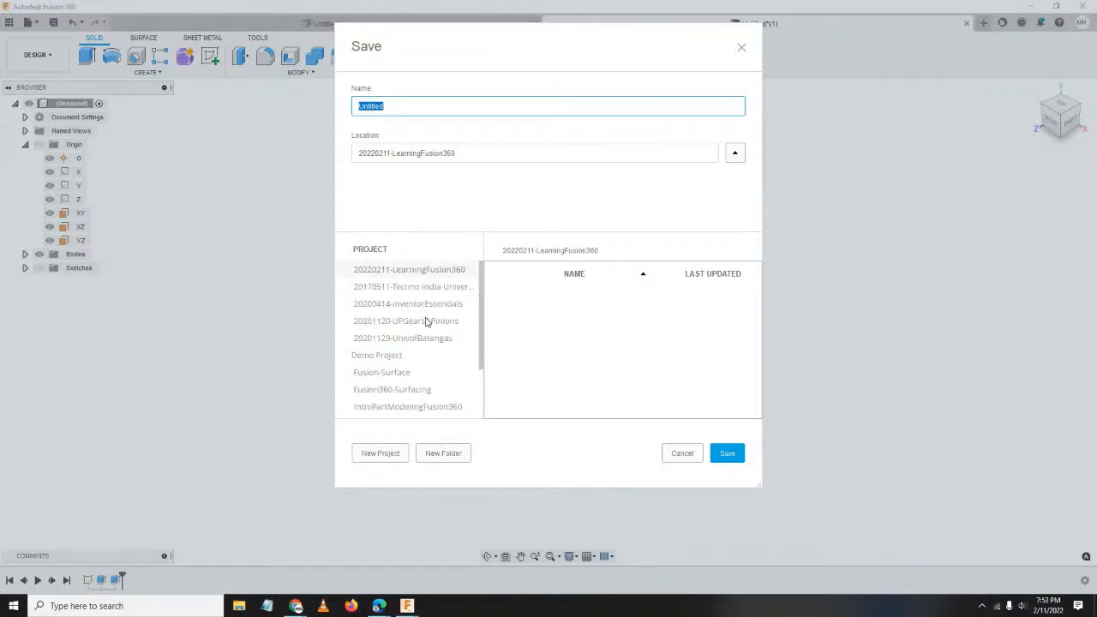
{"action": "left_click", "coordinate": [395, 460]}
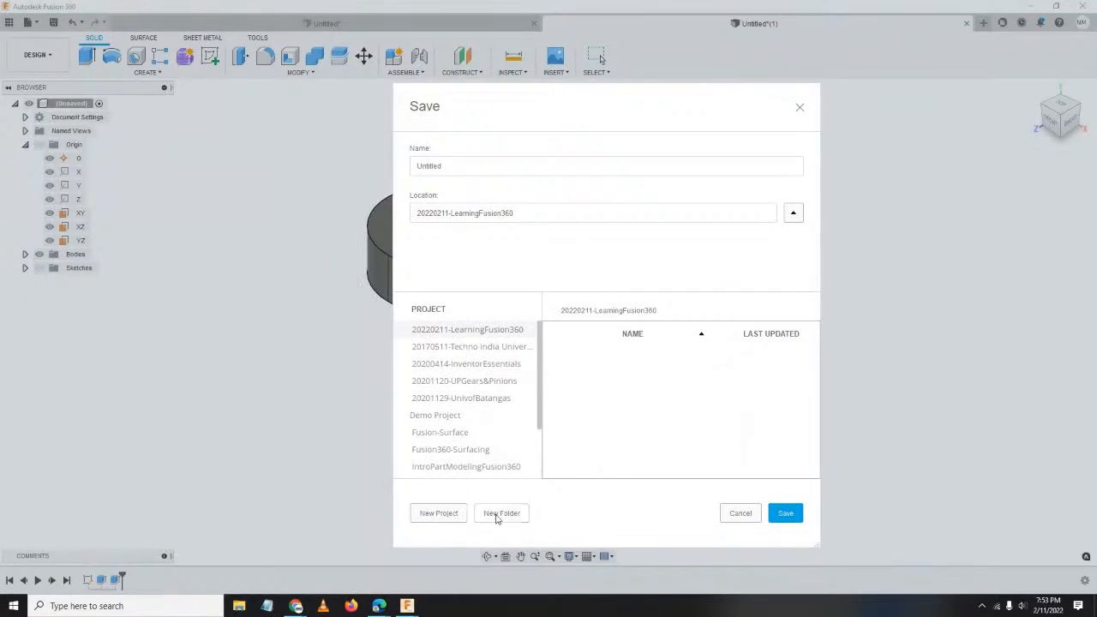
{"action": "left_click", "coordinate": [435, 514]}
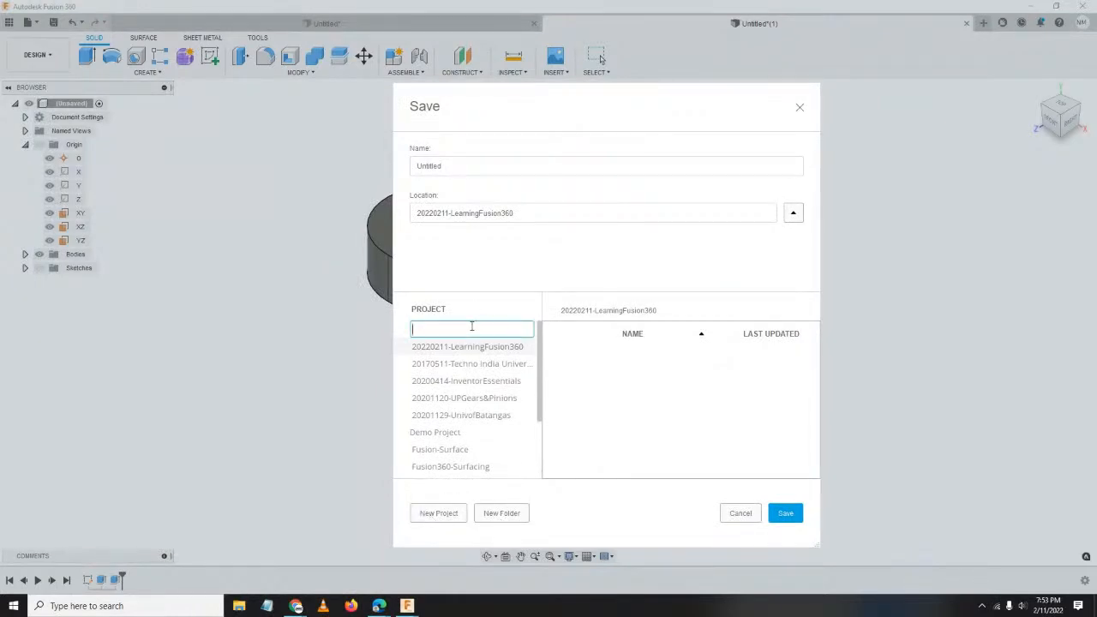
{"action": "type", "text": "Learning Fusion360"}
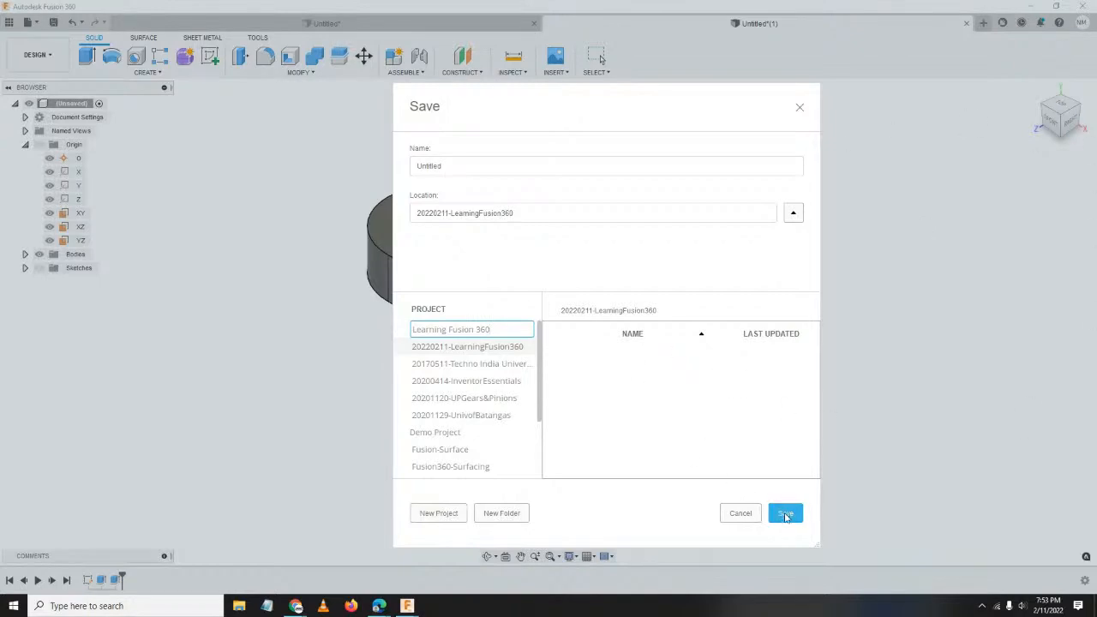
Name the design Project1 and save it.
{"action": "left_click", "coordinate": [456, 168]}
{"action": "double_click", "coordinate": [456, 168]}
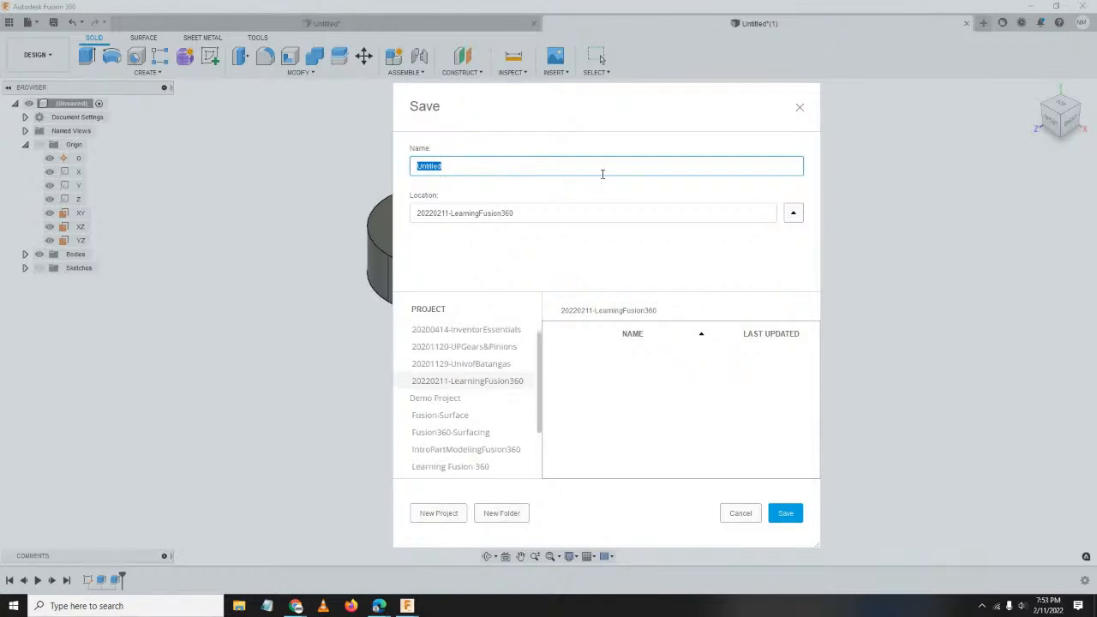
{"action": "type", "text": "Project1"}
{"action": "left_click", "coordinate": [795, 518]}
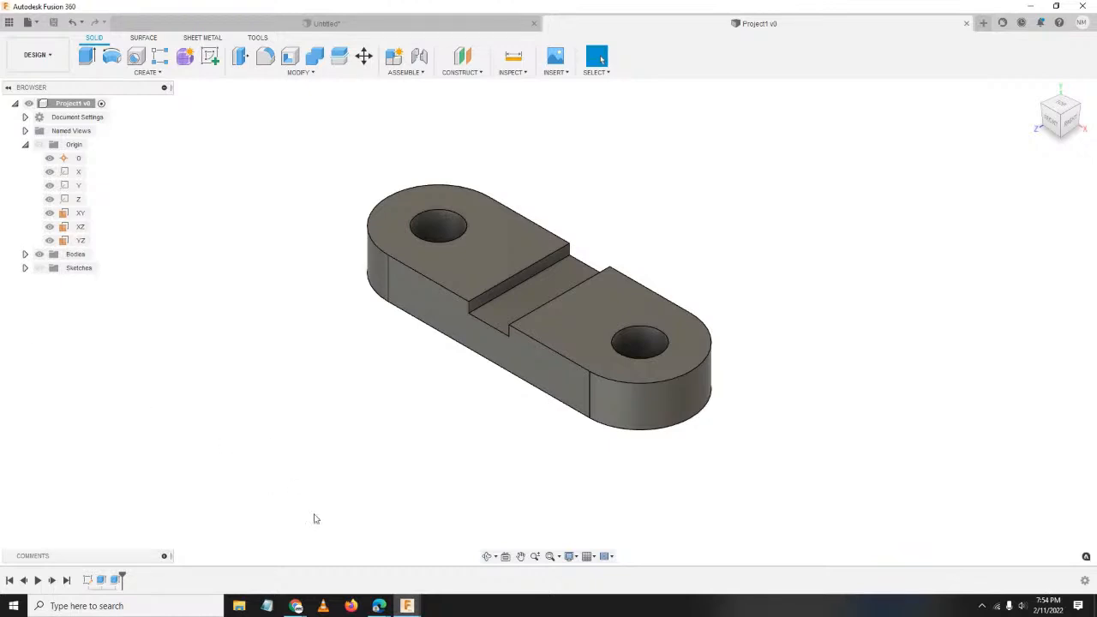
{"action": "mouse_move", "coordinate": [295, 604]}
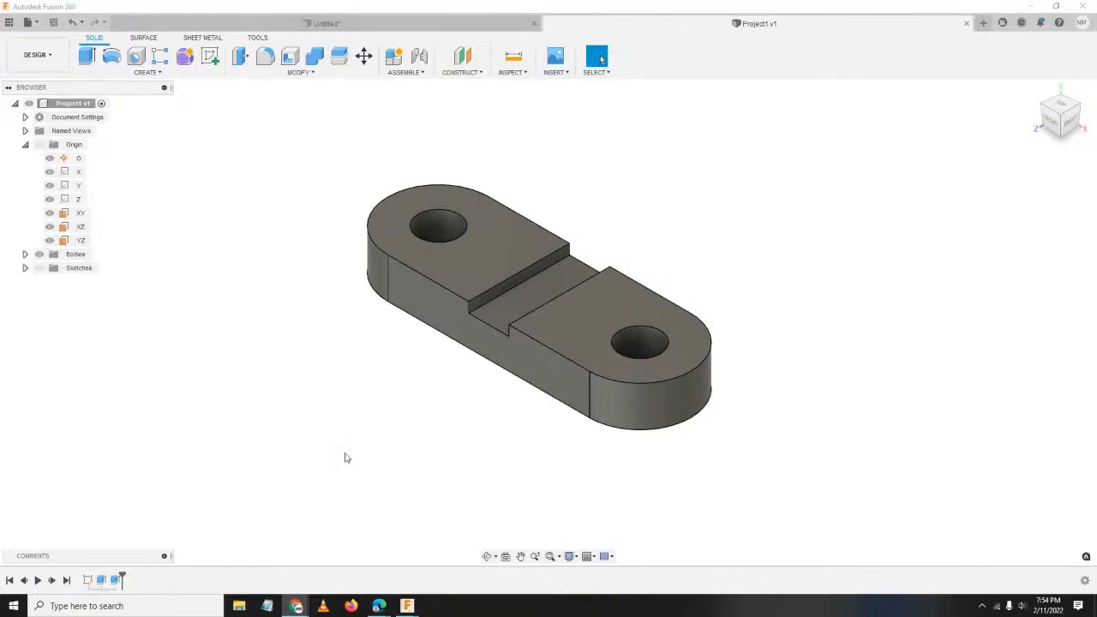
{"action": "mouse_move", "coordinate": [379, 604]}
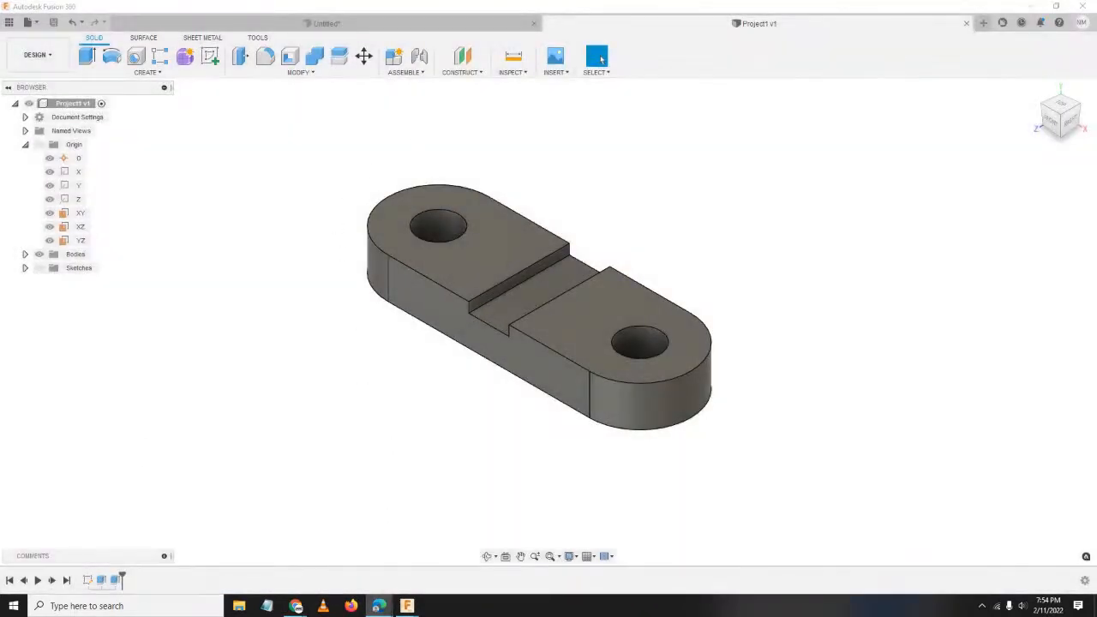
{"action": "left_click_drag", "start_coordinate": [0, 89], "coordinate": [487, 89]}
{"action": "left_click", "coordinate": [724, 83]}
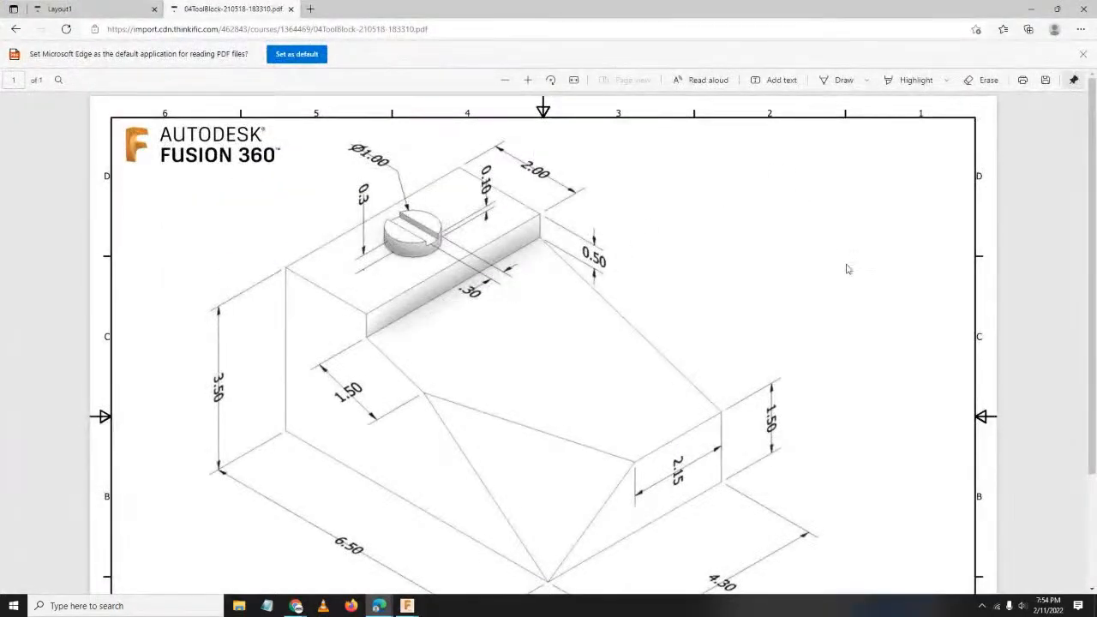
{"action": "scroll", "coordinate": [708, 326], "scroll_direction": "down", "scroll_amount": 2}
{"action": "scroll", "coordinate": [705, 362], "scroll_direction": "up", "scroll_amount": 1}
{"action": "scroll", "coordinate": [717, 365], "scroll_direction": "up", "scroll_amount": 1}
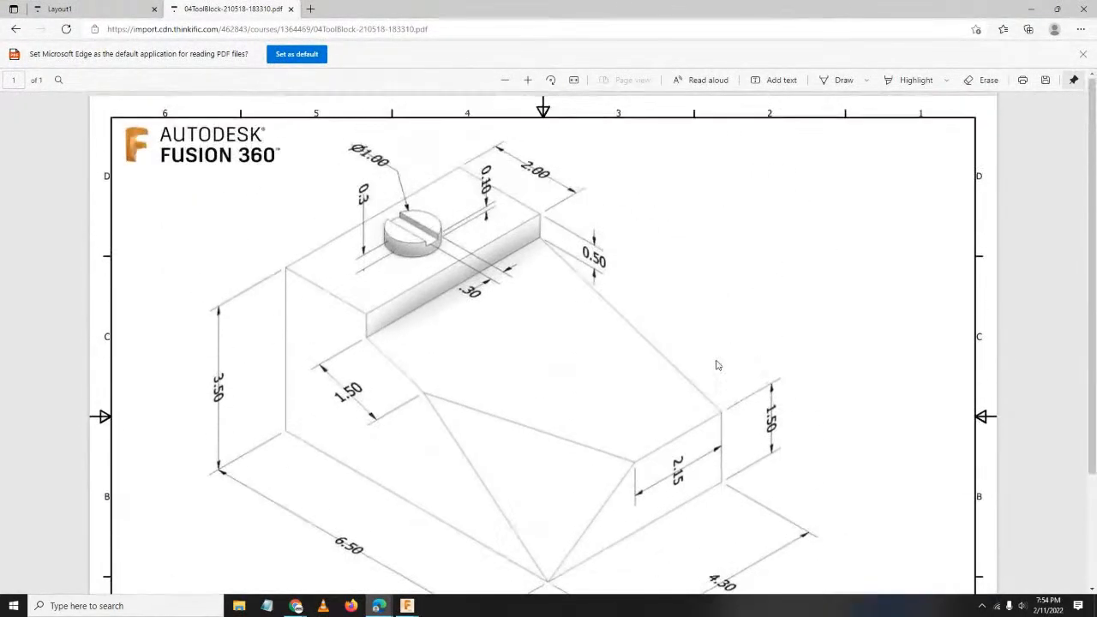
{"action": "scroll", "coordinate": [698, 343], "scroll_direction": "down", "scroll_amount": 1}
{"action": "scroll", "coordinate": [697, 343], "scroll_direction": "up", "scroll_amount": 1}
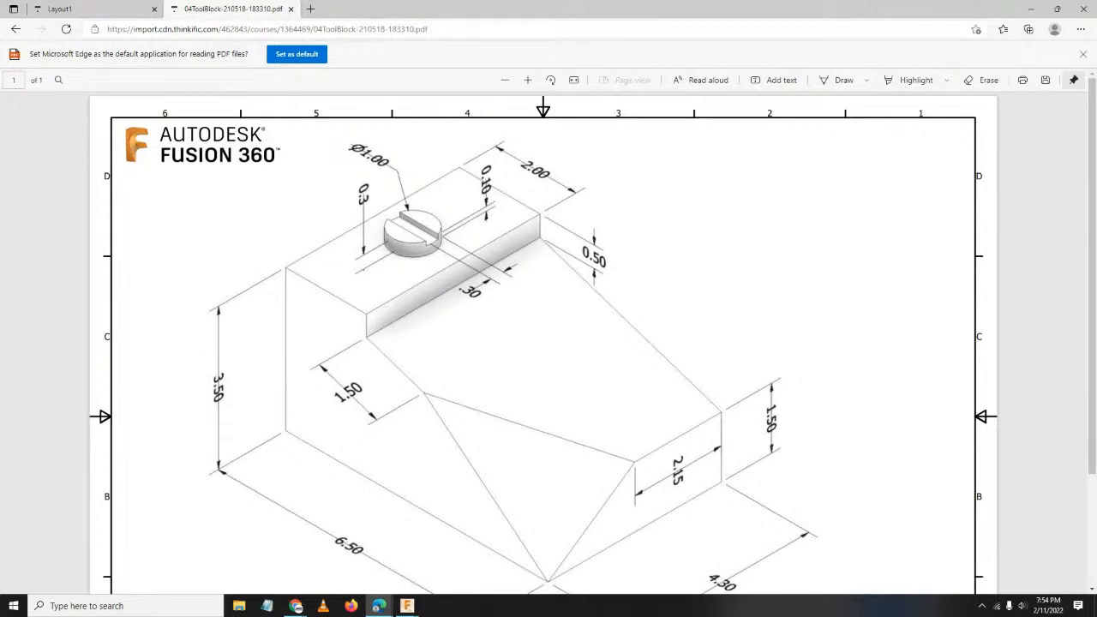
{"action": "left_click", "coordinate": [297, 606]}
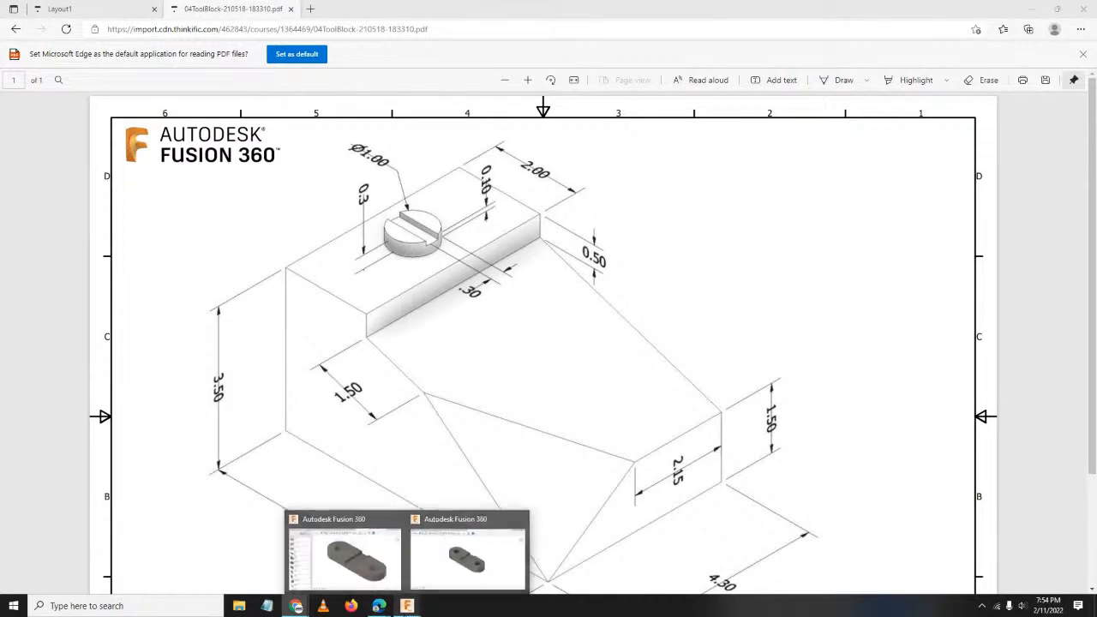
{"action": "left_click", "coordinate": [501, 11]}
{"action": "left_click_drag", "start_coordinate": [503, 15], "coordinate": [0, 367]}
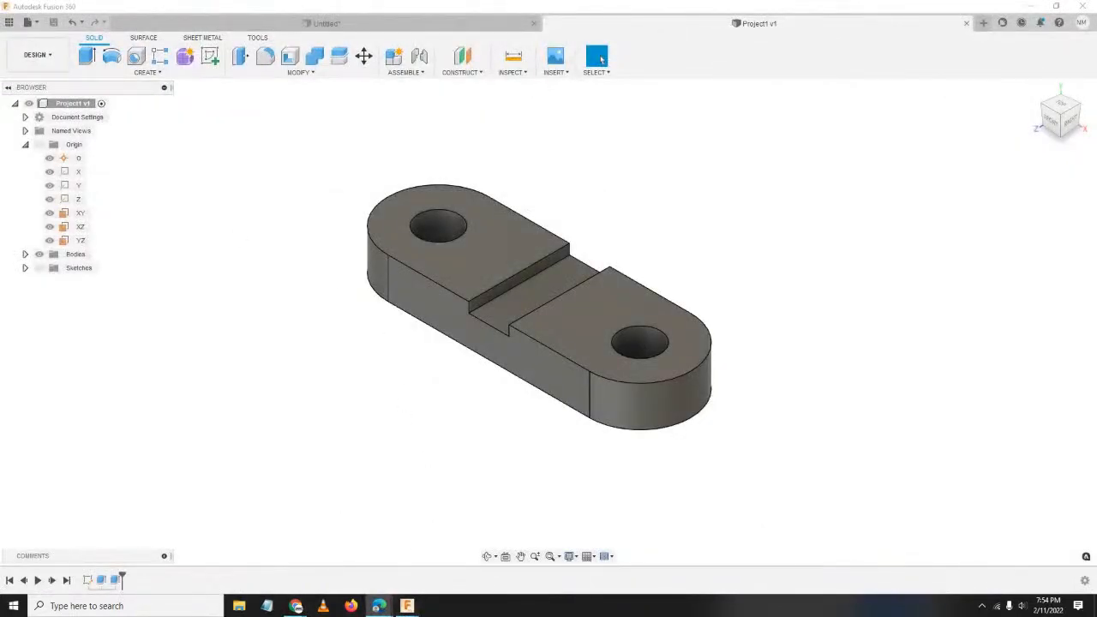
Bring Fusion to the front and switch to the empty Untitled design tab.
{"action": "left_click", "coordinate": [298, 275]}
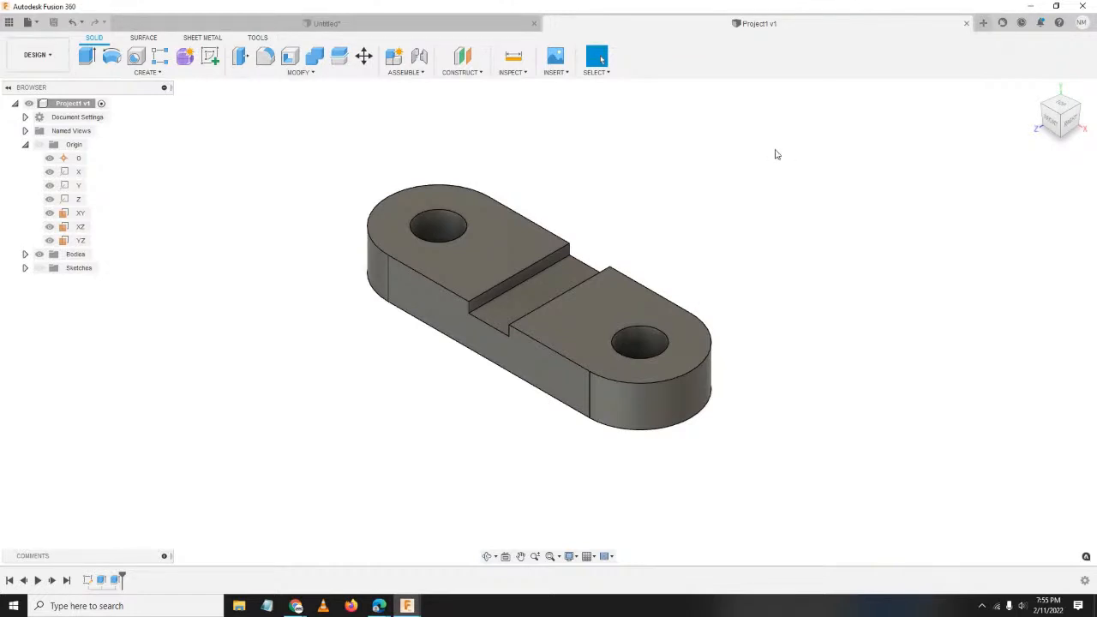
{"action": "left_click", "coordinate": [354, 30]}
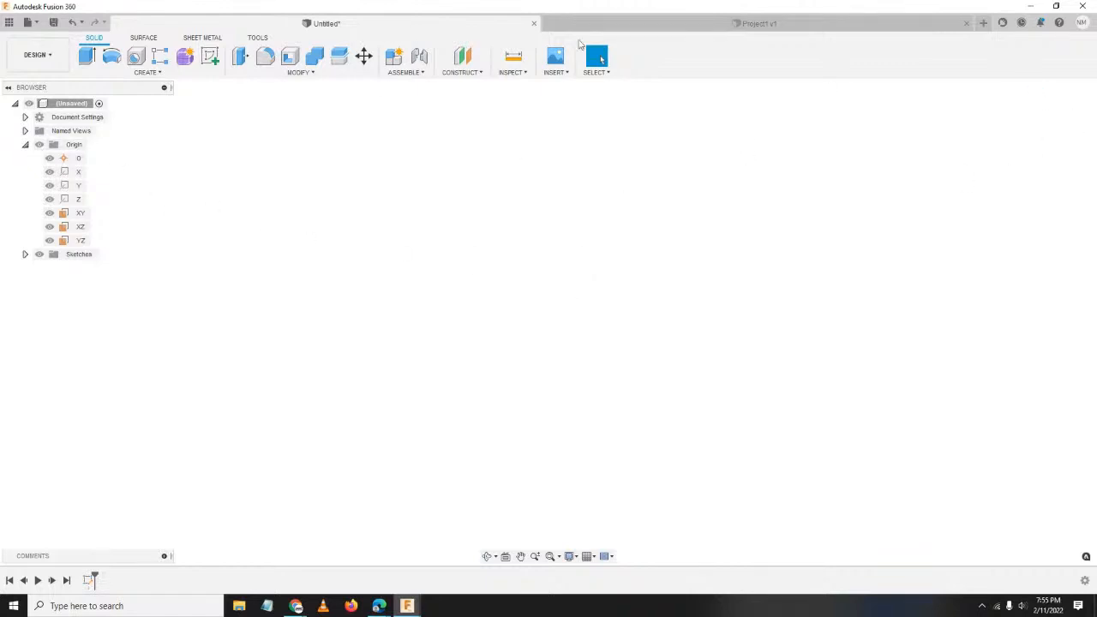
Create a new design and change its Document Settings units from mm to Inch.
{"action": "left_click", "coordinate": [984, 23]}
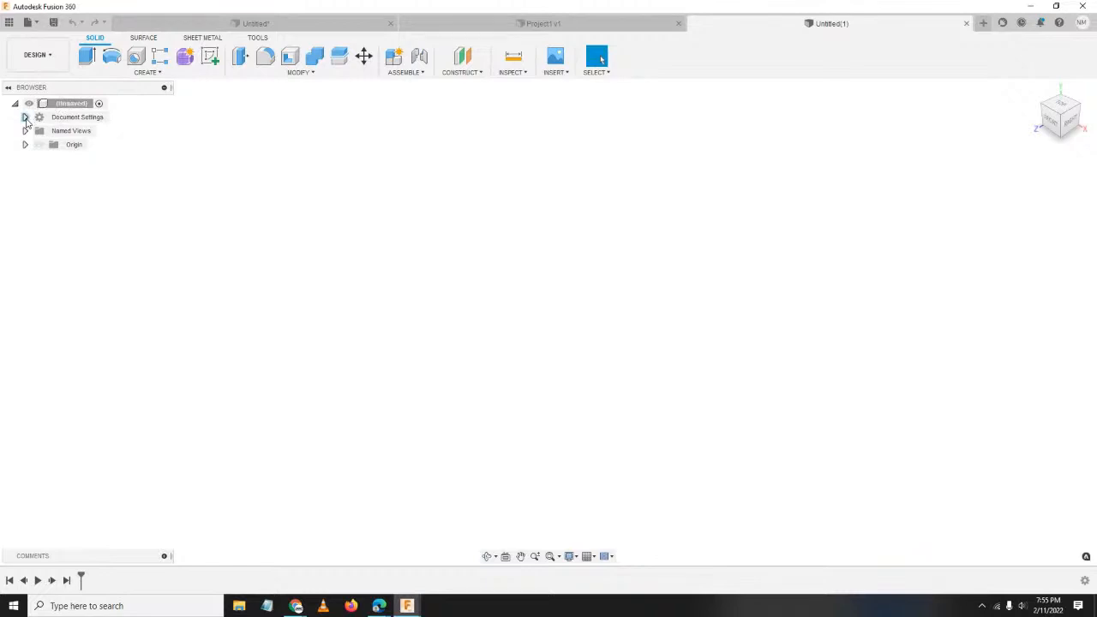
{"action": "left_click", "coordinate": [25, 117]}
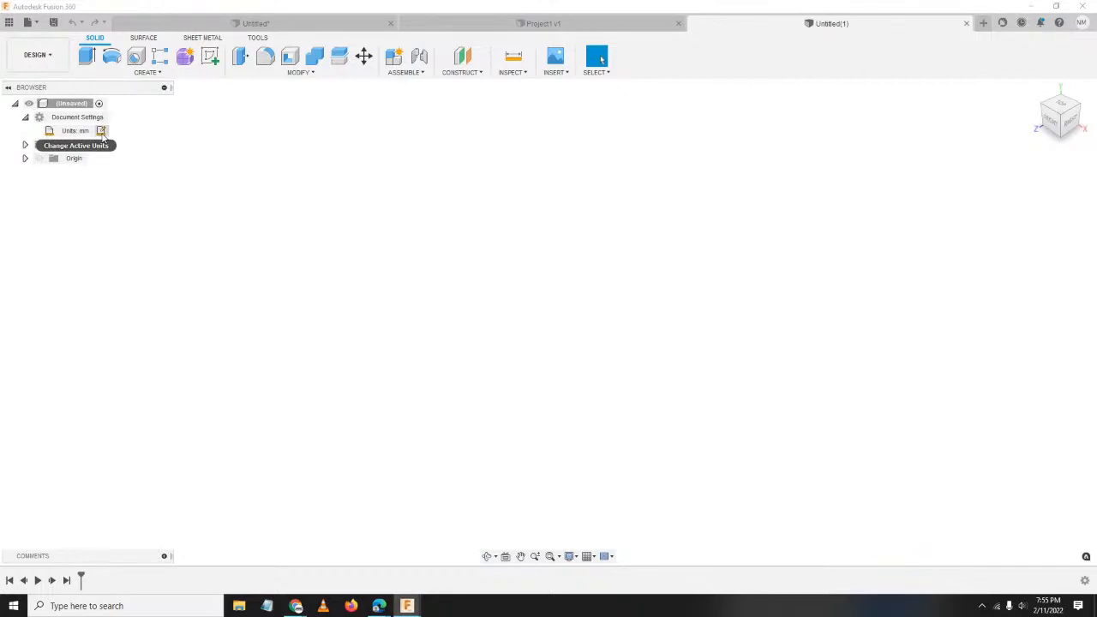
{"action": "left_click", "coordinate": [101, 132]}
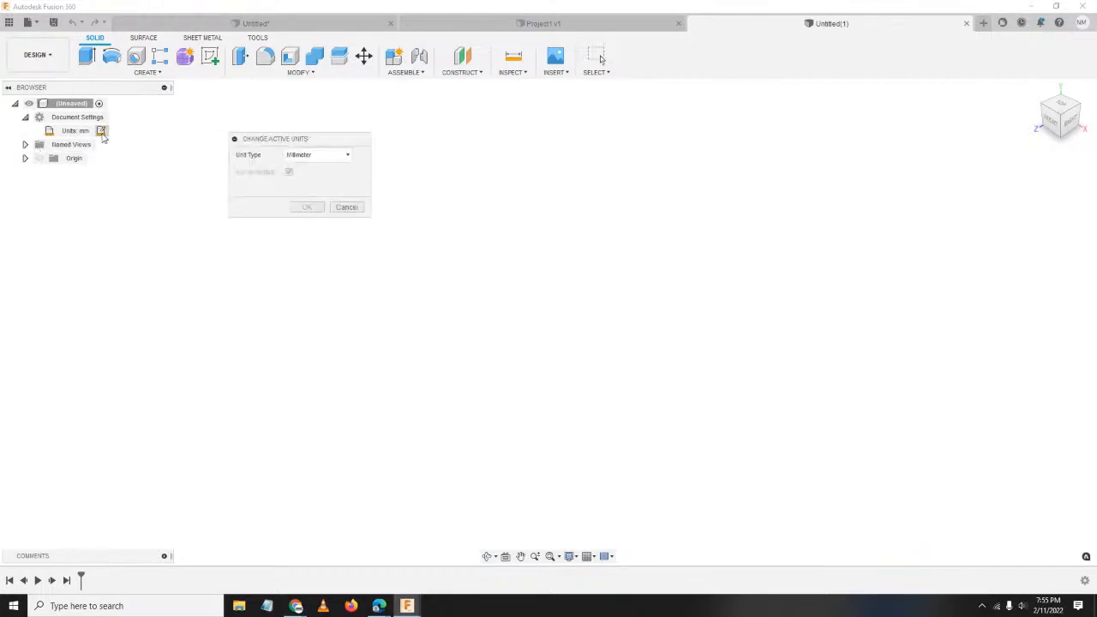
{"action": "left_click", "coordinate": [318, 158]}
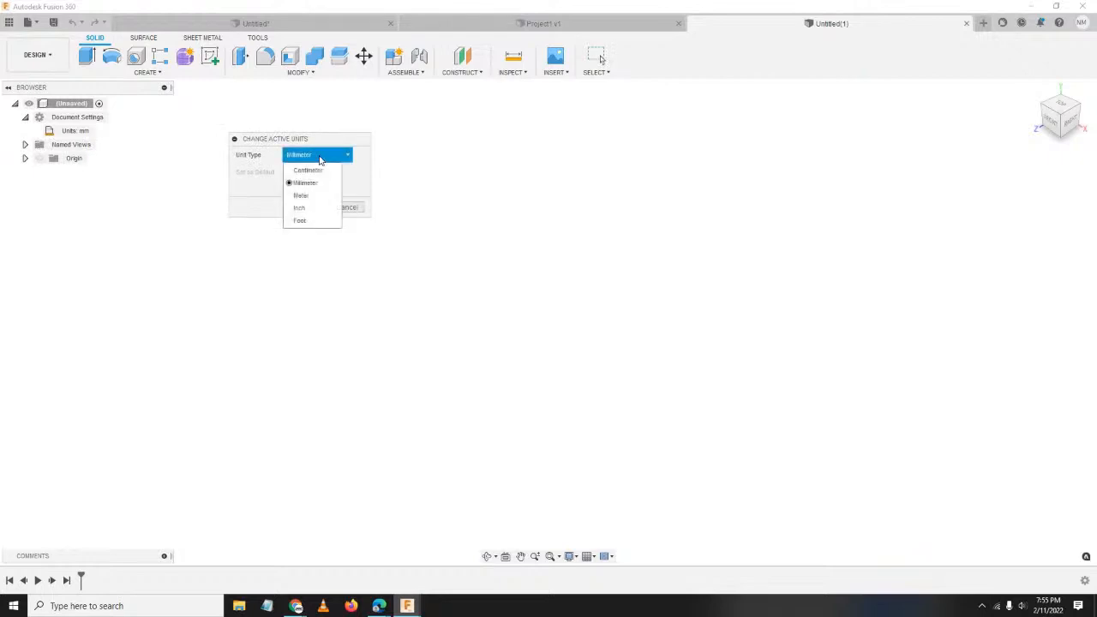
{"action": "left_click", "coordinate": [307, 212]}
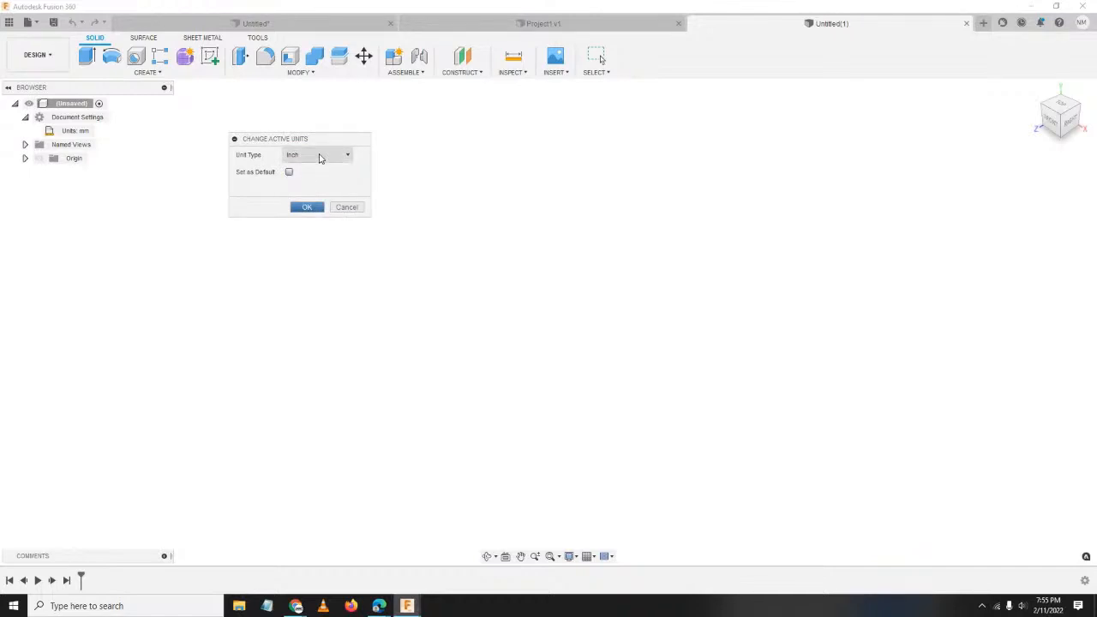
{"action": "left_click", "coordinate": [320, 158]}
{"action": "left_click", "coordinate": [320, 159]}
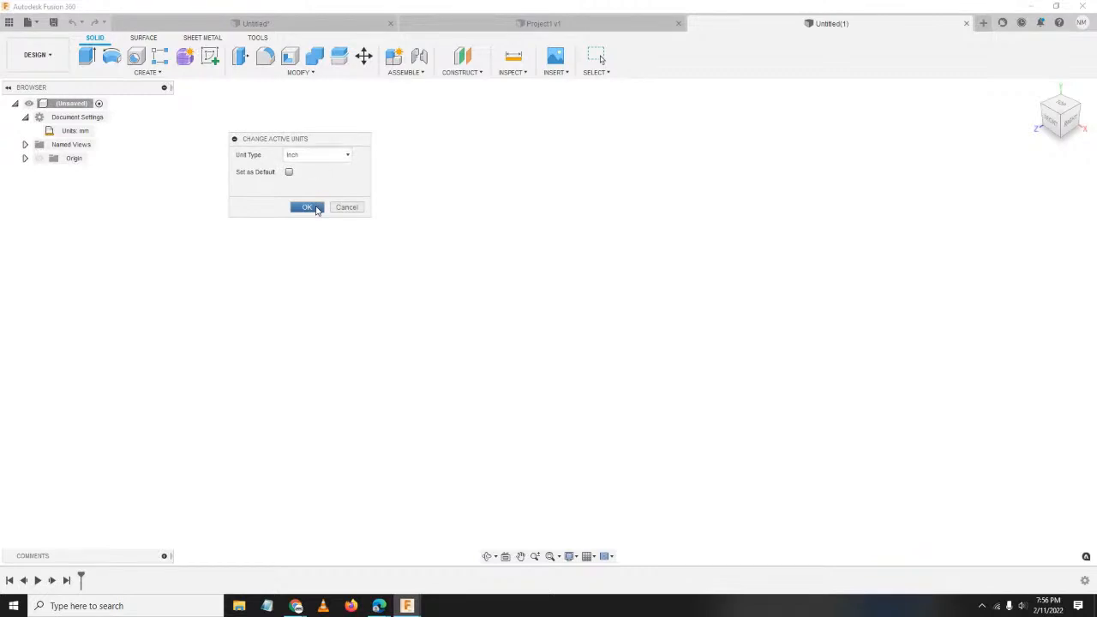
{"action": "left_click", "coordinate": [307, 207]}
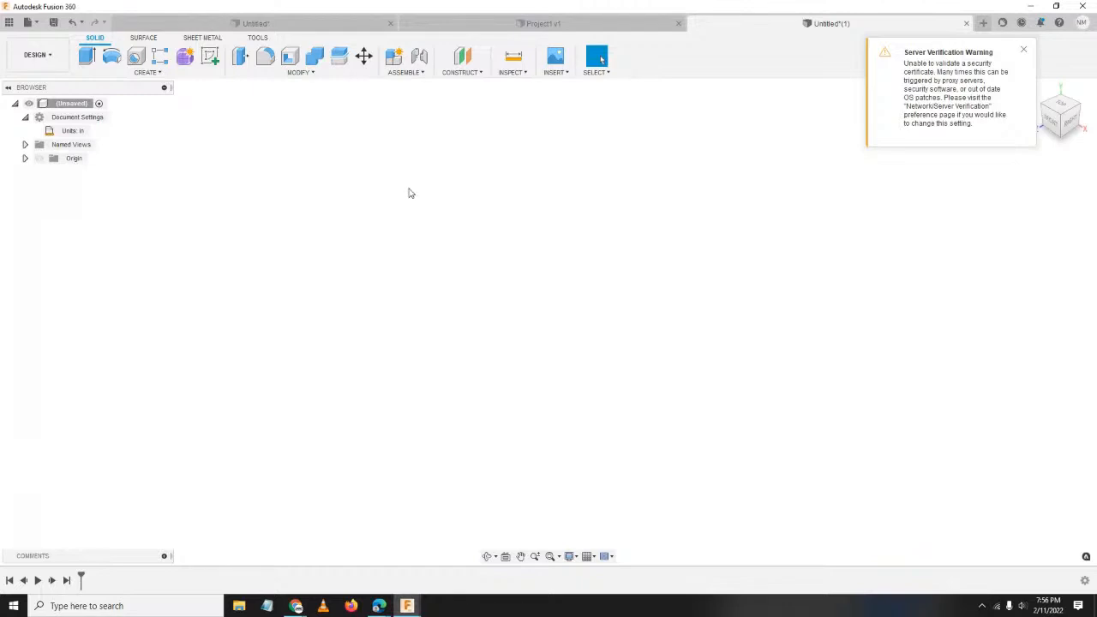
Dismiss the server verification warning and close the file menu.
{"action": "left_click", "coordinate": [1024, 51]}
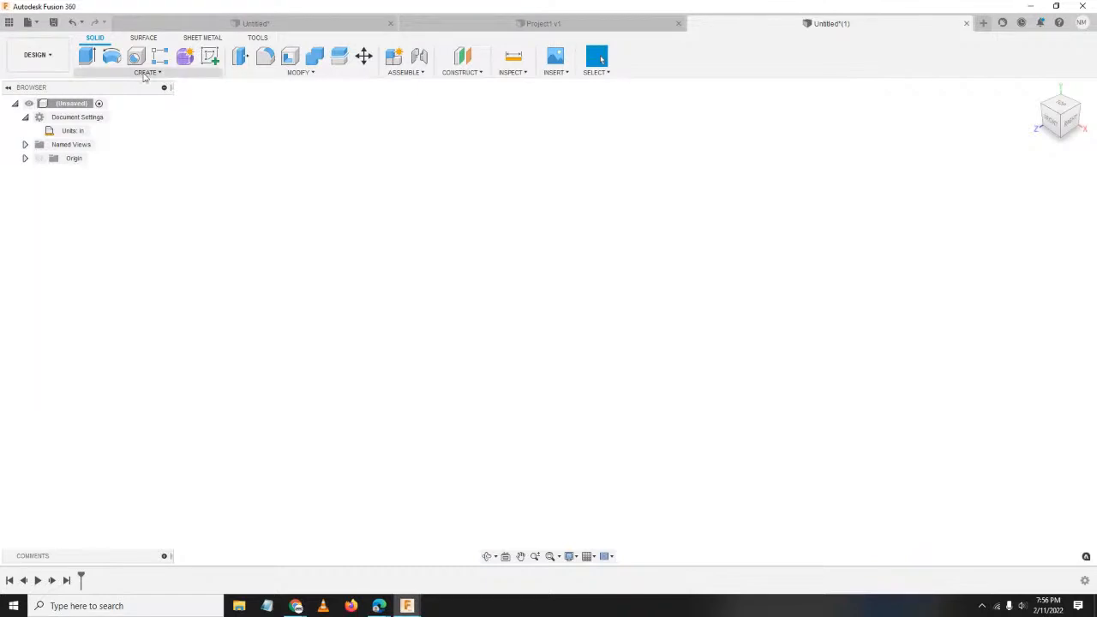
{"action": "left_click", "coordinate": [31, 23]}
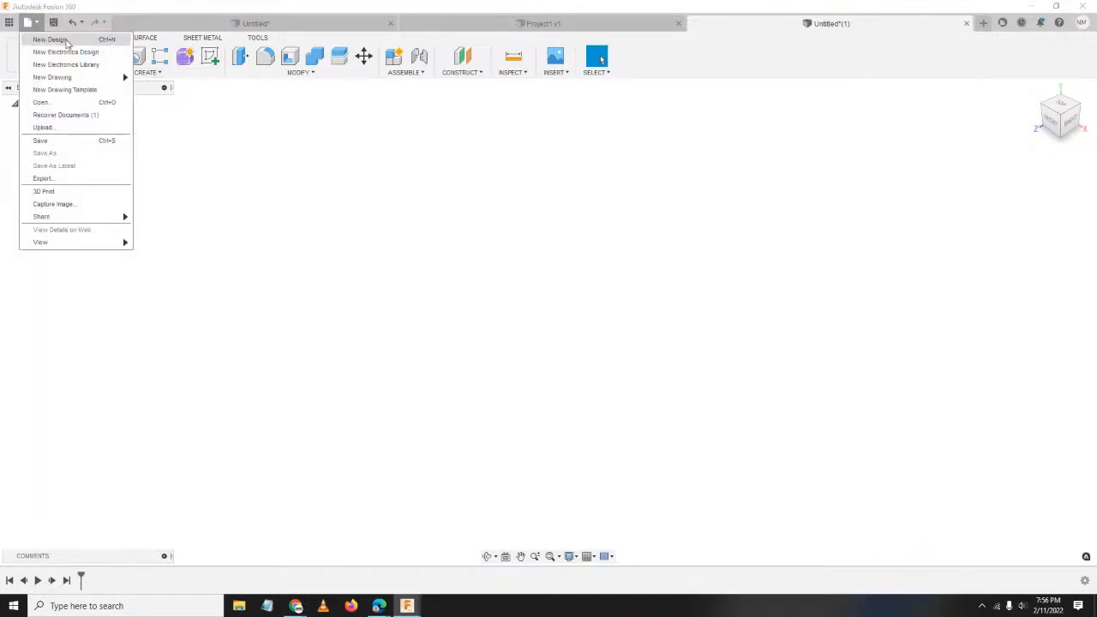
{"action": "left_click", "coordinate": [237, 145]}
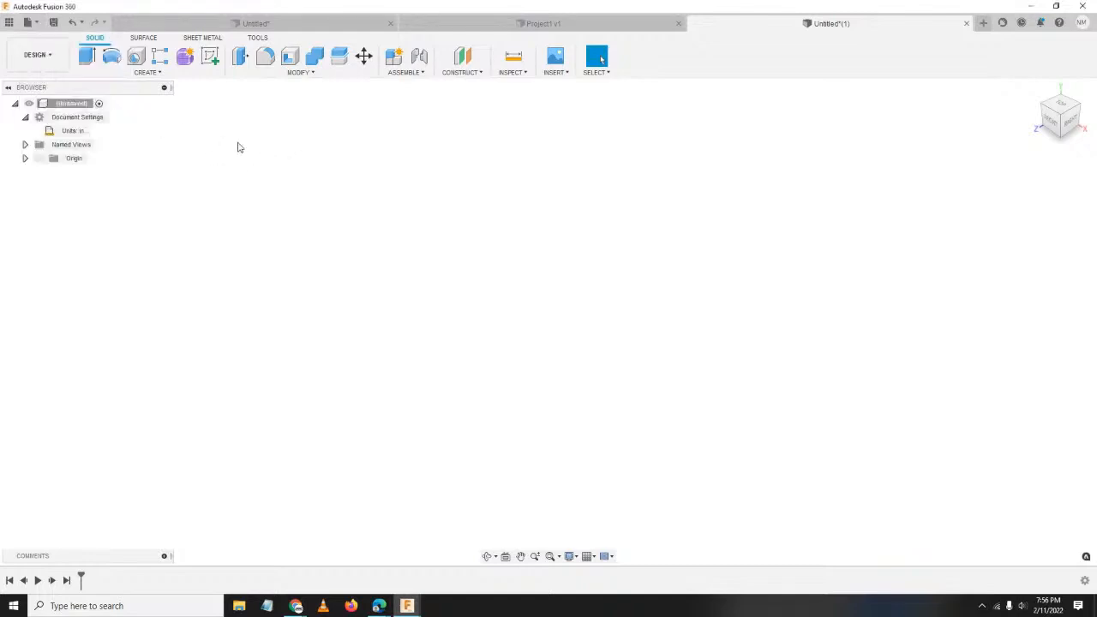
Start a new sketch on the front XY plane and bring the 04ToolBlock PDF back over it.
{"action": "left_click", "coordinate": [147, 72]}
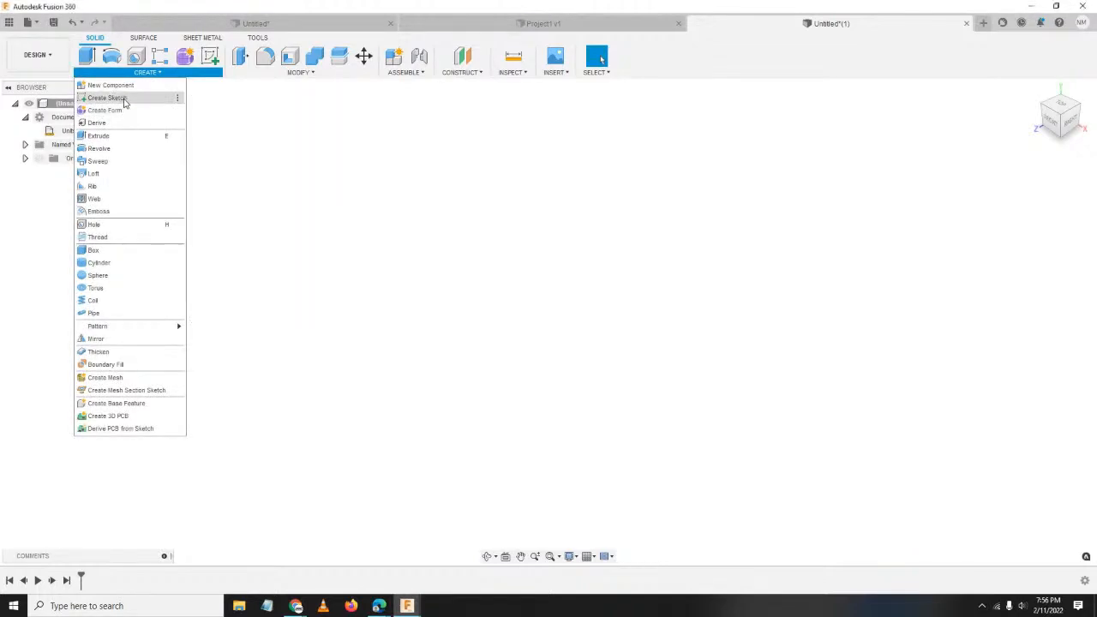
{"action": "left_click", "coordinate": [119, 112]}
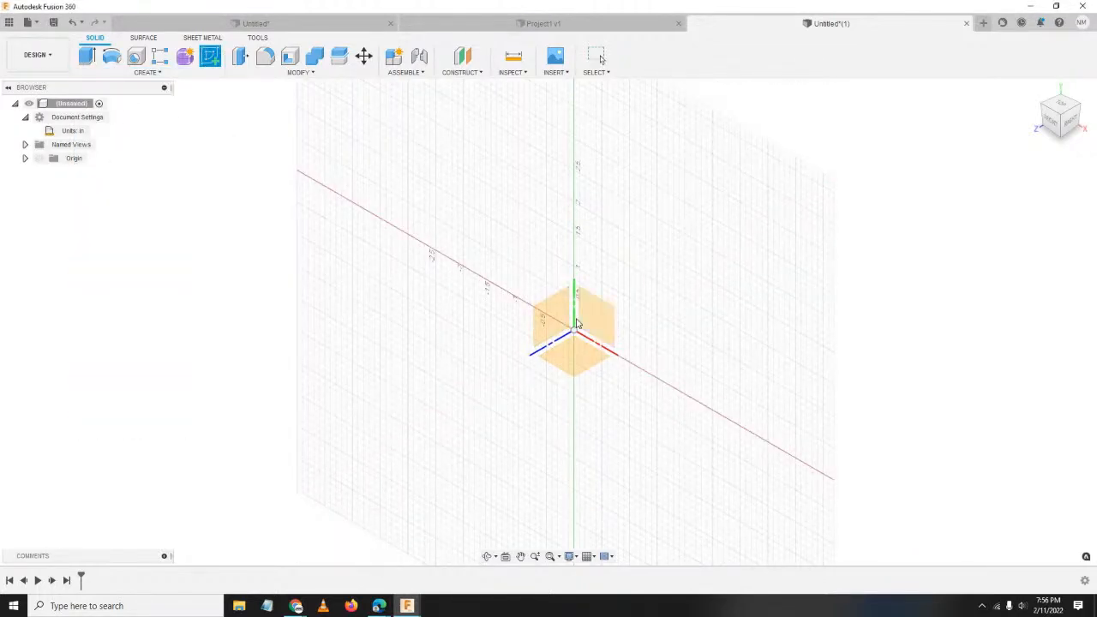
{"action": "left_click", "coordinate": [608, 323]}
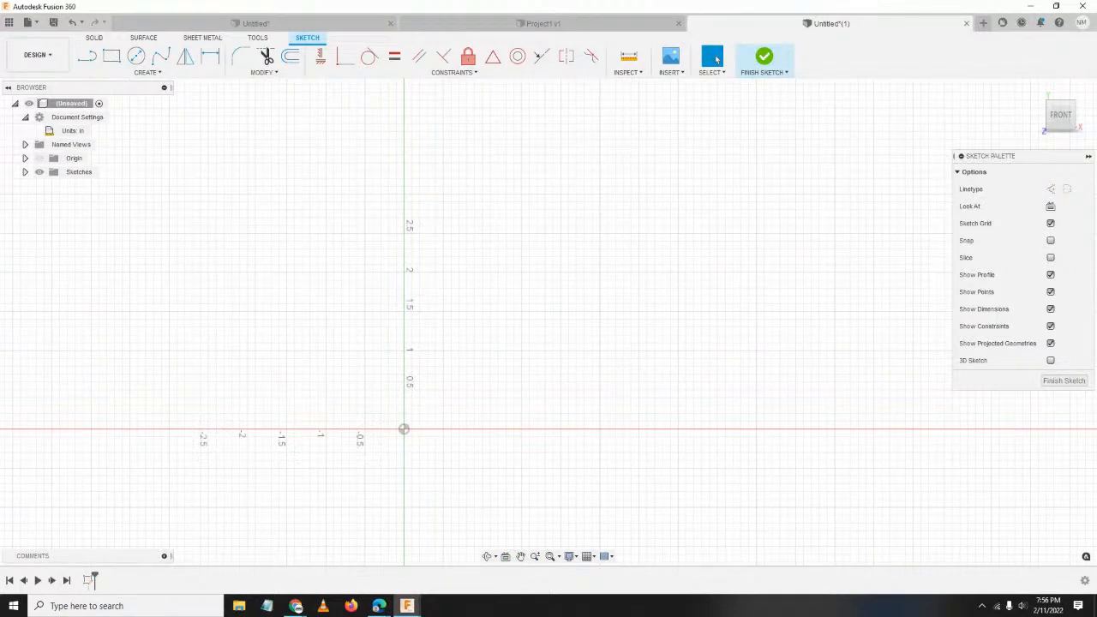
{"action": "mouse_move", "coordinate": [1096, 31]}
{"action": "left_mouse_down"}
{"action": "mouse_move", "coordinate": [717, 31]}
{"action": "mouse_move", "coordinate": [576, 65]}
{"action": "left_mouse_up"}
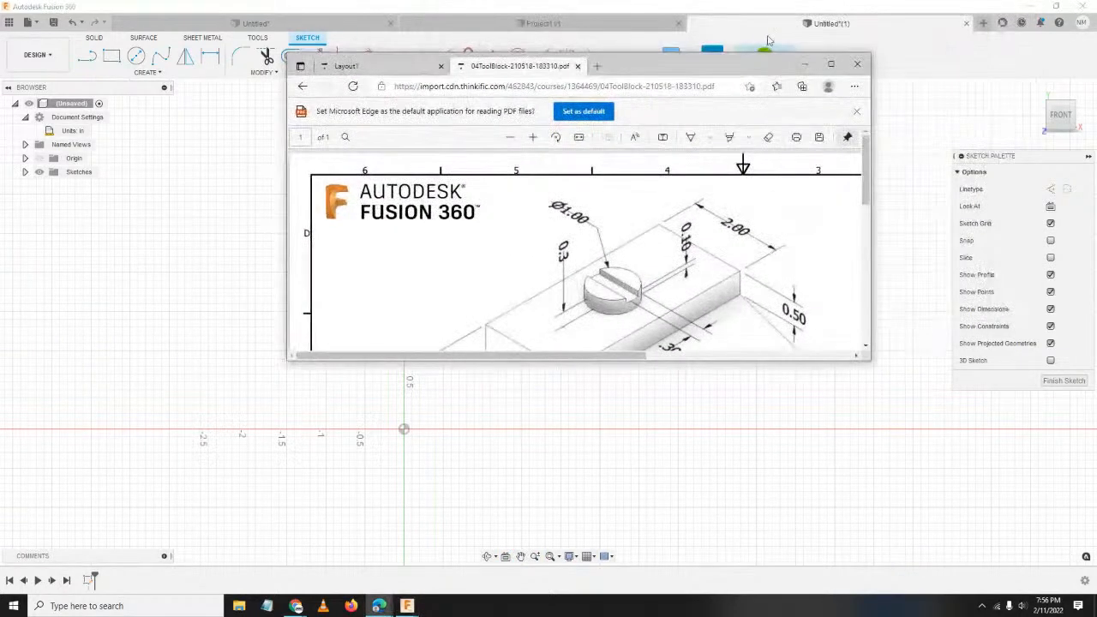
Review the tool-block drawing full screen, then set it aside and pan the empty front-plane sketch.
{"action": "left_click", "coordinate": [830, 65]}
{"action": "scroll", "coordinate": [319, 316], "scroll_direction": "down", "scroll_amount": 1}
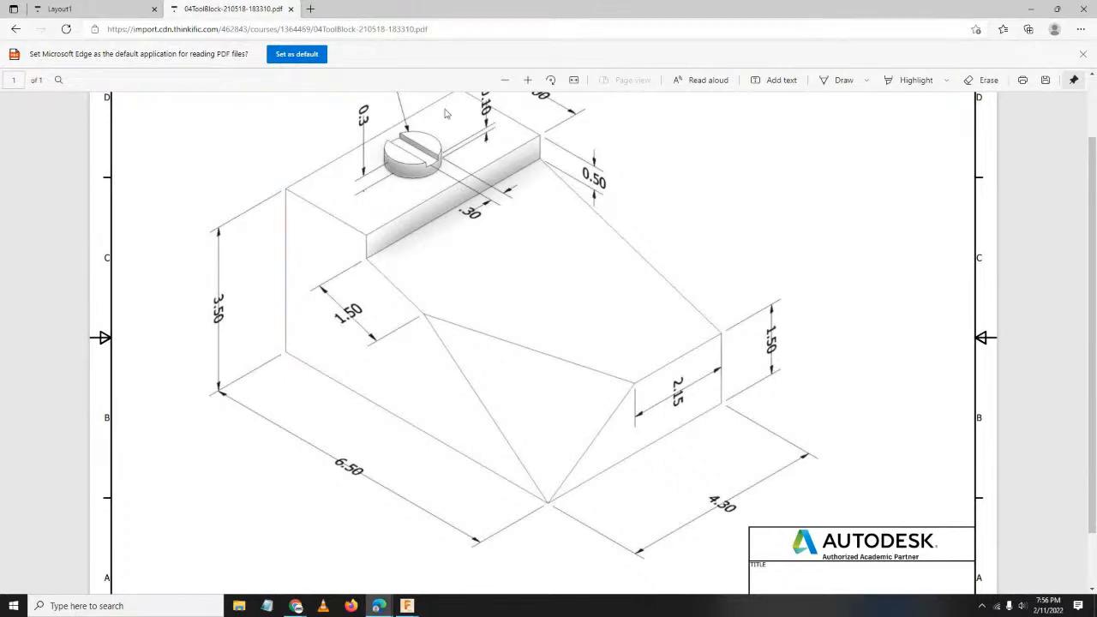
{"action": "scroll", "coordinate": [653, 379], "scroll_direction": "up", "scroll_amount": 1}
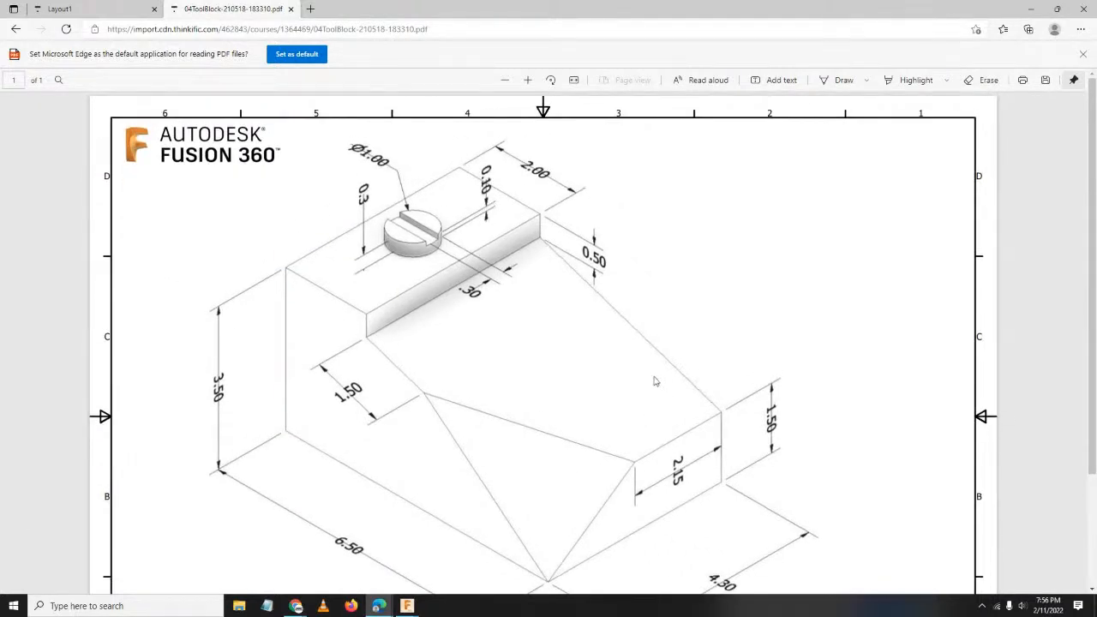
{"action": "scroll", "coordinate": [655, 380], "scroll_direction": "down", "scroll_amount": 1}
{"action": "scroll", "coordinate": [662, 380], "scroll_direction": "up", "scroll_amount": 1}
{"action": "scroll", "coordinate": [471, 280], "scroll_direction": "down", "scroll_amount": 2}
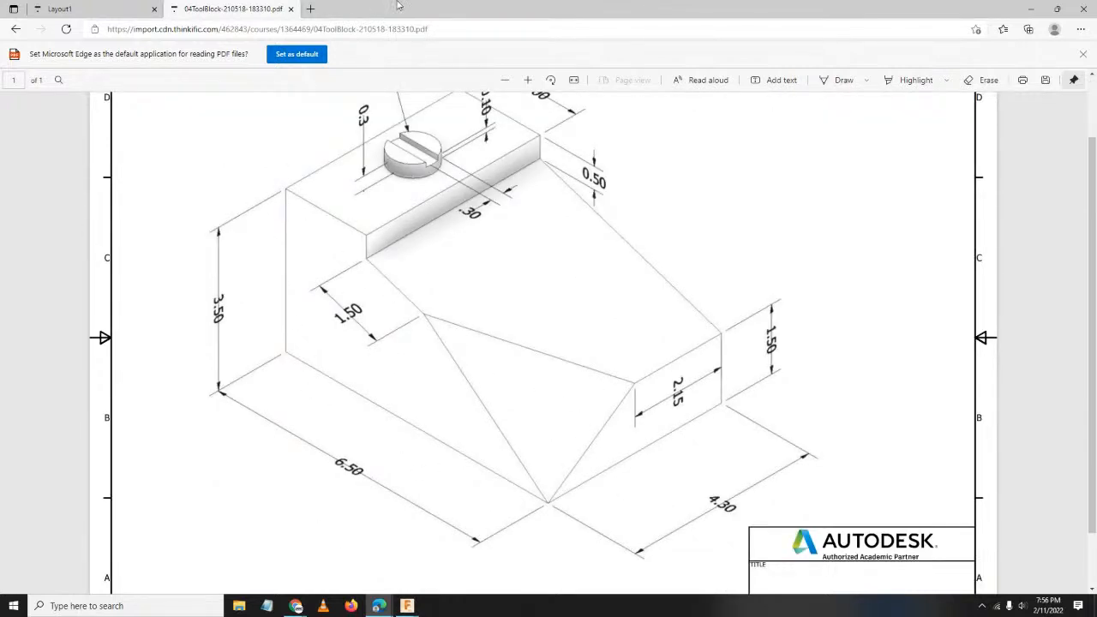
{"action": "mouse_move", "coordinate": [439, 18]}
{"action": "left_mouse_down"}
{"action": "mouse_move", "coordinate": [164, 318]}
{"action": "mouse_move", "coordinate": [0, 411]}
{"action": "left_mouse_up"}
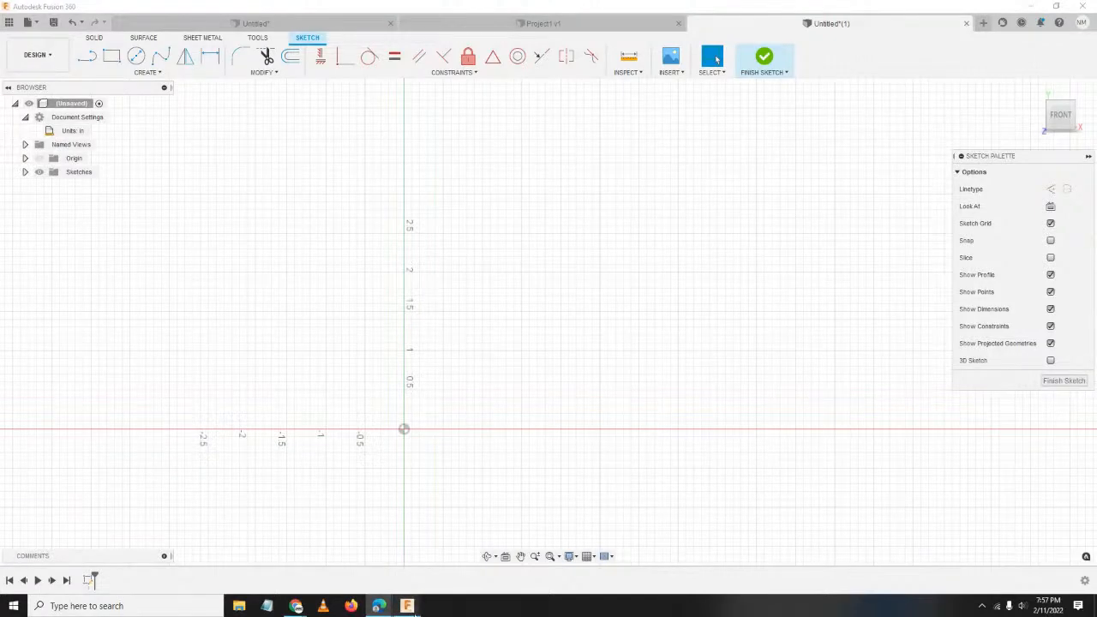
{"action": "mouse_move", "coordinate": [377, 604]}
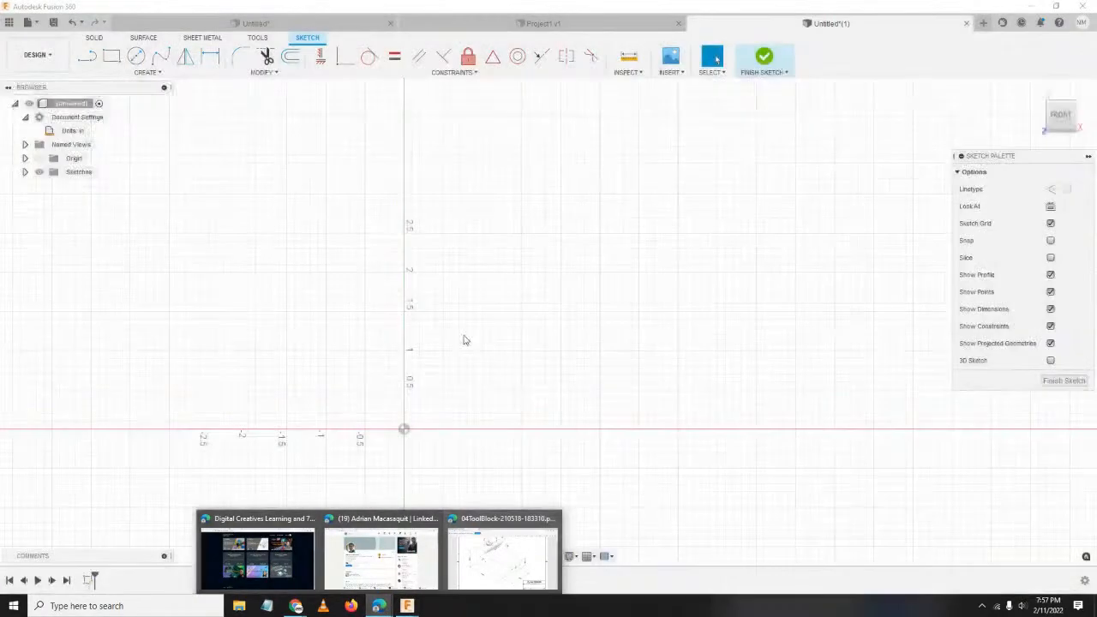
{"action": "middle_click_drag", "start_coordinate": [551, 286], "coordinate": [558, 317]}
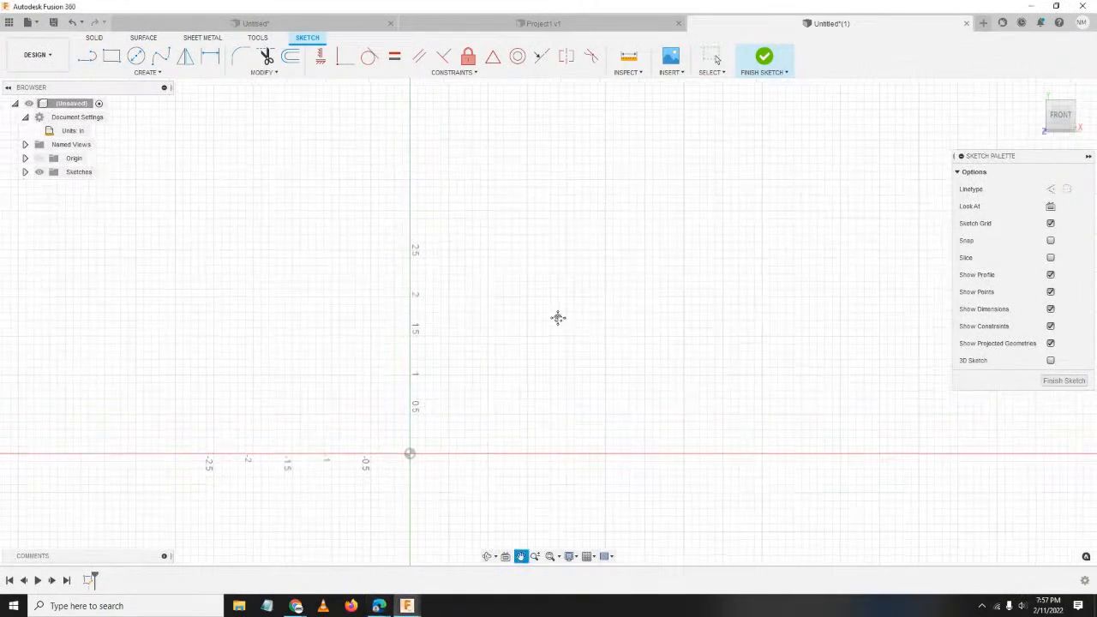
Draw a closed line profile through the origin: left edge, base, right side, slope, step and top edge.
{"action": "middle_click_drag", "start_coordinate": [546, 262], "coordinate": [510, 288]}
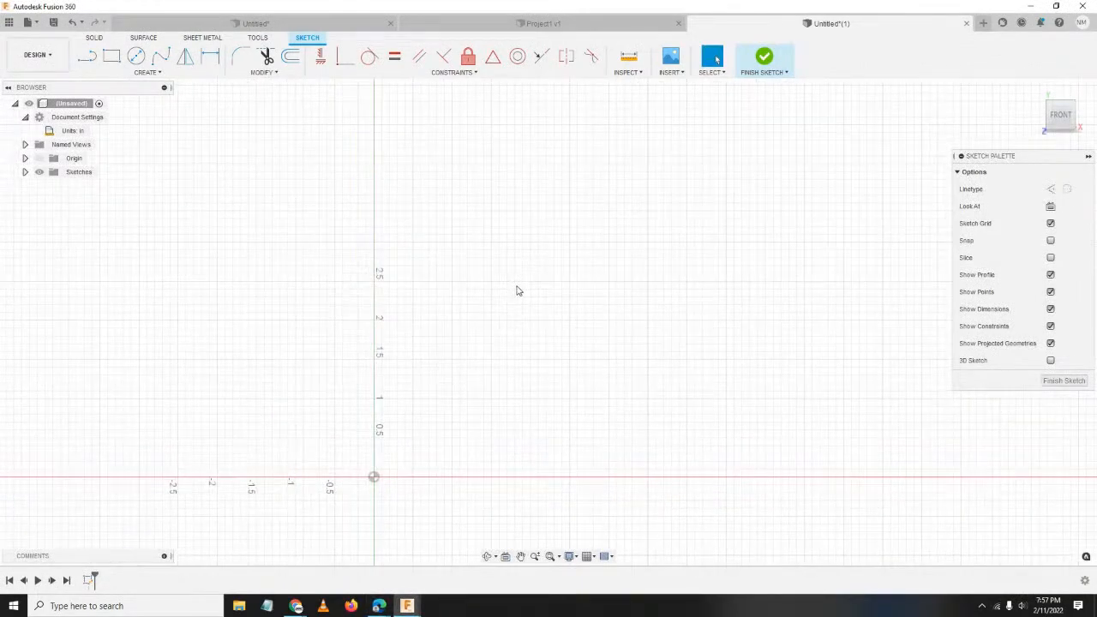
{"action": "key", "text": "l"}
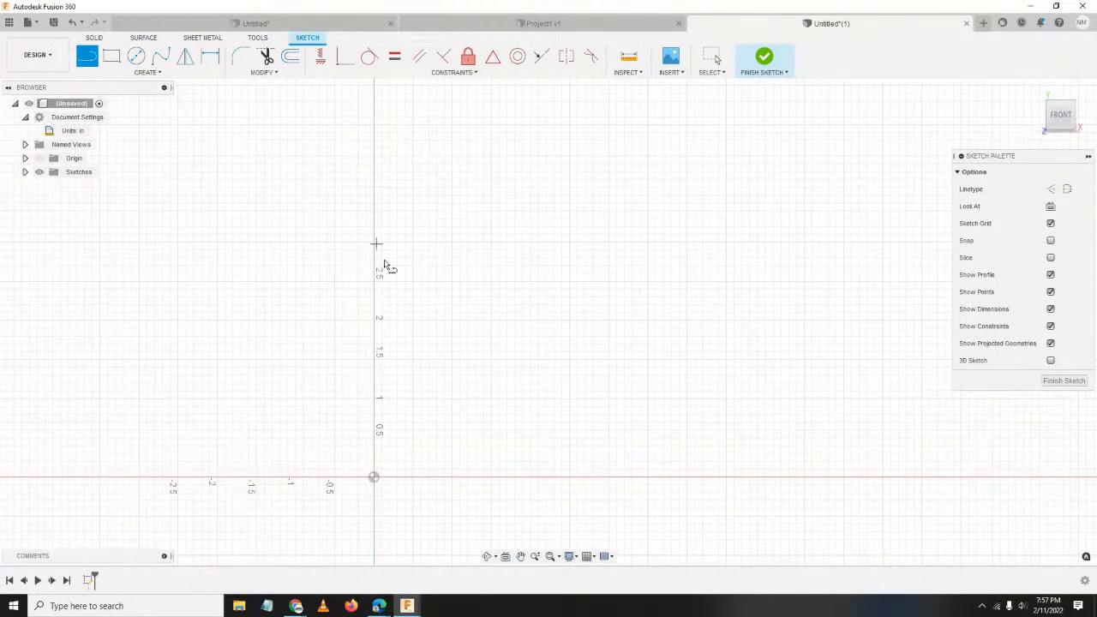
{"action": "left_click", "coordinate": [373, 204]}
{"action": "left_click", "coordinate": [374, 478]}
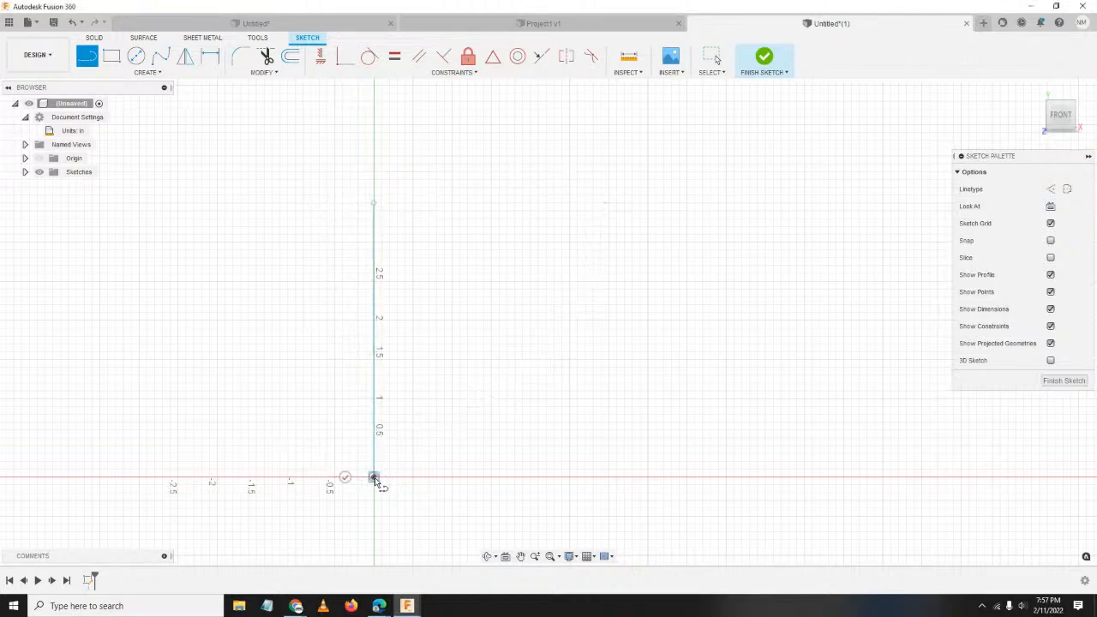
{"action": "left_click", "coordinate": [766, 477]}
{"action": "middle_click_drag", "start_coordinate": [765, 477], "coordinate": [637, 492]}
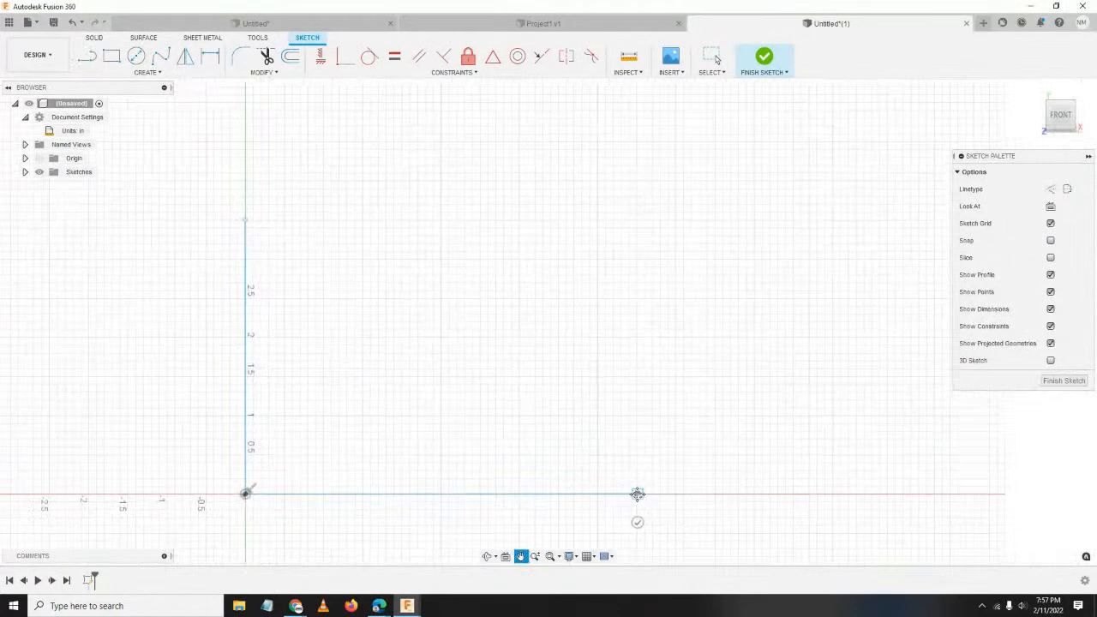
{"action": "left_click", "coordinate": [637, 392]}
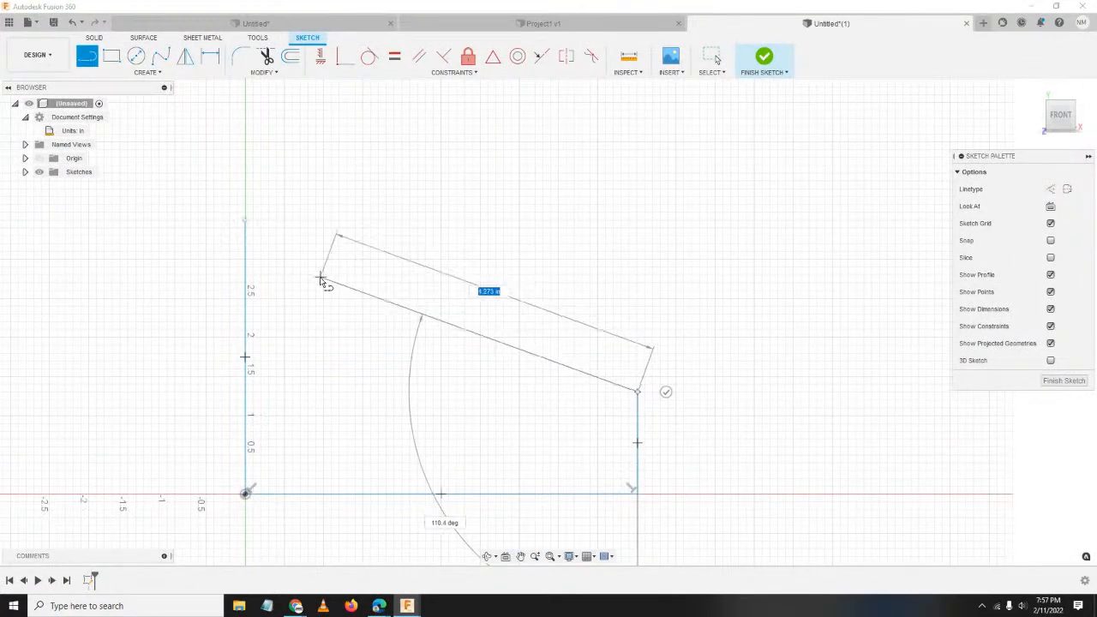
{"action": "left_click", "coordinate": [350, 280]}
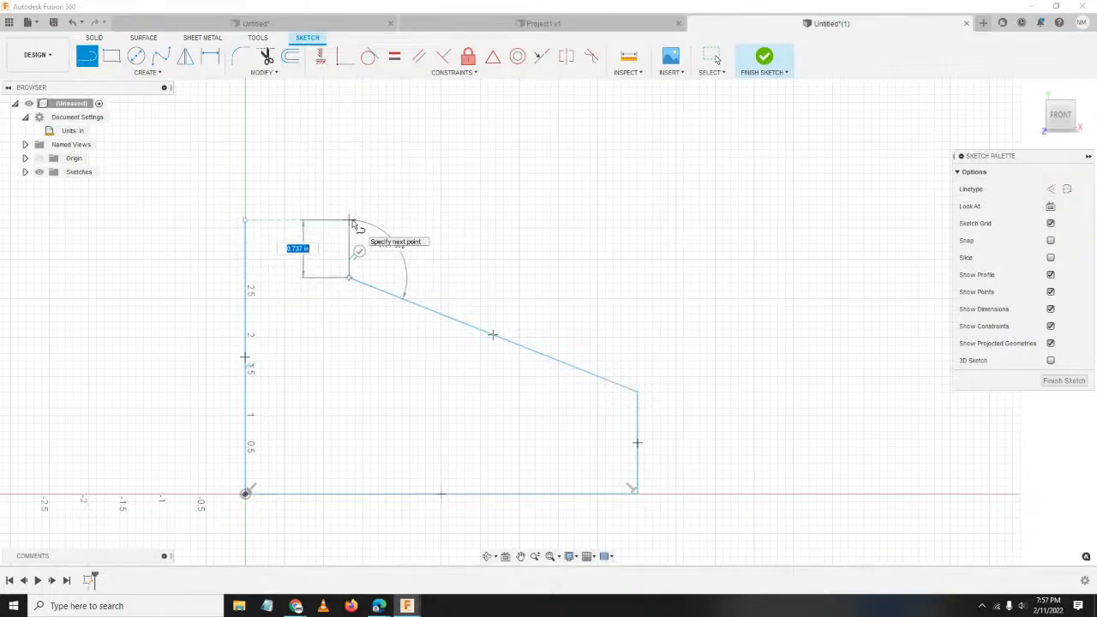
{"action": "left_click", "coordinate": [351, 221]}
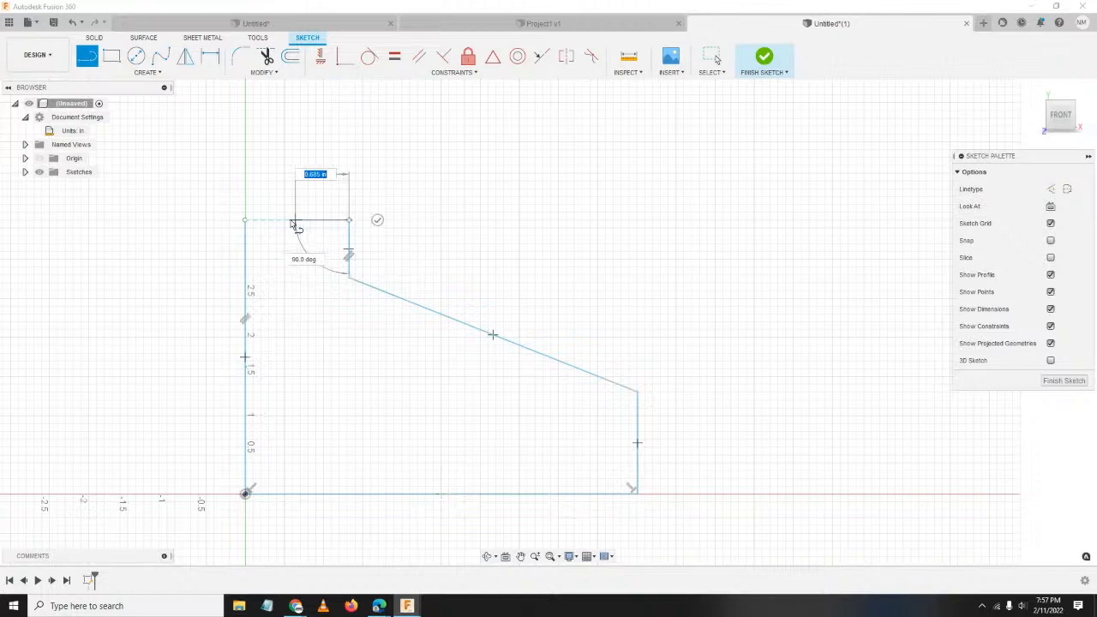
{"action": "left_click", "coordinate": [246, 221]}
{"action": "middle_click_drag", "start_coordinate": [589, 344], "coordinate": [613, 297]}
{"action": "key", "text": "l"}
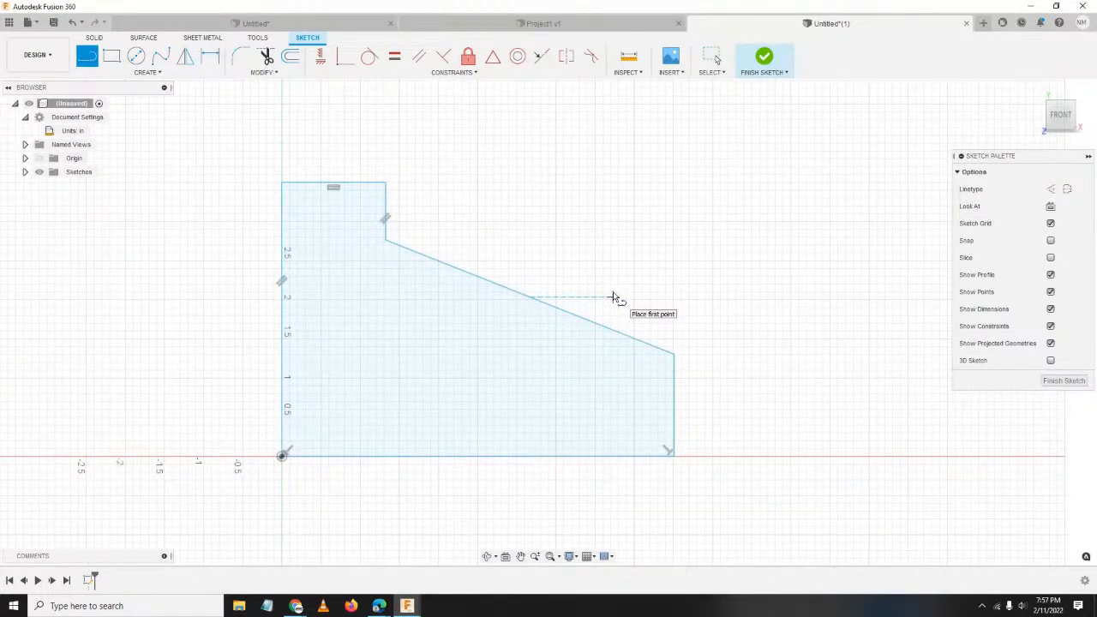
{"action": "middle_click_drag", "start_coordinate": [551, 363], "coordinate": [597, 326]}
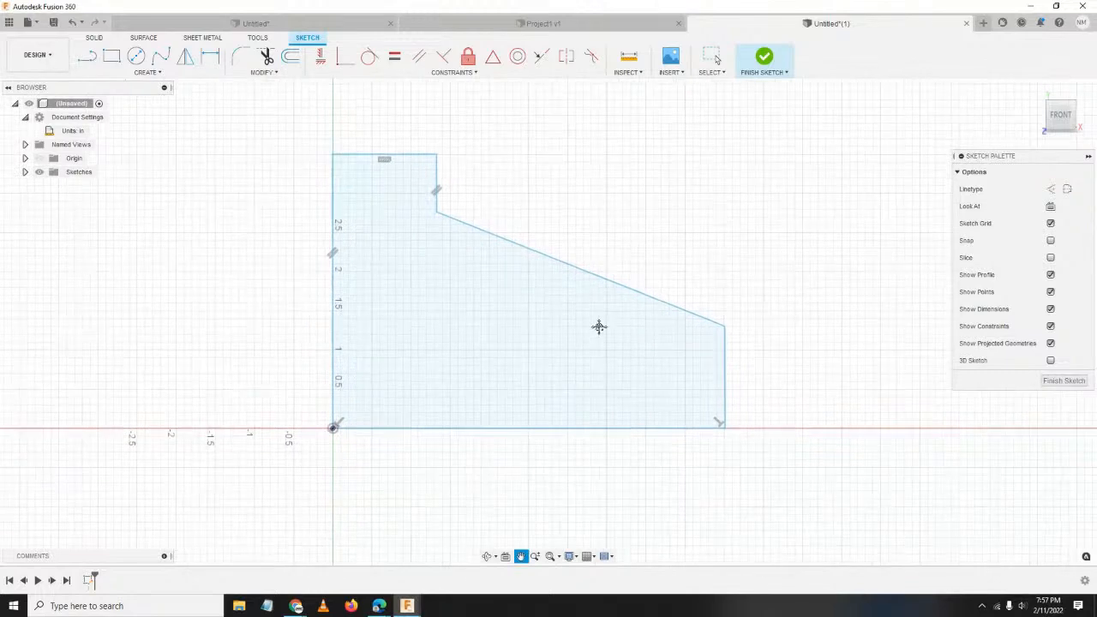
Start a height dimension between the top and bottom edges, then cancel it.
{"action": "left_click", "coordinate": [210, 57]}
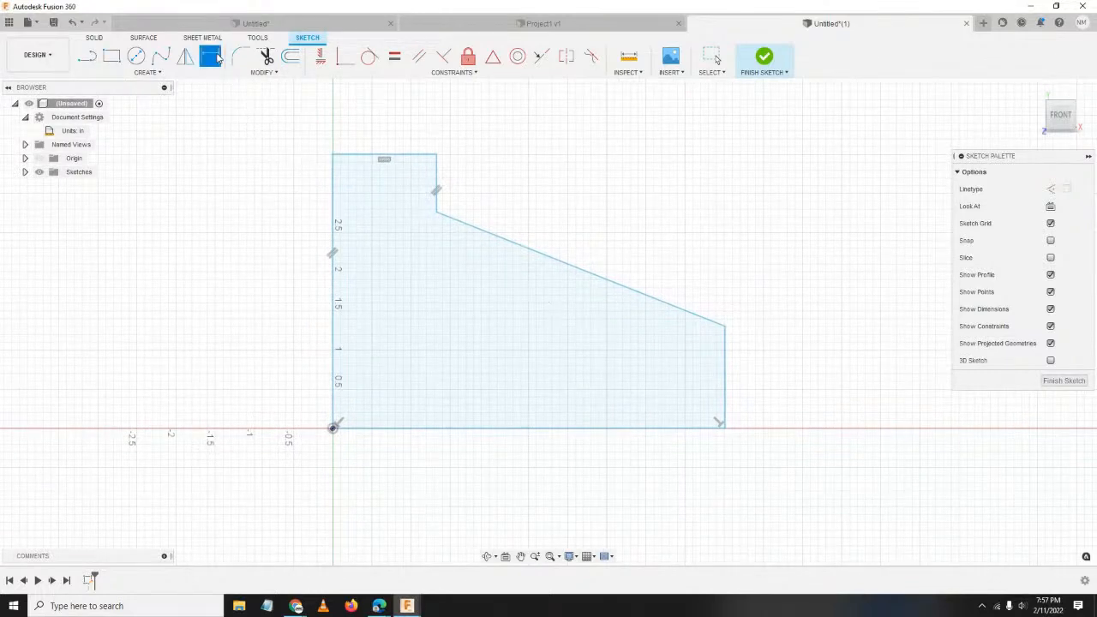
{"action": "left_click", "coordinate": [407, 155]}
{"action": "left_click", "coordinate": [467, 428]}
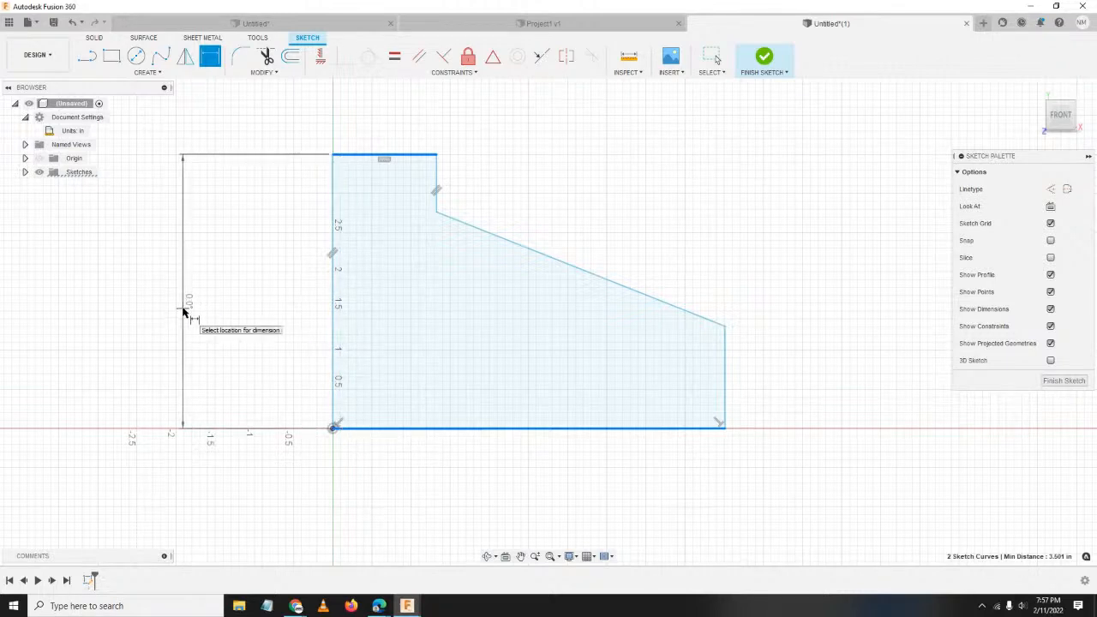
{"action": "key", "text": "Escape"}
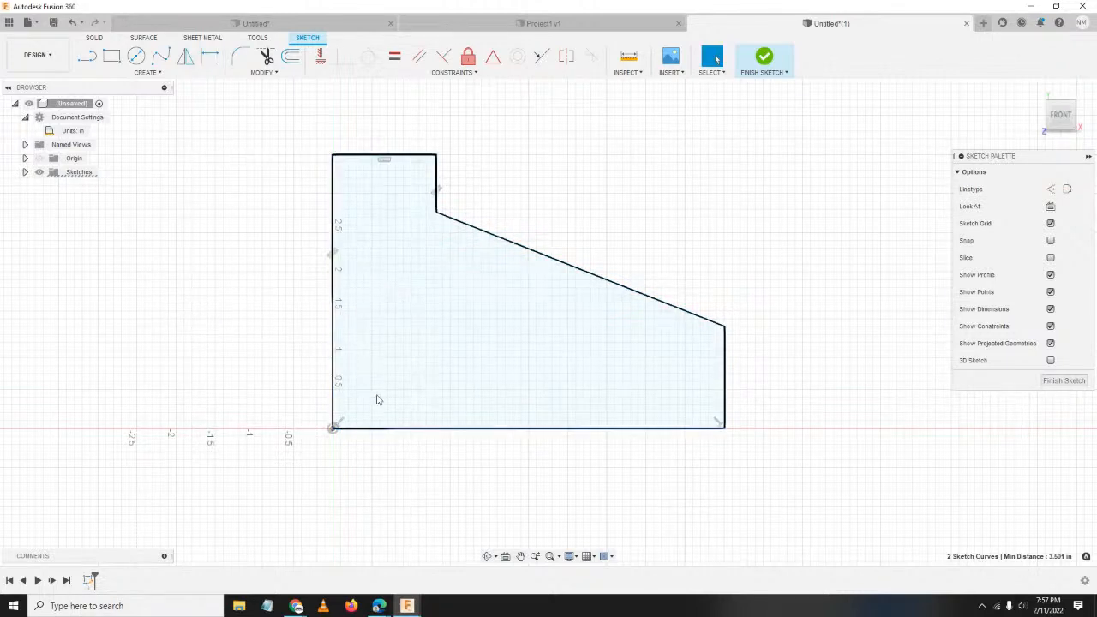
Delete the perpendicular constraints at the origin corner and the bottom-right corner.
{"action": "scroll", "coordinate": [377, 396], "scroll_direction": "up", "scroll_amount": 5}
{"action": "left_click", "coordinate": [282, 465]}
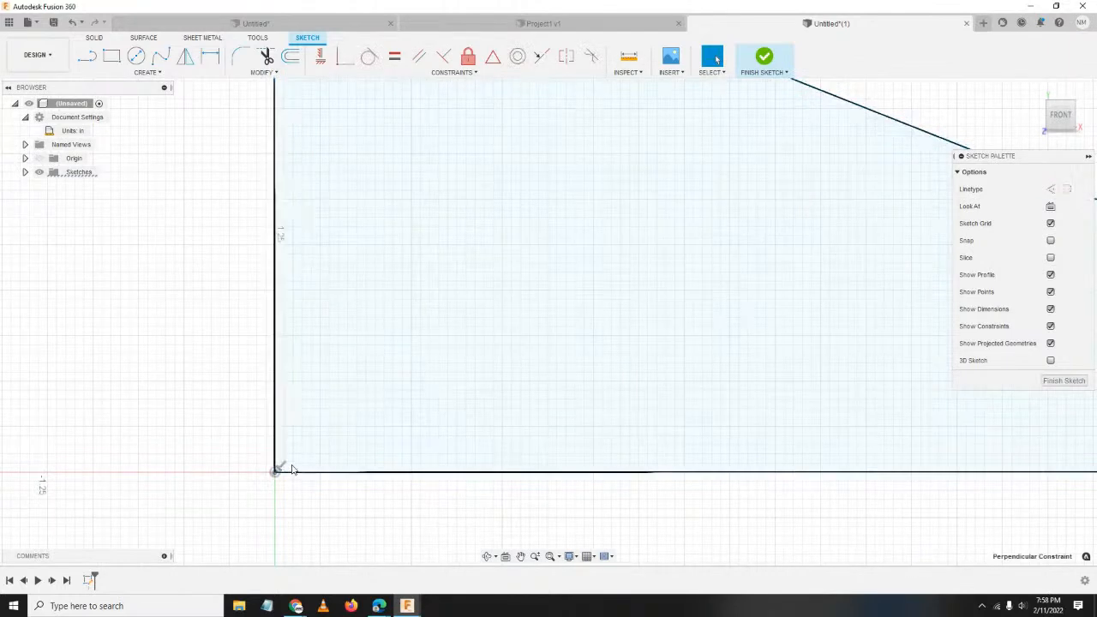
{"action": "right_click", "coordinate": [280, 467]}
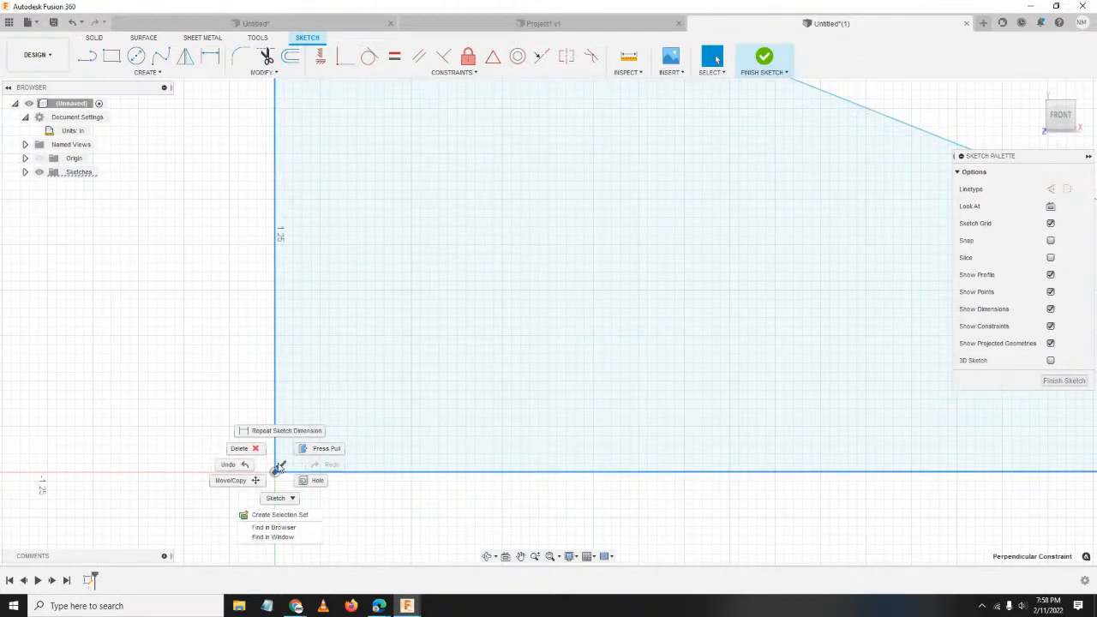
{"action": "left_click", "coordinate": [331, 453]}
{"action": "scroll", "coordinate": [551, 392], "scroll_direction": "down", "scroll_amount": 5}
{"action": "middle_click_drag", "start_coordinate": [674, 419], "coordinate": [487, 360]}
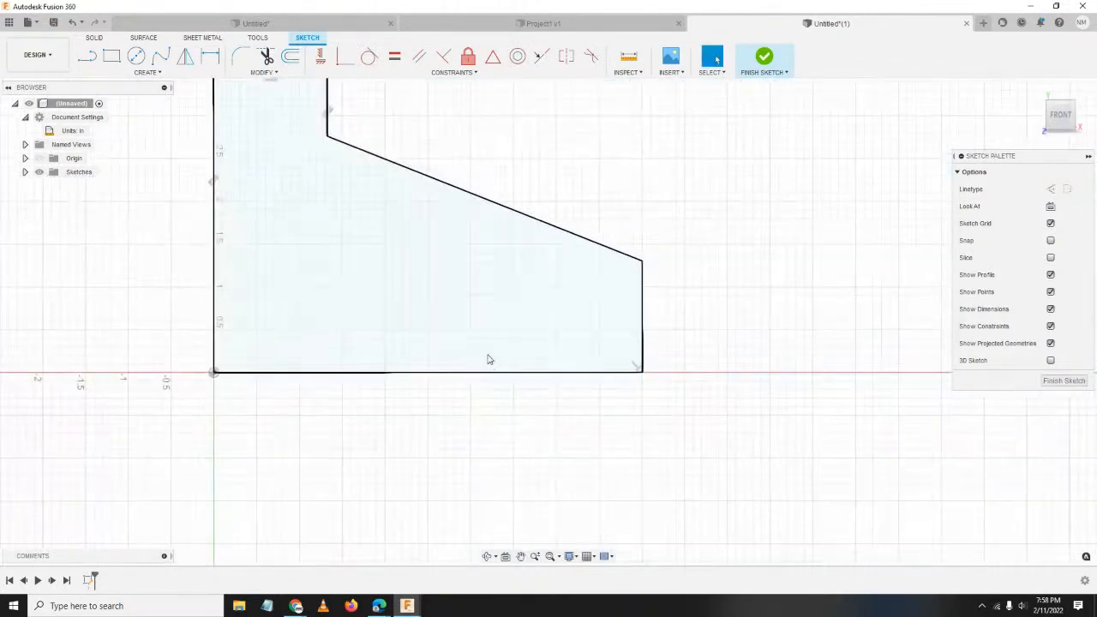
{"action": "scroll", "coordinate": [487, 360], "scroll_direction": "up", "scroll_amount": 1}
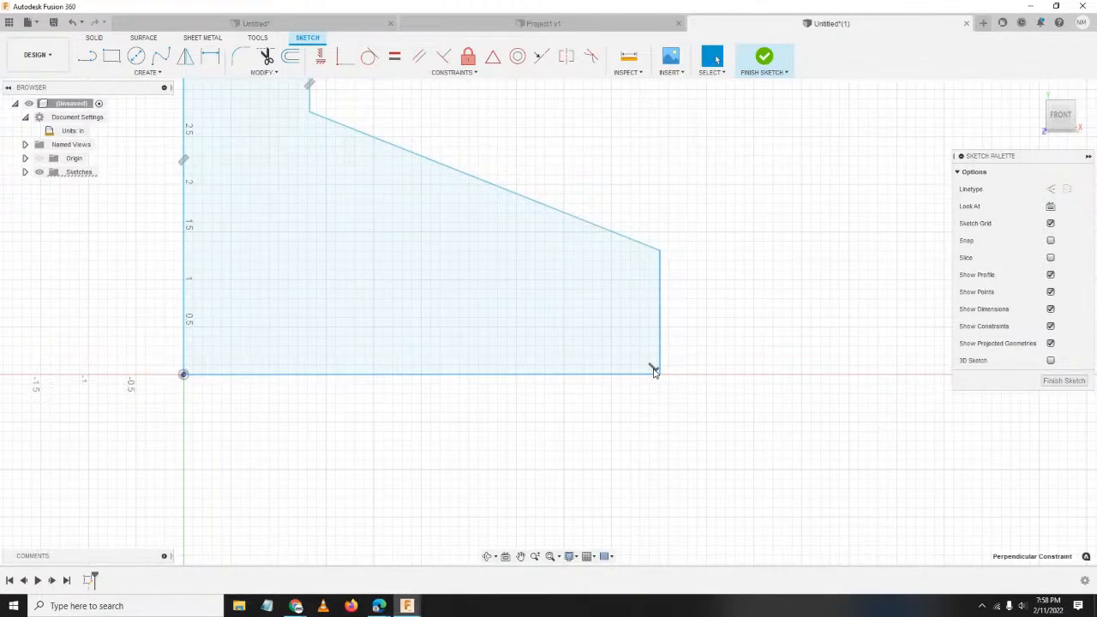
{"action": "right_click", "coordinate": [653, 371]}
{"action": "left_click", "coordinate": [615, 352]}
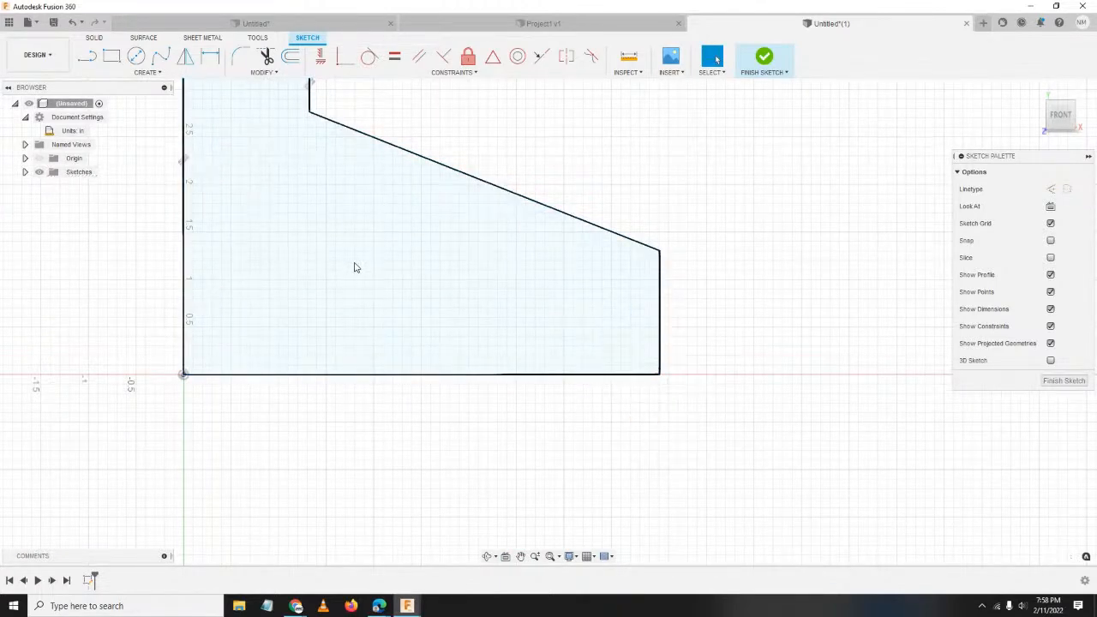
Delete both parallel constraints on the upper edges and fit the sketch in view.
{"action": "middle_click_drag", "start_coordinate": [325, 109], "coordinate": [489, 333]}
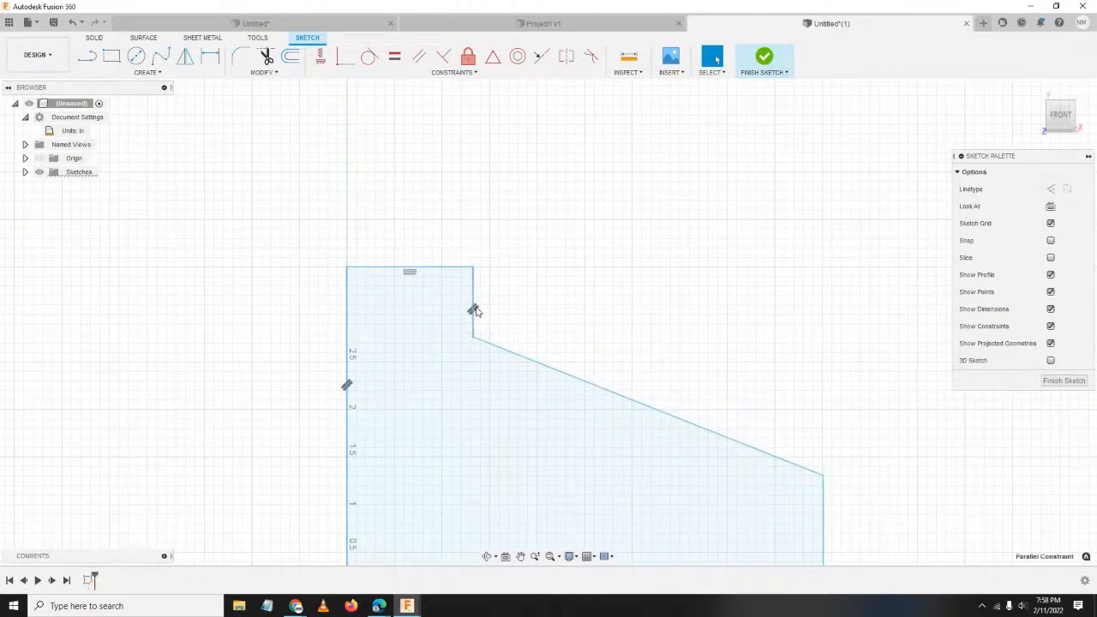
{"action": "right_click", "coordinate": [476, 312]}
{"action": "left_click", "coordinate": [441, 293]}
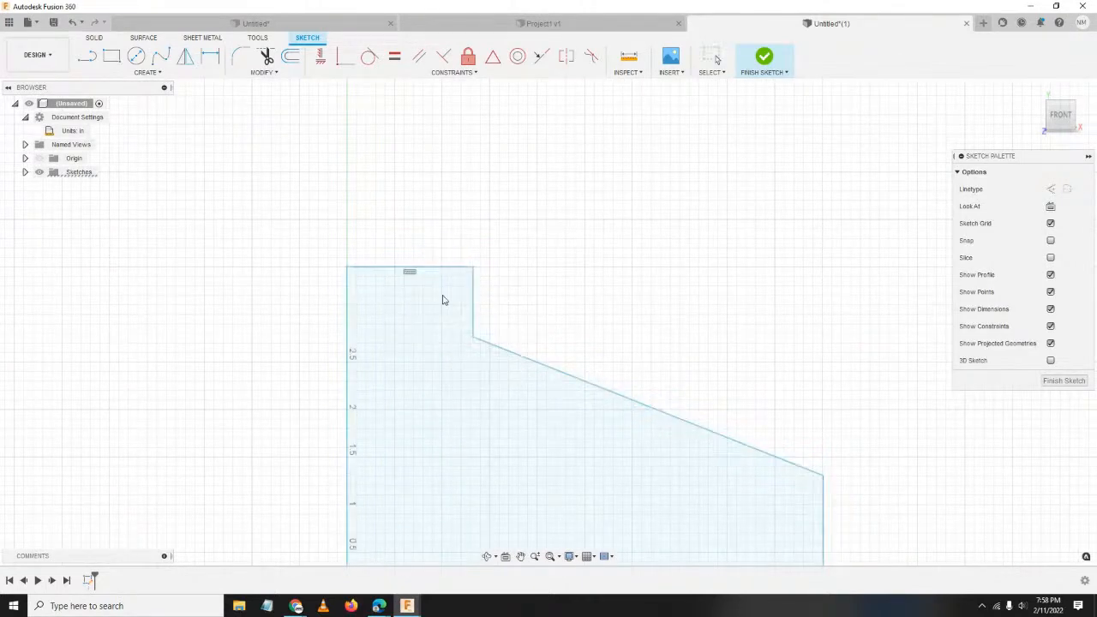
{"action": "middle_click", "coordinate": [592, 485]}
{"action": "middle_click", "coordinate": [592, 485]}
{"action": "scroll", "coordinate": [593, 435], "scroll_direction": "down", "scroll_amount": 1}
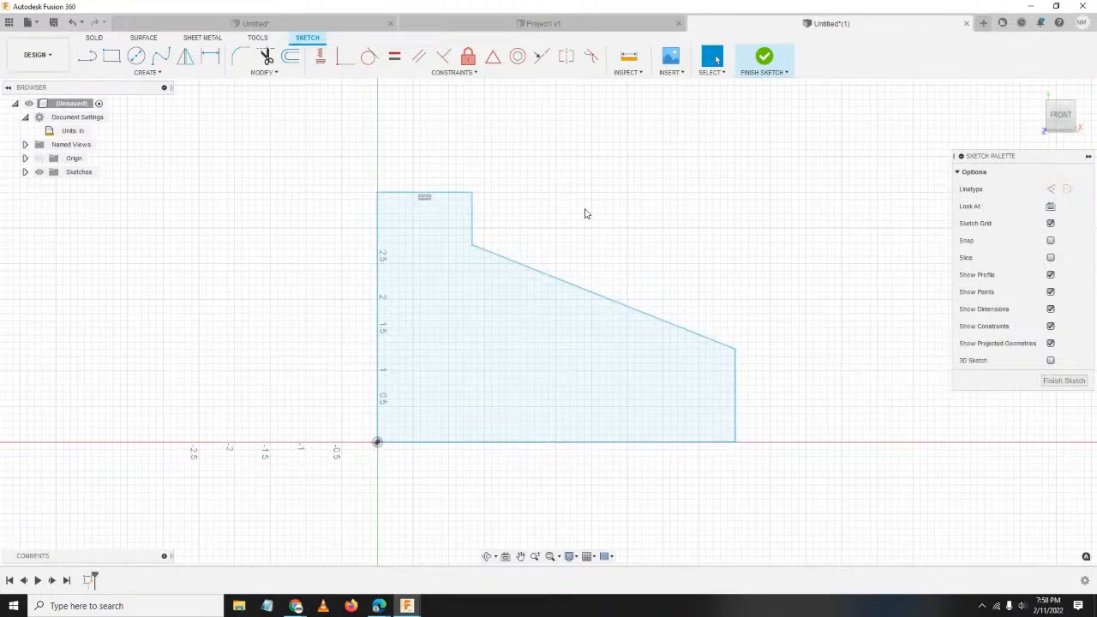
Constrain the left and right edges vertical and the bottom edge horizontal.
{"action": "left_click", "coordinate": [323, 62]}
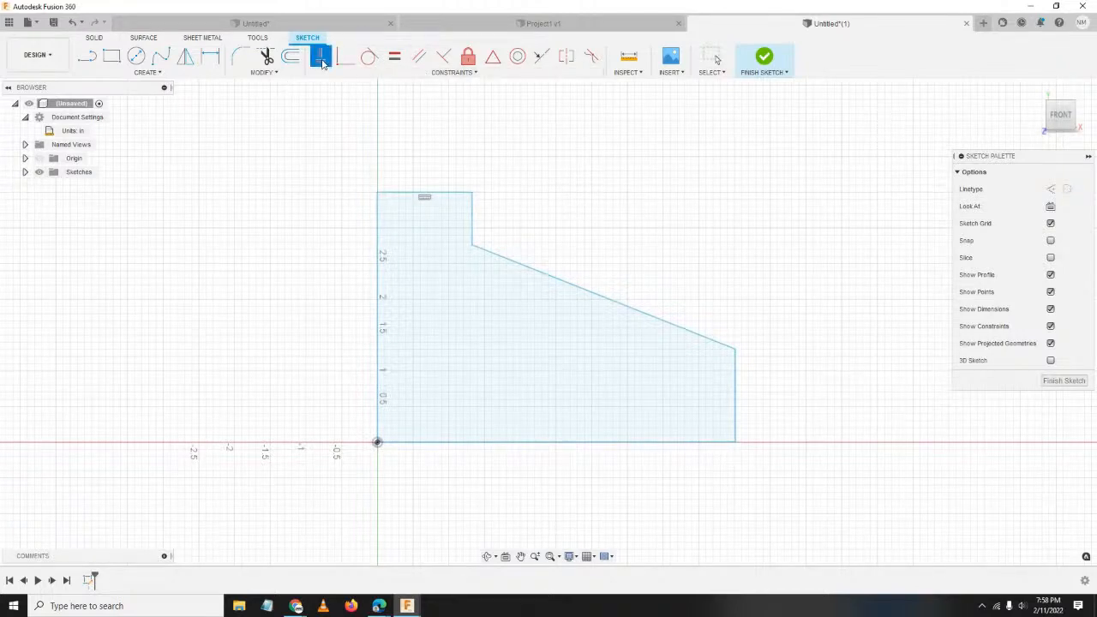
{"action": "left_click", "coordinate": [378, 266]}
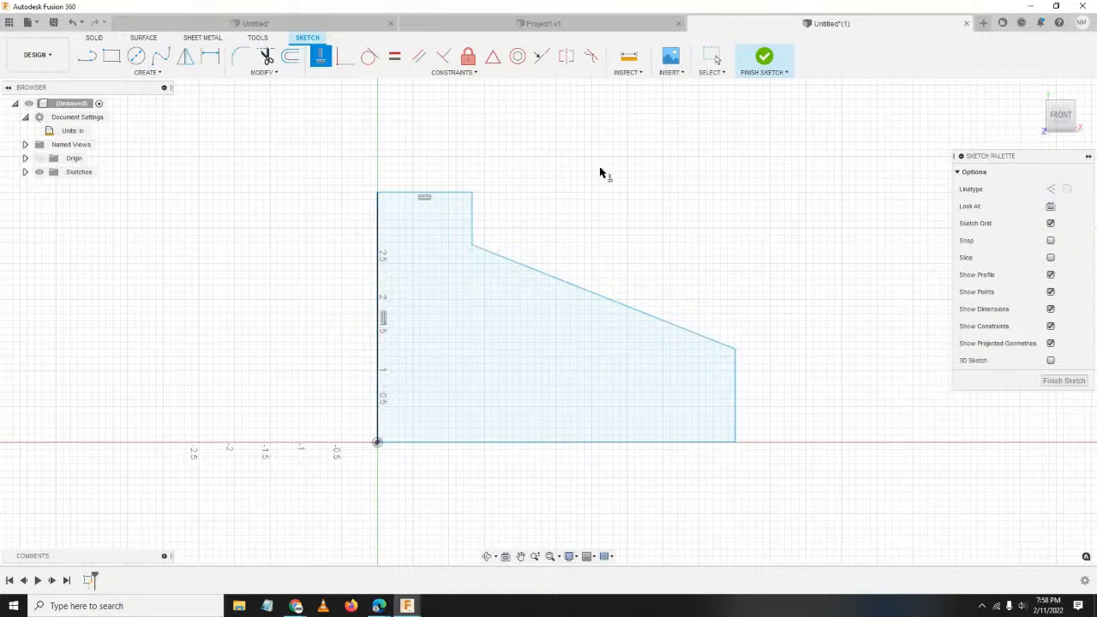
{"action": "left_click", "coordinate": [637, 442]}
{"action": "left_click", "coordinate": [734, 402]}
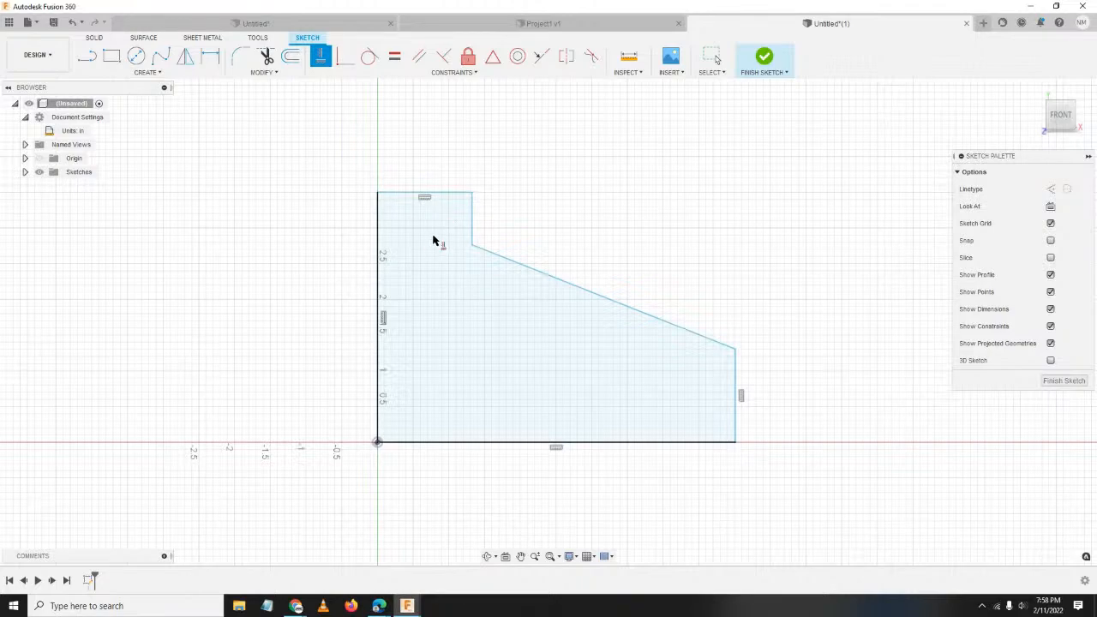
{"action": "scroll", "coordinate": [441, 205], "scroll_direction": "up", "scroll_amount": 4}
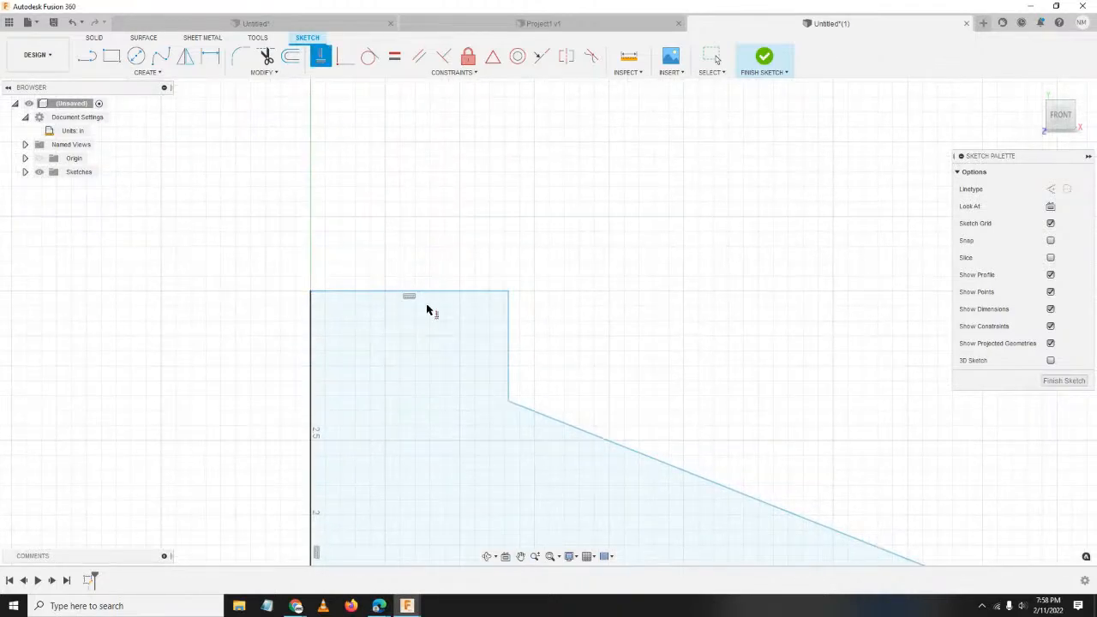
{"action": "scroll", "coordinate": [629, 367], "scroll_direction": "down", "scroll_amount": 3}
{"action": "scroll", "coordinate": [634, 366], "scroll_direction": "down", "scroll_amount": 3}
{"action": "mouse_move", "coordinate": [683, 413]}
{"action": "middle_mouse_down"}
{"action": "mouse_move", "coordinate": [676, 351]}
{"action": "mouse_move", "coordinate": [643, 258]}
{"action": "mouse_move", "coordinate": [630, 369]}
{"action": "middle_mouse_up"}
{"action": "scroll", "coordinate": [643, 262], "scroll_direction": "up", "scroll_amount": 2}
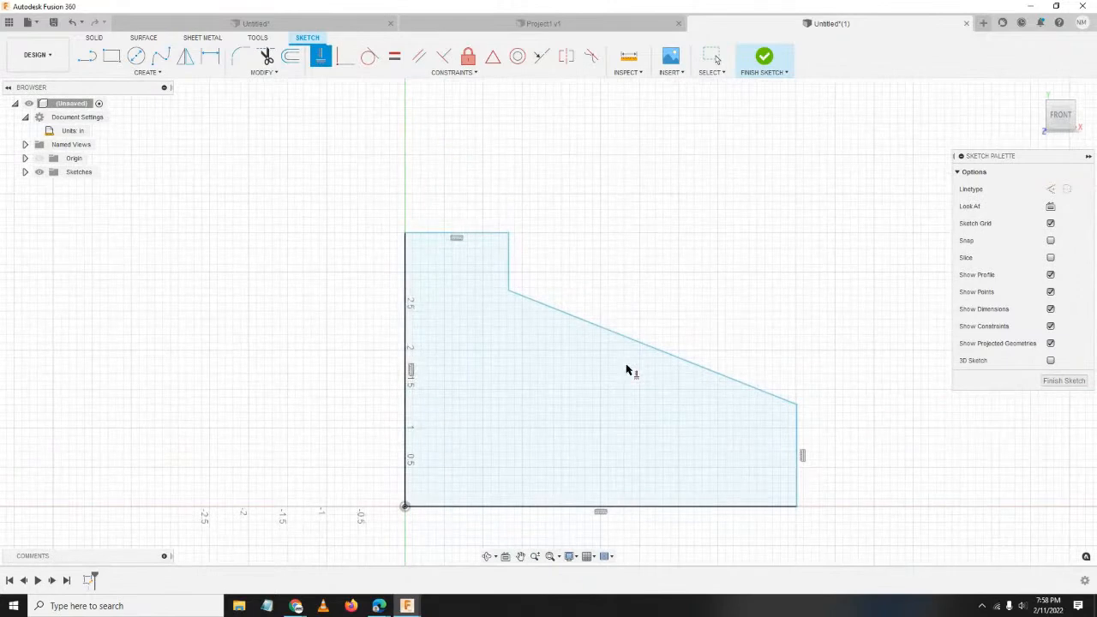
Dimension the profile 3.5 in tall and 6.5 in wide overall.
{"action": "left_click", "coordinate": [210, 57]}
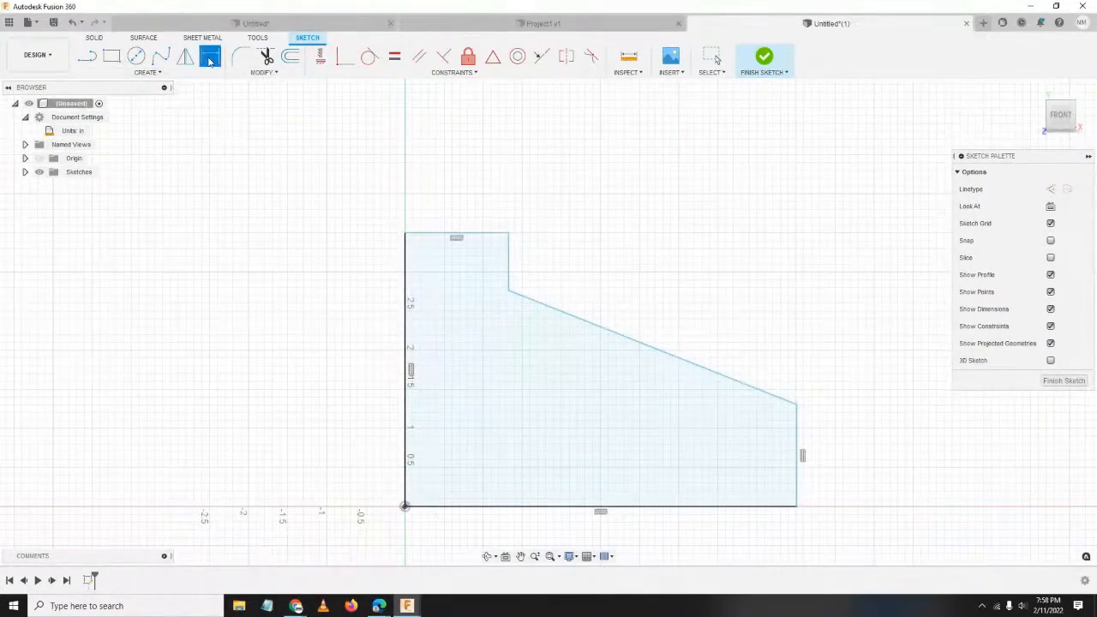
{"action": "left_click", "coordinate": [489, 233]}
{"action": "left_click", "coordinate": [636, 509]}
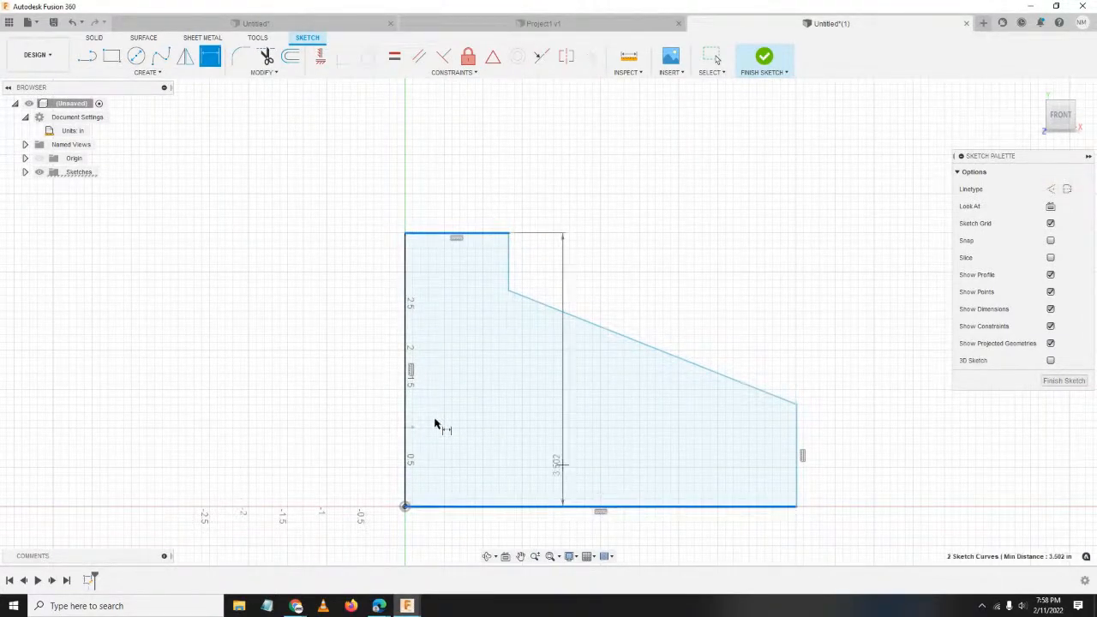
{"action": "left_click", "coordinate": [182, 370]}
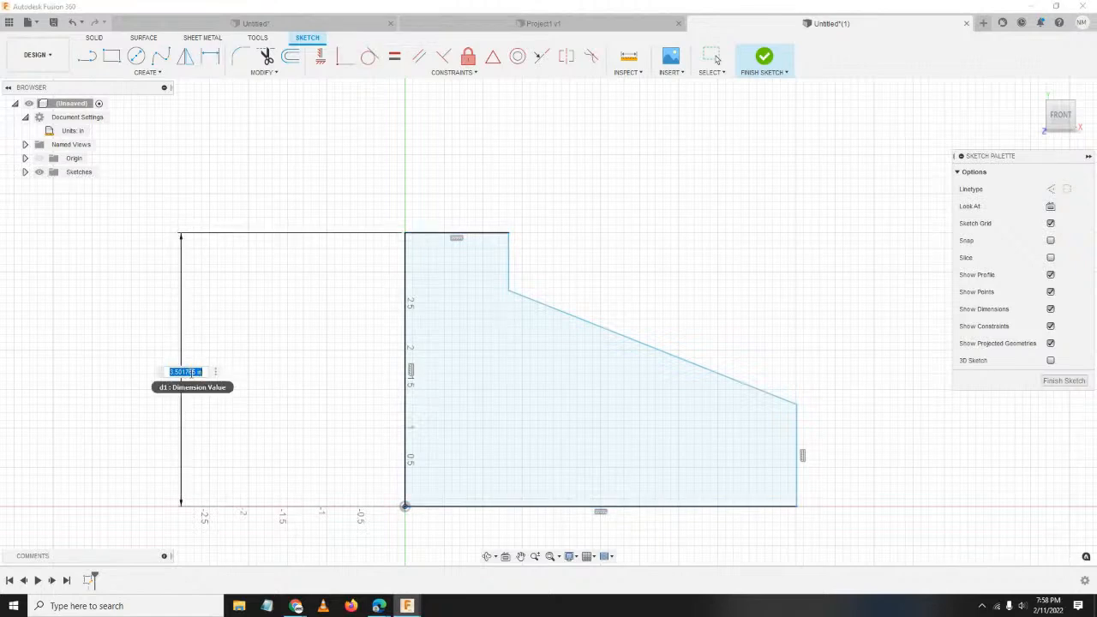
{"action": "type", "text": "3.5"}
{"action": "key", "text": "Return"}
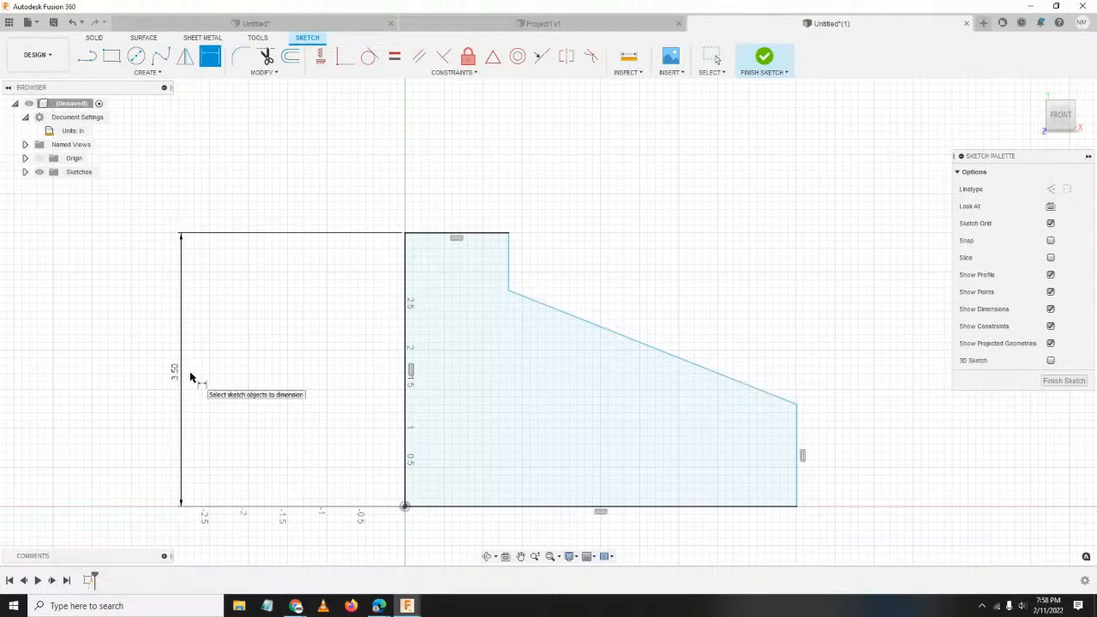
{"action": "middle_click_drag", "start_coordinate": [587, 375], "coordinate": [534, 331]}
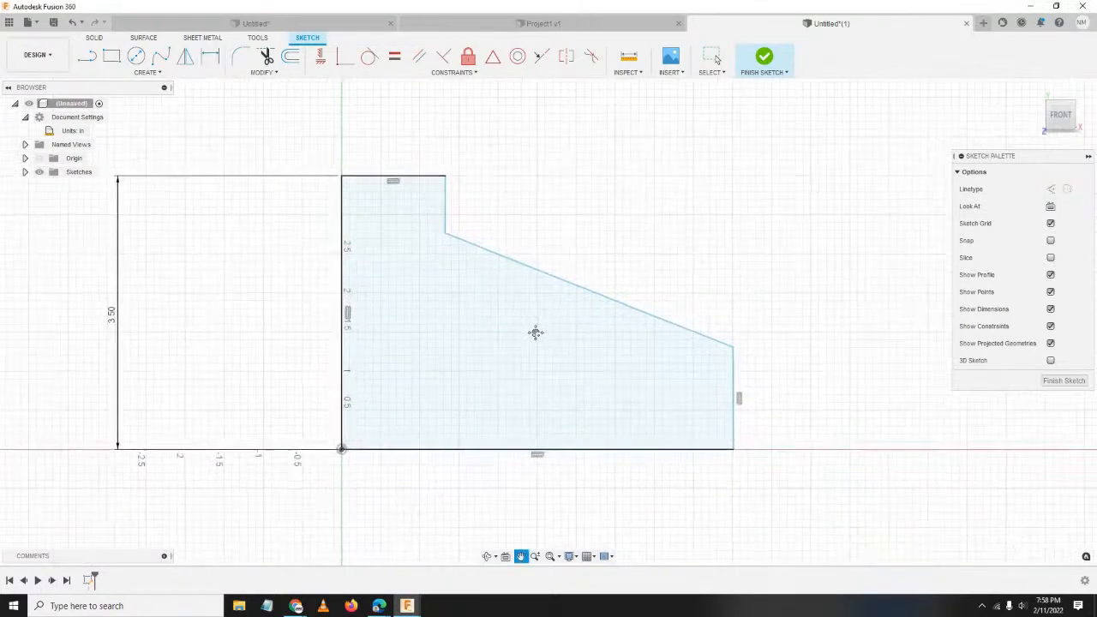
{"action": "left_click", "coordinate": [343, 285]}
{"action": "left_click", "coordinate": [733, 420]}
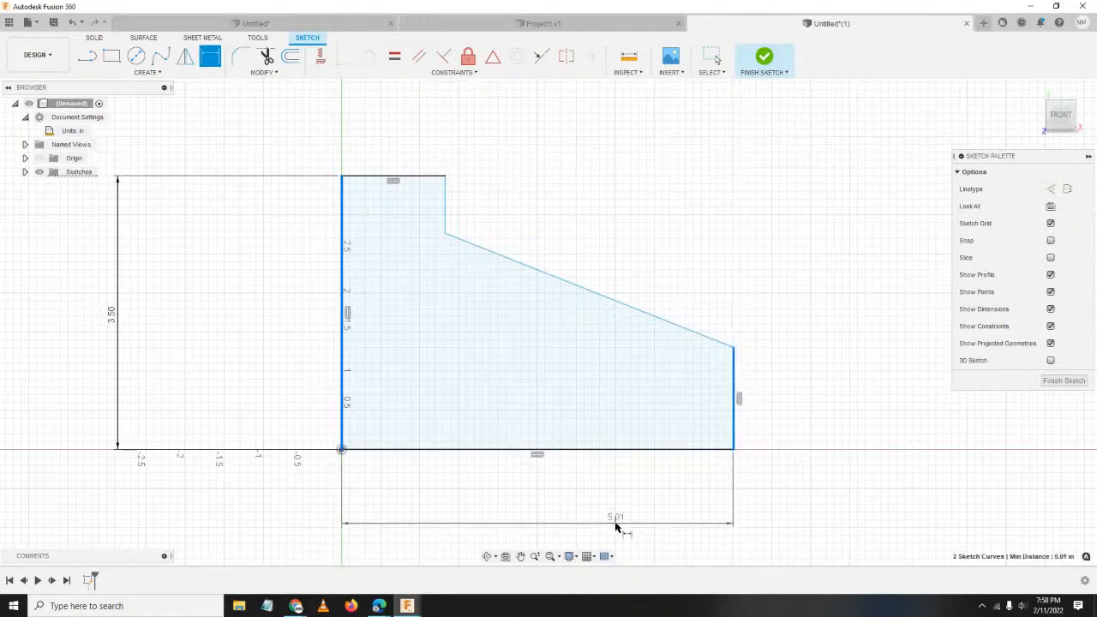
{"action": "left_click", "coordinate": [614, 520]}
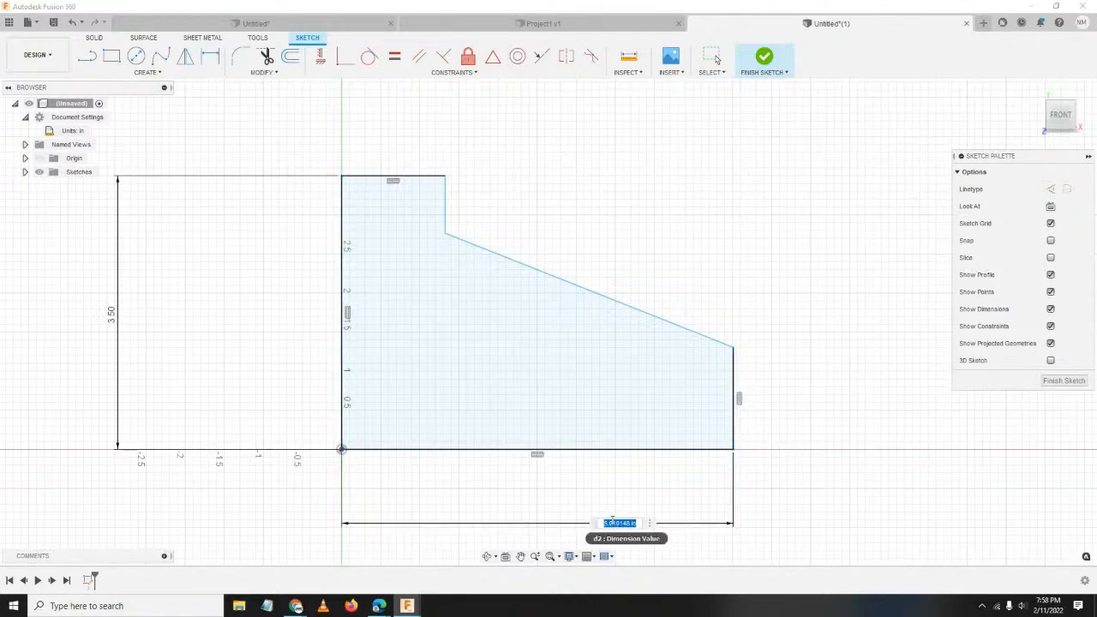
{"action": "type", "text": "6.5"}
{"action": "key", "text": "Return"}
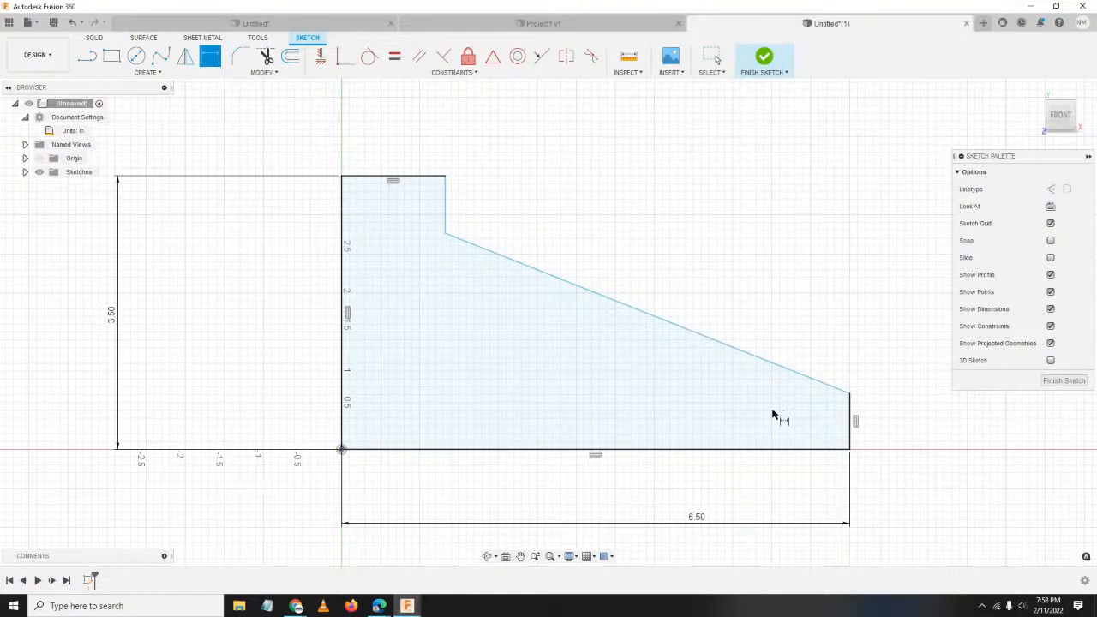
Dimension the right vertical edge to 1.5 in.
{"action": "scroll", "coordinate": [895, 407], "scroll_direction": "up", "scroll_amount": 1}
{"action": "middle_click_drag", "start_coordinate": [895, 407], "coordinate": [720, 368]}
{"action": "scroll", "coordinate": [719, 368], "scroll_direction": "down", "scroll_amount": 1}
{"action": "scroll", "coordinate": [685, 345], "scroll_direction": "up", "scroll_amount": 4}
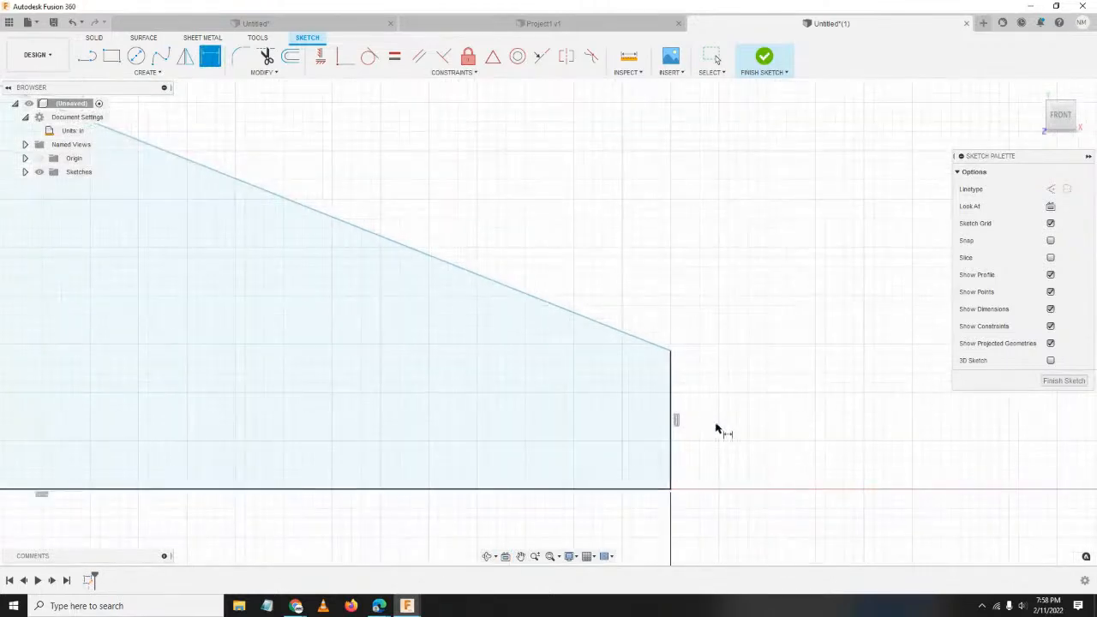
{"action": "middle_click_drag", "start_coordinate": [717, 430], "coordinate": [639, 357]}
{"action": "scroll", "coordinate": [639, 357], "scroll_direction": "up", "scroll_amount": 1}
{"action": "left_click", "coordinate": [566, 303]}
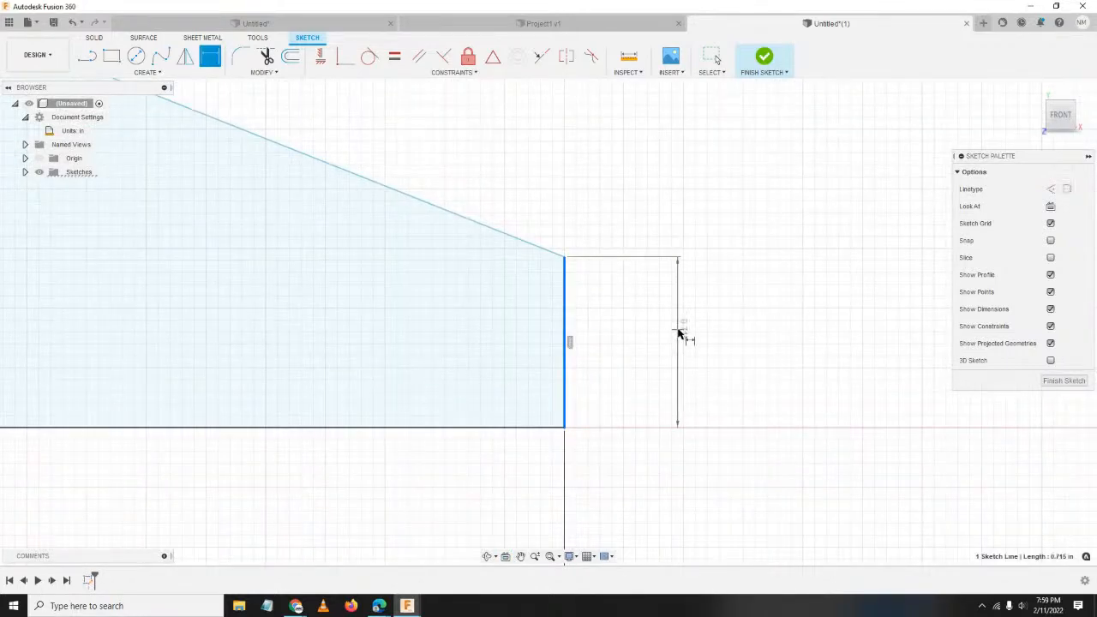
{"action": "left_click", "coordinate": [707, 358]}
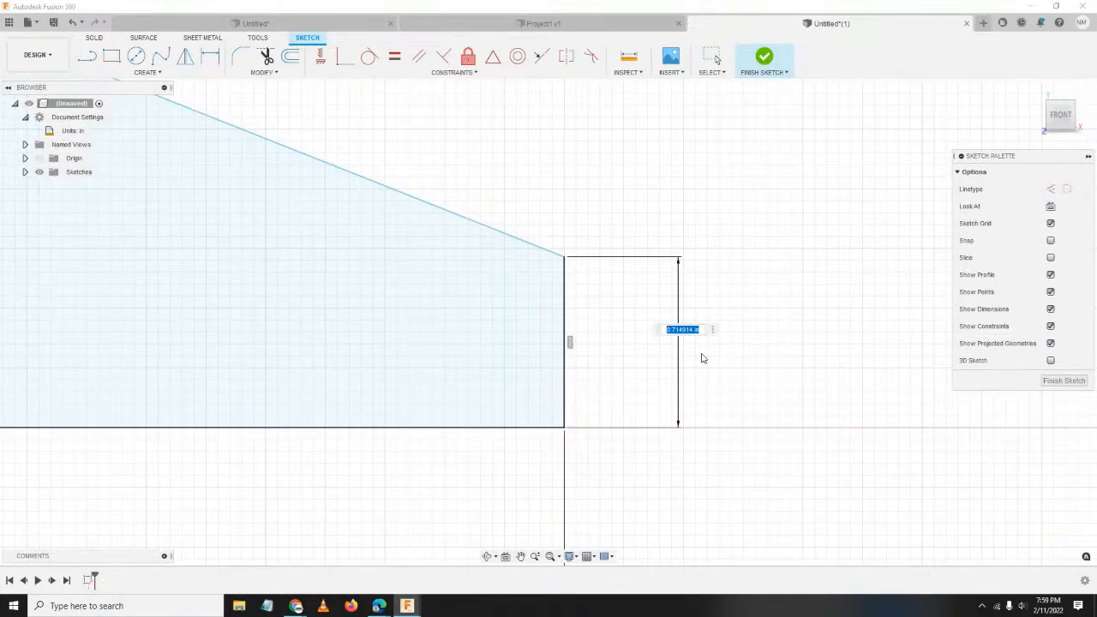
{"action": "type", "text": "1.5"}
{"action": "key", "text": "Return"}
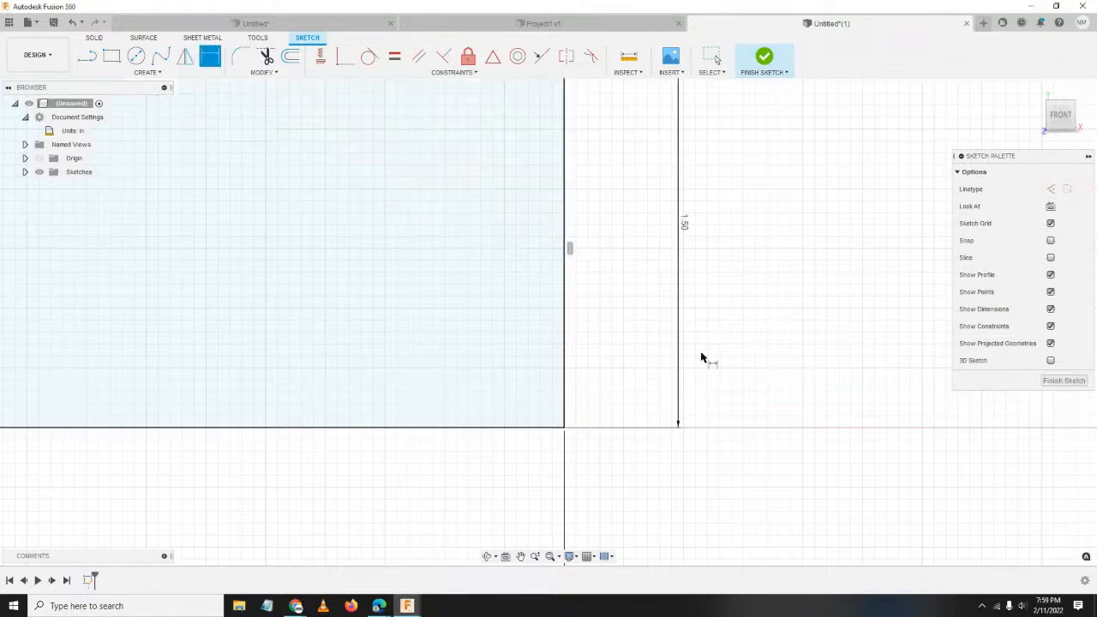
Drag the slope's top point down and left to form a near-vertical step edge.
{"action": "scroll", "coordinate": [467, 257], "scroll_direction": "down", "scroll_amount": 3}
{"action": "middle_click_drag", "start_coordinate": [181, 145], "coordinate": [468, 317]}
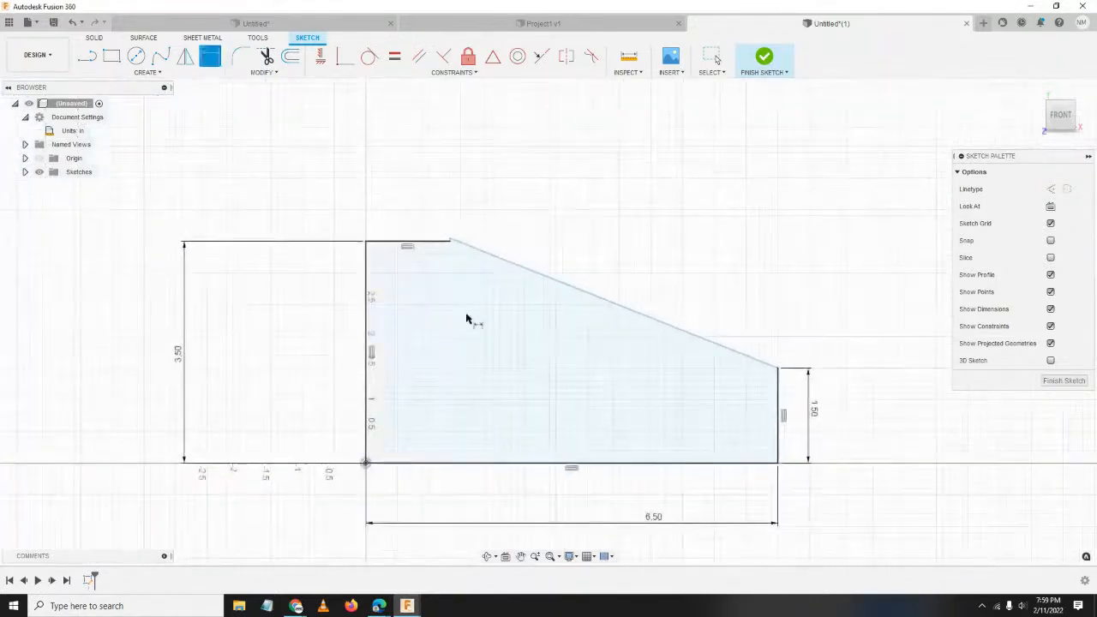
{"action": "scroll", "coordinate": [470, 316], "scroll_direction": "up", "scroll_amount": 3}
{"action": "scroll", "coordinate": [452, 208], "scroll_direction": "up", "scroll_amount": 4}
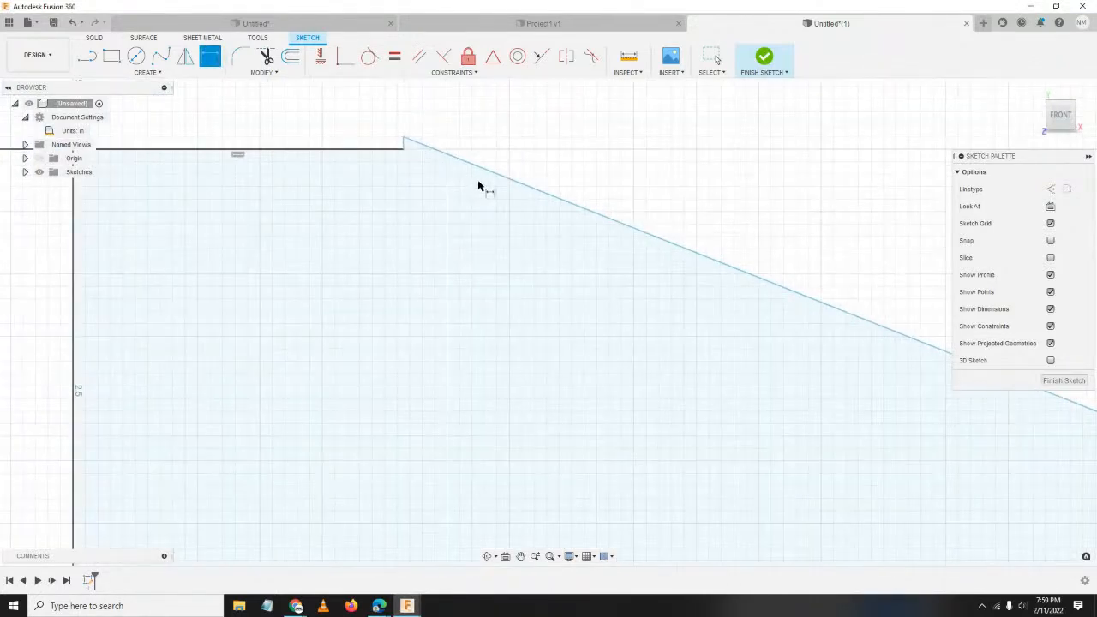
{"action": "middle_click_drag", "start_coordinate": [478, 186], "coordinate": [488, 323]}
{"action": "scroll", "coordinate": [428, 296], "scroll_direction": "up", "scroll_amount": 3}
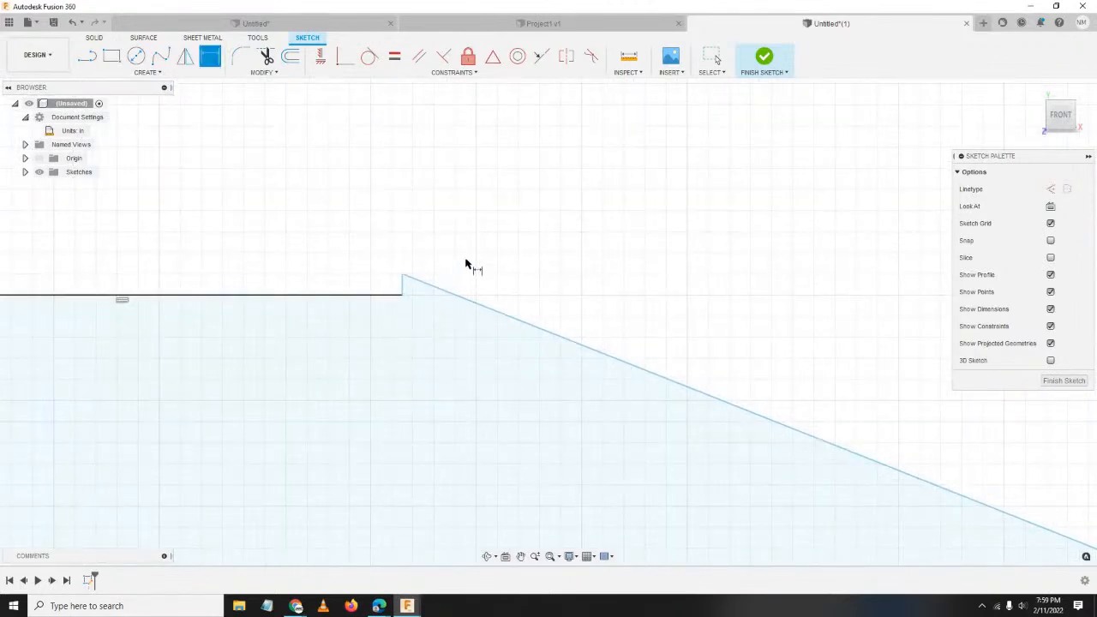
{"action": "key", "text": "Escape"}
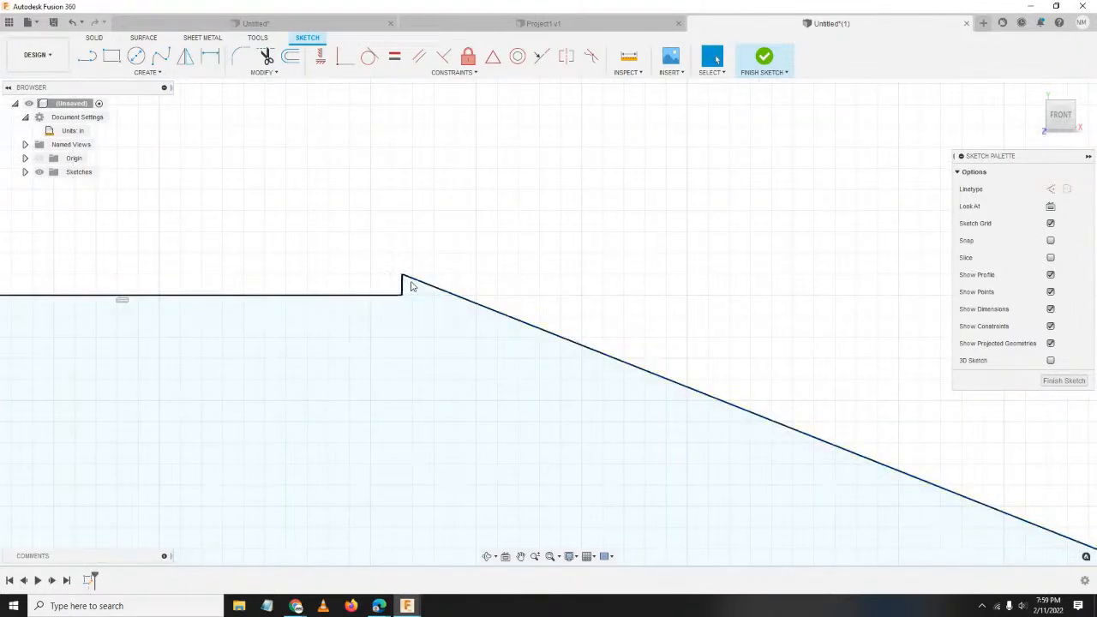
{"action": "left_click_drag", "start_coordinate": [404, 278], "coordinate": [403, 416]}
{"action": "scroll", "coordinate": [529, 320], "scroll_direction": "down", "scroll_amount": 3}
{"action": "scroll", "coordinate": [532, 320], "scroll_direction": "down", "scroll_amount": 4}
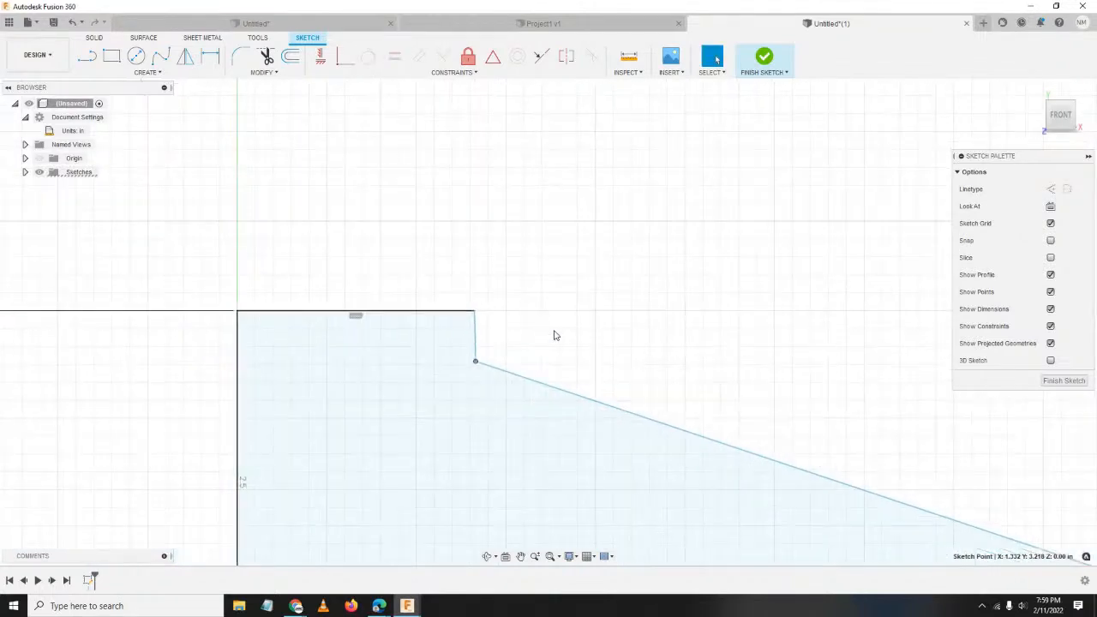
{"action": "middle_click_drag", "start_coordinate": [693, 340], "coordinate": [565, 244]}
{"action": "mouse_move", "coordinate": [383, 256]}
{"action": "left_mouse_down"}
{"action": "mouse_move", "coordinate": [403, 319]}
{"action": "mouse_move", "coordinate": [380, 321]}
{"action": "mouse_move", "coordinate": [433, 315]}
{"action": "mouse_move", "coordinate": [389, 311]}
{"action": "left_mouse_up"}
{"action": "middle_click_drag", "start_coordinate": [620, 328], "coordinate": [596, 285]}
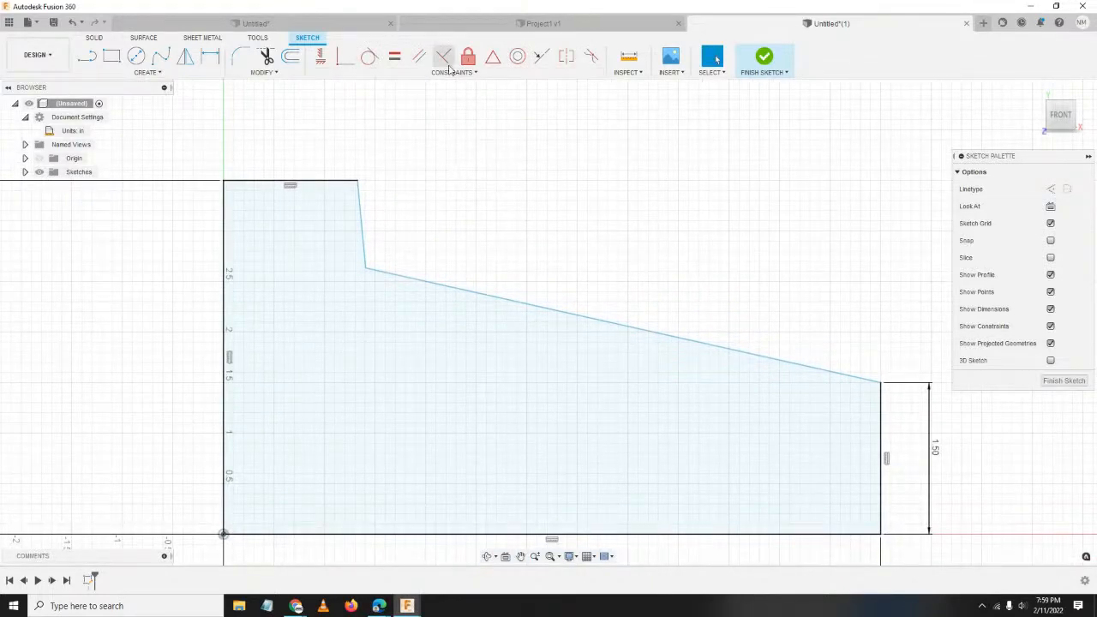
Make the step edge vertical and dimension it 2.00 from the left edge.
{"action": "left_click", "coordinate": [321, 56]}
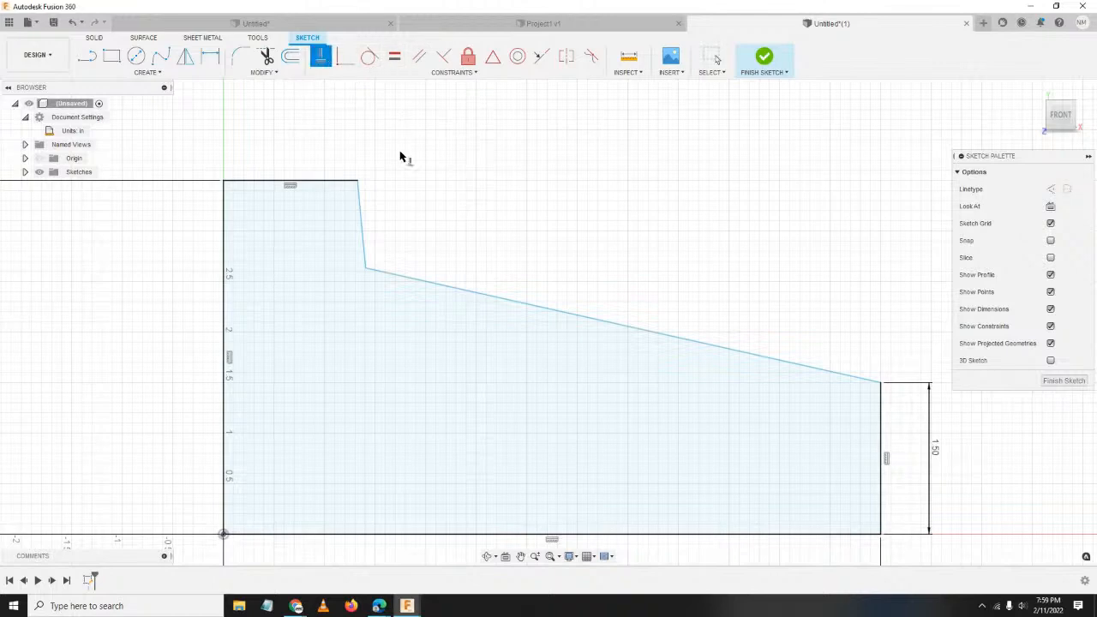
{"action": "left_click", "coordinate": [364, 233]}
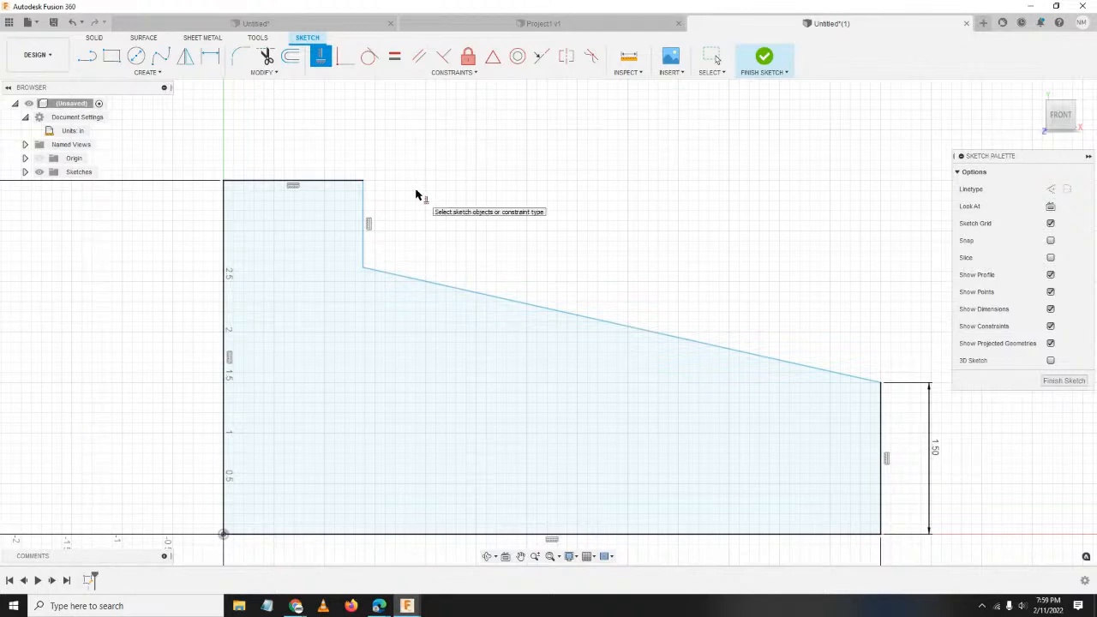
{"action": "key", "text": "d"}
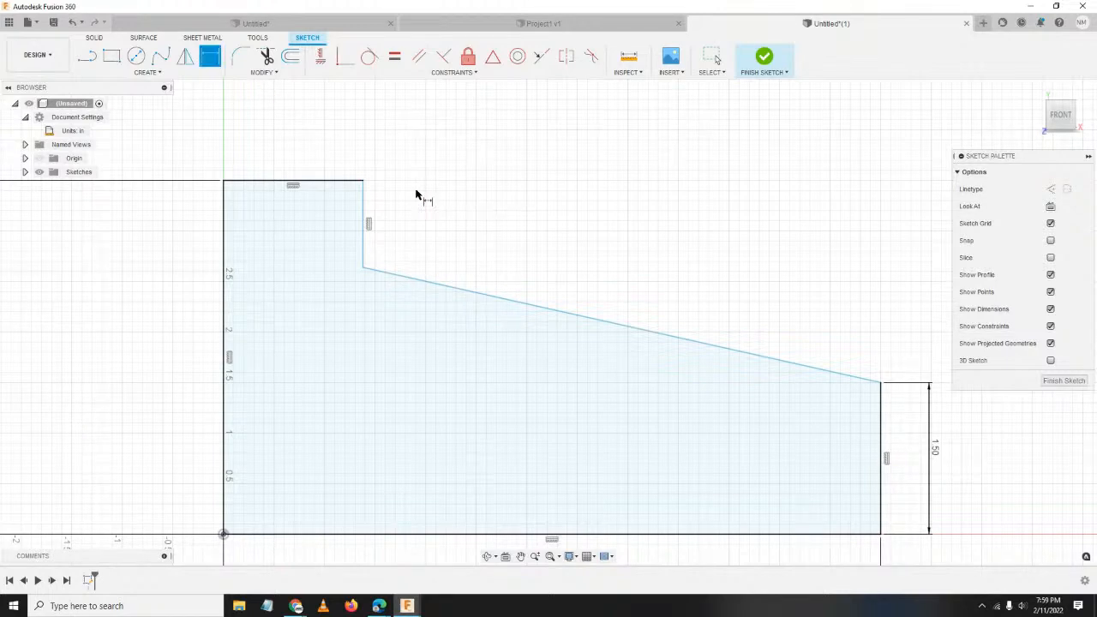
{"action": "left_click", "coordinate": [364, 218]}
{"action": "left_click", "coordinate": [223, 242]}
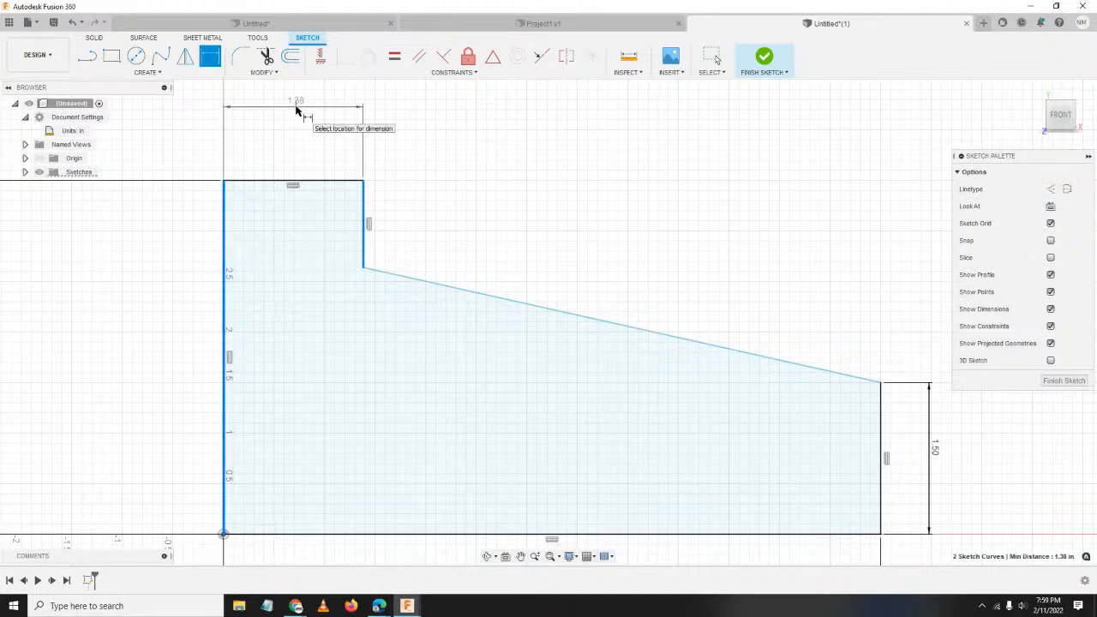
{"action": "left_click", "coordinate": [299, 108]}
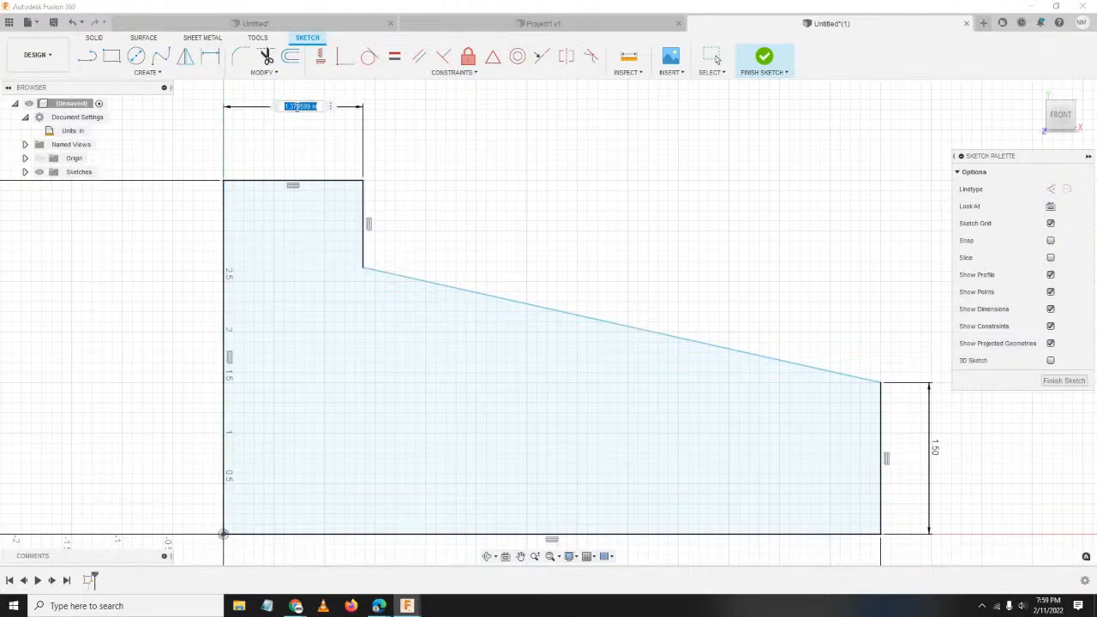
{"action": "type", "text": "3"}
{"action": "key", "text": "Return"}
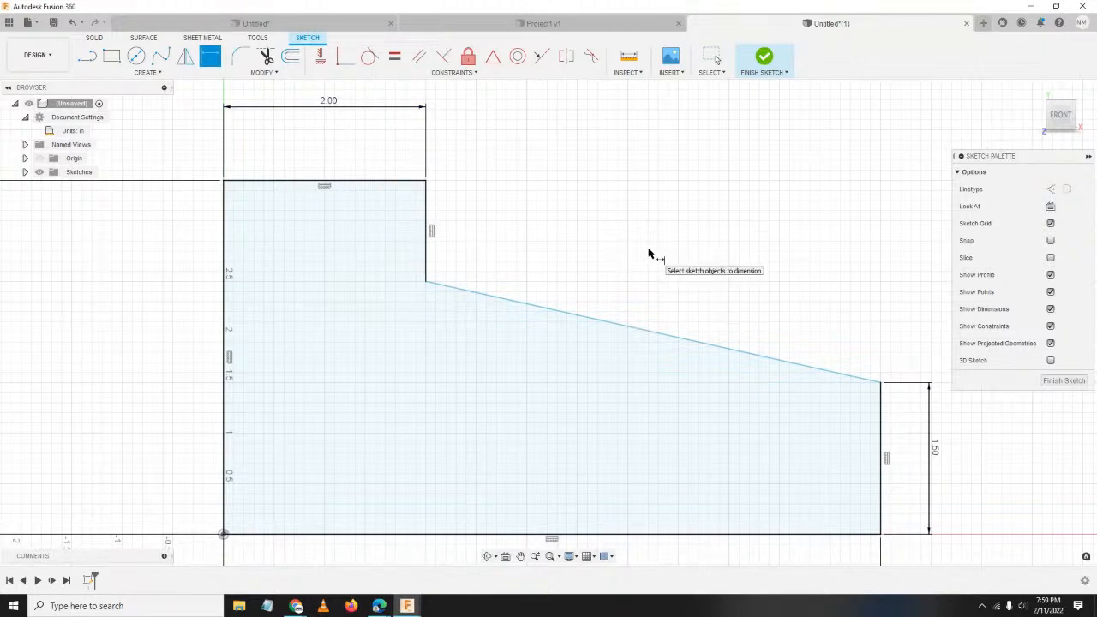
Set the step's depth below the top edge to 0.50.
{"action": "left_click", "coordinate": [426, 267]}
{"action": "left_click", "coordinate": [527, 262]}
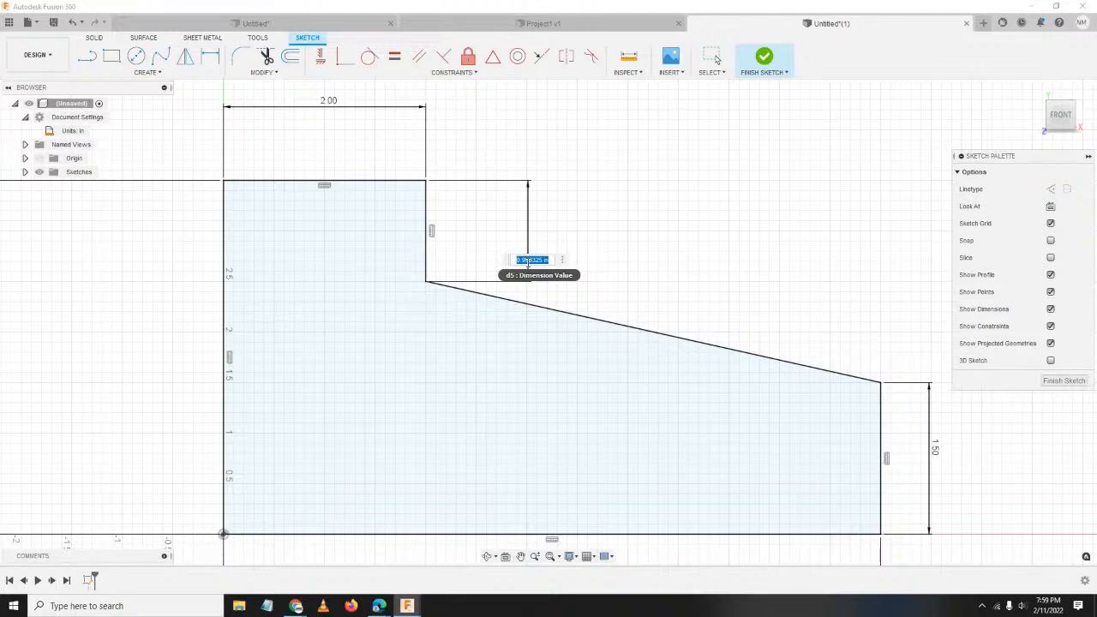
{"action": "key", "text": "BackSpace"}
{"action": "type", "text": ".5"}
{"action": "key", "text": "Return"}
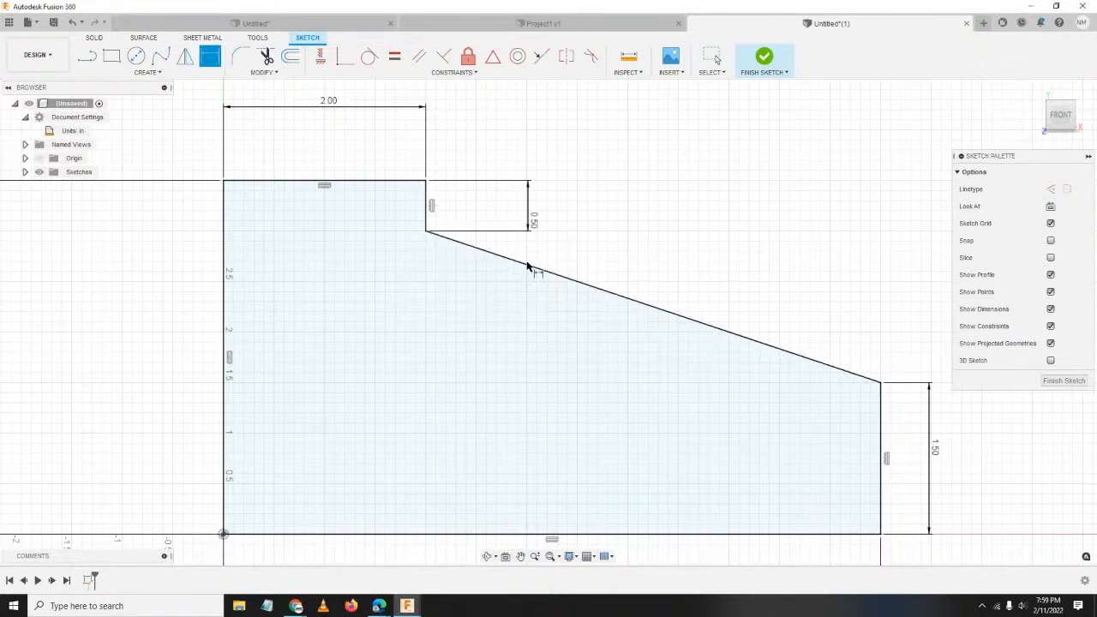
{"action": "scroll", "coordinate": [527, 266], "scroll_direction": "down", "scroll_amount": 3}
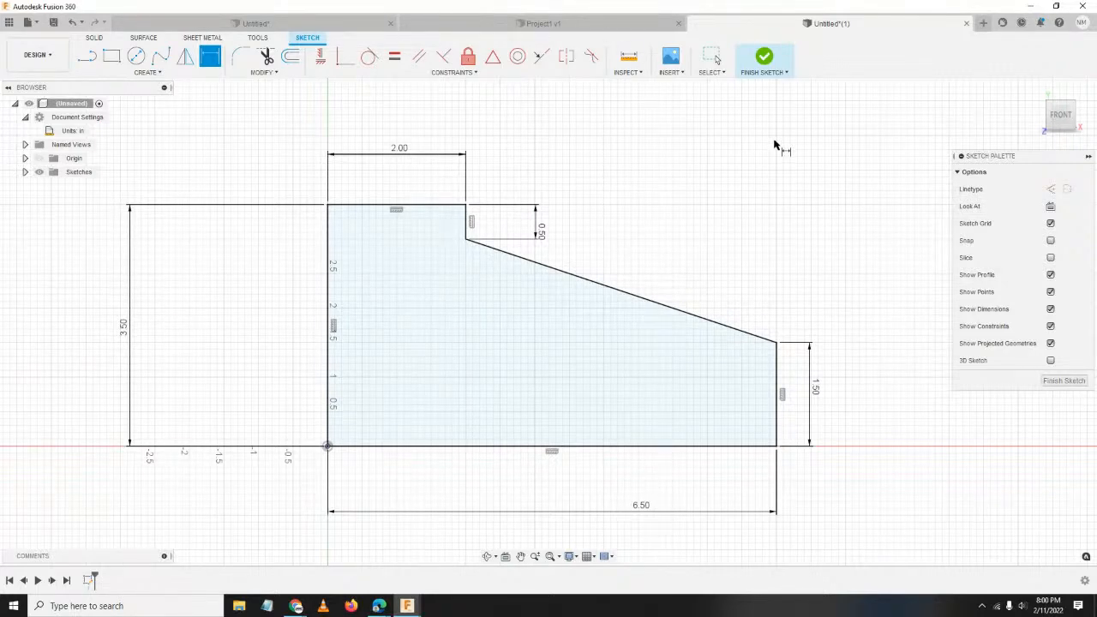
Finish the sketch and extrude the profile symmetrically, 4.30 in whole length, into a new body.
{"action": "left_click", "coordinate": [765, 61]}
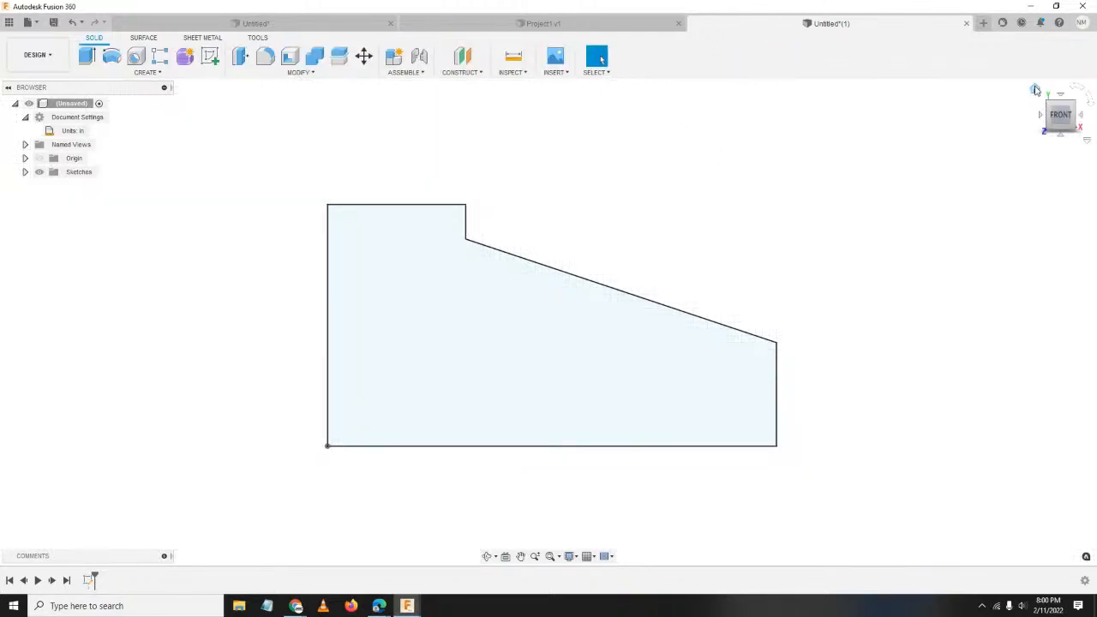
{"action": "left_click", "coordinate": [1035, 90]}
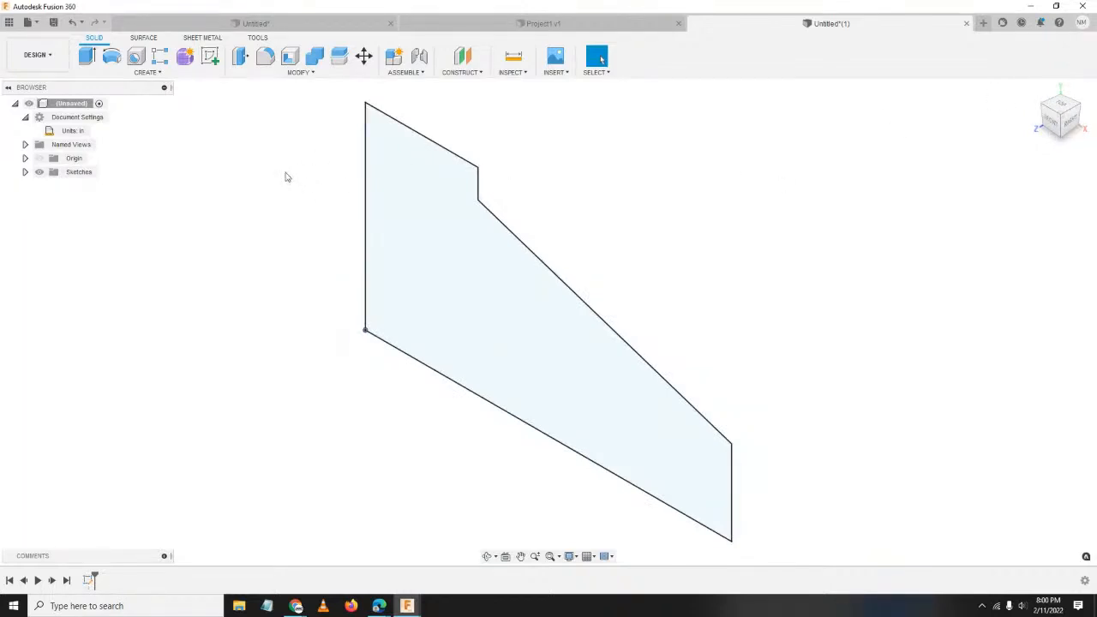
{"action": "left_click", "coordinate": [86, 57]}
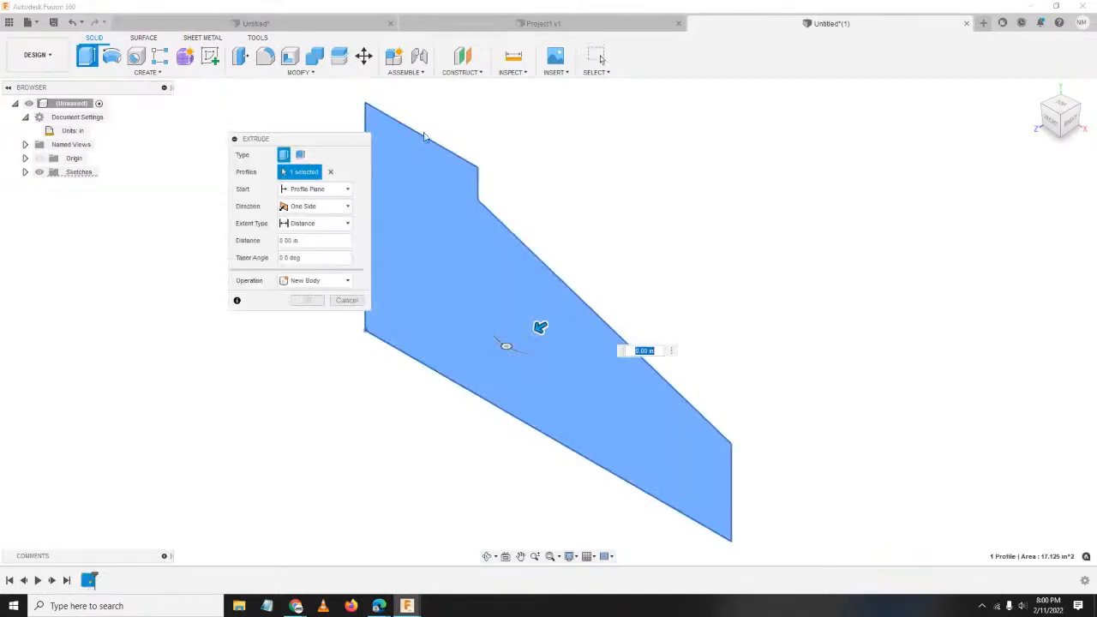
{"action": "middle_click_drag", "start_coordinate": [651, 223], "coordinate": [712, 200]}
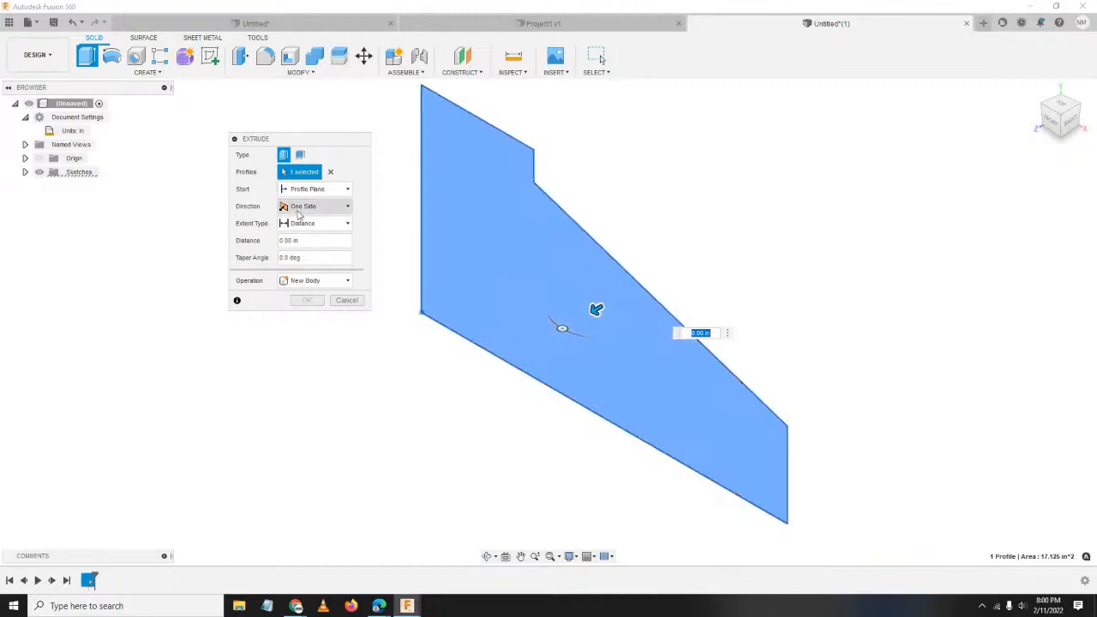
{"action": "left_click", "coordinate": [310, 207]}
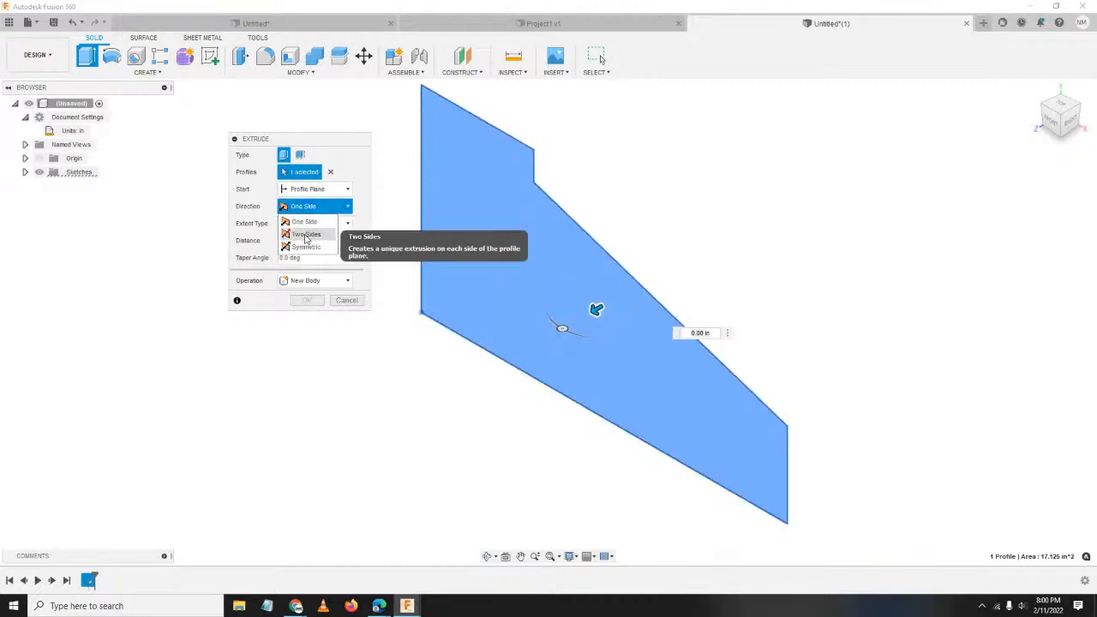
{"action": "left_click", "coordinate": [306, 247]}
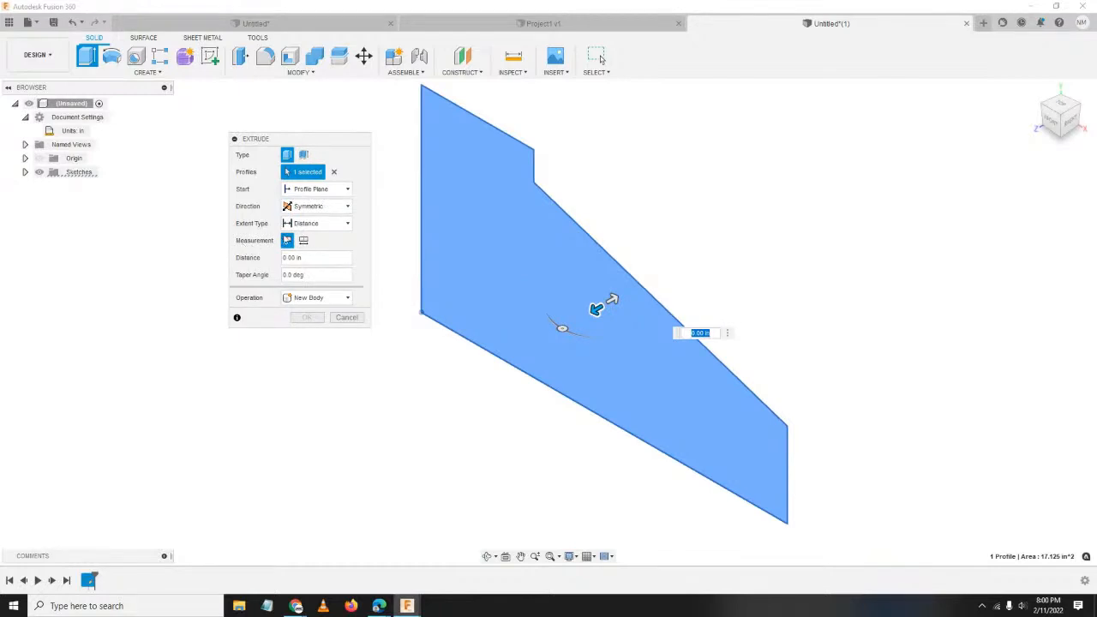
{"action": "left_click", "coordinate": [304, 242]}
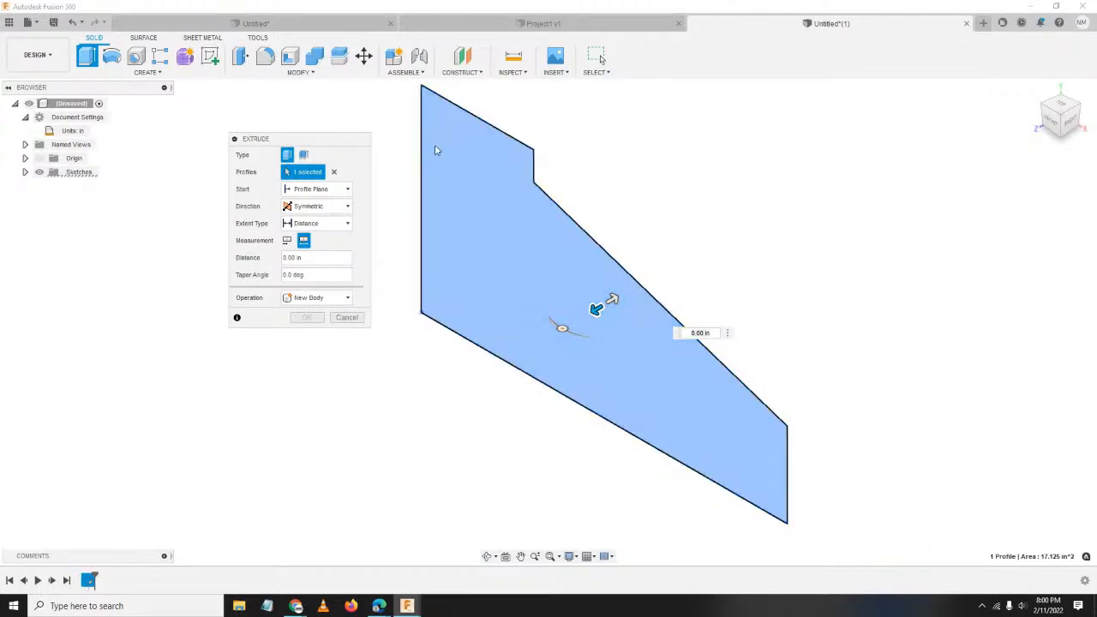
{"action": "left_click", "coordinate": [321, 255]}
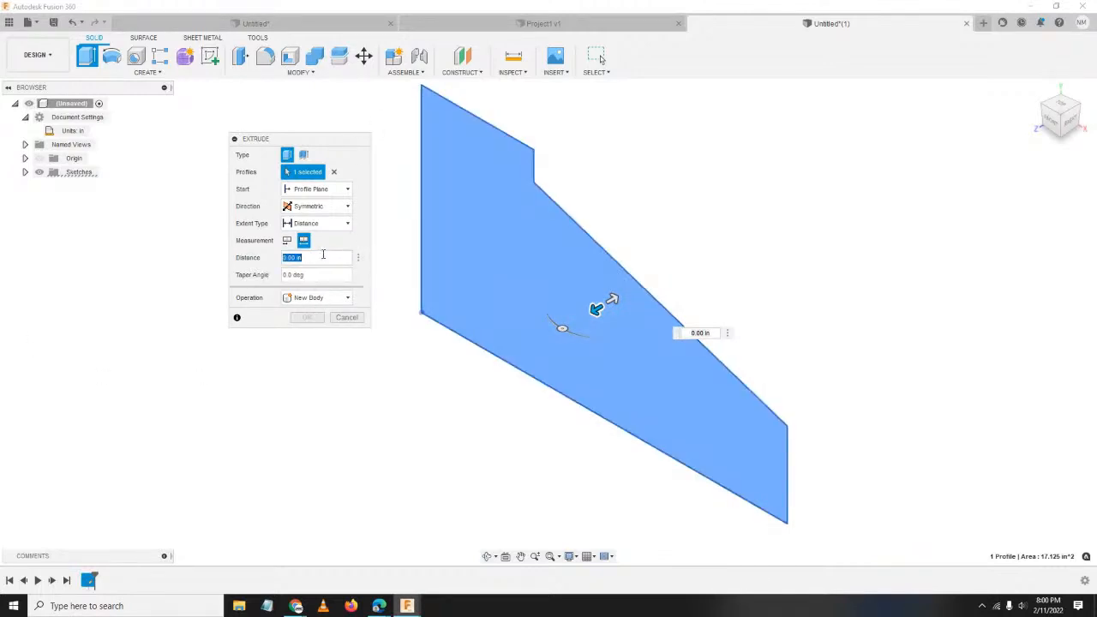
{"action": "type", "text": "4.30"}
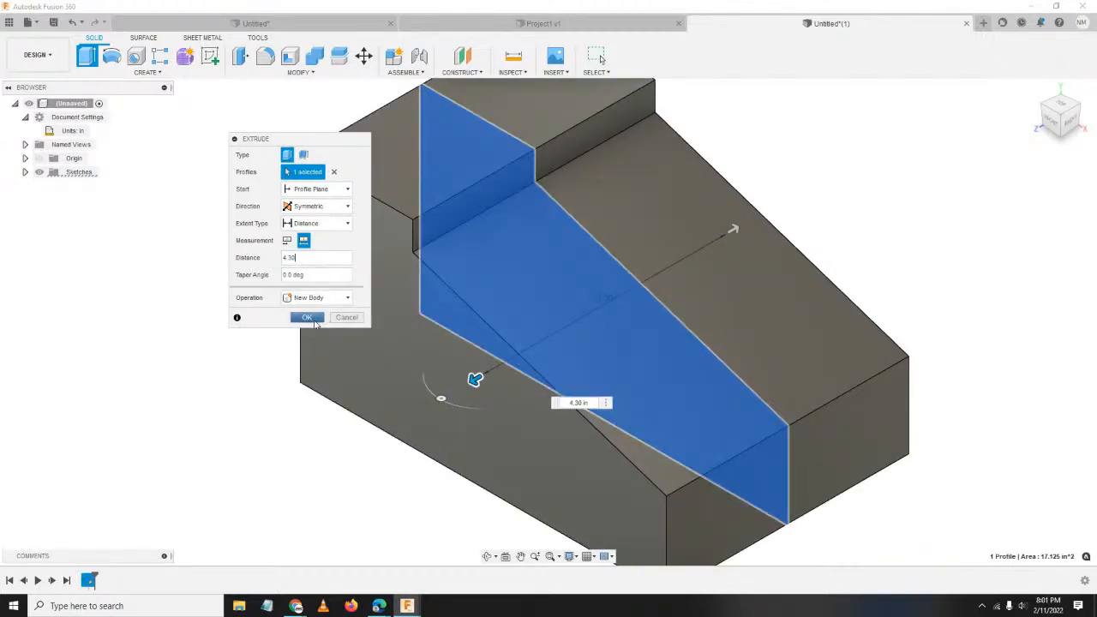
{"action": "left_click", "coordinate": [306, 317]}
{"action": "scroll", "coordinate": [569, 334], "scroll_direction": "down", "scroll_amount": 5}
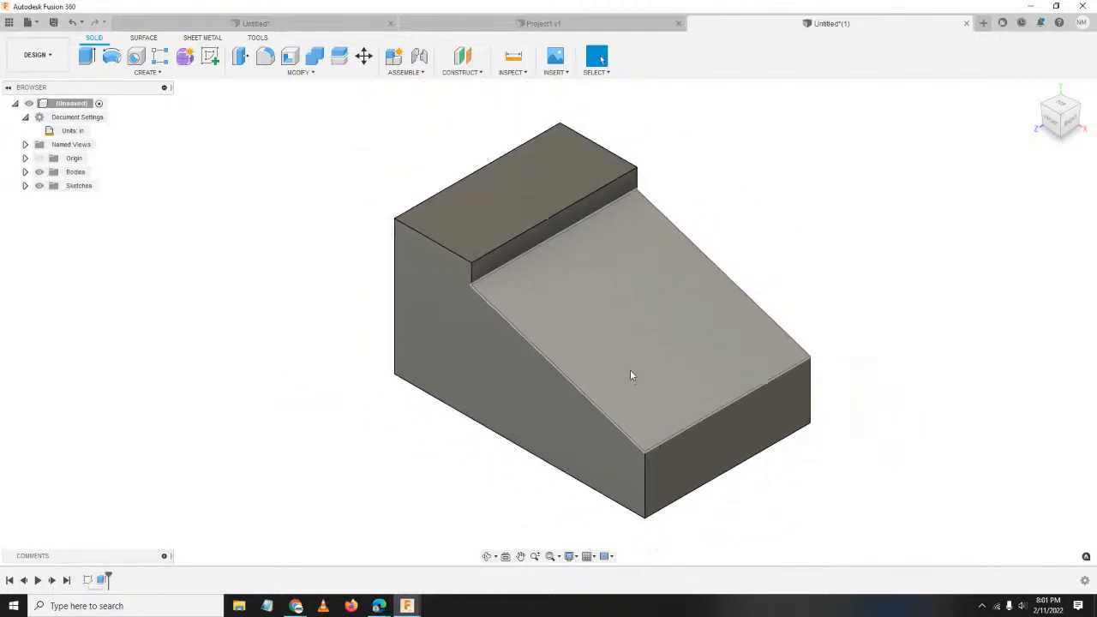
{"action": "middle_click_drag", "start_coordinate": [618, 386], "coordinate": [587, 408]}
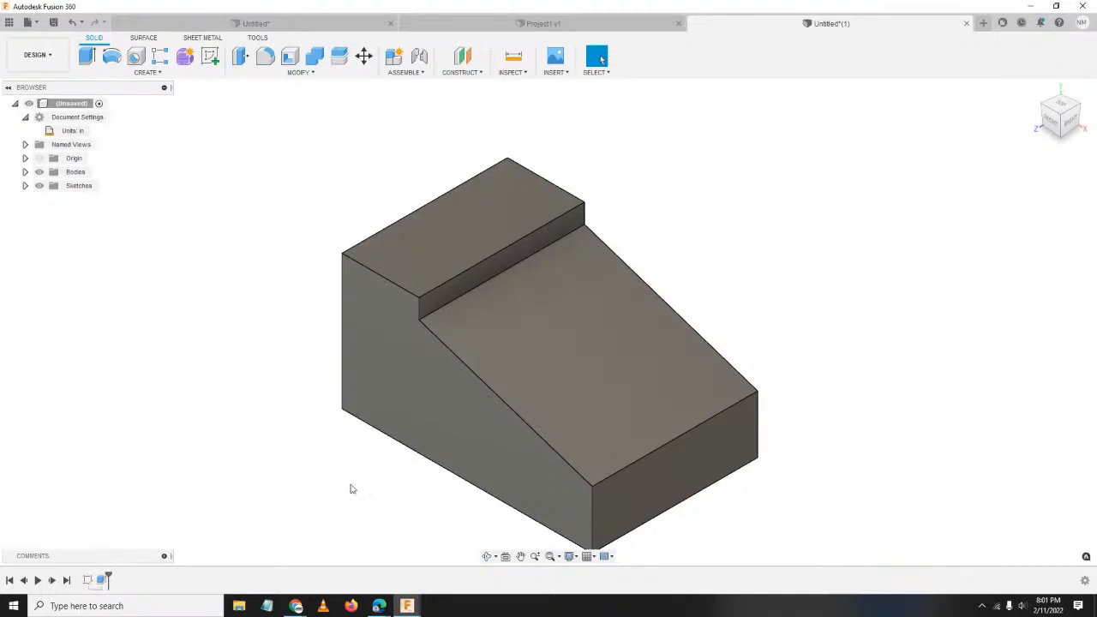
{"action": "key", "text": "alt+Tab"}
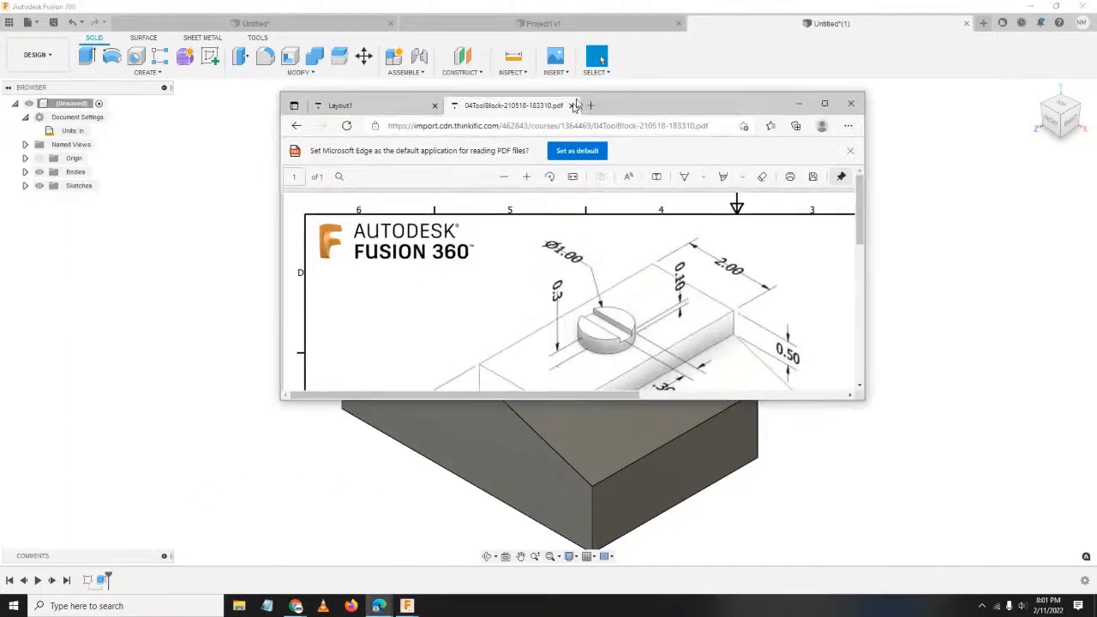
{"action": "left_click", "coordinate": [825, 95]}
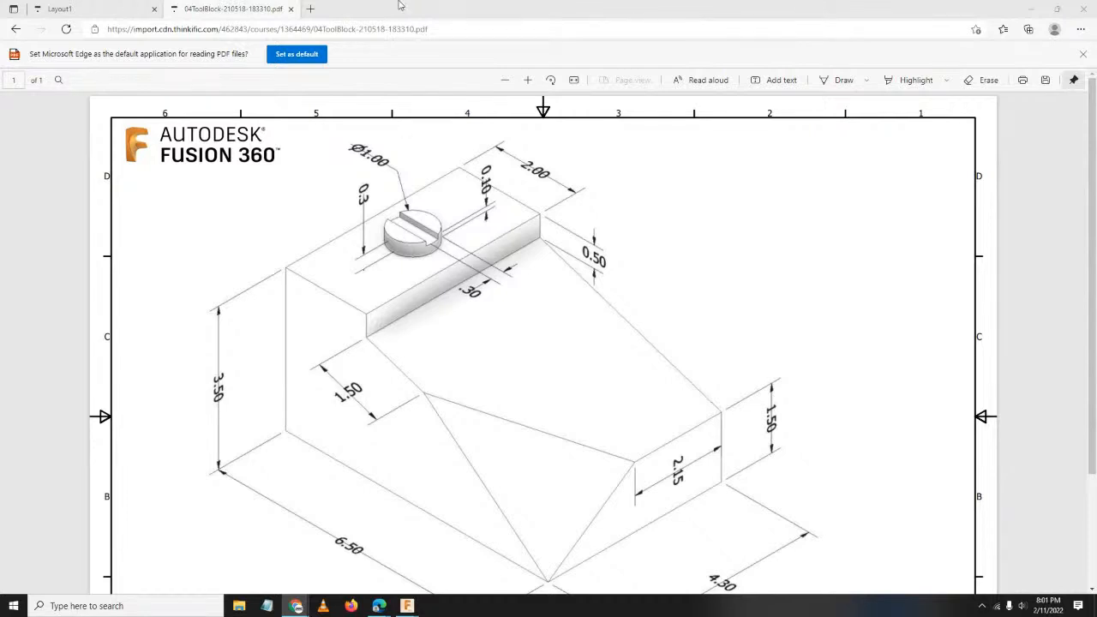
{"action": "left_click_drag", "start_coordinate": [492, 7], "coordinate": [0, 296]}
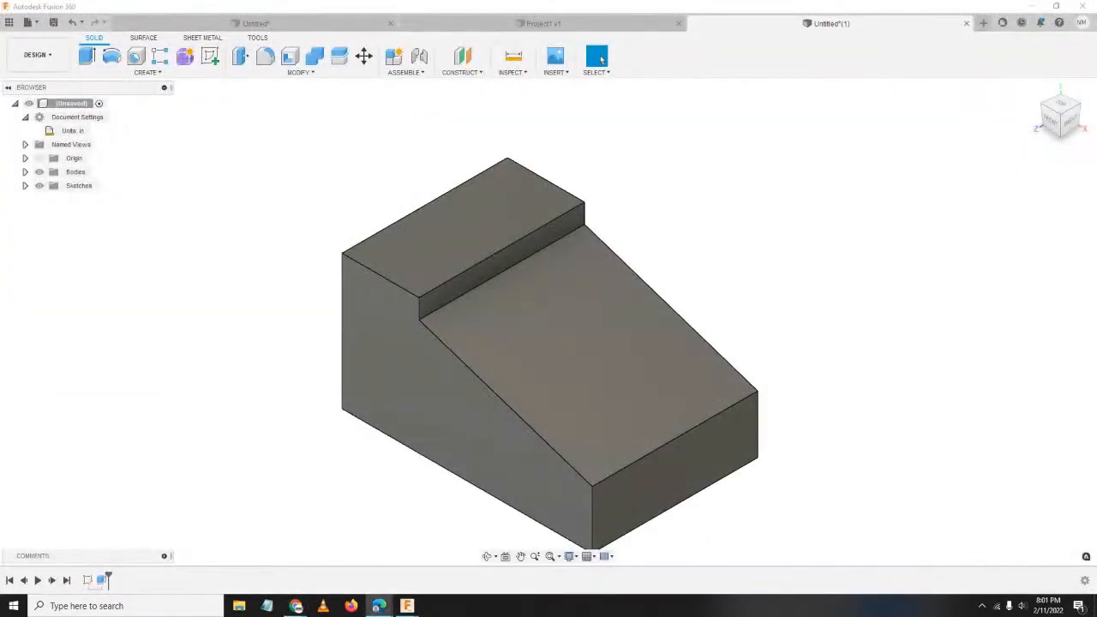
Open a new sketch on the block's raised top step face with the Circle tool active.
{"action": "middle_click_drag", "start_coordinate": [507, 269], "coordinate": [656, 387]}
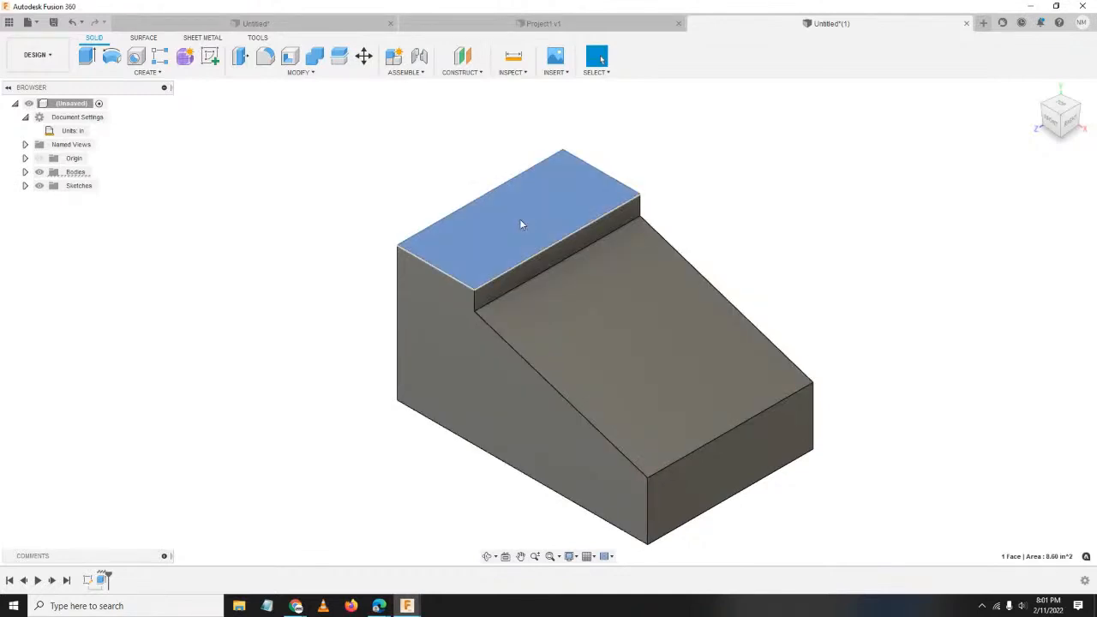
{"action": "right_click", "coordinate": [520, 224]}
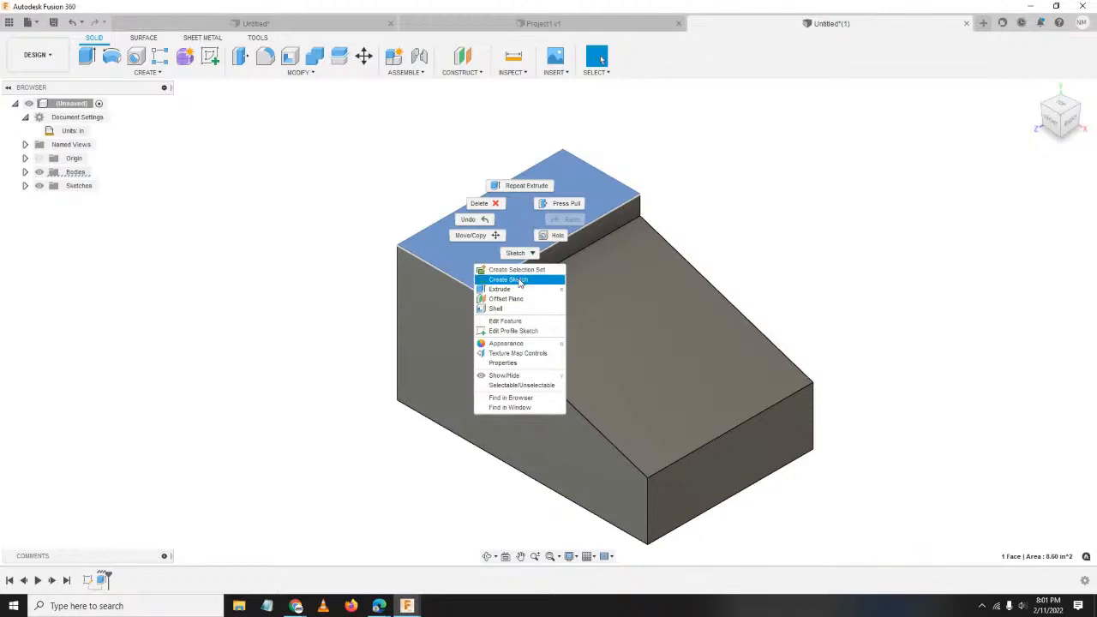
{"action": "left_click", "coordinate": [518, 280]}
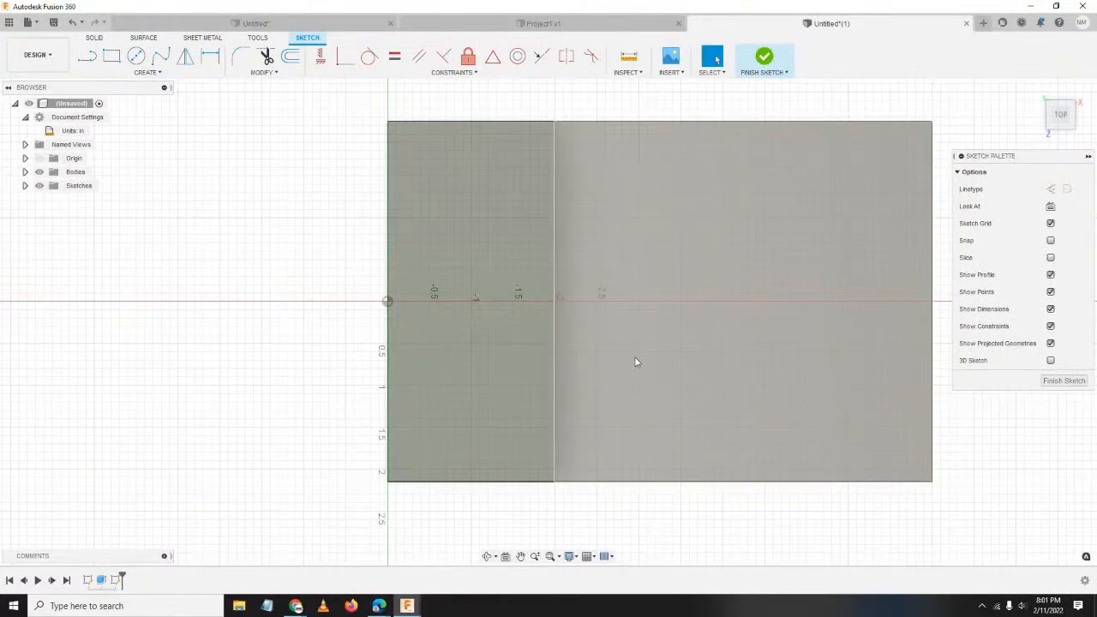
{"action": "key", "text": "c"}
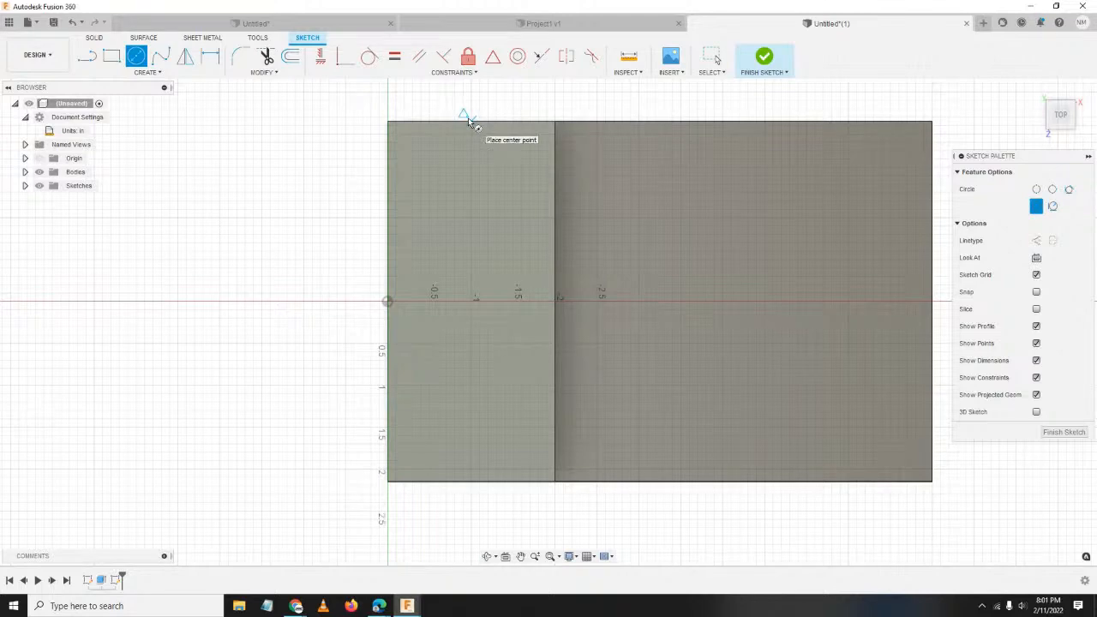
Draw a 1.00 diameter circle on the top face, left of the step line.
{"action": "left_click", "coordinate": [471, 301]}
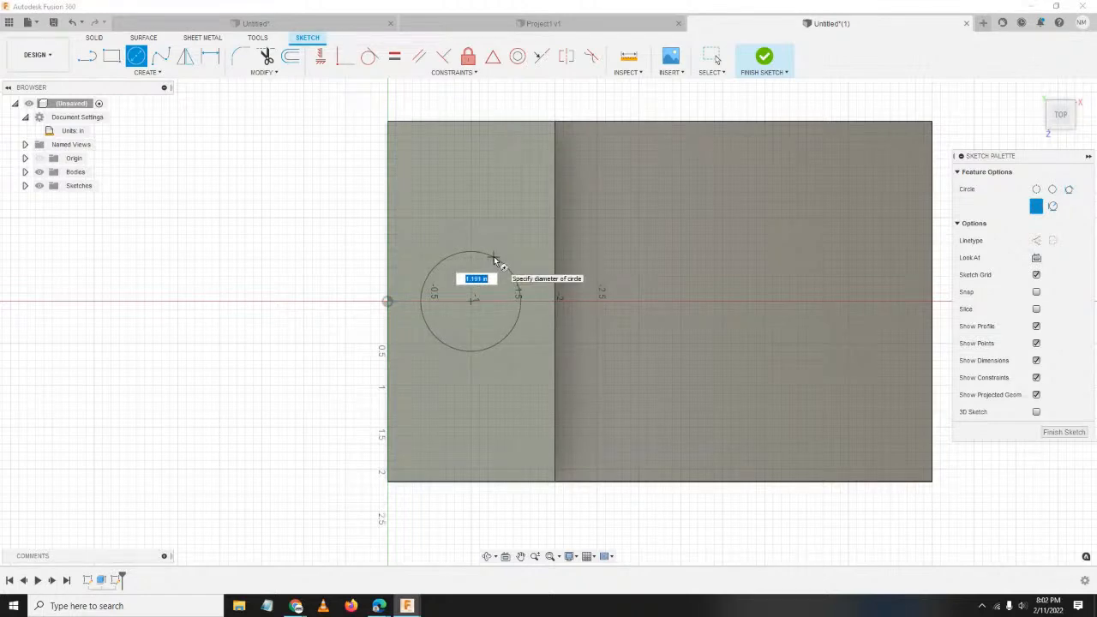
{"action": "type", "text": "1"}
{"action": "key", "text": "Return"}
{"action": "key", "text": "Escape"}
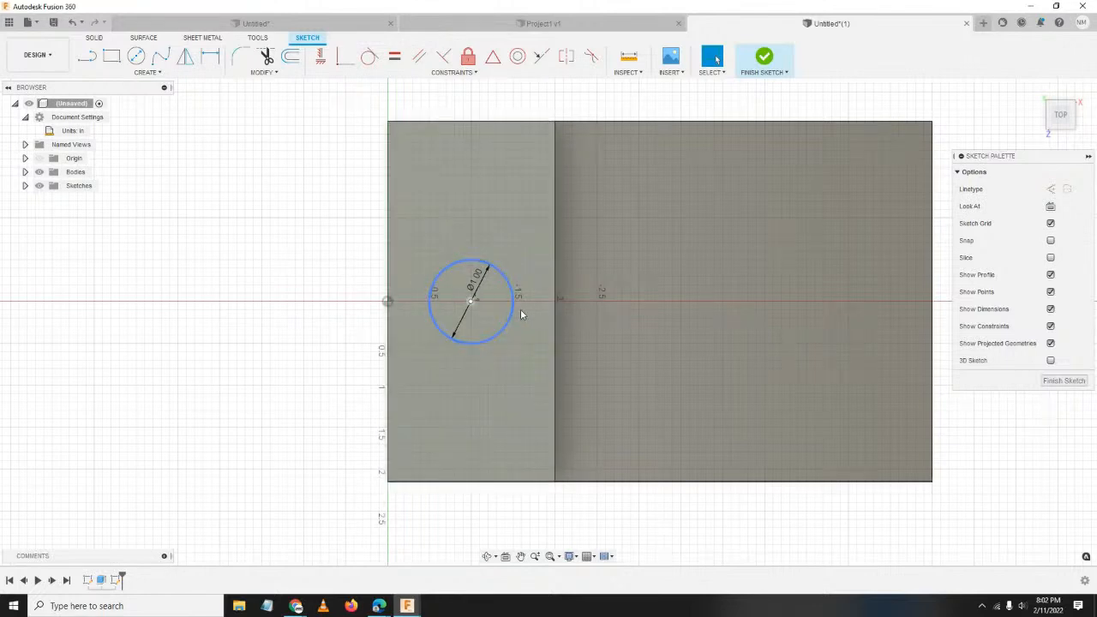
{"action": "mouse_move", "coordinate": [520, 314]}
{"action": "left_mouse_down"}
{"action": "mouse_move", "coordinate": [452, 305]}
{"action": "mouse_move", "coordinate": [512, 318]}
{"action": "left_mouse_up"}
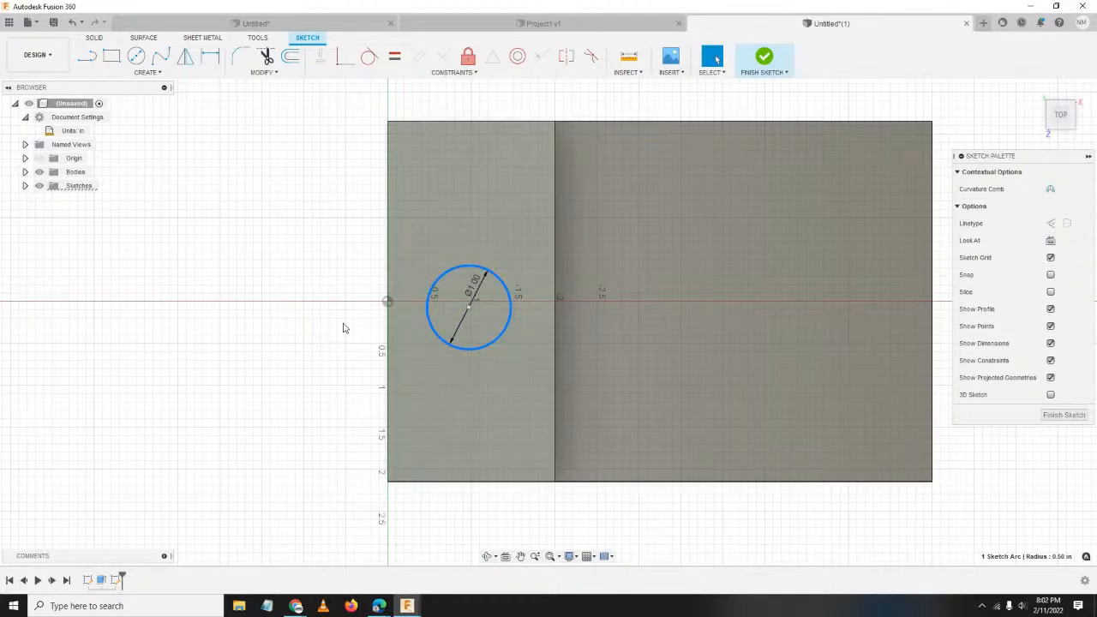
{"action": "left_click", "coordinate": [306, 218]}
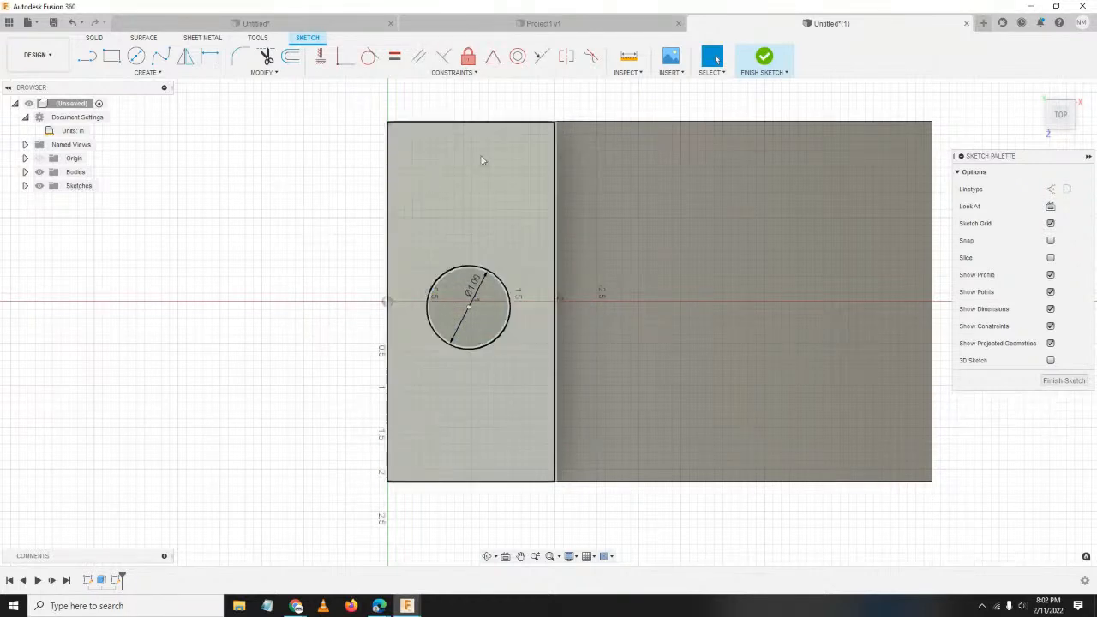
Align the circle's centre horizontally with the sketch origin.
{"action": "left_click", "coordinate": [320, 58]}
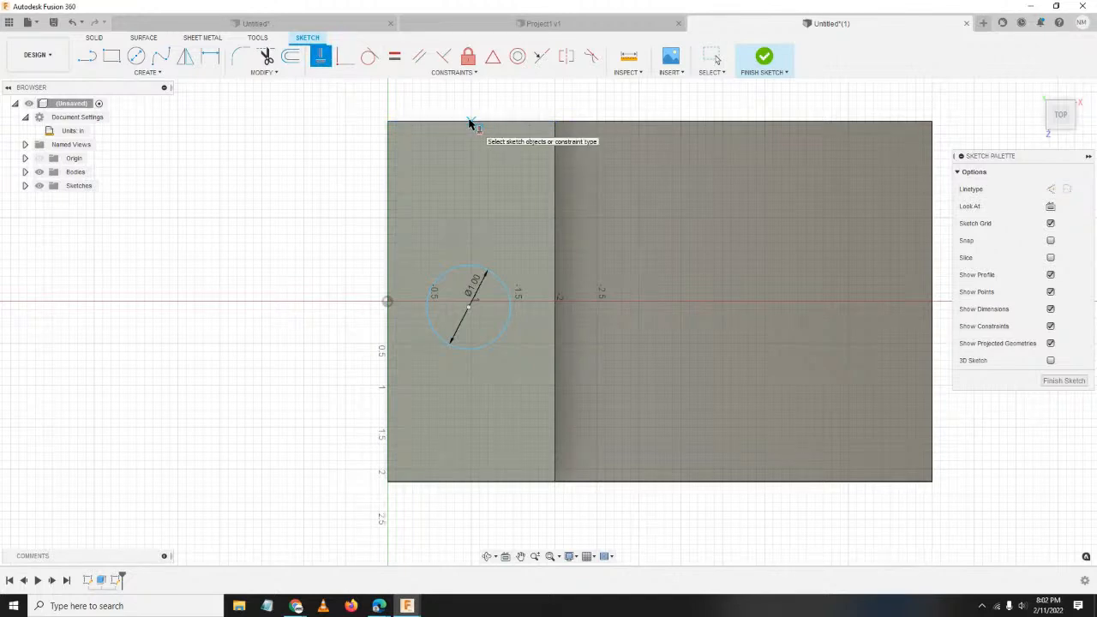
{"action": "scroll", "coordinate": [471, 119], "scroll_direction": "down", "scroll_amount": 2}
{"action": "scroll", "coordinate": [472, 118], "scroll_direction": "up", "scroll_amount": 8}
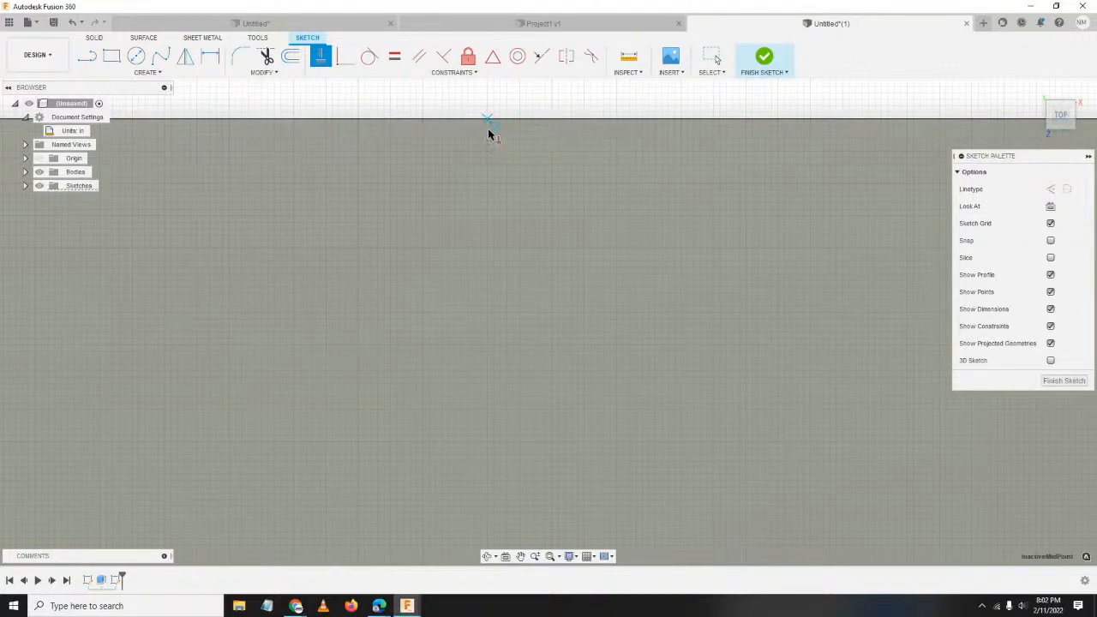
{"action": "scroll", "coordinate": [540, 282], "scroll_direction": "down", "scroll_amount": 5}
{"action": "middle_click_drag", "start_coordinate": [568, 383], "coordinate": [536, 215]}
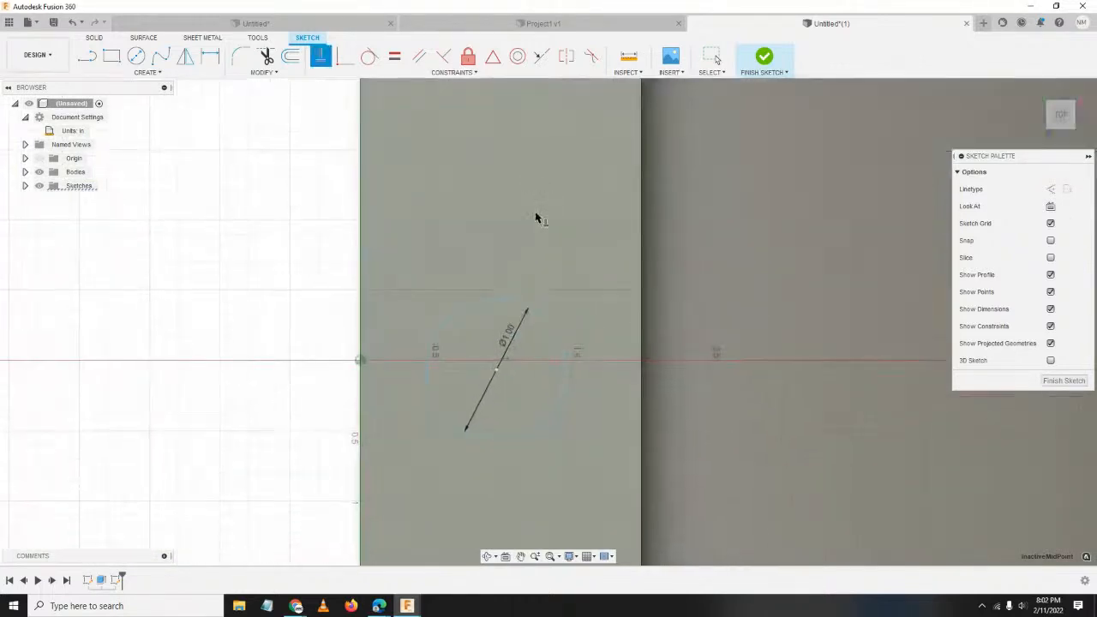
{"action": "left_click", "coordinate": [497, 370]}
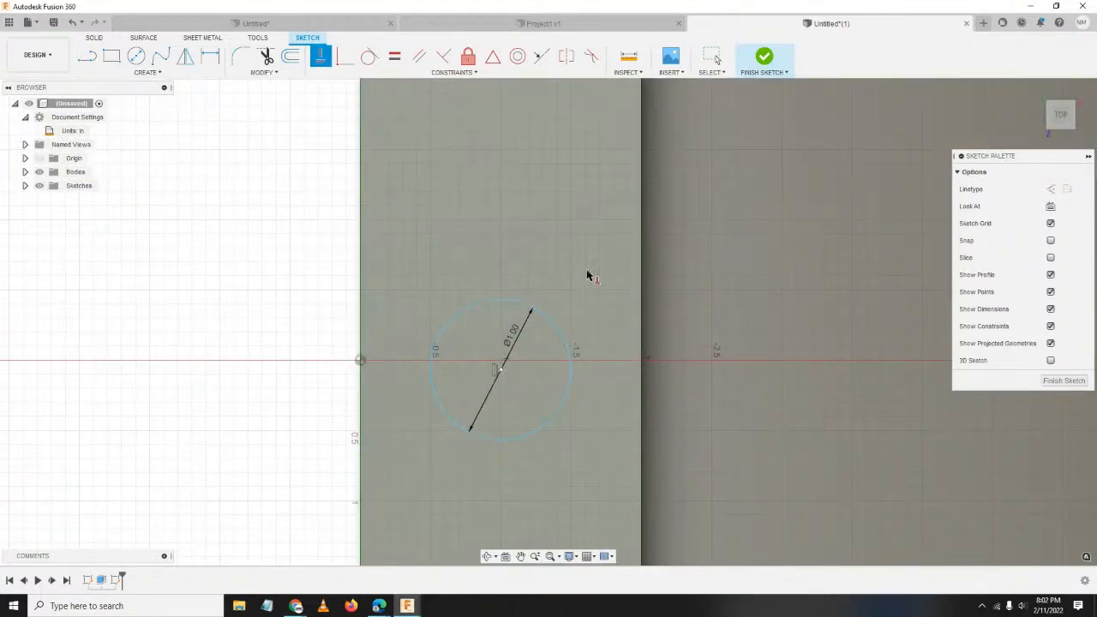
{"action": "left_click", "coordinate": [360, 361]}
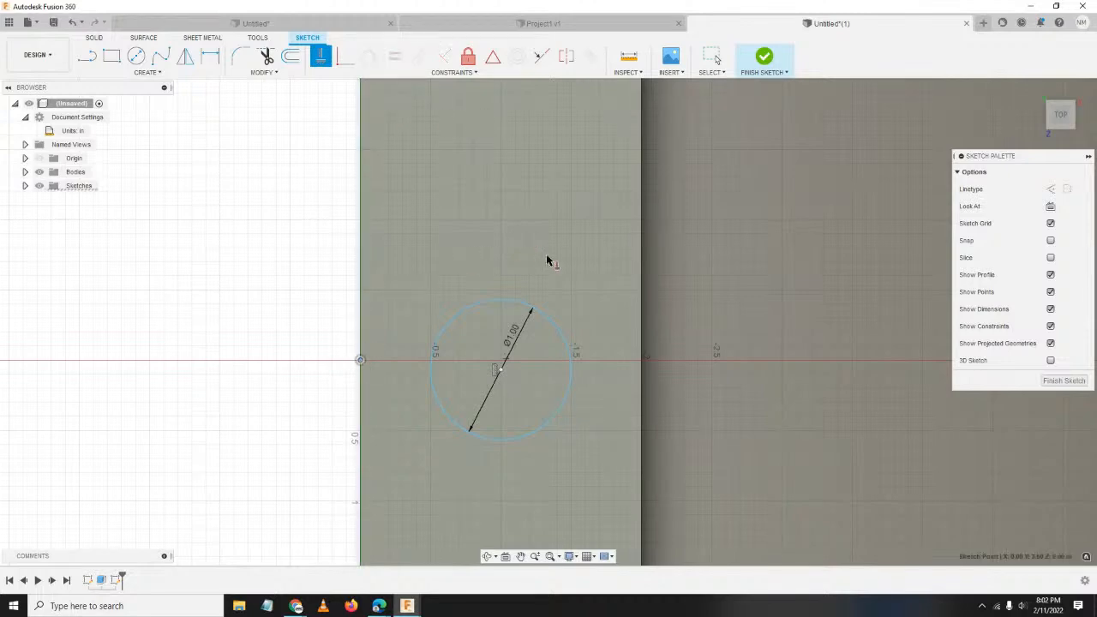
{"action": "left_click", "coordinate": [500, 369]}
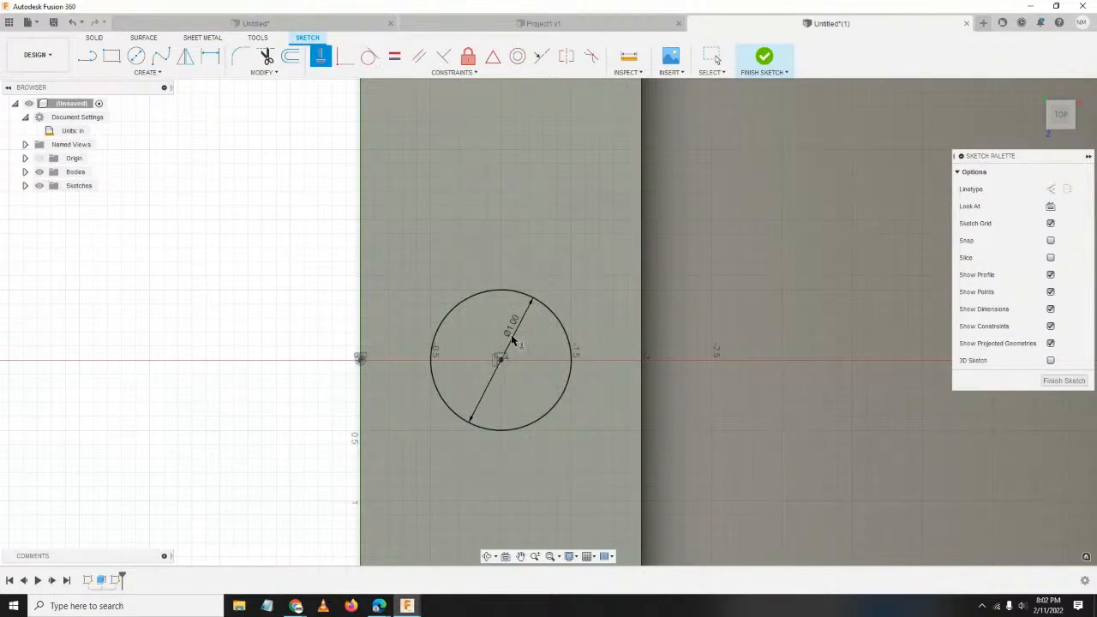
{"action": "scroll", "coordinate": [535, 326], "scroll_direction": "up", "scroll_amount": 2}
{"action": "scroll", "coordinate": [565, 375], "scroll_direction": "down", "scroll_amount": 3}
{"action": "middle_click_drag", "start_coordinate": [609, 365], "coordinate": [548, 351]}
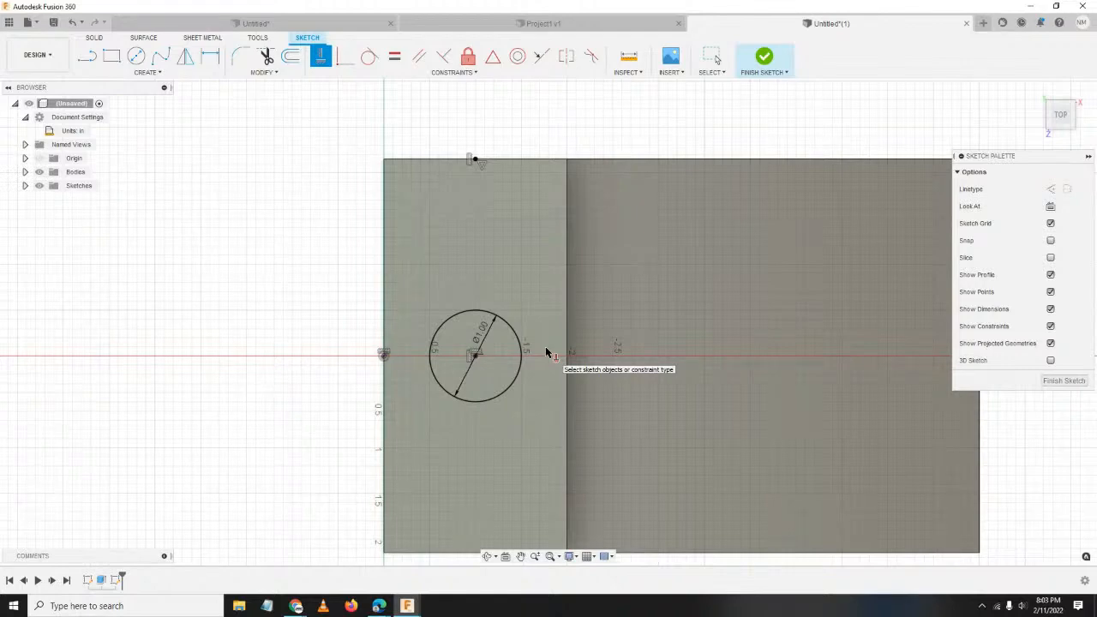
Draw three horizontal lines across the circle from its left edge to its right edge.
{"action": "key", "text": "l"}
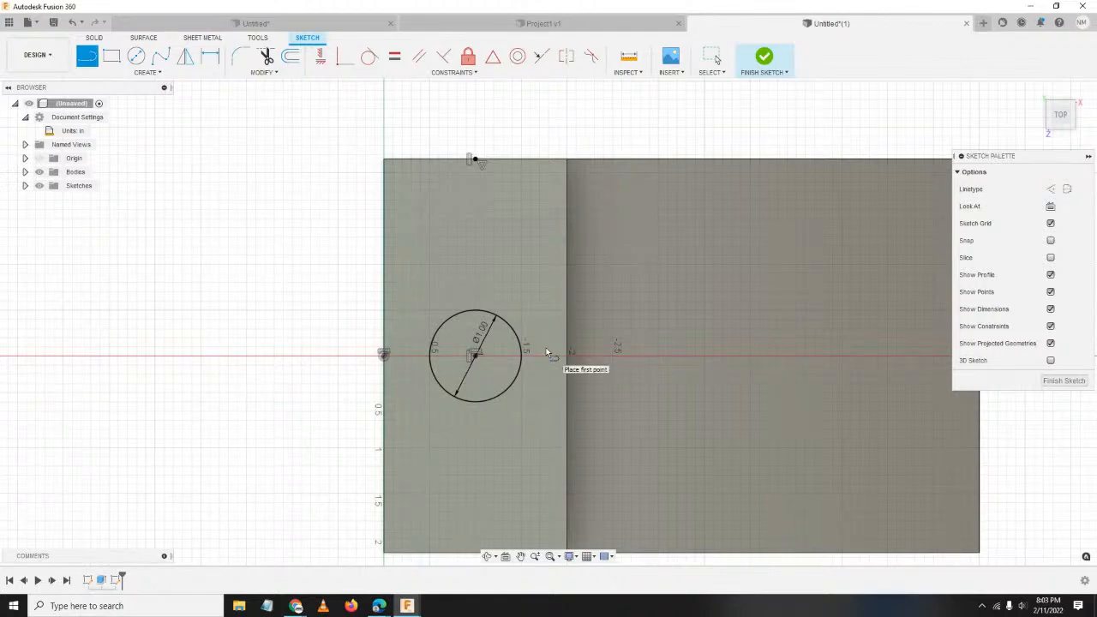
{"action": "scroll", "coordinate": [541, 342], "scroll_direction": "up", "scroll_amount": 2}
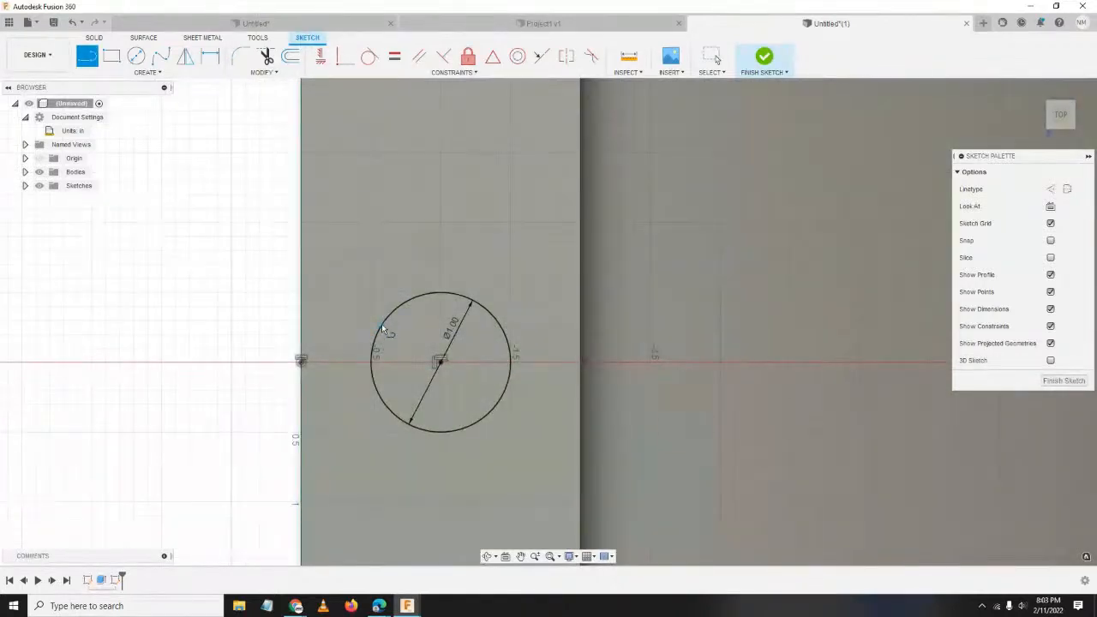
{"action": "left_click", "coordinate": [381, 323]}
{"action": "double_click", "coordinate": [498, 325]}
{"action": "left_click", "coordinate": [373, 368]}
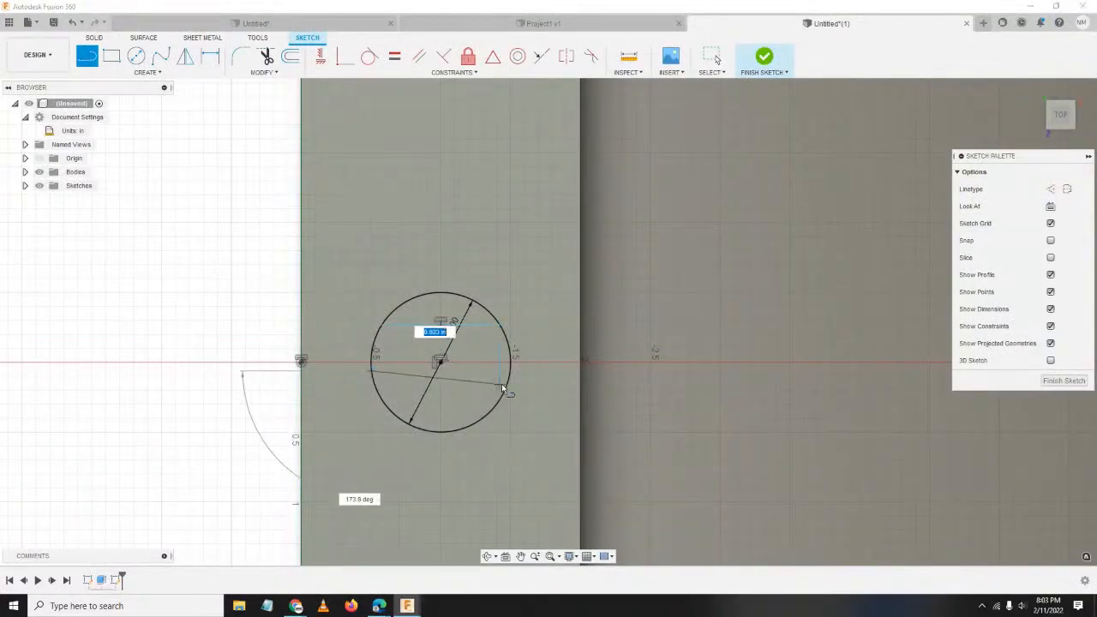
{"action": "double_click", "coordinate": [508, 370]}
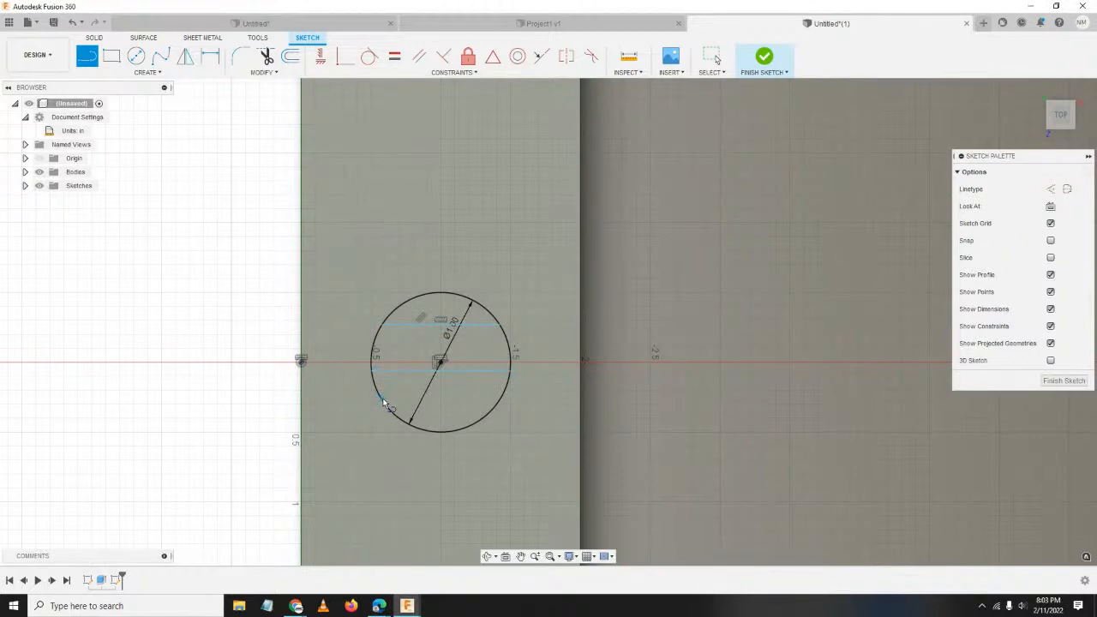
{"action": "left_click", "coordinate": [379, 398]}
{"action": "double_click", "coordinate": [501, 399]}
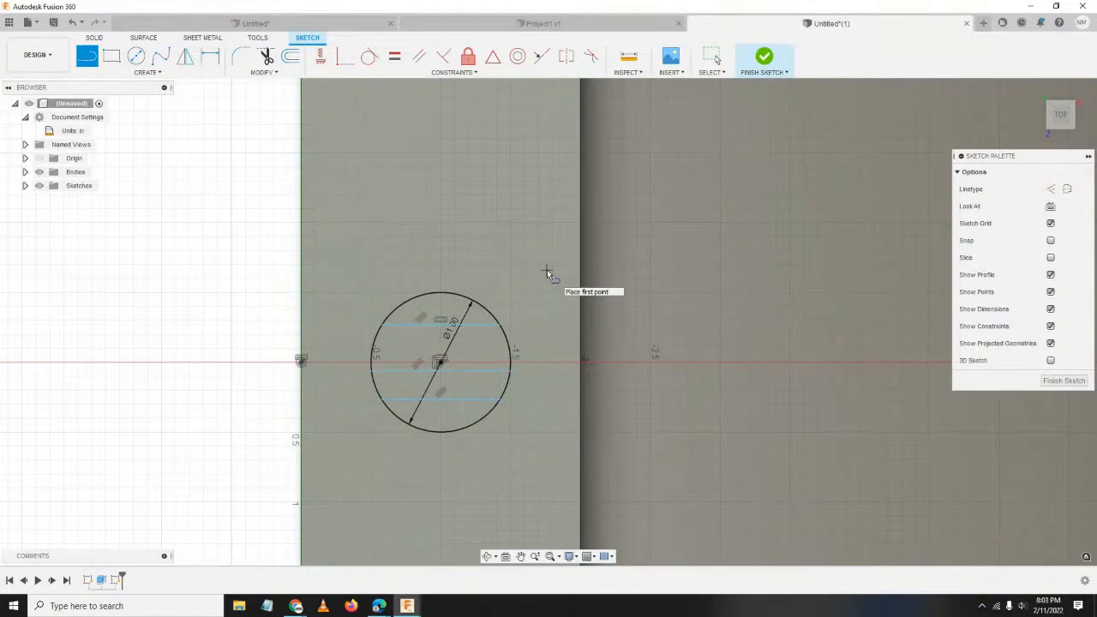
{"action": "key", "text": "Escape"}
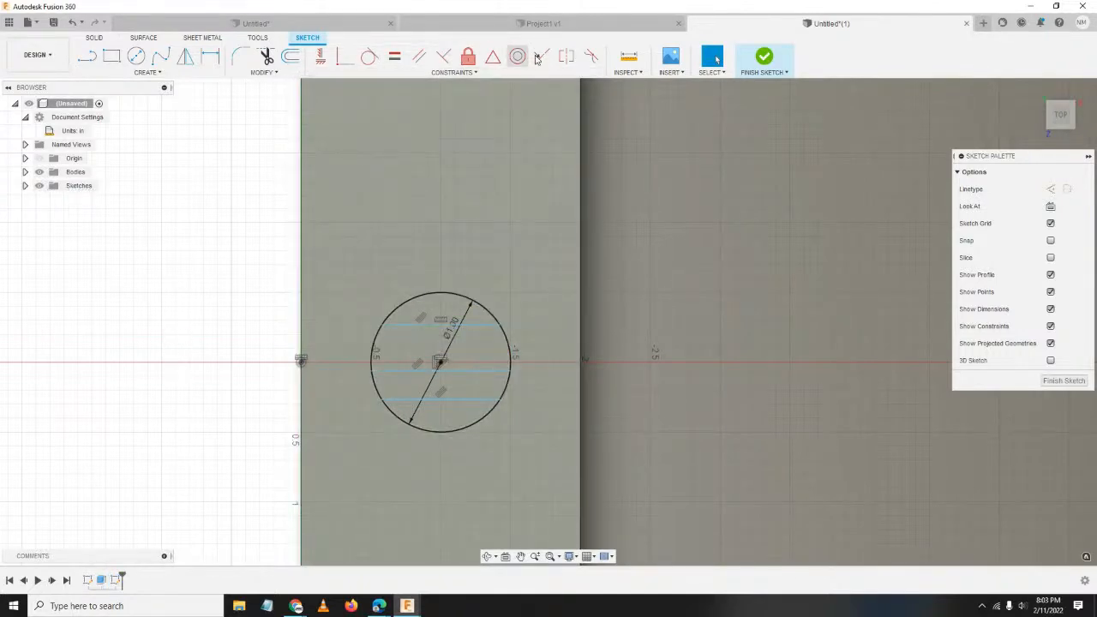
Make the top and bottom lines symmetric about the middle line.
{"action": "left_click", "coordinate": [571, 58]}
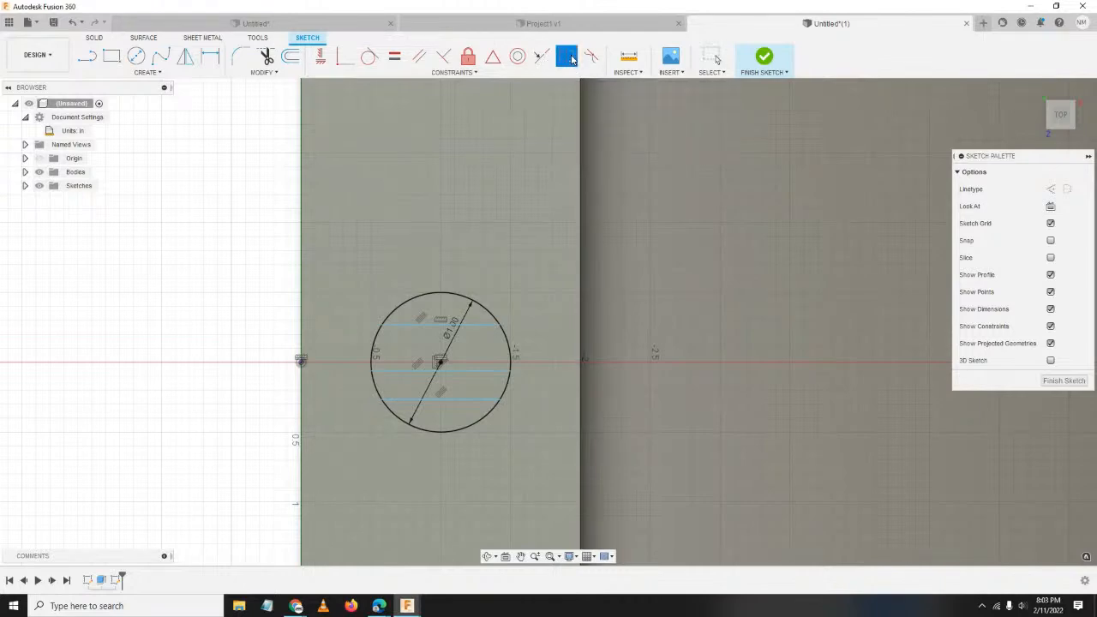
{"action": "left_click", "coordinate": [463, 324]}
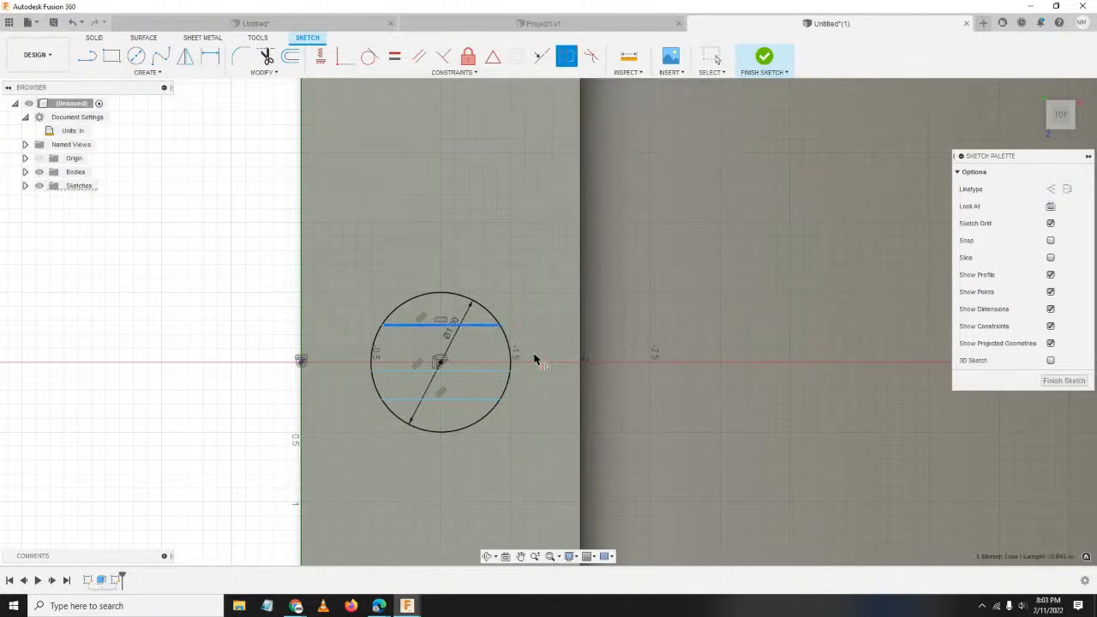
{"action": "left_click", "coordinate": [476, 399]}
{"action": "left_click", "coordinate": [484, 371]}
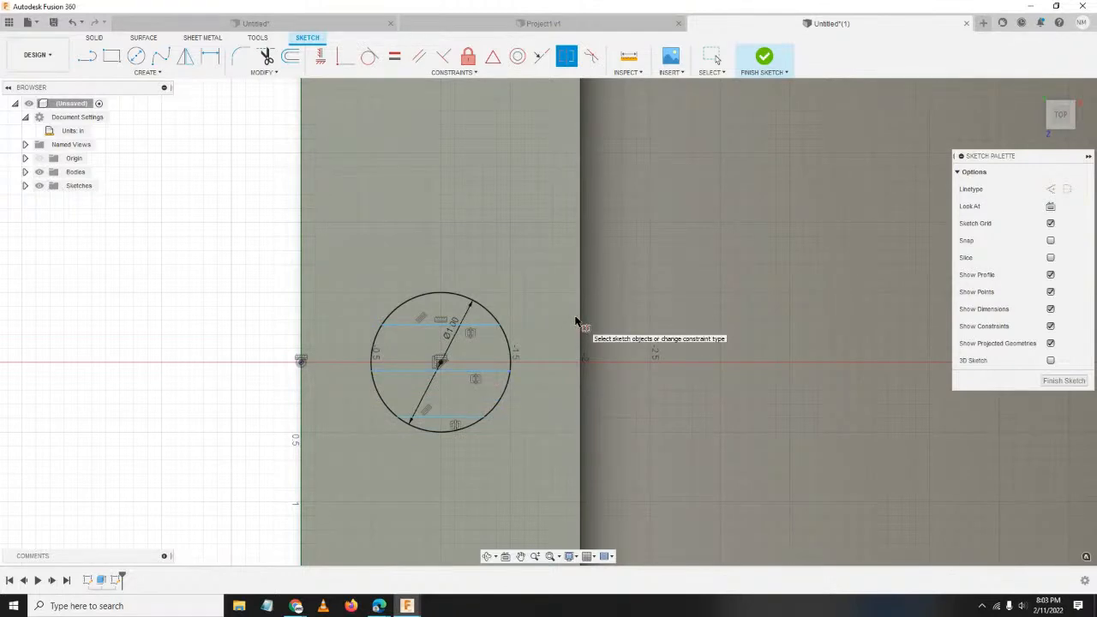
Dimension the spacing between the top and bottom lines as 0.3 in.
{"action": "key", "text": "d"}
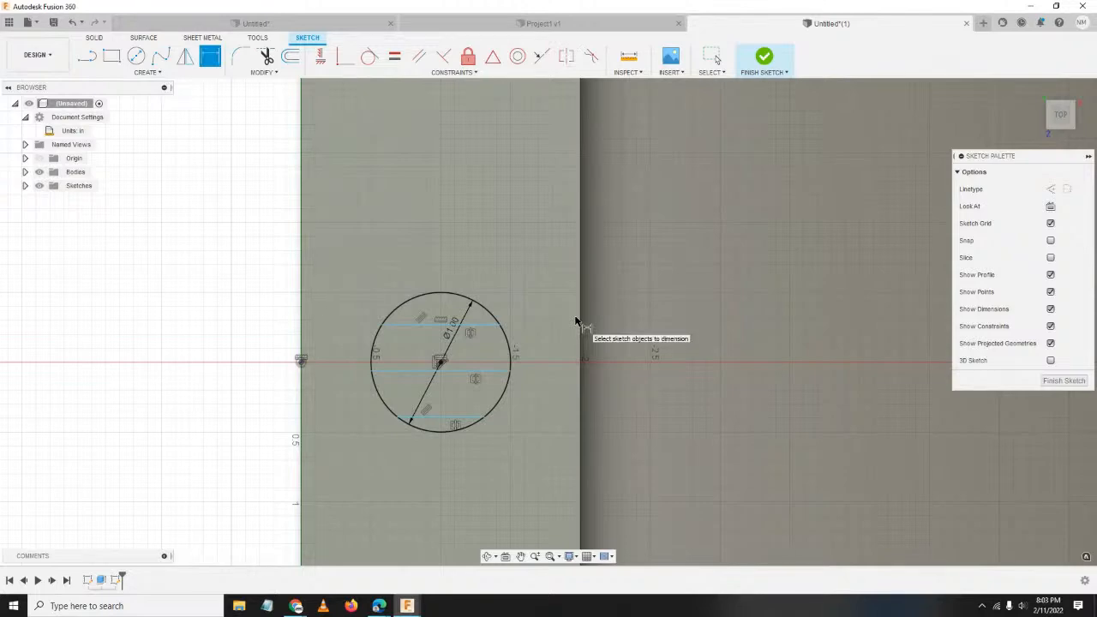
{"action": "left_click", "coordinate": [465, 324]}
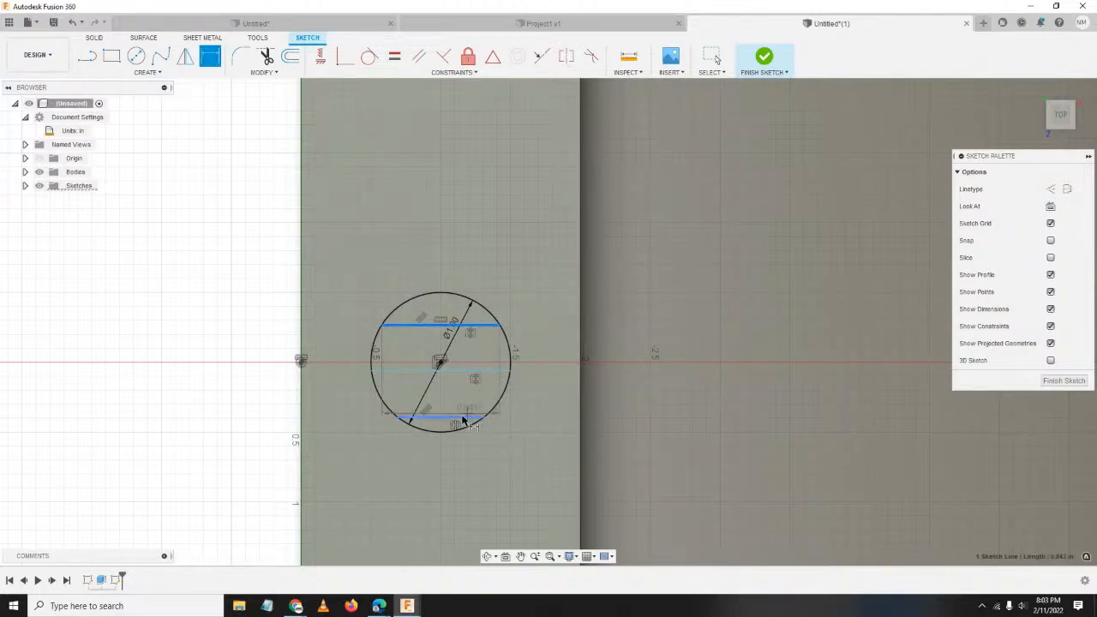
{"action": "left_click", "coordinate": [463, 418]}
{"action": "left_click", "coordinate": [212, 361]}
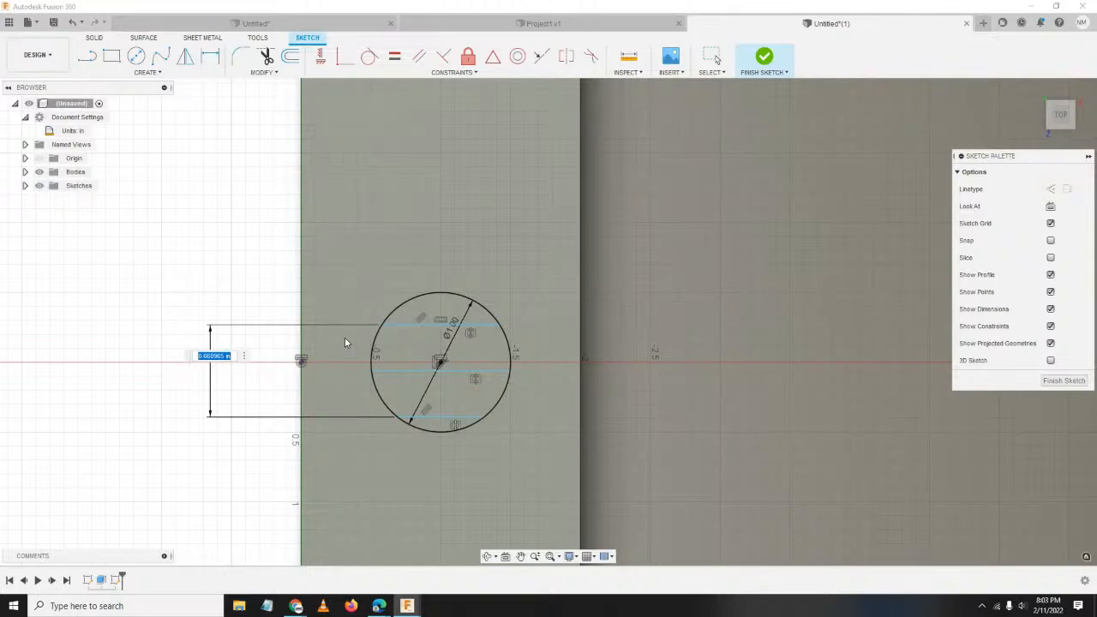
{"action": "type", "text": "0.3"}
{"action": "key", "text": "Return"}
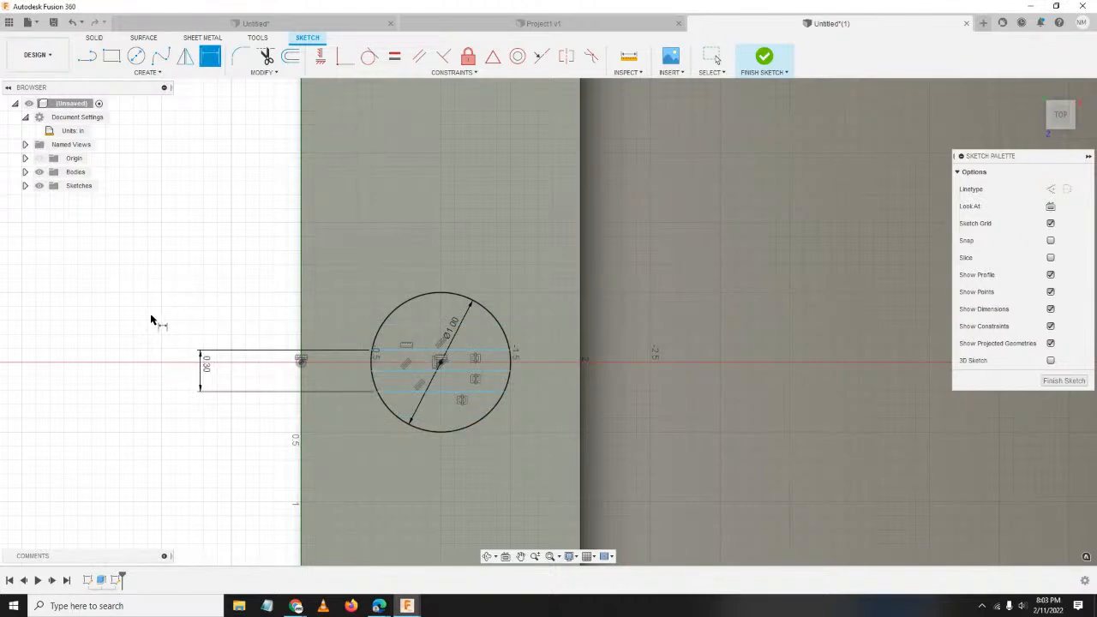
Constrain the middle line's midpoint onto the circle's centre.
{"action": "key", "text": "Escape"}
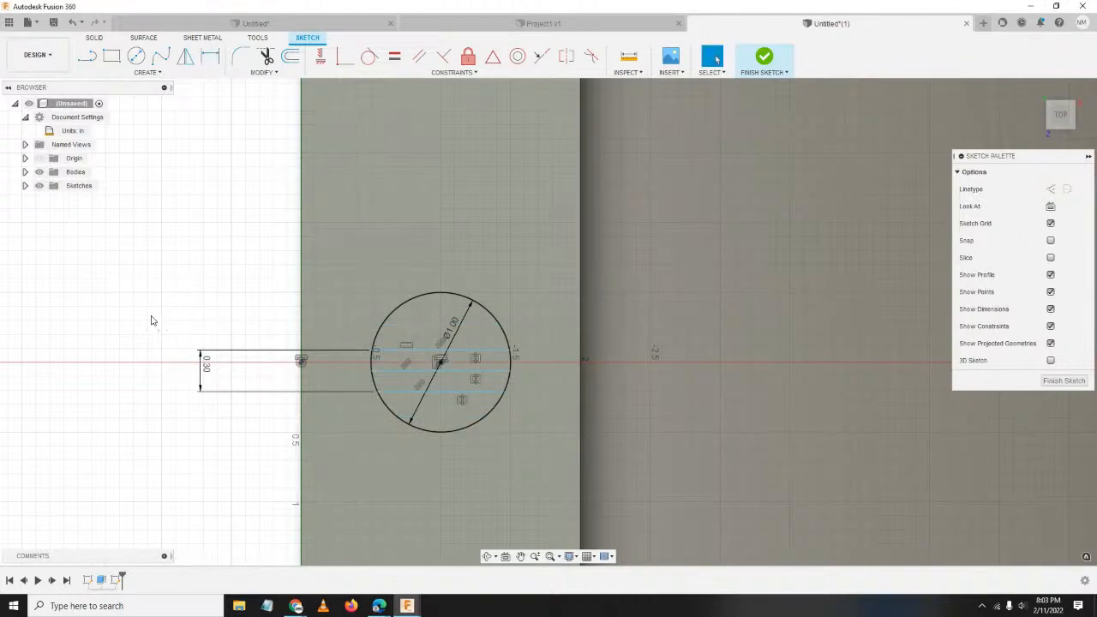
{"action": "left_click", "coordinate": [466, 371]}
{"action": "left_click", "coordinate": [209, 385]}
{"action": "left_click", "coordinate": [453, 370]}
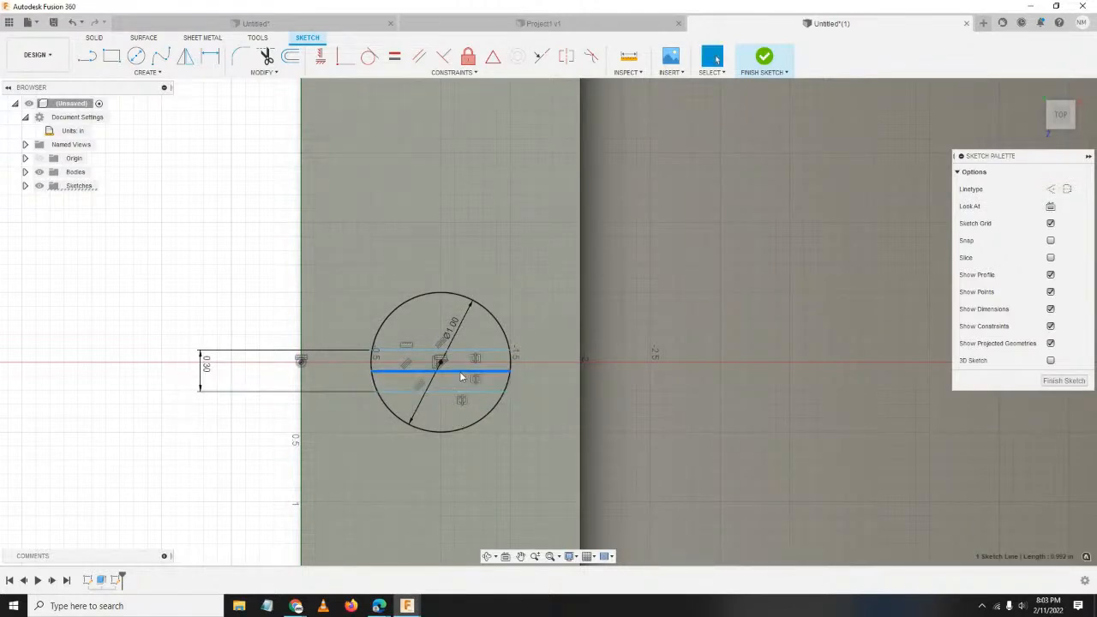
{"action": "left_click", "coordinate": [128, 364]}
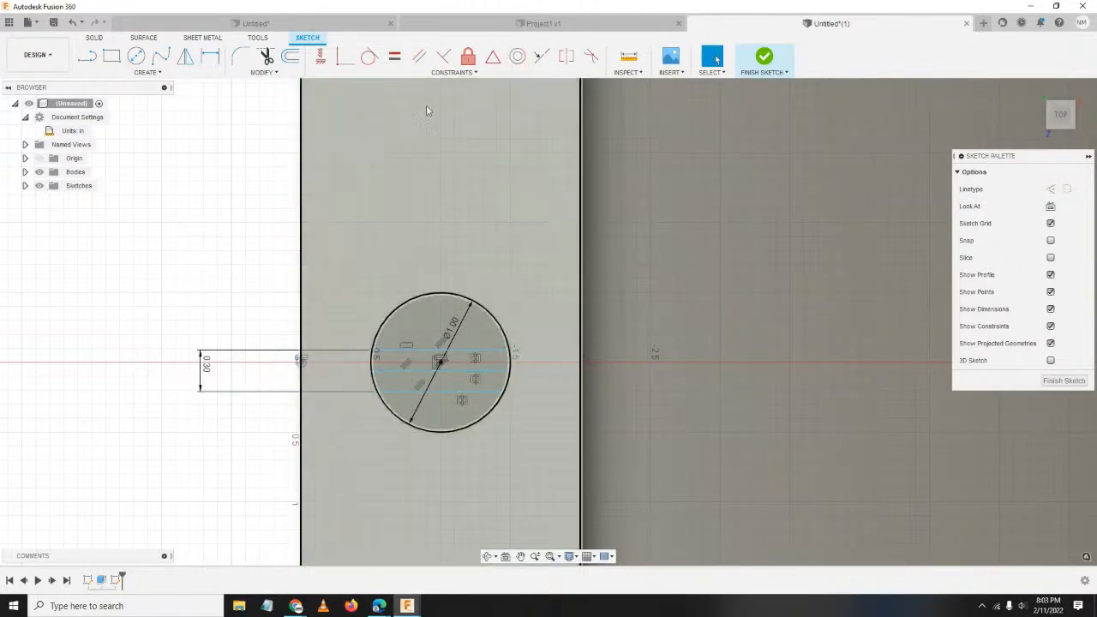
{"action": "left_click", "coordinate": [493, 57]}
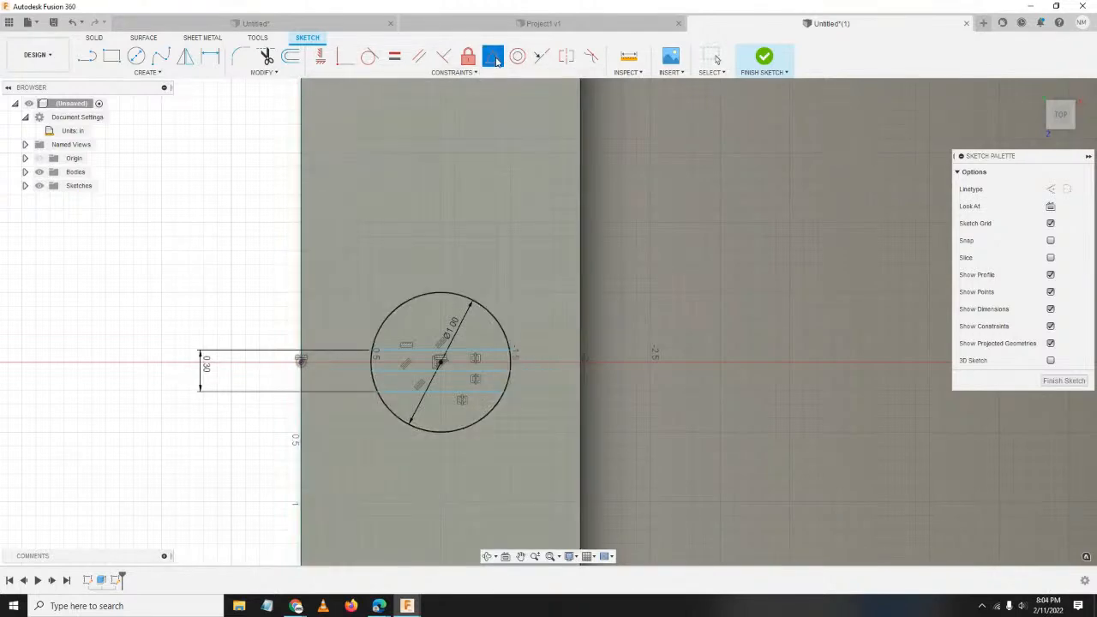
{"action": "left_click", "coordinate": [442, 366]}
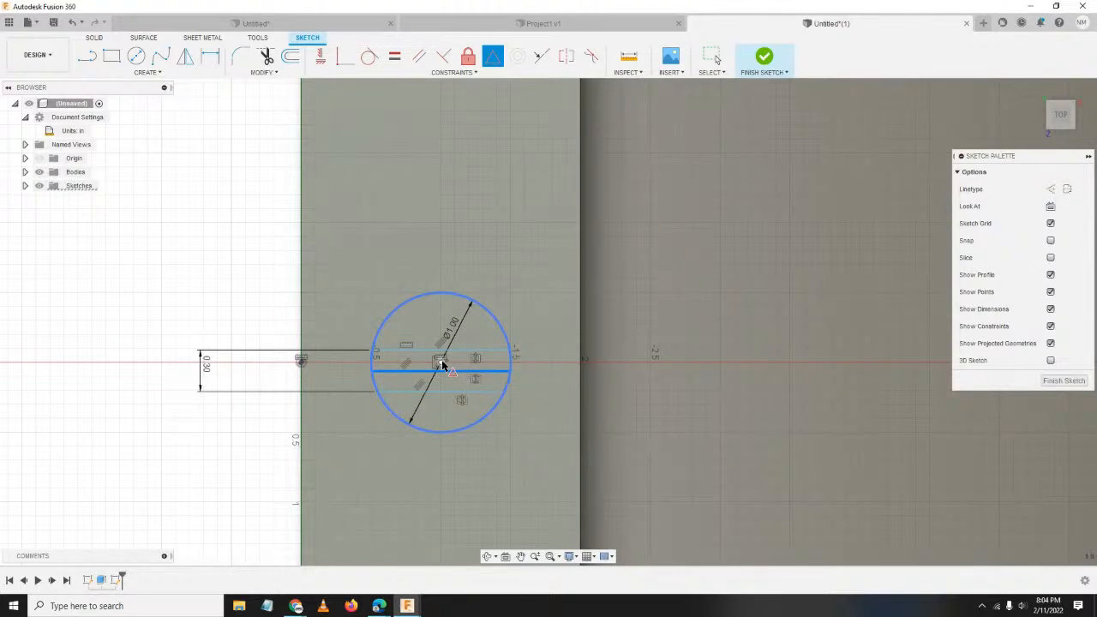
{"action": "left_click", "coordinate": [441, 366]}
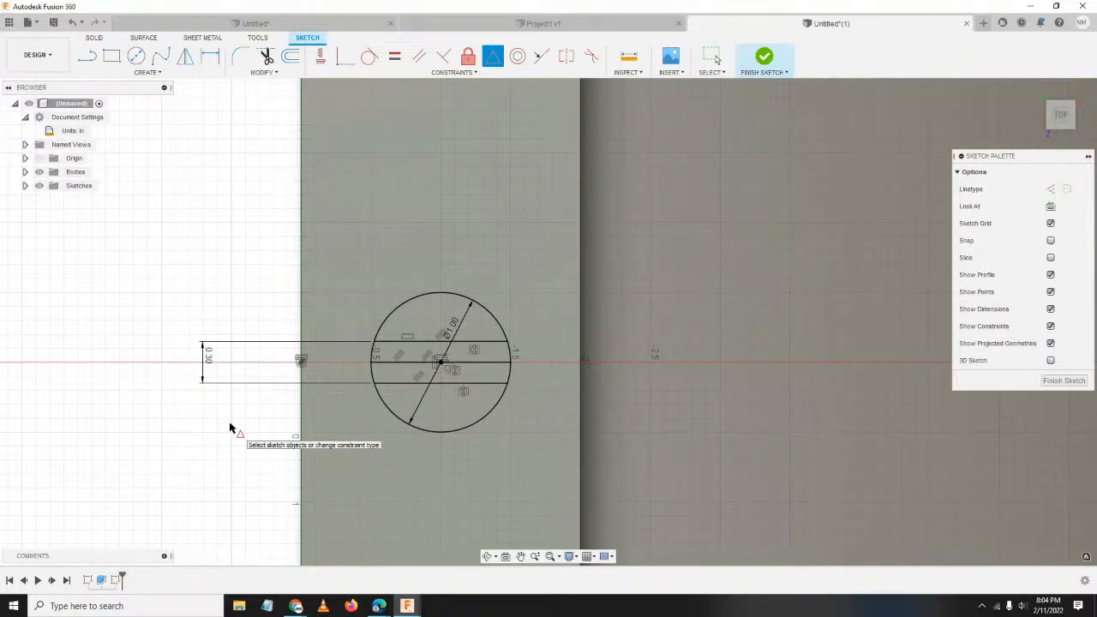
{"action": "key", "text": "Escape"}
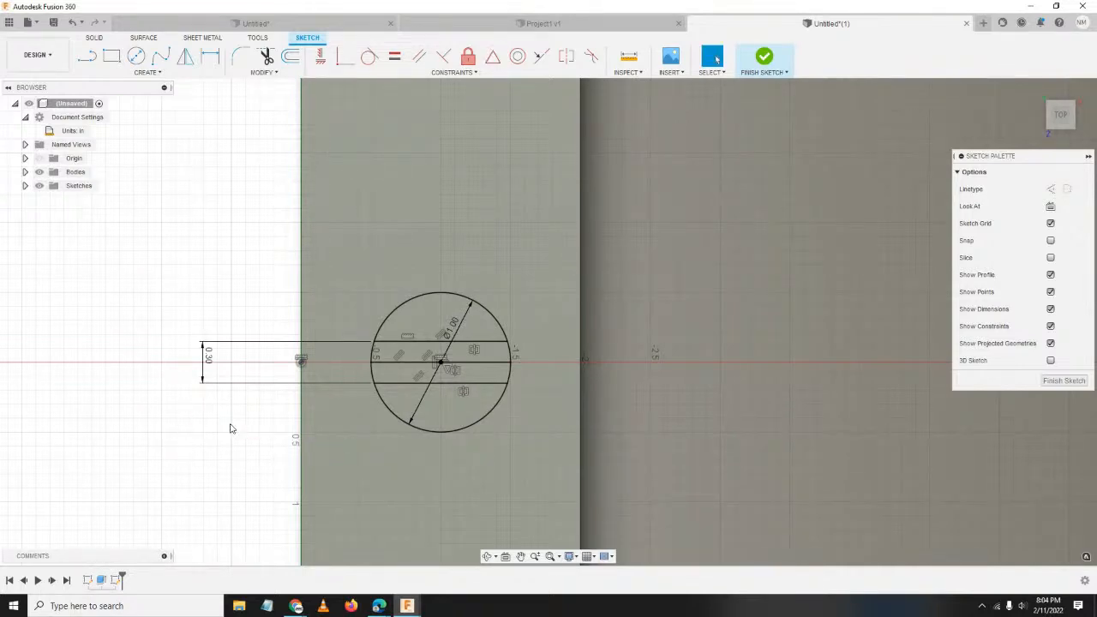
Convert the middle line to construction geometry and finish the sketch.
{"action": "left_click", "coordinate": [482, 364]}
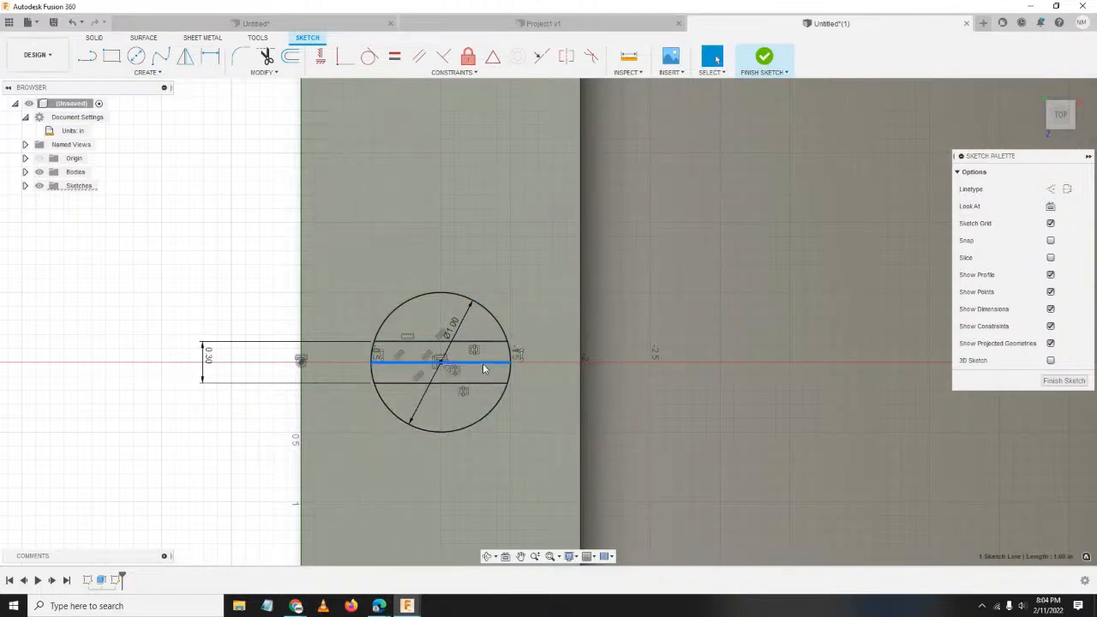
{"action": "right_click", "coordinate": [483, 369]}
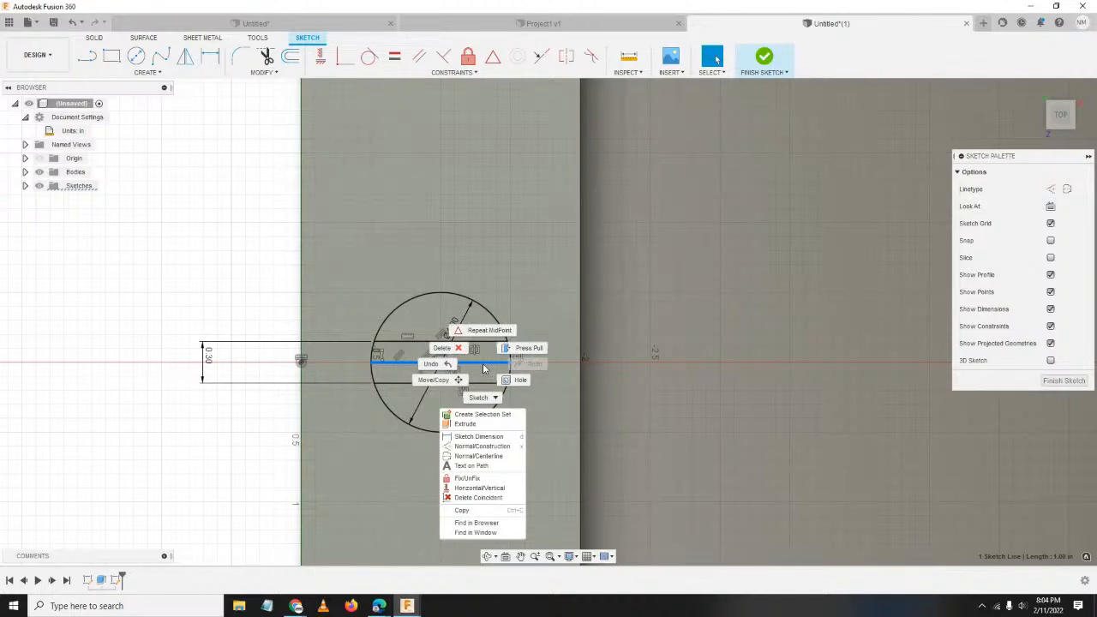
{"action": "left_click", "coordinate": [510, 446]}
{"action": "scroll", "coordinate": [497, 368], "scroll_direction": "down", "scroll_amount": 2}
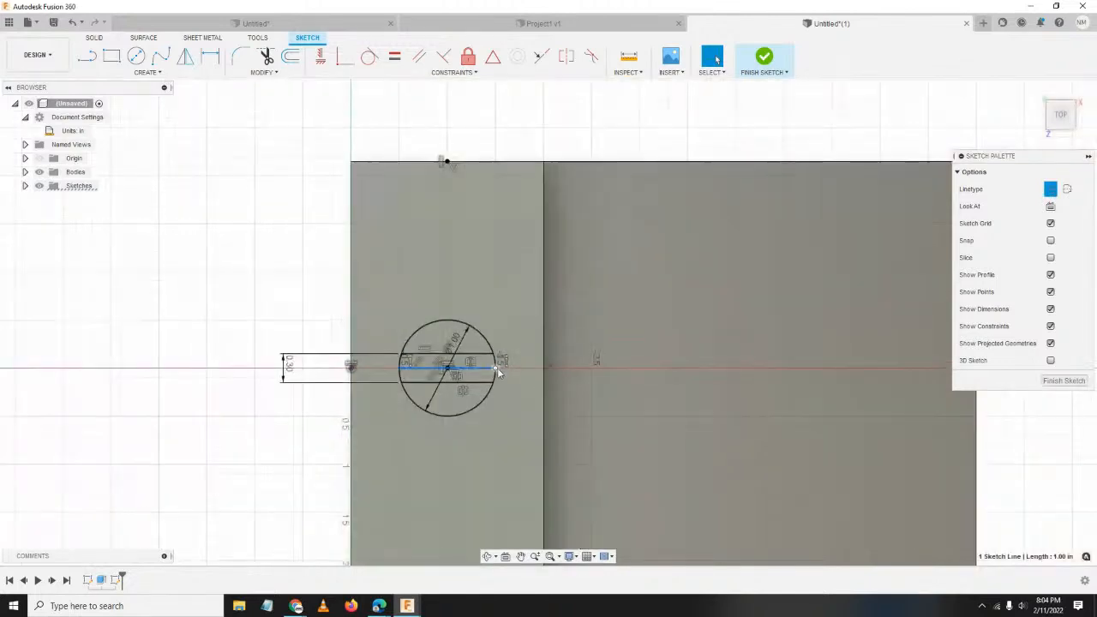
{"action": "scroll", "coordinate": [493, 427], "scroll_direction": "down", "scroll_amount": 2}
{"action": "scroll", "coordinate": [499, 424], "scroll_direction": "up", "scroll_amount": 3}
{"action": "scroll", "coordinate": [500, 421], "scroll_direction": "down", "scroll_amount": 2}
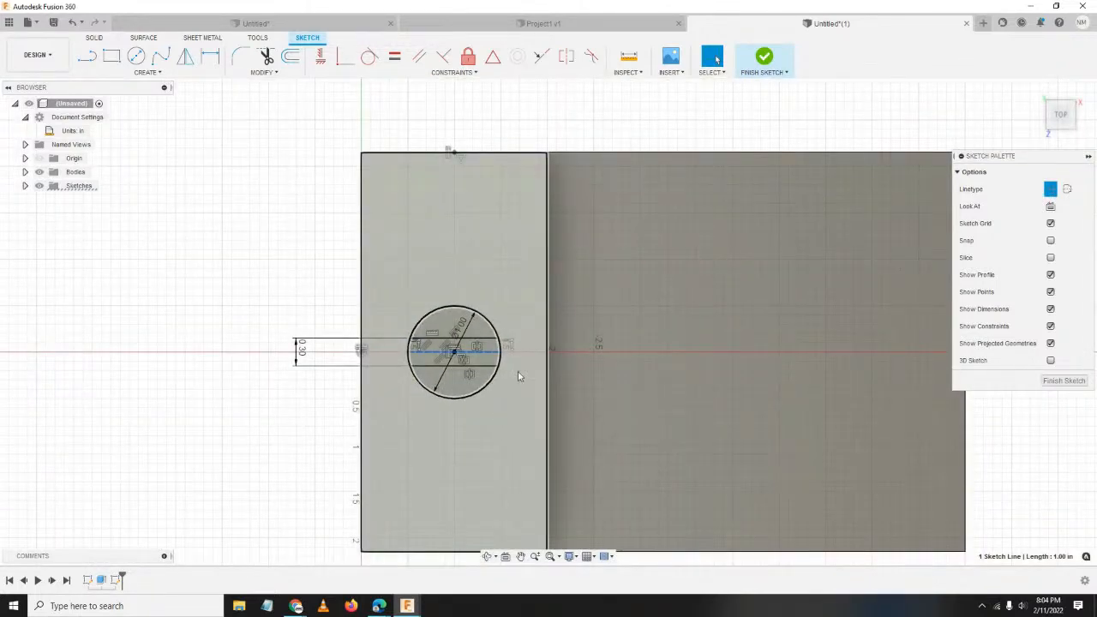
{"action": "left_click", "coordinate": [764, 58]}
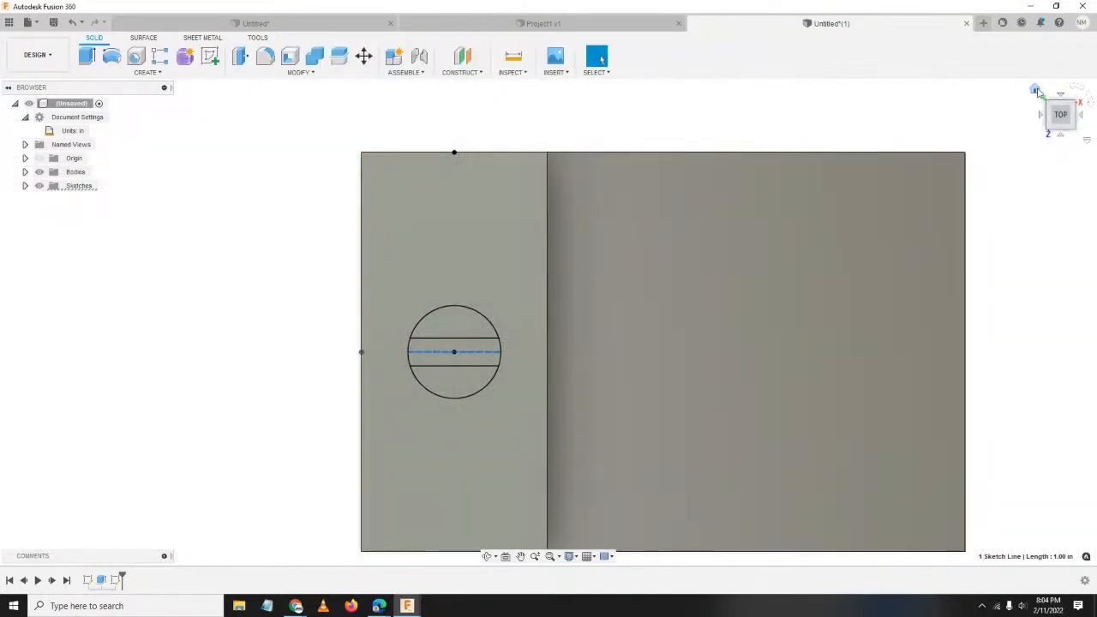
Extrude all three circle profiles 0.224 in upward, joined to the upper step as a boss.
{"action": "left_click", "coordinate": [1035, 90]}
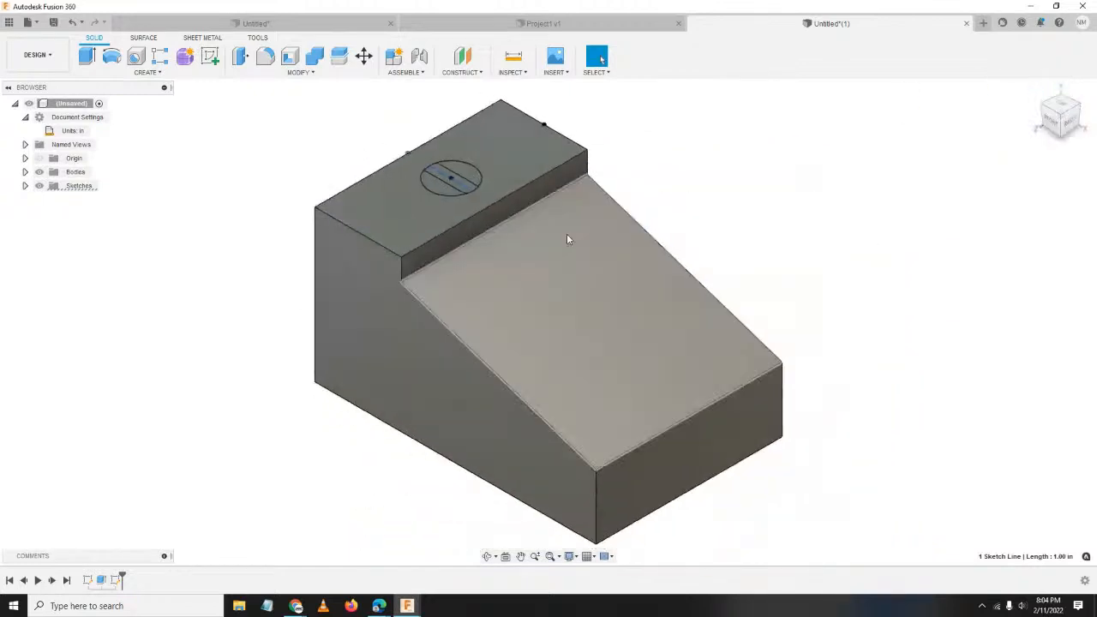
{"action": "scroll", "coordinate": [566, 236], "scroll_direction": "down", "scroll_amount": 2}
{"action": "scroll", "coordinate": [479, 192], "scroll_direction": "up", "scroll_amount": 5}
{"action": "scroll", "coordinate": [479, 188], "scroll_direction": "up", "scroll_amount": 1}
{"action": "scroll", "coordinate": [517, 149], "scroll_direction": "up", "scroll_amount": 3}
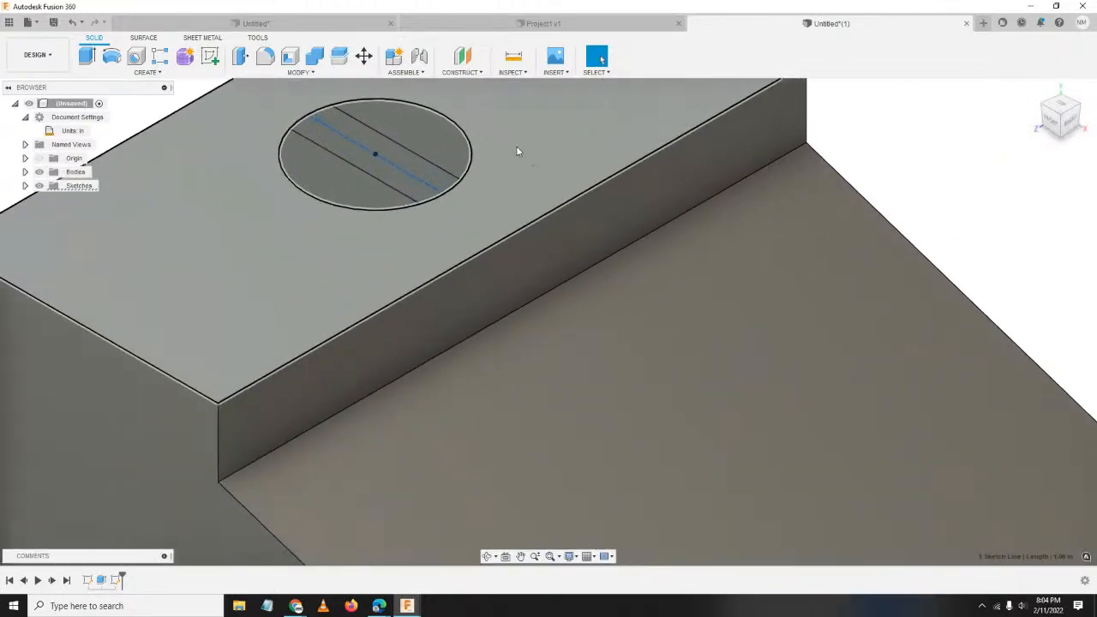
{"action": "middle_click_drag", "start_coordinate": [516, 148], "coordinate": [594, 300]}
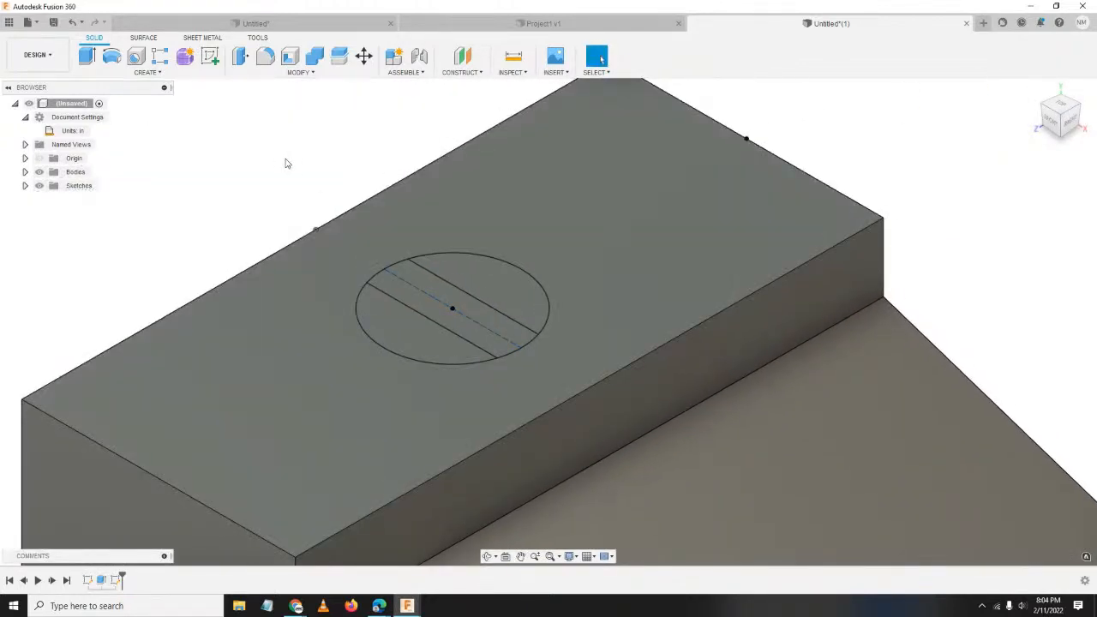
{"action": "key", "text": "e"}
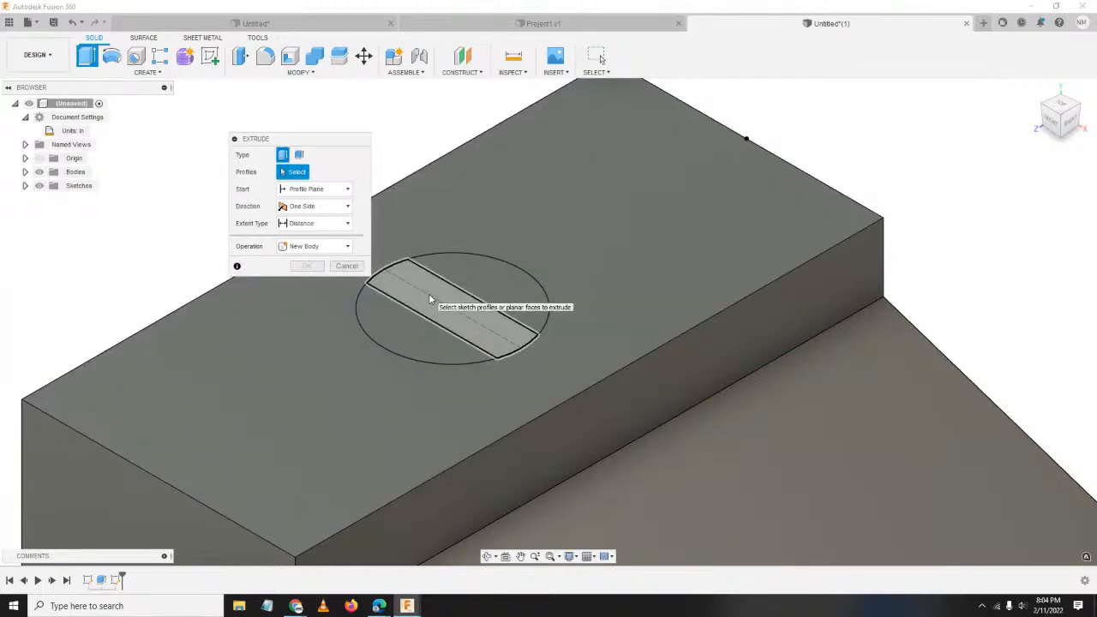
{"action": "left_click", "coordinate": [506, 278]}
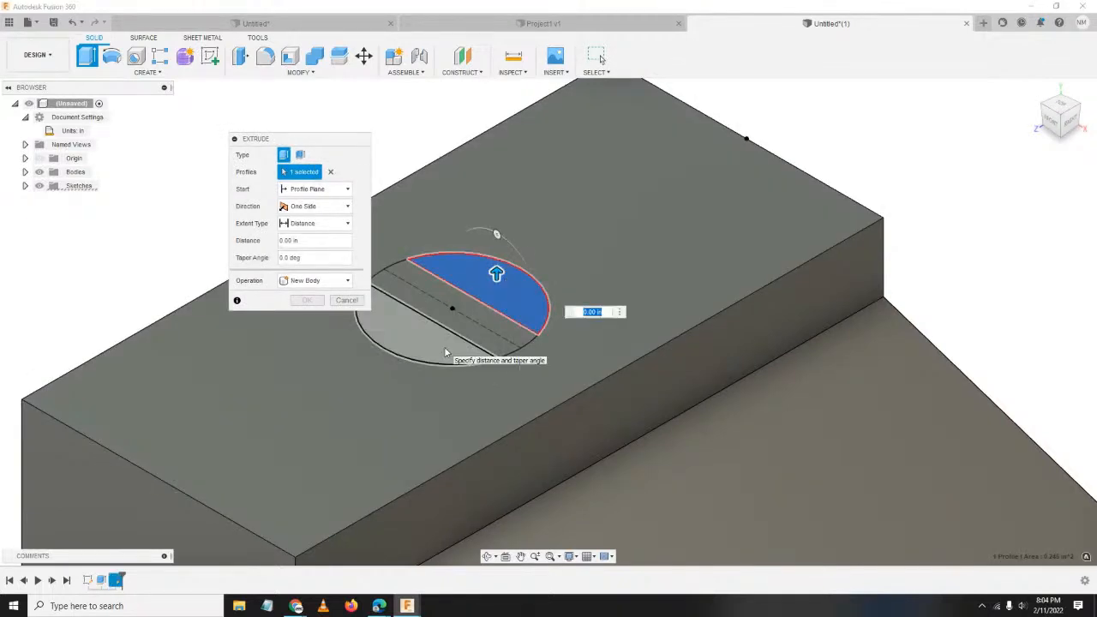
{"action": "left_click", "coordinate": [467, 353]}
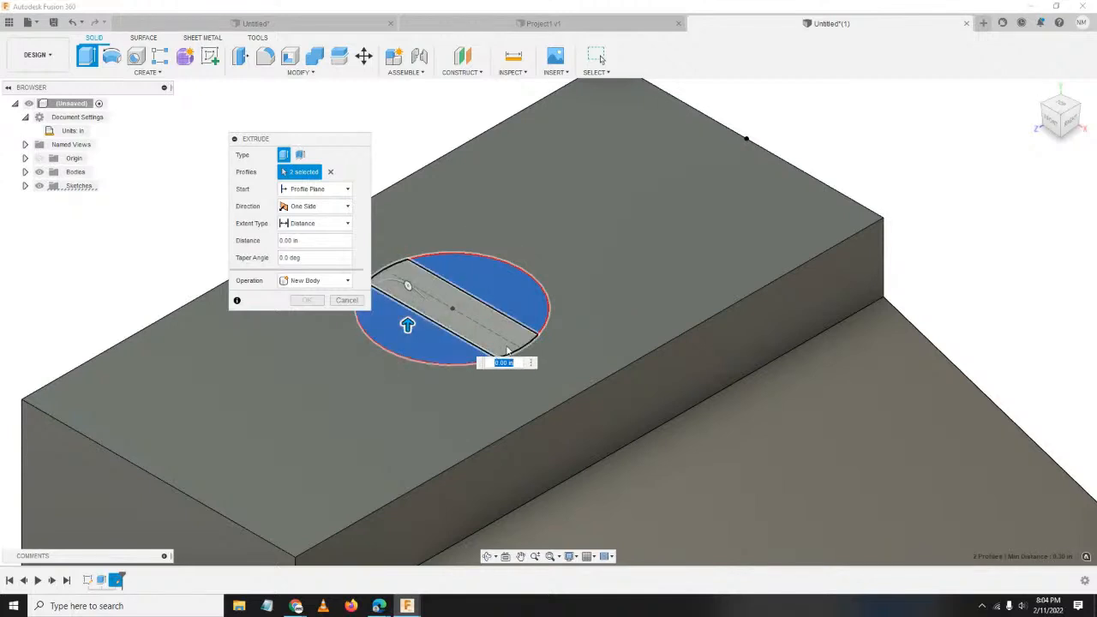
{"action": "left_click", "coordinate": [492, 347]}
{"action": "left_click_drag", "start_coordinate": [450, 299], "coordinate": [443, 263]}
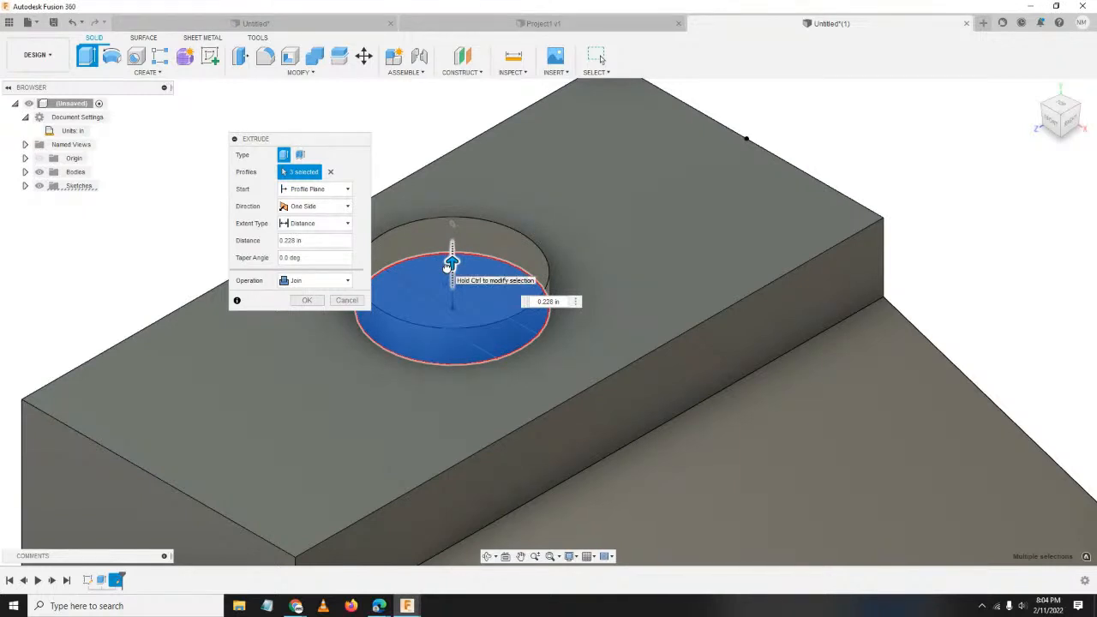
{"action": "left_click_drag", "start_coordinate": [447, 266], "coordinate": [449, 269]}
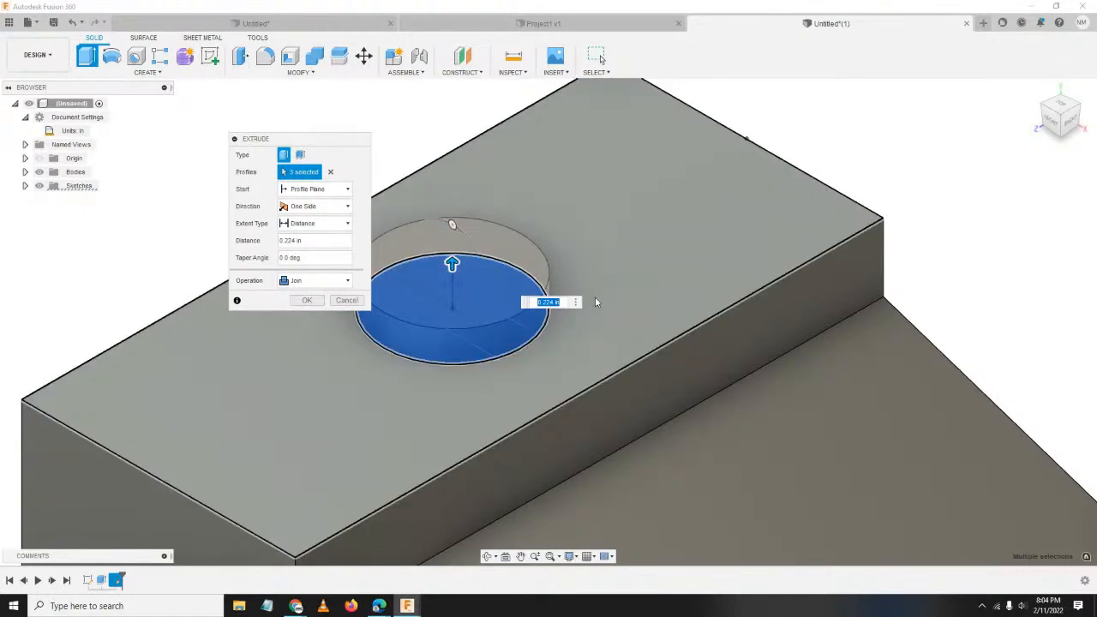
{"action": "key", "text": "Return"}
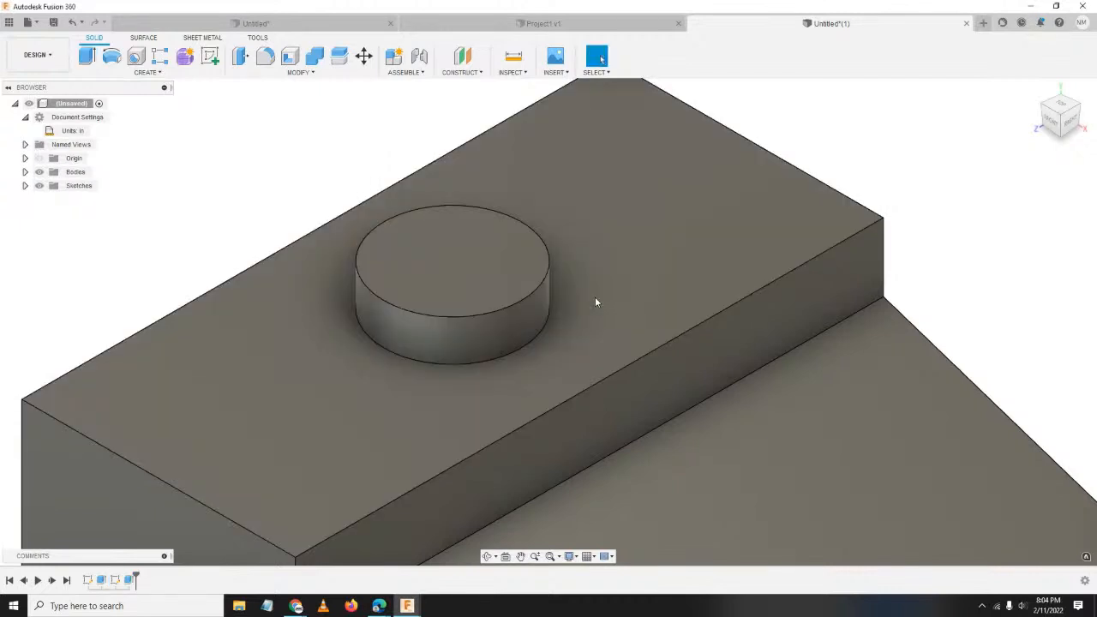
{"action": "scroll", "coordinate": [582, 352], "scroll_direction": "down", "scroll_amount": 2}
Make Sketch2 visible again from the Sketches list in the browser.
{"action": "left_click", "coordinate": [582, 310]}
{"action": "left_click", "coordinate": [248, 199]}
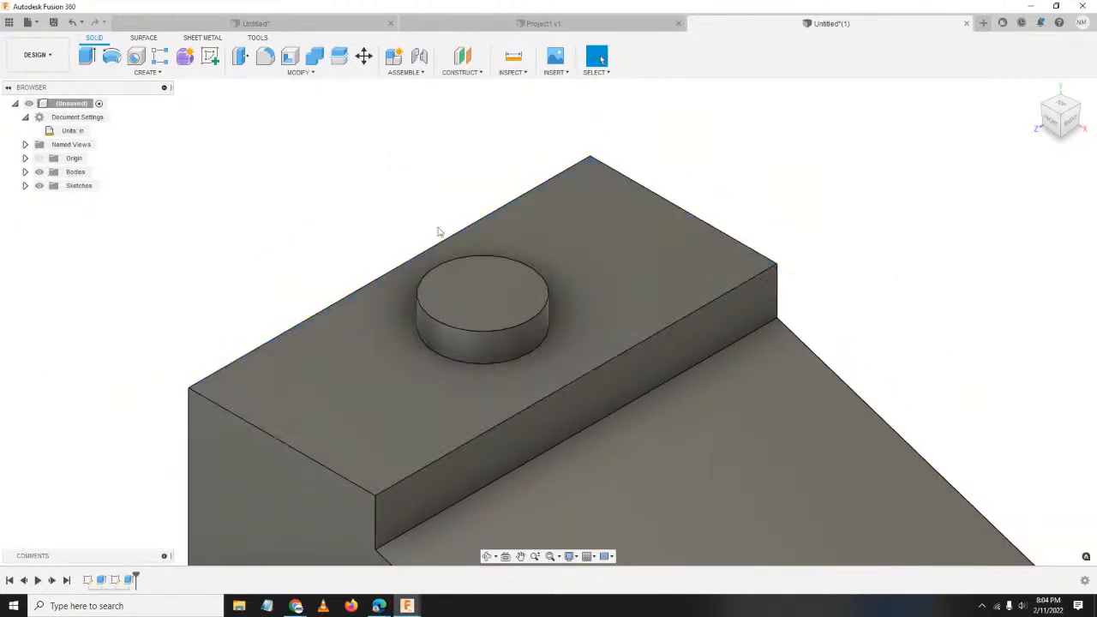
{"action": "middle_click_drag", "start_coordinate": [869, 254], "coordinate": [900, 187]}
{"action": "left_click", "coordinate": [25, 185]}
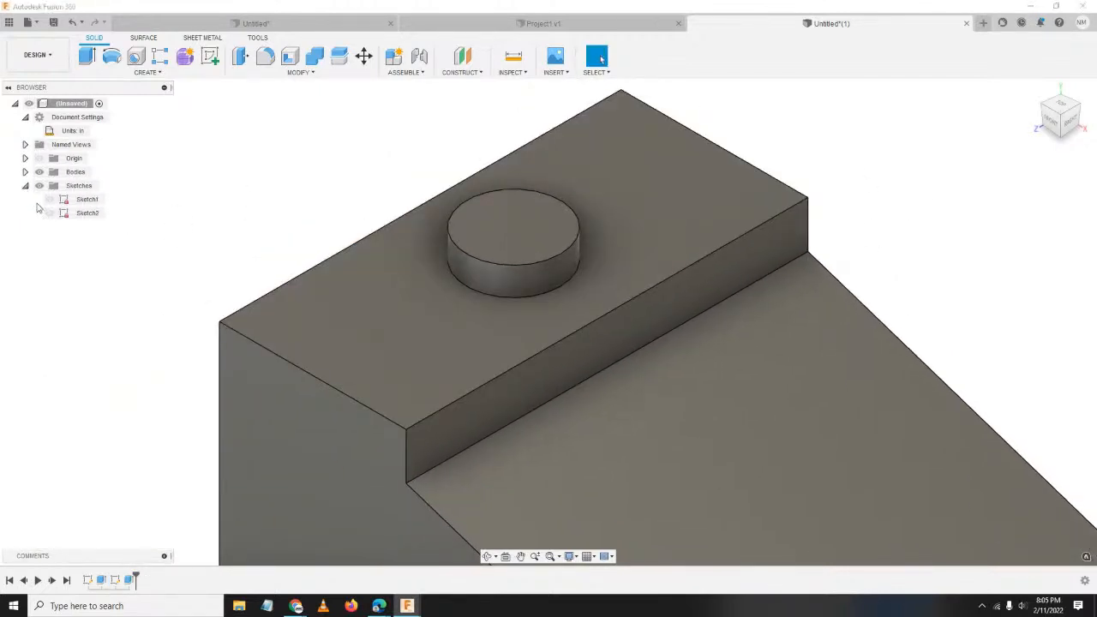
{"action": "left_click", "coordinate": [49, 212]}
{"action": "left_click", "coordinate": [50, 213]}
{"action": "left_click", "coordinate": [49, 214]}
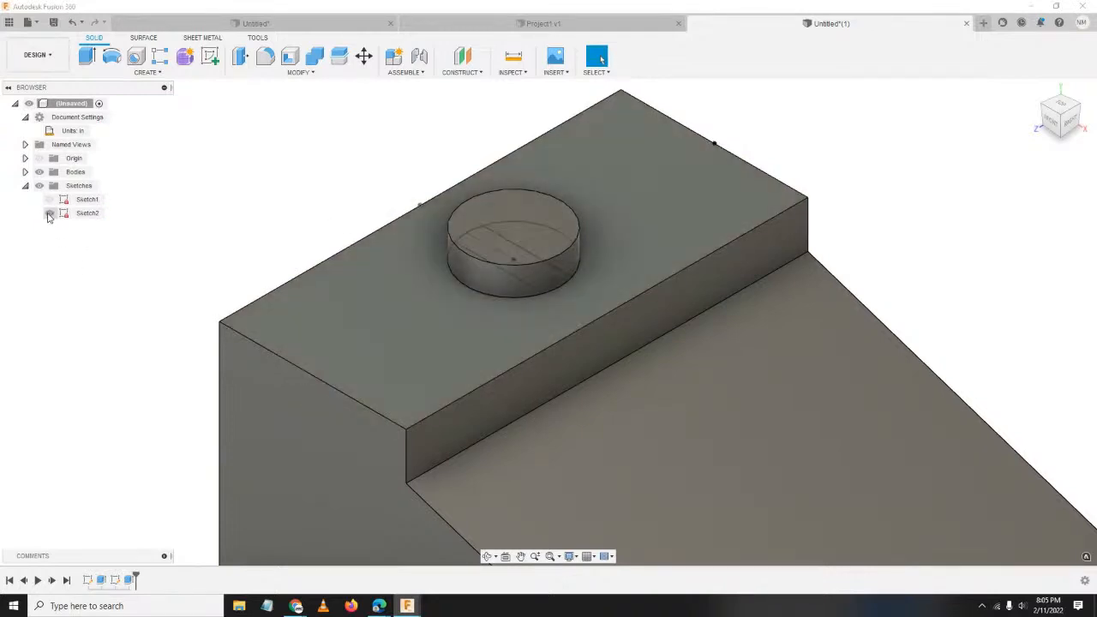
Select Sketch2's middle strip profile on the boss top.
{"action": "left_click", "coordinate": [491, 254]}
{"action": "left_click", "coordinate": [510, 229]}
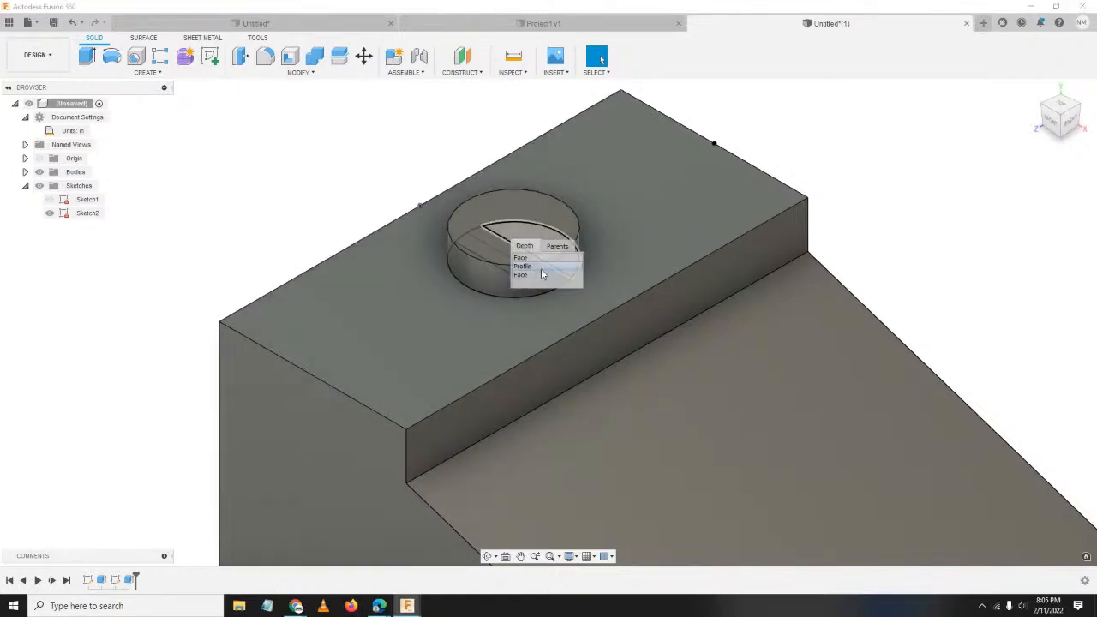
{"action": "left_click", "coordinate": [540, 267]}
{"action": "left_click", "coordinate": [163, 231]}
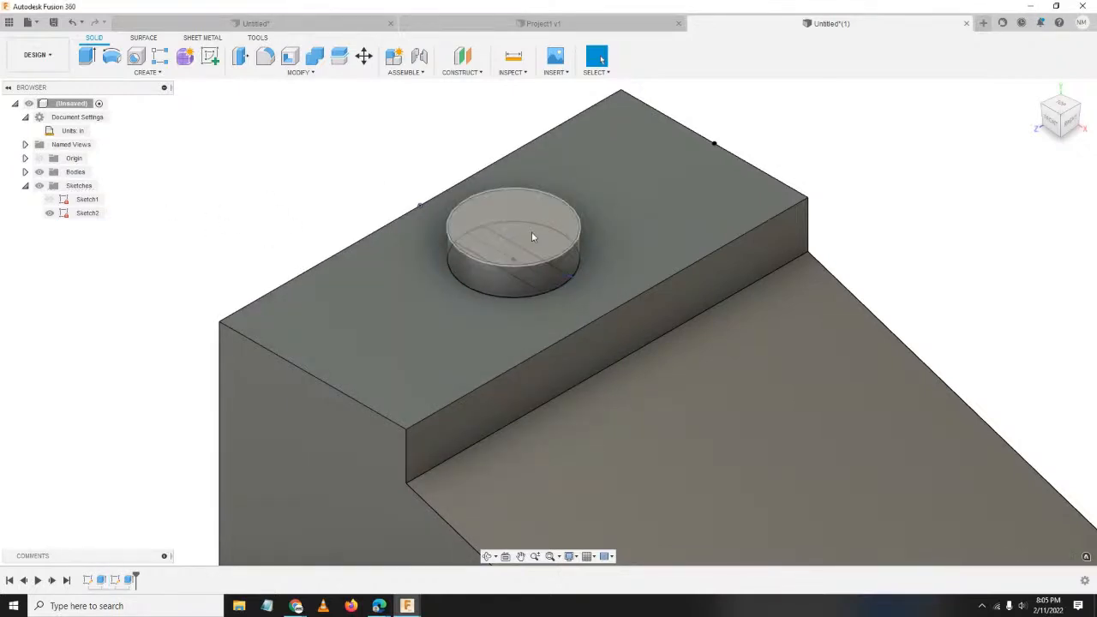
{"action": "left_click", "coordinate": [540, 286]}
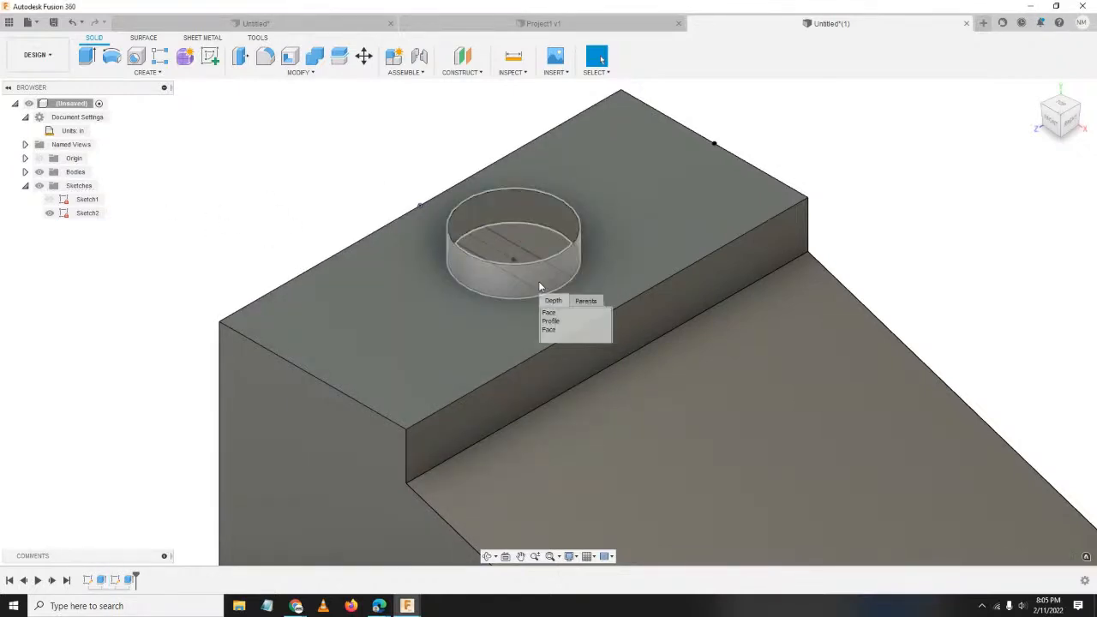
{"action": "left_click", "coordinate": [562, 323]}
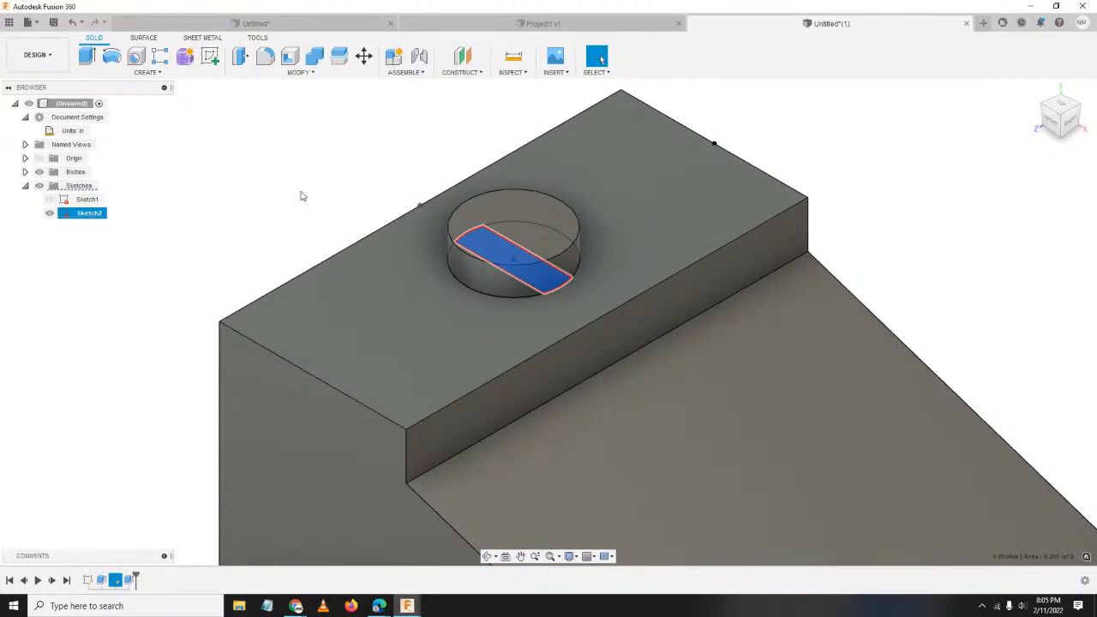
Extrude the strip profile as a cut, dragging its depth to 0.717 in.
{"action": "key", "text": "e"}
{"action": "mouse_move", "coordinate": [512, 230]}
{"action": "left_mouse_down"}
{"action": "mouse_move", "coordinate": [515, 177]}
{"action": "mouse_move", "coordinate": [525, 234]}
{"action": "mouse_move", "coordinate": [514, 204]}
{"action": "mouse_move", "coordinate": [512, 216]}
{"action": "left_mouse_up"}
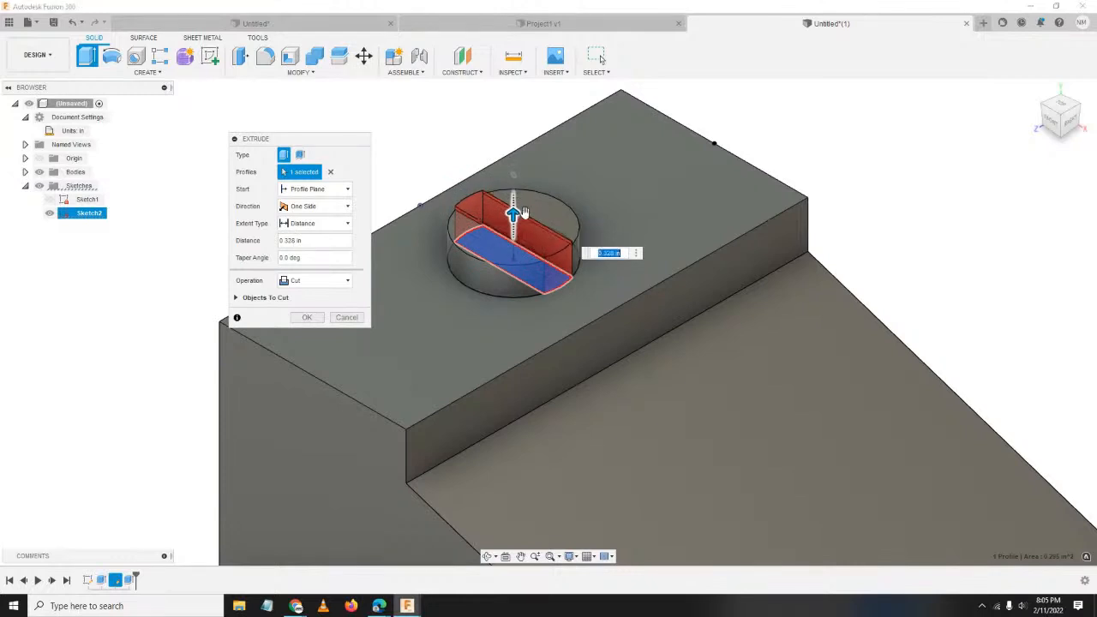
{"action": "left_click_drag", "start_coordinate": [332, 141], "coordinate": [282, 116]}
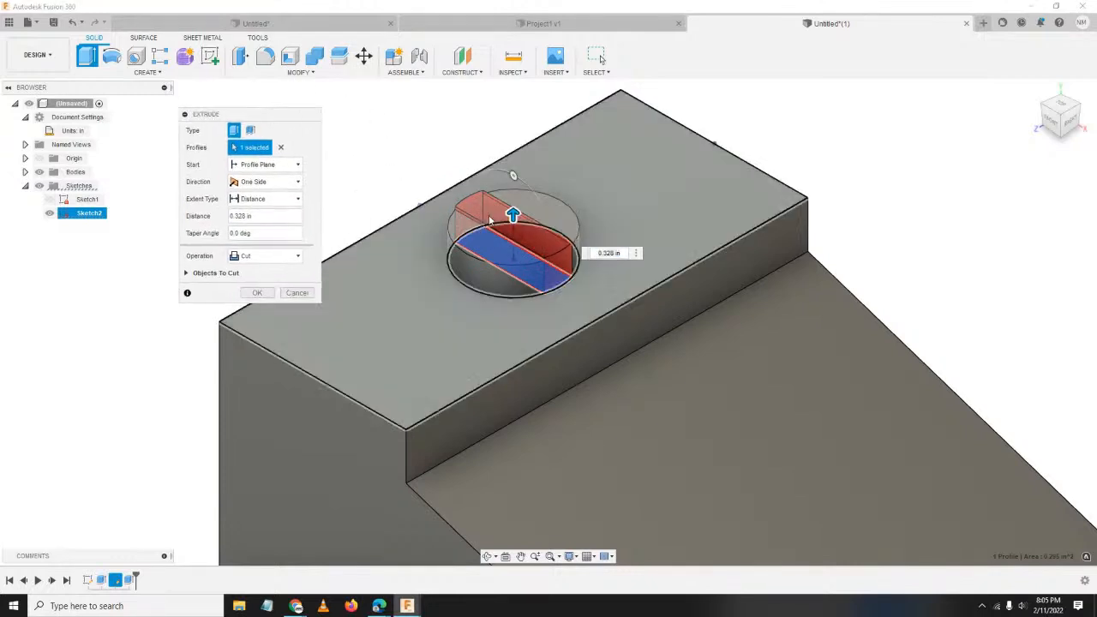
{"action": "left_click_drag", "start_coordinate": [513, 216], "coordinate": [513, 183]}
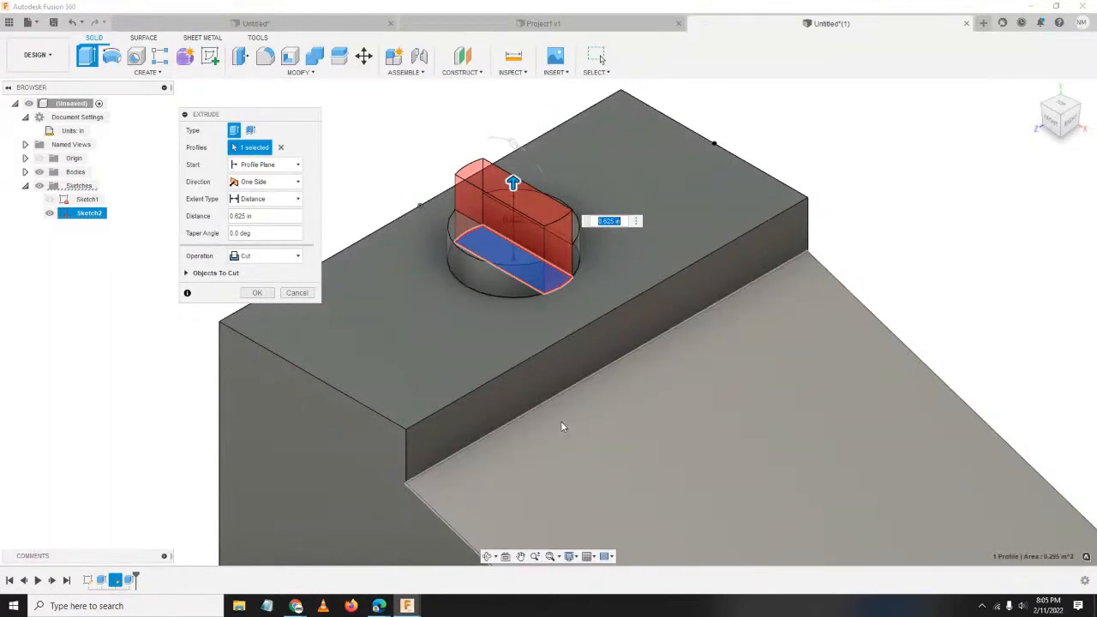
{"action": "middle_click_drag", "start_coordinate": [568, 431], "coordinate": [436, 241], "text": "shift"}
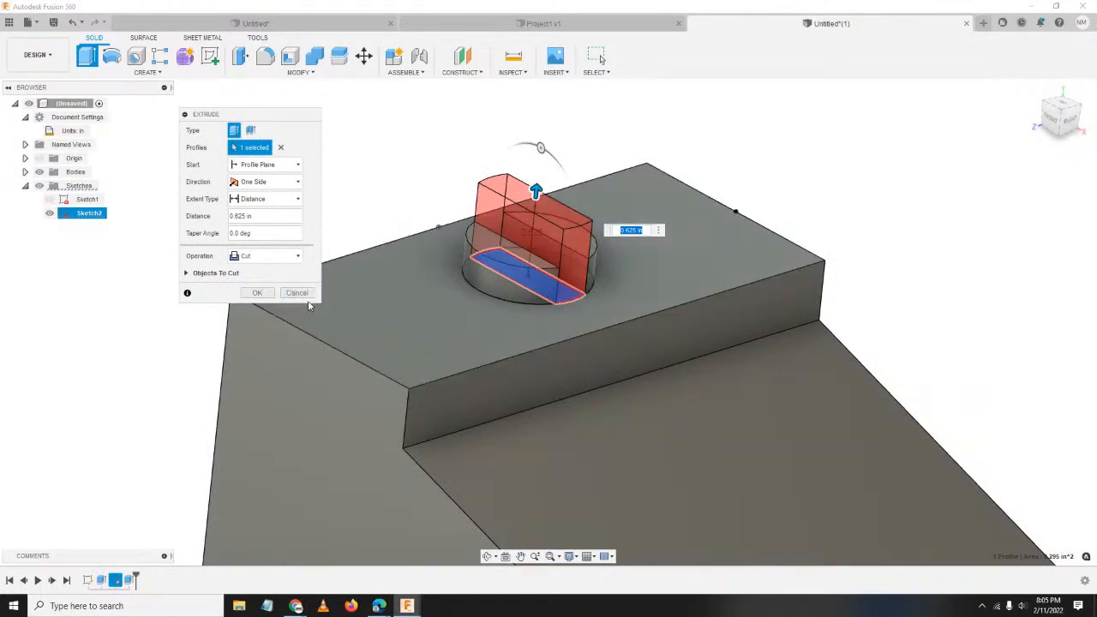
{"action": "mouse_move", "coordinate": [536, 190]}
{"action": "left_mouse_down"}
{"action": "mouse_move", "coordinate": [532, 174]}
{"action": "mouse_move", "coordinate": [533, 206]}
{"action": "mouse_move", "coordinate": [525, 182]}
{"action": "left_mouse_up"}
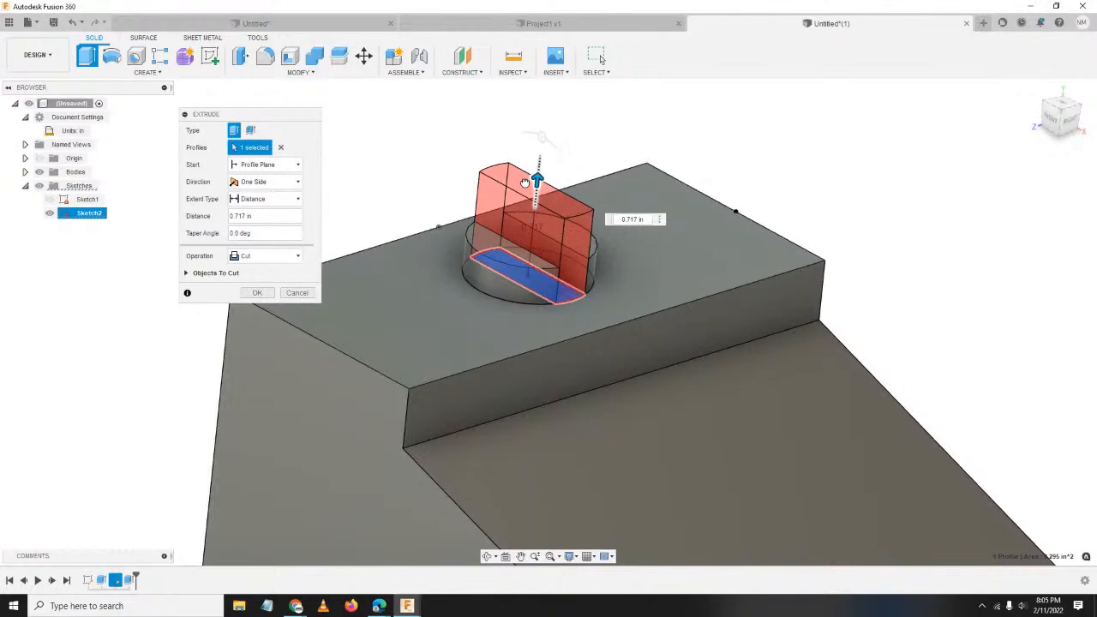
{"action": "left_click", "coordinate": [264, 201]}
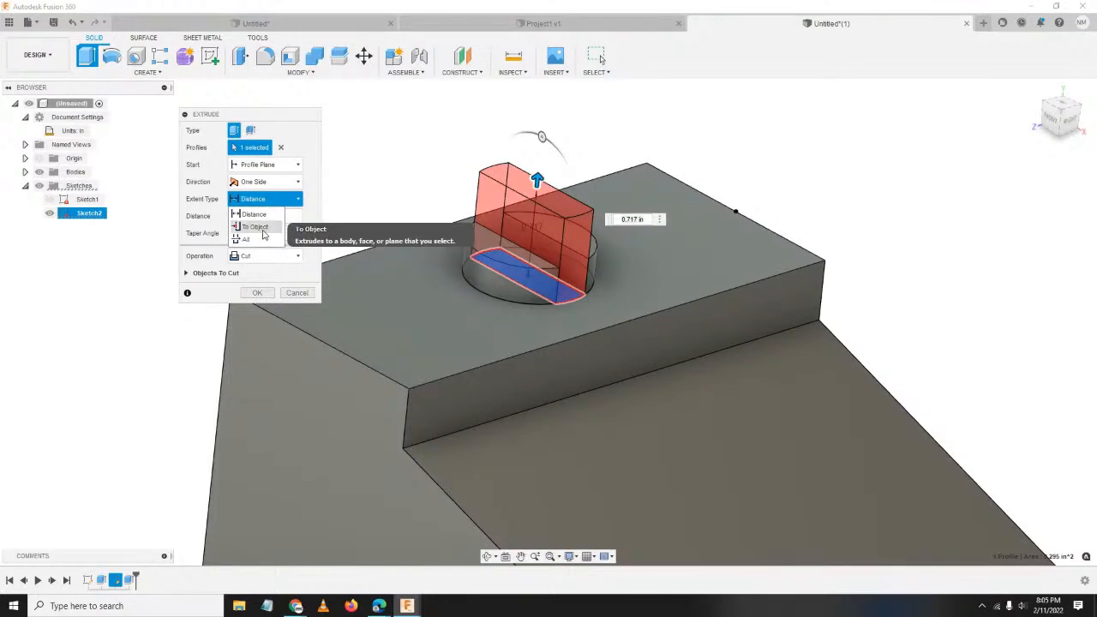
Set the cut's extent to To Object using the block's bottom face, and apply it.
{"action": "left_click", "coordinate": [256, 227]}
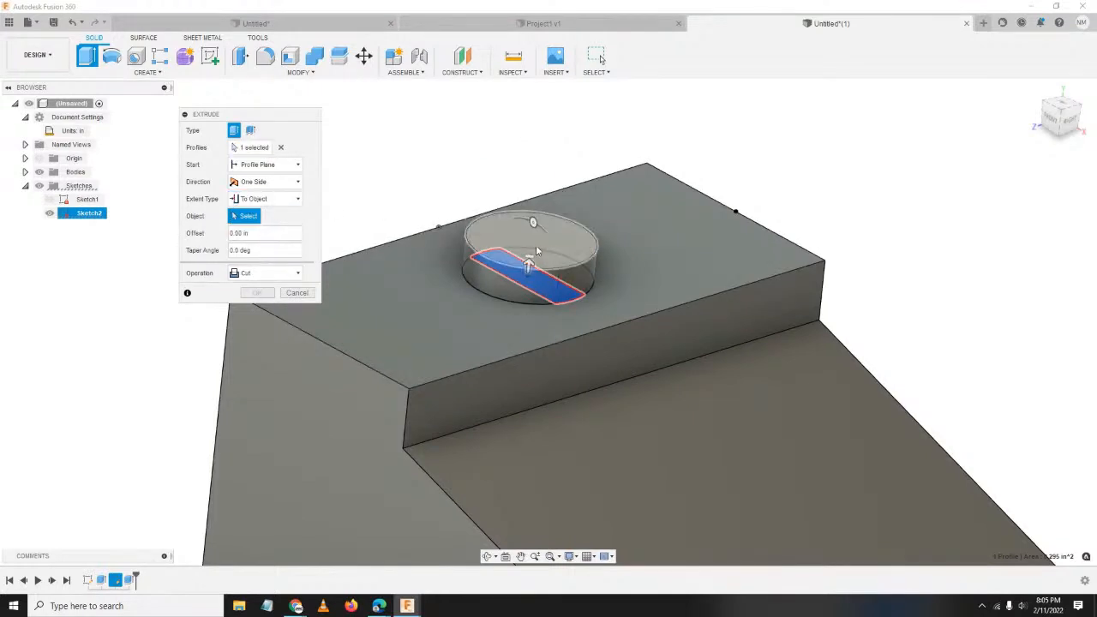
{"action": "left_click", "coordinate": [510, 249]}
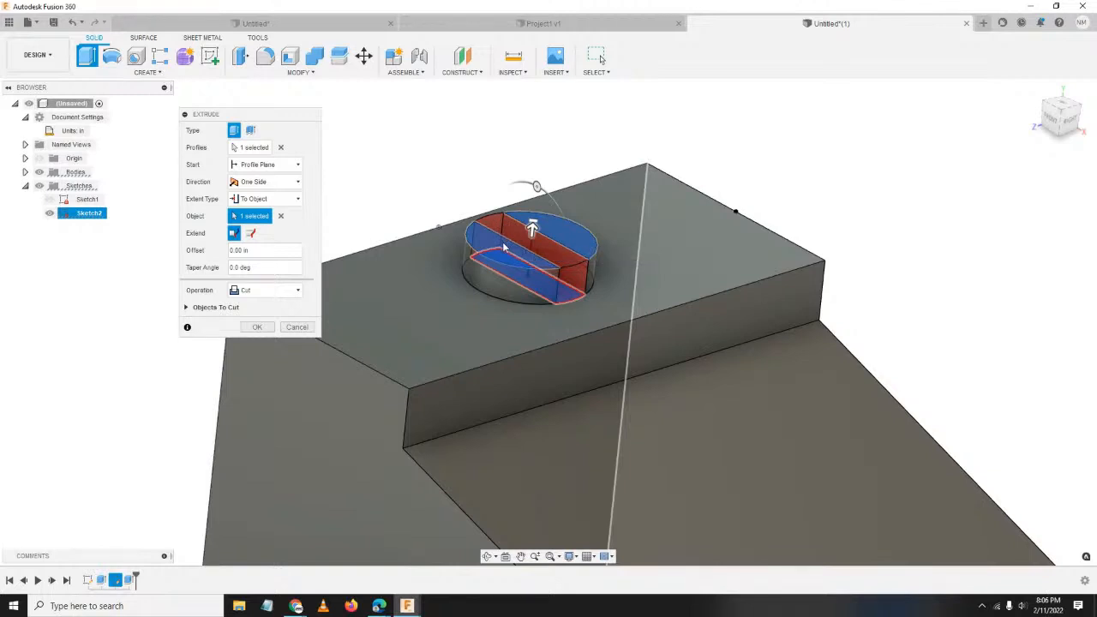
{"action": "middle_click_drag", "start_coordinate": [588, 382], "coordinate": [526, 316]}
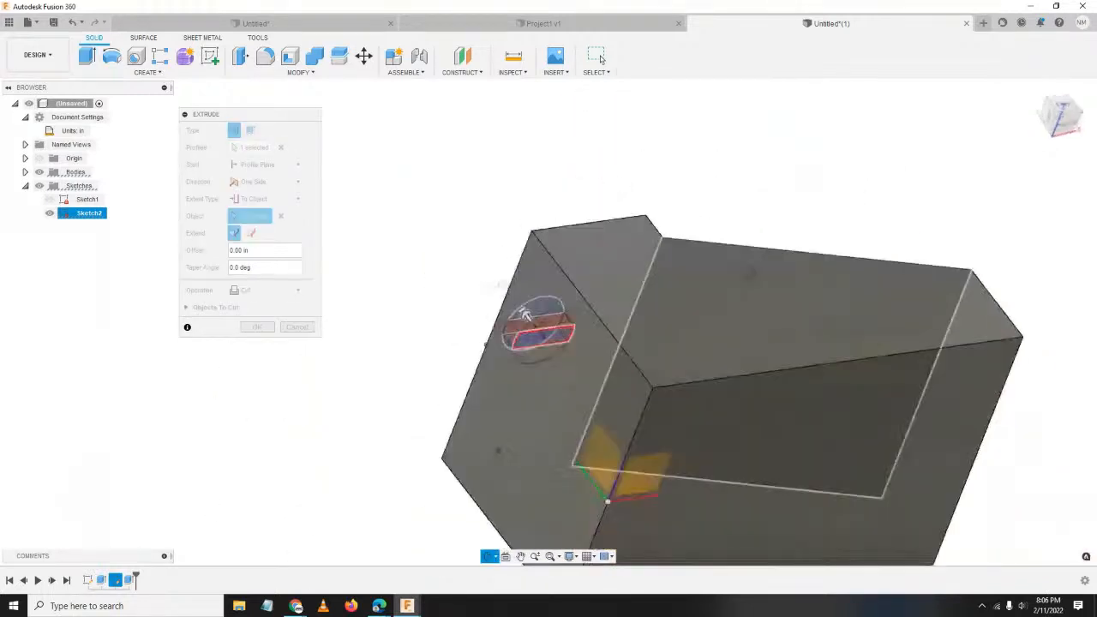
{"action": "middle_click_drag", "start_coordinate": [750, 274], "coordinate": [645, 357], "text": "shift"}
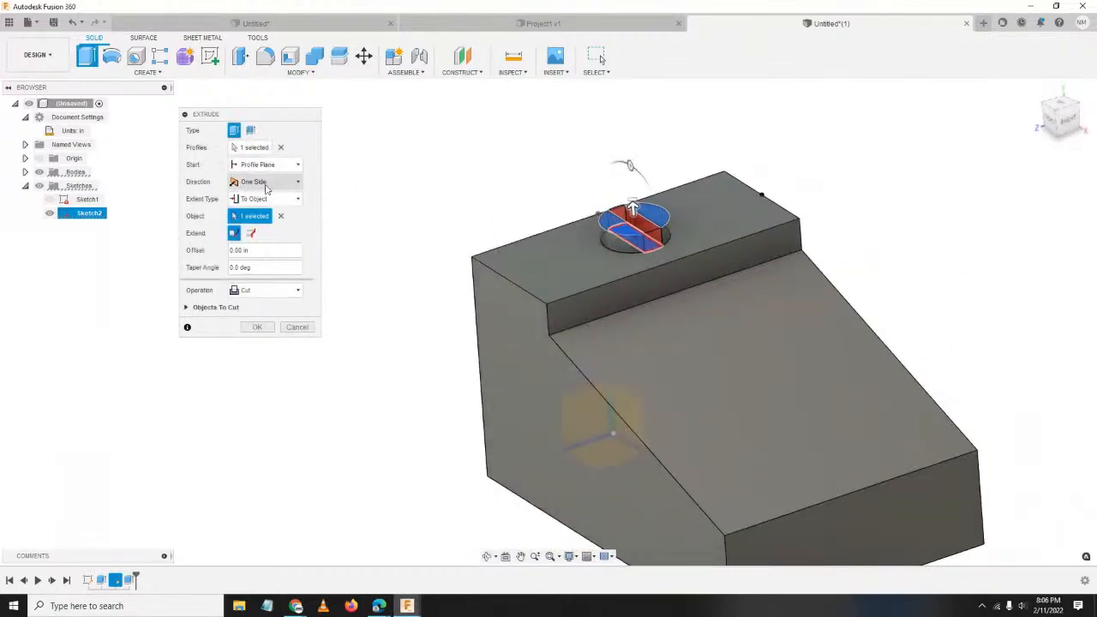
{"action": "left_click", "coordinate": [280, 216]}
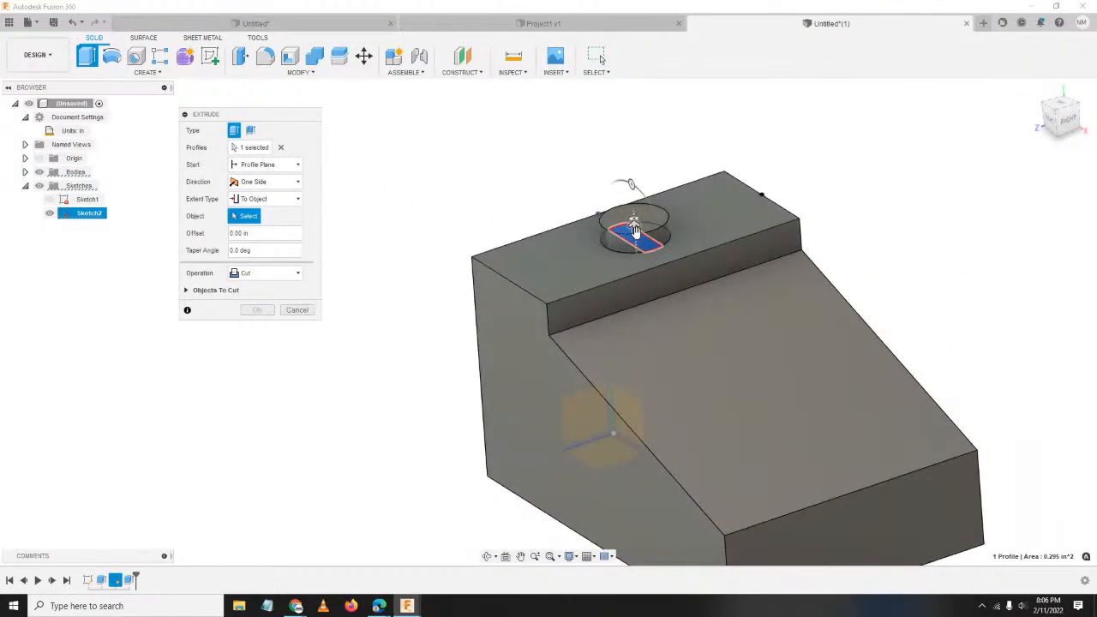
{"action": "middle_click_drag", "start_coordinate": [685, 326], "coordinate": [683, 219], "text": "shift"}
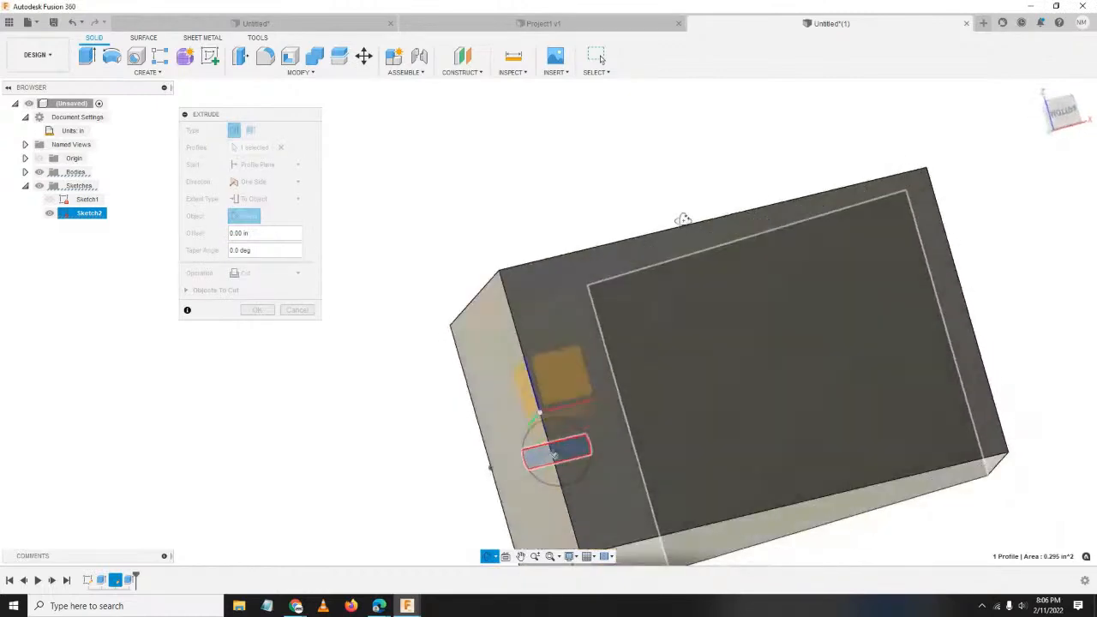
{"action": "left_click", "coordinate": [699, 335]}
{"action": "middle_click_drag", "start_coordinate": [705, 316], "coordinate": [745, 454], "text": "shift"}
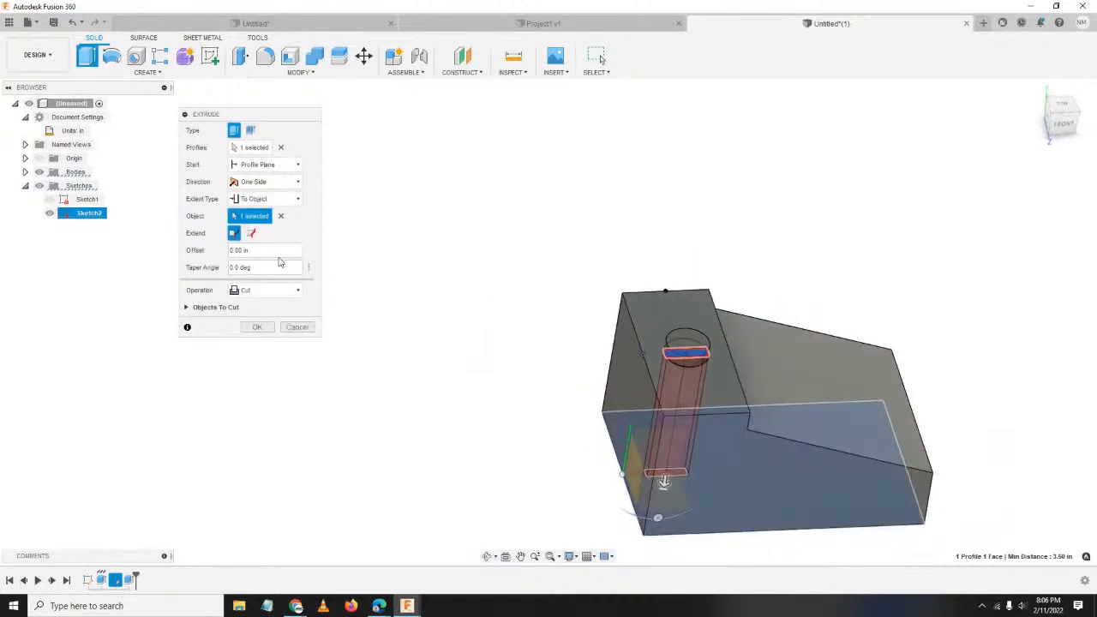
{"action": "left_click", "coordinate": [244, 199]}
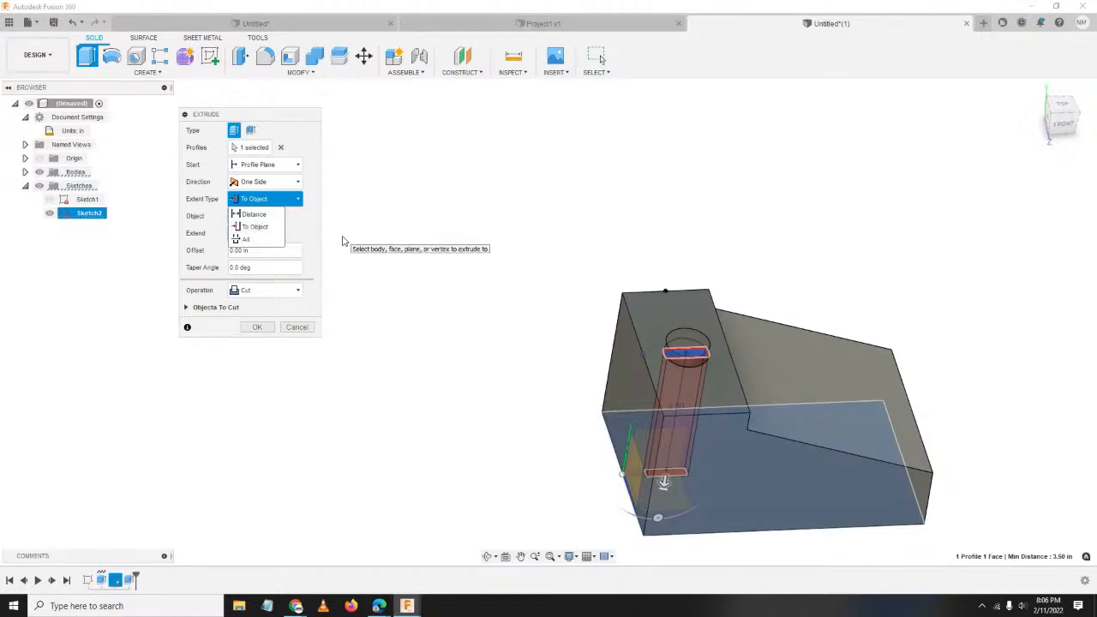
{"action": "left_click", "coordinate": [277, 204]}
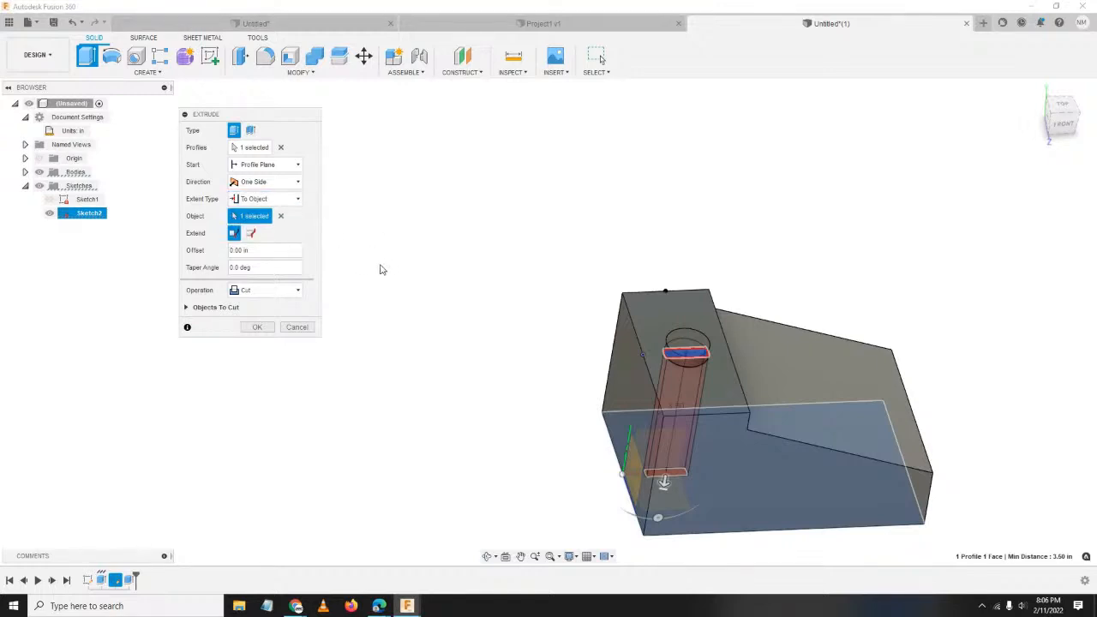
{"action": "left_click", "coordinate": [257, 327]}
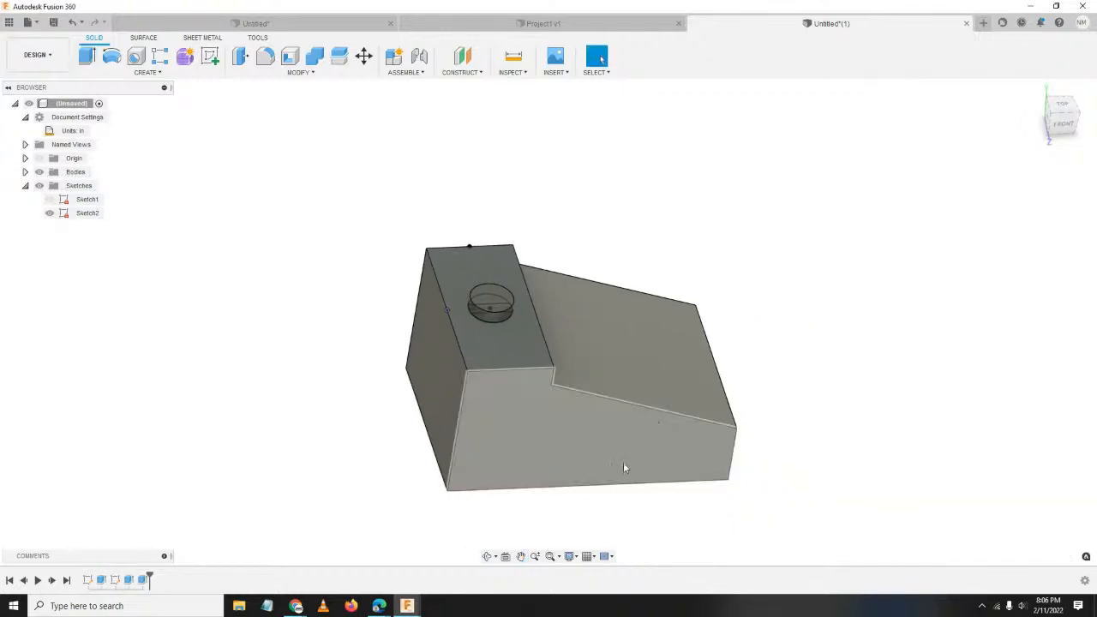
{"action": "middle_click_drag", "start_coordinate": [624, 466], "coordinate": [477, 398], "text": "shift"}
{"action": "middle_click_drag", "start_coordinate": [542, 410], "coordinate": [480, 388], "text": "shift"}
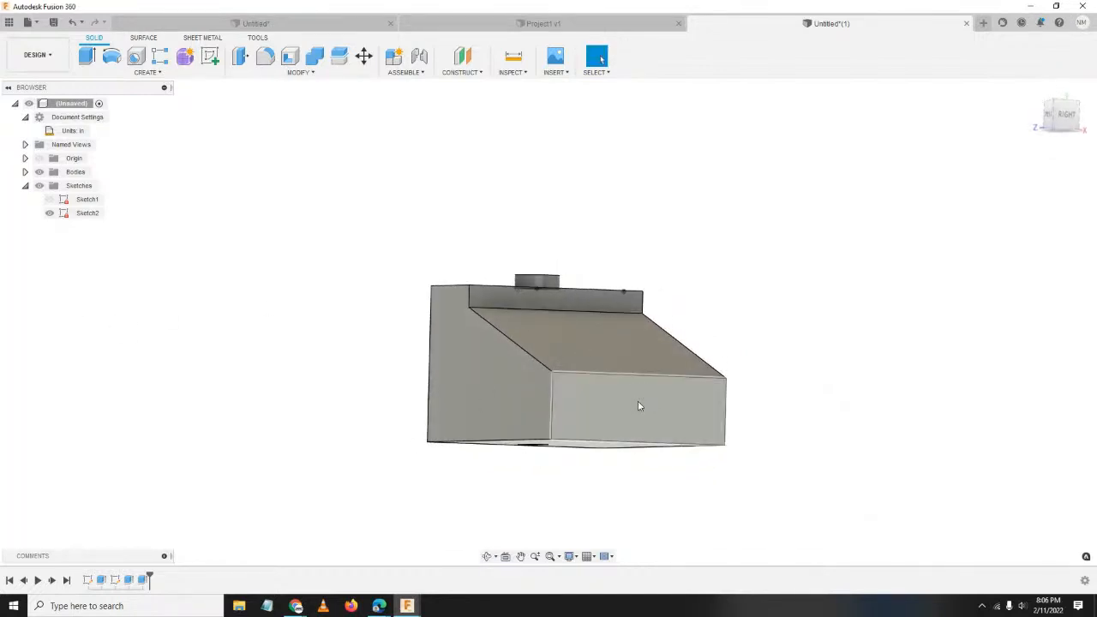
{"action": "middle_click_drag", "start_coordinate": [590, 435], "coordinate": [604, 467], "text": "shift"}
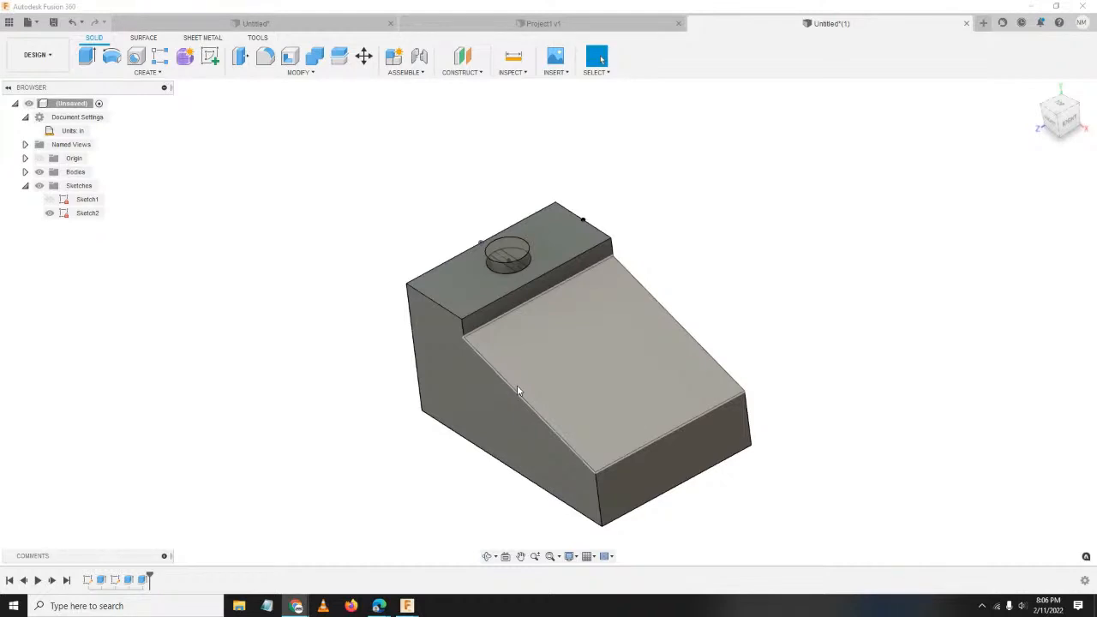
{"action": "left_click", "coordinate": [463, 73]}
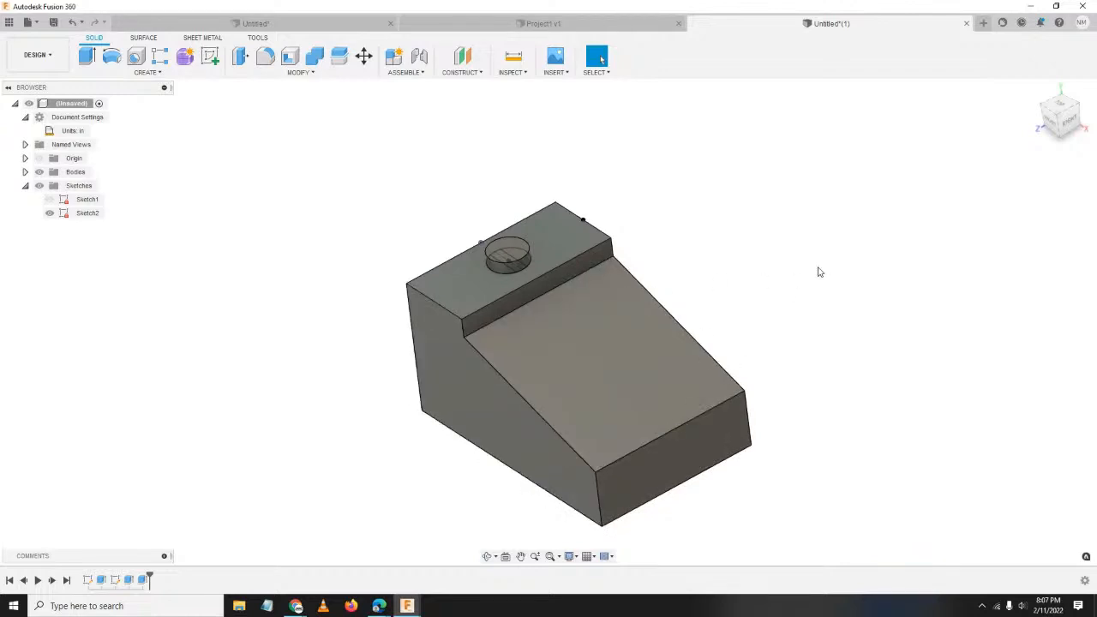
{"action": "left_click", "coordinate": [607, 370]}
{"action": "right_click", "coordinate": [606, 370]}
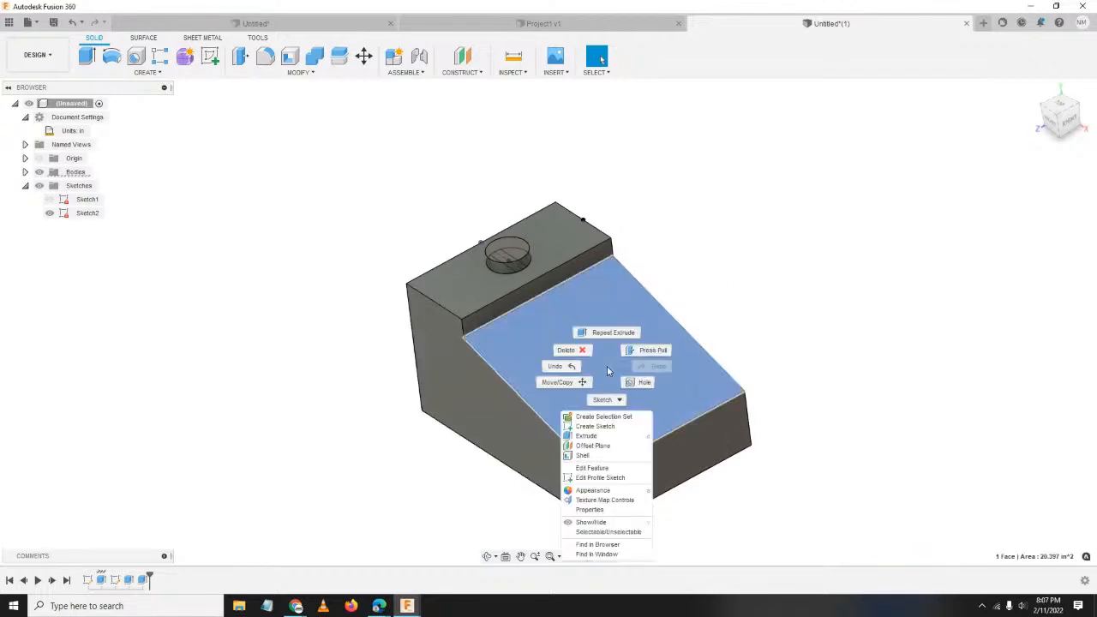
Create a new sketch on the block's sloped face.
{"action": "left_click", "coordinate": [595, 426]}
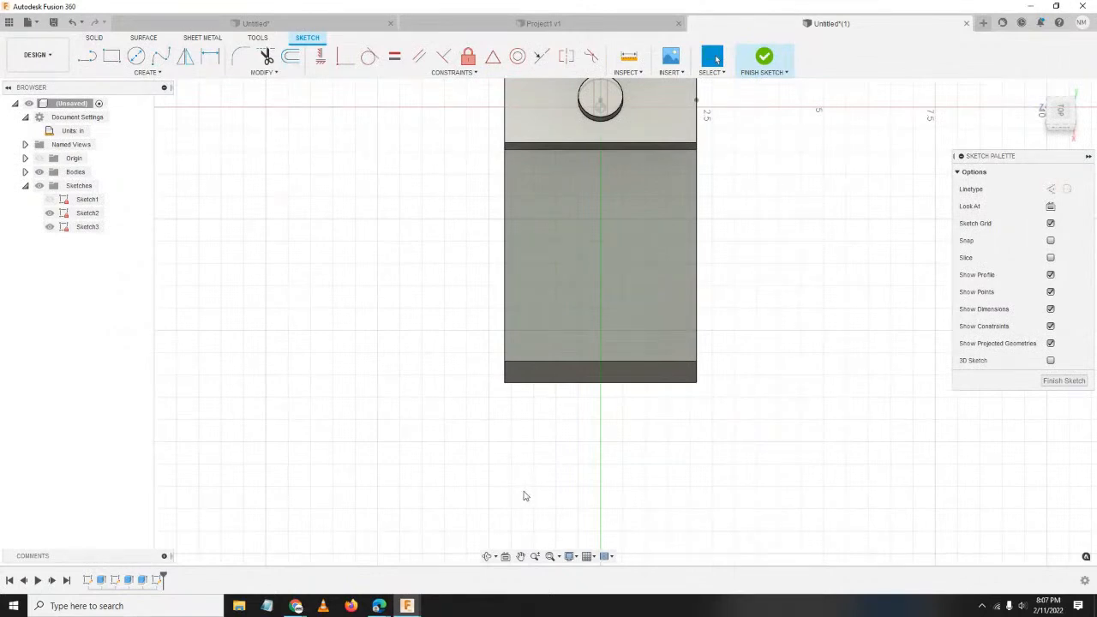
{"action": "key", "text": "s"}
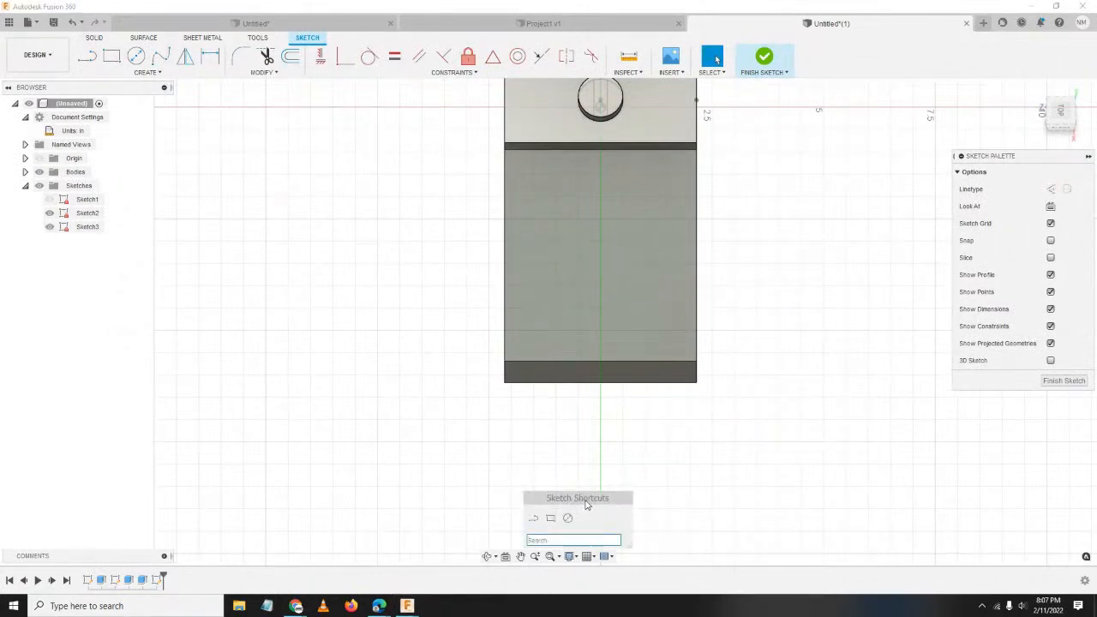
{"action": "mouse_move", "coordinate": [586, 504]}
{"action": "left_mouse_down"}
{"action": "mouse_move", "coordinate": [393, 326]}
{"action": "mouse_move", "coordinate": [382, 298]}
{"action": "left_mouse_up"}
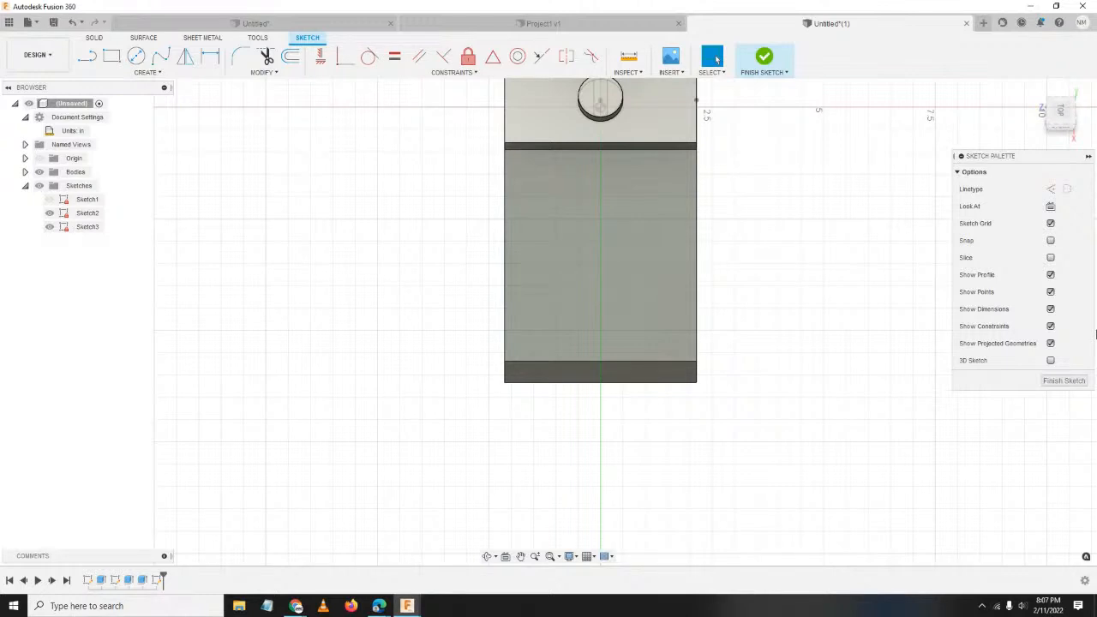
{"action": "key", "text": "l"}
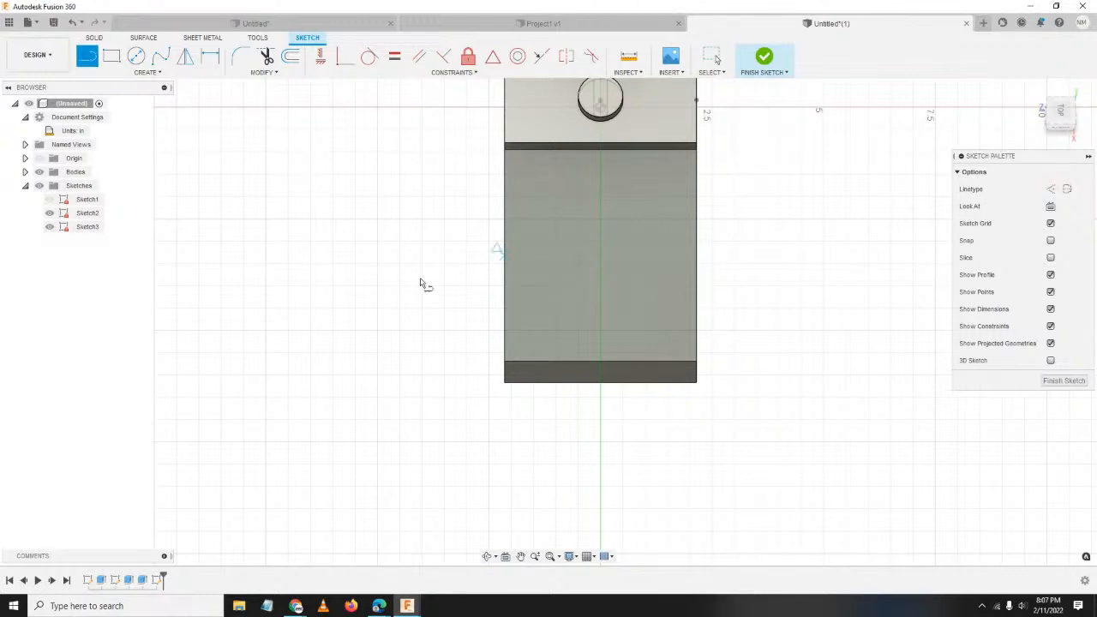
{"action": "key", "text": "Escape"}
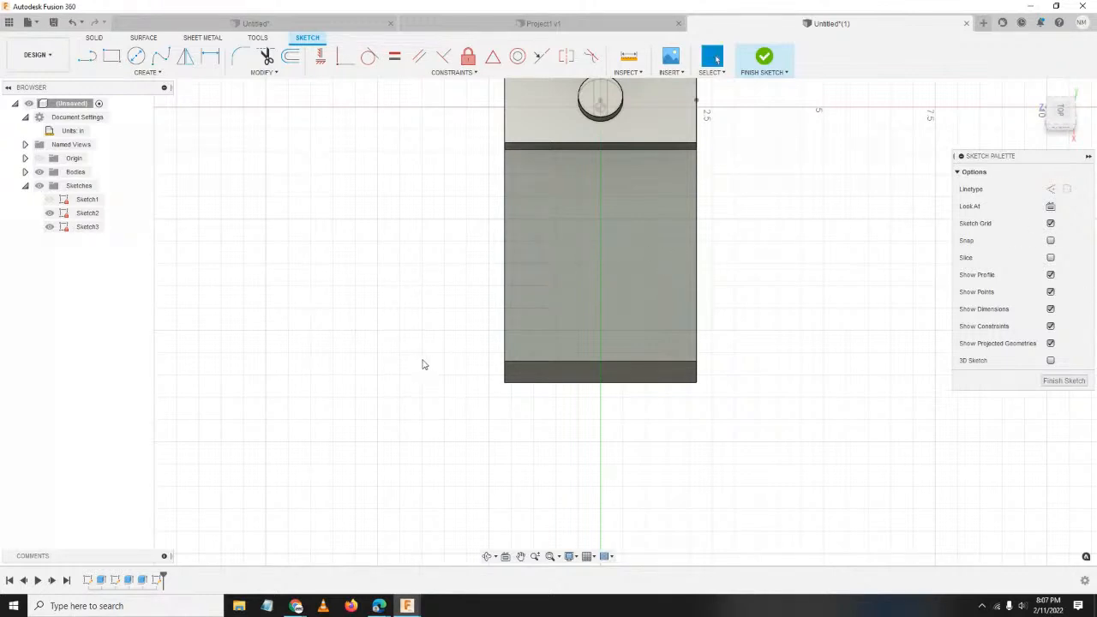
Choose the Point tool by searching 'po' in the sketch command search.
{"action": "key", "text": "s"}
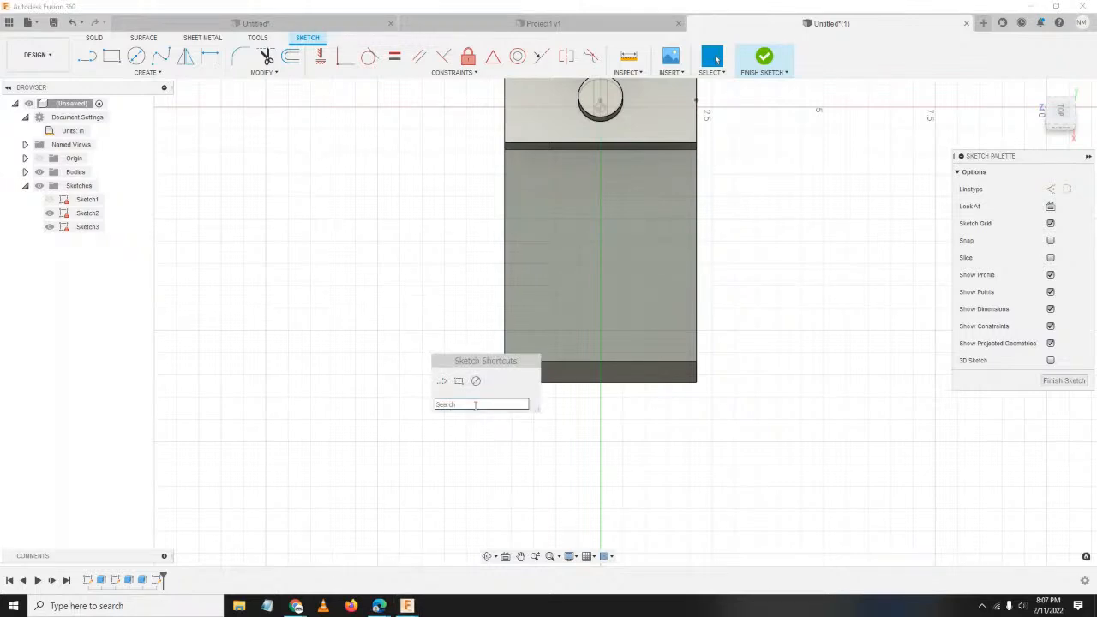
{"action": "type", "text": "lin"}
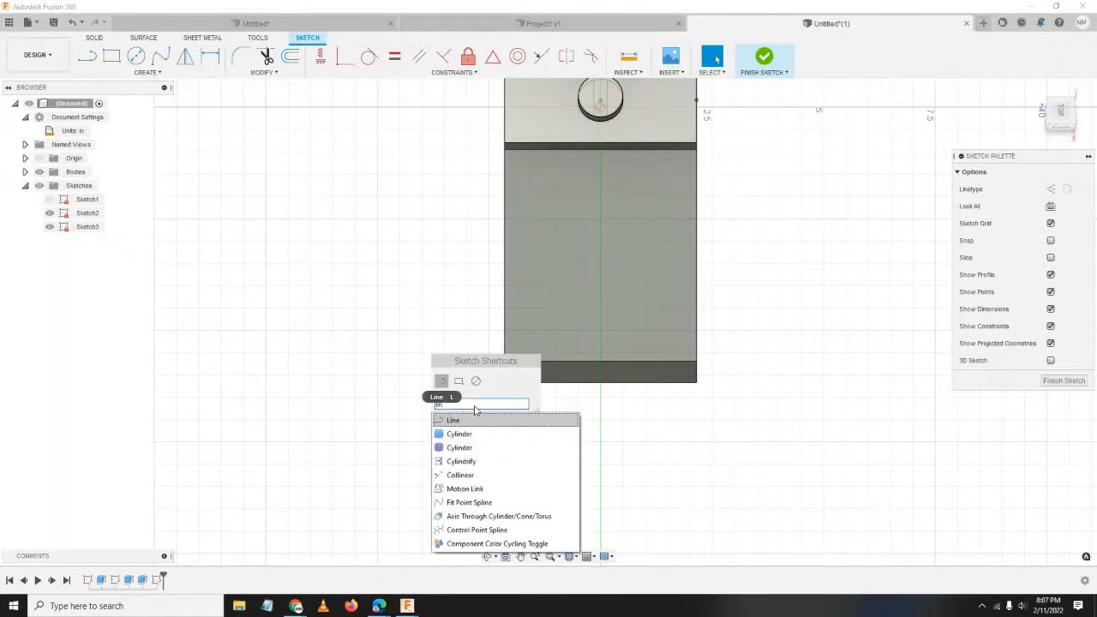
{"action": "key", "text": "BackSpace"}
{"action": "key", "text": "BackSpace"}
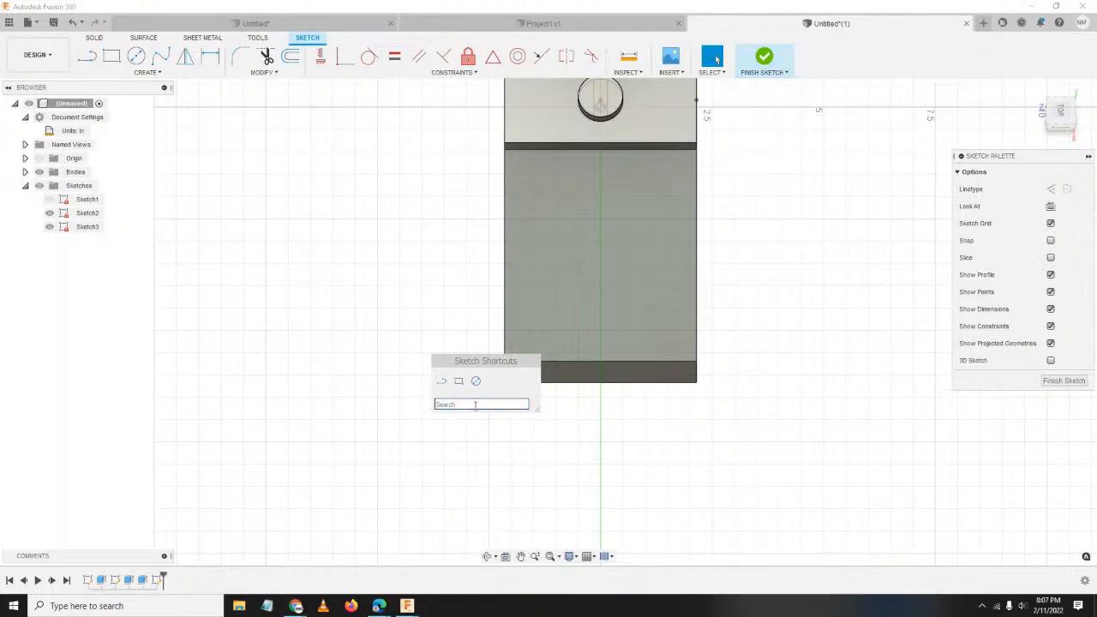
{"action": "type", "text": "po"}
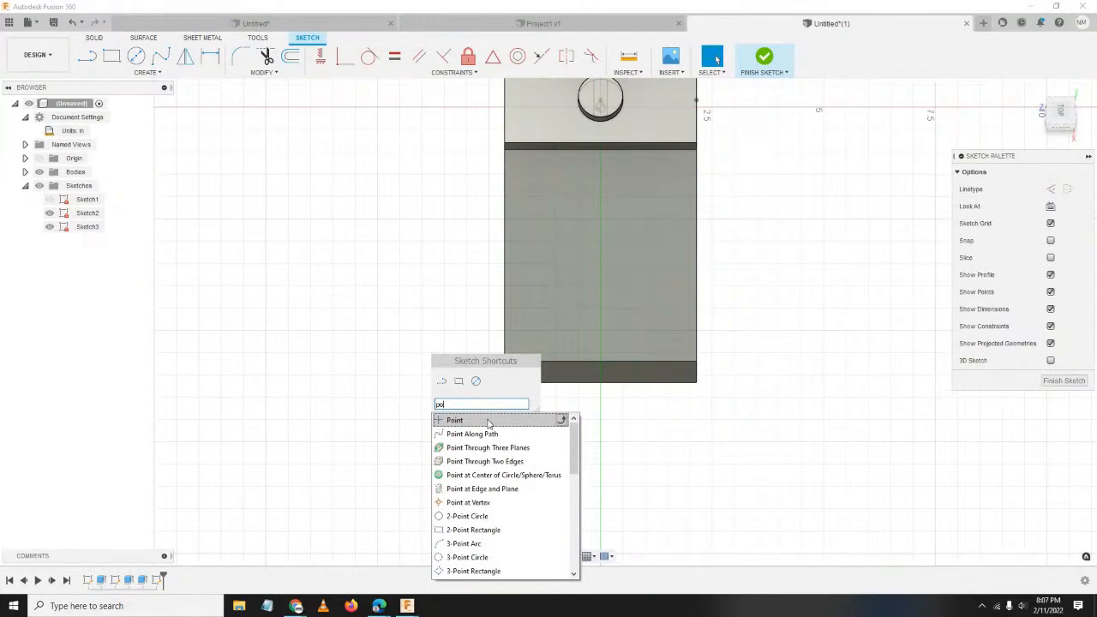
{"action": "left_click", "coordinate": [488, 420]}
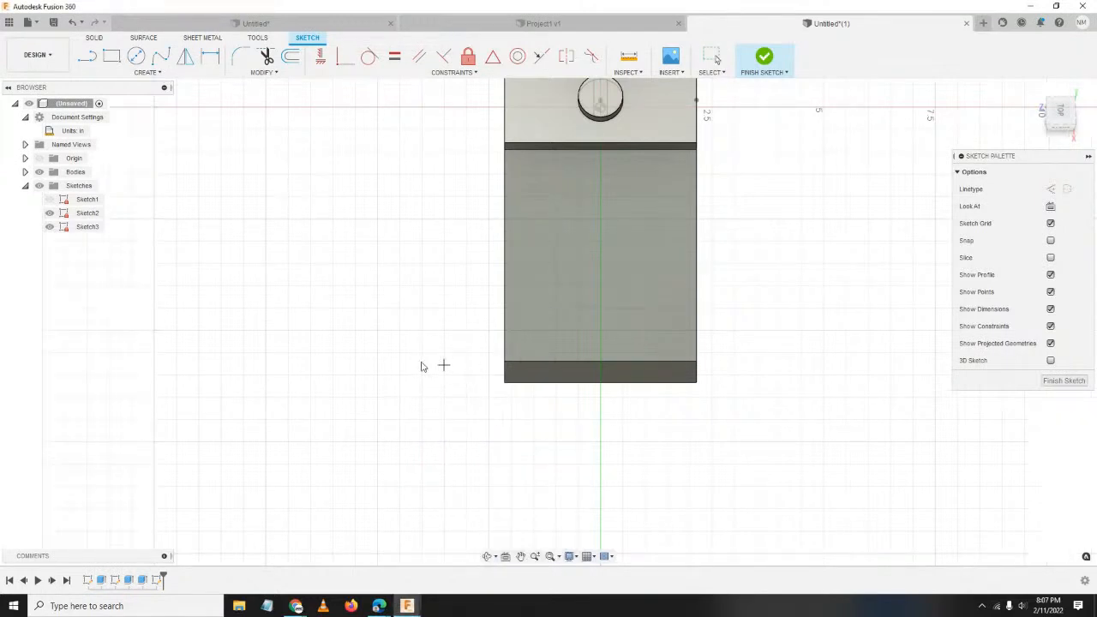
Orbit, reset to the home isometric view, then zoom and pan in on the sloped face.
{"action": "mouse_move", "coordinate": [431, 389]}
{"action": "middle_mouse_down", "text": "shift"}
{"action": "mouse_move", "coordinate": [510, 385]}
{"action": "mouse_move", "coordinate": [504, 343]}
{"action": "mouse_move", "coordinate": [531, 300]}
{"action": "mouse_move", "coordinate": [587, 255]}
{"action": "mouse_move", "coordinate": [480, 267]}
{"action": "middle_mouse_up", "text": "shift"}
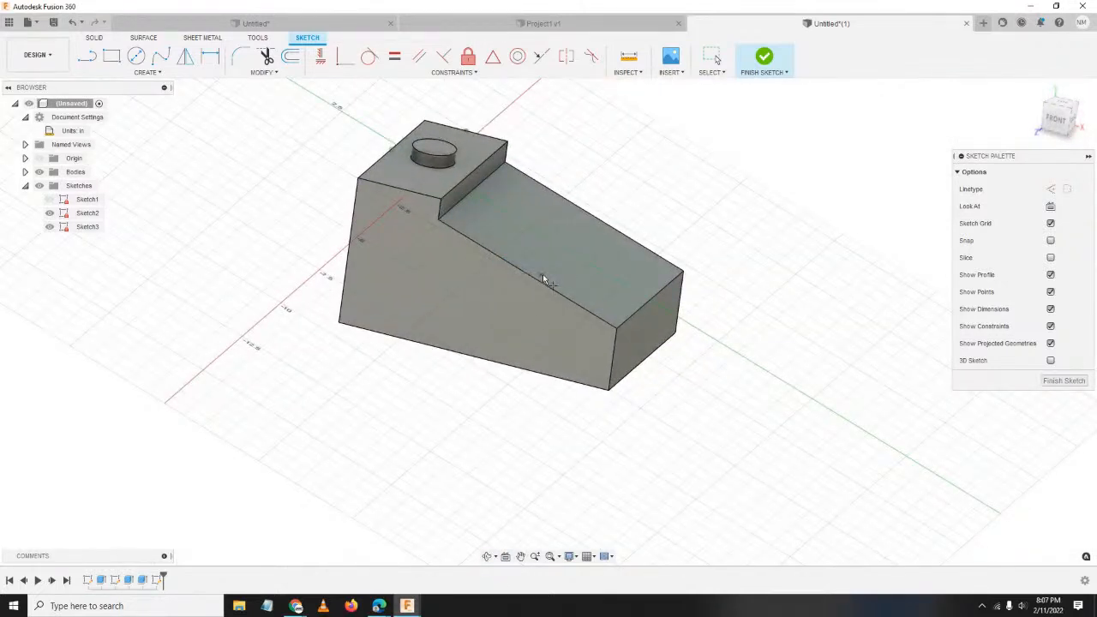
{"action": "middle_click_drag", "start_coordinate": [543, 276], "coordinate": [414, 316], "text": "shift"}
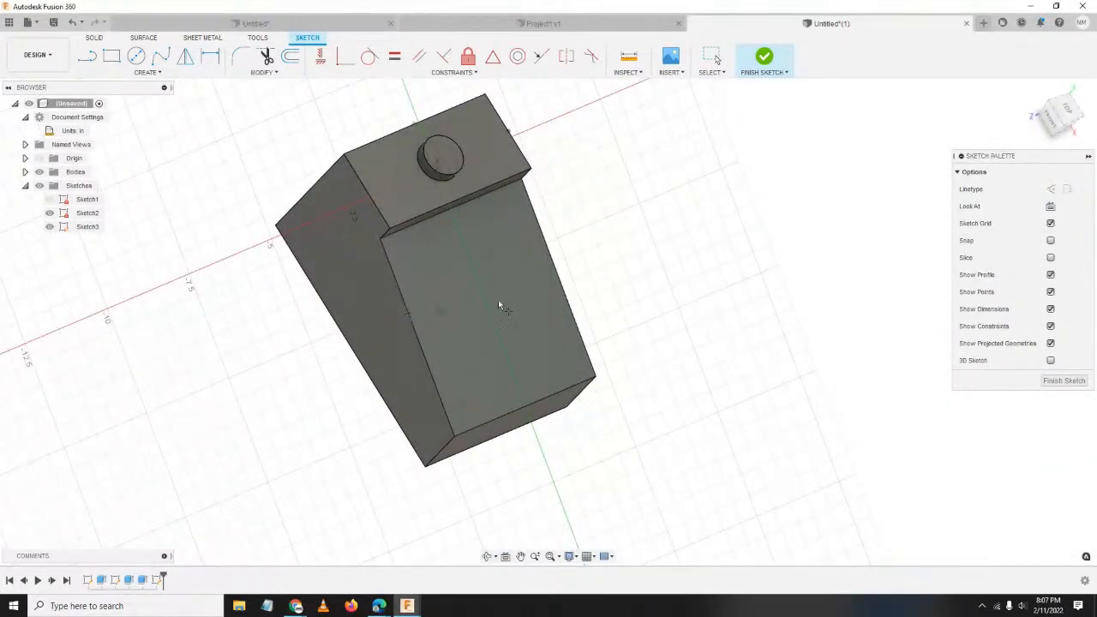
{"action": "middle_click_drag", "start_coordinate": [681, 459], "coordinate": [600, 396], "text": "shift"}
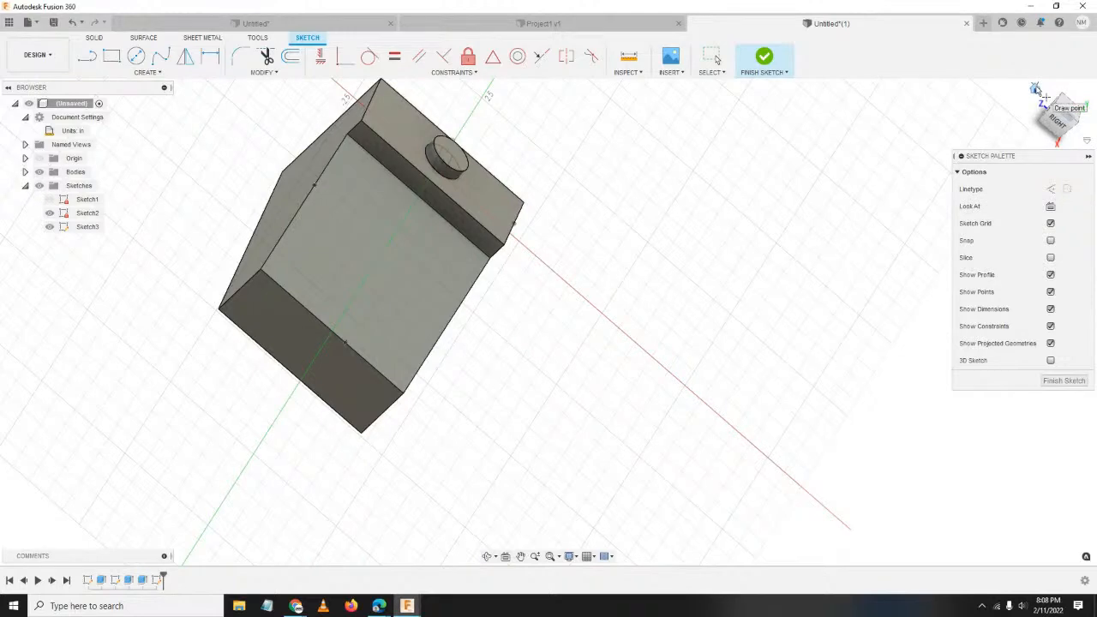
{"action": "left_click", "coordinate": [1035, 89]}
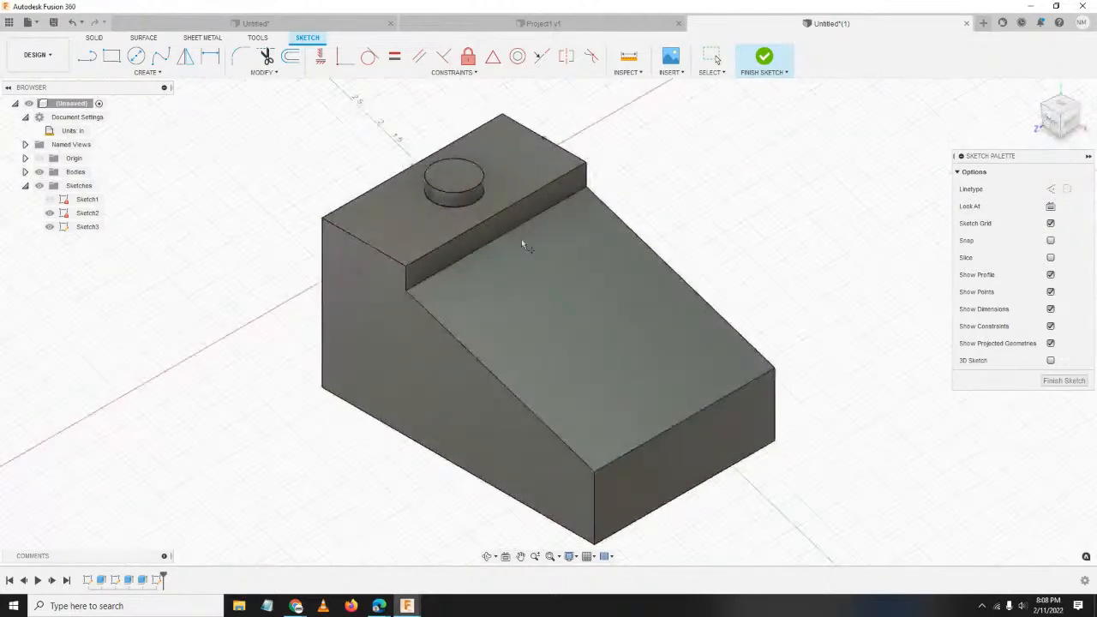
{"action": "scroll", "coordinate": [594, 344], "scroll_direction": "up", "scroll_amount": 3}
{"action": "scroll", "coordinate": [624, 394], "scroll_direction": "down", "scroll_amount": 1}
{"action": "scroll", "coordinate": [633, 386], "scroll_direction": "up", "scroll_amount": 1}
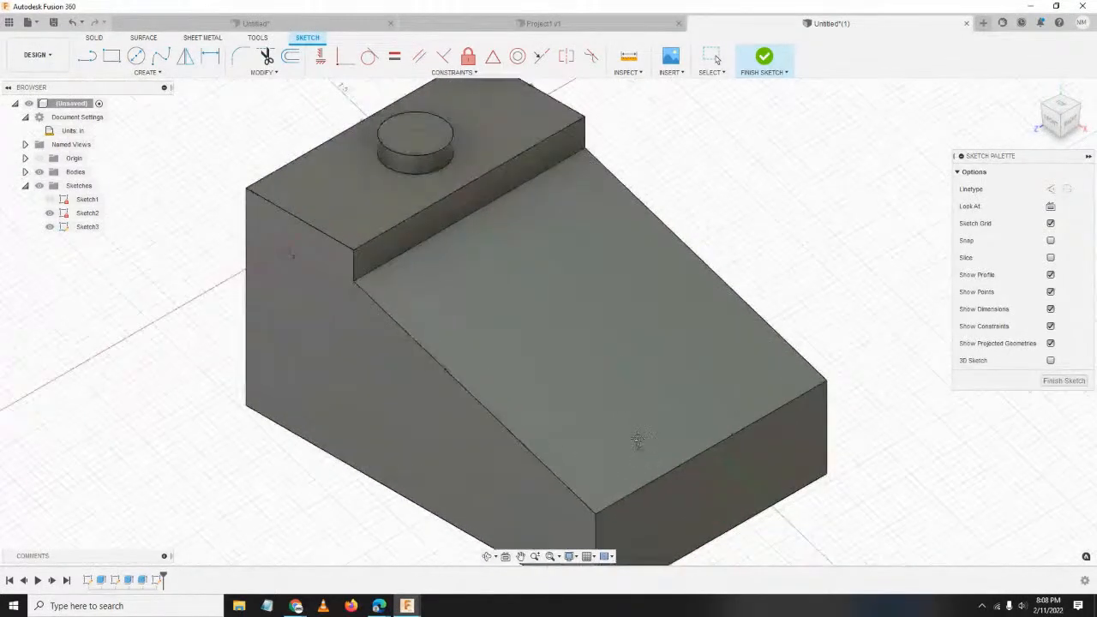
{"action": "middle_click_drag", "start_coordinate": [636, 445], "coordinate": [583, 362]}
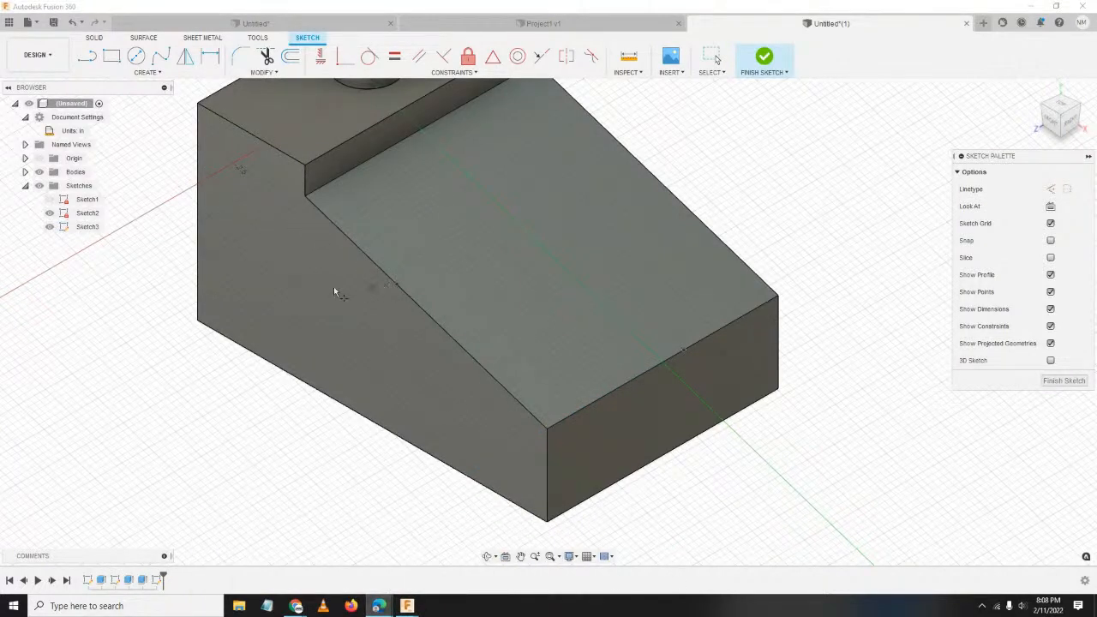
{"action": "scroll", "coordinate": [307, 361], "scroll_direction": "up", "scroll_amount": 2}
{"action": "scroll", "coordinate": [321, 367], "scroll_direction": "down", "scroll_amount": 4}
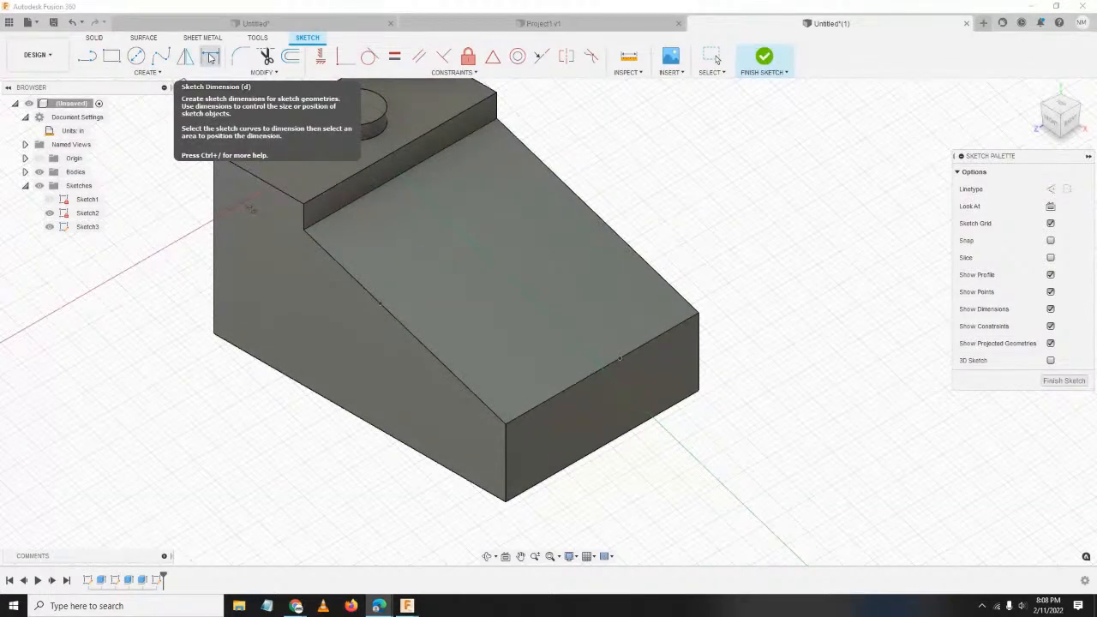
Dimension the slope-edge sketch point 1.5 in from the top corner of the slope edge.
{"action": "left_click", "coordinate": [210, 58]}
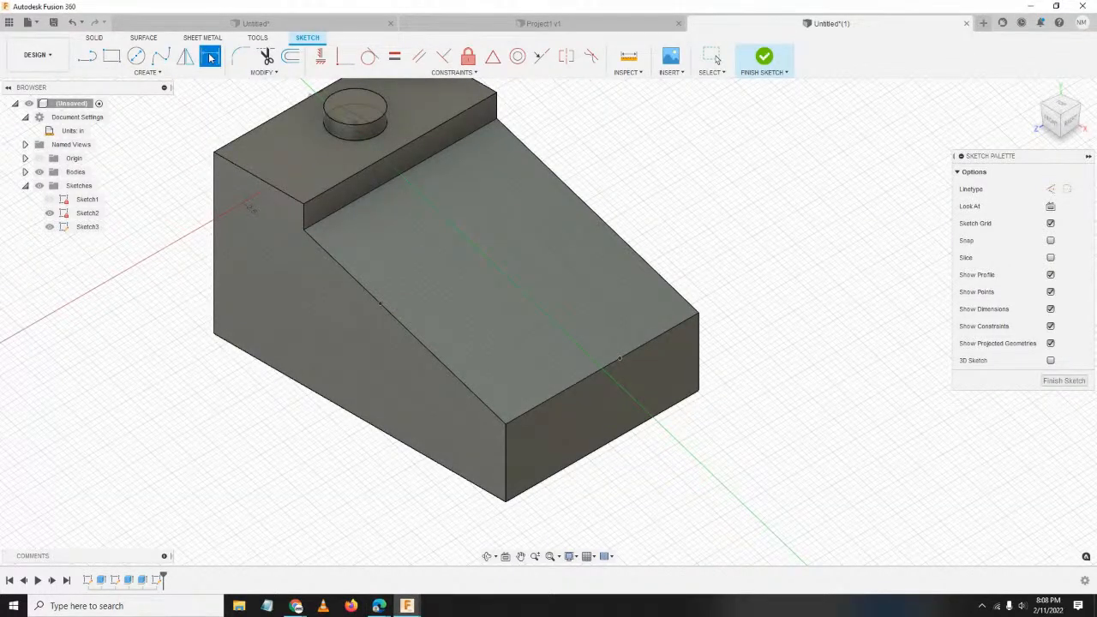
{"action": "scroll", "coordinate": [318, 236], "scroll_direction": "up", "scroll_amount": 5}
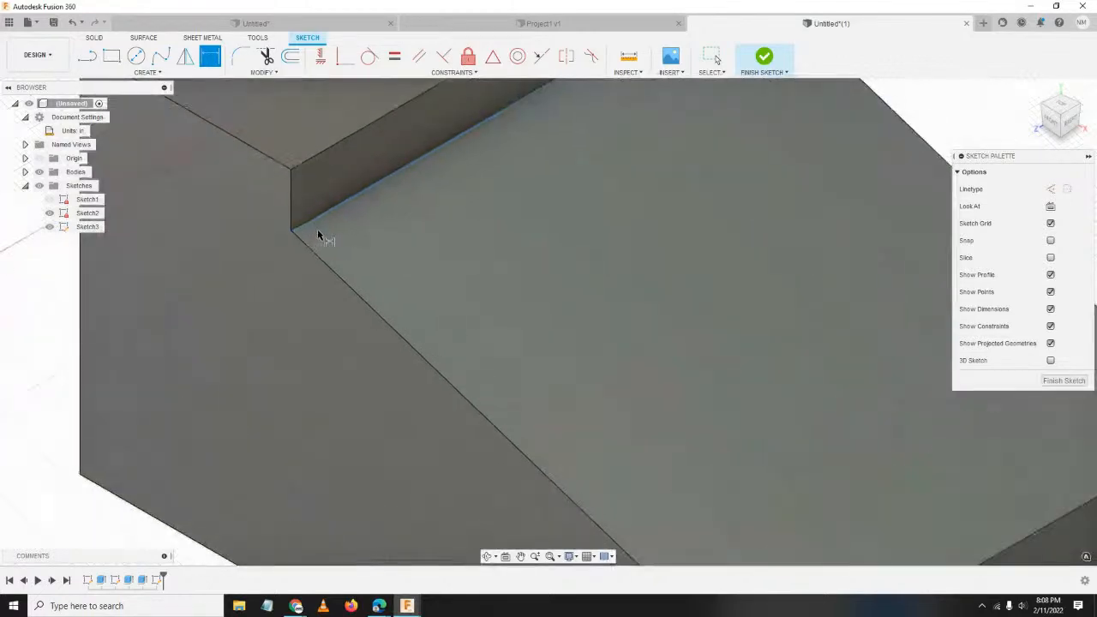
{"action": "scroll", "coordinate": [455, 338], "scroll_direction": "down", "scroll_amount": 5}
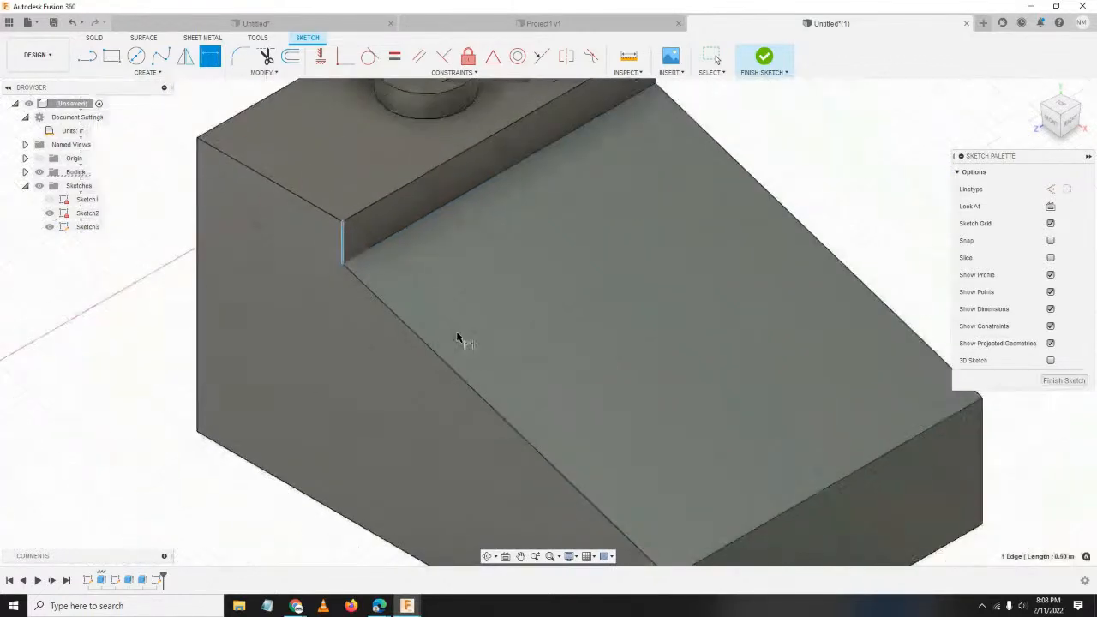
{"action": "left_click", "coordinate": [465, 383]}
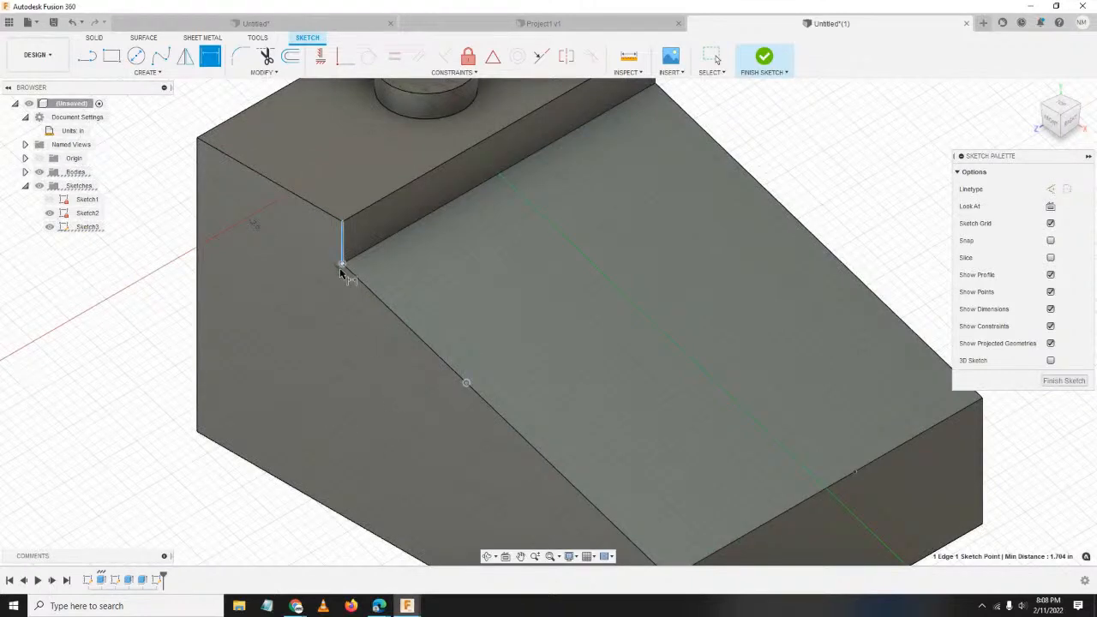
{"action": "key", "text": "Escape"}
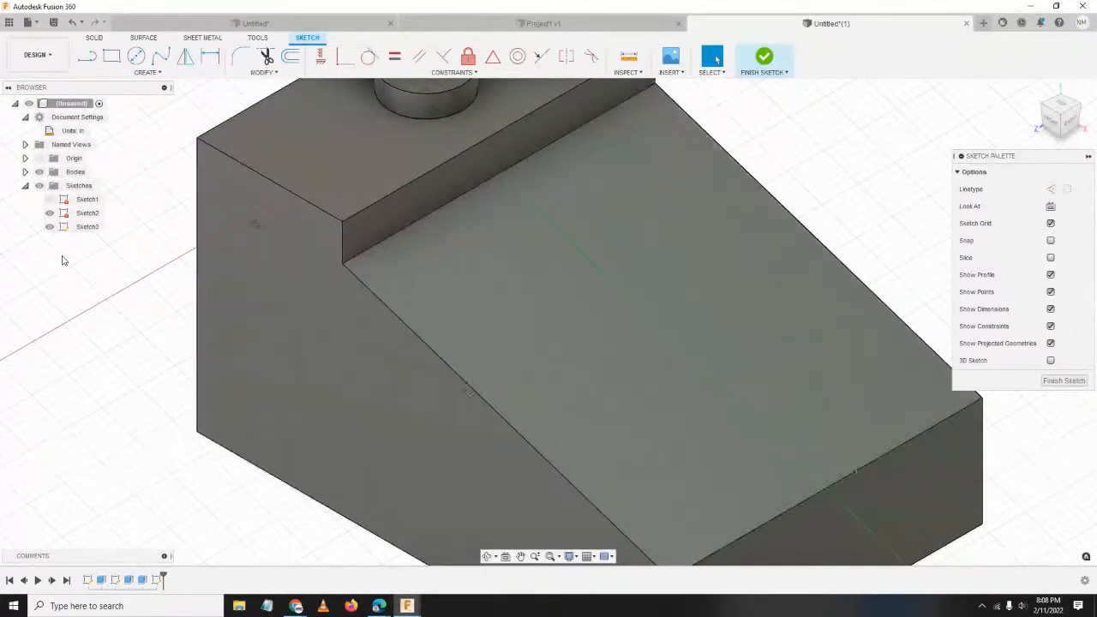
{"action": "left_click", "coordinate": [210, 56]}
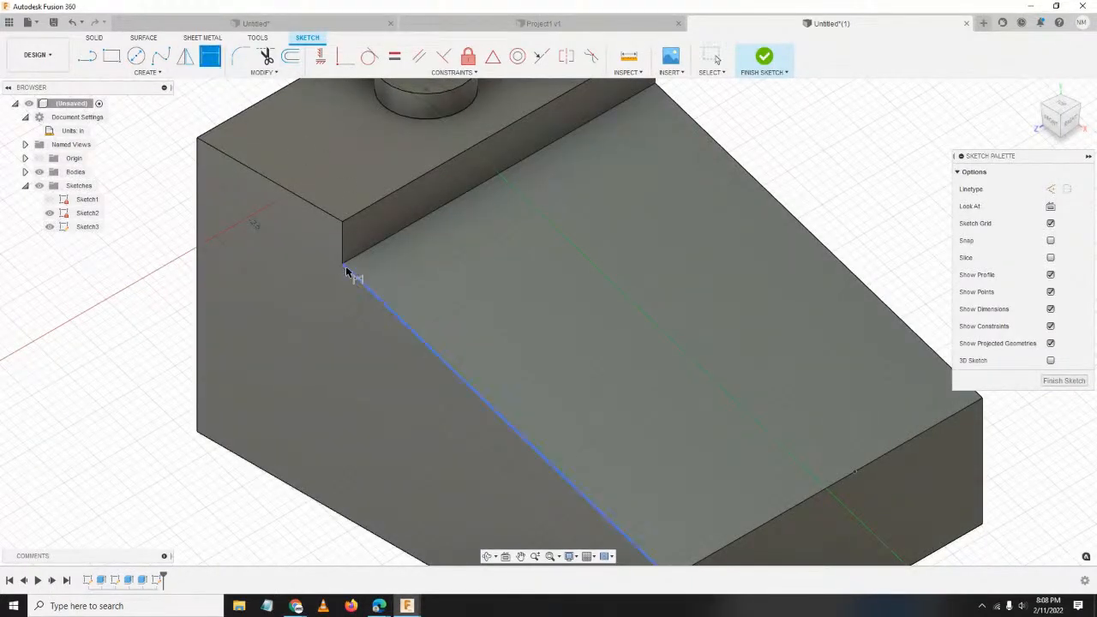
{"action": "left_click", "coordinate": [344, 266]}
{"action": "left_click", "coordinate": [466, 383]}
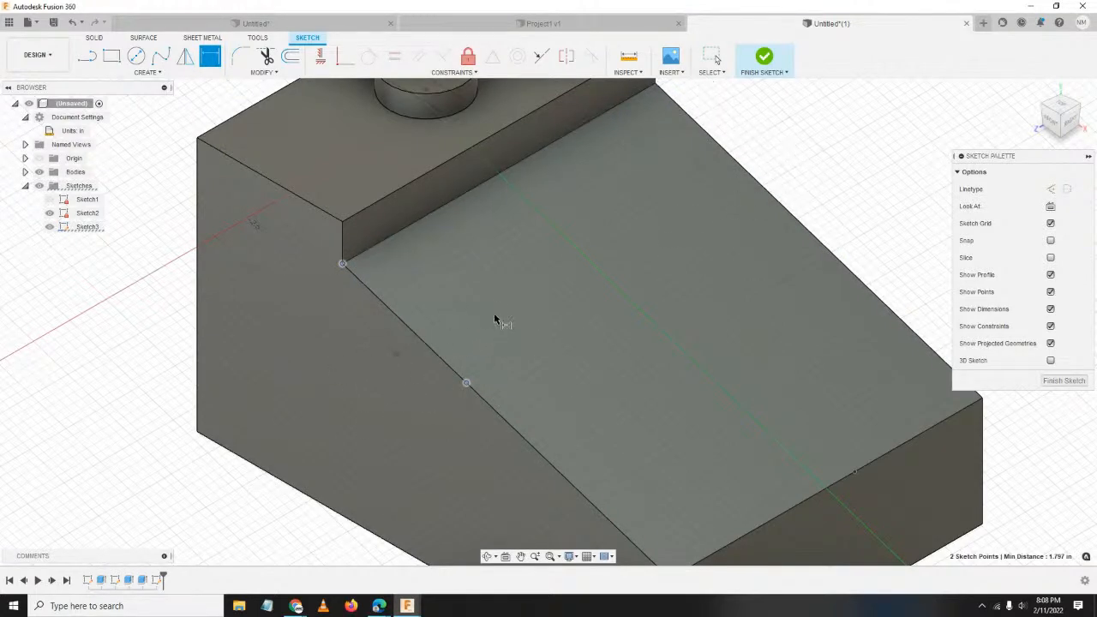
{"action": "left_click", "coordinate": [526, 304]}
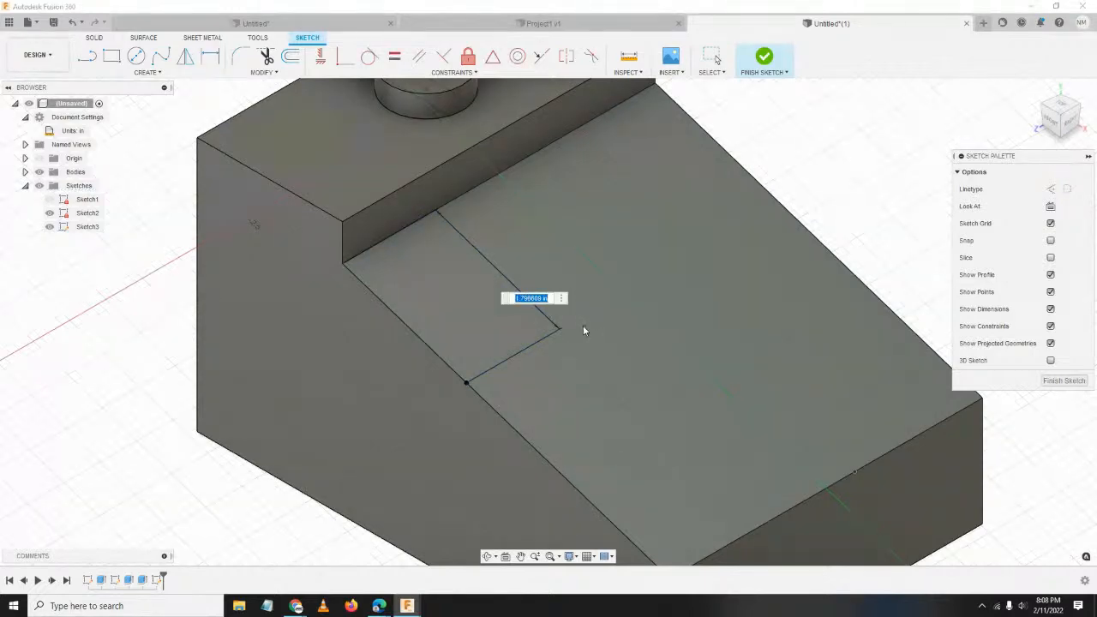
{"action": "type", "text": "1.5"}
{"action": "key", "text": "Return"}
Dimension the lower-edge sketch point 2.15 in from the block's right corner.
{"action": "scroll", "coordinate": [572, 425], "scroll_direction": "down", "scroll_amount": 3}
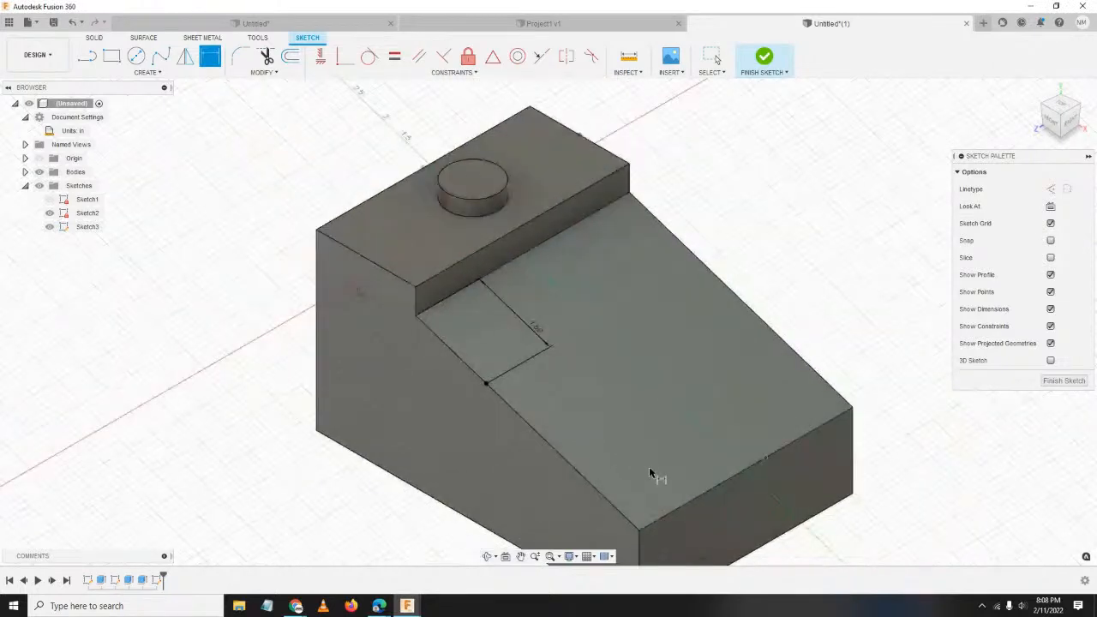
{"action": "middle_click_drag", "start_coordinate": [657, 462], "coordinate": [530, 330]}
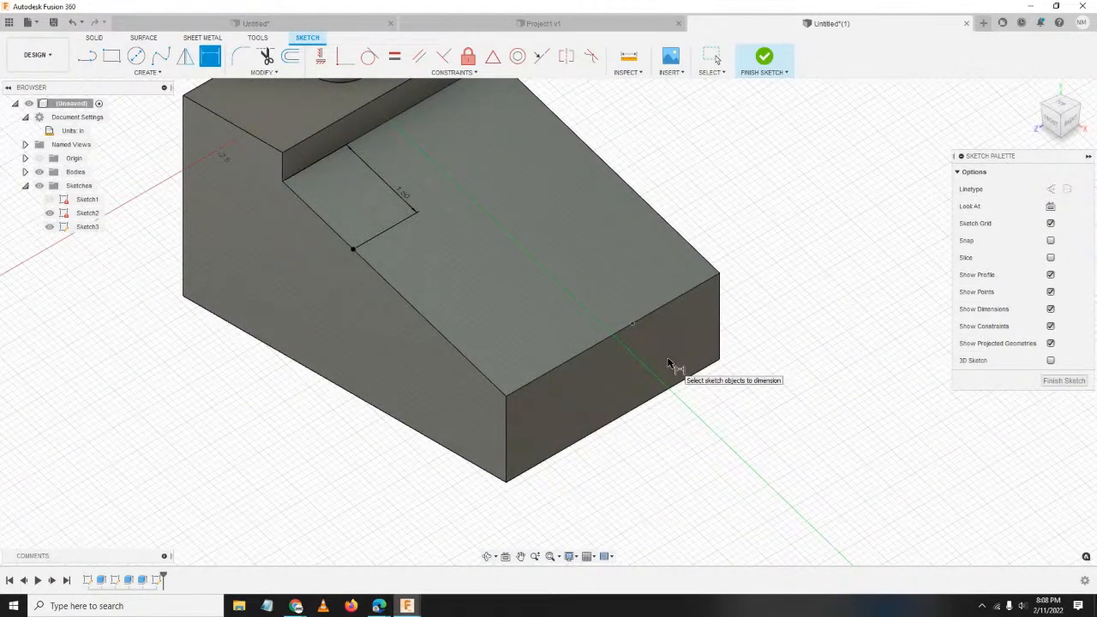
{"action": "left_click", "coordinate": [631, 323]}
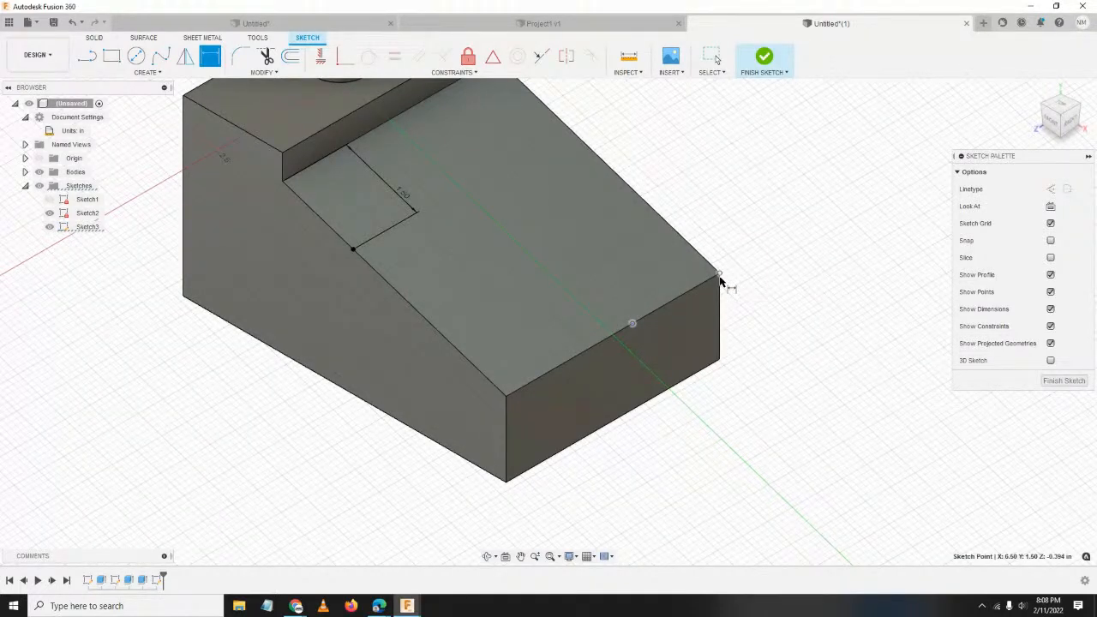
{"action": "left_click", "coordinate": [719, 275]}
{"action": "left_click", "coordinate": [788, 460]}
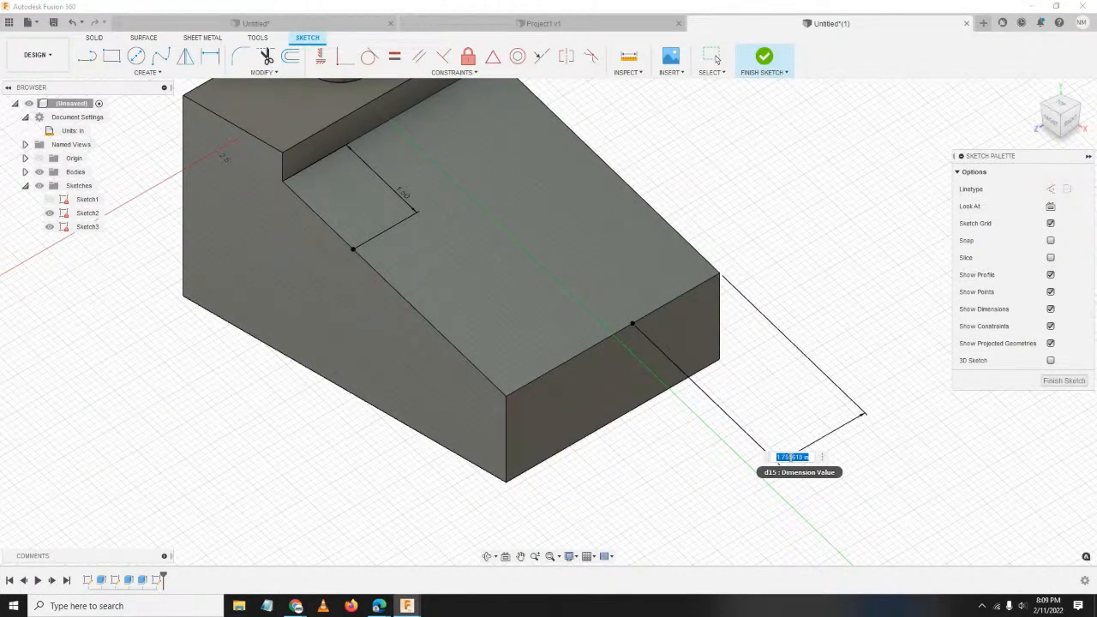
{"action": "type", "text": "3"}
{"action": "type", "text": ".15"}
{"action": "key", "text": "Return"}
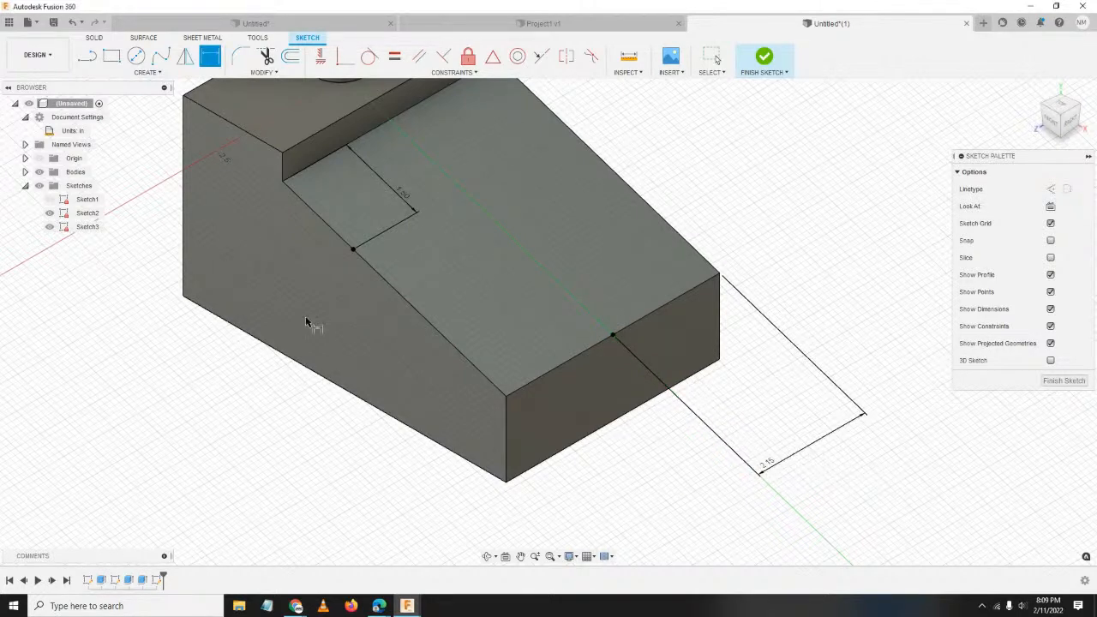
{"action": "scroll", "coordinate": [788, 261], "scroll_direction": "down", "scroll_amount": 2}
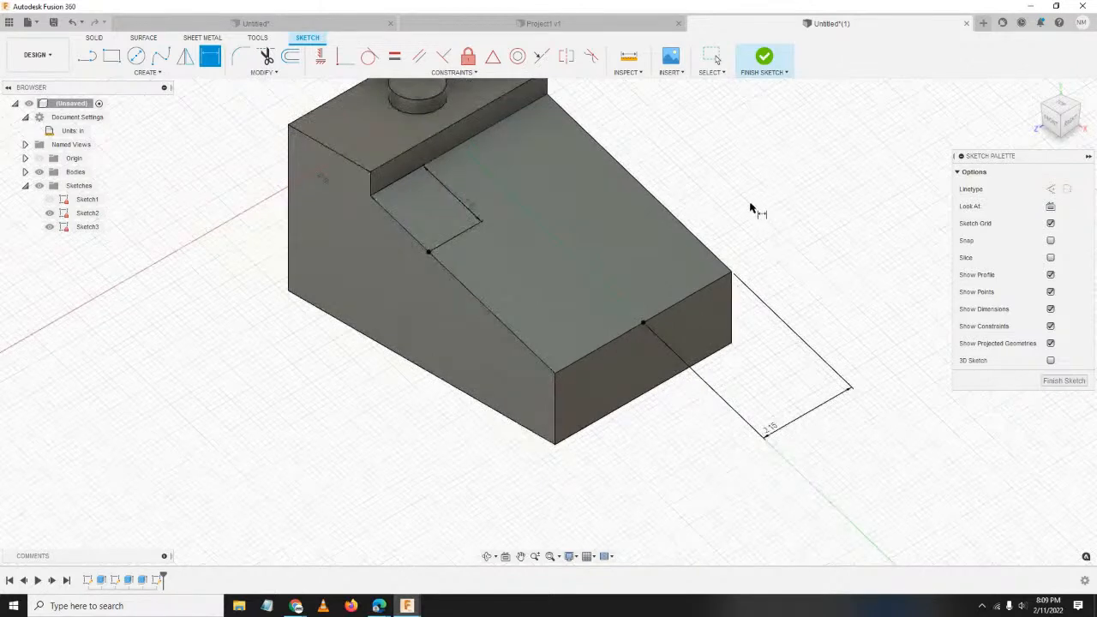
{"action": "middle_click_drag", "start_coordinate": [749, 208], "coordinate": [681, 247]}
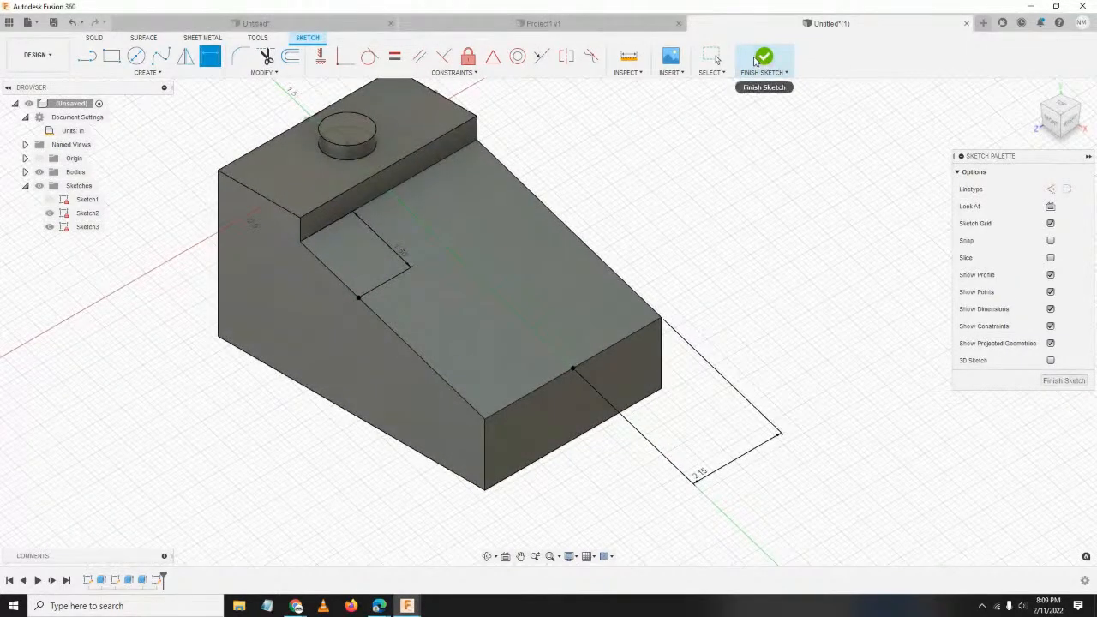
Move the Sketch Palette aside and finish Sketch3.
{"action": "mouse_move", "coordinate": [1036, 159]}
{"action": "left_mouse_down"}
{"action": "mouse_move", "coordinate": [898, 141]}
{"action": "mouse_move", "coordinate": [875, 60]}
{"action": "left_mouse_up"}
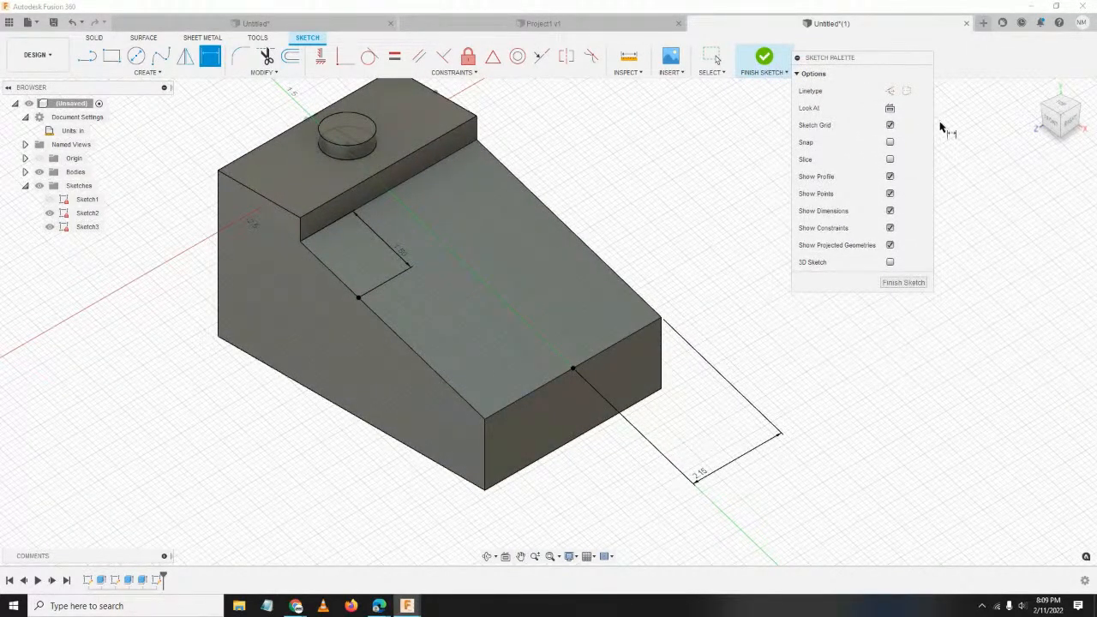
{"action": "left_click", "coordinate": [904, 283]}
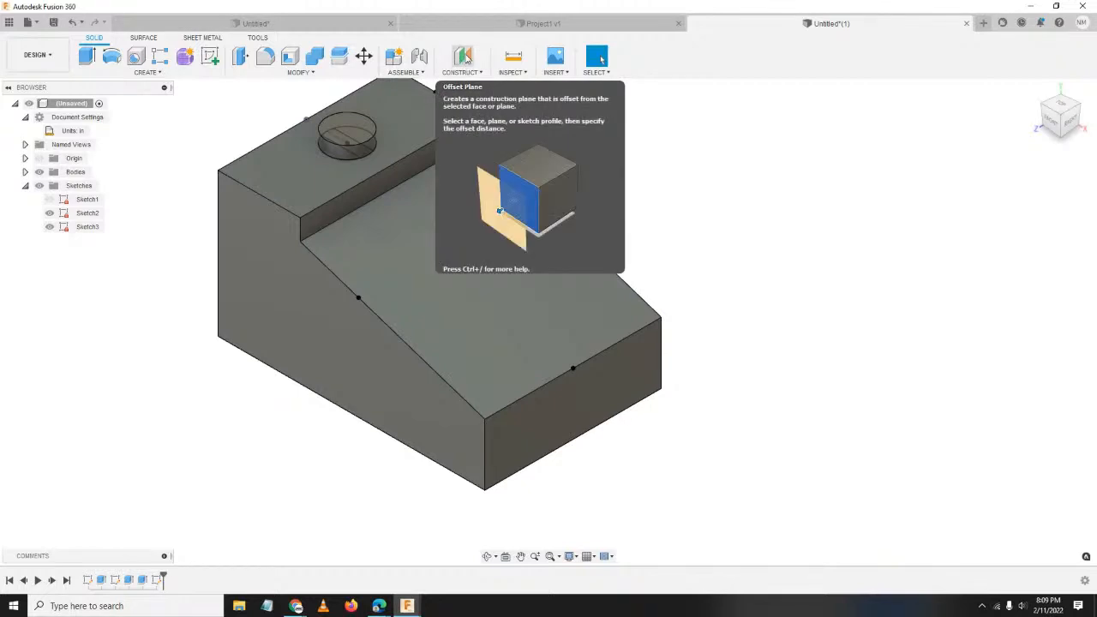
Add a Plane Through Three Points using the upper-slope point, lower-edge point and bottom front corner.
{"action": "left_click", "coordinate": [482, 76]}
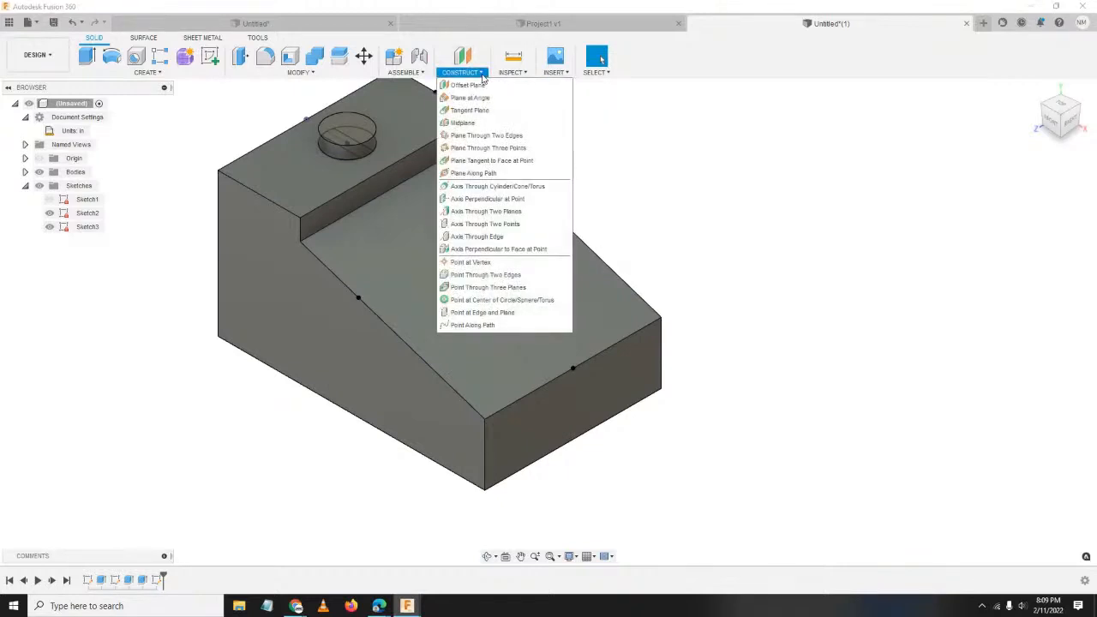
{"action": "left_click", "coordinate": [520, 150]}
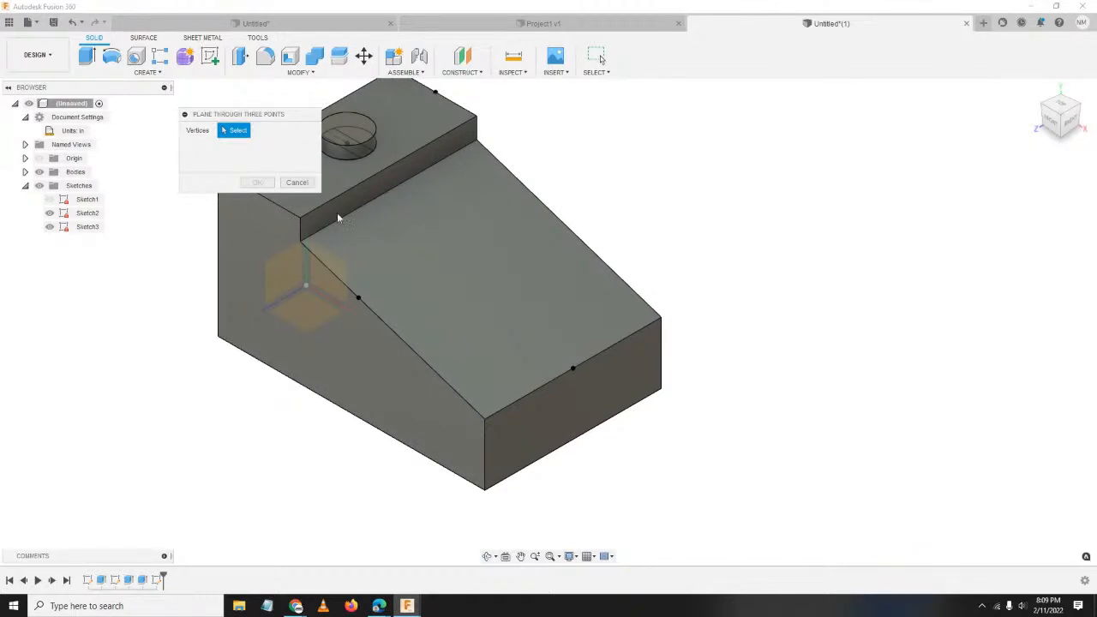
{"action": "left_click", "coordinate": [358, 298]}
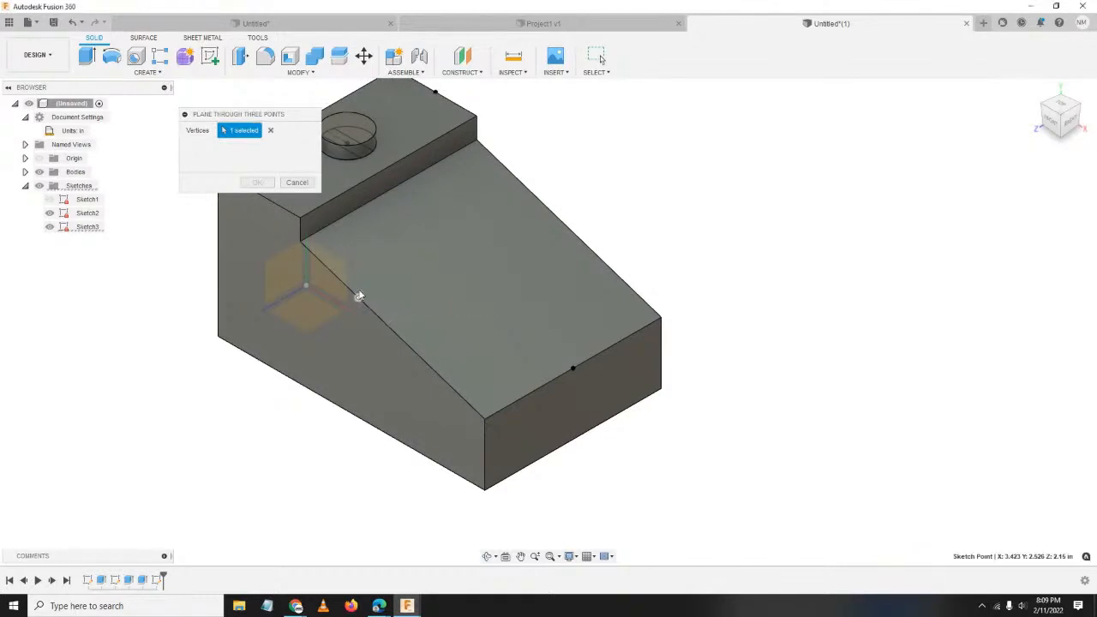
{"action": "left_click", "coordinate": [573, 368]}
{"action": "left_click", "coordinate": [485, 492]}
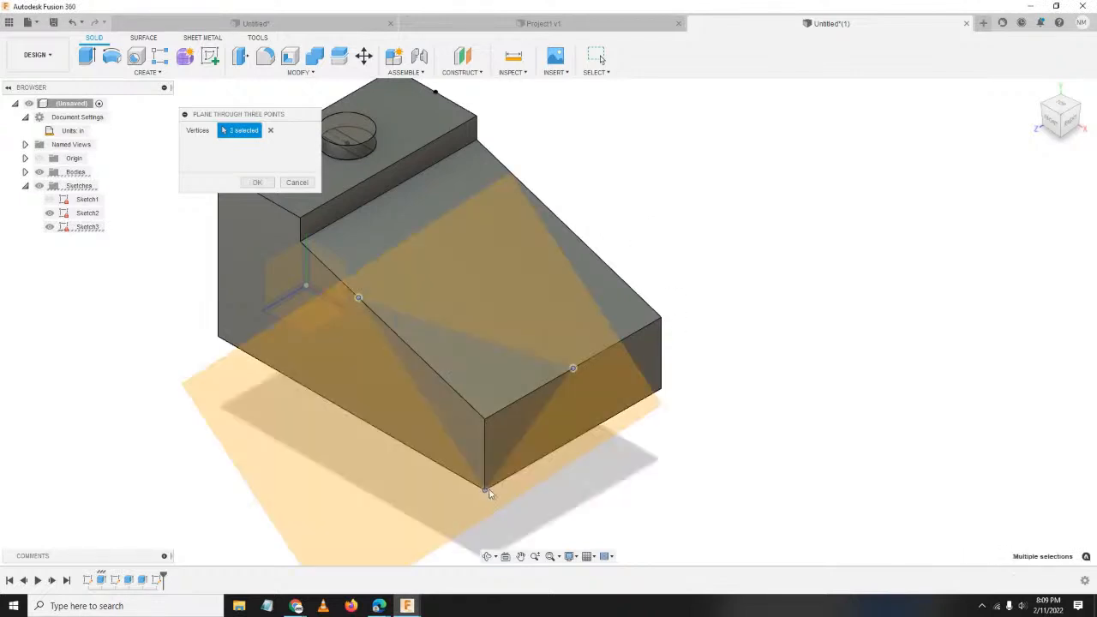
{"action": "middle_click_drag", "start_coordinate": [604, 397], "coordinate": [638, 363]}
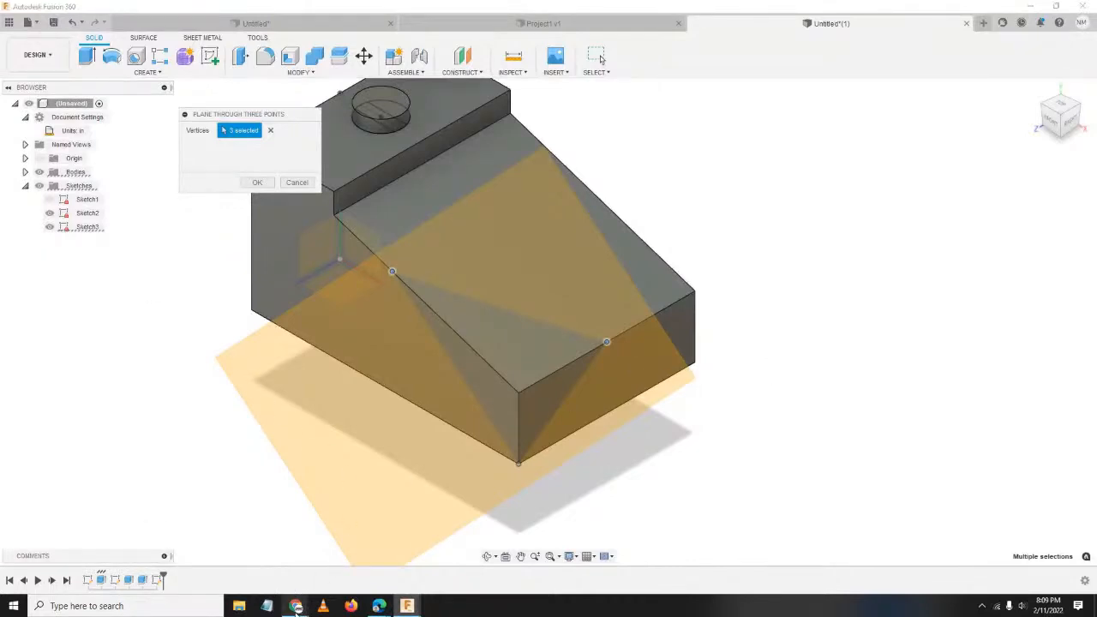
{"action": "mouse_move", "coordinate": [295, 604]}
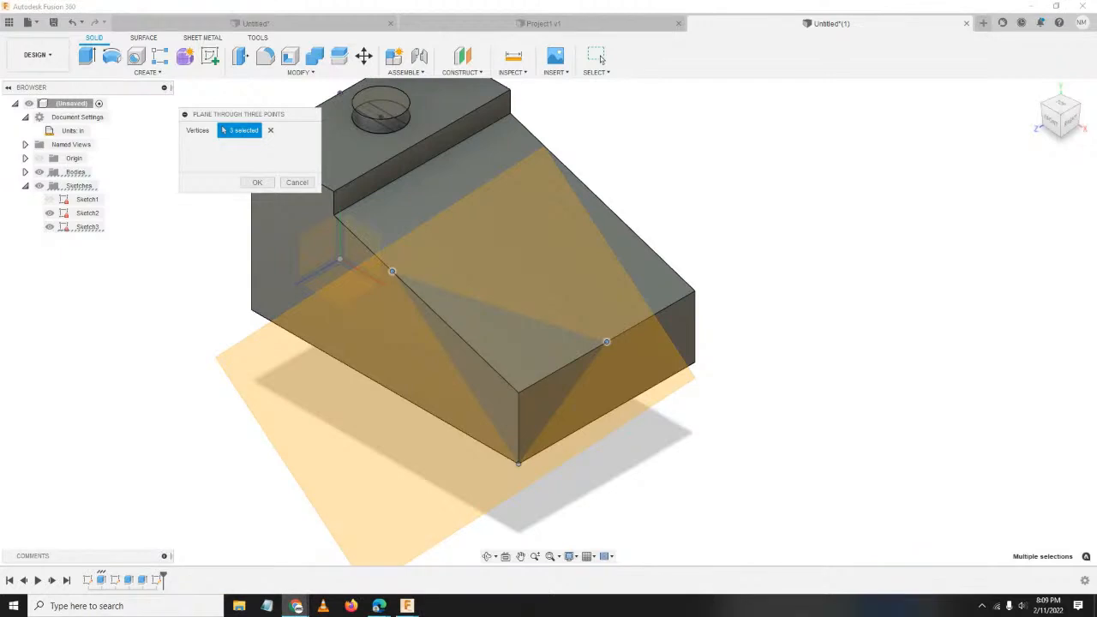
{"action": "middle_click_drag", "start_coordinate": [769, 317], "coordinate": [816, 294]}
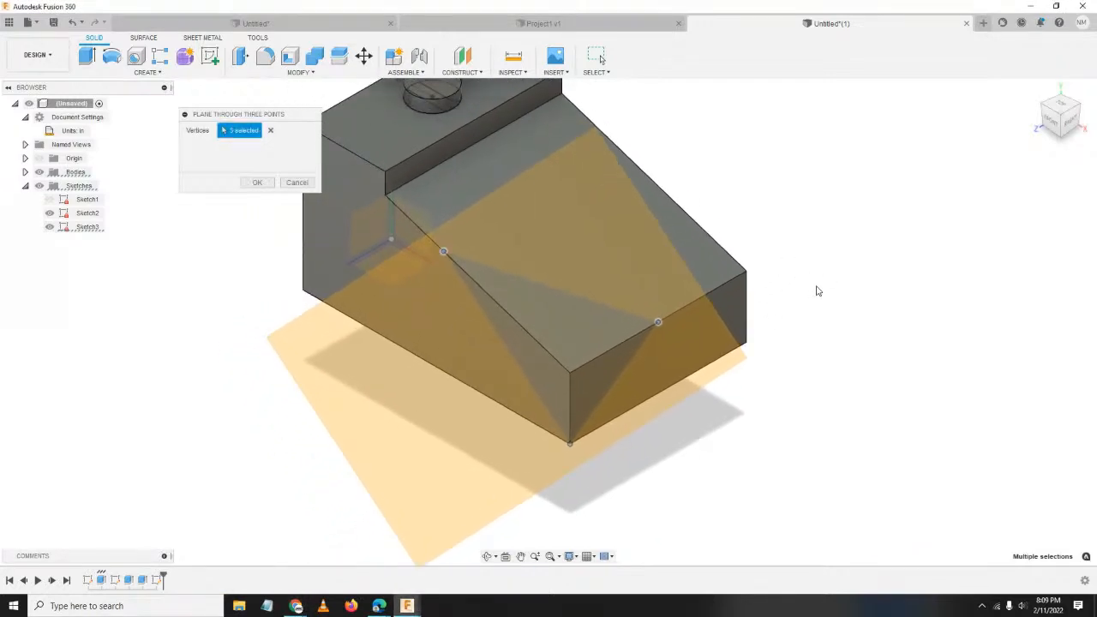
{"action": "left_click", "coordinate": [258, 183]}
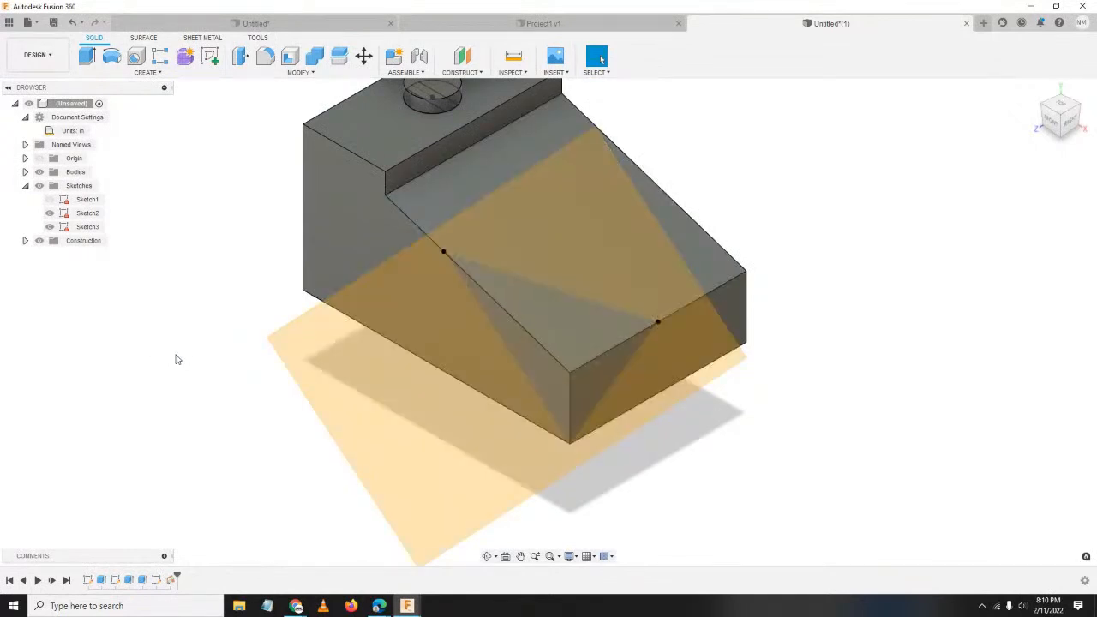
{"action": "key", "text": "s"}
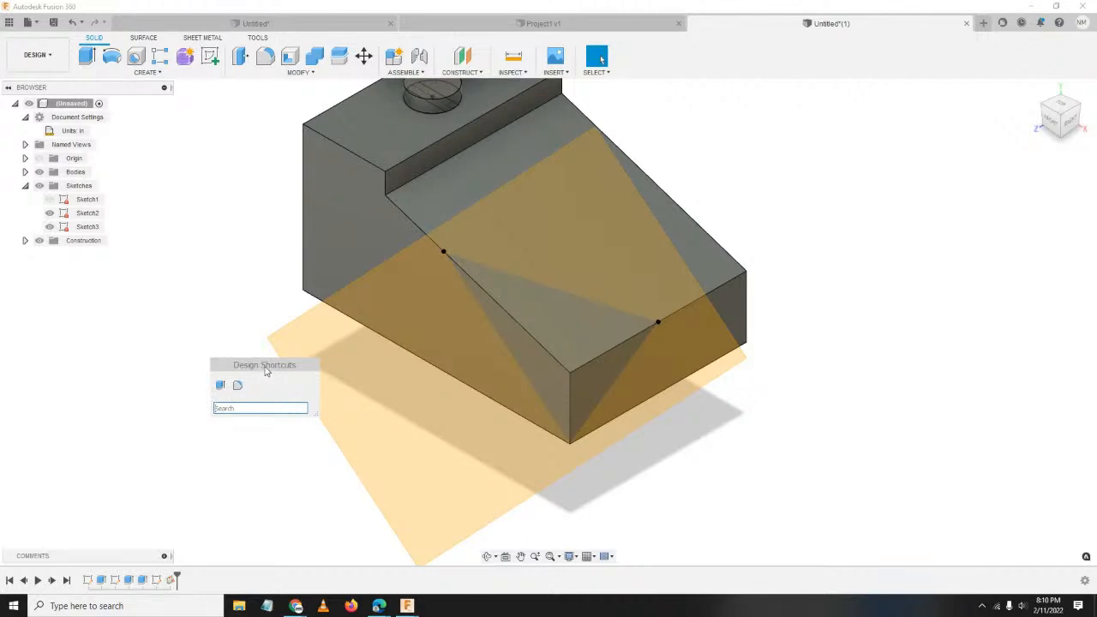
Split the block with Split Body, using the angled three-point plane as the splitting tool.
{"action": "left_click_drag", "start_coordinate": [215, 366], "coordinate": [160, 294]}
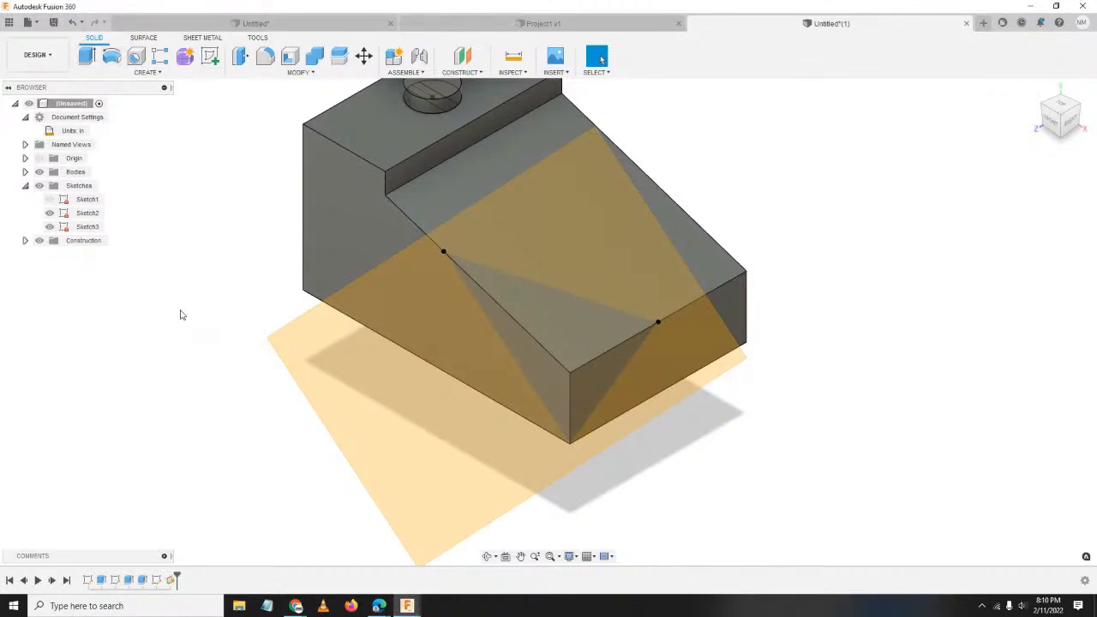
{"action": "key", "text": "s"}
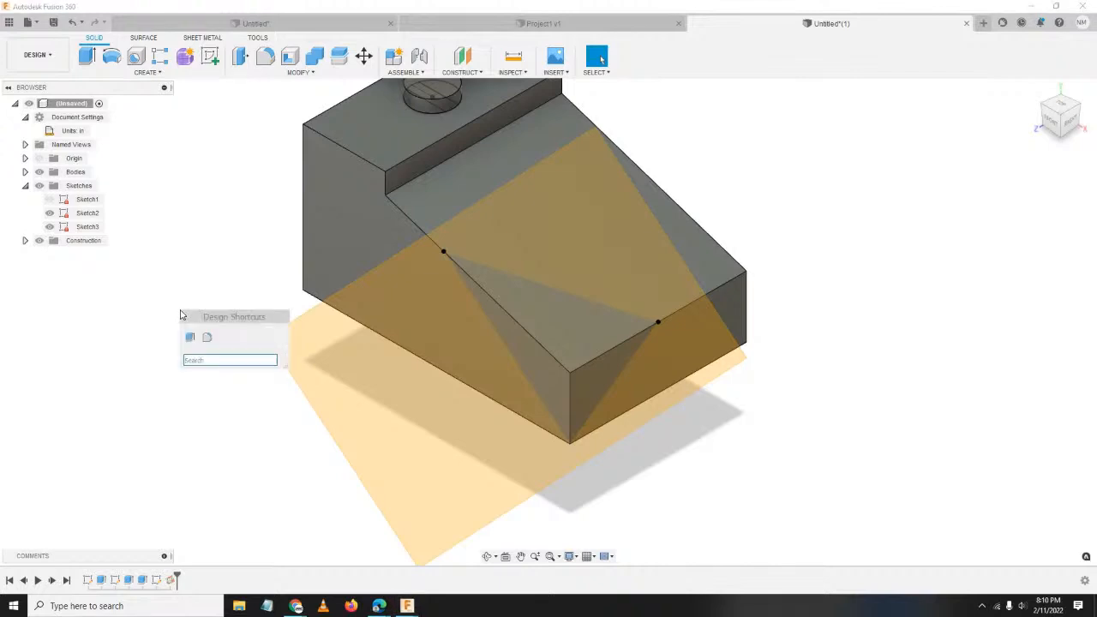
{"action": "type", "text": "spl"}
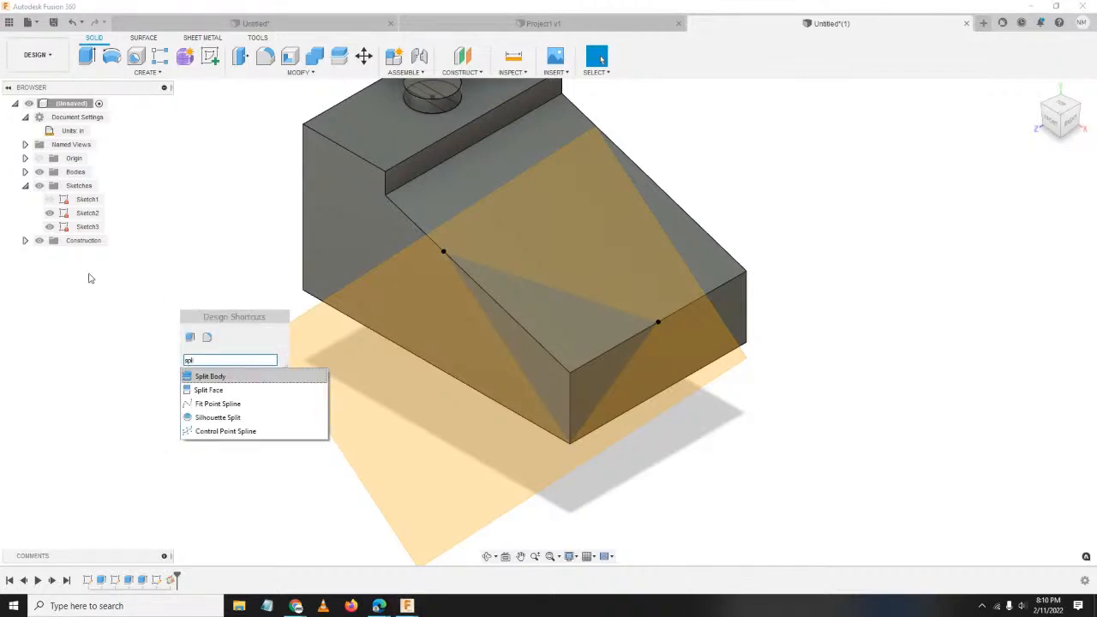
{"action": "left_click", "coordinate": [246, 380]}
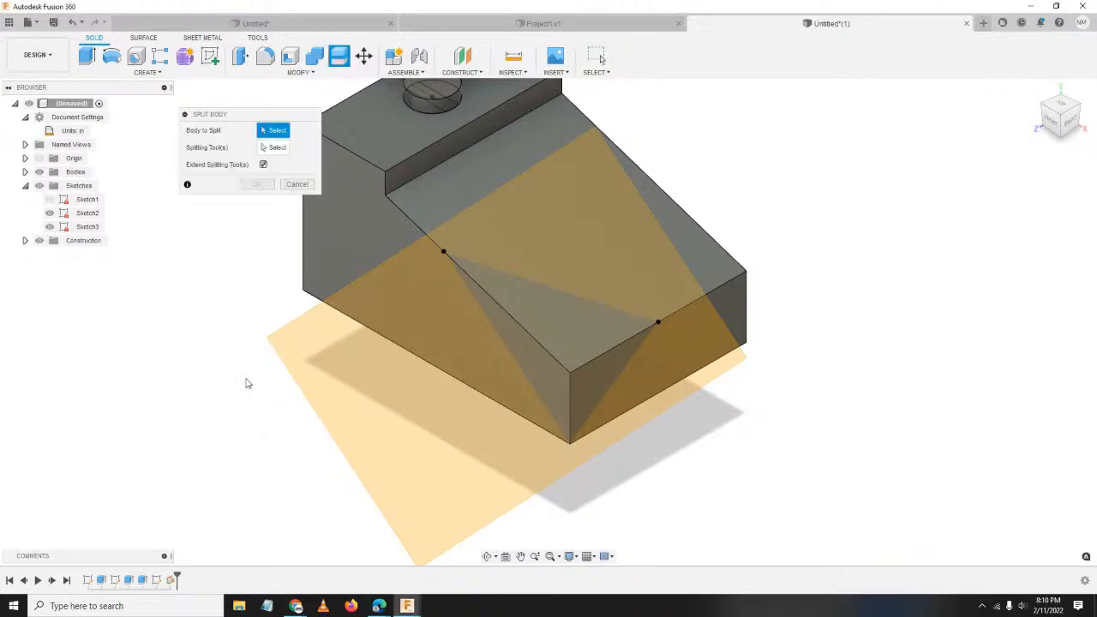
{"action": "left_click_drag", "start_coordinate": [270, 115], "coordinate": [168, 141]}
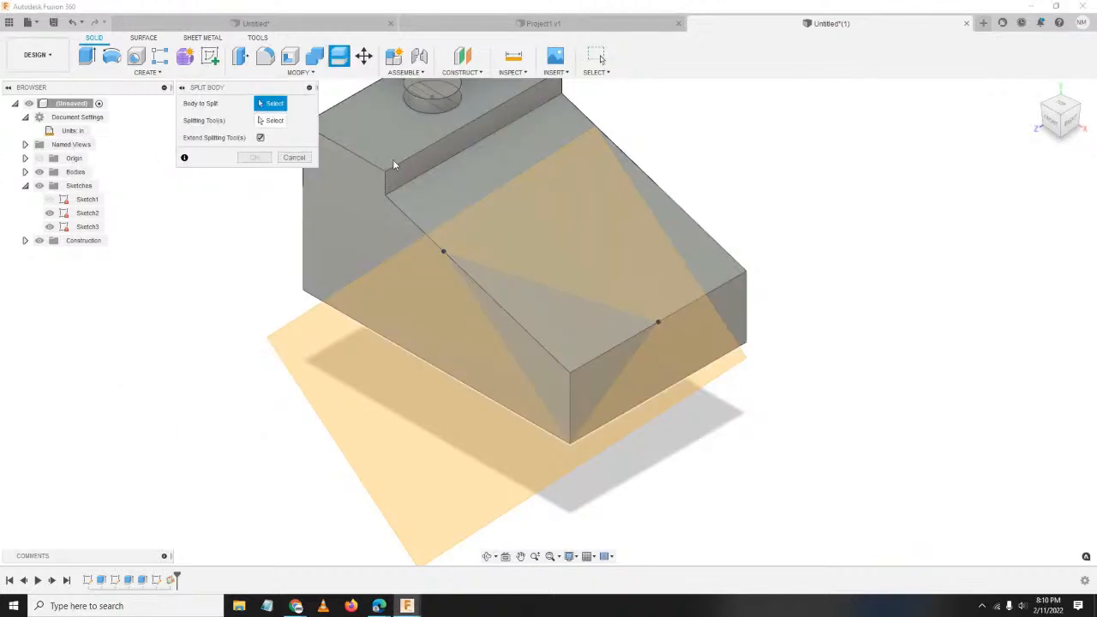
{"action": "left_click", "coordinate": [392, 164]}
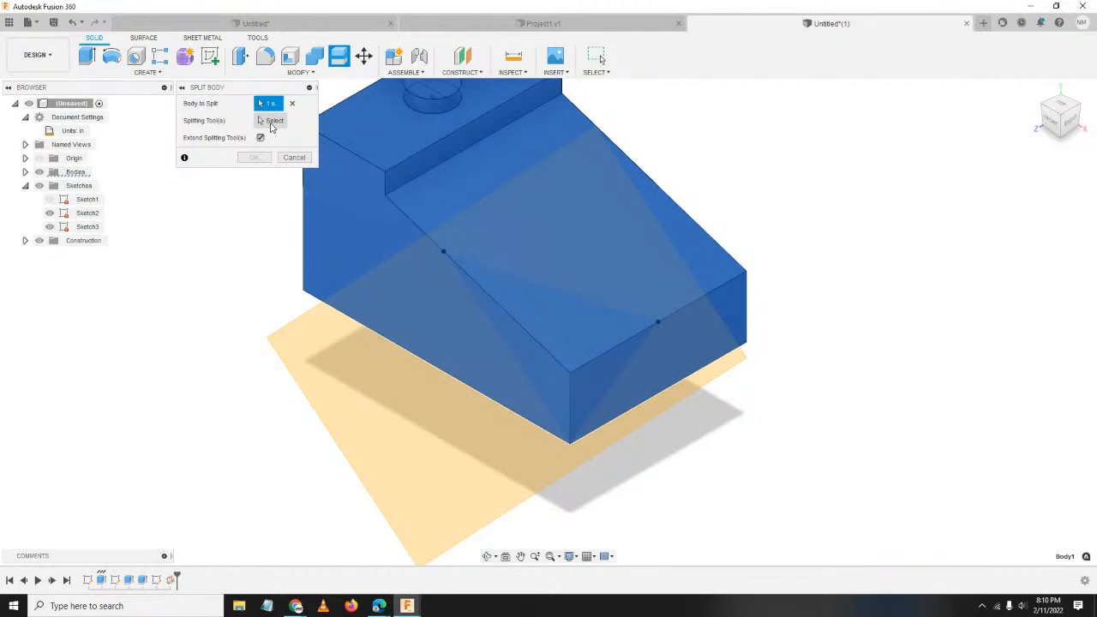
{"action": "left_click", "coordinate": [272, 122]}
{"action": "left_click", "coordinate": [325, 385]}
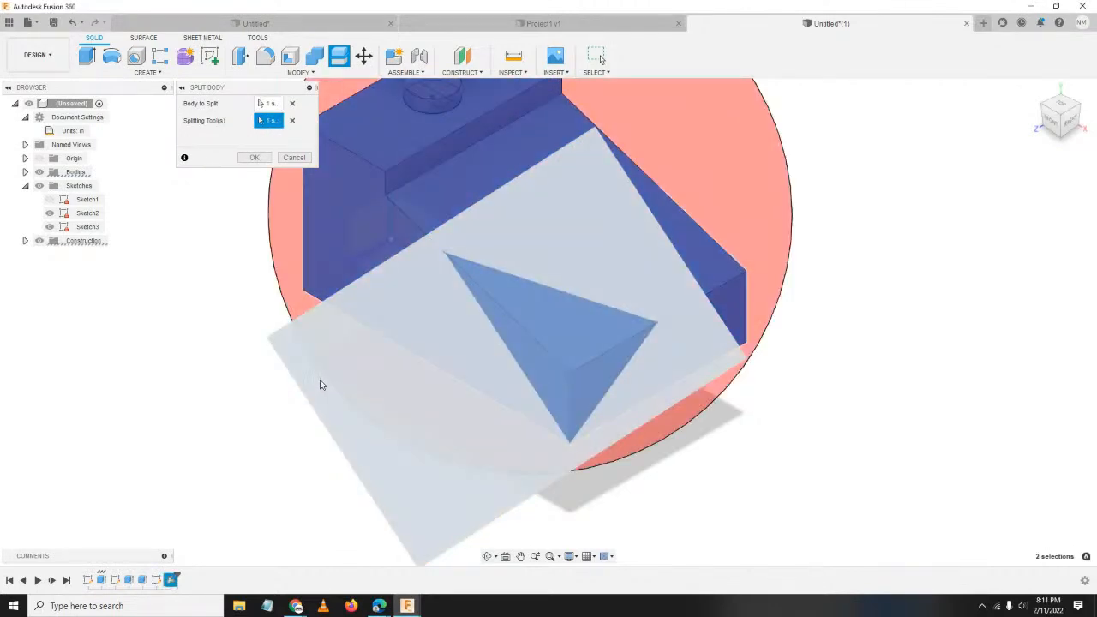
{"action": "scroll", "coordinate": [573, 401], "scroll_direction": "down", "scroll_amount": 3}
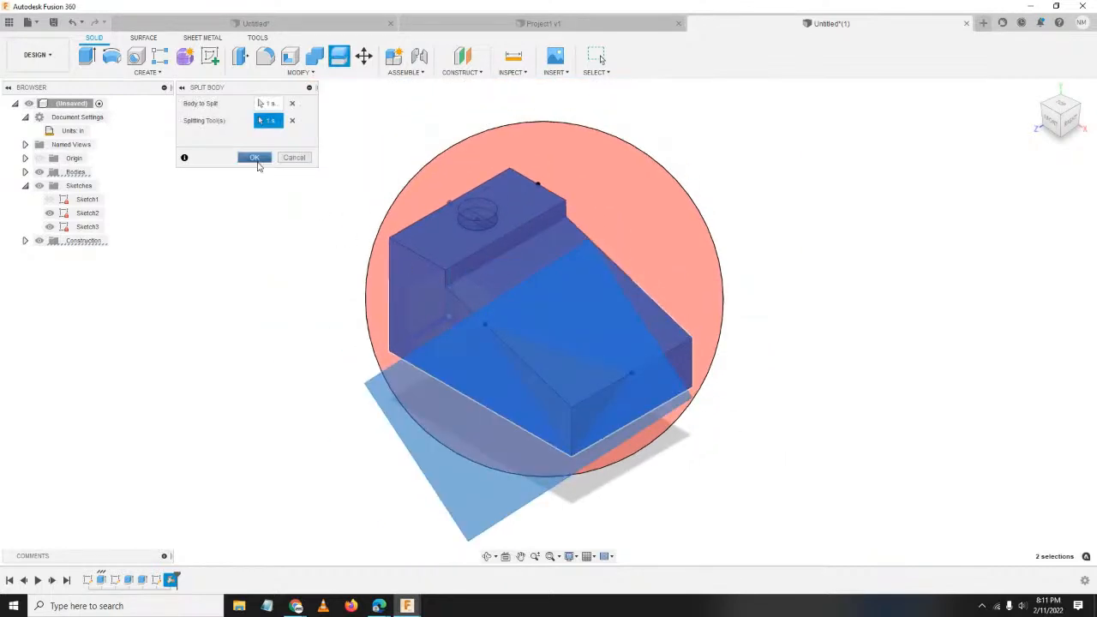
{"action": "left_click", "coordinate": [257, 158]}
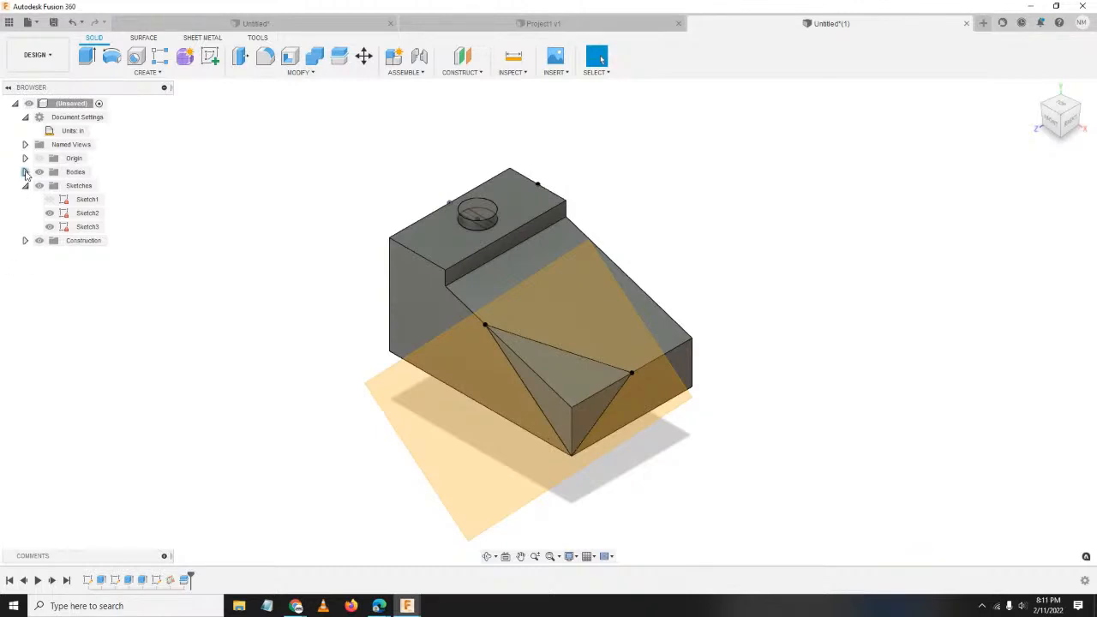
Expand Bodies and toggle Body1 and Body2 visibility to inspect the split.
{"action": "left_click", "coordinate": [25, 171]}
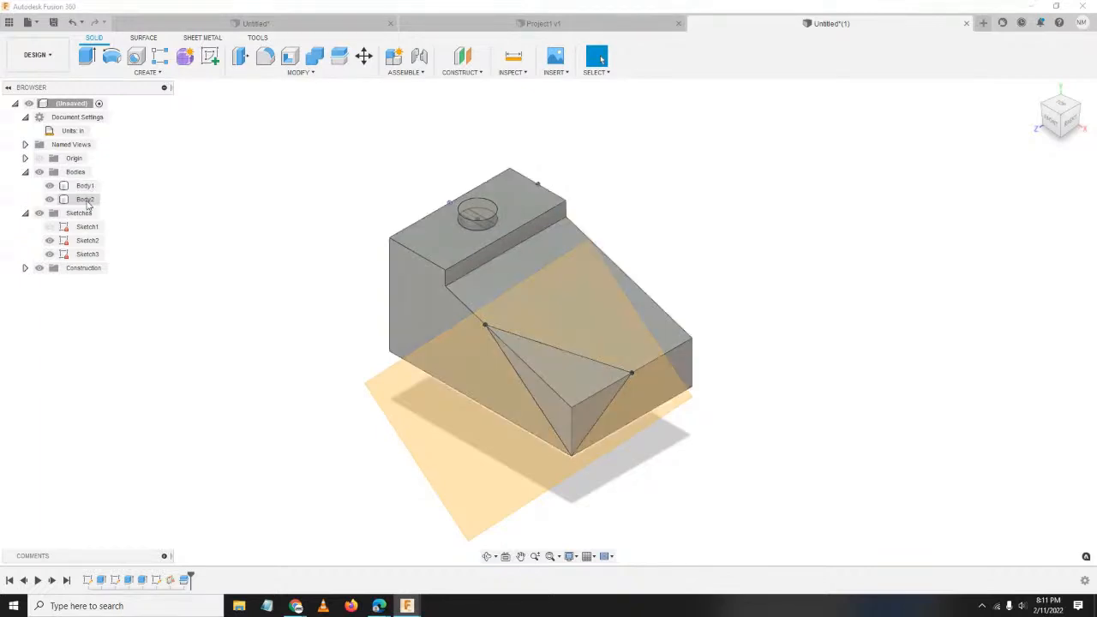
{"action": "left_click", "coordinate": [50, 186]}
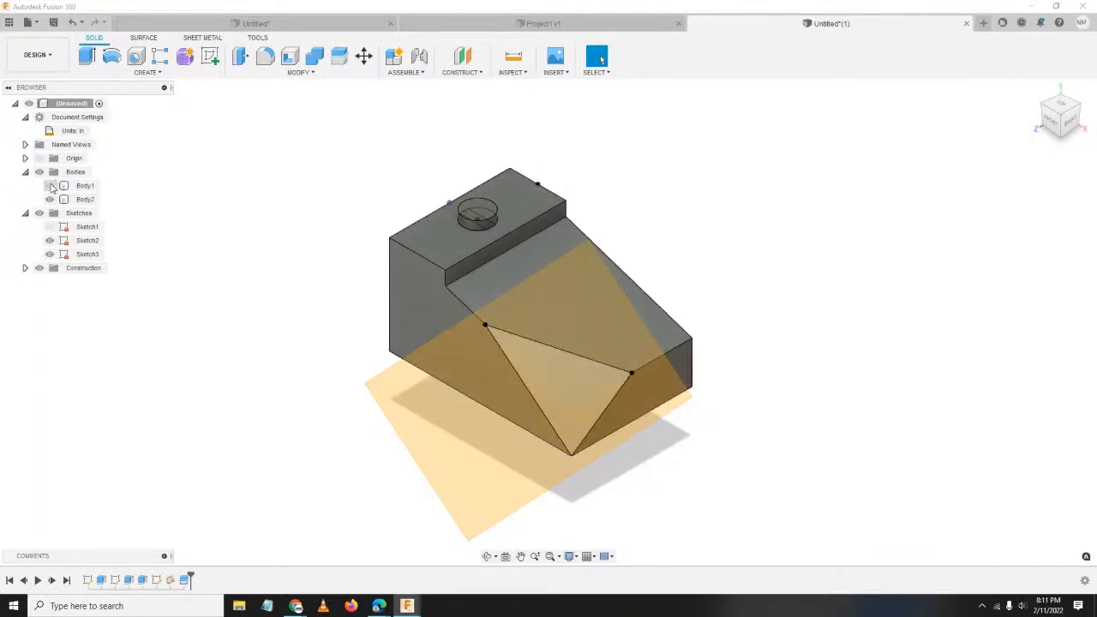
{"action": "left_click", "coordinate": [51, 186]}
{"action": "left_click", "coordinate": [49, 199]}
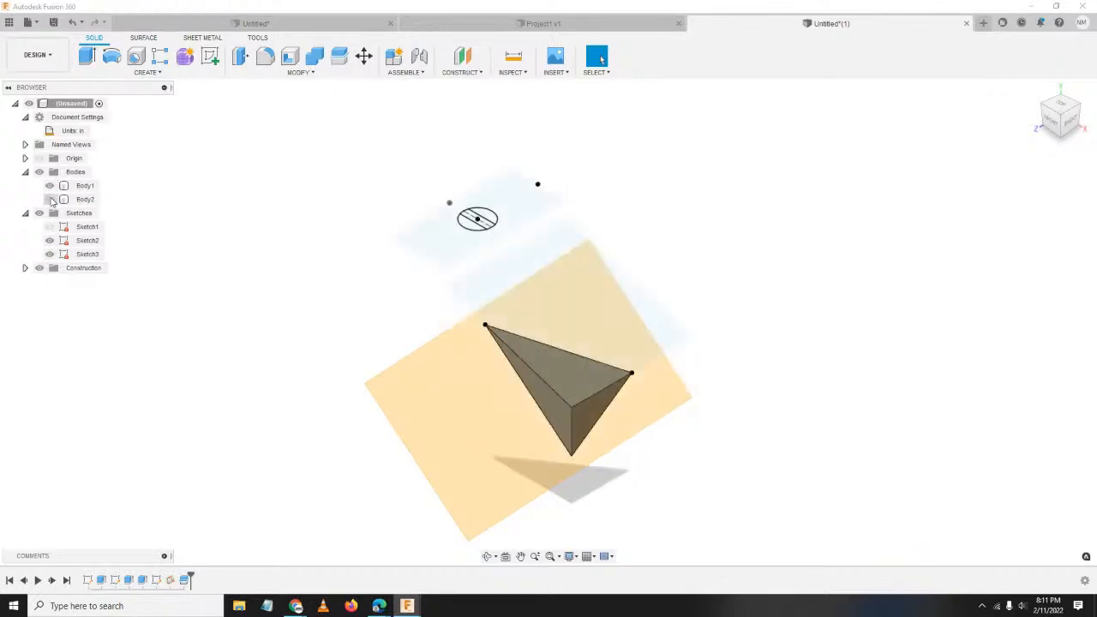
{"action": "left_click", "coordinate": [50, 199]}
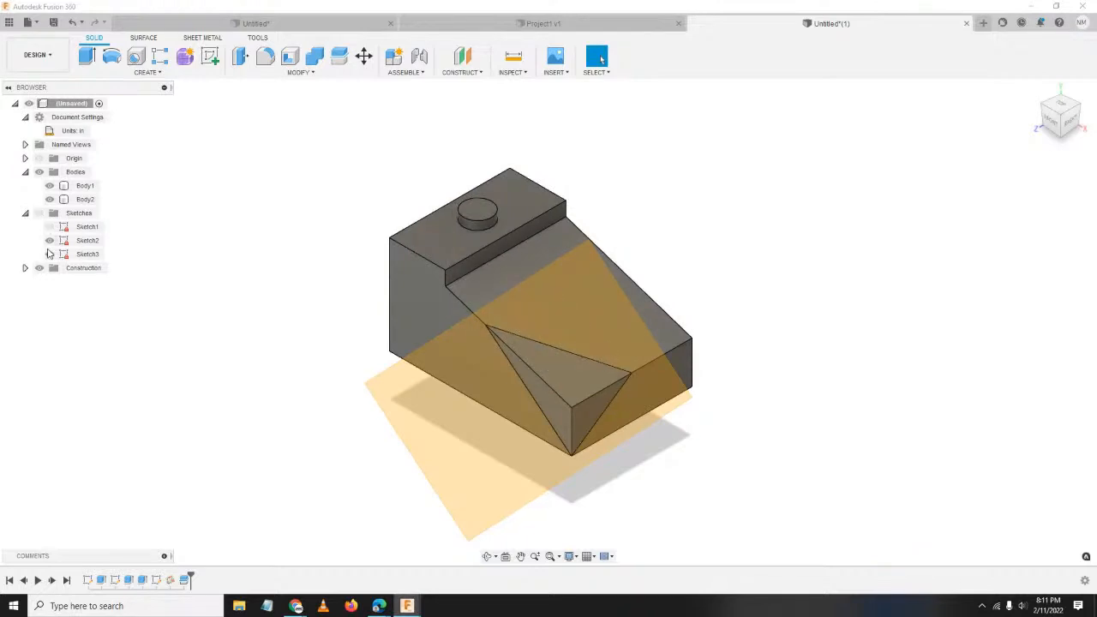
Hide Sketch2, Sketch3, the triangular Body1 and the construction plane, then select Body2.
{"action": "left_click", "coordinate": [50, 241]}
{"action": "left_click", "coordinate": [49, 254]}
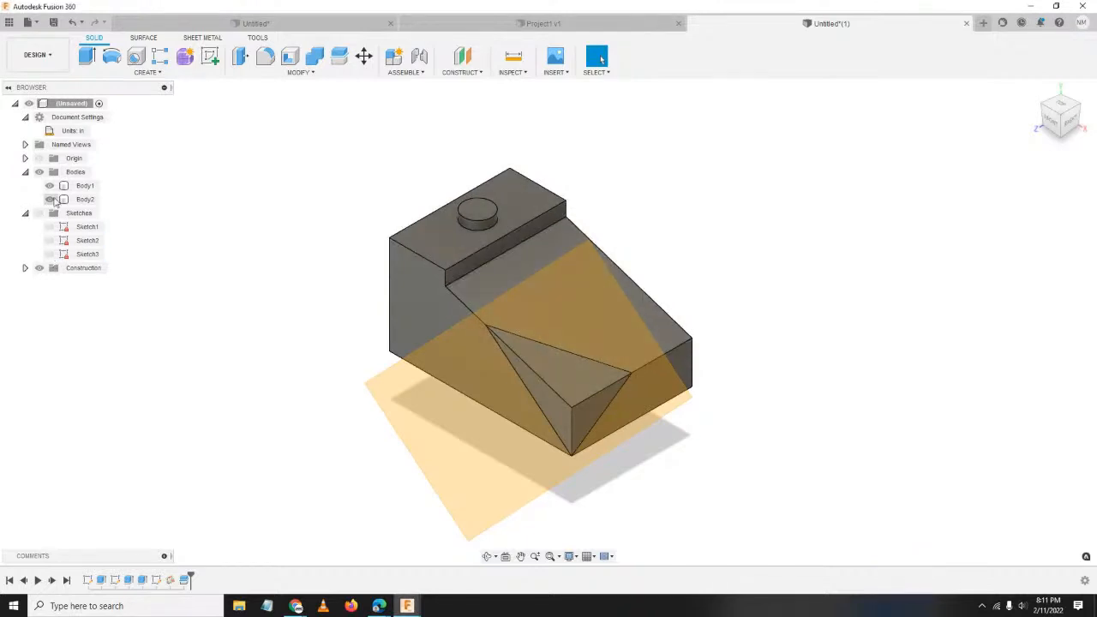
{"action": "left_click", "coordinate": [49, 186]}
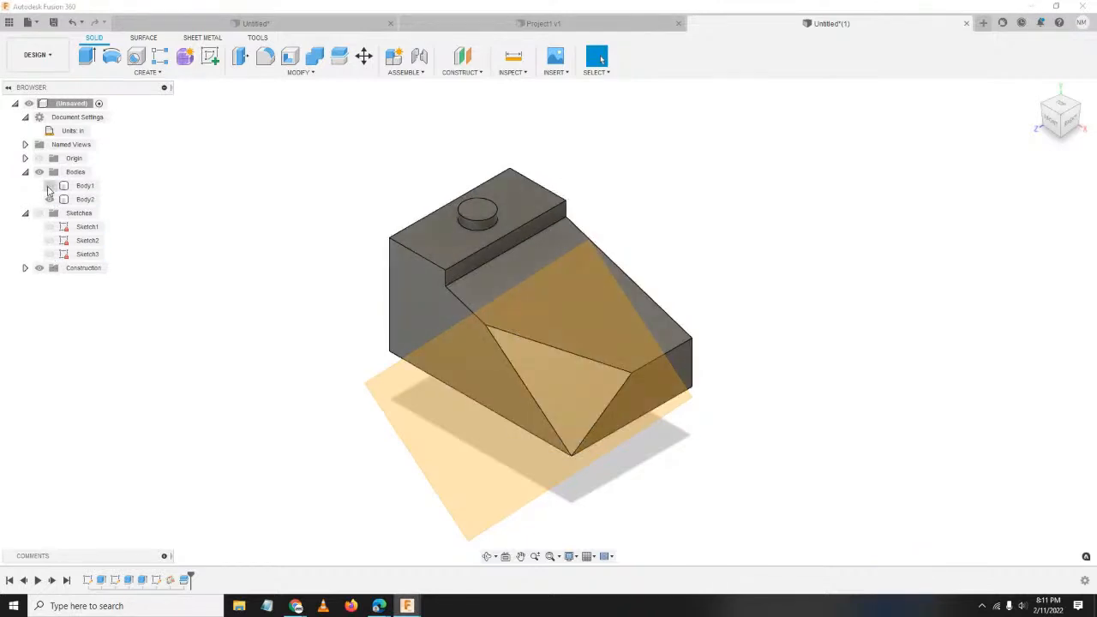
{"action": "left_click", "coordinate": [49, 186]}
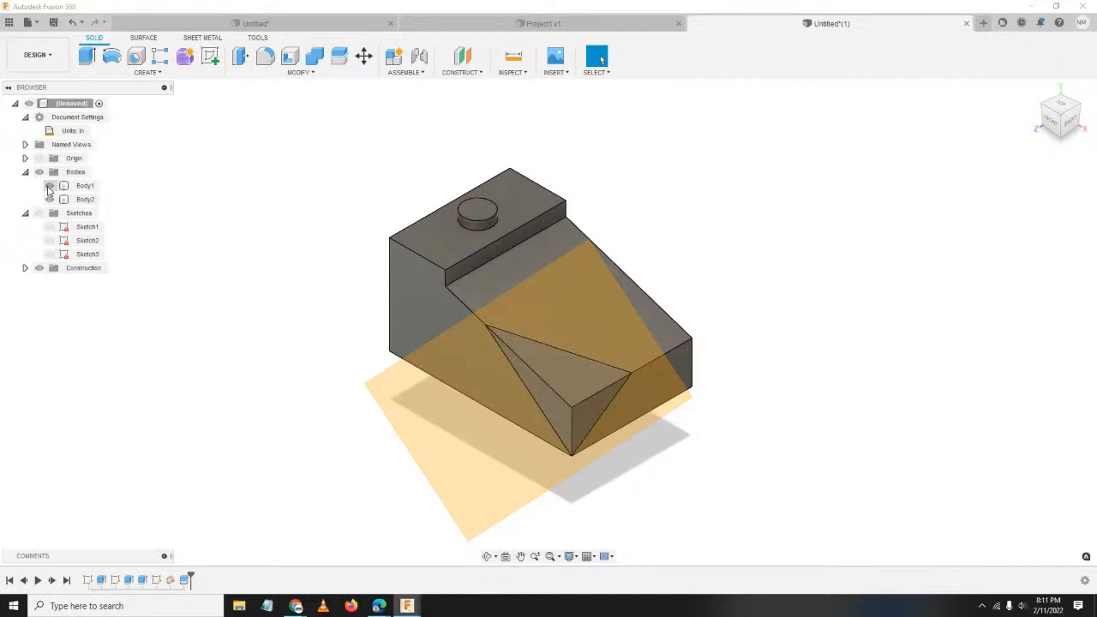
{"action": "left_click", "coordinate": [48, 186]}
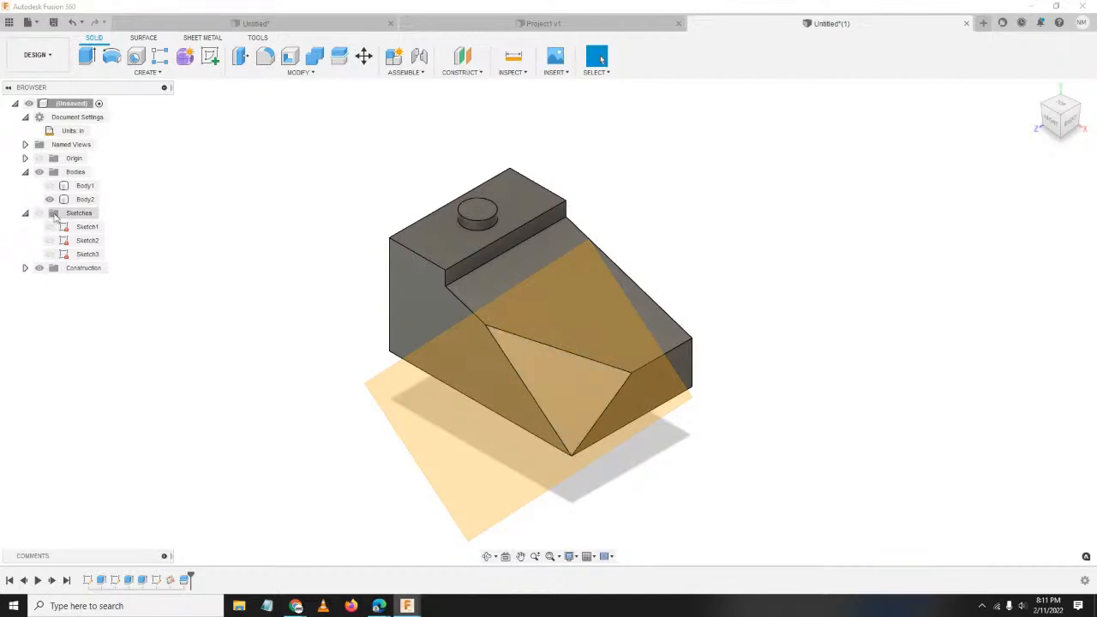
{"action": "left_click", "coordinate": [44, 269]}
{"action": "left_click", "coordinate": [38, 269]}
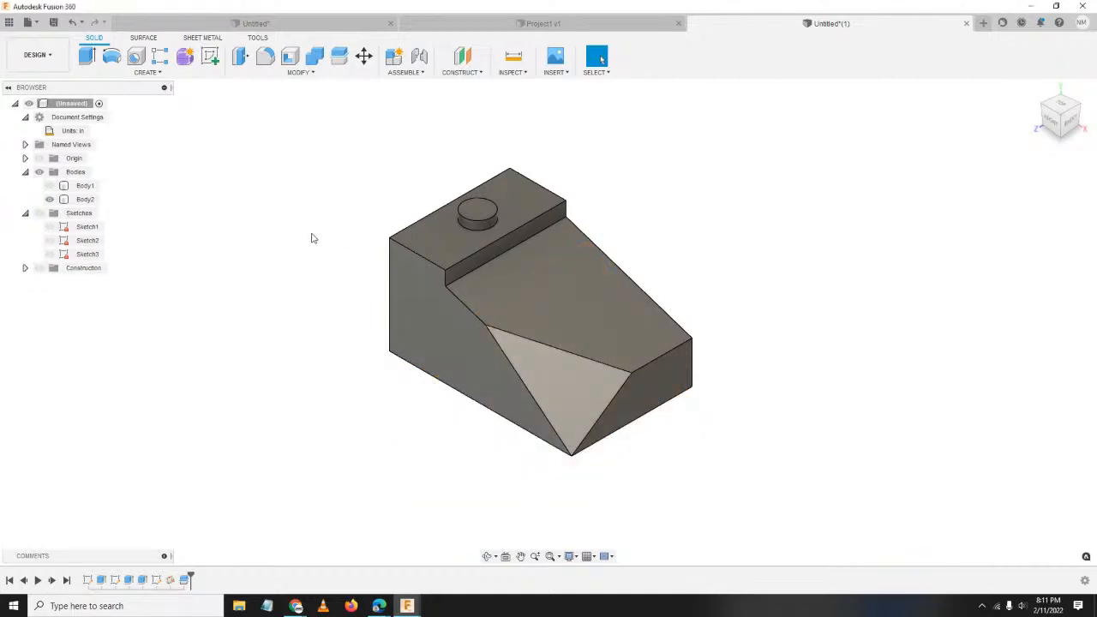
{"action": "left_click", "coordinate": [526, 315]}
{"action": "scroll", "coordinate": [526, 316], "scroll_direction": "up", "scroll_amount": 2}
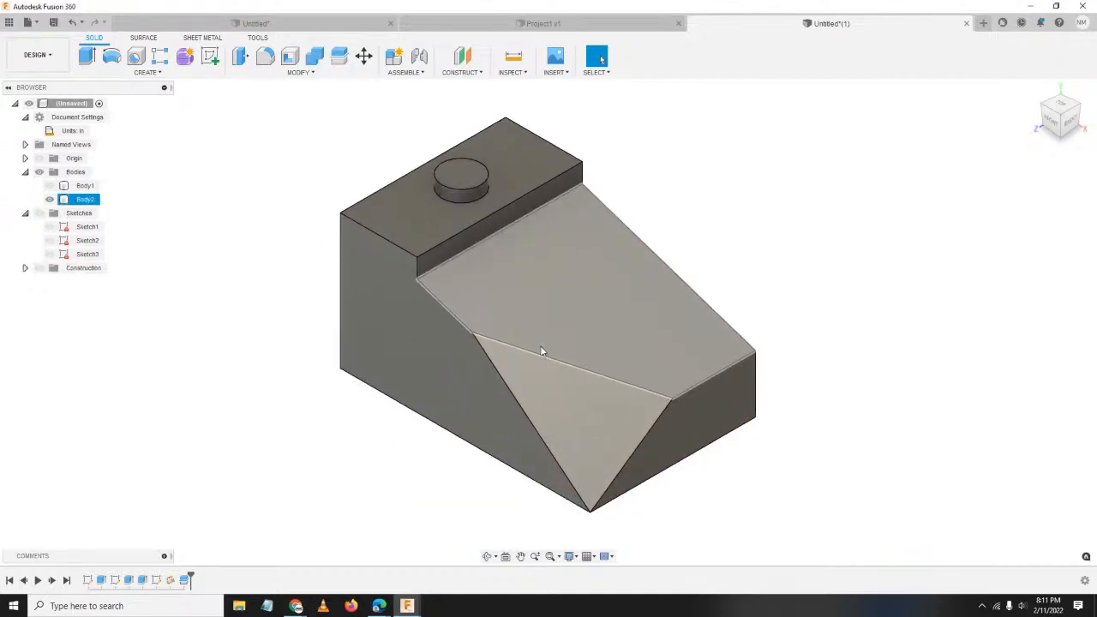
{"action": "scroll", "coordinate": [546, 329], "scroll_direction": "down", "scroll_amount": 1}
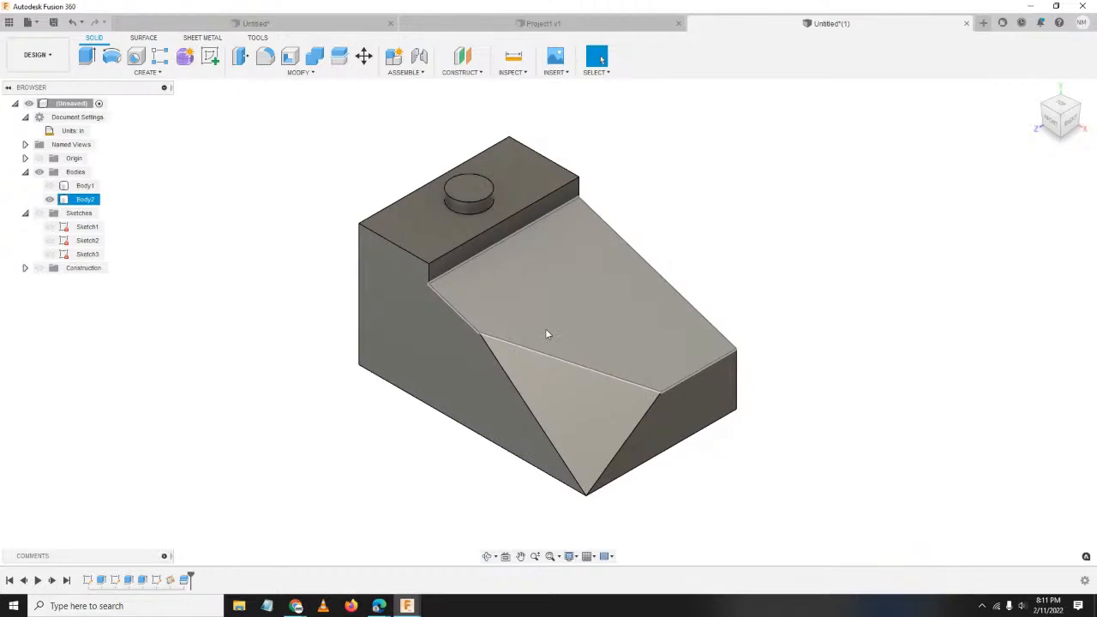
Save the design under the name 'Project2' in the Learning Fusion 360 location.
{"action": "left_click", "coordinate": [53, 24]}
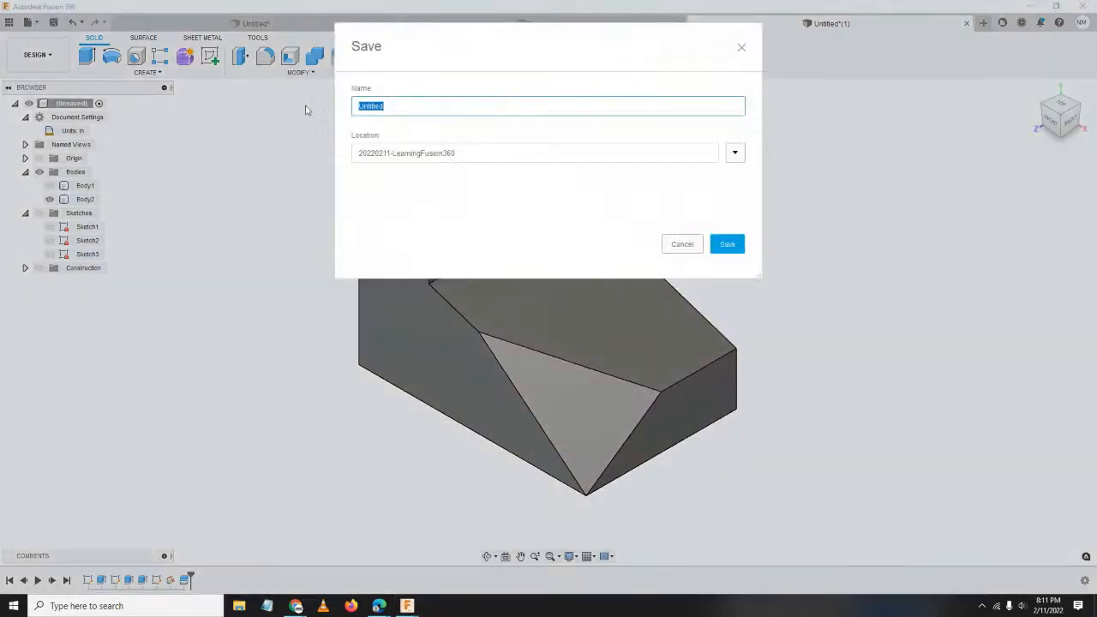
{"action": "left_click", "coordinate": [734, 154]}
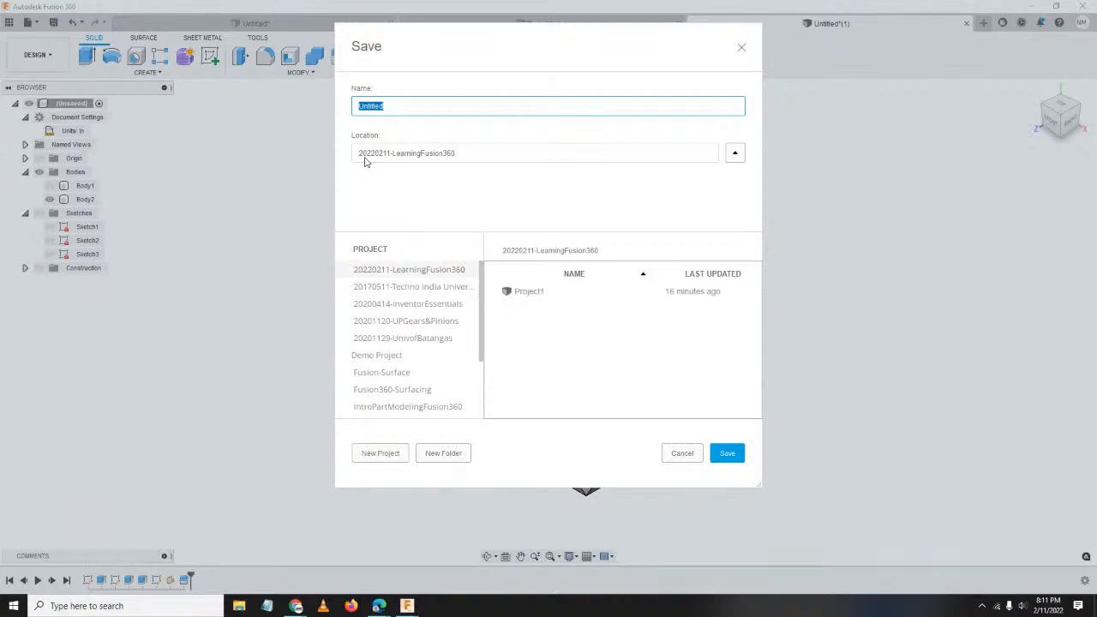
{"action": "scroll", "coordinate": [421, 341], "scroll_direction": "down", "scroll_amount": 2}
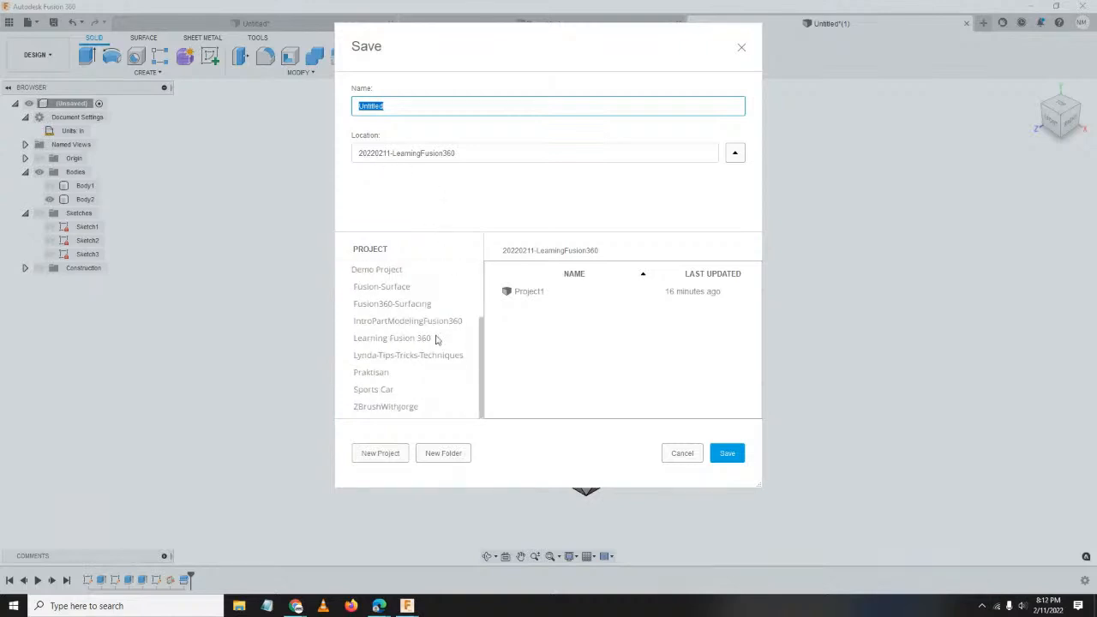
{"action": "scroll", "coordinate": [446, 374], "scroll_direction": "up", "scroll_amount": 3}
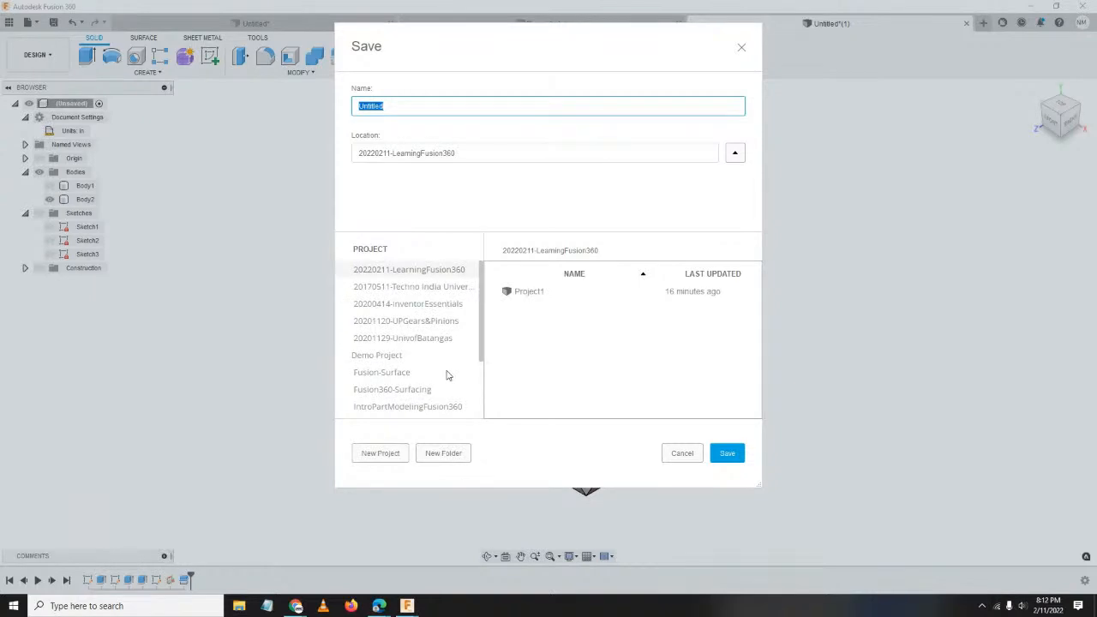
{"action": "scroll", "coordinate": [447, 374], "scroll_direction": "down", "scroll_amount": 1}
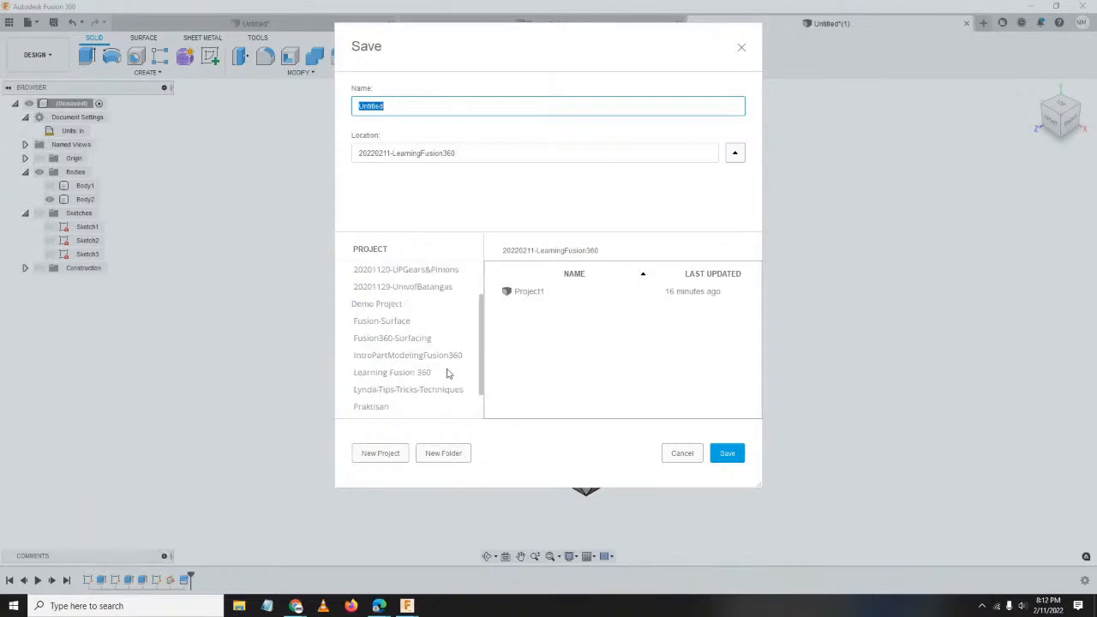
{"action": "left_click", "coordinate": [383, 373]}
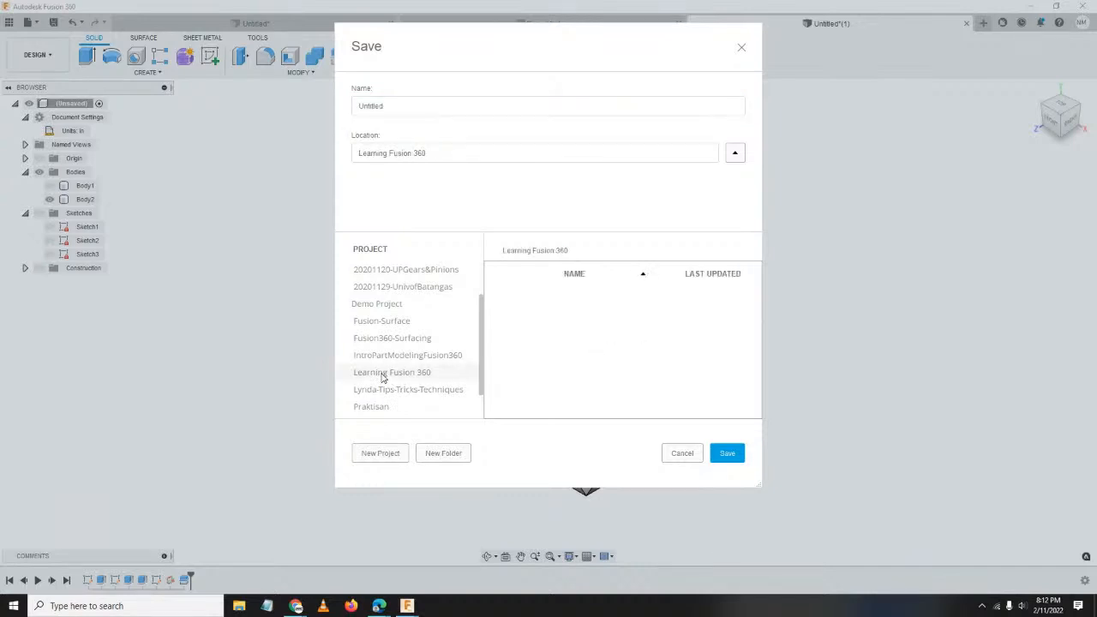
{"action": "double_click", "coordinate": [385, 107]}
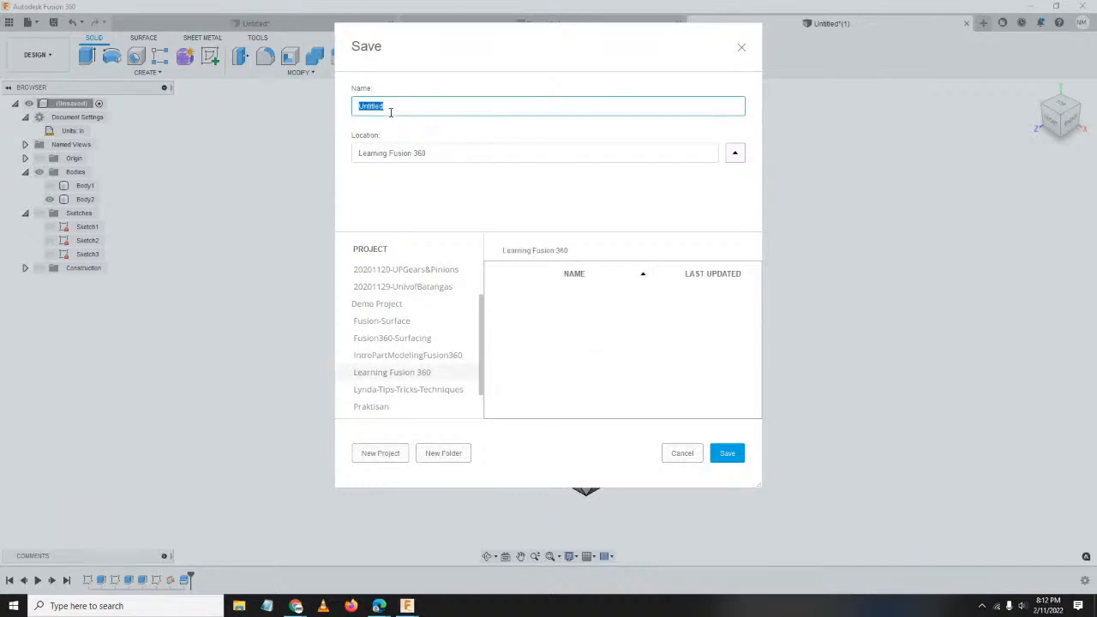
{"action": "type", "text": "Project2"}
{"action": "left_click", "coordinate": [727, 454]}
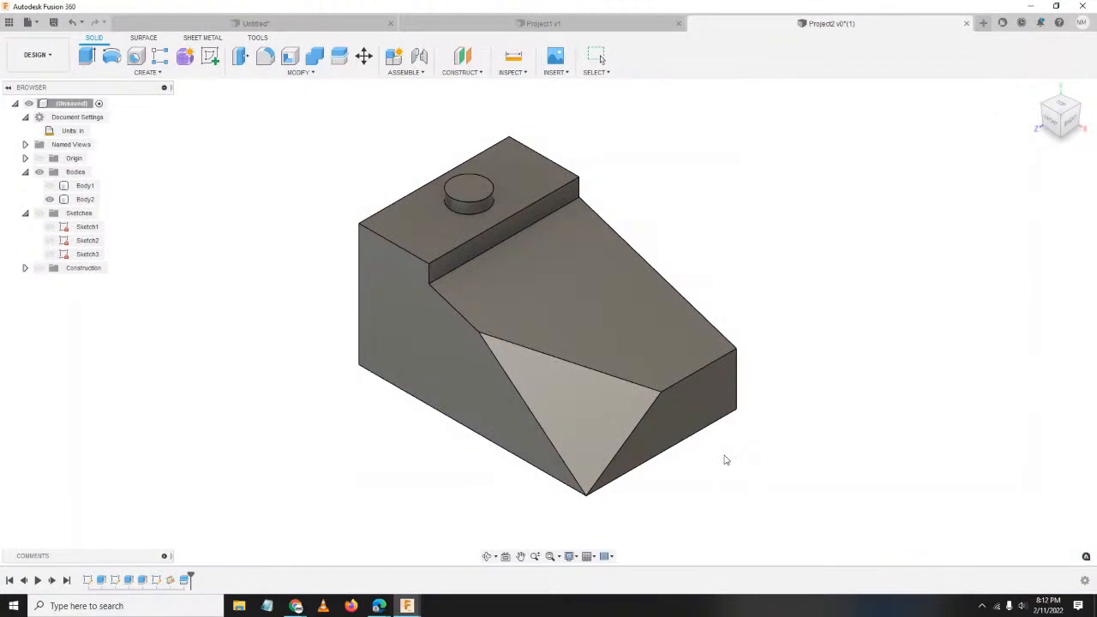
Switch to Project1 and open Learning Fusion 360 from All Projects in the Data Panel.
{"action": "left_click", "coordinate": [494, 24]}
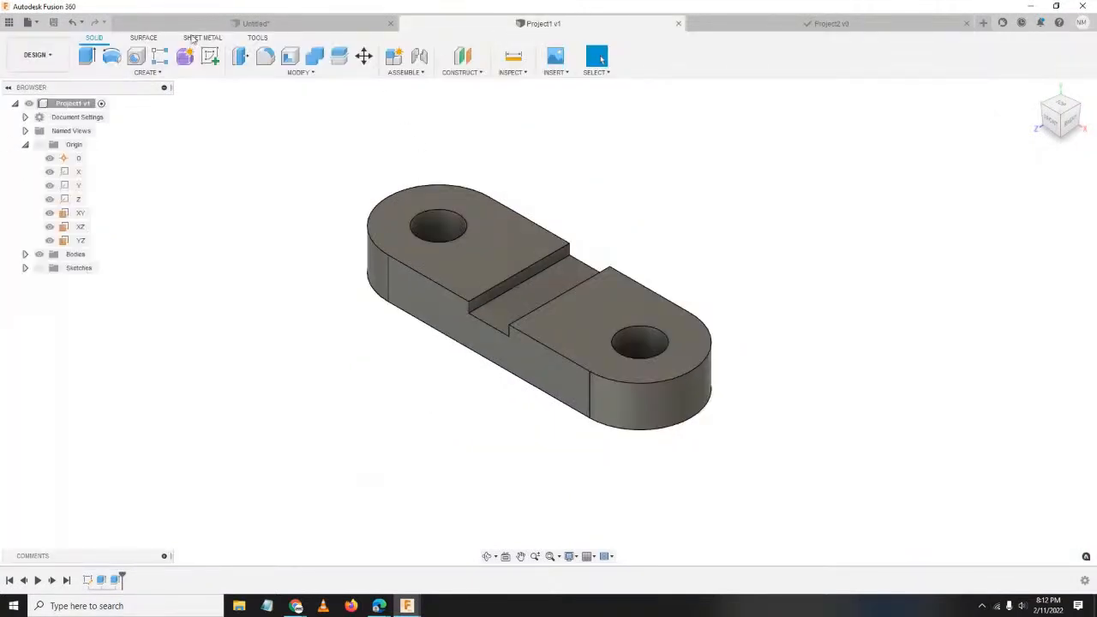
{"action": "left_click", "coordinate": [26, 22]}
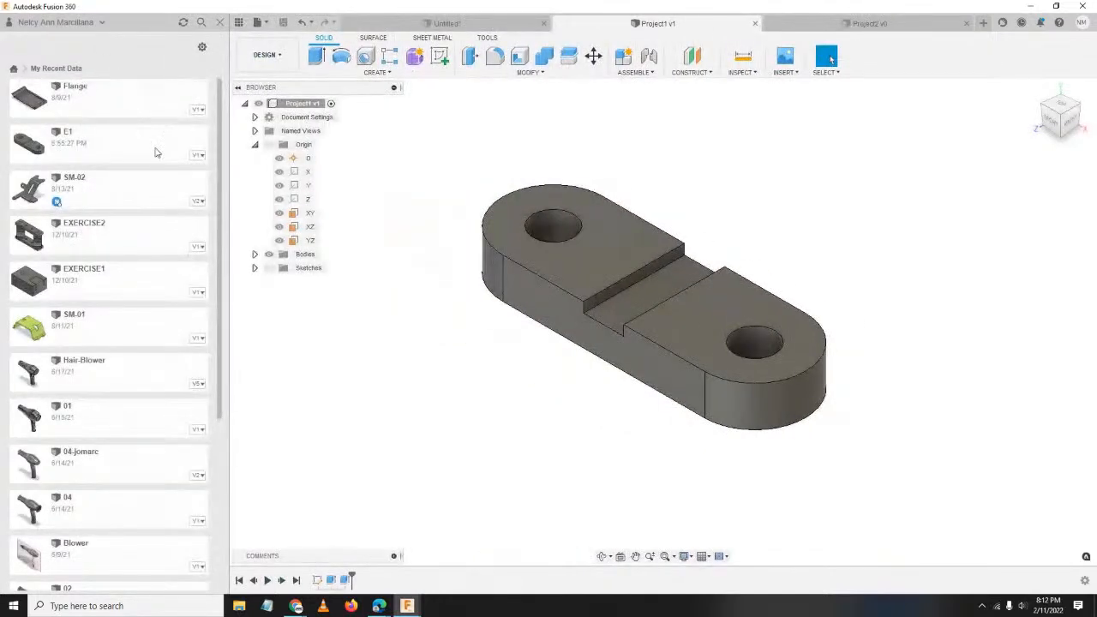
{"action": "left_click", "coordinate": [12, 69]}
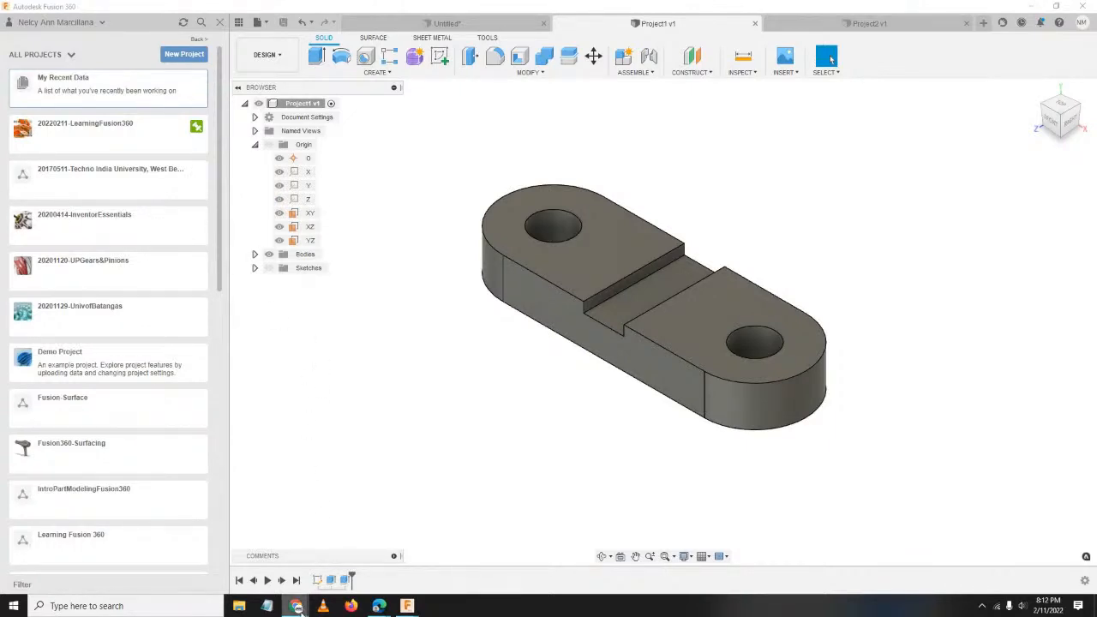
{"action": "mouse_move", "coordinate": [301, 607]}
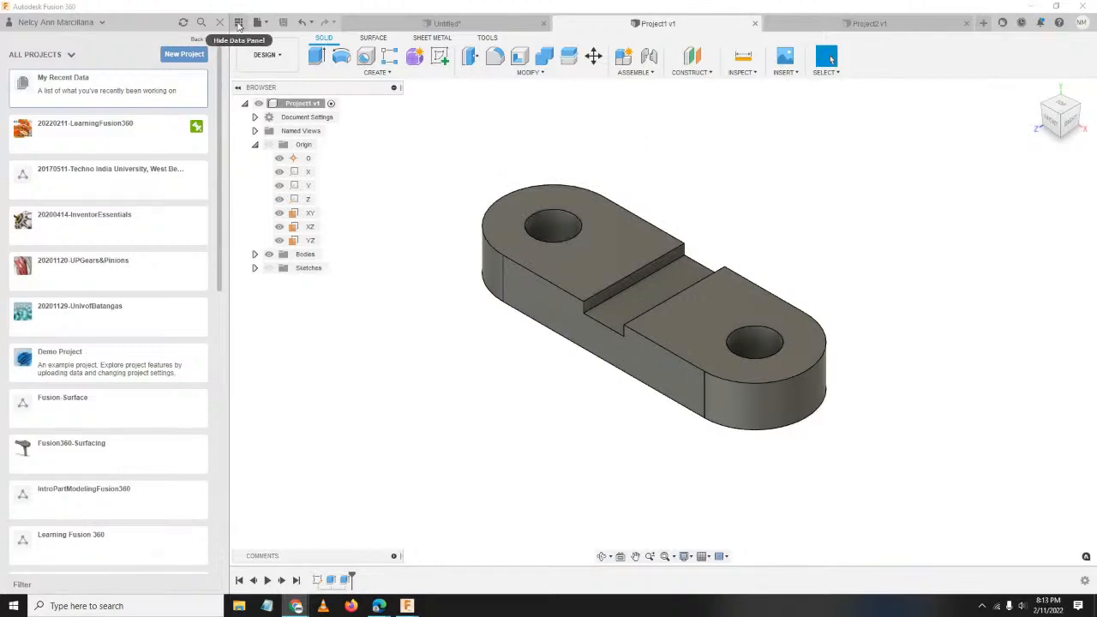
{"action": "scroll", "coordinate": [109, 208], "scroll_direction": "down", "scroll_amount": 5}
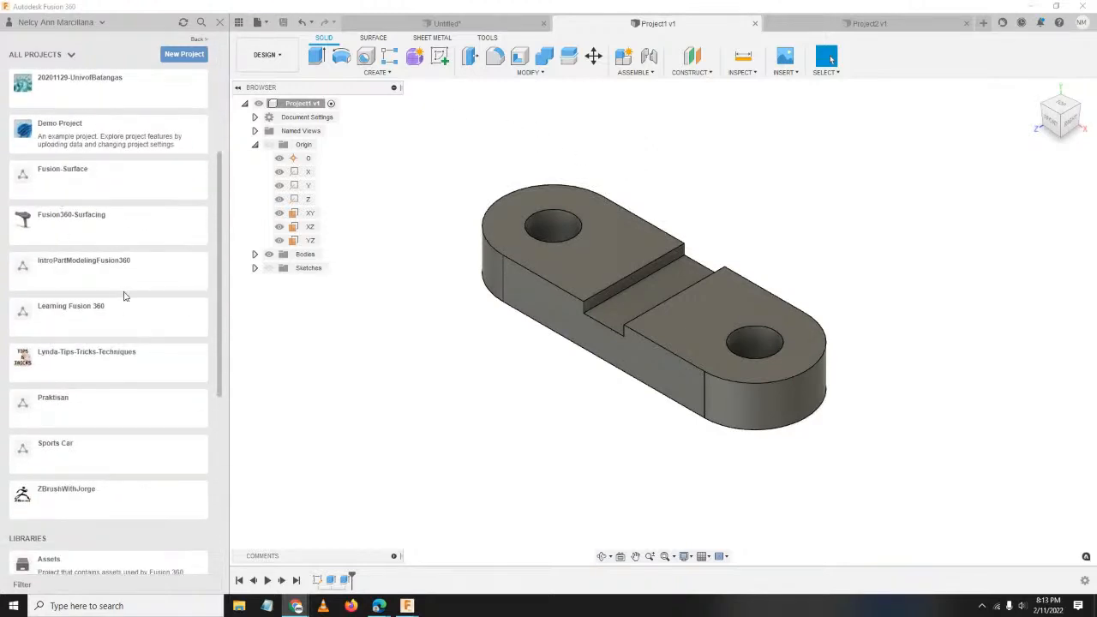
{"action": "left_click", "coordinate": [107, 322]}
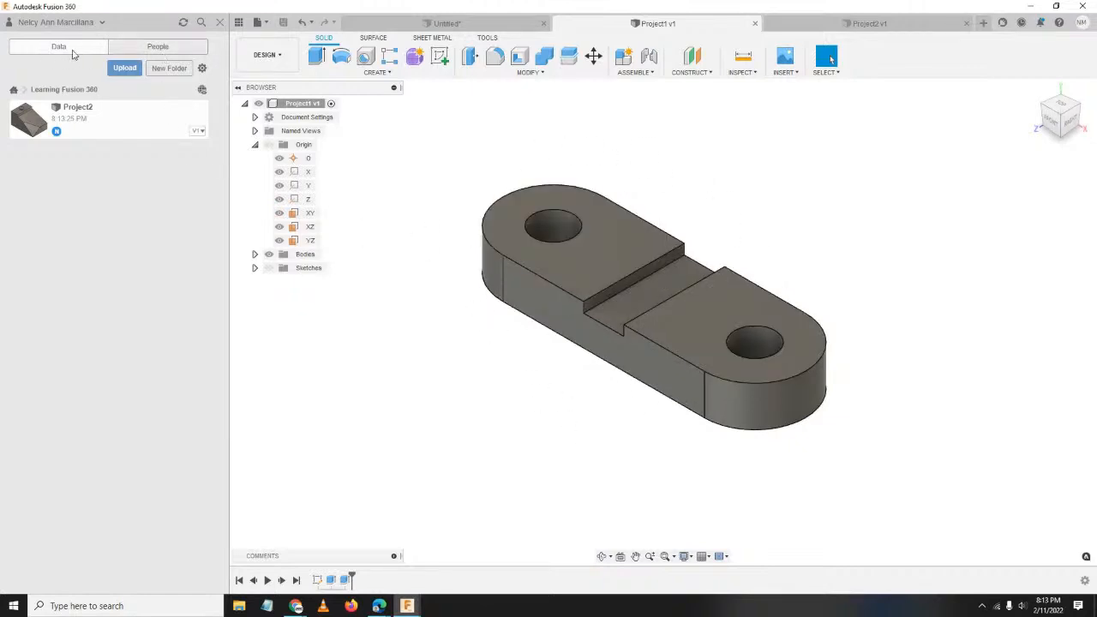
On the People tab, enter the collaborator's e-mail address in the invite field, fixing a typo.
{"action": "left_click", "coordinate": [190, 48]}
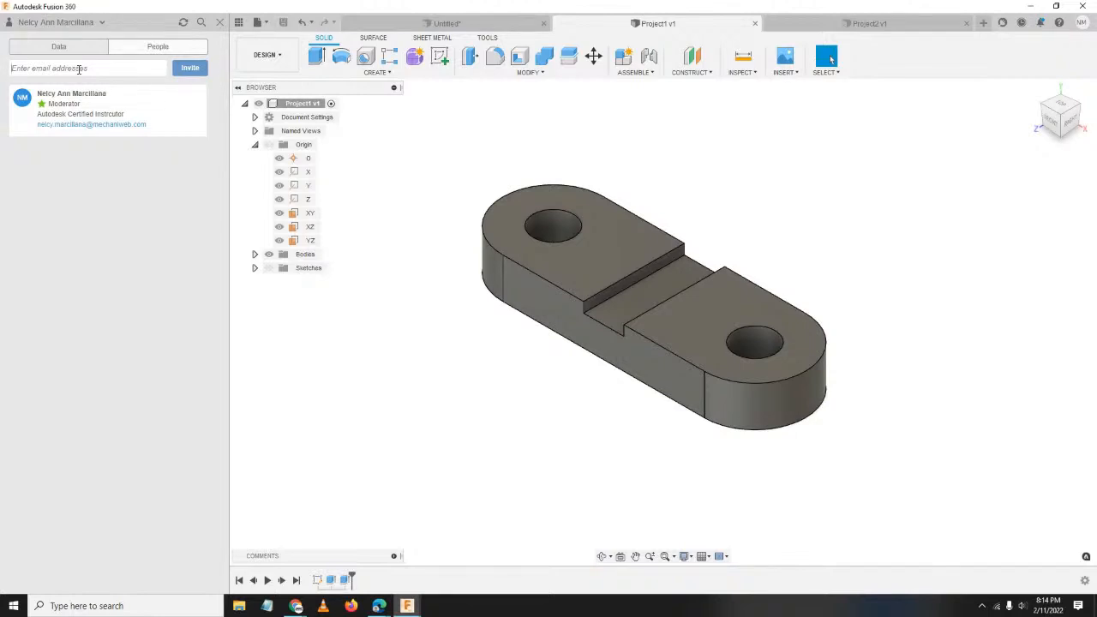
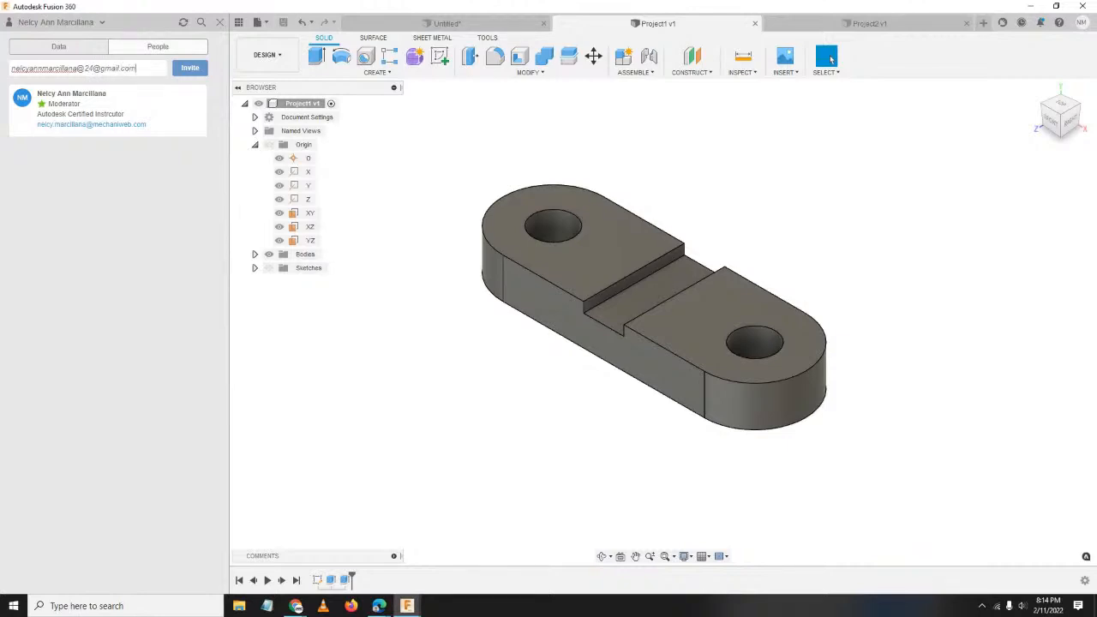
Send the invitation, then select and review the entered e-mail address text.
{"action": "left_click", "coordinate": [196, 73]}
{"action": "scroll", "coordinate": [407, 360], "scroll_direction": "up", "scroll_amount": 1}
{"action": "scroll", "coordinate": [406, 360], "scroll_direction": "down", "scroll_amount": 1}
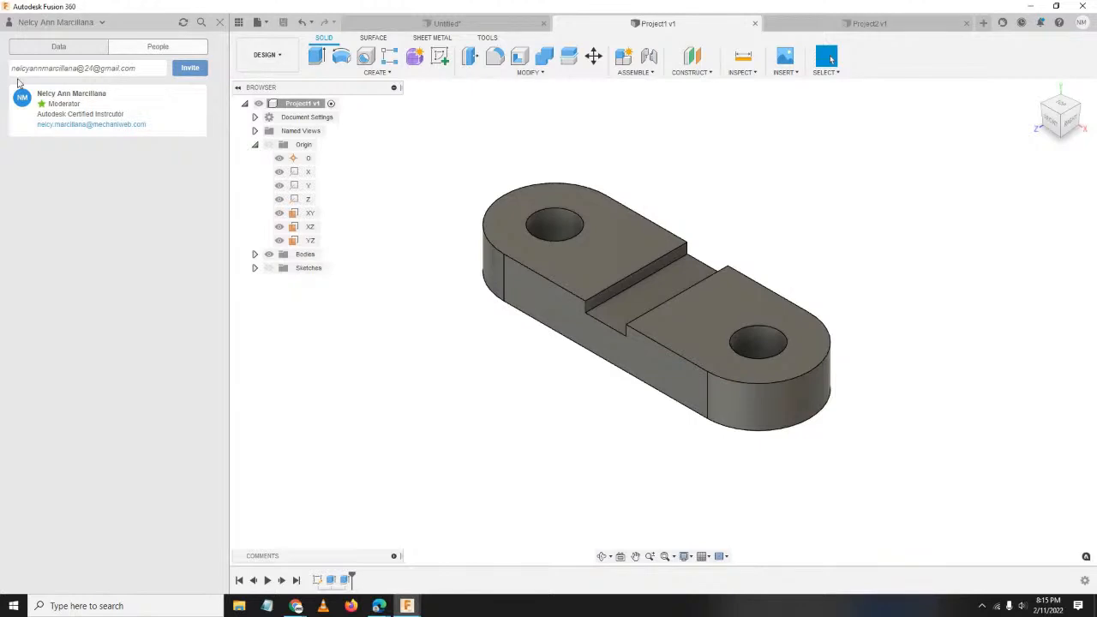
{"action": "left_click_drag", "start_coordinate": [20, 69], "coordinate": [144, 70]}
{"action": "left_click", "coordinate": [130, 211]}
{"action": "left_click_drag", "start_coordinate": [12, 69], "coordinate": [143, 71]}
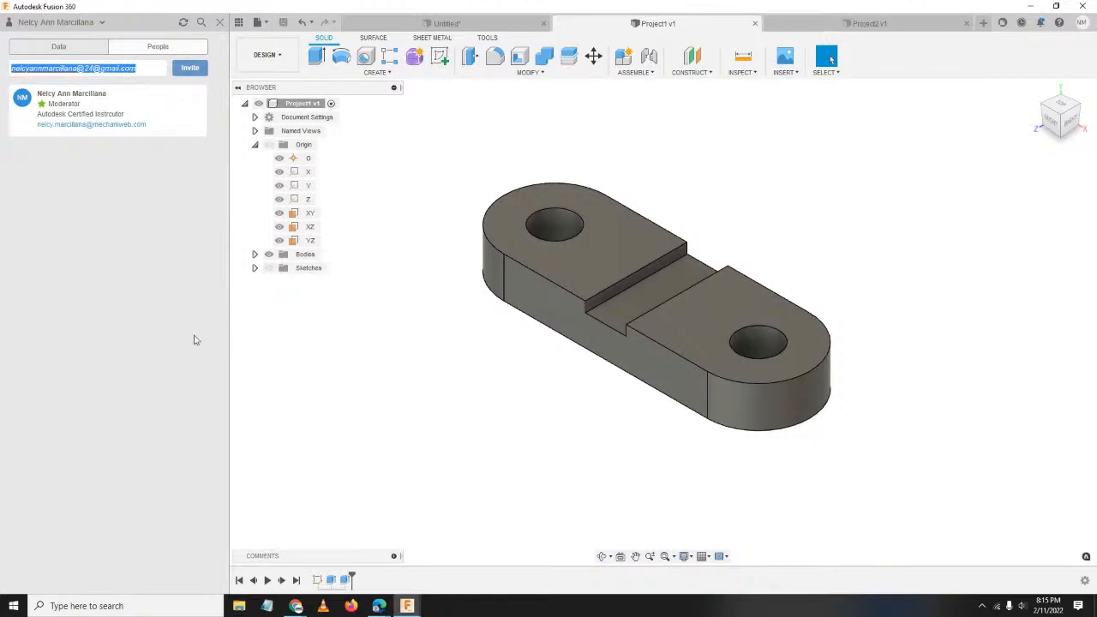
{"action": "left_click", "coordinate": [180, 280]}
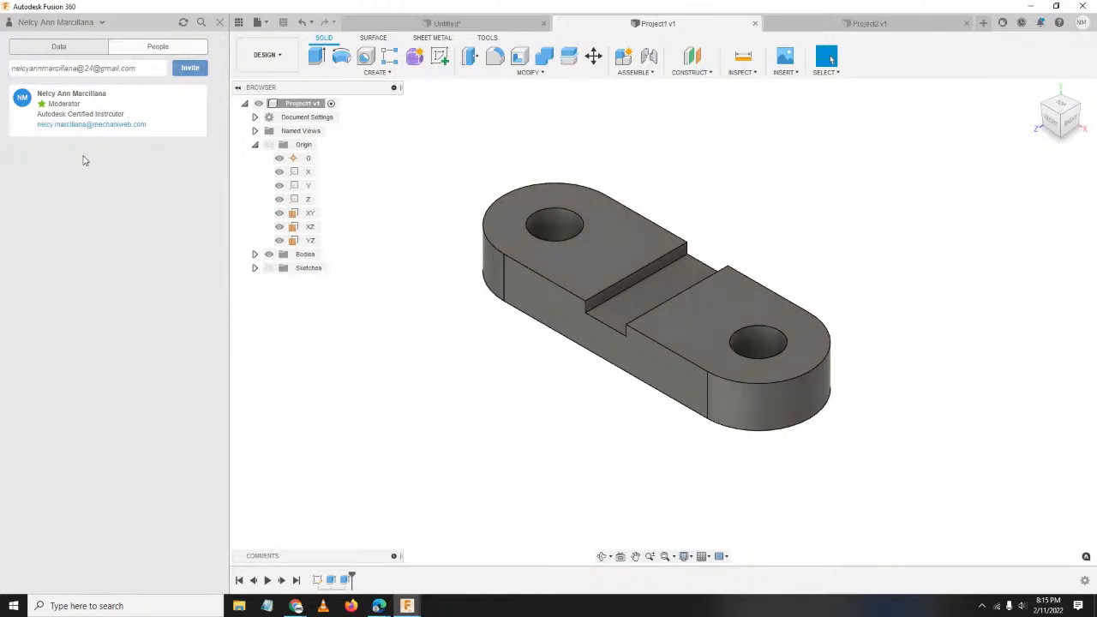
{"action": "left_click", "coordinate": [153, 70]}
{"action": "left_click_drag", "start_coordinate": [152, 70], "coordinate": [106, 76]}
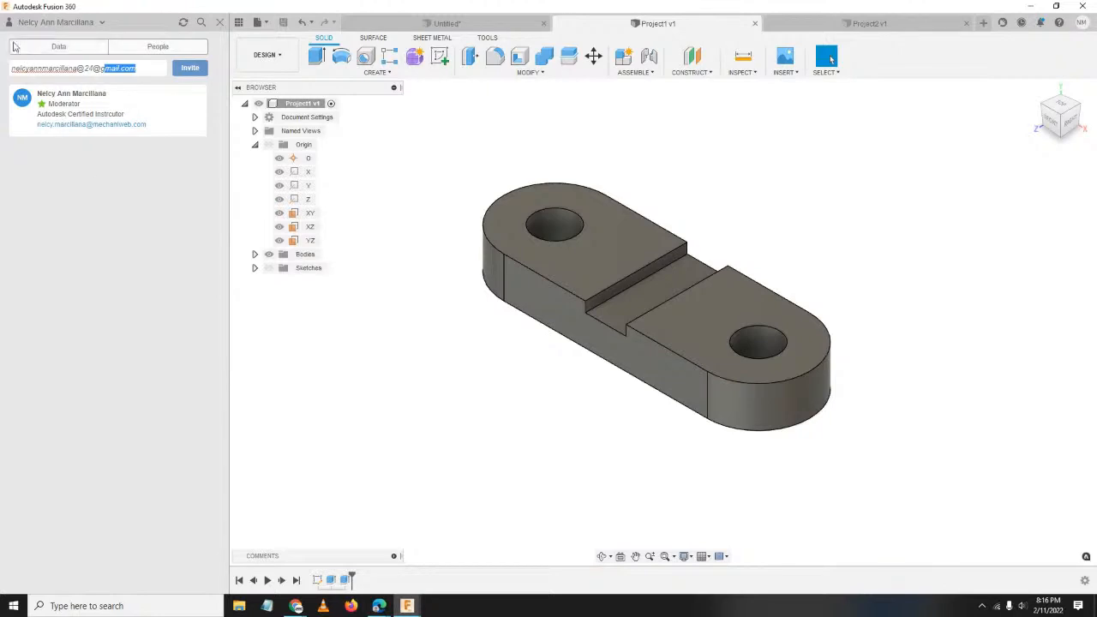
Return to the Data tab and the All Projects list.
{"action": "left_click", "coordinate": [58, 46]}
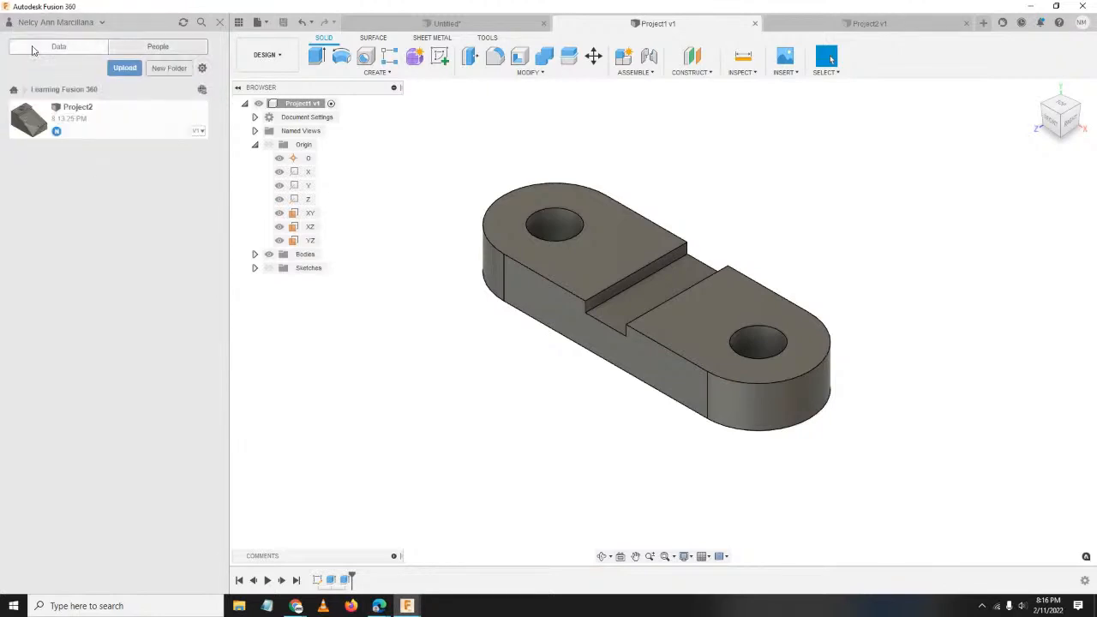
{"action": "left_click", "coordinate": [17, 90]}
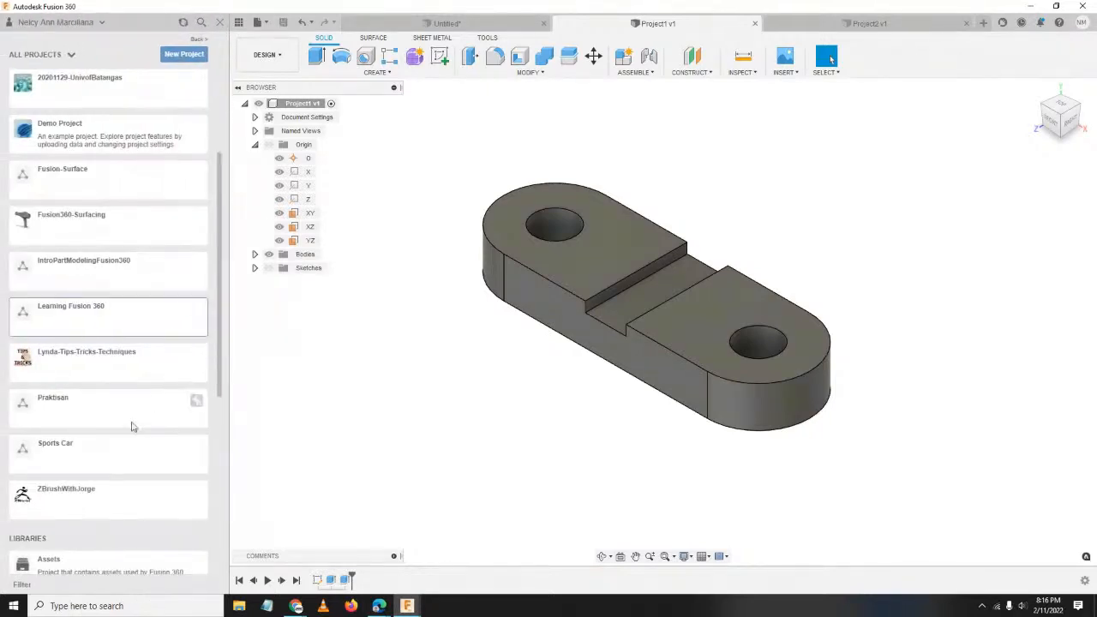
{"action": "scroll", "coordinate": [128, 357], "scroll_direction": "up", "scroll_amount": 5}
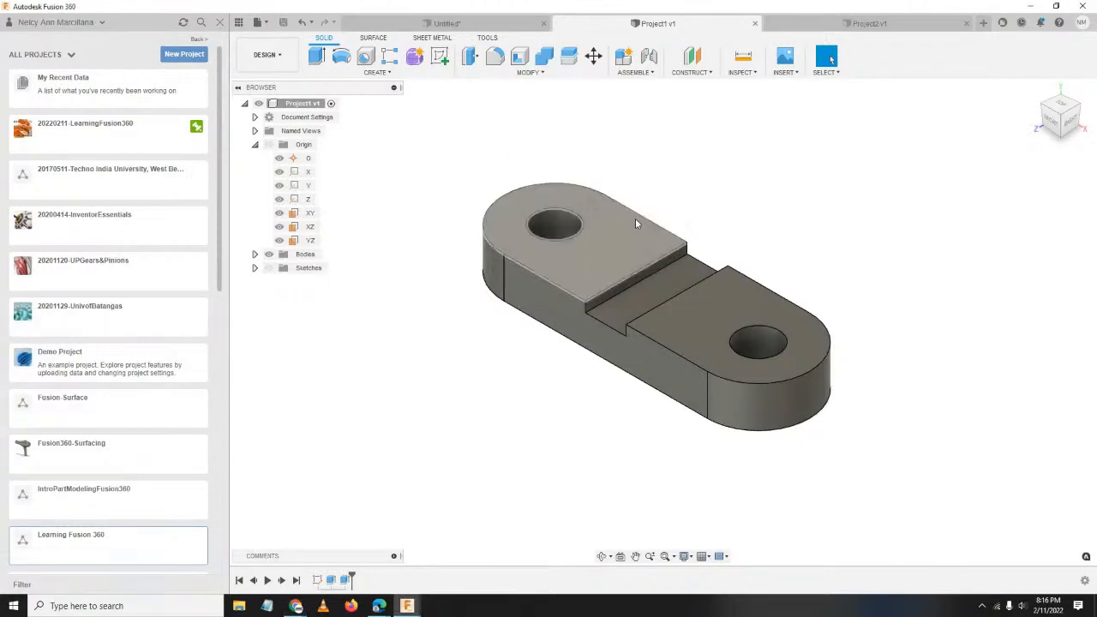
{"action": "scroll", "coordinate": [732, 306], "scroll_direction": "down", "scroll_amount": 1}
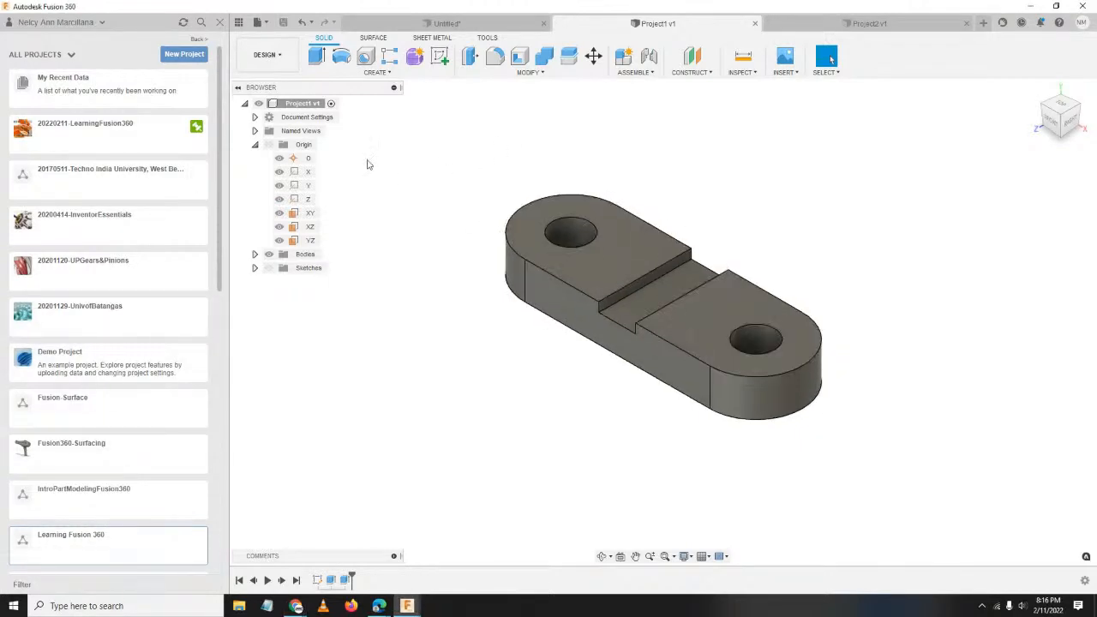
Close the Data Panel and switch Project1 to the Render workspace.
{"action": "left_click", "coordinate": [219, 22]}
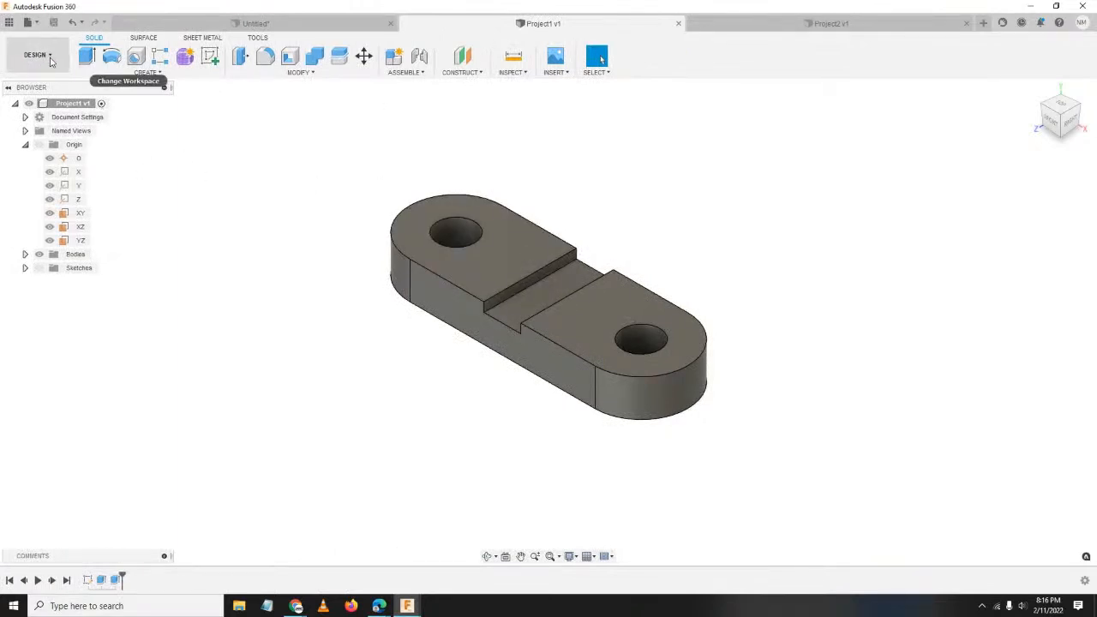
{"action": "left_click", "coordinate": [50, 60]}
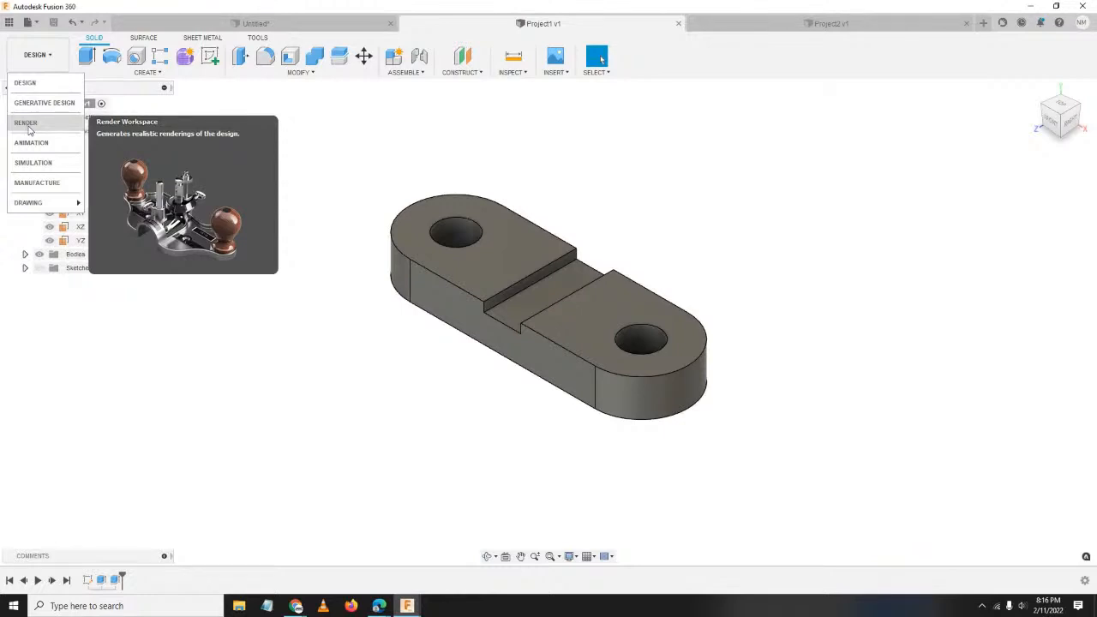
{"action": "left_click", "coordinate": [28, 125]}
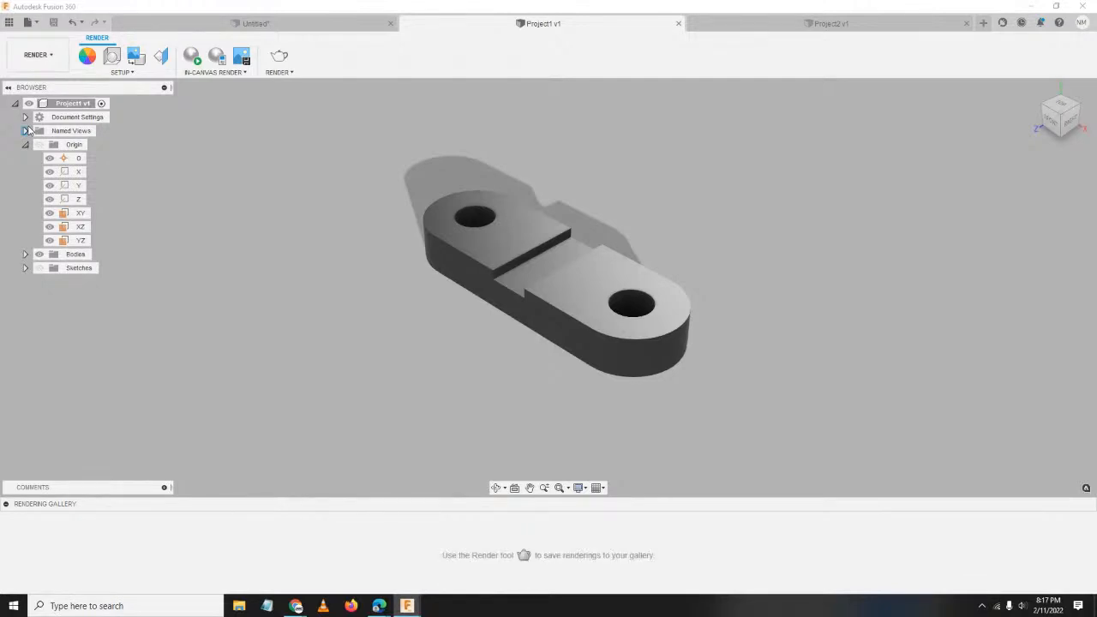
Briefly try the Simulation workspace and cancel the New Study dialog.
{"action": "left_click", "coordinate": [34, 55]}
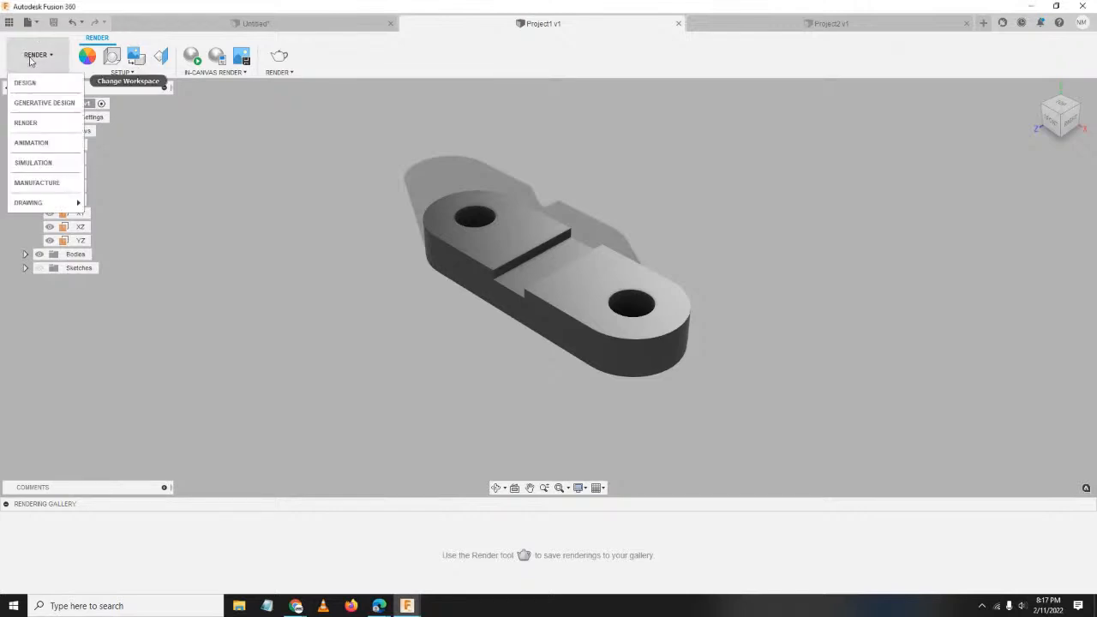
{"action": "left_click", "coordinate": [30, 163]}
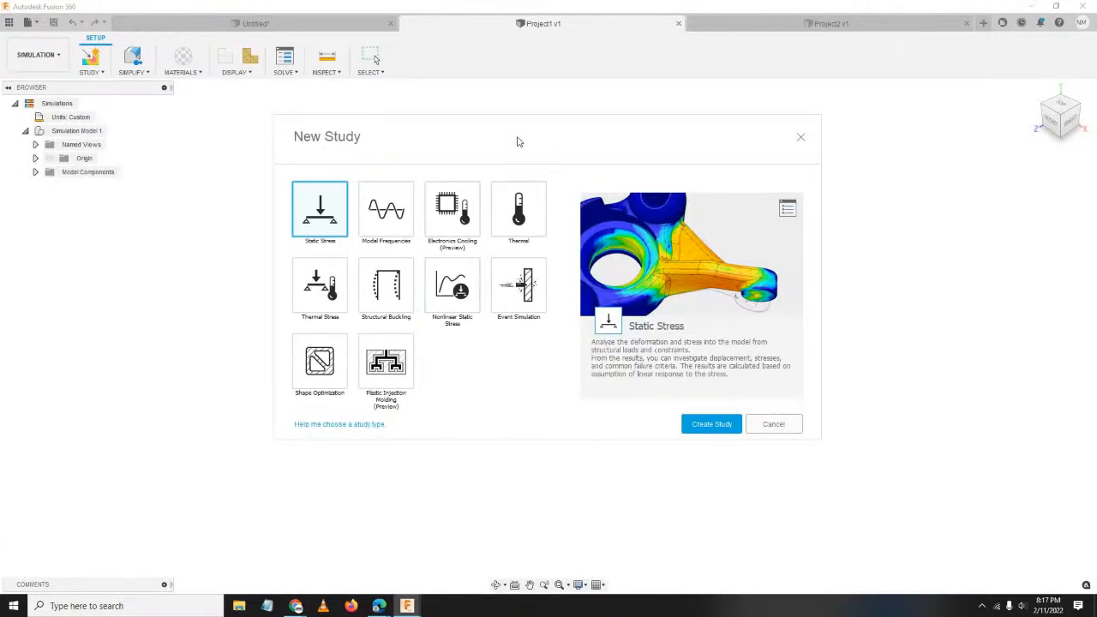
{"action": "left_click_drag", "start_coordinate": [517, 141], "coordinate": [448, 132]}
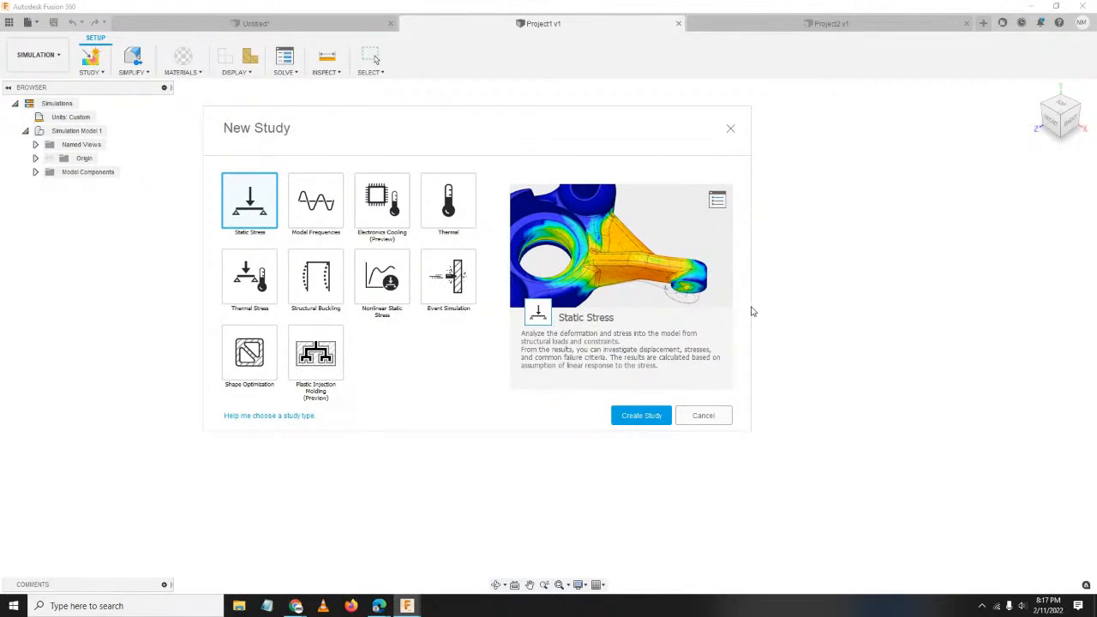
{"action": "left_click", "coordinate": [704, 416]}
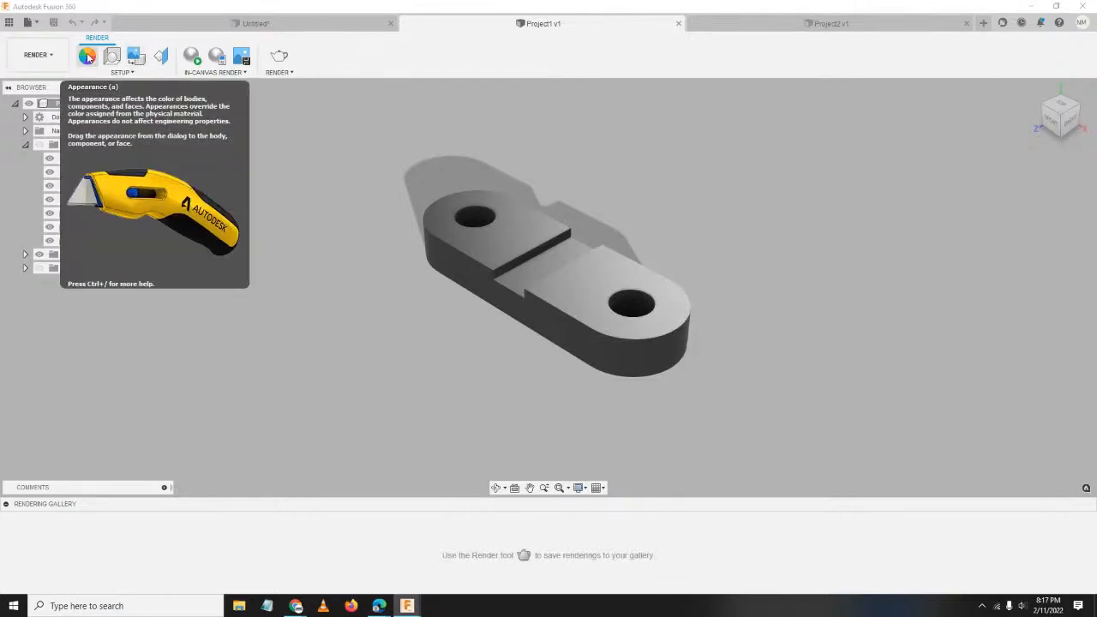
Open the Appearance dialog beside the model with Apply To set to Faces.
{"action": "left_click", "coordinate": [88, 57]}
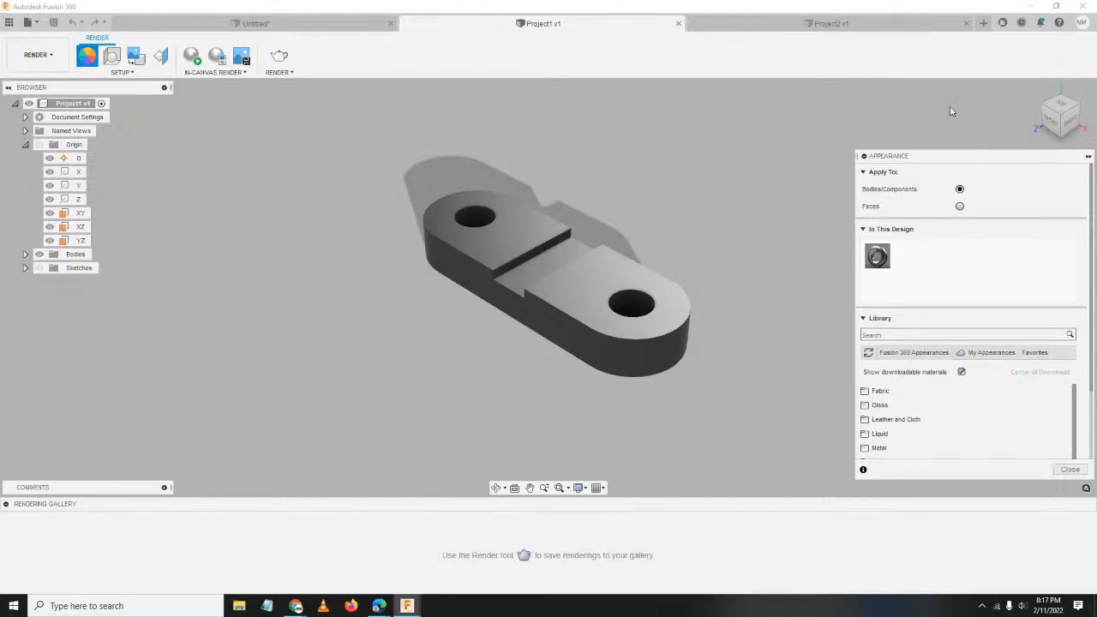
{"action": "left_click_drag", "start_coordinate": [1019, 161], "coordinate": [895, 101]}
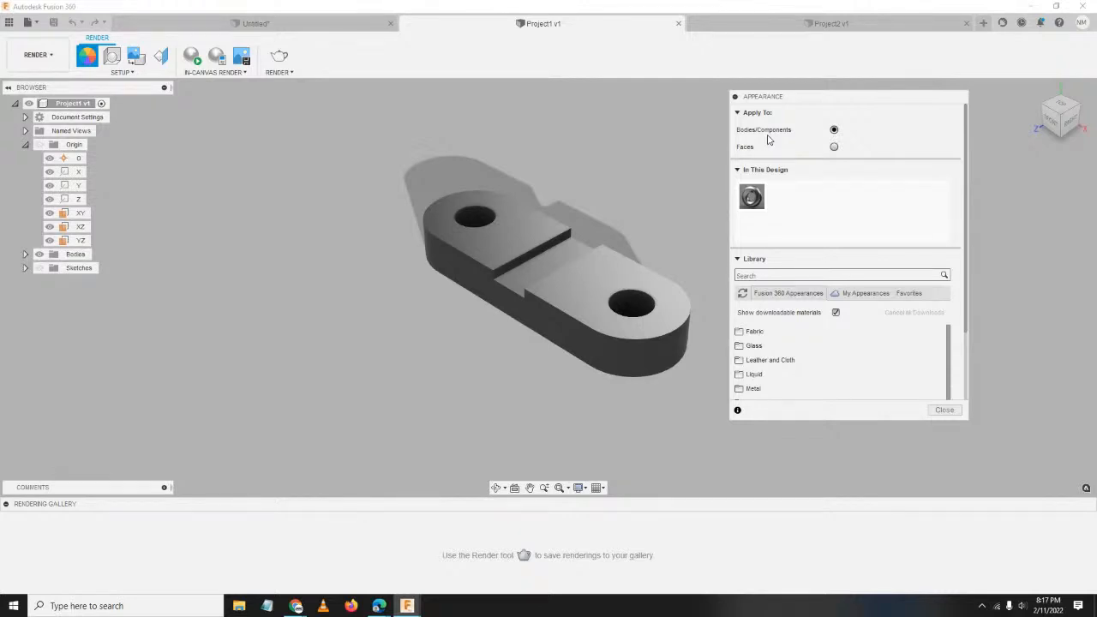
{"action": "left_click", "coordinate": [833, 147]}
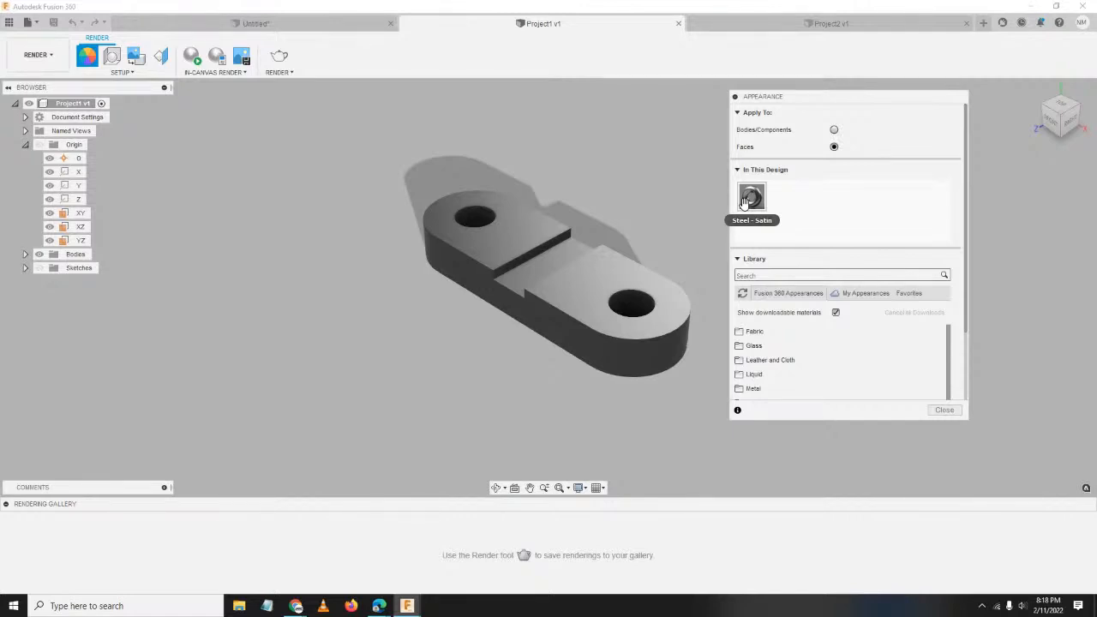
{"action": "scroll", "coordinate": [824, 209], "scroll_direction": "down", "scroll_amount": 2}
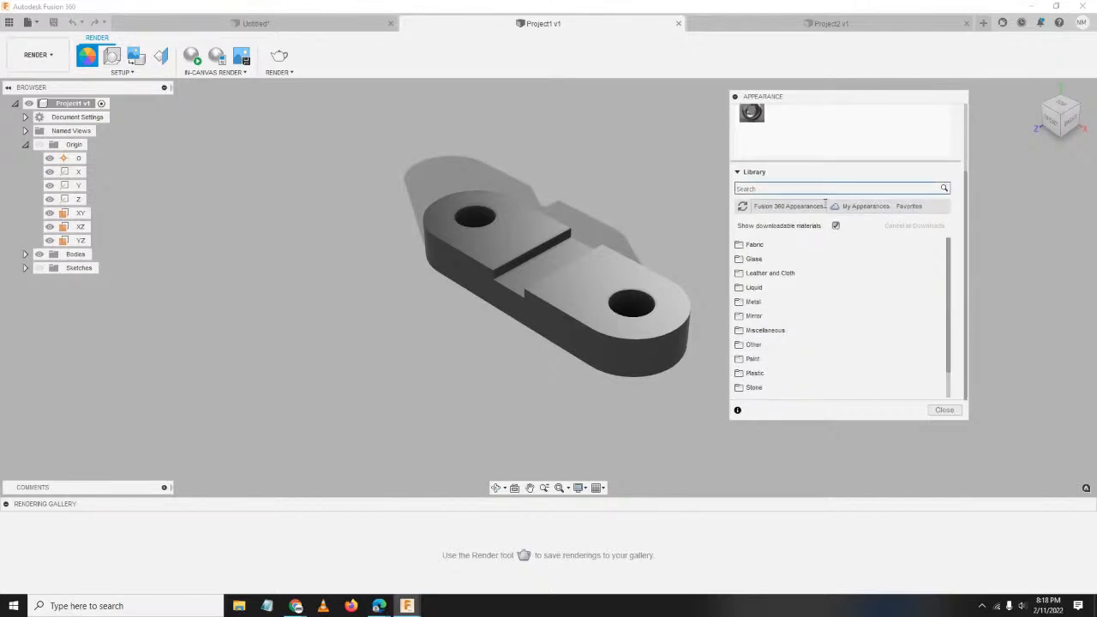
Browse the Fabric and Wood appearance categories in the library.
{"action": "left_click", "coordinate": [776, 248]}
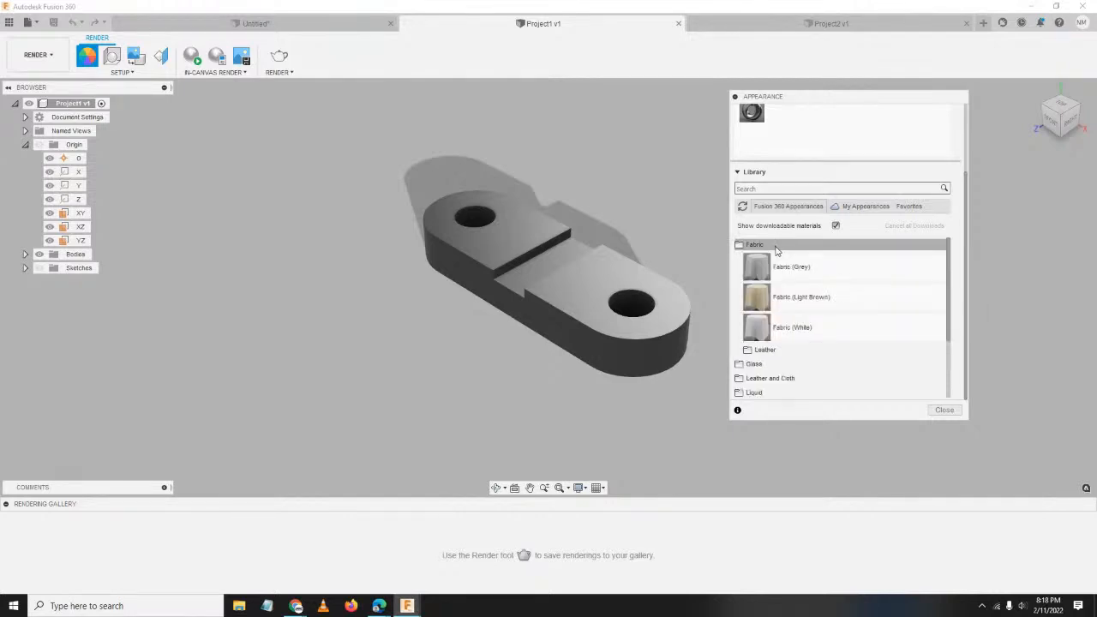
{"action": "left_click", "coordinate": [777, 248]}
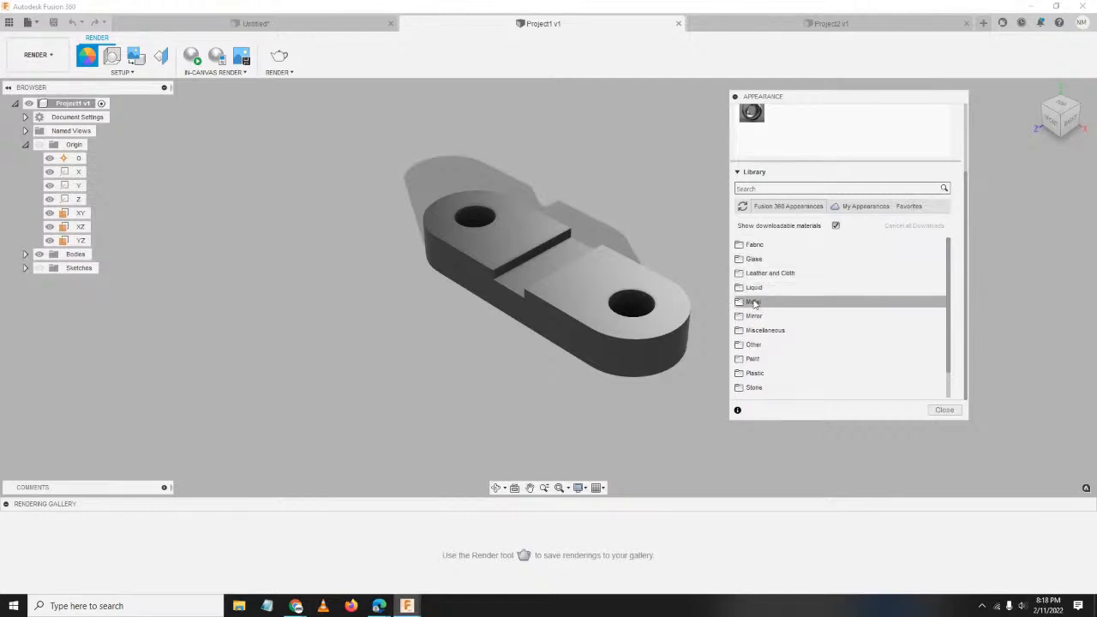
{"action": "scroll", "coordinate": [784, 283], "scroll_direction": "down", "scroll_amount": 1}
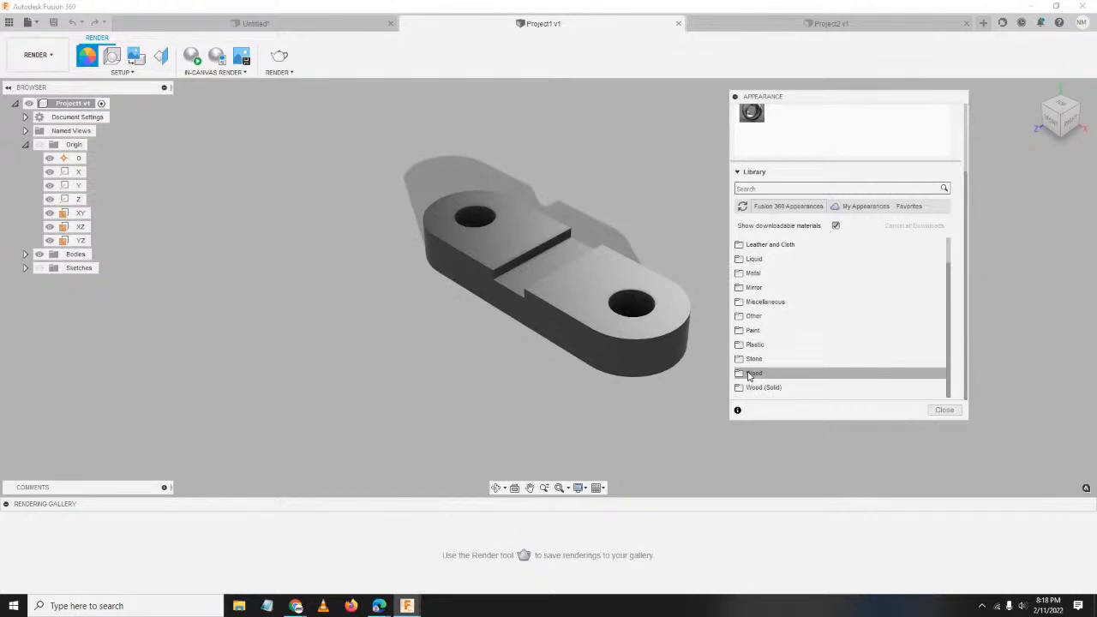
{"action": "scroll", "coordinate": [751, 375], "scroll_direction": "up", "scroll_amount": 5}
{"action": "scroll", "coordinate": [817, 213], "scroll_direction": "down", "scroll_amount": 3}
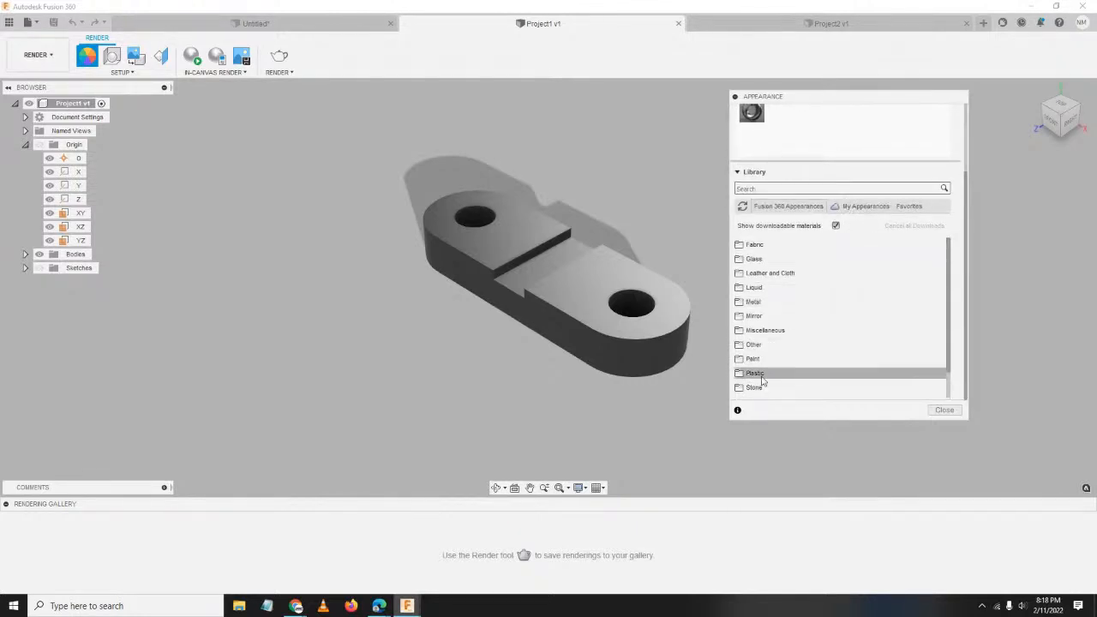
{"action": "scroll", "coordinate": [771, 342], "scroll_direction": "down", "scroll_amount": 1}
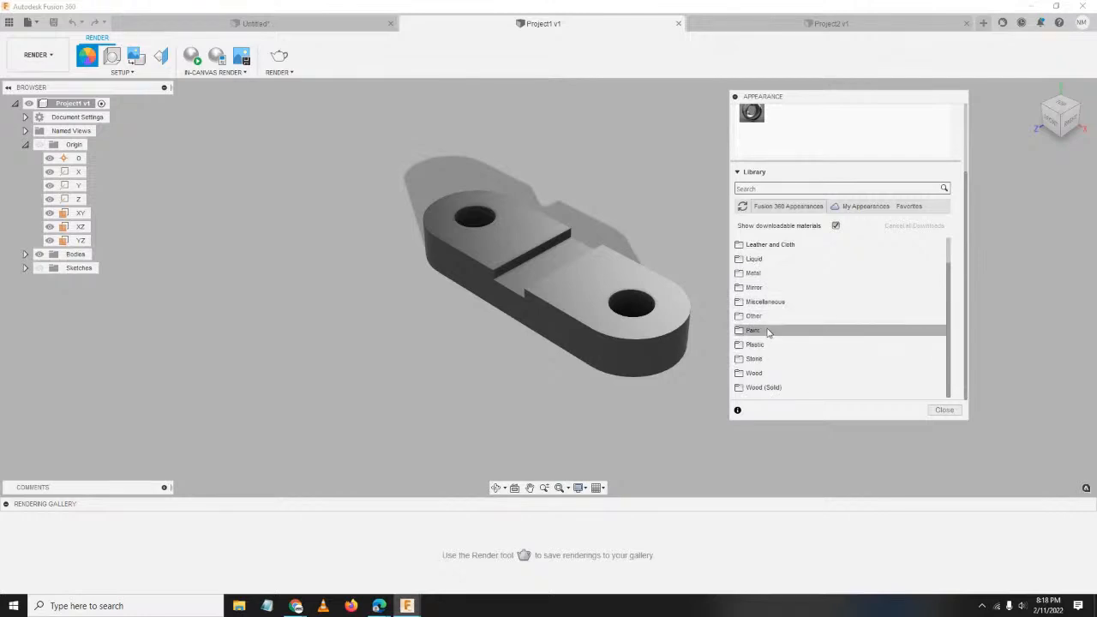
{"action": "left_click", "coordinate": [754, 373]}
{"action": "scroll", "coordinate": [857, 257], "scroll_direction": "down", "scroll_amount": 4}
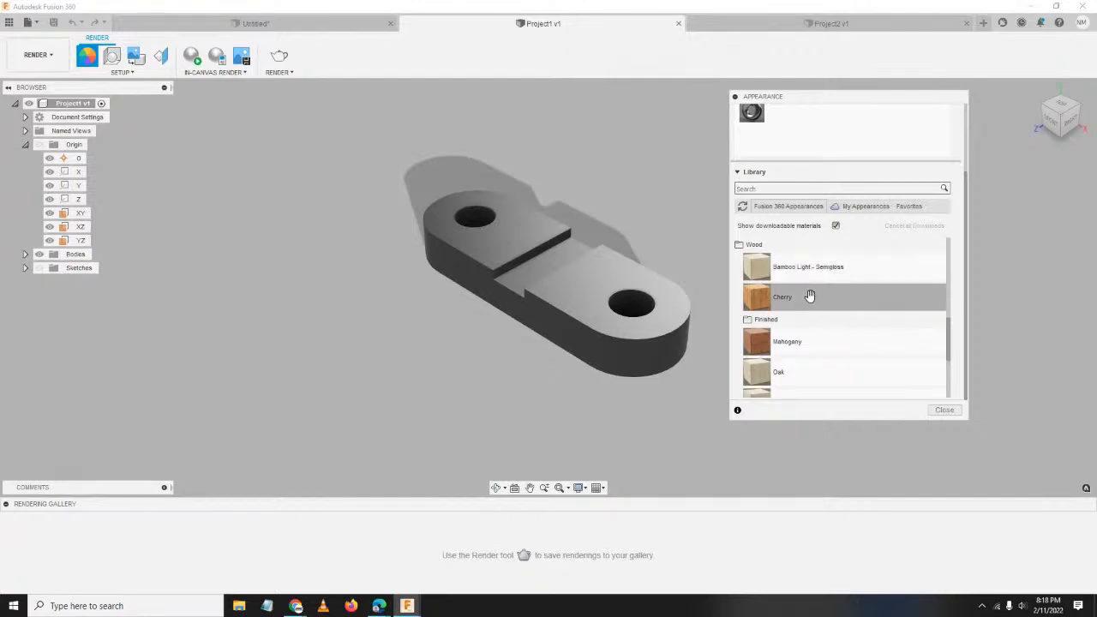
{"action": "scroll", "coordinate": [806, 327], "scroll_direction": "down", "scroll_amount": 2}
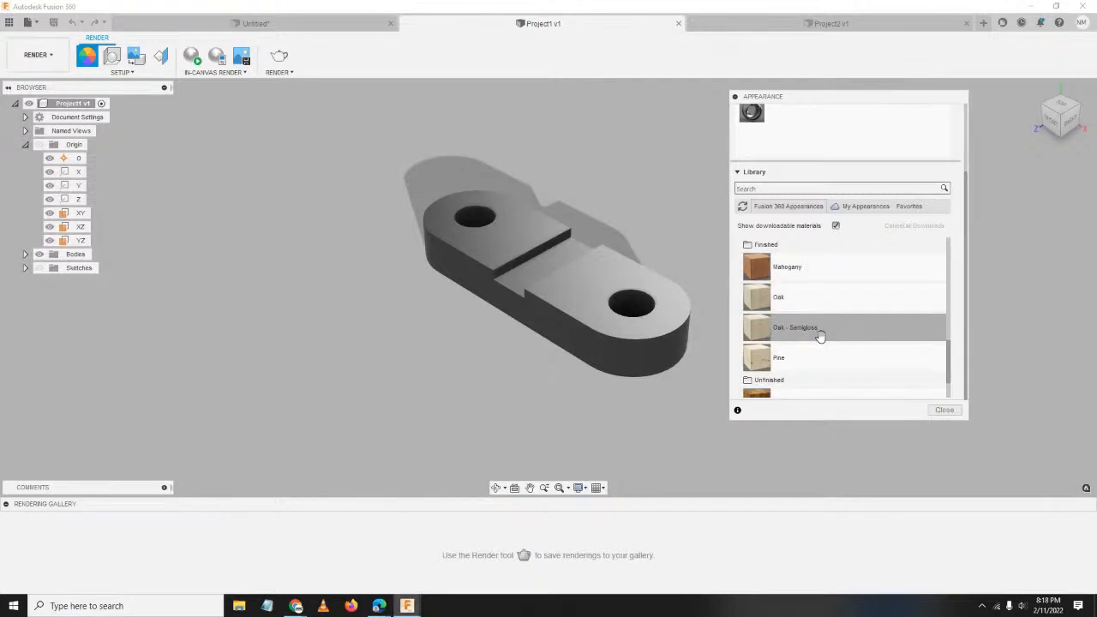
{"action": "scroll", "coordinate": [819, 336], "scroll_direction": "down", "scroll_amount": 1}
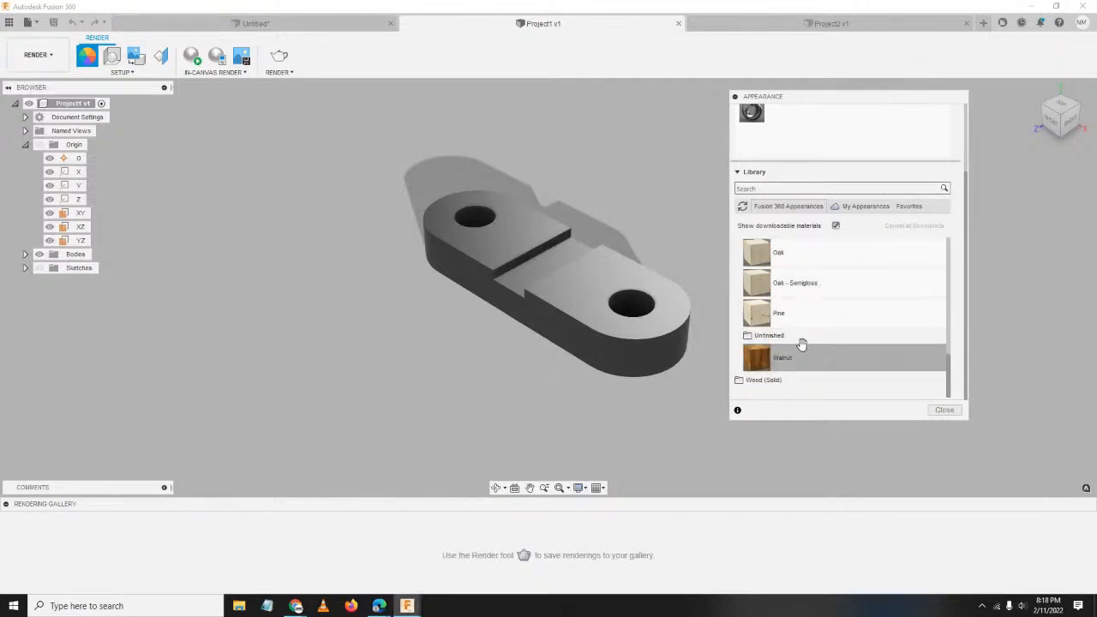
{"action": "scroll", "coordinate": [800, 339], "scroll_direction": "up", "scroll_amount": 3}
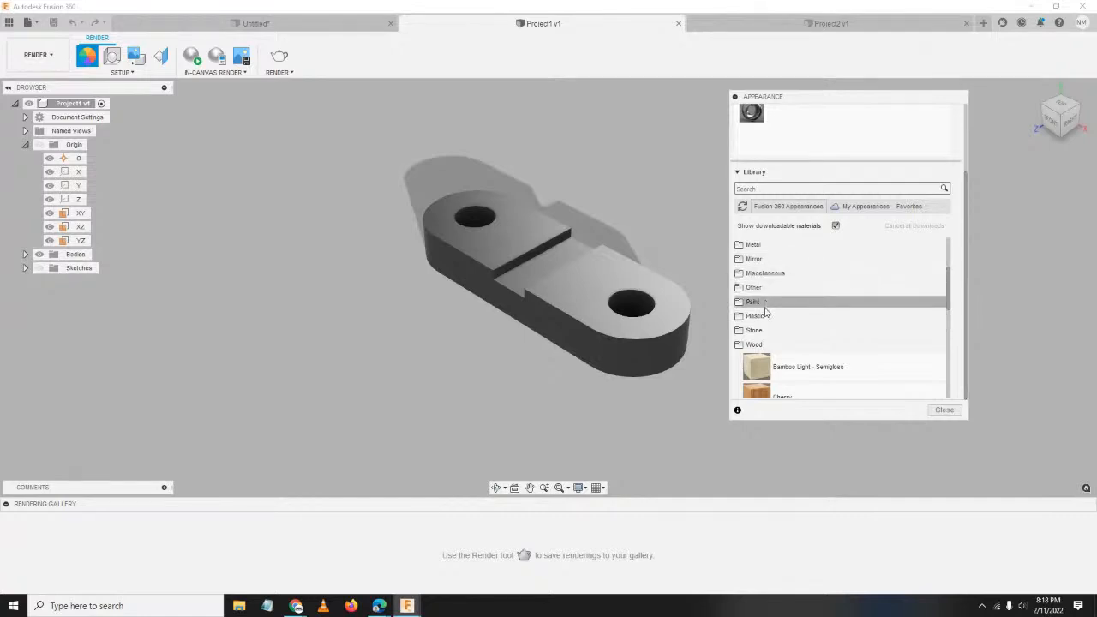
Expand Paint › Glossy to show the Enamel Glossy swatches.
{"action": "left_click", "coordinate": [752, 301]}
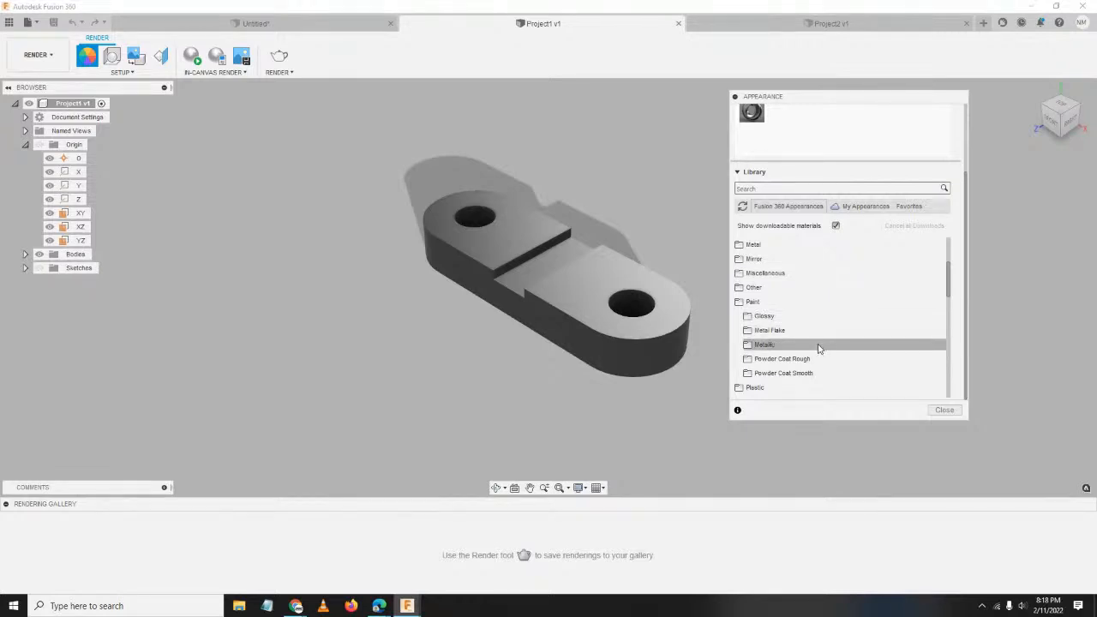
{"action": "left_click", "coordinate": [780, 317]}
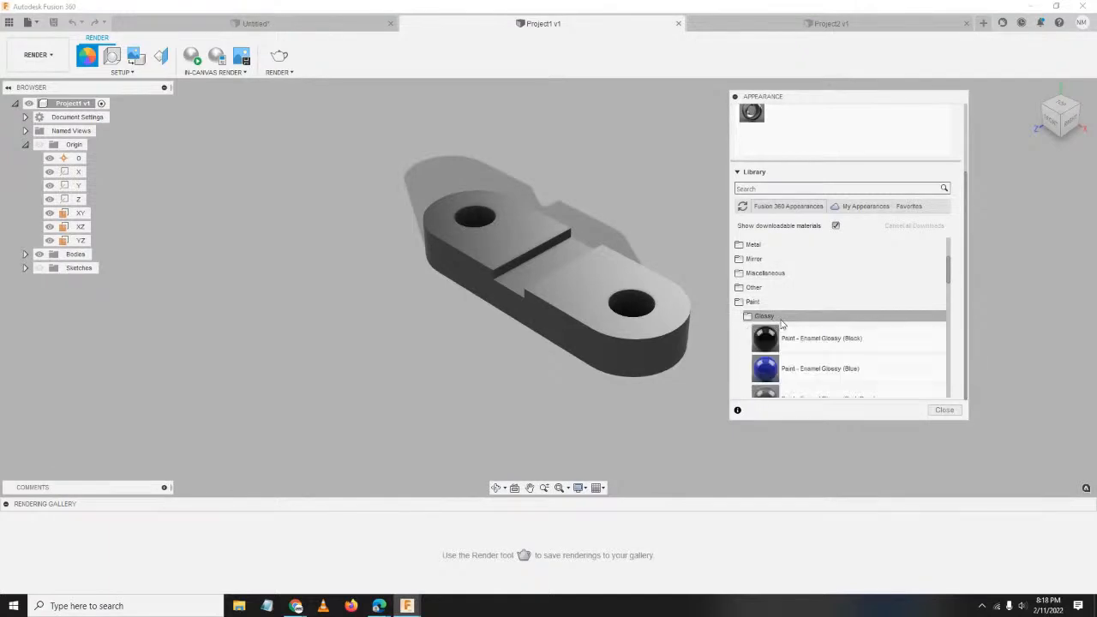
{"action": "scroll", "coordinate": [843, 317], "scroll_direction": "down", "scroll_amount": 2}
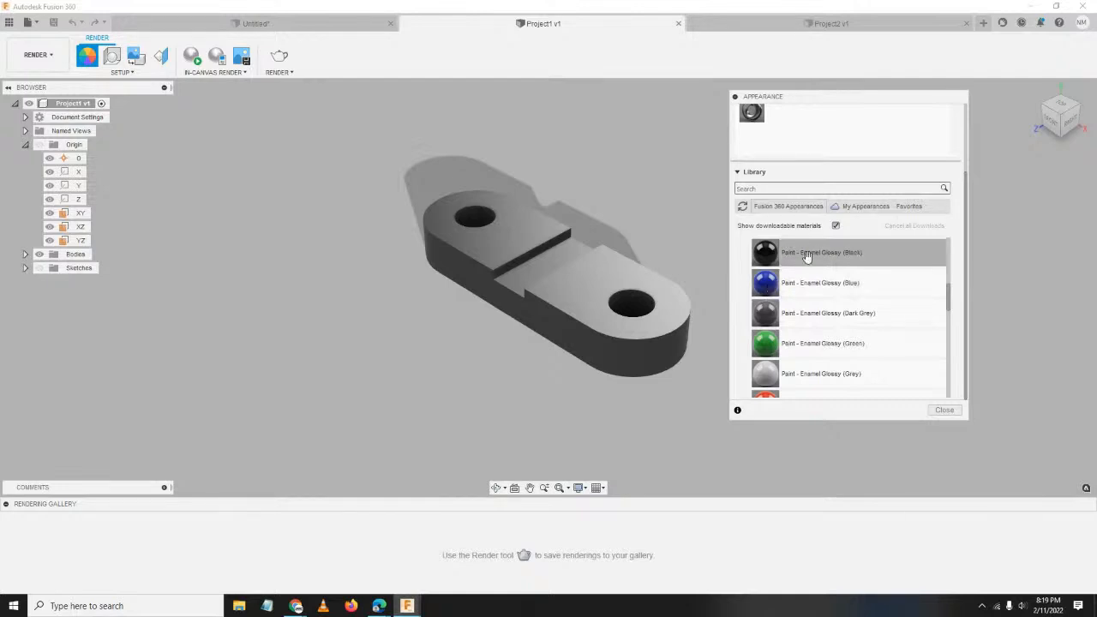
Drag Enamel Glossy (Blue) onto both top faces and Enamel Glossy (Green) onto the slot floor.
{"action": "mouse_move", "coordinate": [768, 285]}
{"action": "left_mouse_down"}
{"action": "mouse_move", "coordinate": [602, 295]}
{"action": "mouse_move", "coordinate": [763, 225]}
{"action": "mouse_move", "coordinate": [831, 175]}
{"action": "mouse_move", "coordinate": [865, 183]}
{"action": "left_mouse_up"}
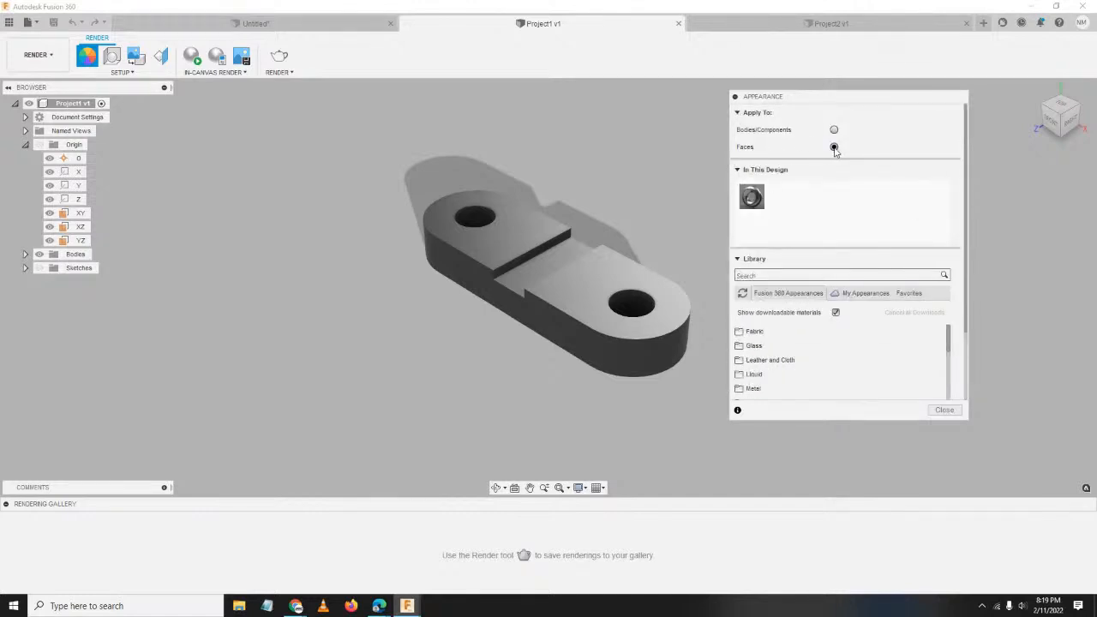
{"action": "scroll", "coordinate": [852, 271], "scroll_direction": "down", "scroll_amount": 6}
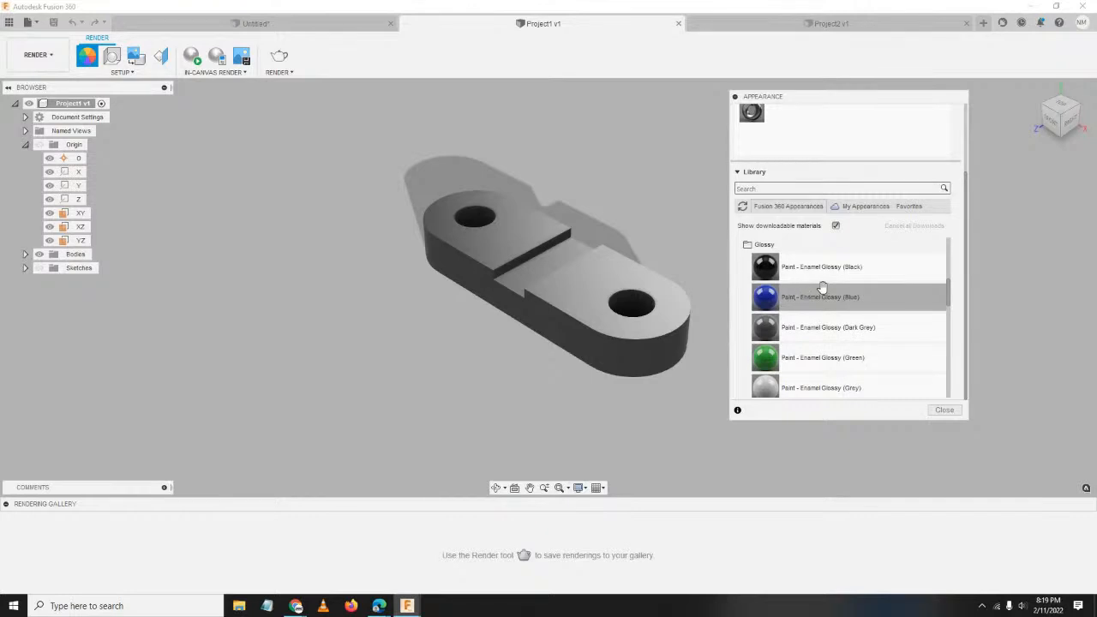
{"action": "left_click_drag", "start_coordinate": [845, 294], "coordinate": [583, 275]}
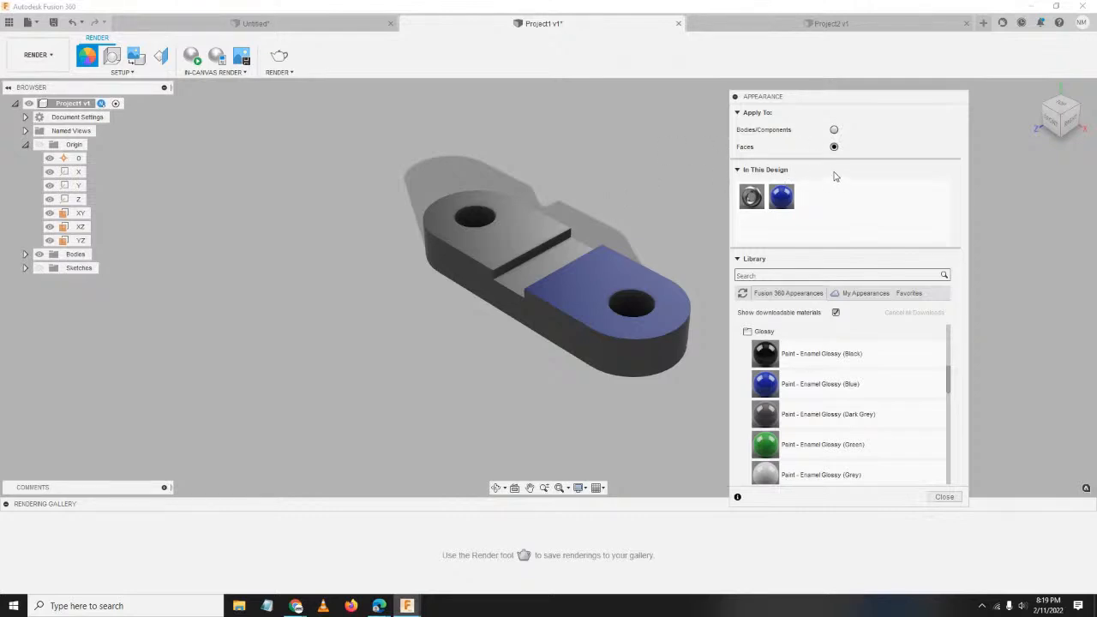
{"action": "mouse_move", "coordinate": [778, 445]}
{"action": "left_mouse_down"}
{"action": "mouse_move", "coordinate": [543, 262]}
{"action": "mouse_move", "coordinate": [537, 271]}
{"action": "left_mouse_up"}
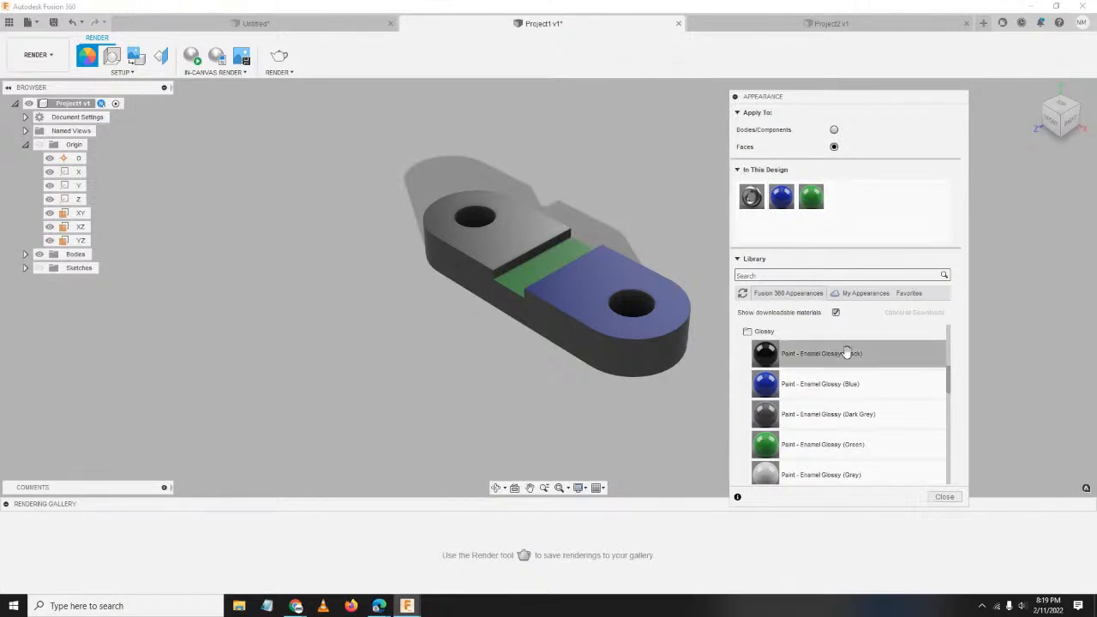
{"action": "left_click_drag", "start_coordinate": [846, 384], "coordinate": [518, 248]}
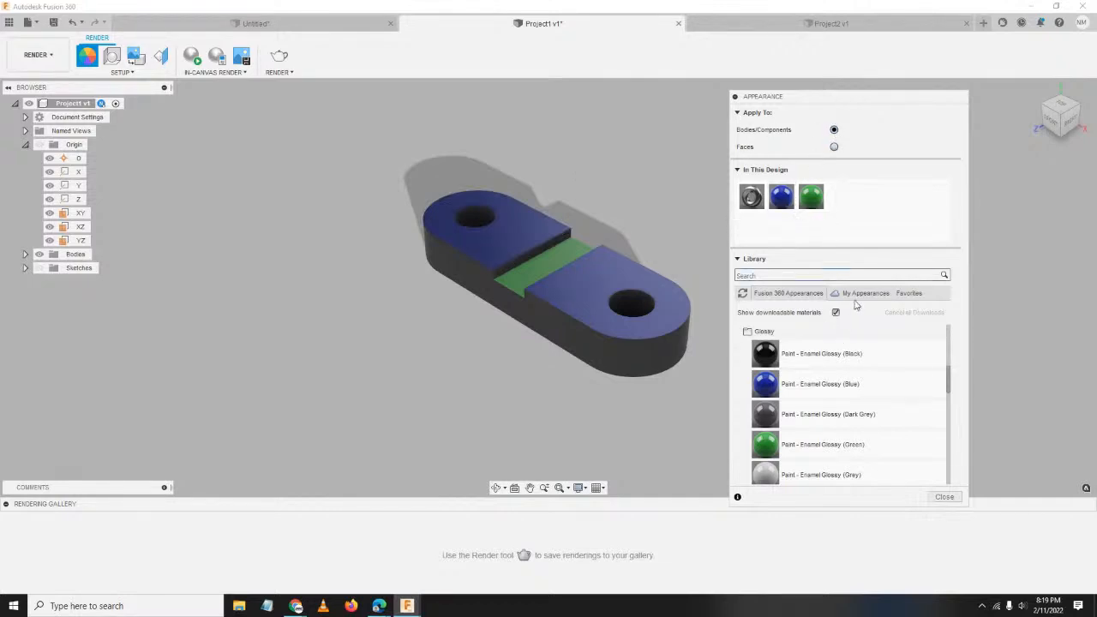
Apply Mahogany to the link body, removing the blue and green face paints.
{"action": "scroll", "coordinate": [868, 351], "scroll_direction": "down", "scroll_amount": 5}
{"action": "scroll", "coordinate": [866, 356], "scroll_direction": "down", "scroll_amount": 4}
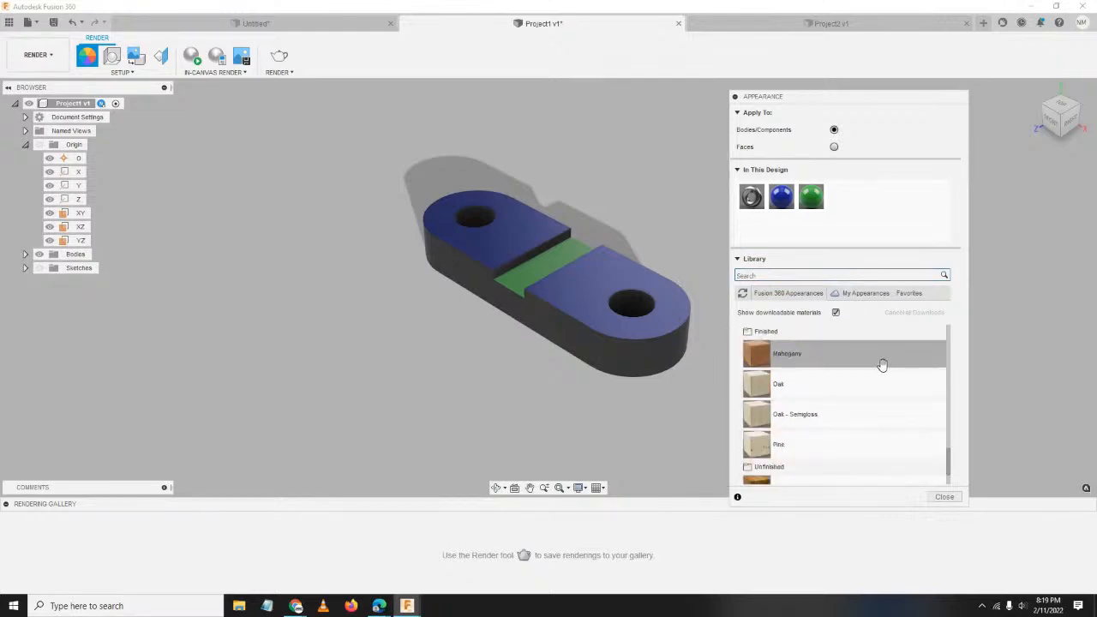
{"action": "scroll", "coordinate": [824, 392], "scroll_direction": "up", "scroll_amount": 2}
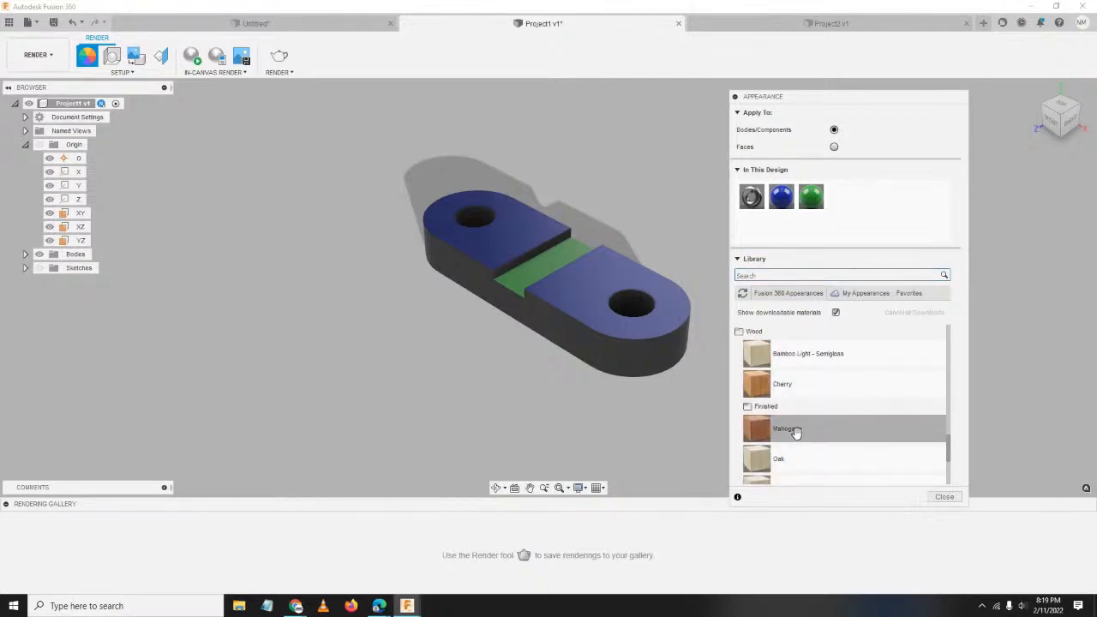
{"action": "left_click_drag", "start_coordinate": [790, 431], "coordinate": [572, 293]}
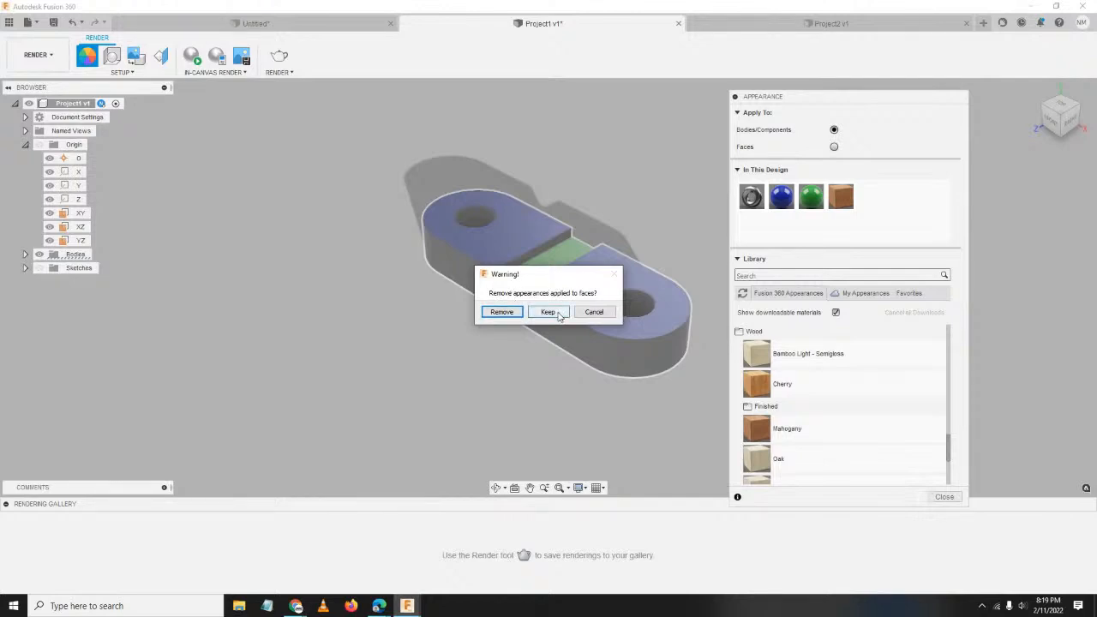
{"action": "left_click", "coordinate": [509, 315]}
{"action": "scroll", "coordinate": [583, 310], "scroll_direction": "up", "scroll_amount": 2}
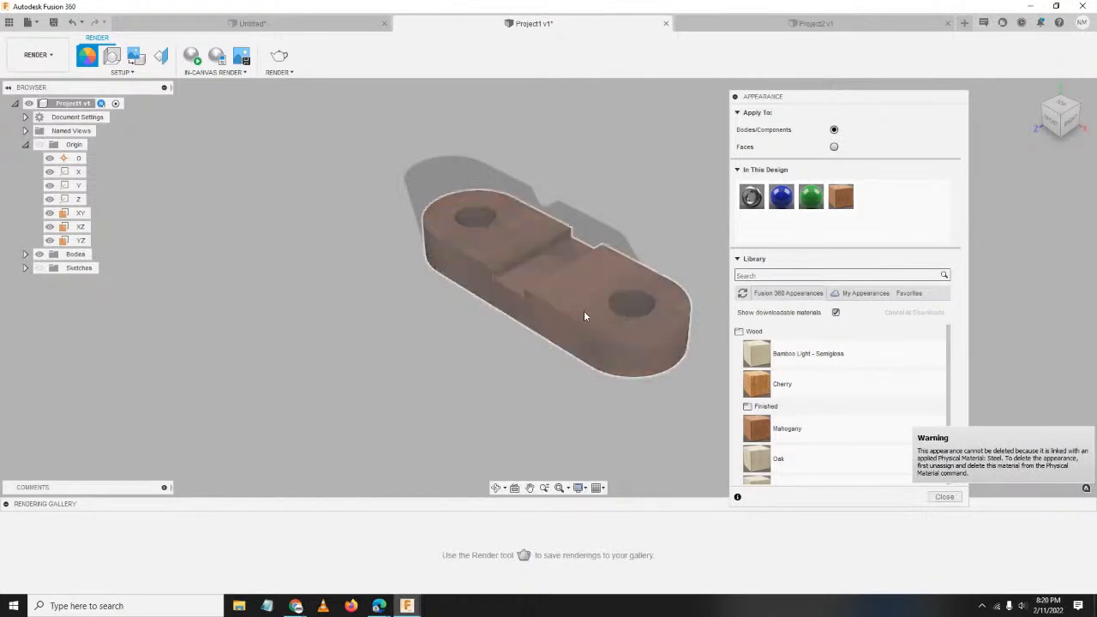
{"action": "middle_click_drag", "start_coordinate": [639, 361], "coordinate": [569, 354]}
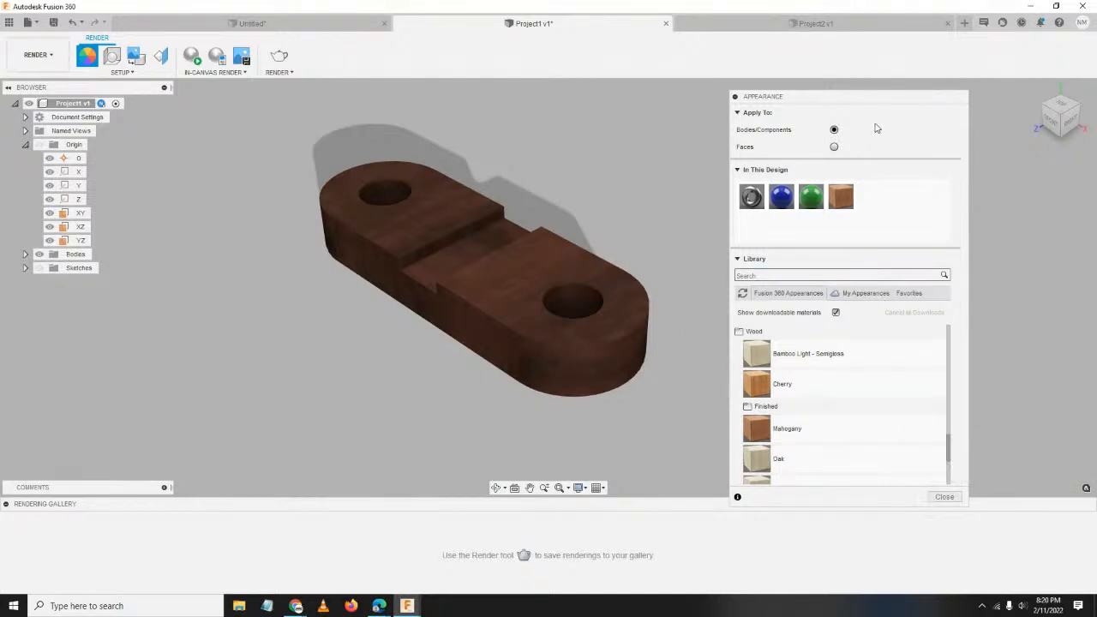
{"action": "left_click_drag", "start_coordinate": [862, 98], "coordinate": [862, 55]}
Show the Data Panel and open the 20201129-UnivofBatangas project.
{"action": "scroll", "coordinate": [868, 374], "scroll_direction": "down", "scroll_amount": 2}
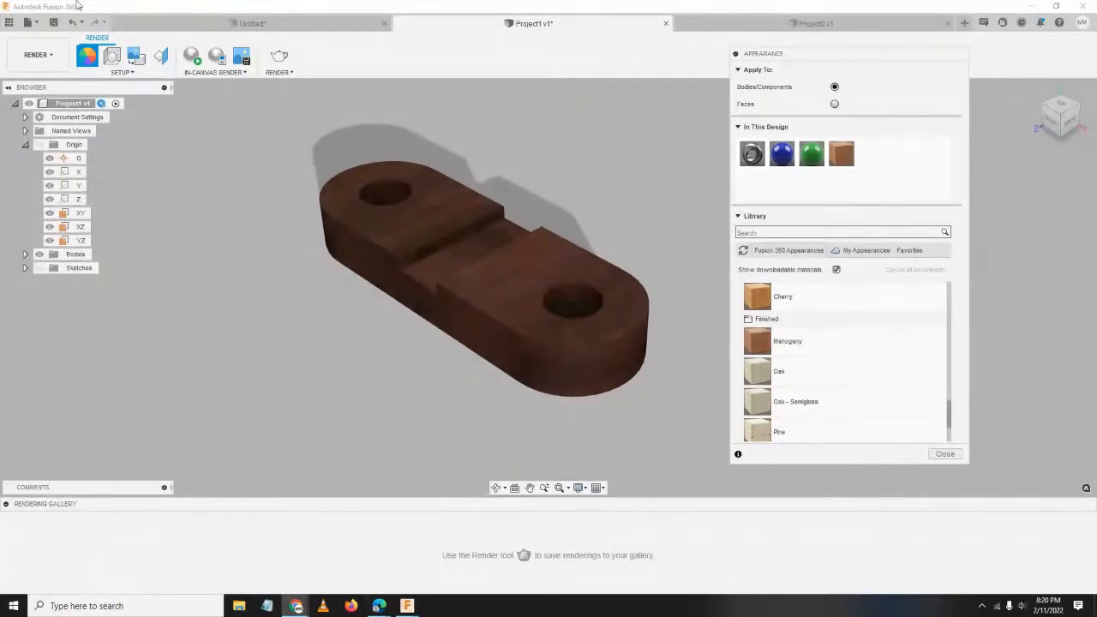
{"action": "left_click", "coordinate": [8, 23]}
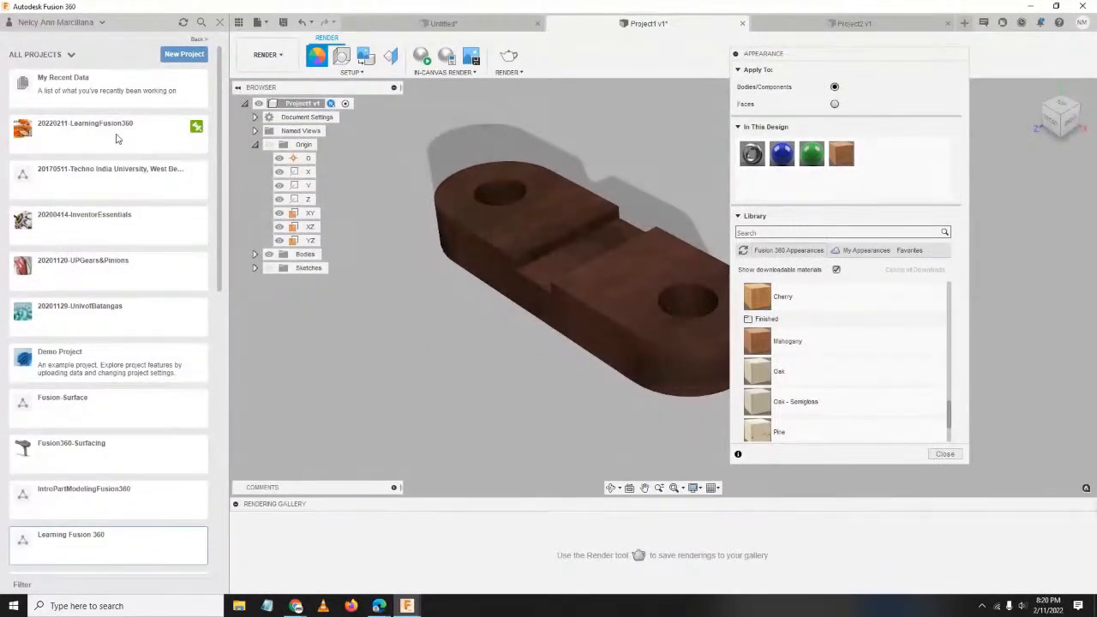
{"action": "left_click", "coordinate": [102, 328]}
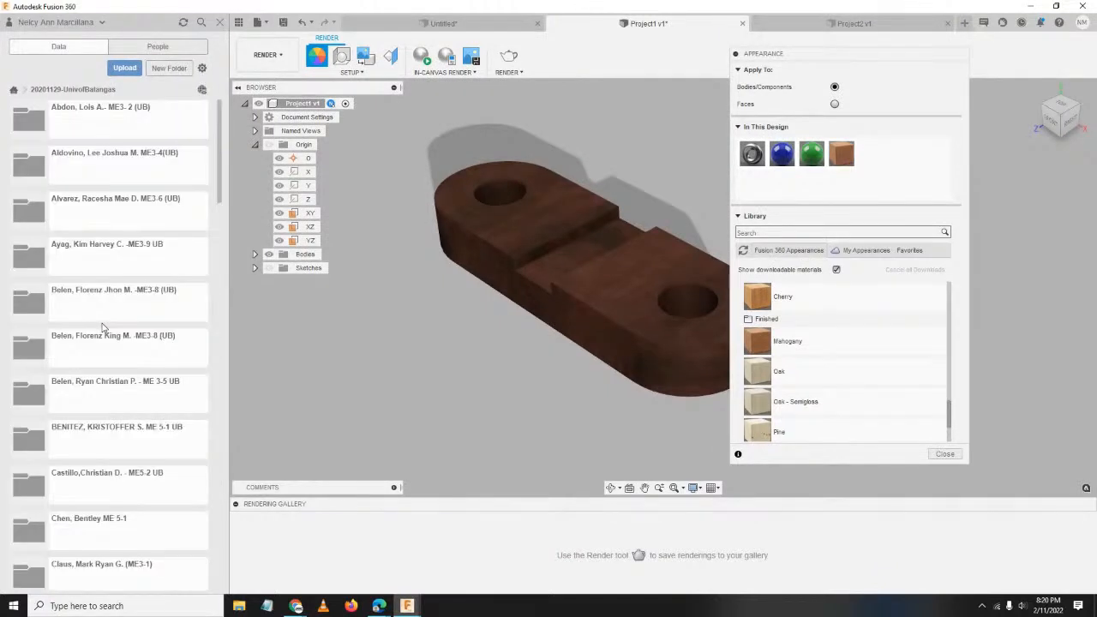
{"action": "scroll", "coordinate": [111, 320], "scroll_direction": "down", "scroll_amount": 20}
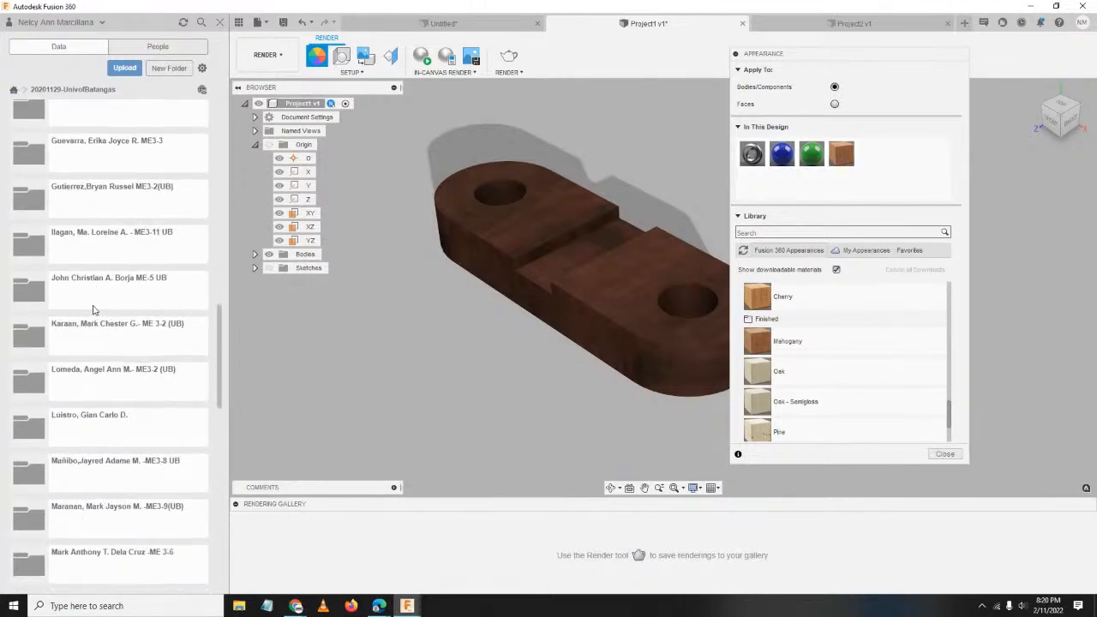
{"action": "scroll", "coordinate": [148, 394], "scroll_direction": "up", "scroll_amount": 12}
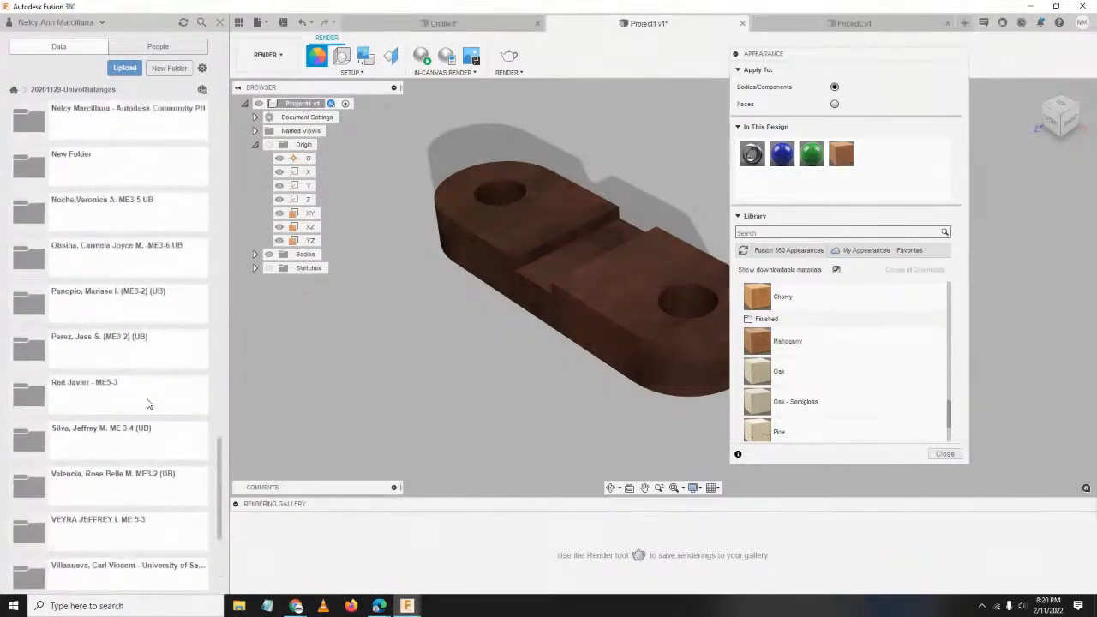
Browse the project's folders, then return to the All Projects list.
{"action": "scroll", "coordinate": [147, 402], "scroll_direction": "down", "scroll_amount": 12}
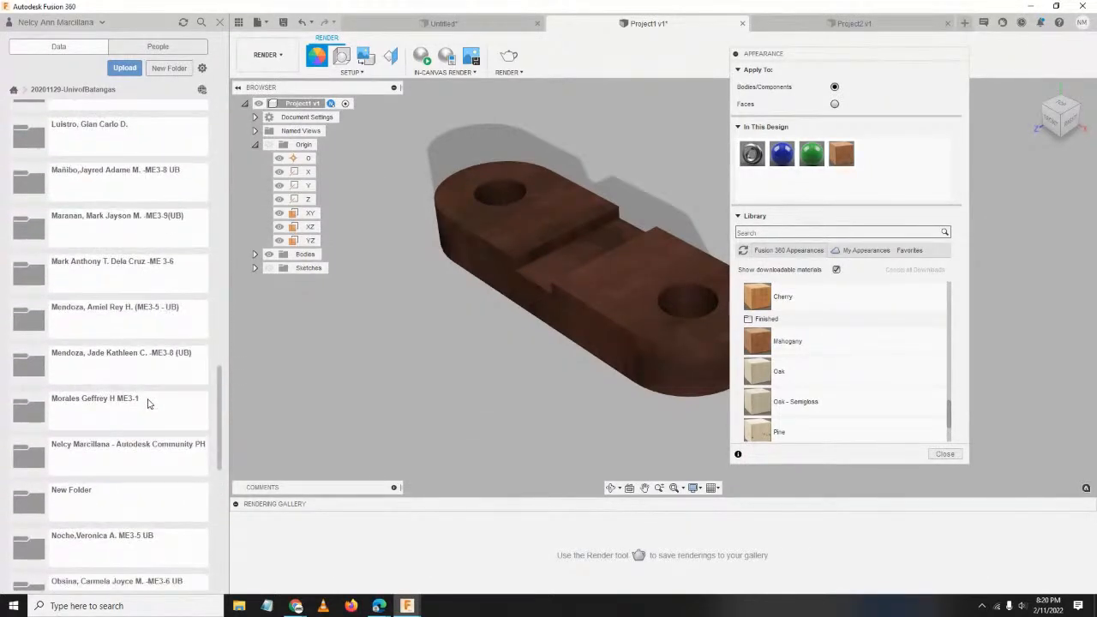
{"action": "scroll", "coordinate": [142, 404], "scroll_direction": "up", "scroll_amount": 20}
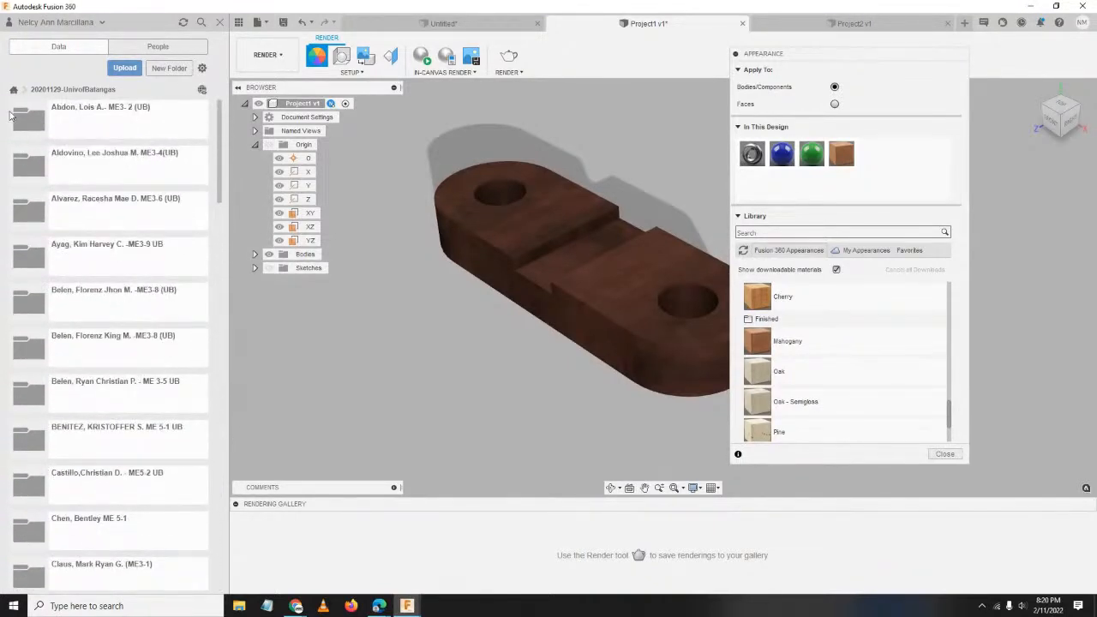
{"action": "left_click", "coordinate": [13, 89]}
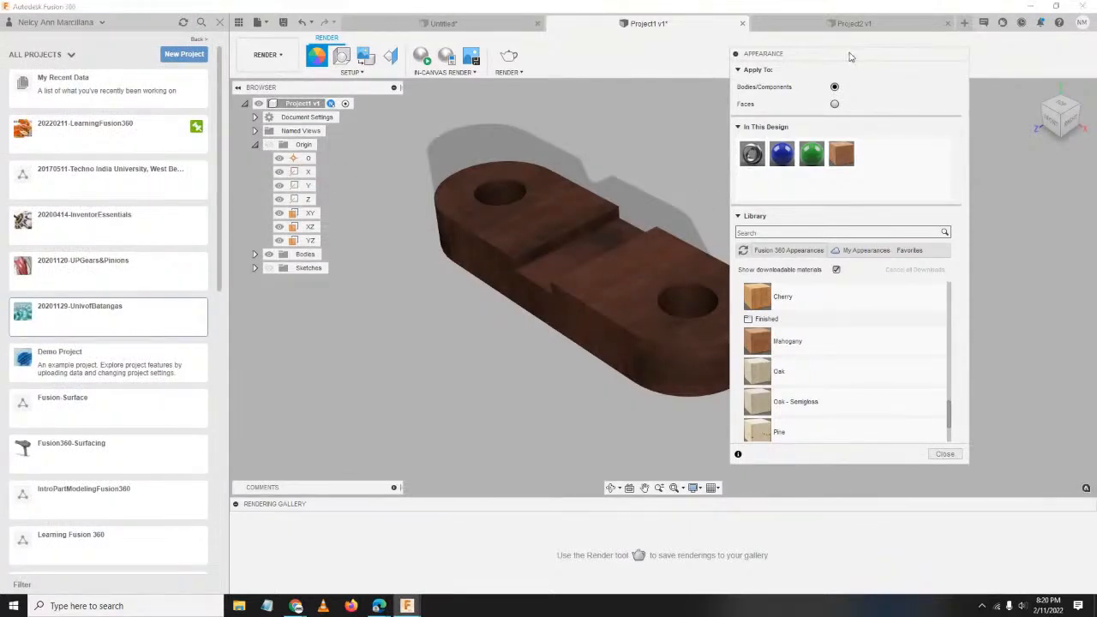
{"action": "left_click_drag", "start_coordinate": [849, 54], "coordinate": [910, 47]}
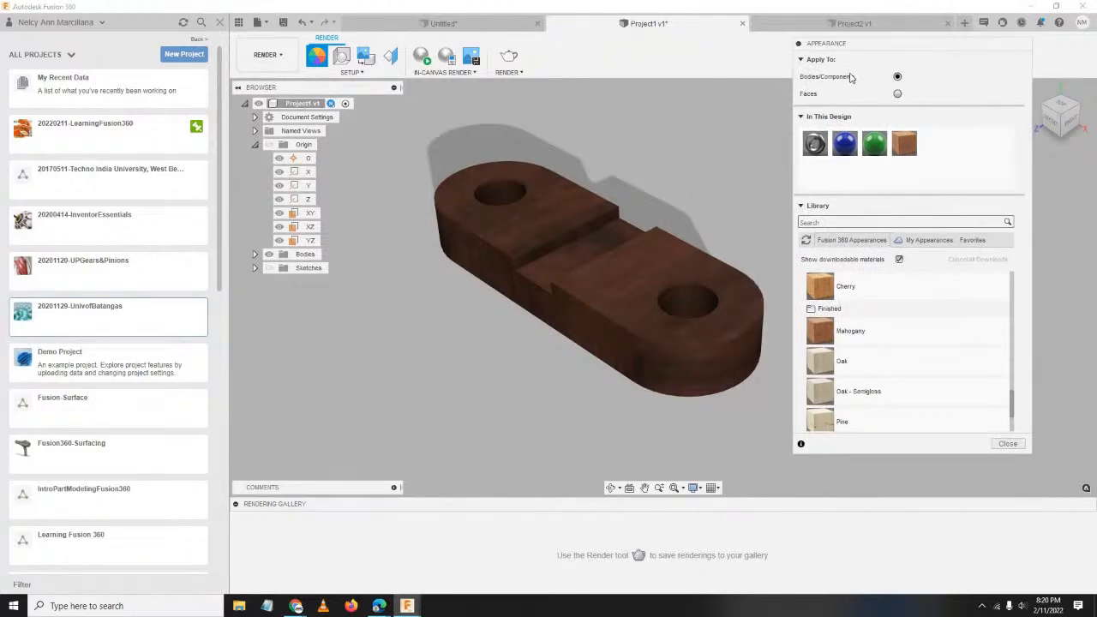
Hide the Data Panel and close the Appearance panel.
{"action": "left_click", "coordinate": [239, 23]}
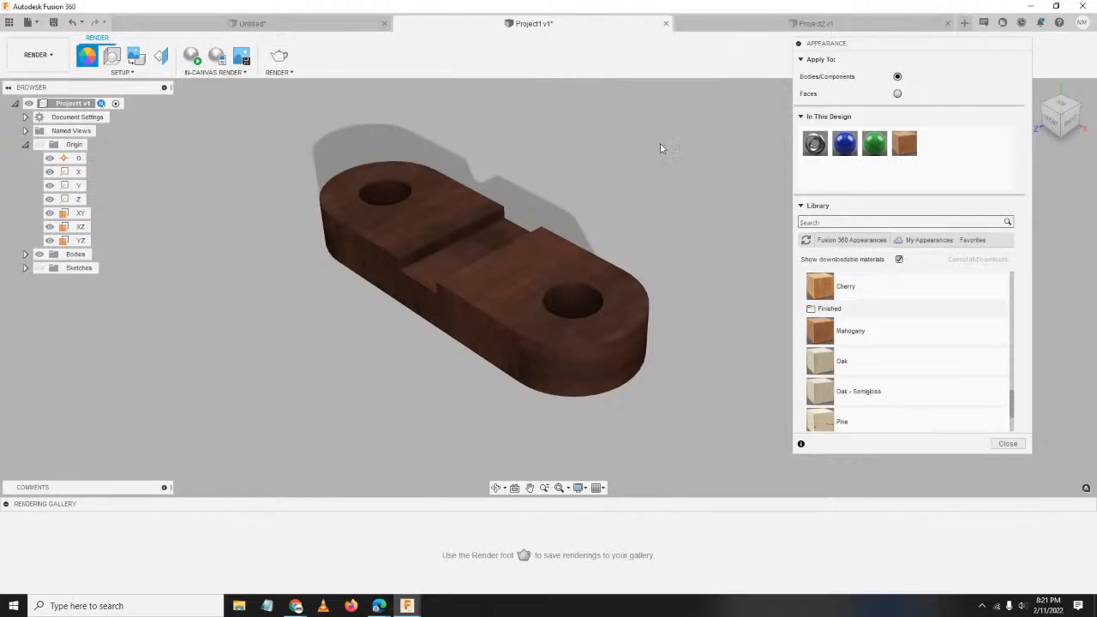
{"action": "scroll", "coordinate": [915, 319], "scroll_direction": "down", "scroll_amount": 5}
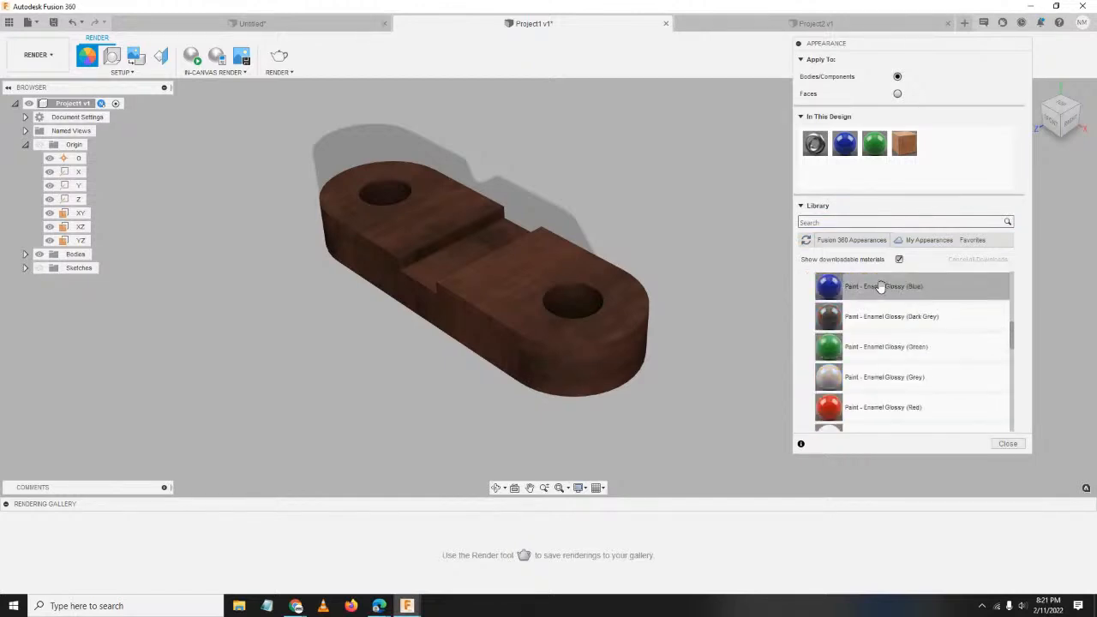
{"action": "scroll", "coordinate": [880, 287], "scroll_direction": "up", "scroll_amount": 3}
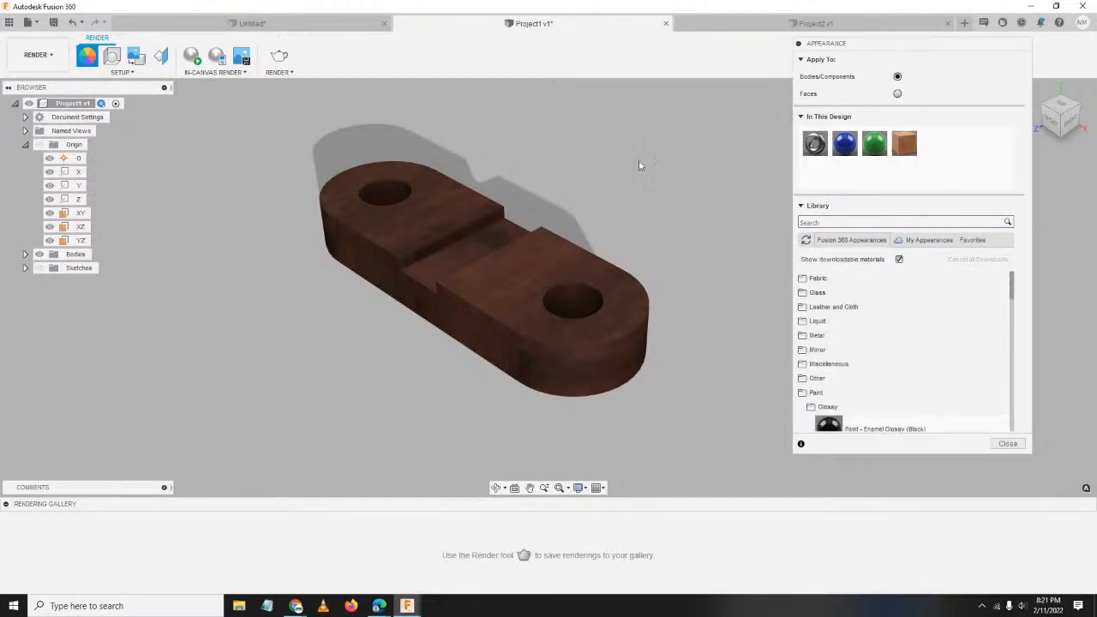
{"action": "left_click", "coordinate": [1013, 446]}
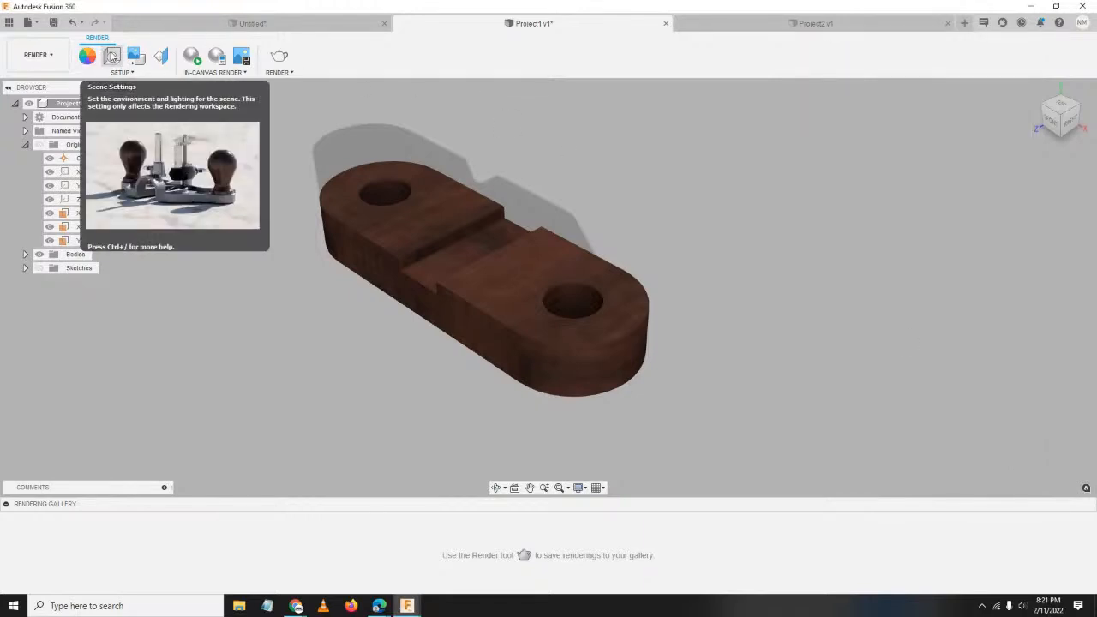
In Scene Settings, try a red, then a near-black, solid-colour background.
{"action": "left_click", "coordinate": [112, 57]}
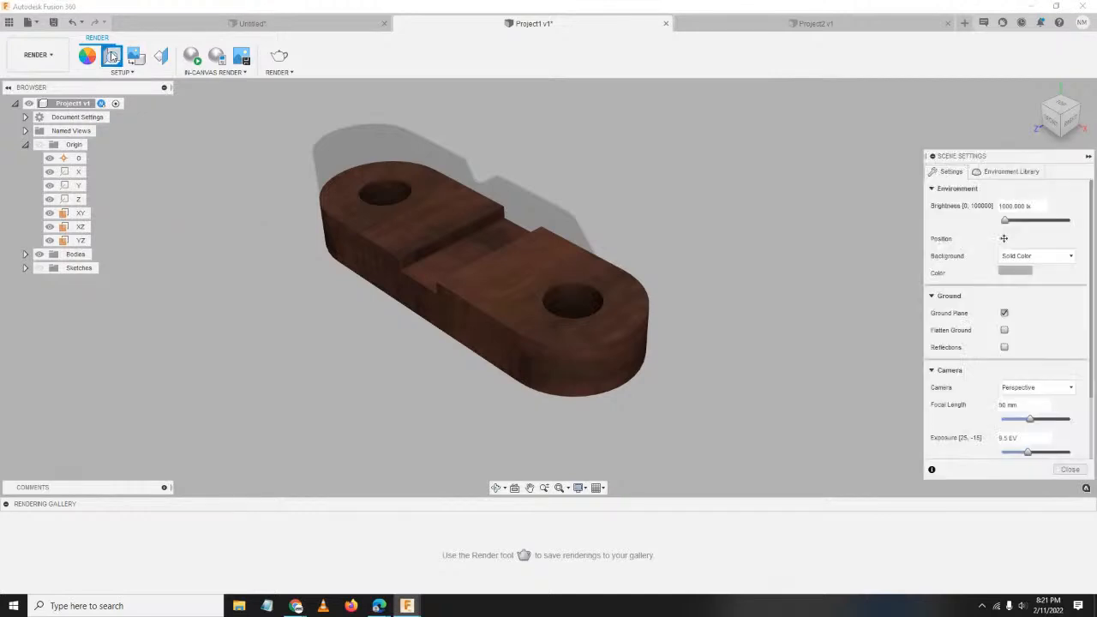
{"action": "left_click_drag", "start_coordinate": [998, 162], "coordinate": [759, 91]}
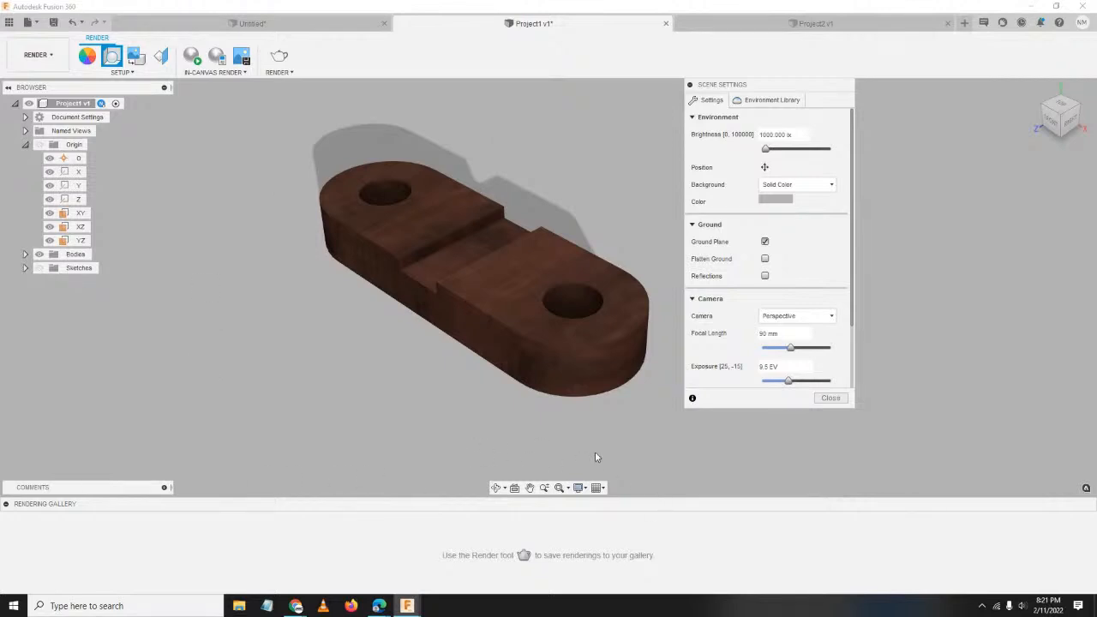
{"action": "left_click", "coordinate": [771, 204]}
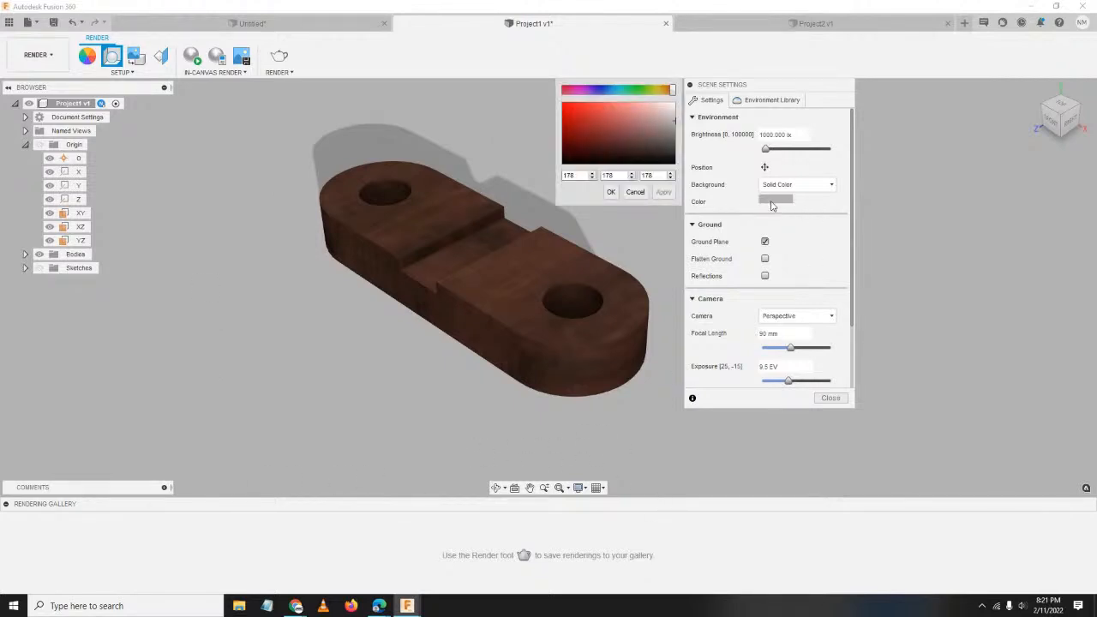
{"action": "left_click", "coordinate": [570, 117]}
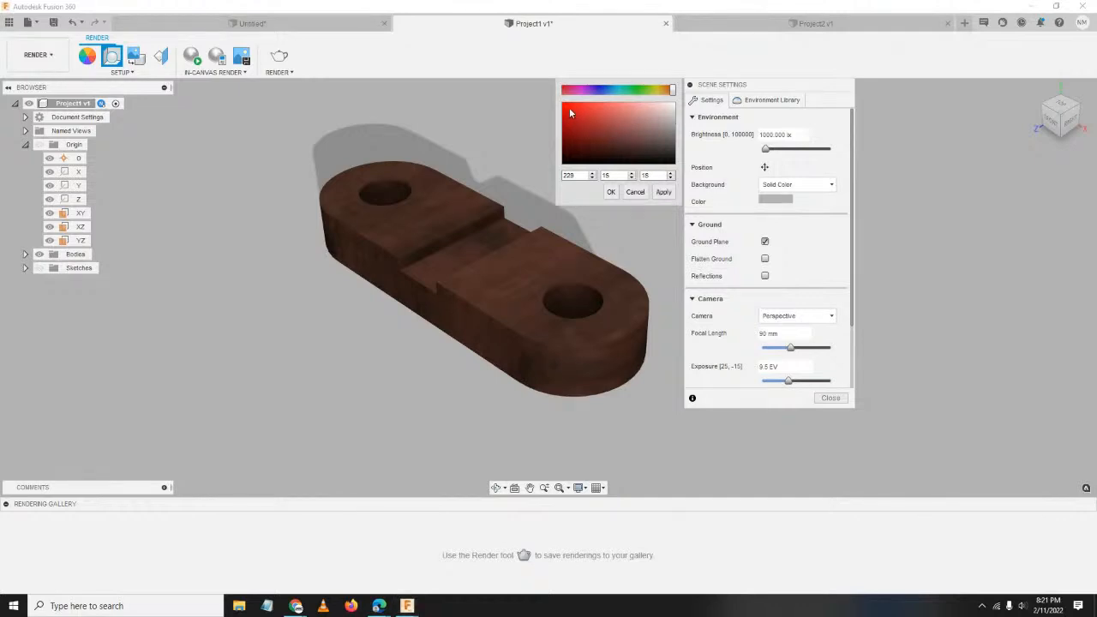
{"action": "left_click", "coordinate": [669, 194]}
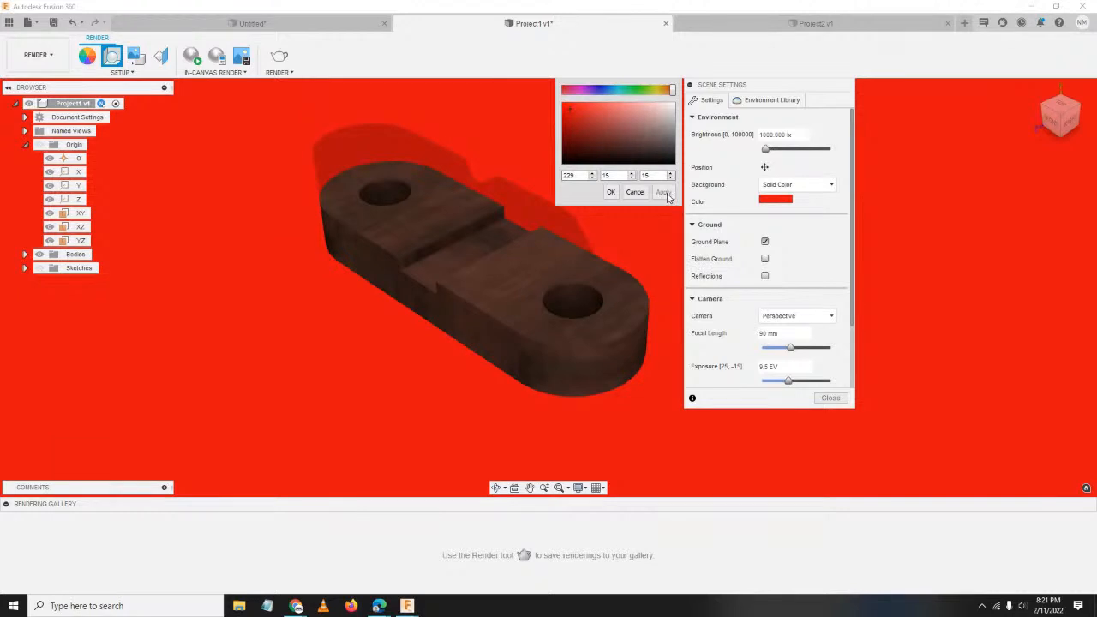
{"action": "left_click", "coordinate": [634, 193]}
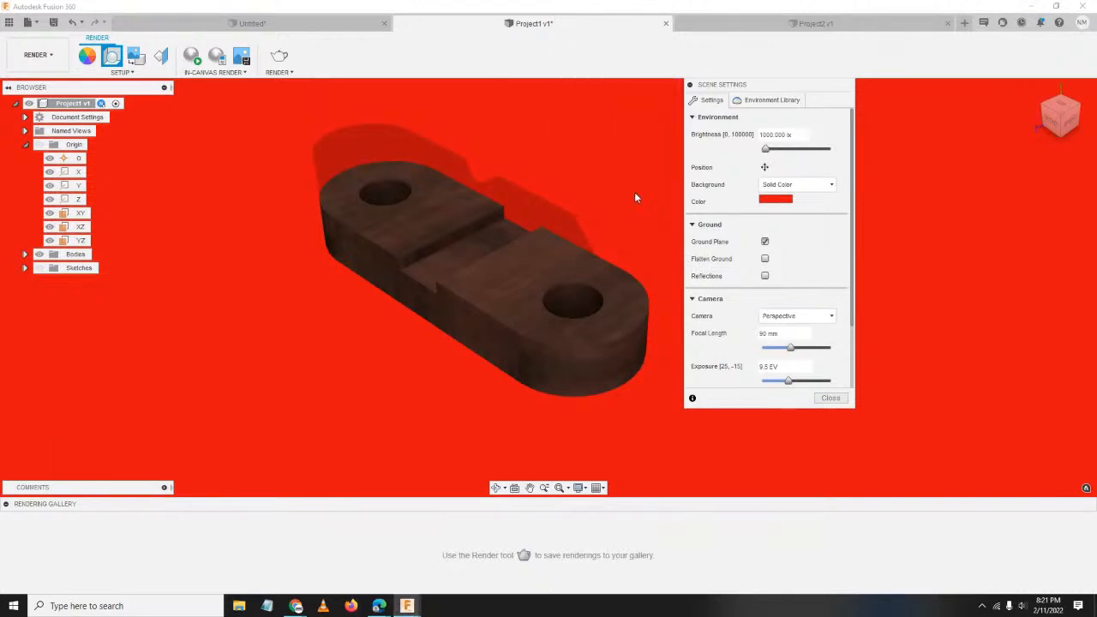
{"action": "left_click", "coordinate": [762, 203]}
{"action": "left_click", "coordinate": [596, 146]}
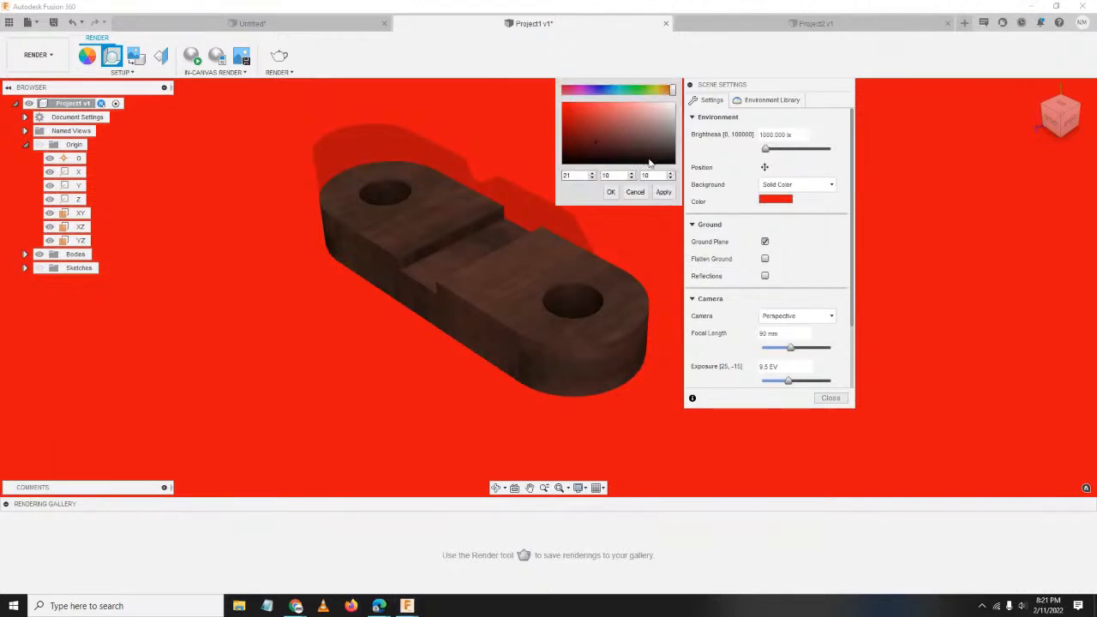
{"action": "left_click", "coordinate": [611, 191]}
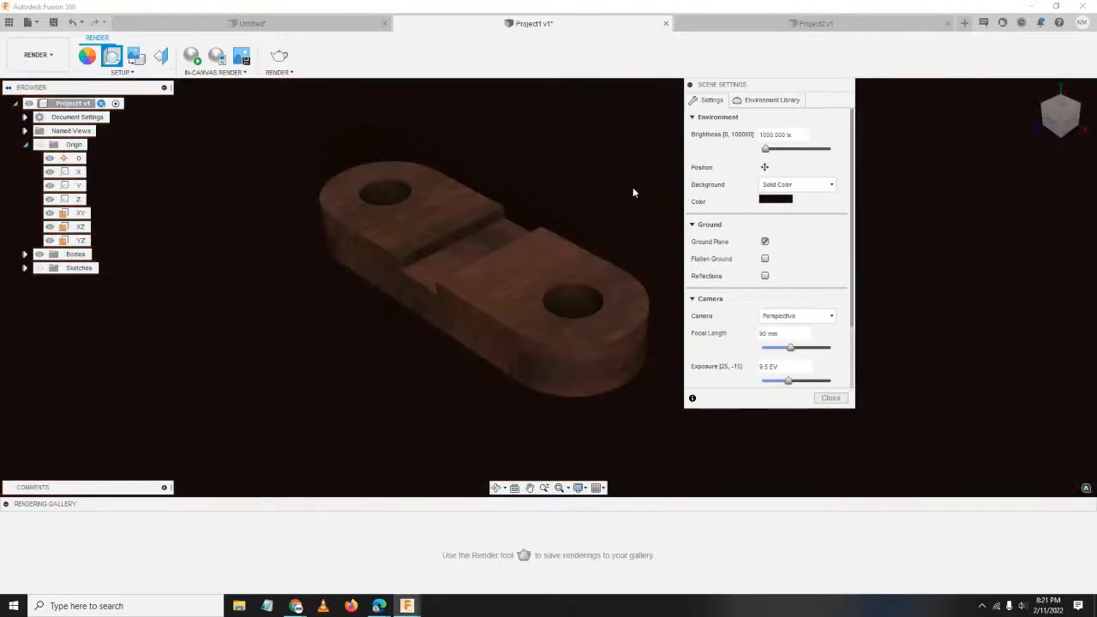
Set Background to Environment, uncheck Flatten Ground, and leave Reflections off.
{"action": "left_click", "coordinate": [808, 185]}
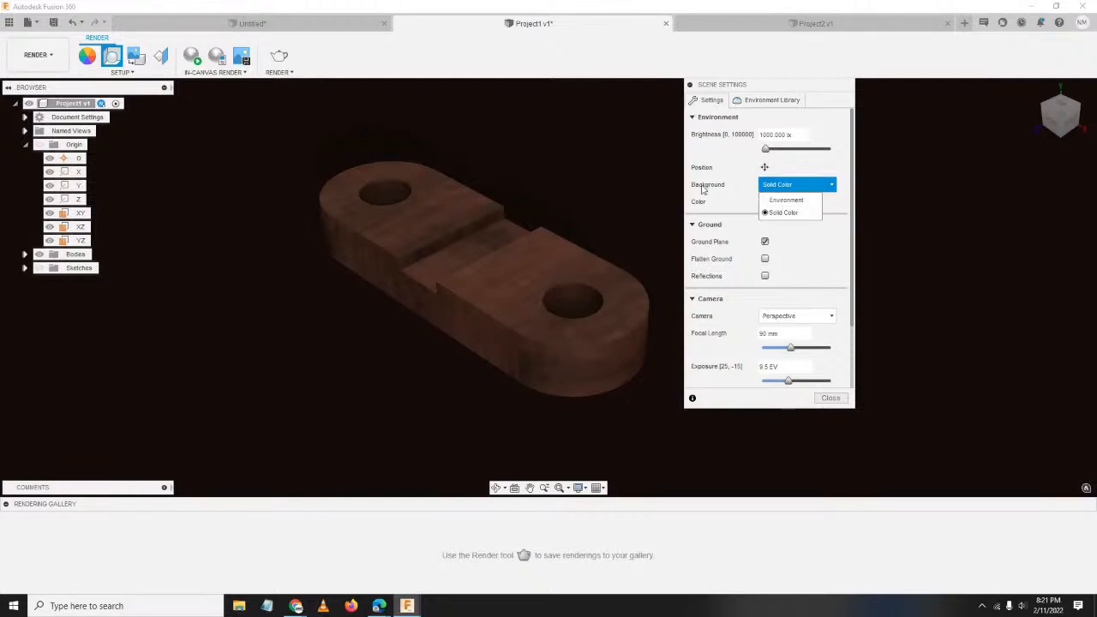
{"action": "left_click", "coordinate": [787, 200]}
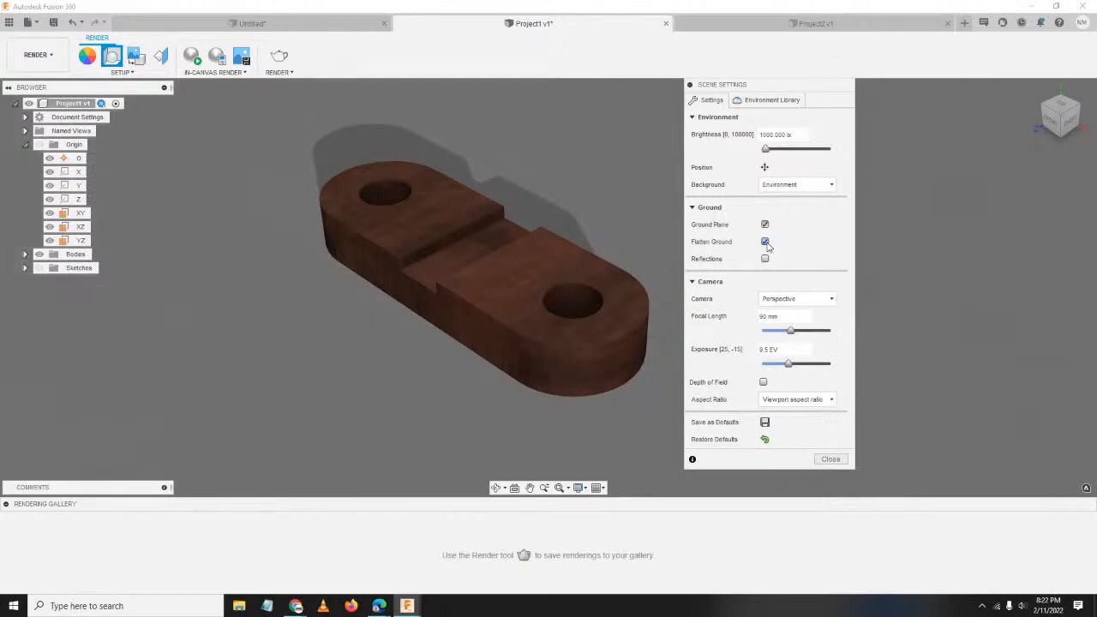
{"action": "left_click", "coordinate": [765, 242]}
{"action": "left_click", "coordinate": [765, 259]}
{"action": "left_click", "coordinate": [765, 259]}
{"action": "left_click", "coordinate": [765, 259]}
{"action": "left_click", "coordinate": [765, 258]}
{"action": "left_click", "coordinate": [765, 259]}
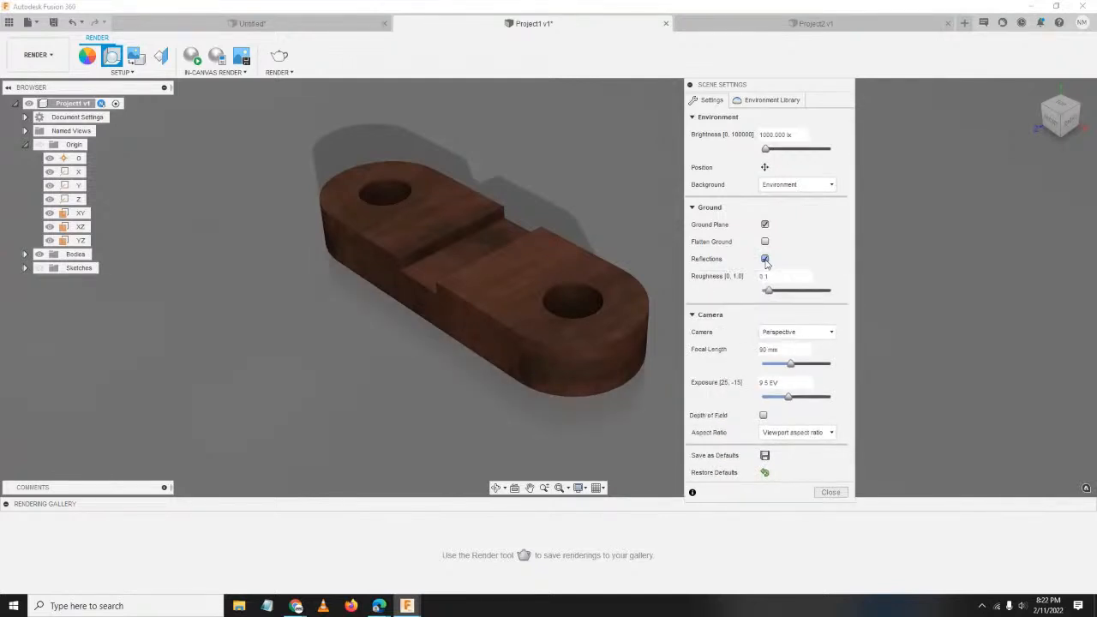
{"action": "left_click", "coordinate": [765, 259]}
{"action": "left_click", "coordinate": [765, 259]}
{"action": "left_click", "coordinate": [765, 259]}
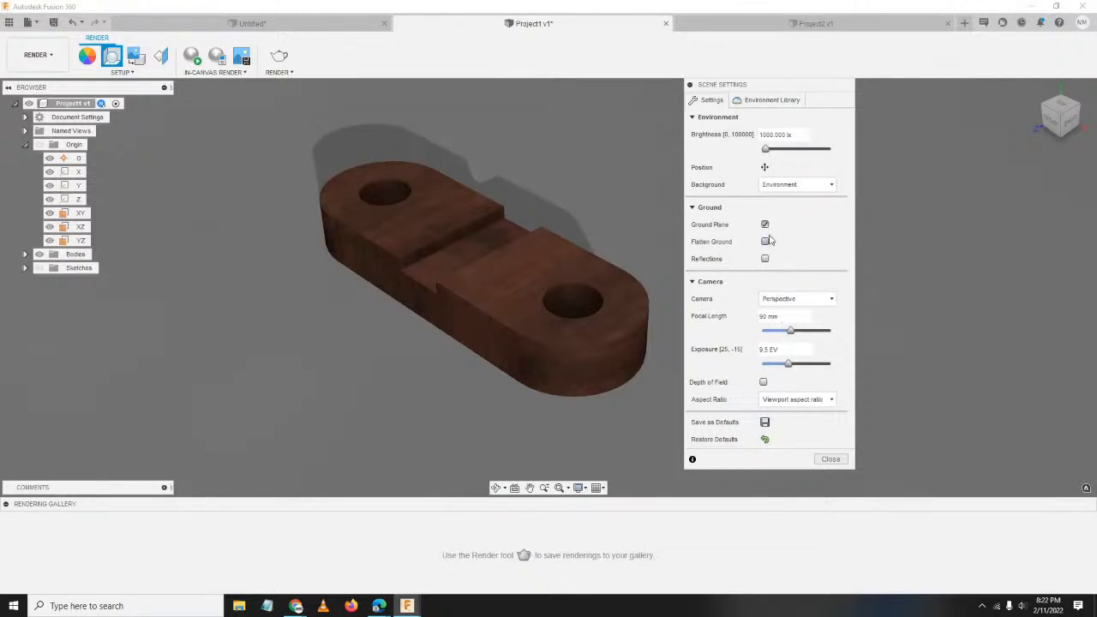
From the Environment Library, download Crossroads and apply it to the scene.
{"action": "left_click", "coordinate": [757, 103]}
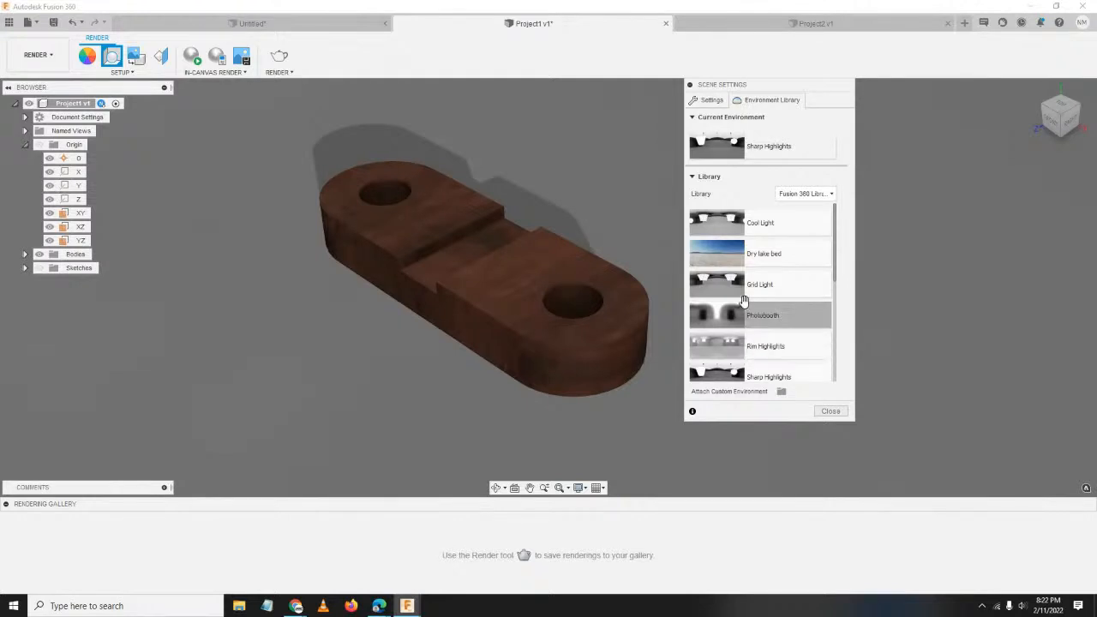
{"action": "scroll", "coordinate": [788, 326], "scroll_direction": "down", "scroll_amount": 2}
{"action": "scroll", "coordinate": [793, 330], "scroll_direction": "down", "scroll_amount": 5}
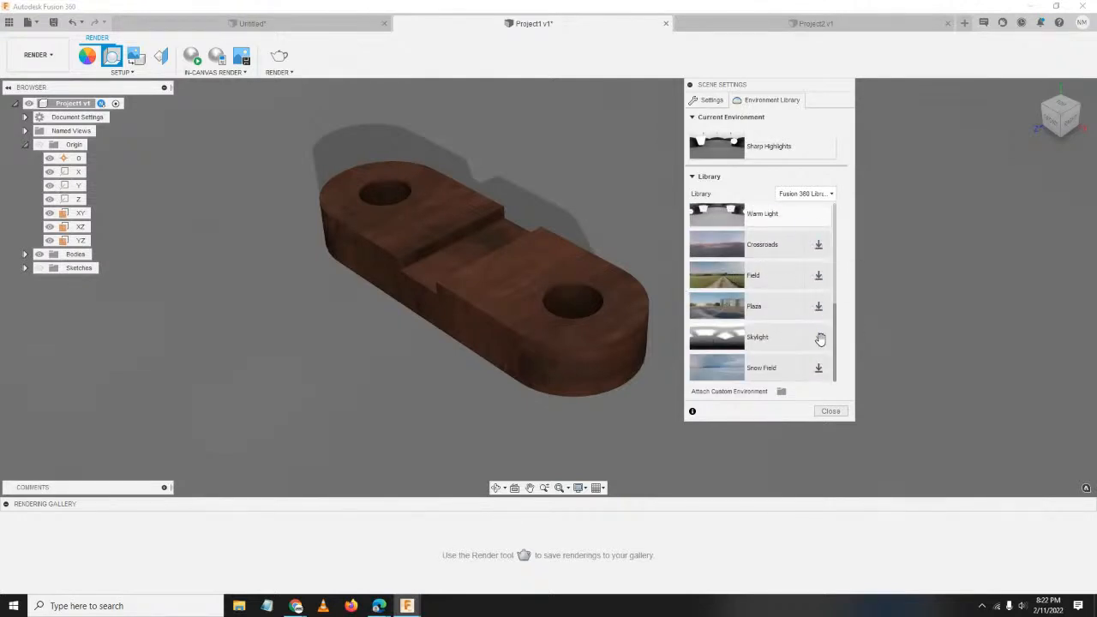
{"action": "left_click", "coordinate": [821, 247]}
{"action": "left_click_drag", "start_coordinate": [750, 247], "coordinate": [588, 220]}
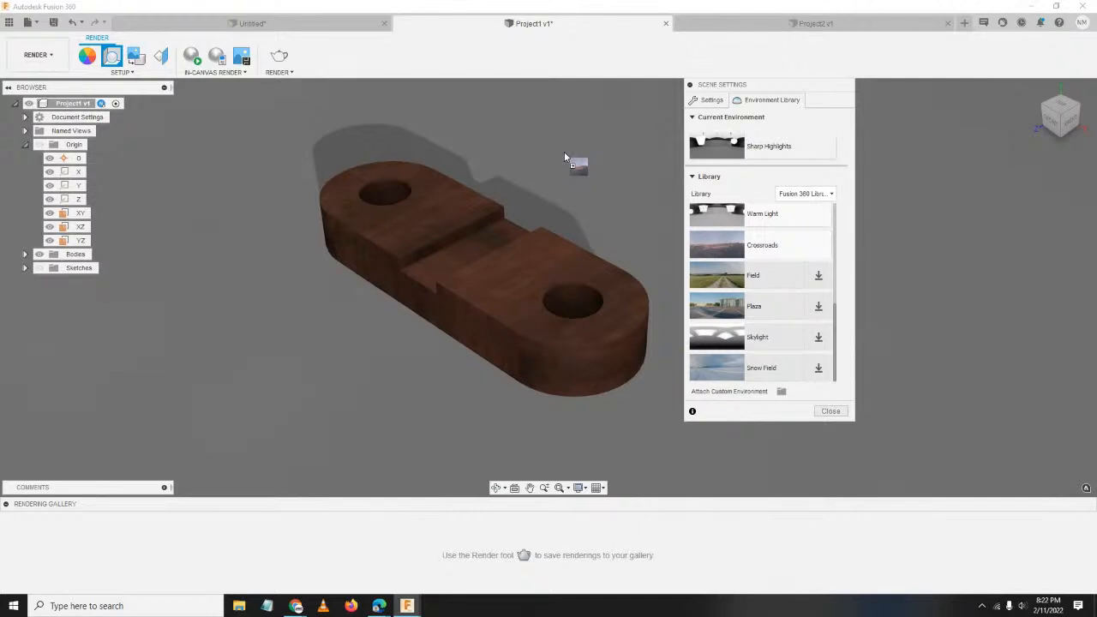
{"action": "left_click_drag", "start_coordinate": [564, 153], "coordinate": [563, 151]}
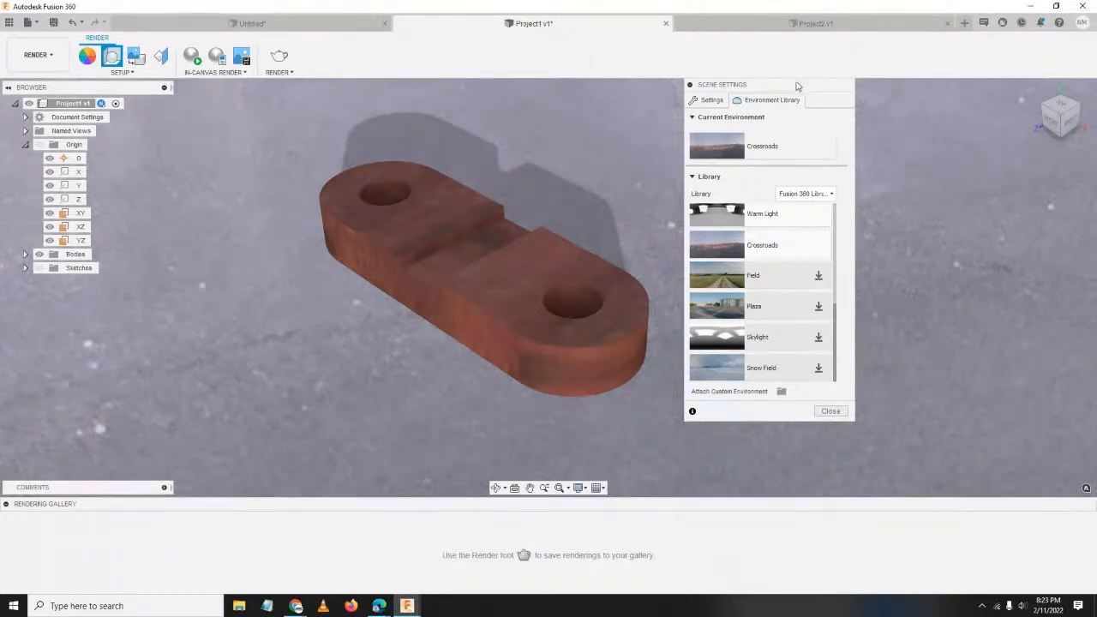
Apply the Dry lake bed environment to the scene.
{"action": "left_click_drag", "start_coordinate": [791, 86], "coordinate": [824, 73]}
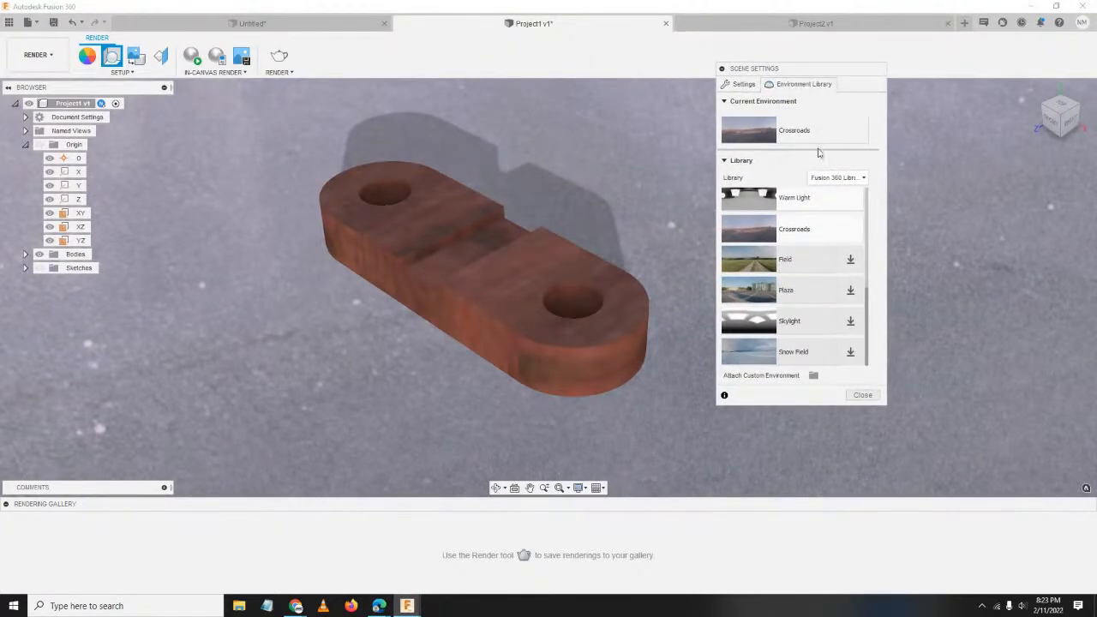
{"action": "scroll", "coordinate": [736, 253], "scroll_direction": "up", "scroll_amount": 5}
{"action": "left_click_drag", "start_coordinate": [780, 240], "coordinate": [630, 201]}
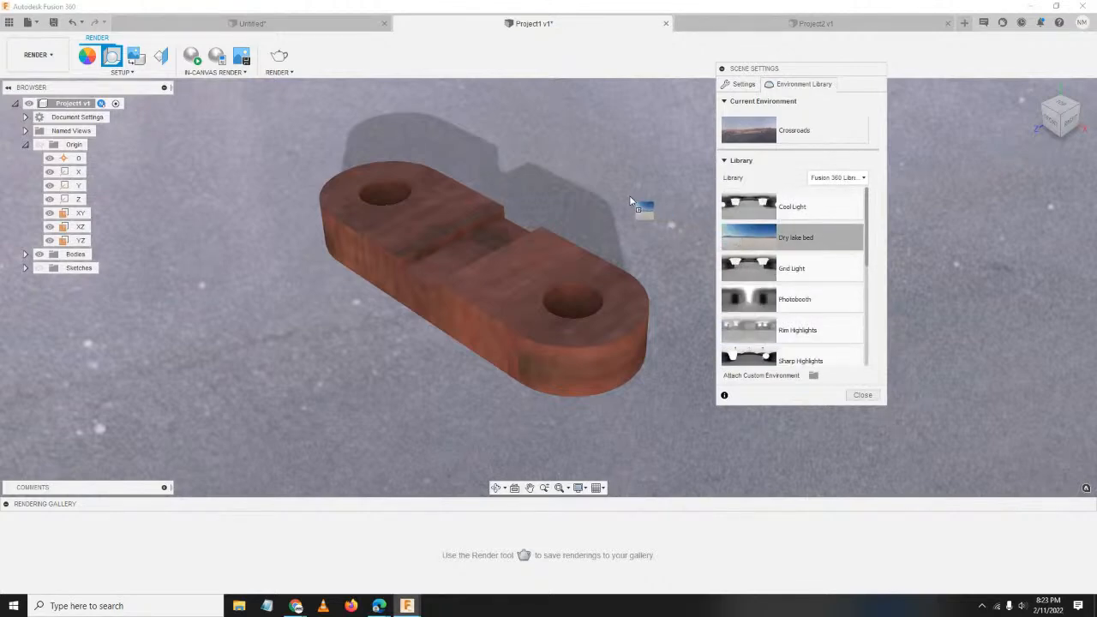
{"action": "left_click_drag", "start_coordinate": [630, 201], "coordinate": [638, 173]}
{"action": "left_click_drag", "start_coordinate": [639, 171], "coordinate": [639, 171]}
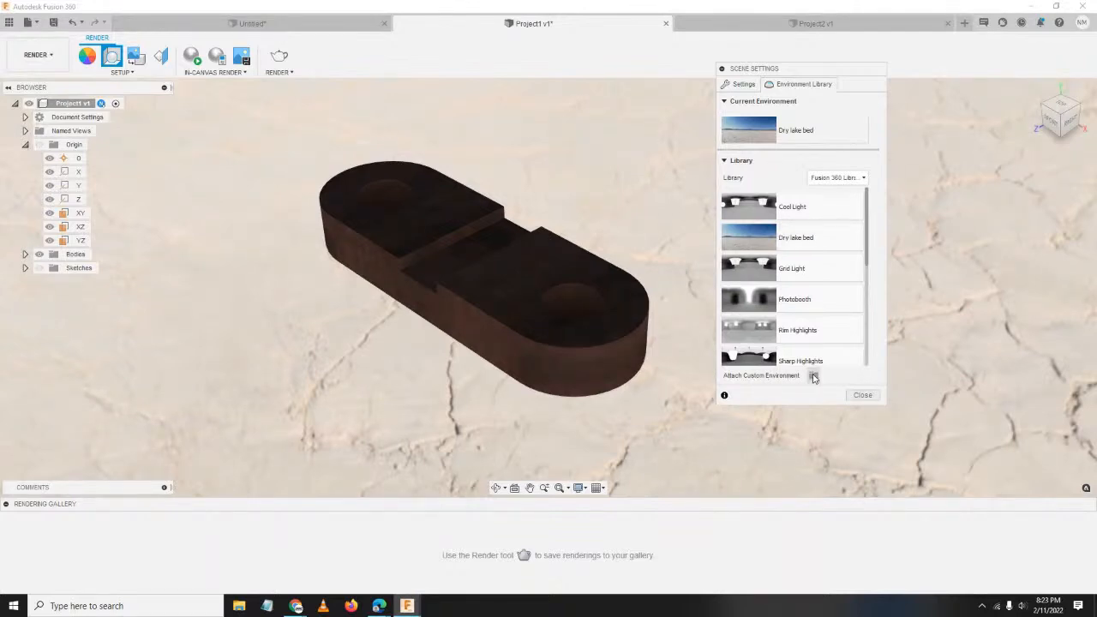
Open Attach Custom Environment, then cancel without choosing a file.
{"action": "left_click", "coordinate": [813, 376]}
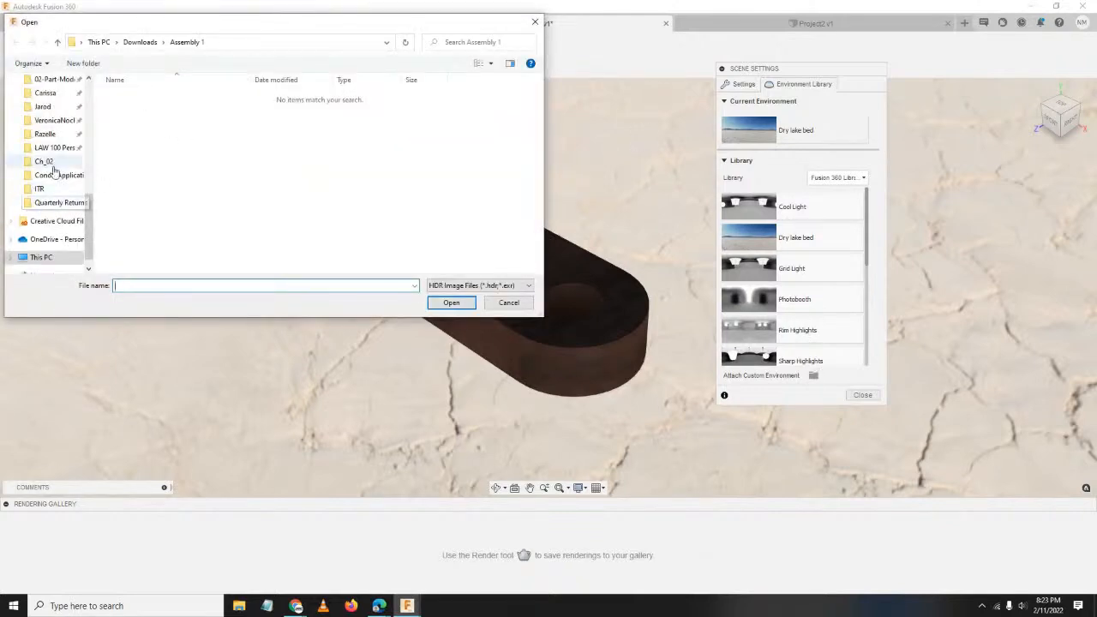
{"action": "left_click_drag", "start_coordinate": [272, 31], "coordinate": [403, 82]}
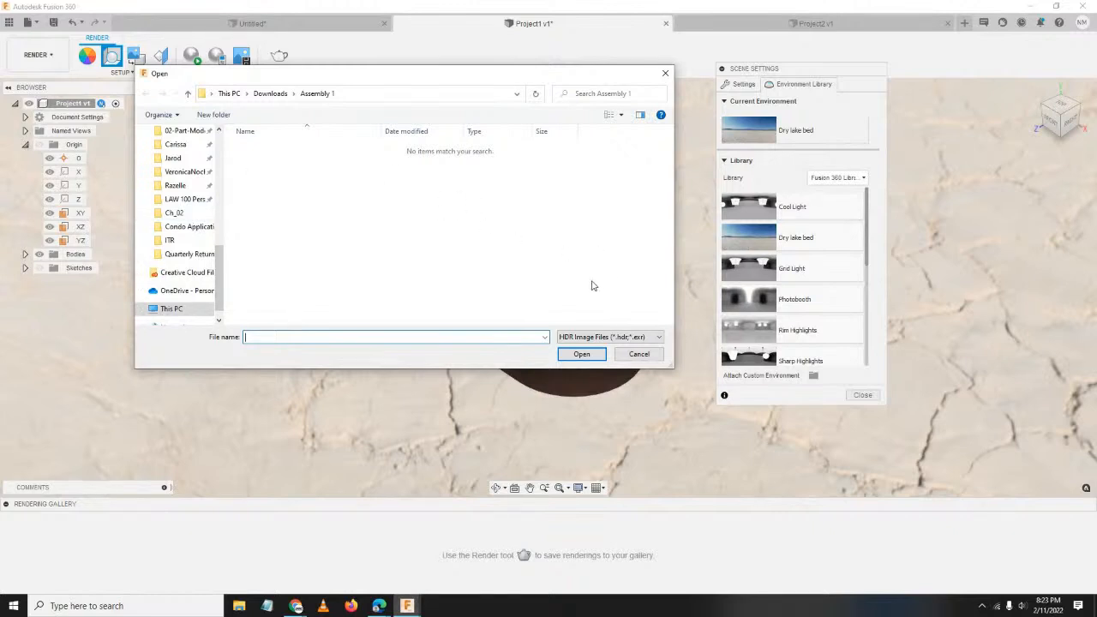
{"action": "left_click", "coordinate": [639, 355]}
{"action": "scroll", "coordinate": [796, 296], "scroll_direction": "down", "scroll_amount": 3}
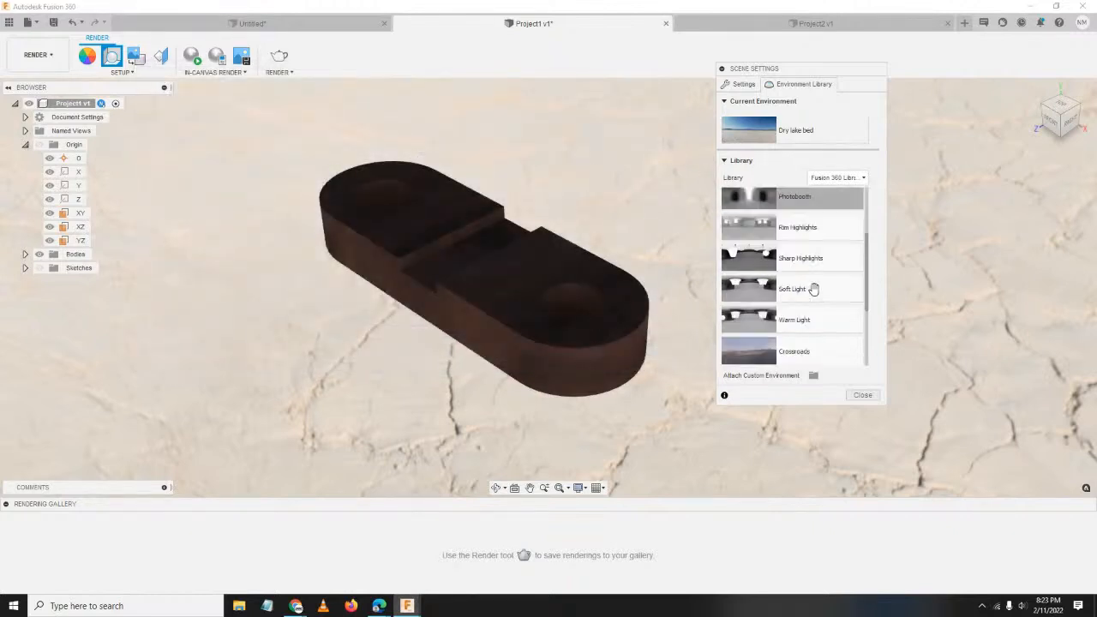
{"action": "scroll", "coordinate": [796, 295], "scroll_direction": "up", "scroll_amount": 3}
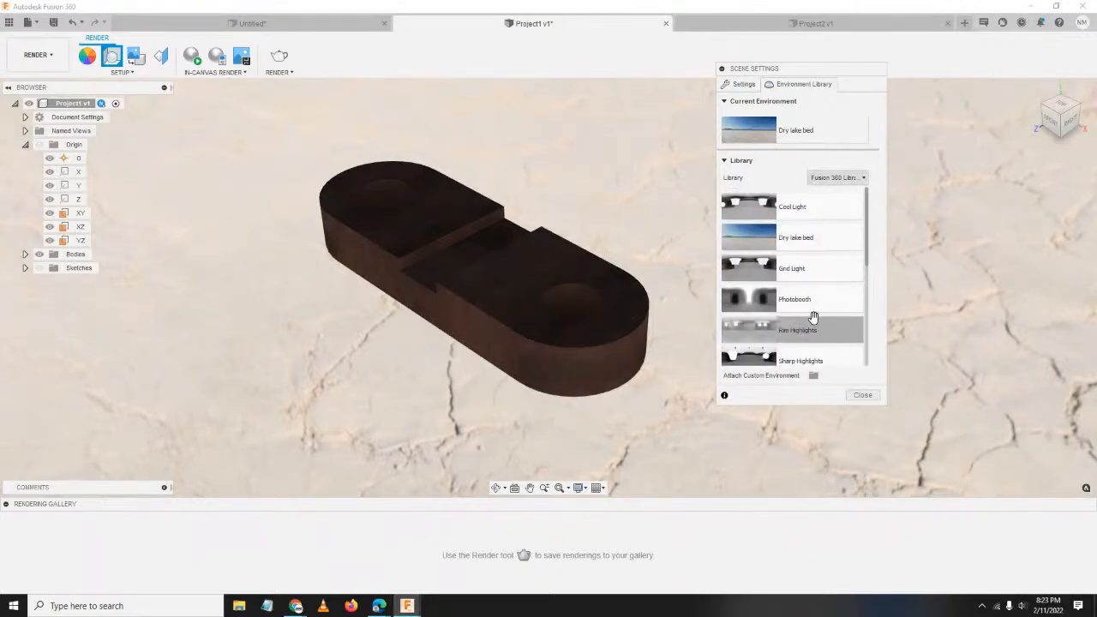
Close Scene Settings, return to the Home view, and start the in-canvas render.
{"action": "left_click", "coordinate": [862, 396]}
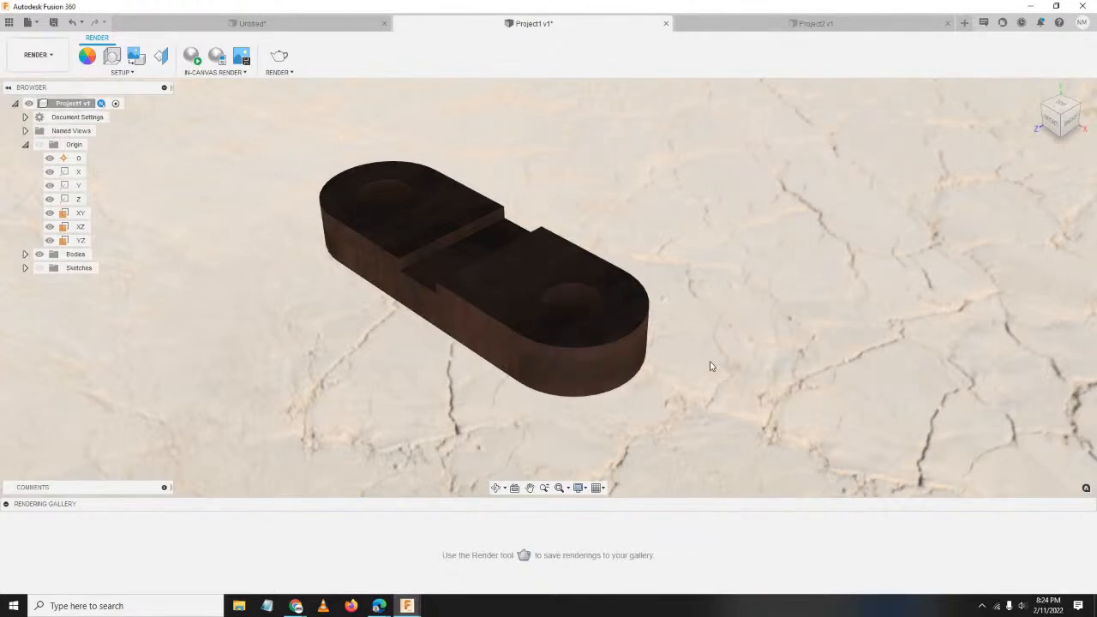
{"action": "scroll", "coordinate": [610, 324], "scroll_direction": "down", "scroll_amount": 3}
{"action": "scroll", "coordinate": [649, 243], "scroll_direction": "up", "scroll_amount": 3}
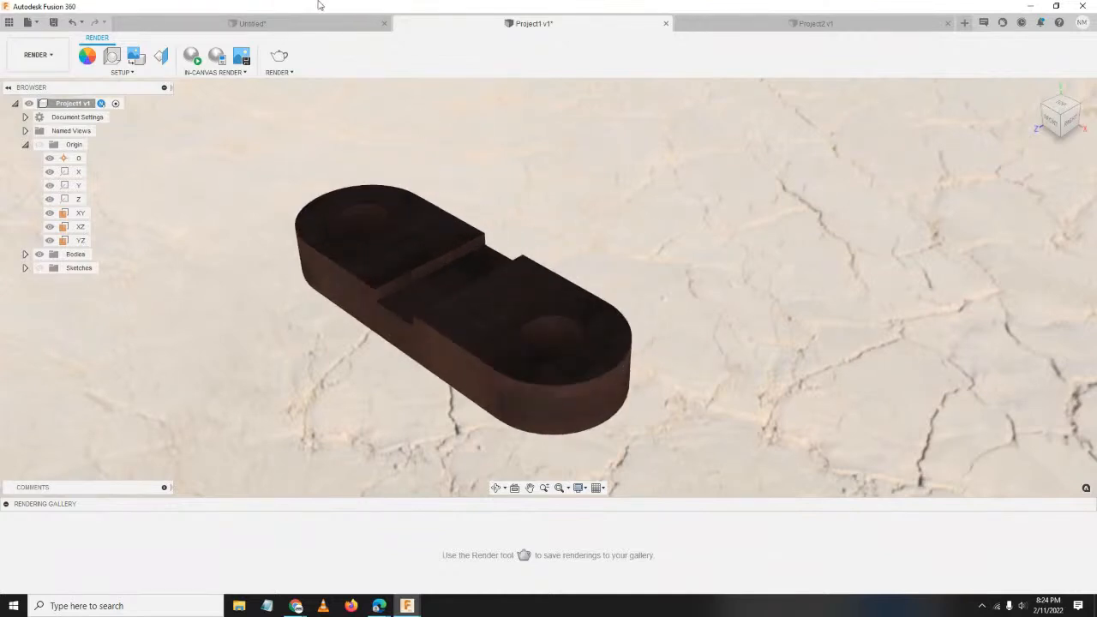
{"action": "left_click", "coordinate": [1034, 90]}
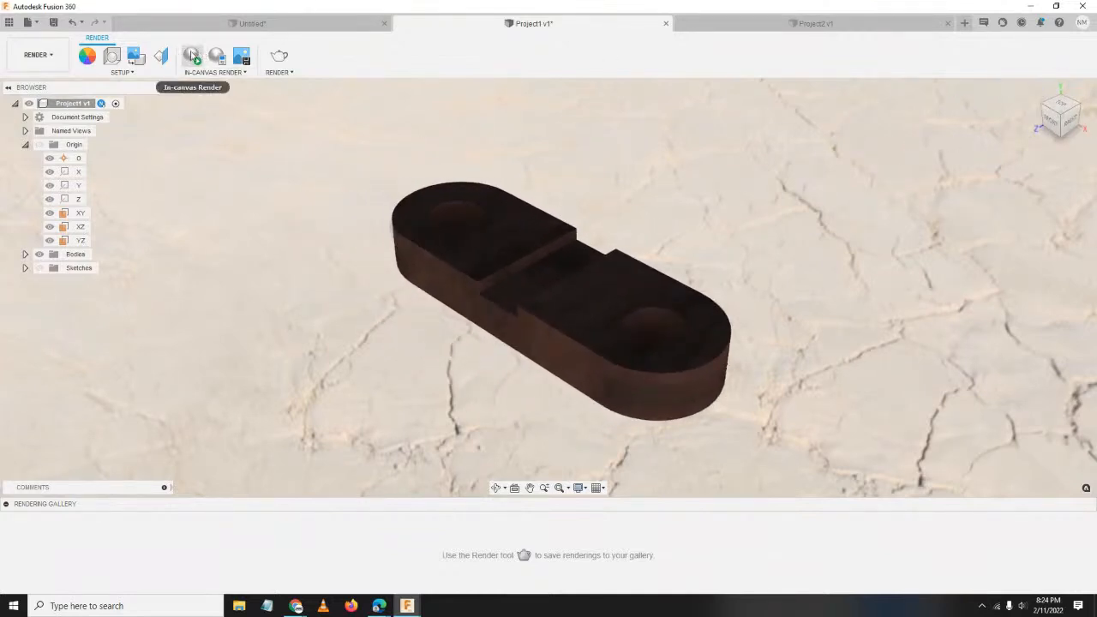
{"action": "left_click", "coordinate": [192, 55]}
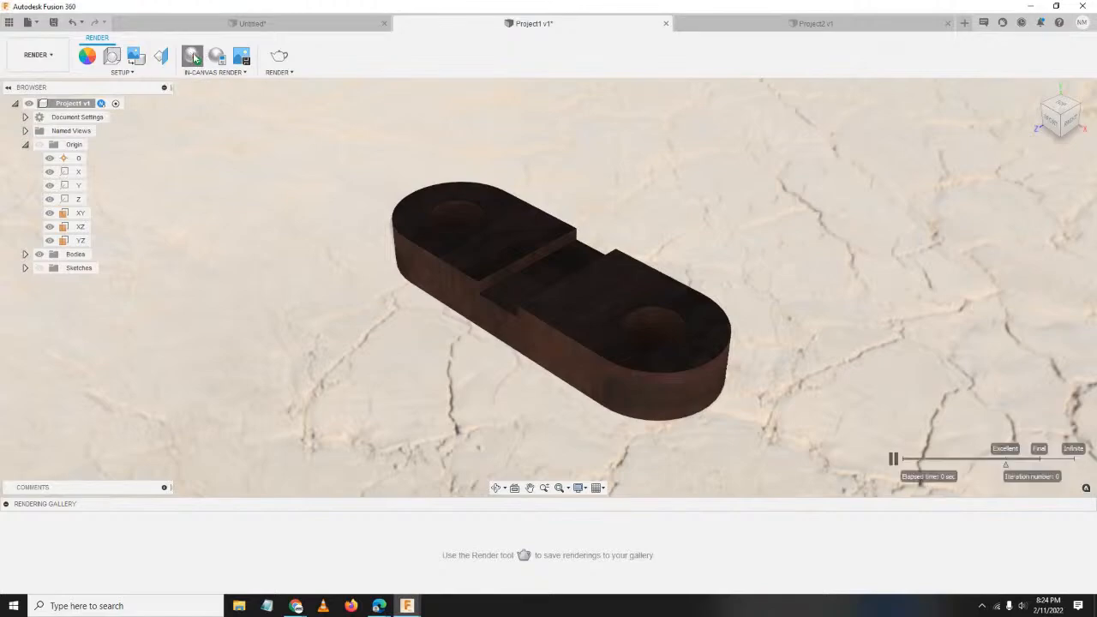
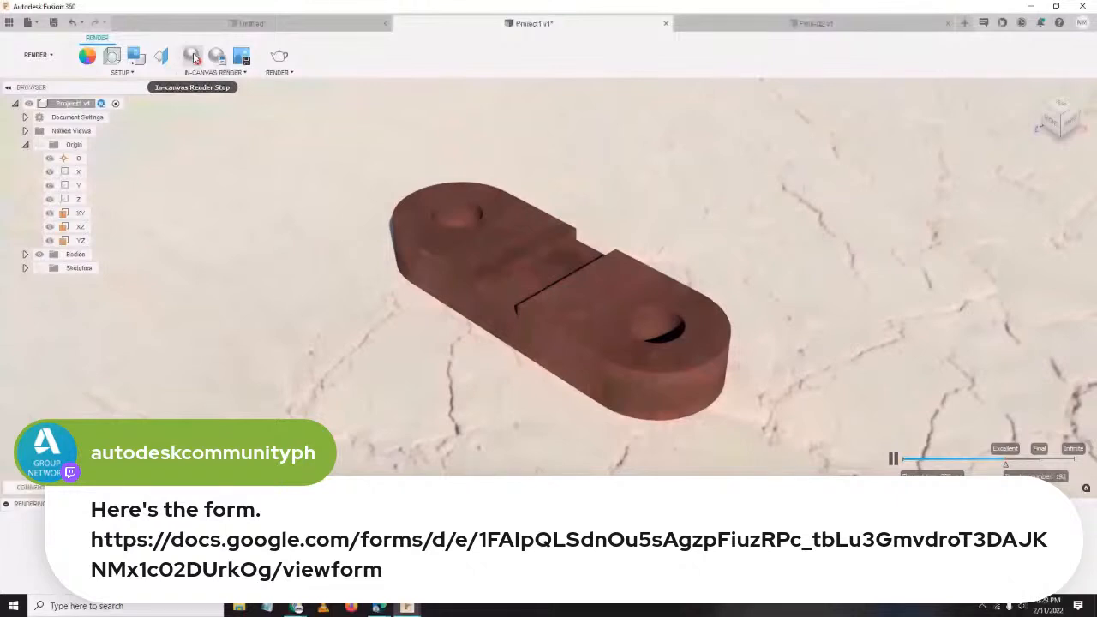
Stop the in-canvas render of the mahogany link on the cracked desert ground.
{"action": "left_click", "coordinate": [193, 56]}
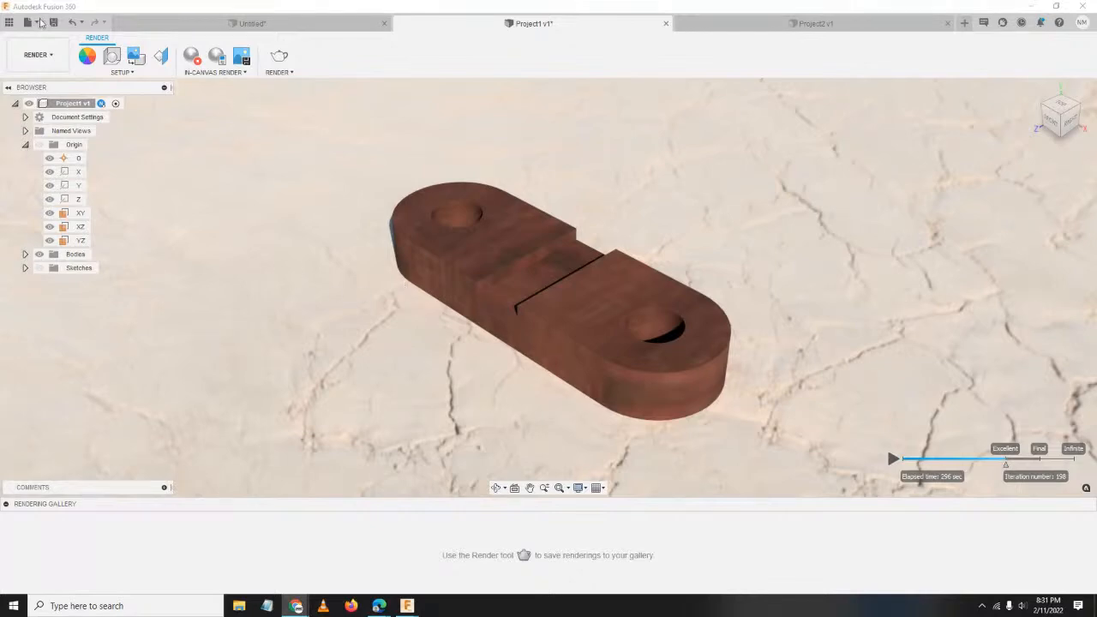
Open the 20220211-LearningFusion360 project in the Data Panel, check its People, and return to its files.
{"action": "left_click", "coordinate": [9, 22]}
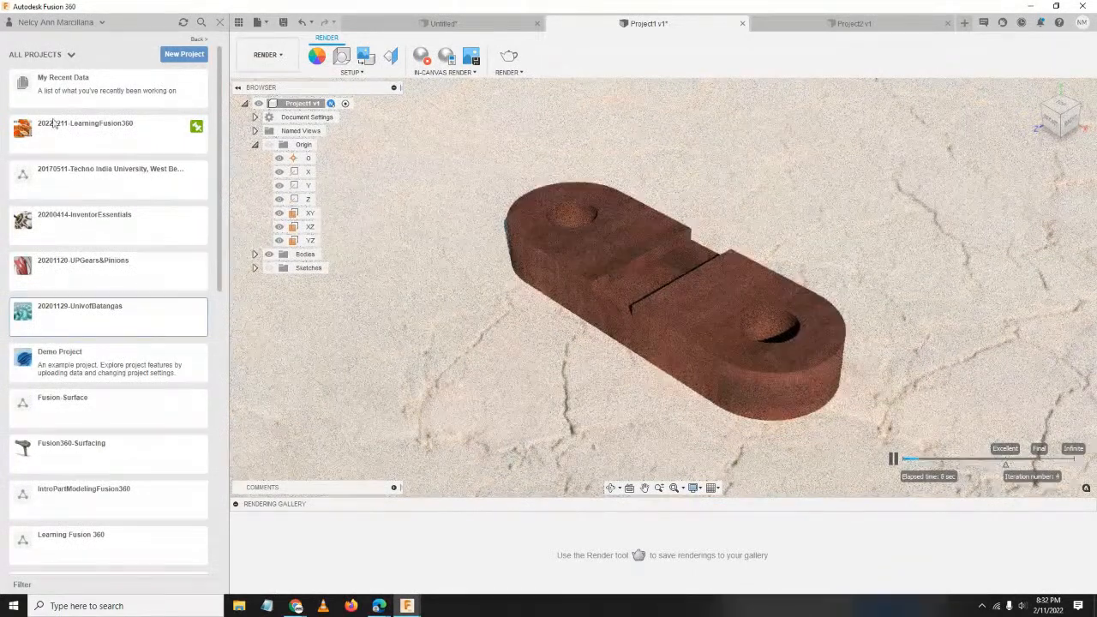
{"action": "left_click", "coordinate": [112, 138]}
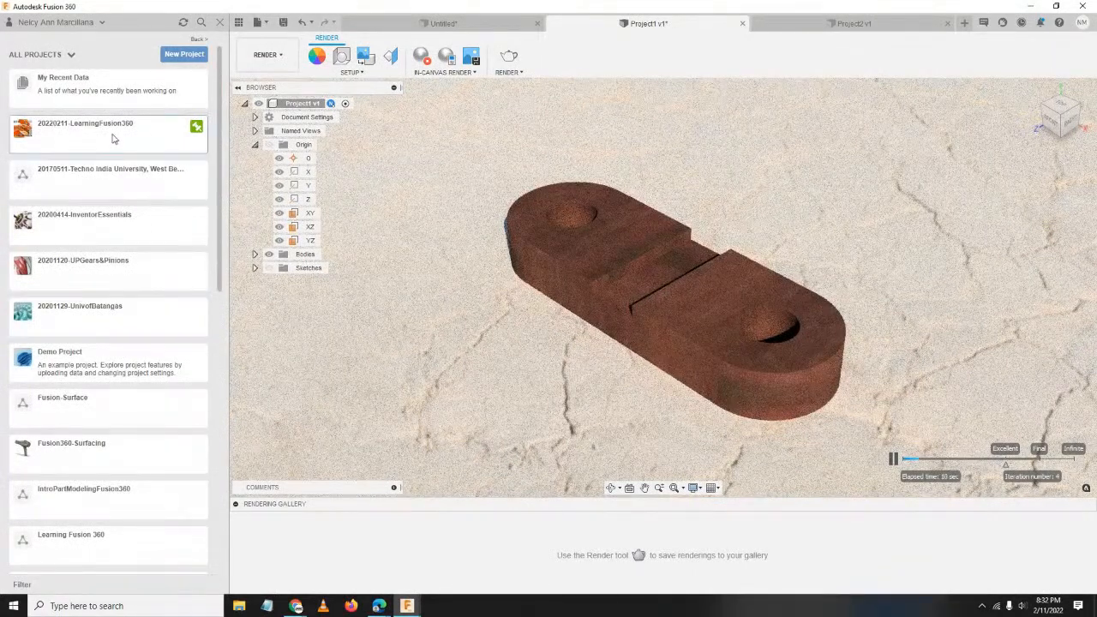
{"action": "left_click", "coordinate": [116, 139]}
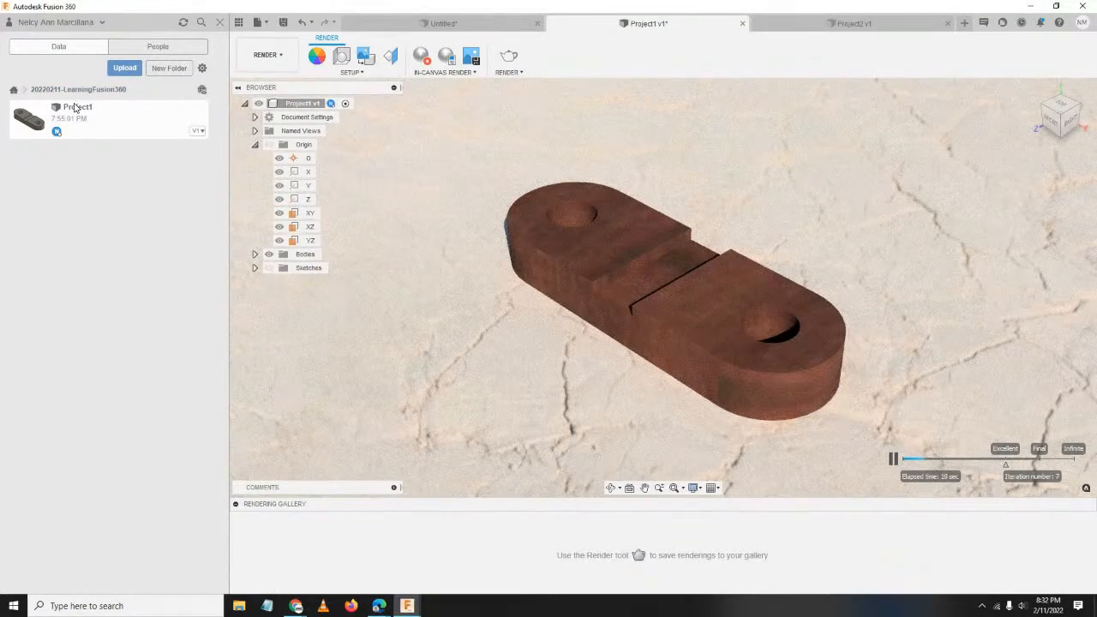
{"action": "left_click", "coordinate": [134, 48]}
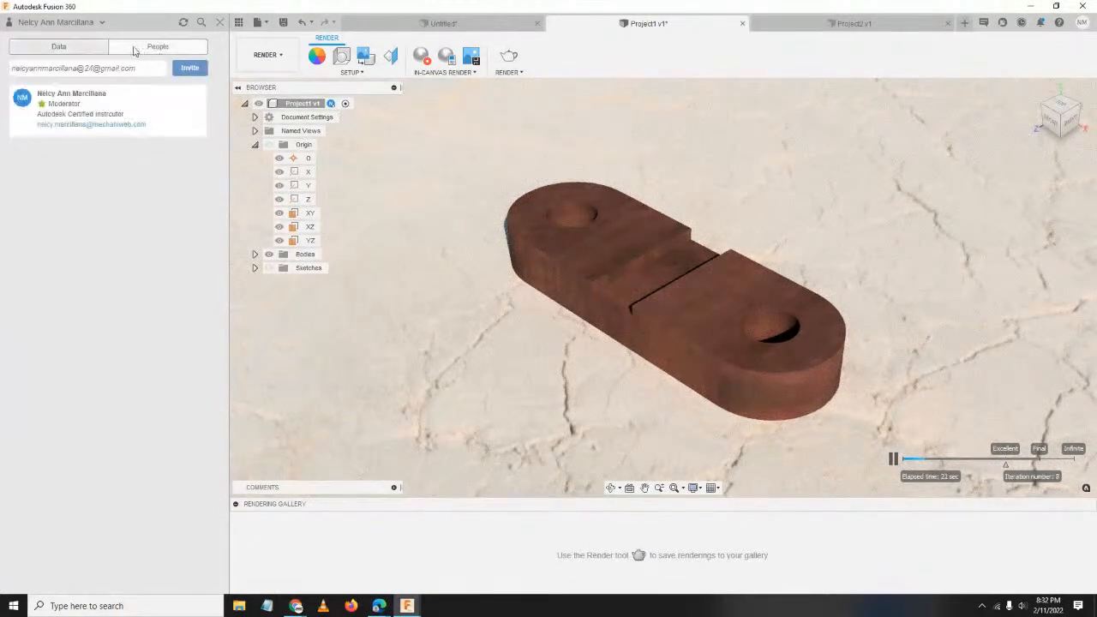
{"action": "left_click", "coordinate": [84, 46]}
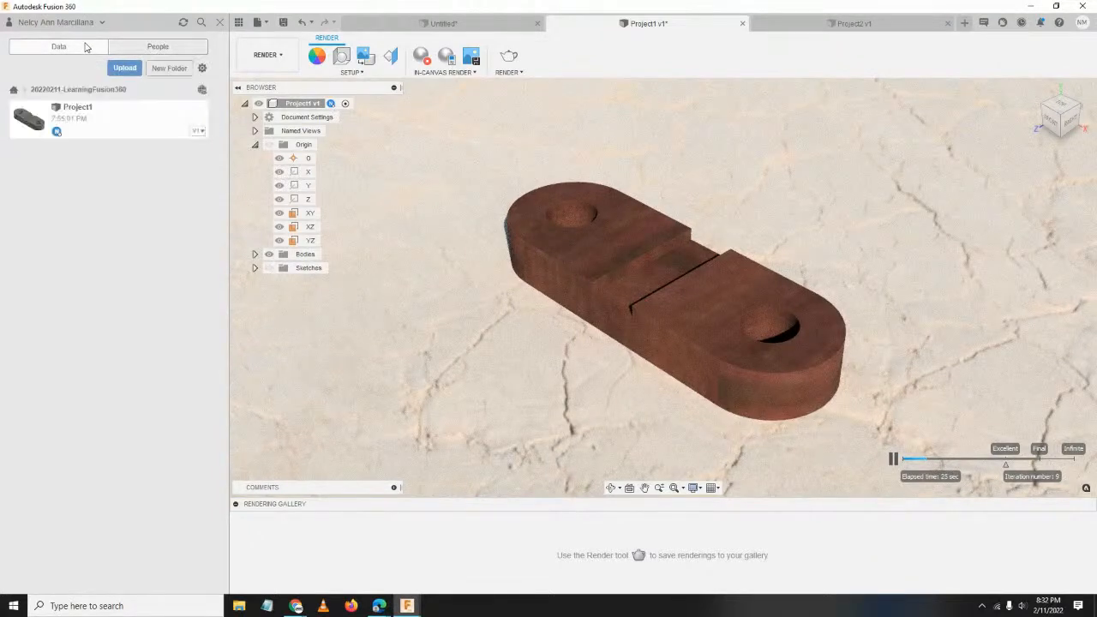
Create and open a folder named with the presenter's name plus 'Autodesk Community PH', then choose Save As.
{"action": "left_click", "coordinate": [169, 68]}
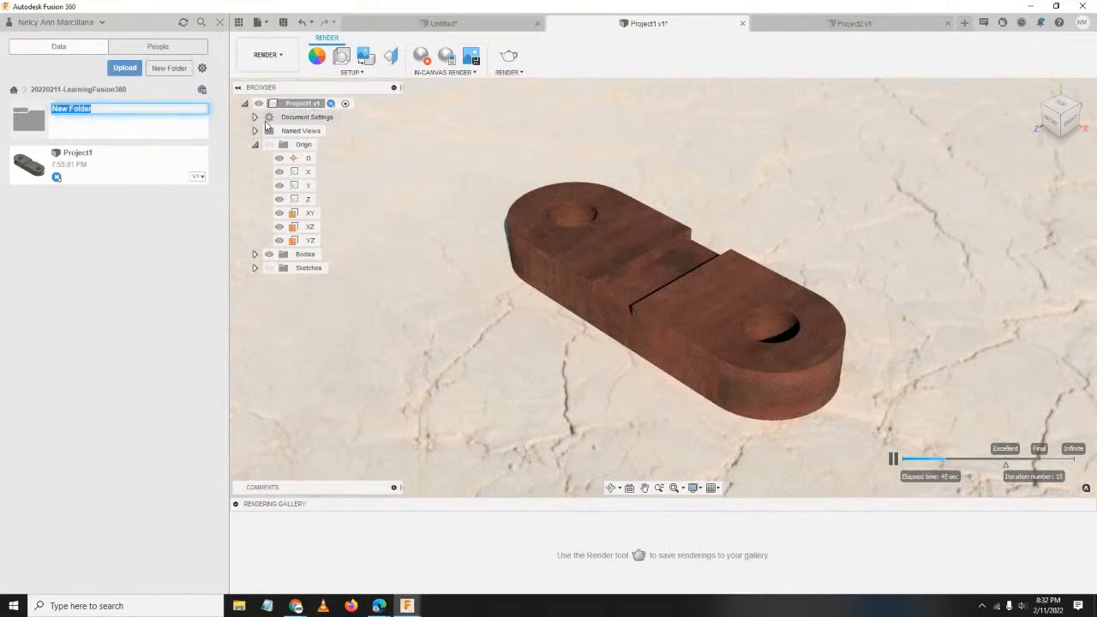
{"action": "type", "text": "Nelcy Marcillana "}
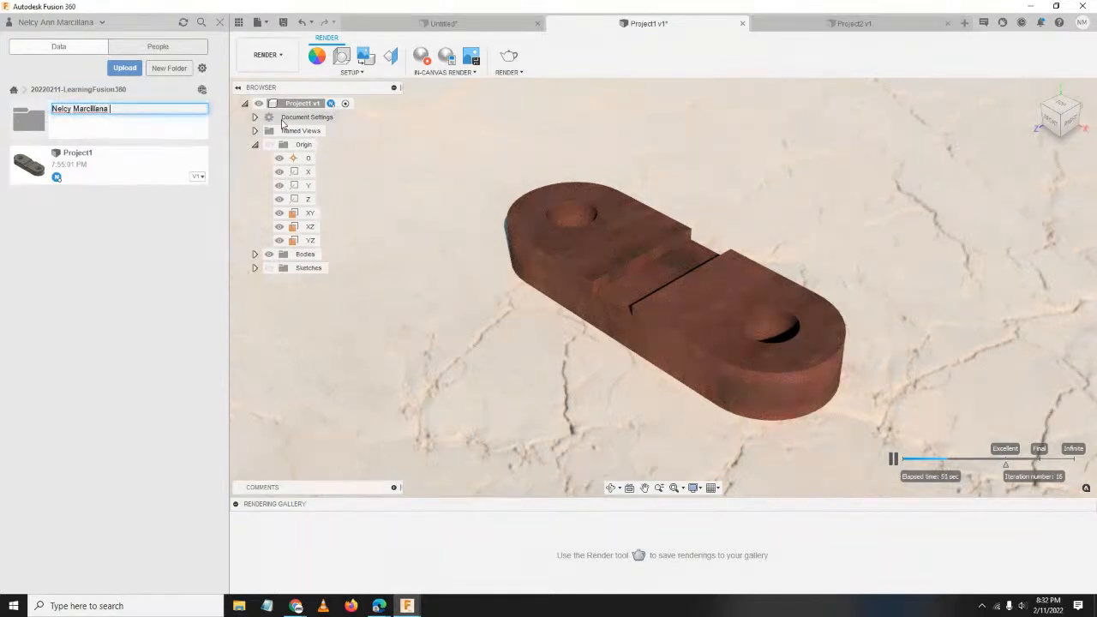
{"action": "type", "text": "- Autodesk Community PH"}
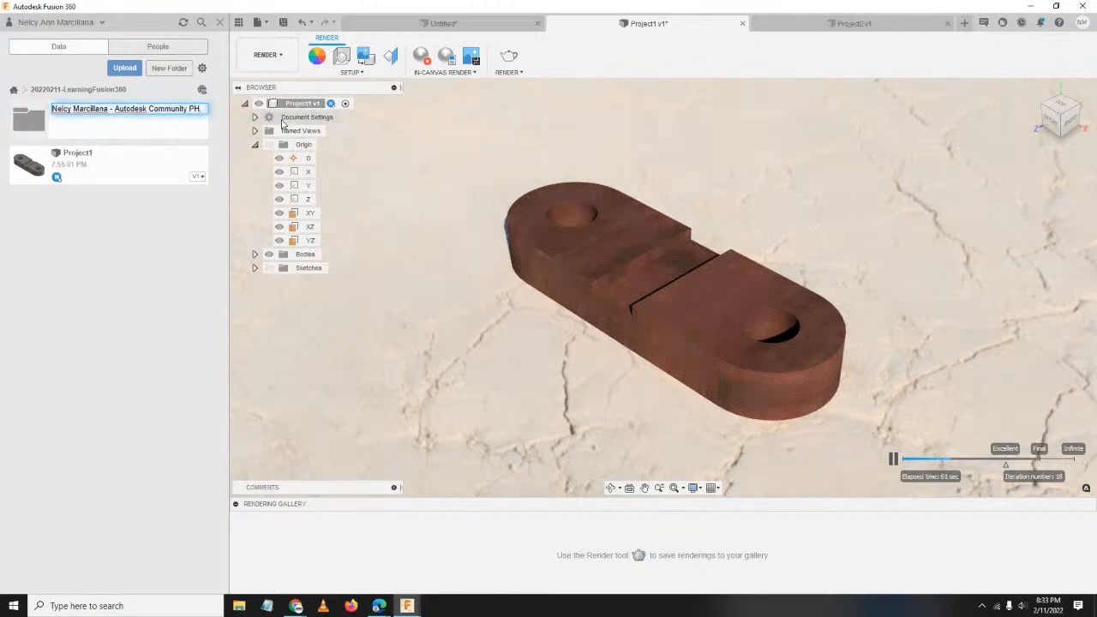
{"action": "key", "text": "Return"}
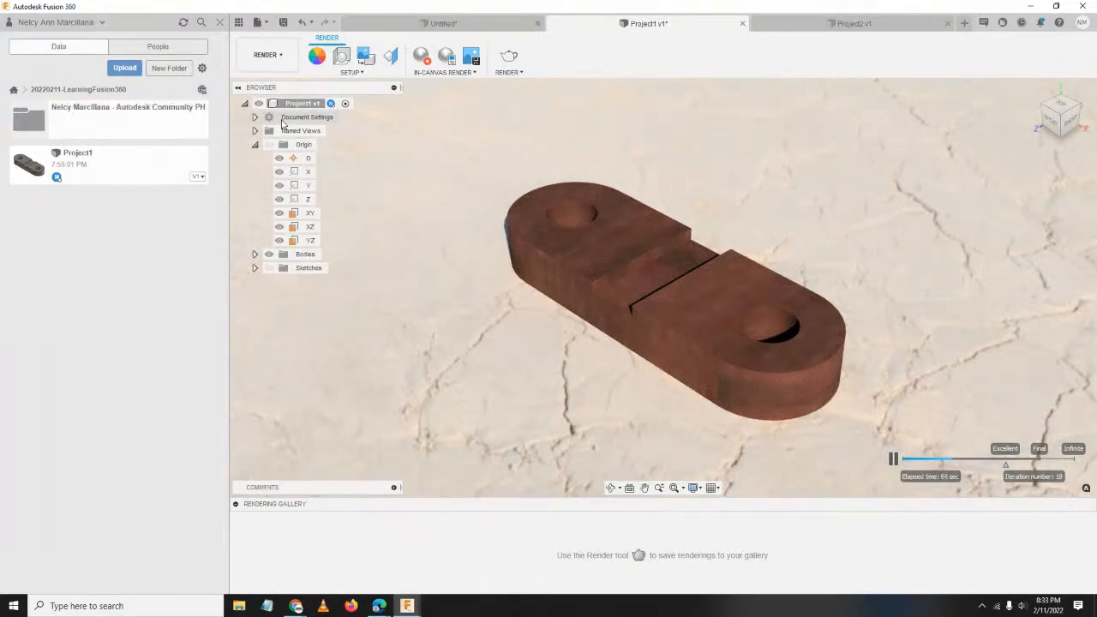
{"action": "left_click", "coordinate": [119, 120]}
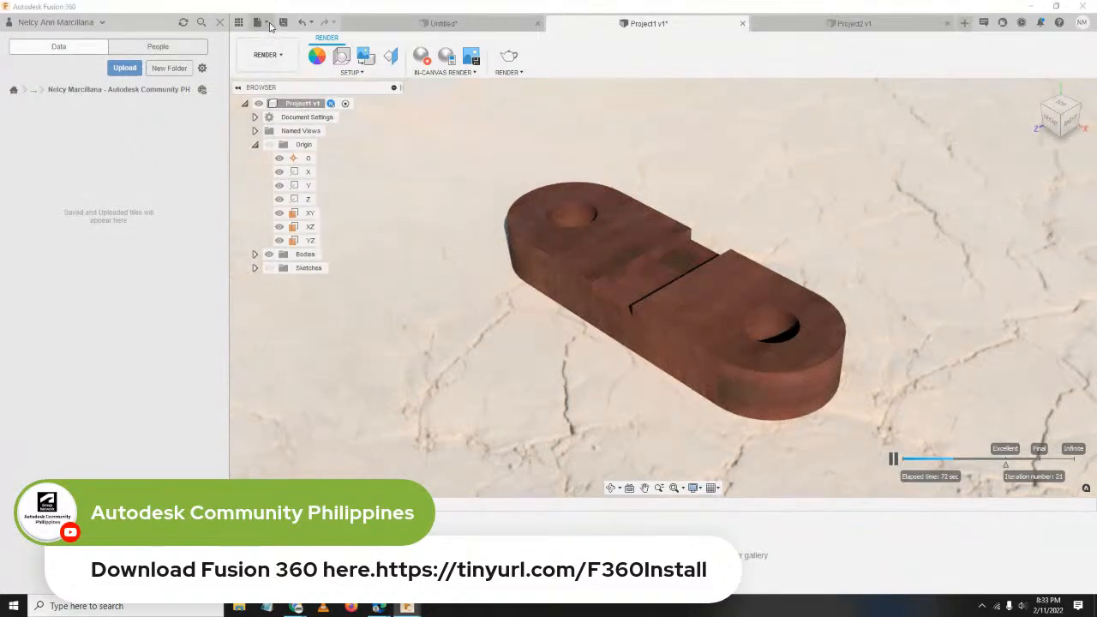
{"action": "left_click", "coordinate": [268, 23]}
{"action": "left_click", "coordinate": [310, 156]}
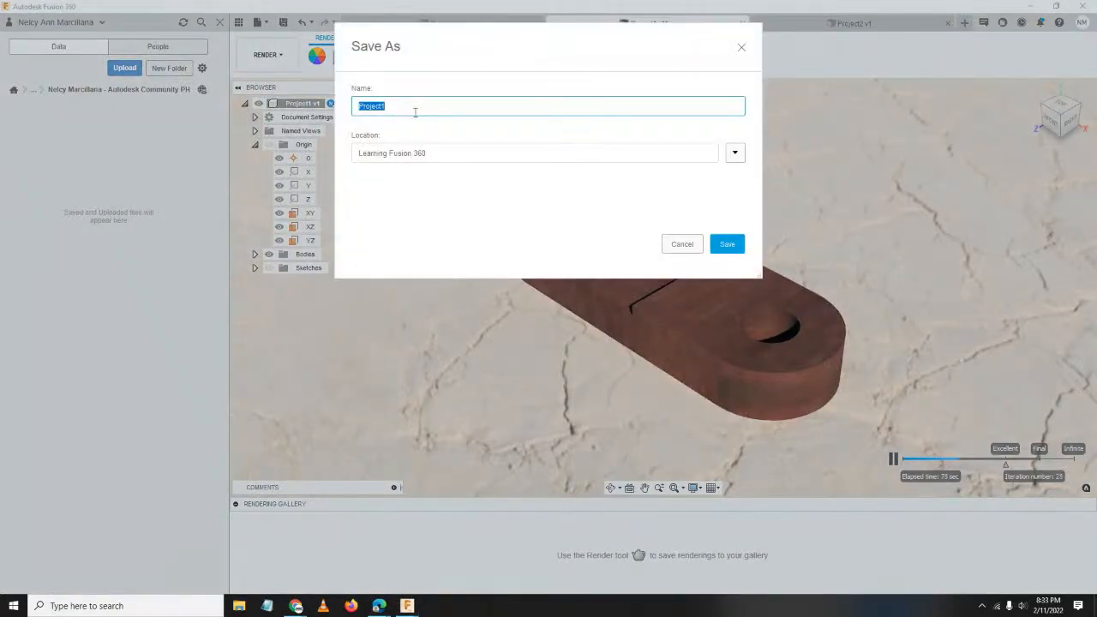
Save Project1 into the Autodesk Community PH folder under the 20220211-LearningFusion360 project.
{"action": "mouse_move", "coordinate": [451, 42]}
{"action": "left_mouse_down"}
{"action": "mouse_move", "coordinate": [472, 56]}
{"action": "mouse_move", "coordinate": [440, 51]}
{"action": "left_mouse_up"}
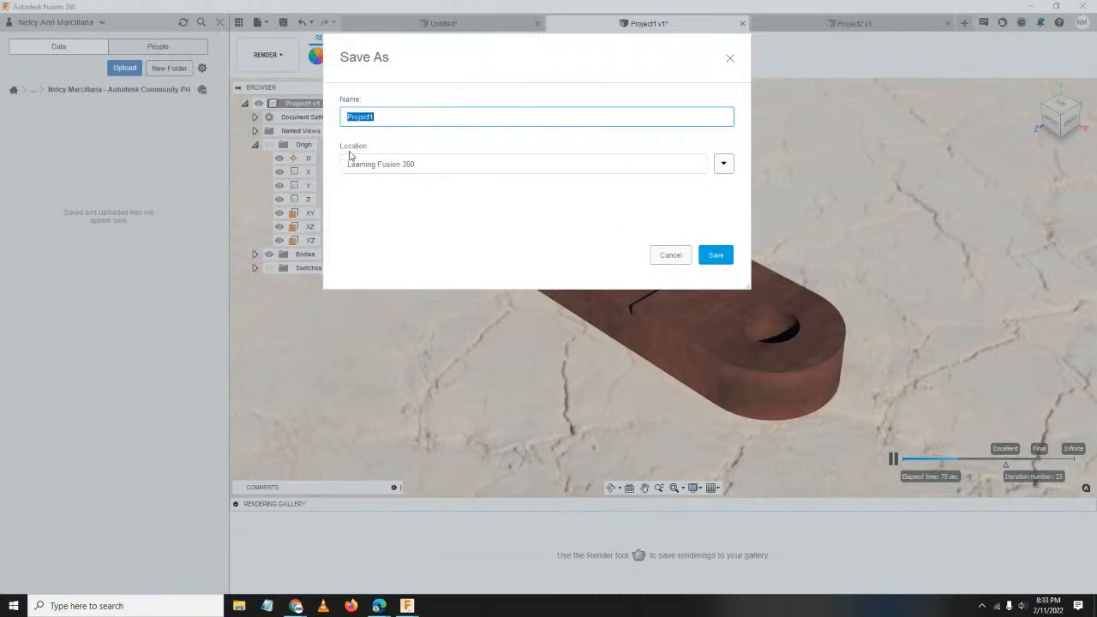
{"action": "left_click", "coordinate": [723, 164]}
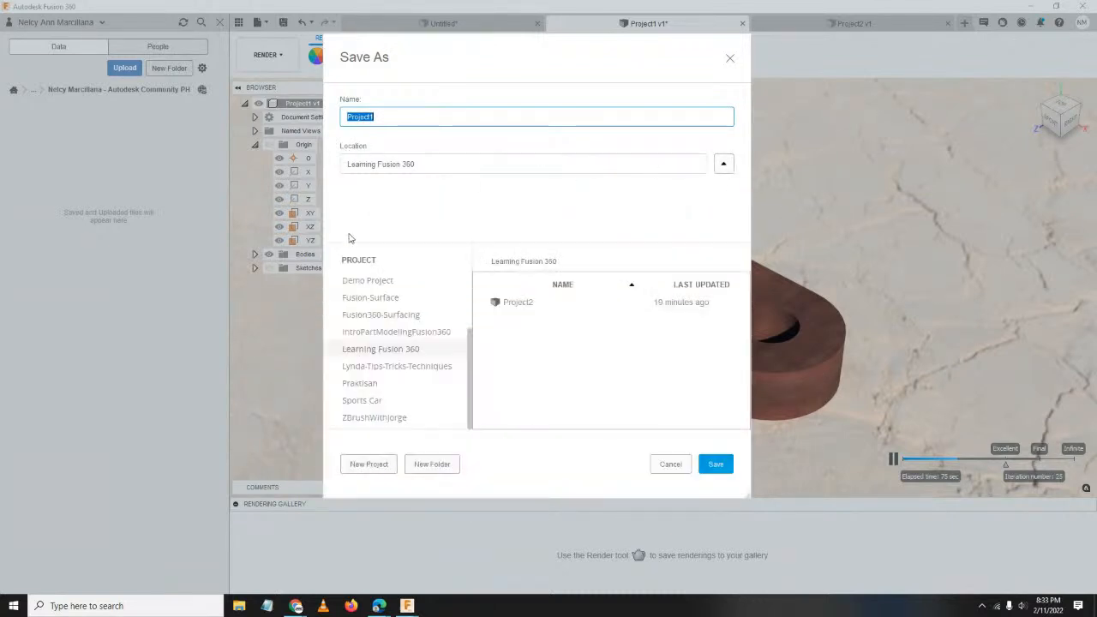
{"action": "scroll", "coordinate": [404, 377], "scroll_direction": "up", "scroll_amount": 3}
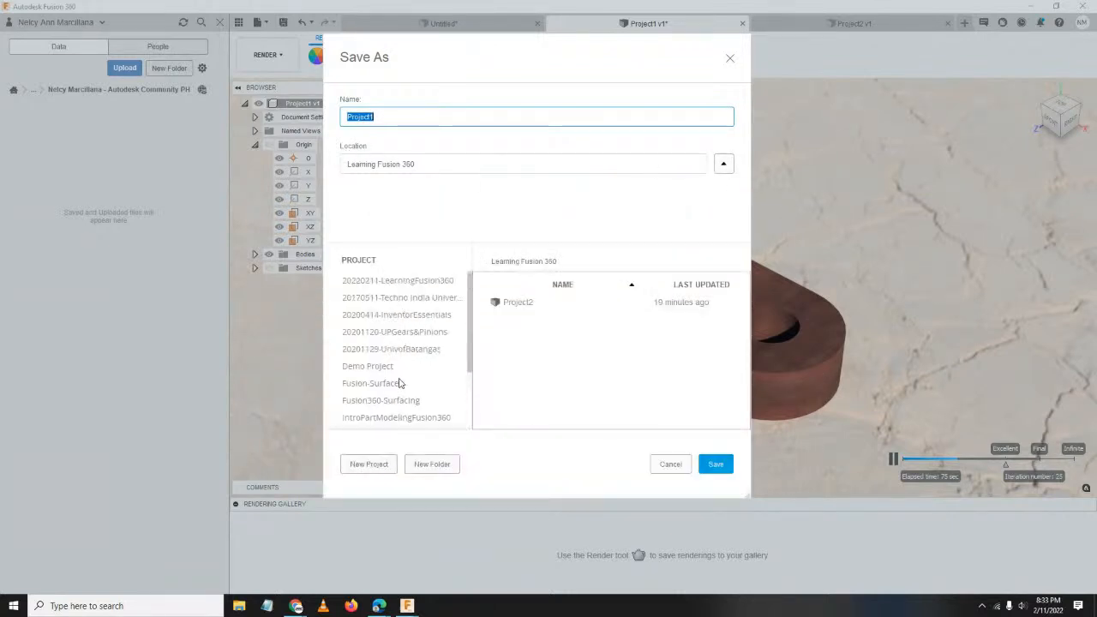
{"action": "left_click", "coordinate": [375, 286]}
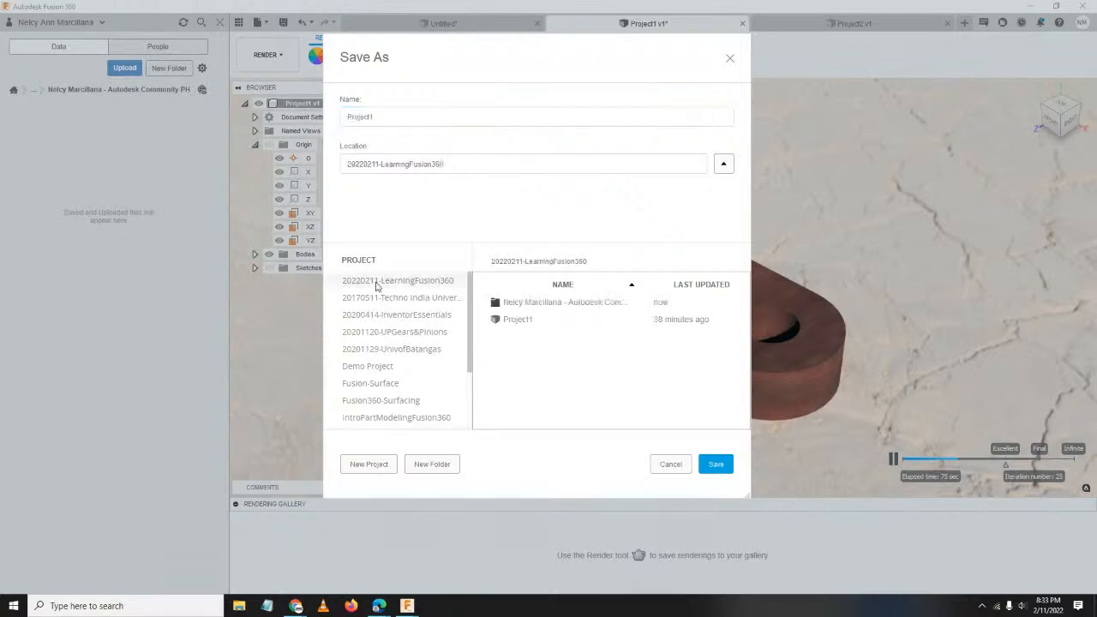
{"action": "double_click", "coordinate": [517, 303]}
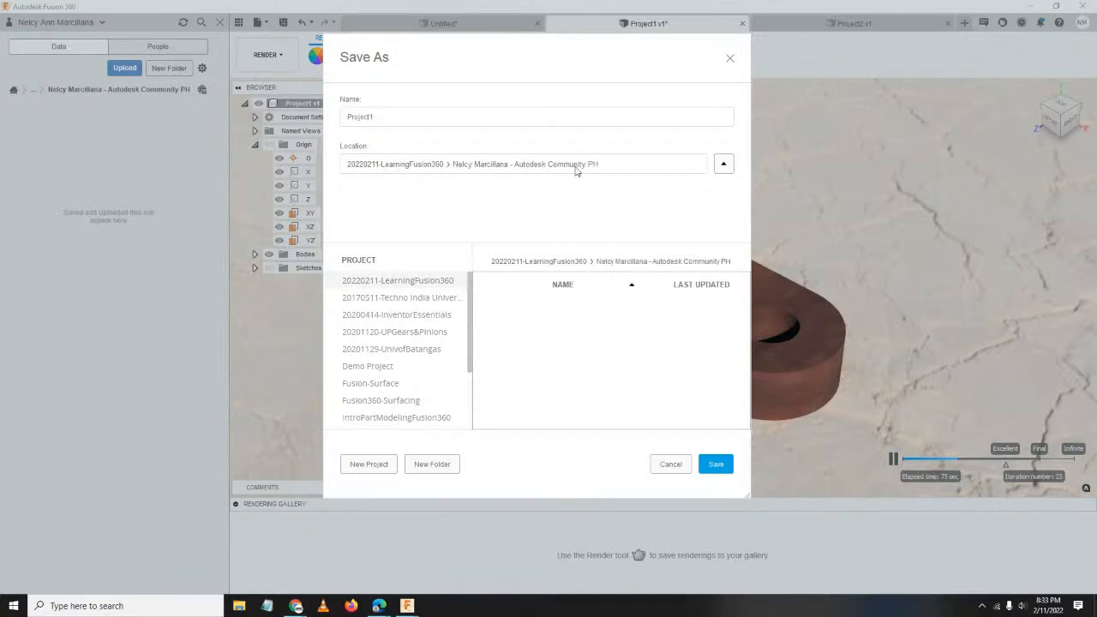
{"action": "left_click", "coordinate": [722, 463]}
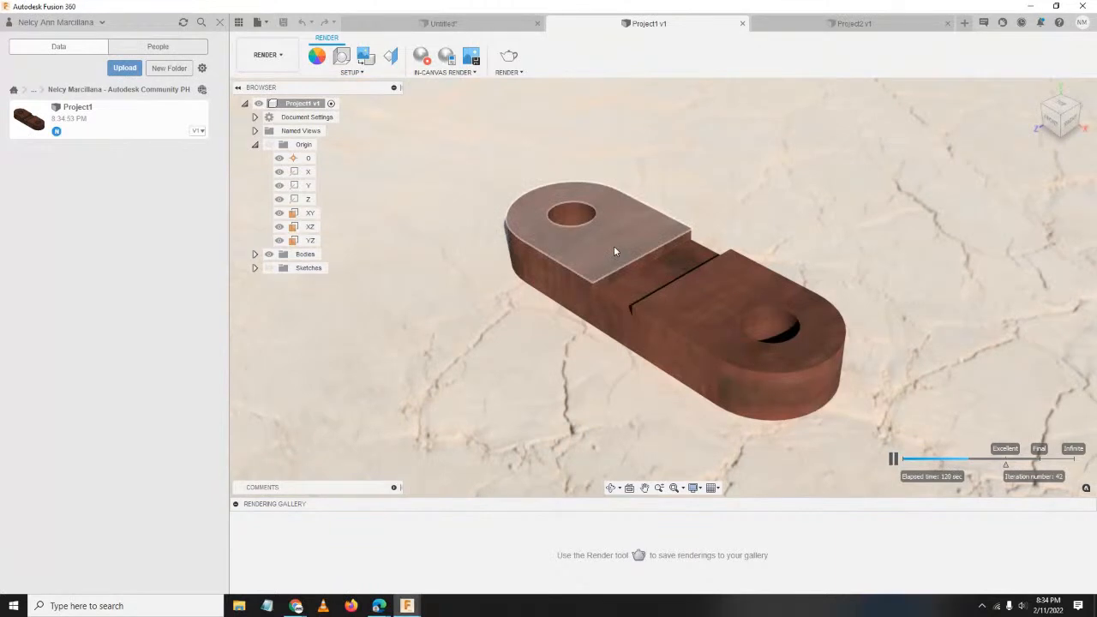
Confirm Project1 v1 appears with its thumbnail in the community folder.
{"action": "left_click", "coordinate": [297, 606]}
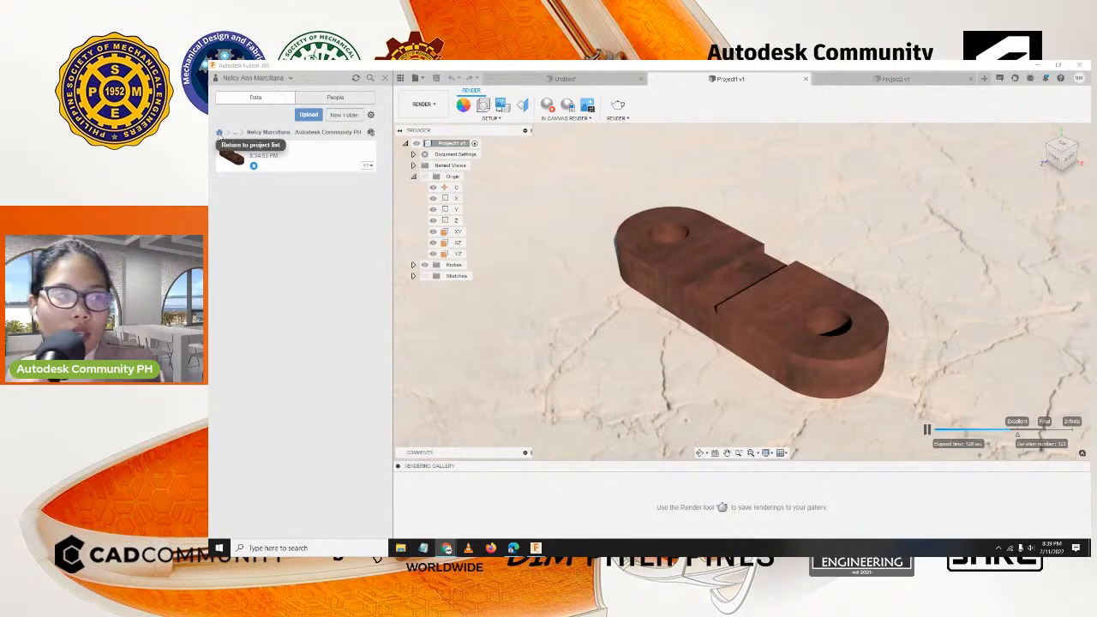
Return to the list of all projects, then switch over to the web browser.
{"action": "left_click", "coordinate": [220, 134]}
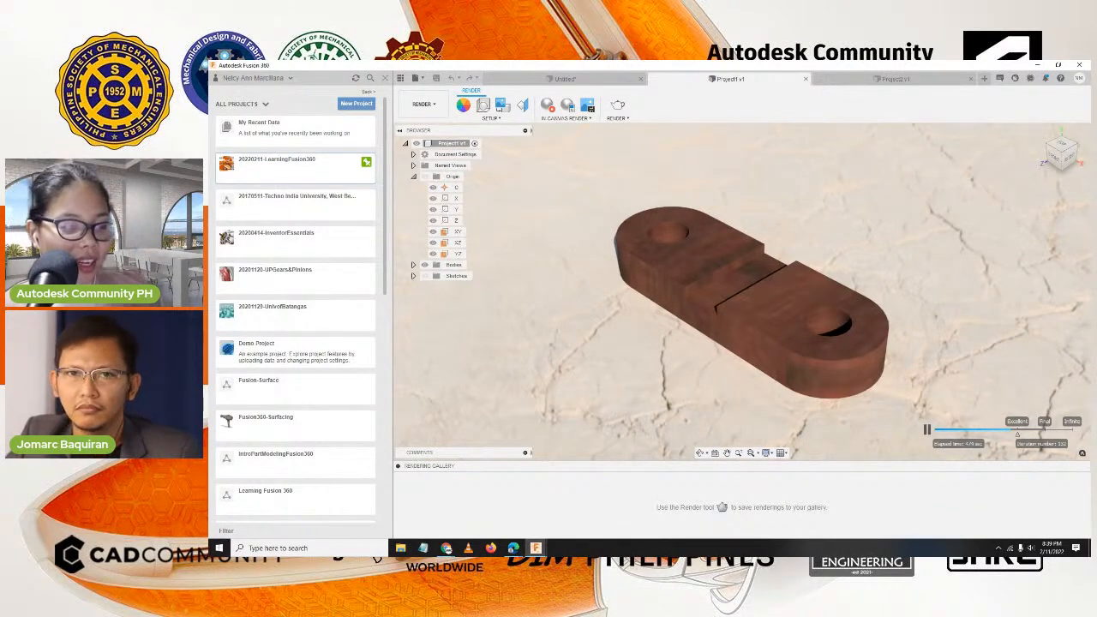
{"action": "key", "text": "alt+Tab"}
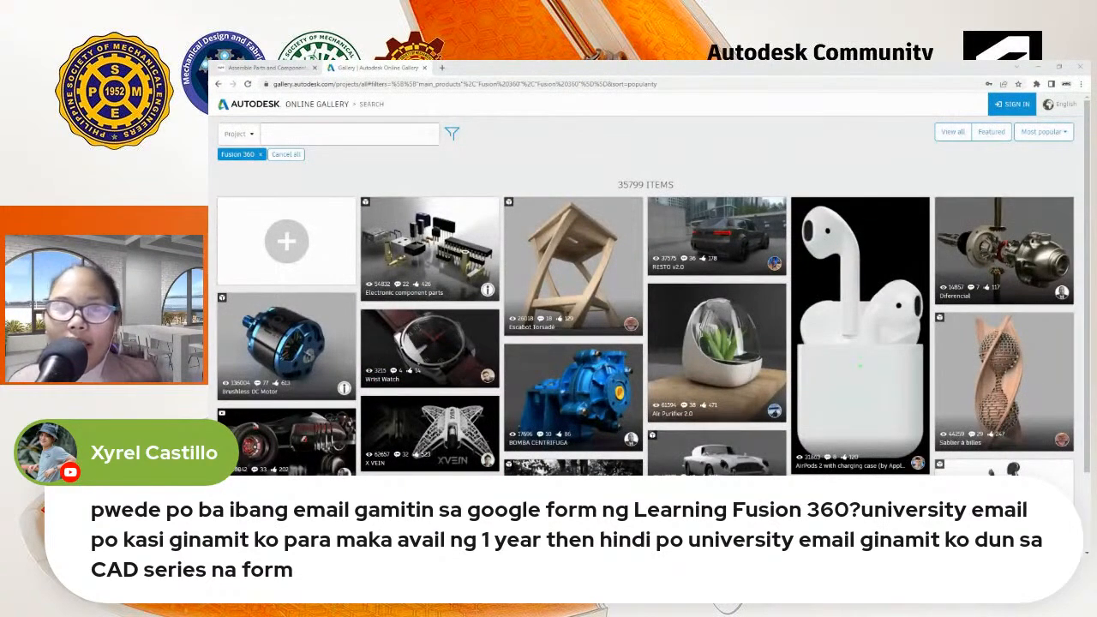
Scroll down through the most popular Fusion 360 community designs in the gallery.
{"action": "scroll", "coordinate": [545, 307], "scroll_direction": "down", "scroll_amount": 1}
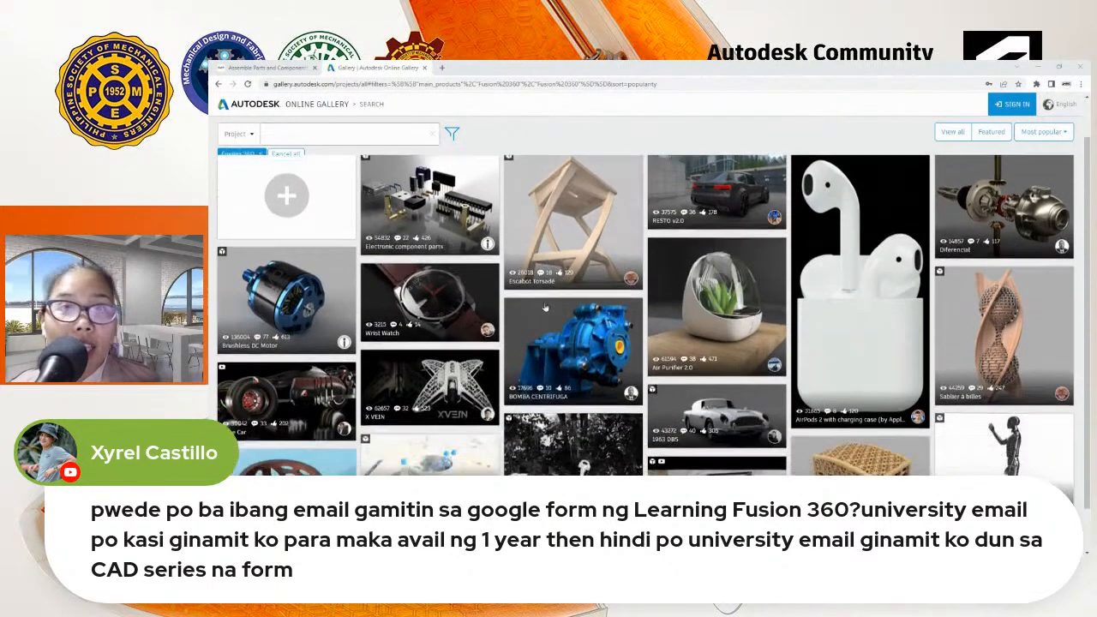